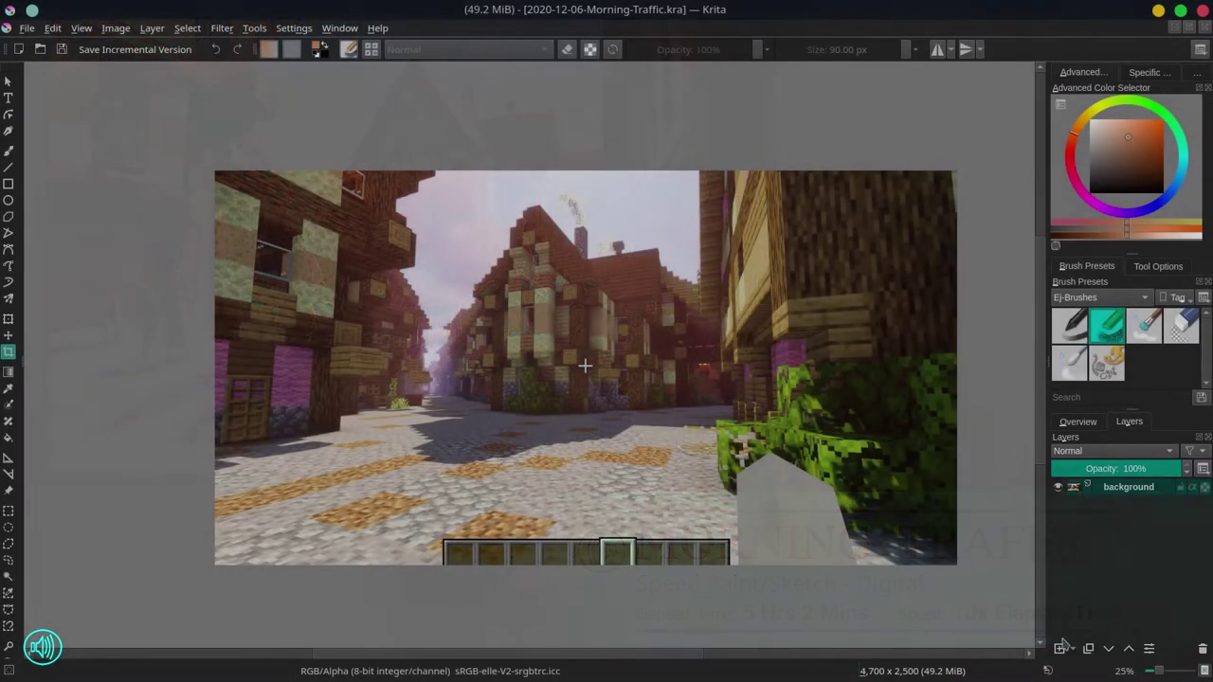
- Add two paint layers above the street screenshot and lock the background layer
click(1059, 649)
click(1059, 649)
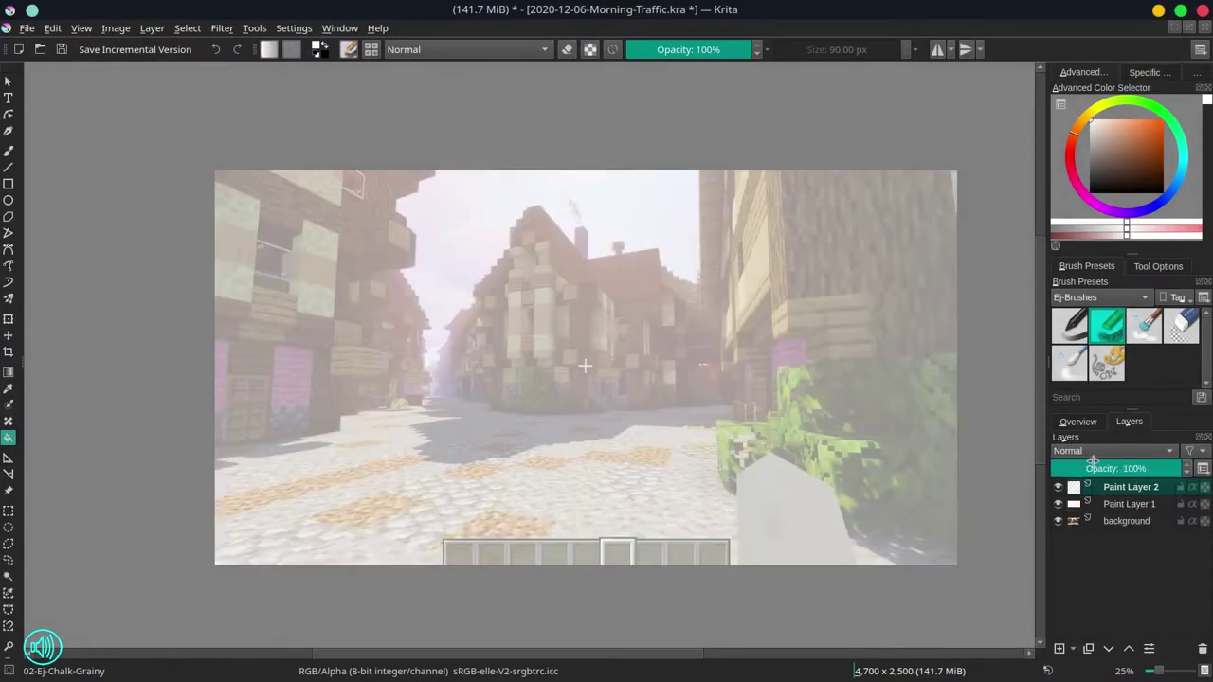
click(1181, 521)
- With a slightly larger freehand brush, sketch rough figures in the middle and left of the street
key(b)
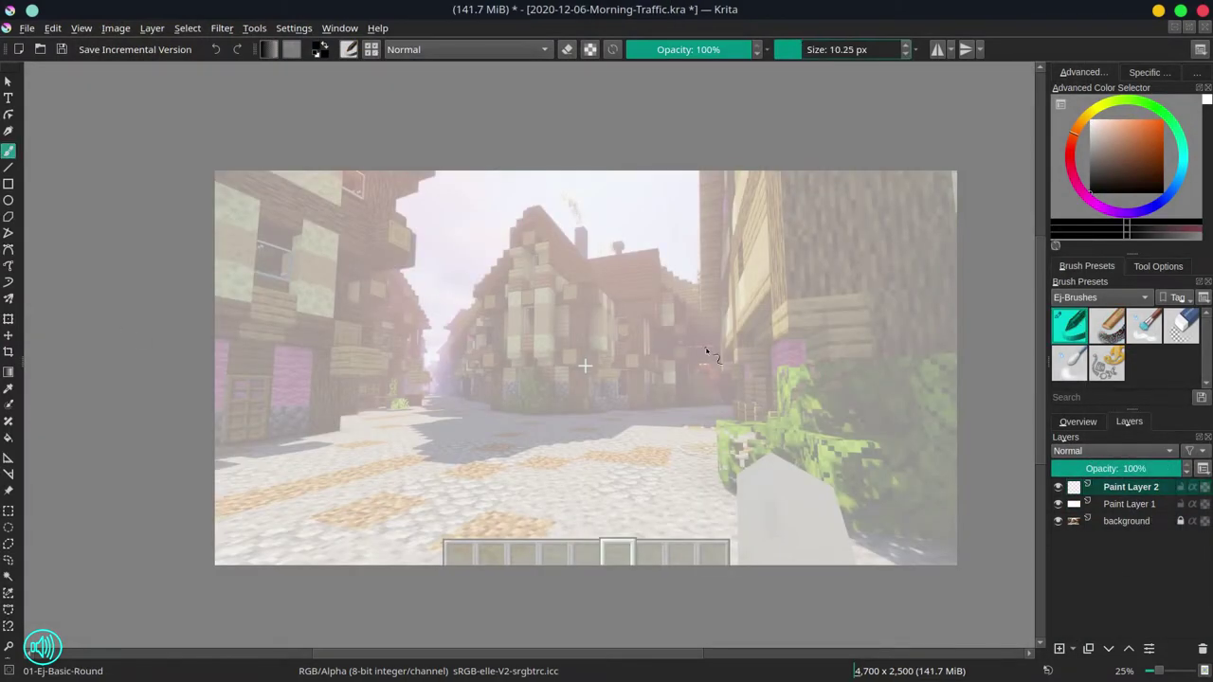
key(bracketright)
mouse_move(617, 351)
mouse_down()
mouse_move(622, 402)
mouse_move(600, 387)
mouse_move(639, 450)
mouse_up()
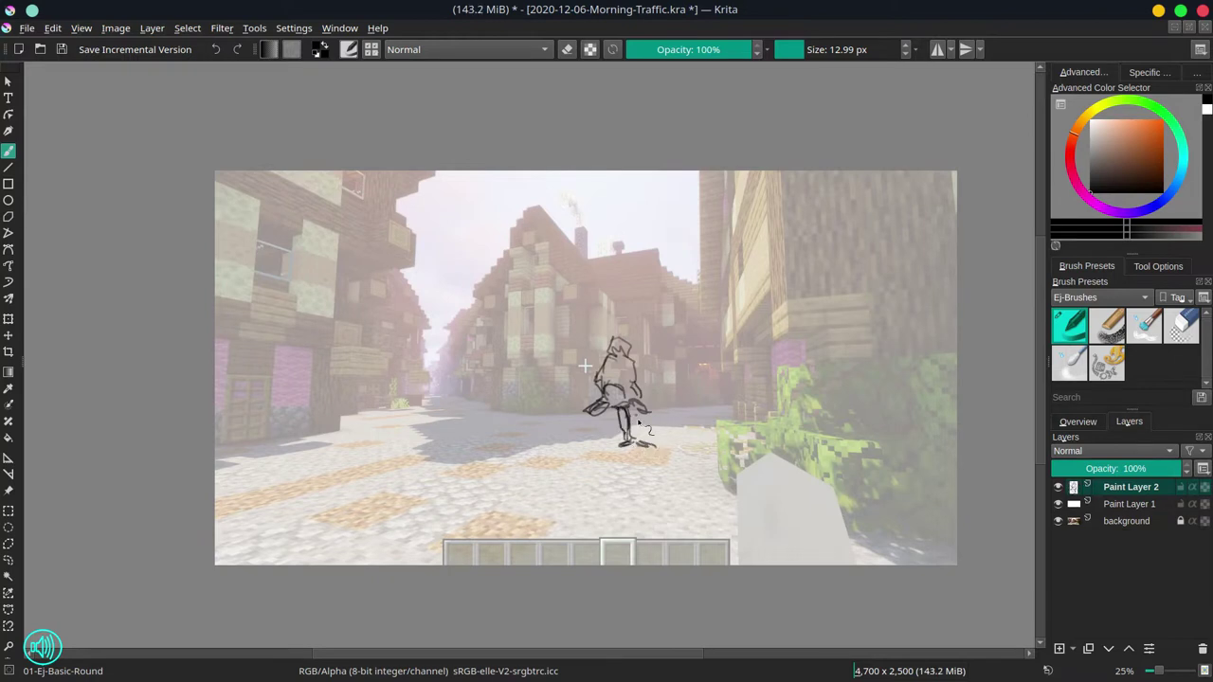
mouse_move(613, 343)
mouse_down()
mouse_move(639, 400)
mouse_move(663, 408)
mouse_move(697, 396)
mouse_move(668, 388)
mouse_move(667, 327)
mouse_move(673, 407)
mouse_up()
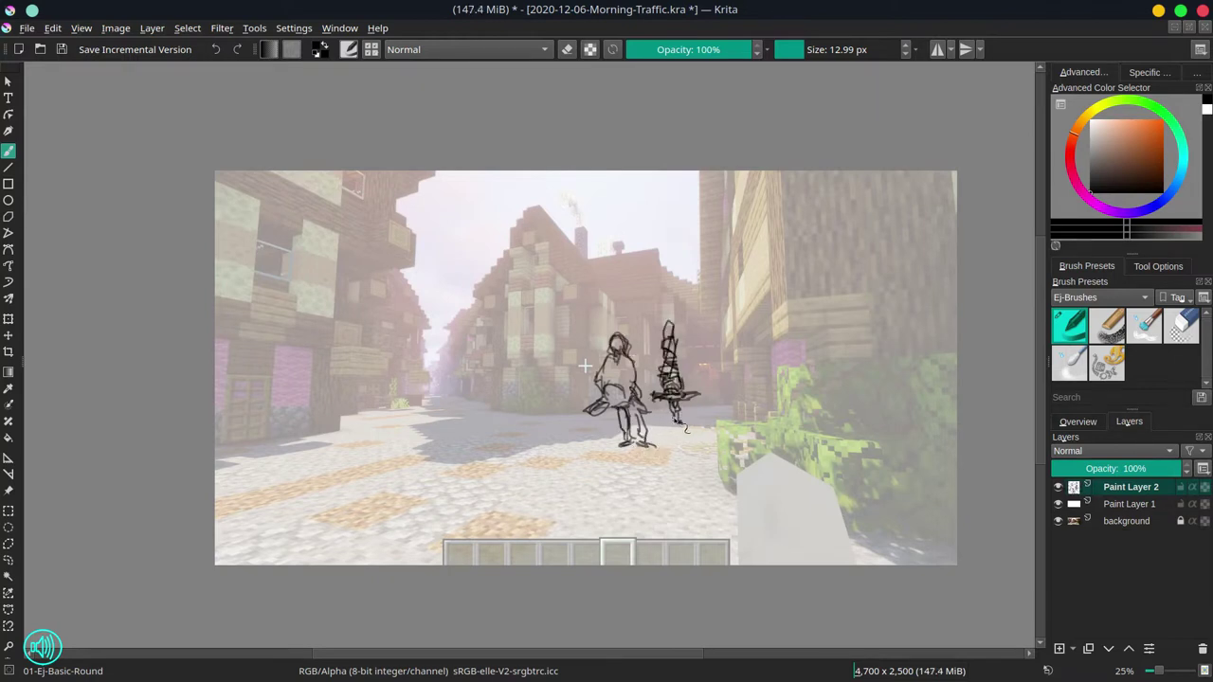
mouse_move(731, 364)
mouse_down()
mouse_move(726, 379)
mouse_move(722, 345)
mouse_up()
mouse_move(727, 402)
mouse_down()
mouse_move(719, 431)
mouse_move(739, 414)
mouse_move(726, 440)
mouse_move(779, 424)
mouse_move(740, 485)
mouse_move(816, 453)
mouse_up()
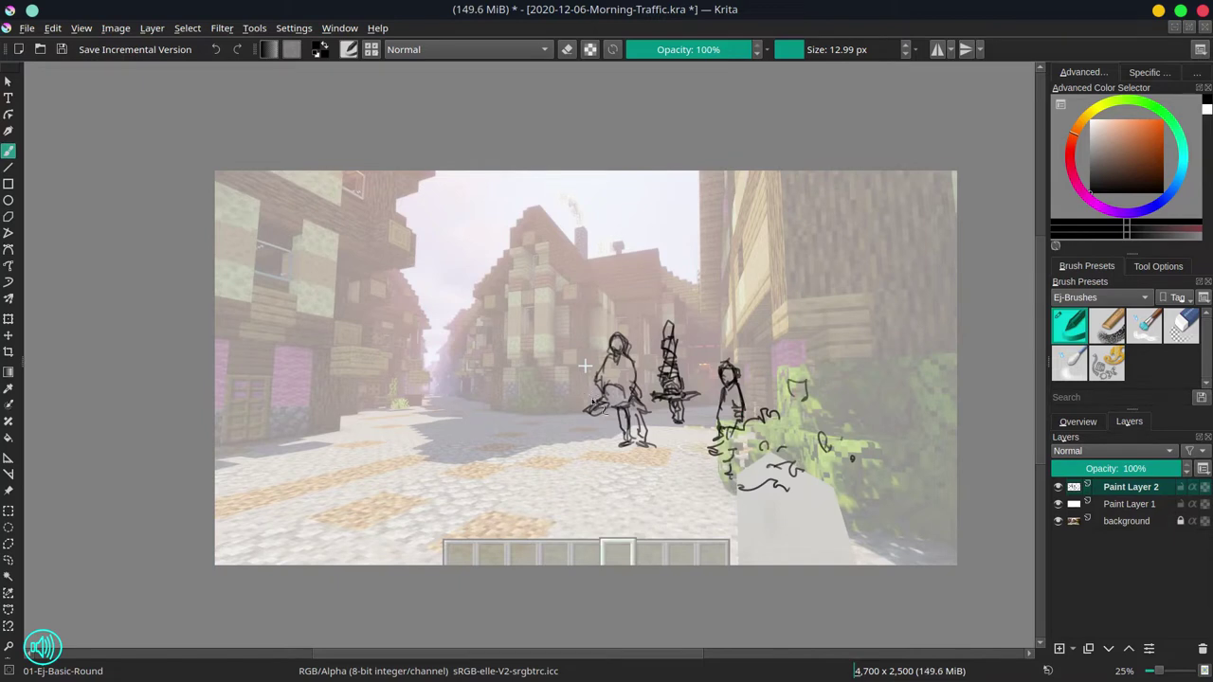
mouse_move(594, 405)
mouse_down()
mouse_move(582, 417)
mouse_move(596, 433)
mouse_up()
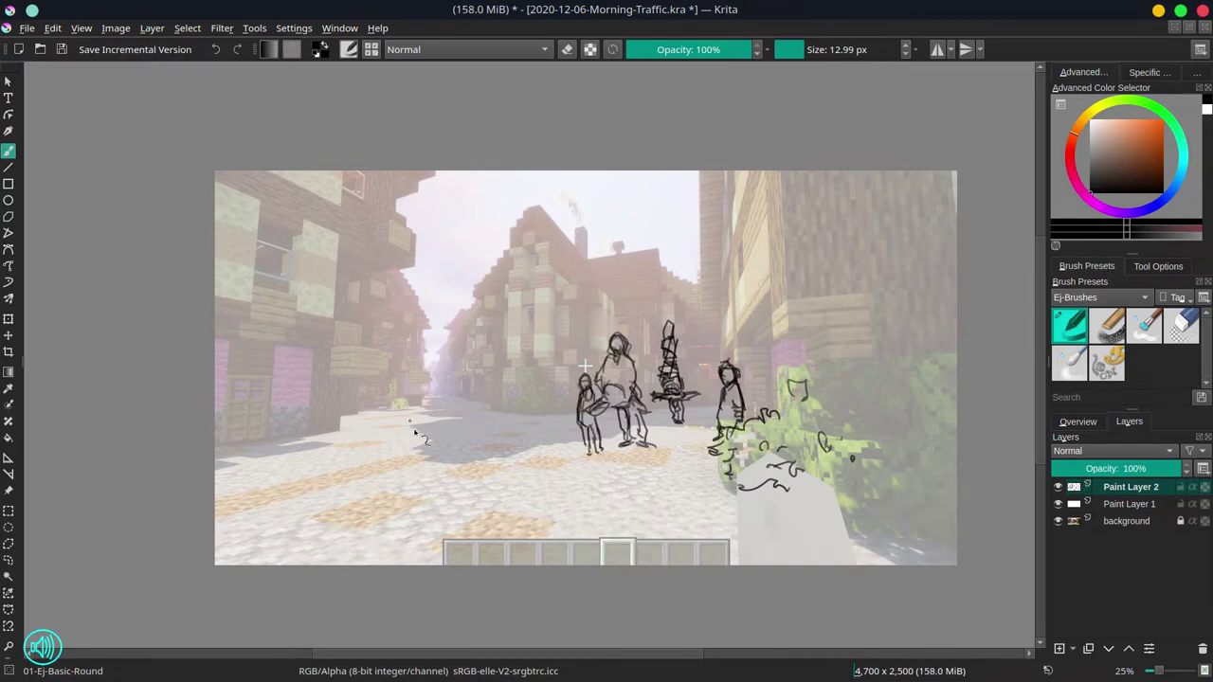
mouse_move(365, 412)
mouse_down()
mouse_move(369, 447)
mouse_move(380, 379)
mouse_move(396, 395)
mouse_move(368, 394)
mouse_move(396, 400)
mouse_move(390, 375)
mouse_move(403, 405)
mouse_move(392, 447)
mouse_move(431, 375)
mouse_move(445, 381)
mouse_move(425, 381)
mouse_move(415, 403)
mouse_move(442, 395)
mouse_move(417, 447)
mouse_up()
- Undo a stray stroke, add small far-left and central figures, and lasso one figure
drag(444, 400, 455, 444)
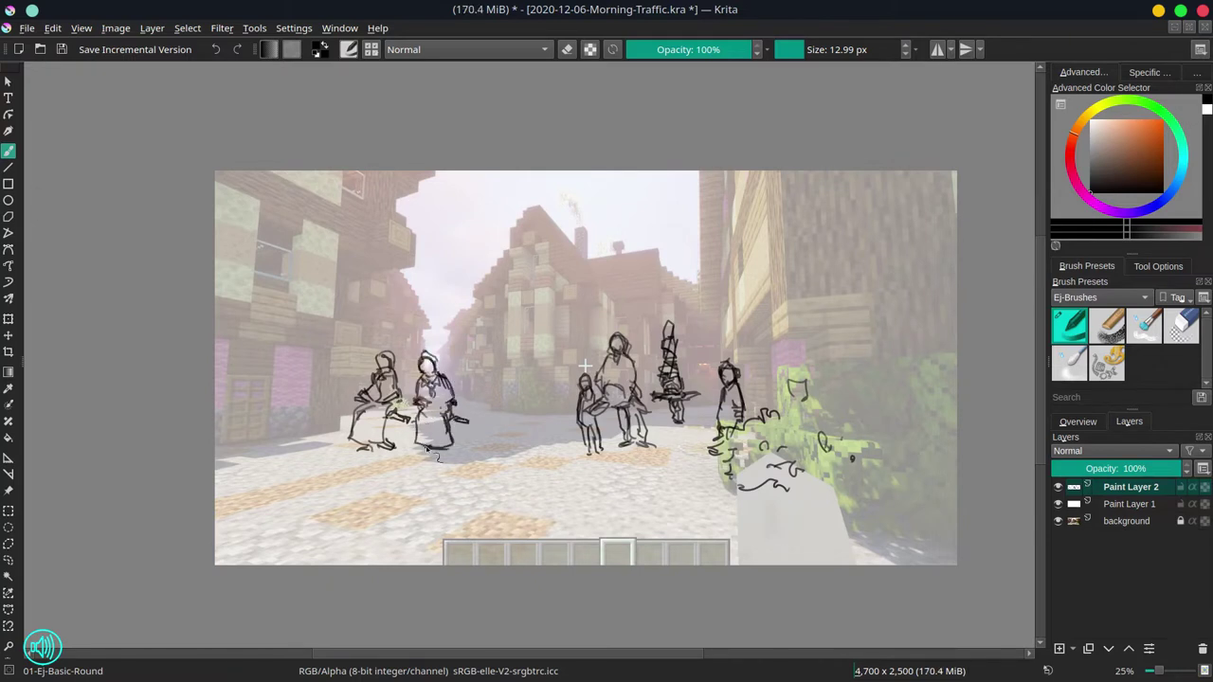
key(ctrl+z)
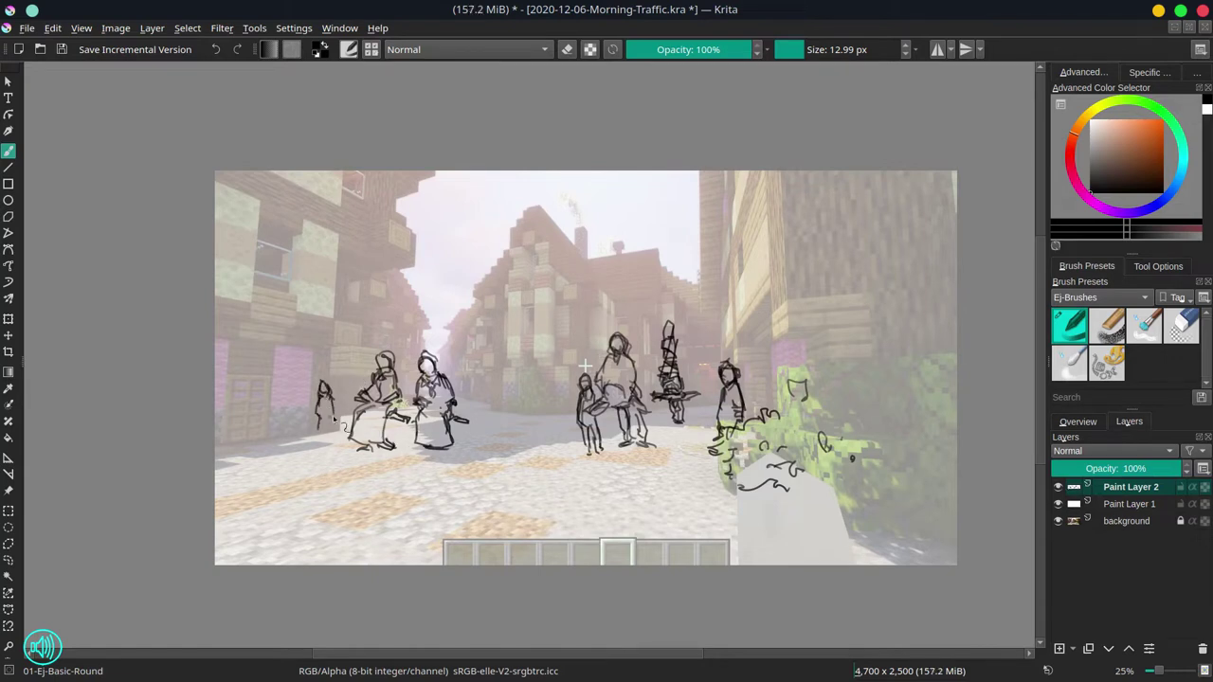
mouse_move(324, 407)
mouse_down()
mouse_move(335, 434)
mouse_move(324, 455)
mouse_up()
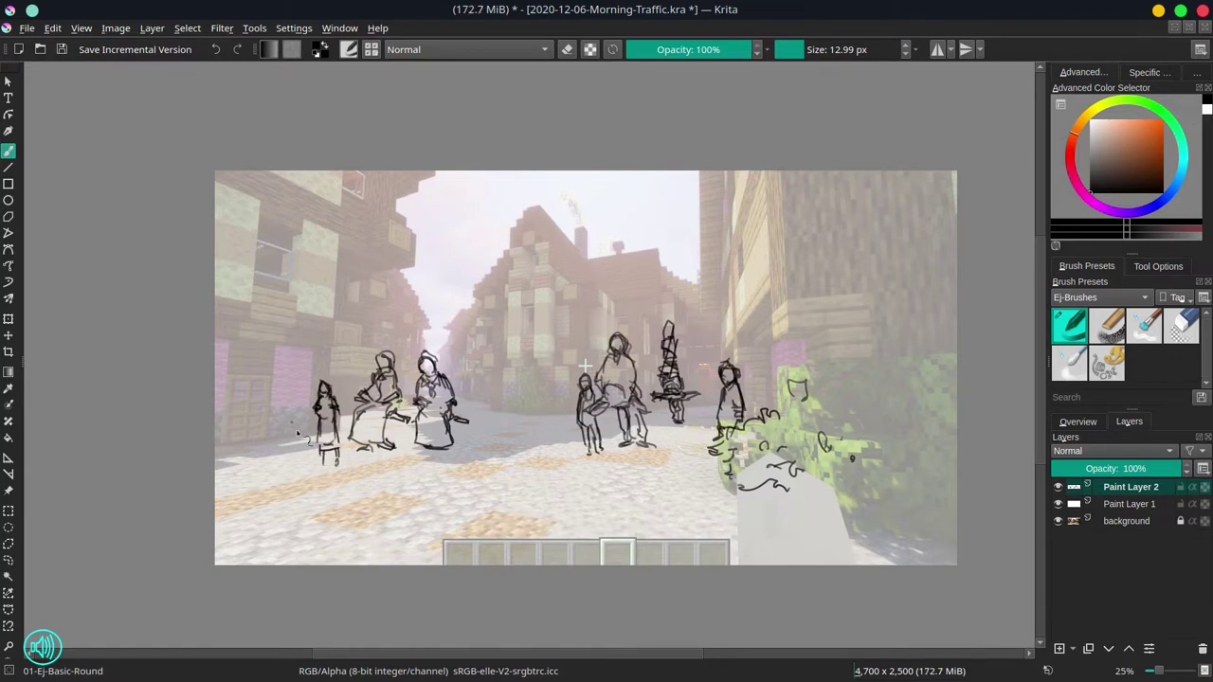
drag(297, 409, 292, 437)
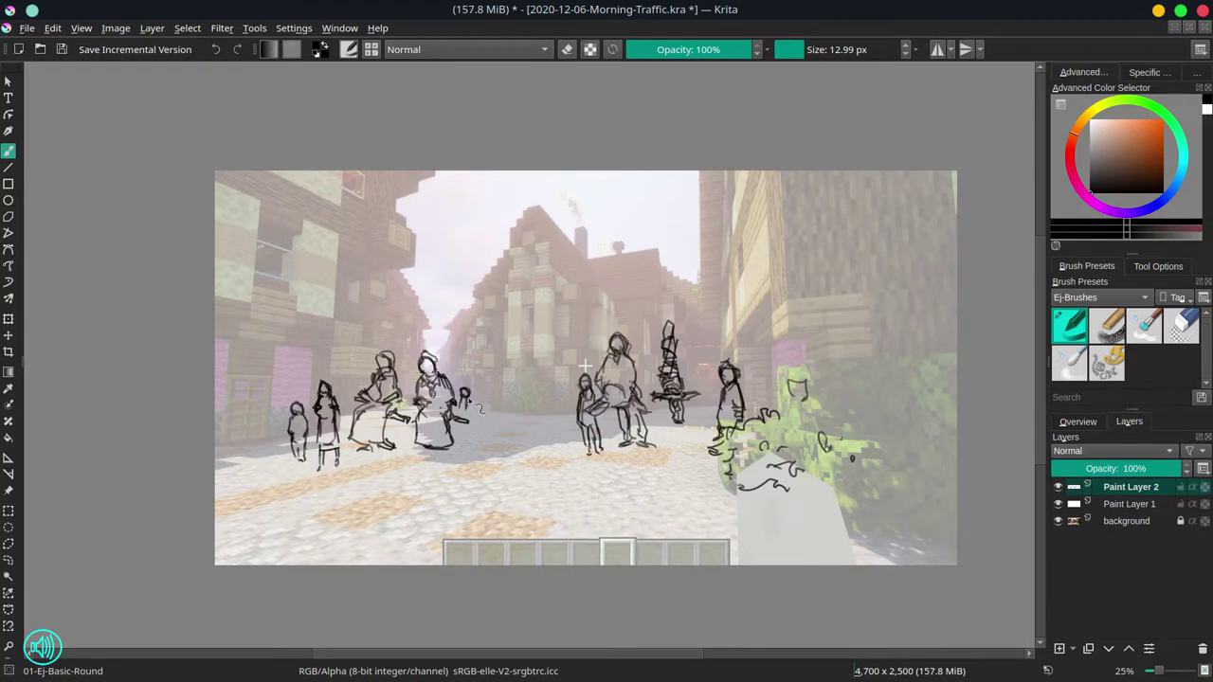
drag(487, 417, 494, 388)
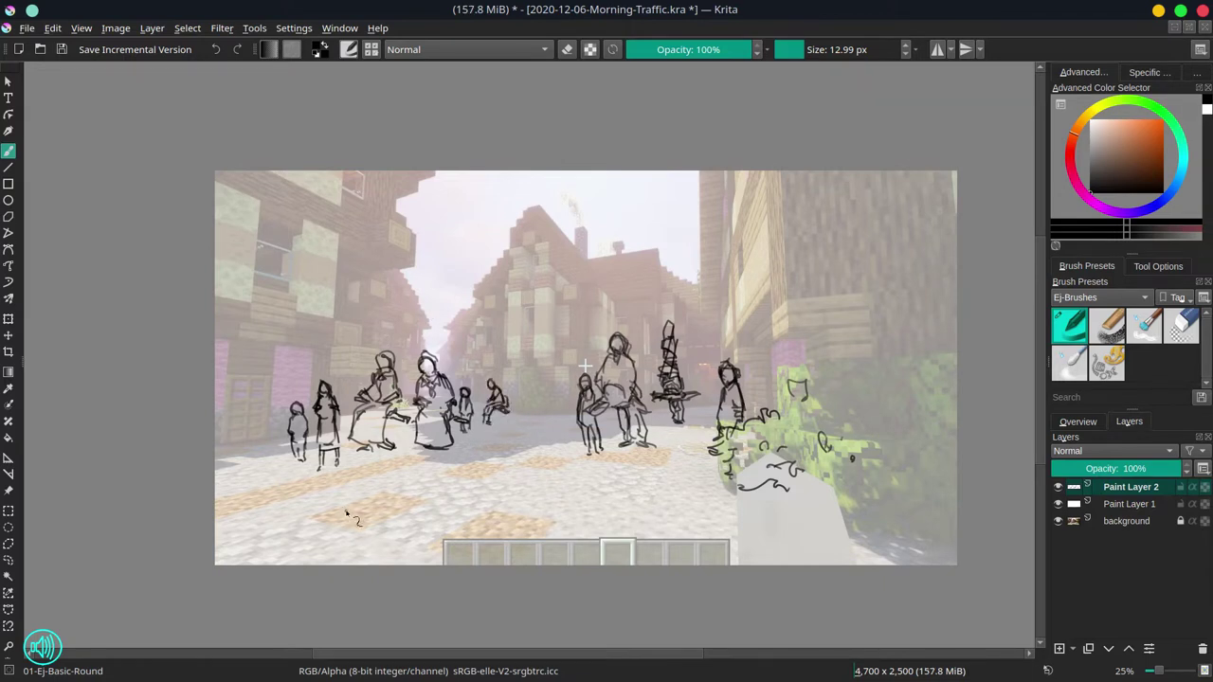
drag(523, 413, 527, 417)
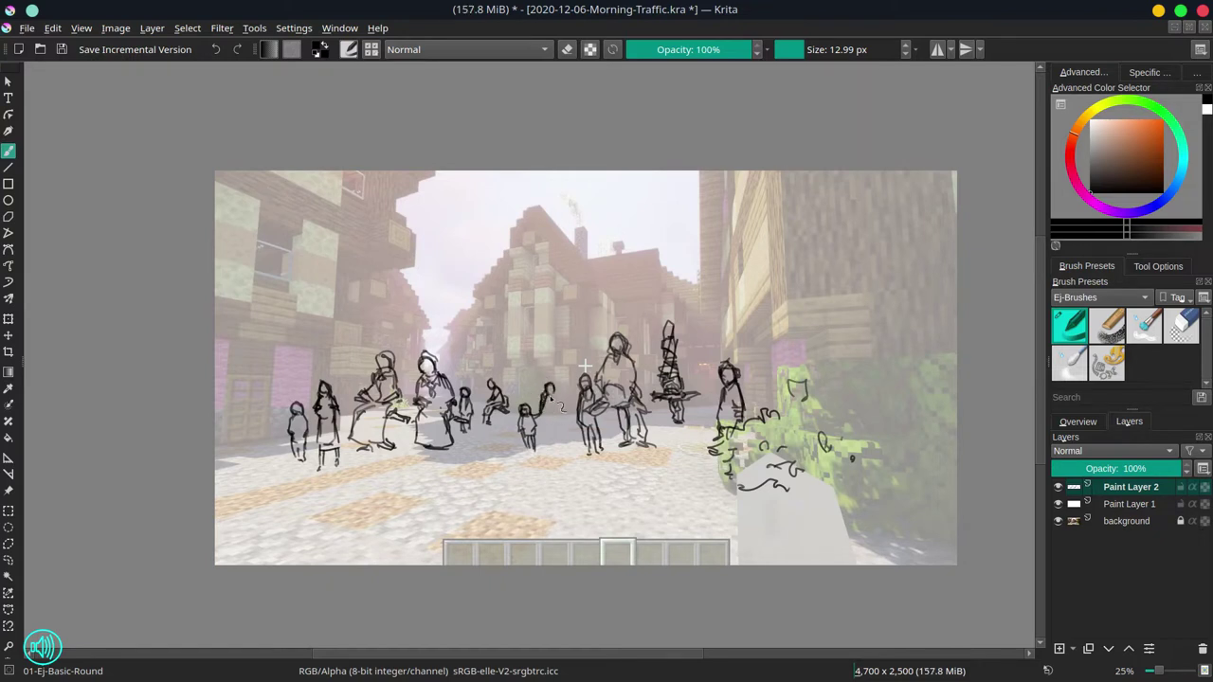
drag(549, 398, 561, 406)
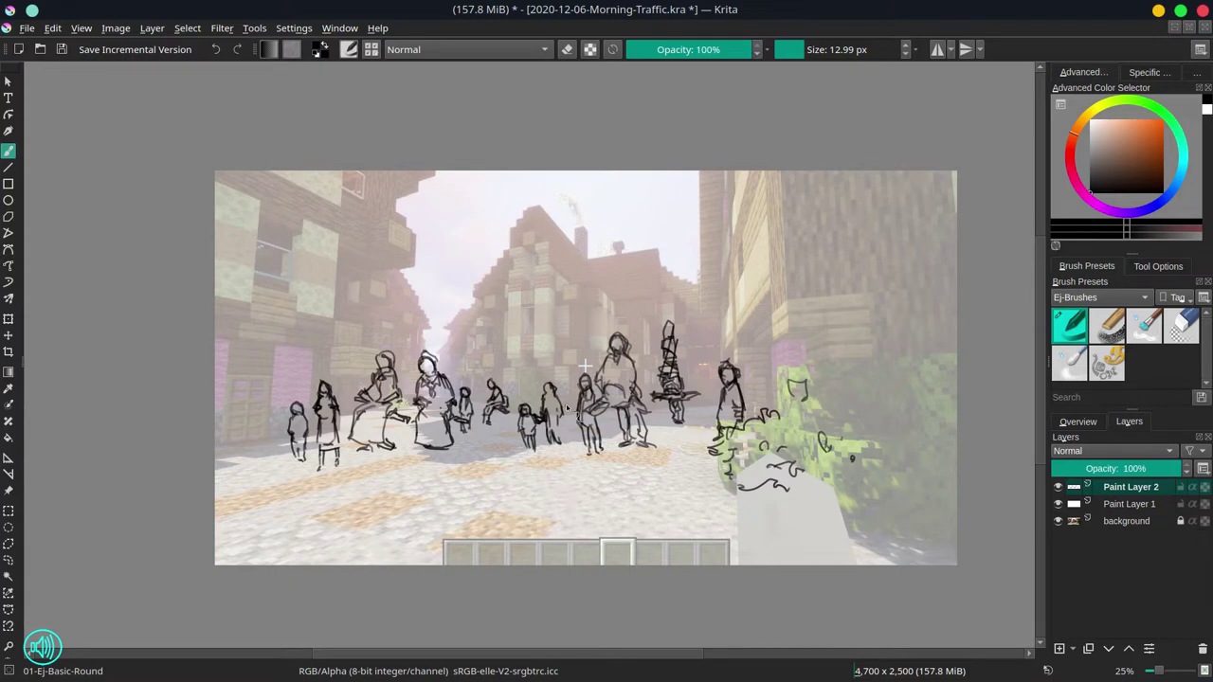
click(9, 547)
mouse_move(561, 364)
mouse_down()
mouse_move(531, 443)
mouse_move(567, 467)
mouse_up()
- Clear the selection, fade Paint Layer 2 to 45%, and check the sketch without the background
click(189, 28)
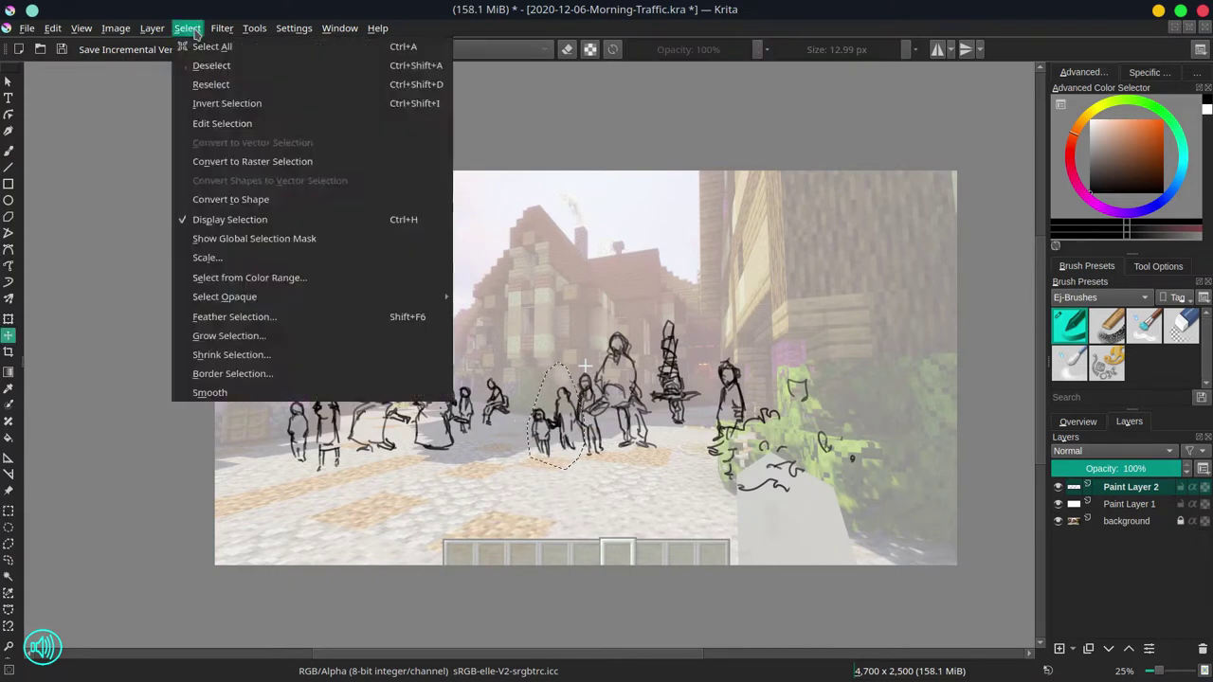
click(198, 65)
key(b)
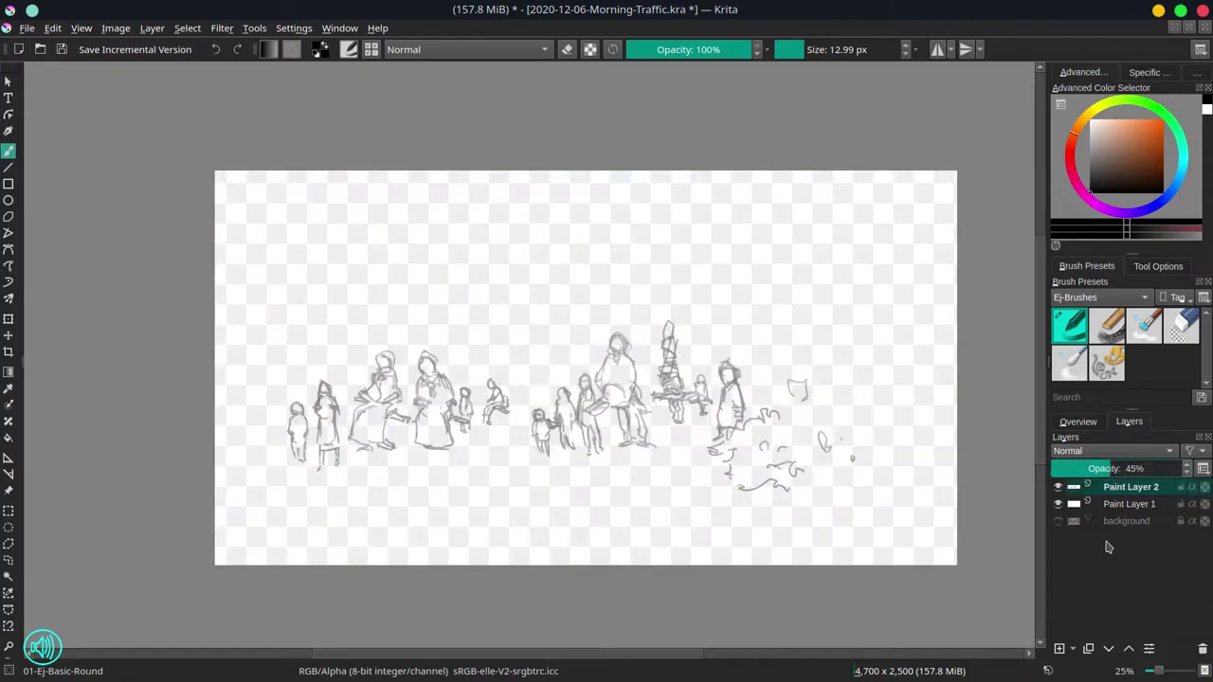
click(1078, 421)
click(1059, 650)
click(1128, 422)
click(1058, 522)
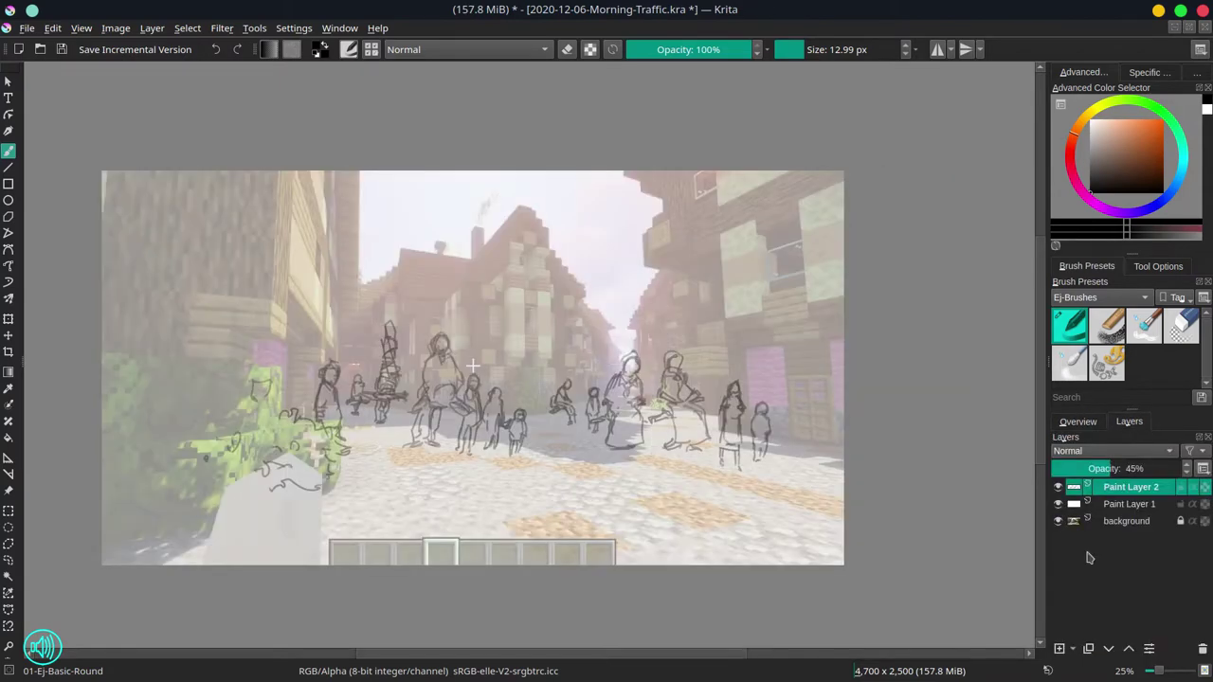
- Add Paint Layer 3, zoom in, and draw a dark head for the goggled figure
key(Insert)
scroll(701, 195, up, 5)
mouse_move(326, 305)
mouse_down()
mouse_move(317, 336)
mouse_move(341, 322)
mouse_move(294, 308)
mouse_move(325, 350)
mouse_move(274, 462)
mouse_up()
- Outline the goggled figure's torso, collar, arms and the round object it carries
drag(346, 437, 351, 491)
mouse_move(294, 353)
mouse_down()
mouse_move(325, 382)
mouse_move(299, 479)
mouse_up()
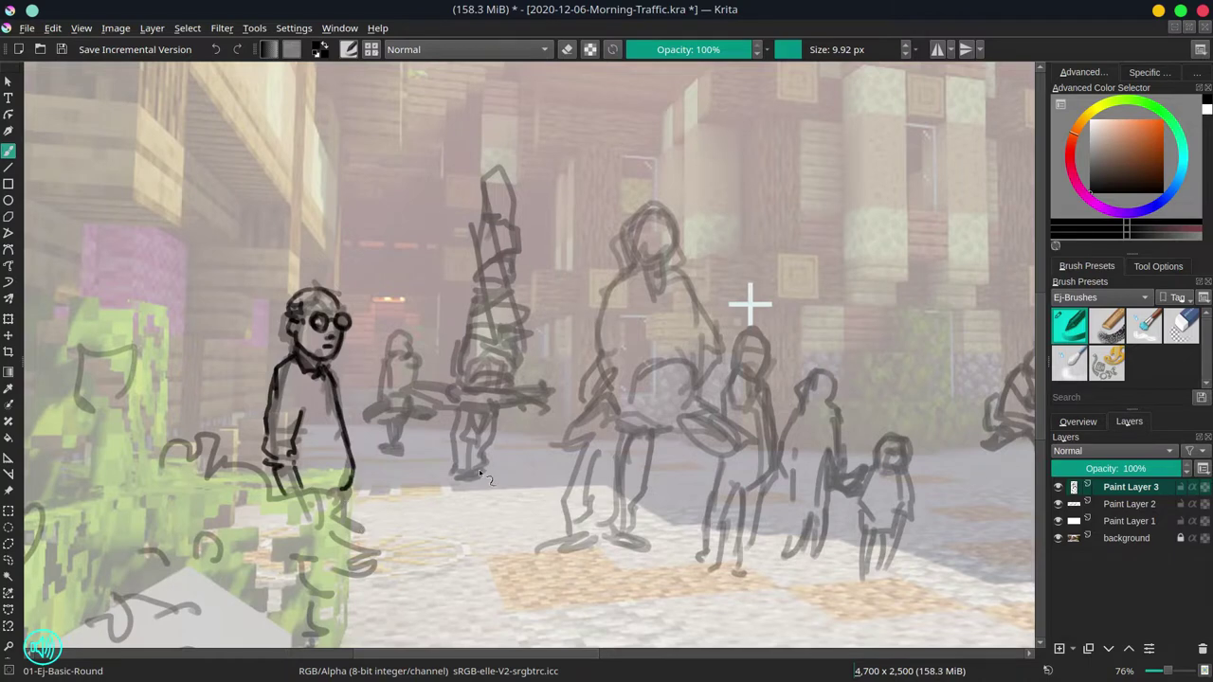
drag(480, 474, 345, 486)
mouse_move(420, 453)
mouse_down()
mouse_move(483, 409)
mouse_move(431, 460)
mouse_up()
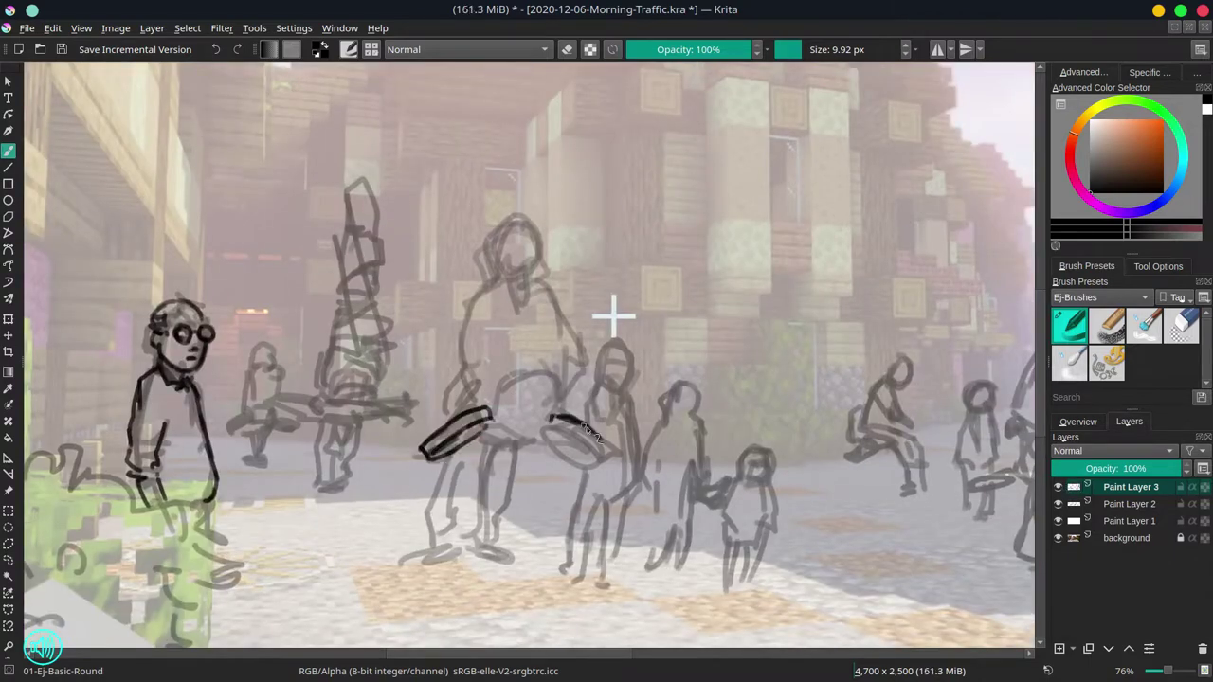
mouse_move(586, 429)
mouse_down()
mouse_move(568, 457)
mouse_move(553, 419)
mouse_move(488, 438)
mouse_move(552, 379)
mouse_move(553, 418)
mouse_up()
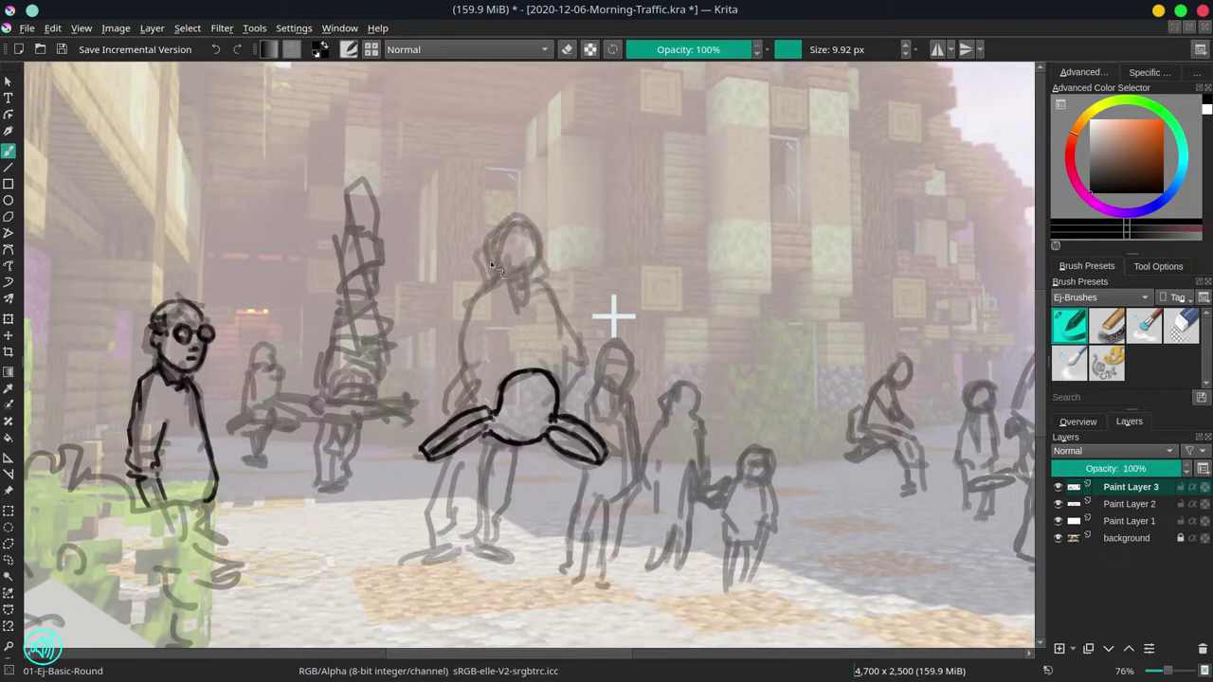
- Ink the central figure's head, shoulders, torso, hands, hips and legs in clean lines
drag(612, 299, 414, 313)
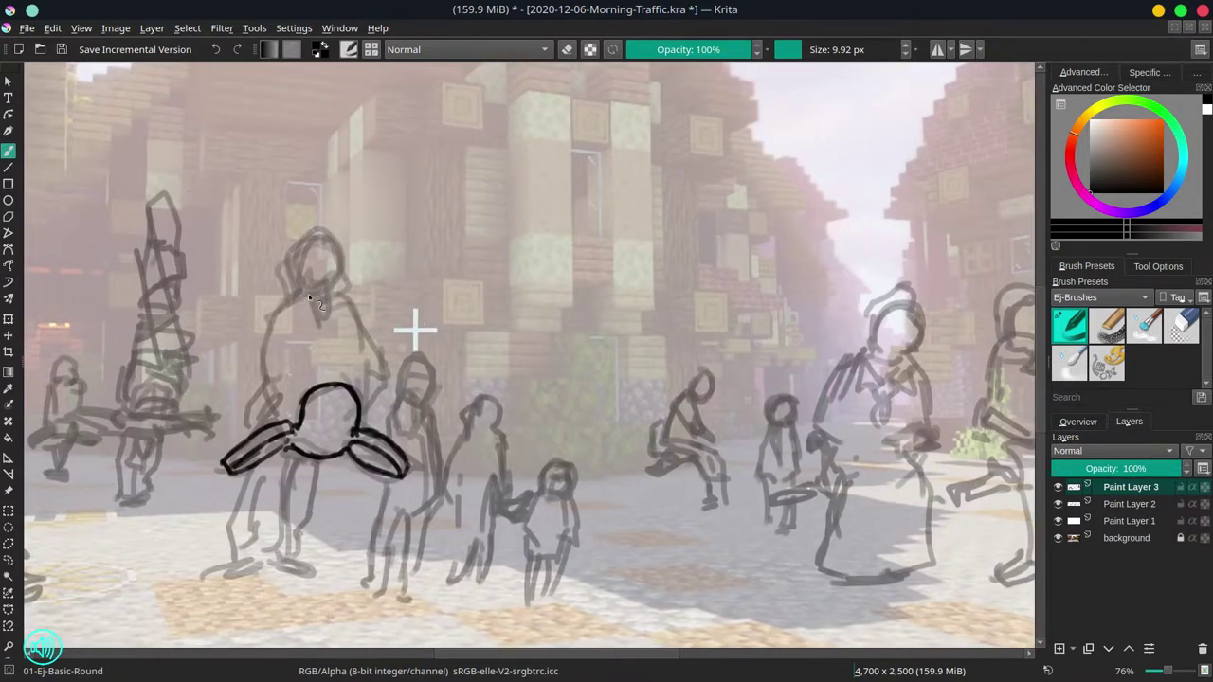
mouse_move(309, 298)
mouse_down()
mouse_move(299, 268)
mouse_move(336, 279)
mouse_move(297, 269)
mouse_move(337, 346)
mouse_up()
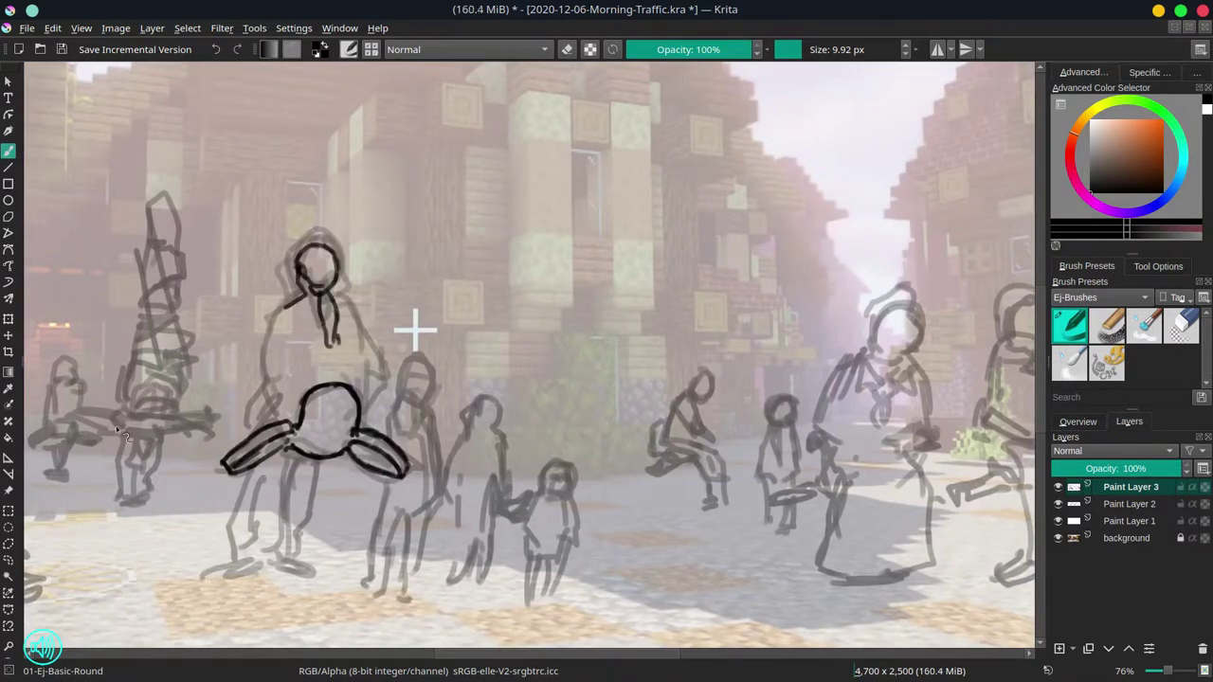
drag(318, 253, 331, 353)
drag(338, 305, 360, 327)
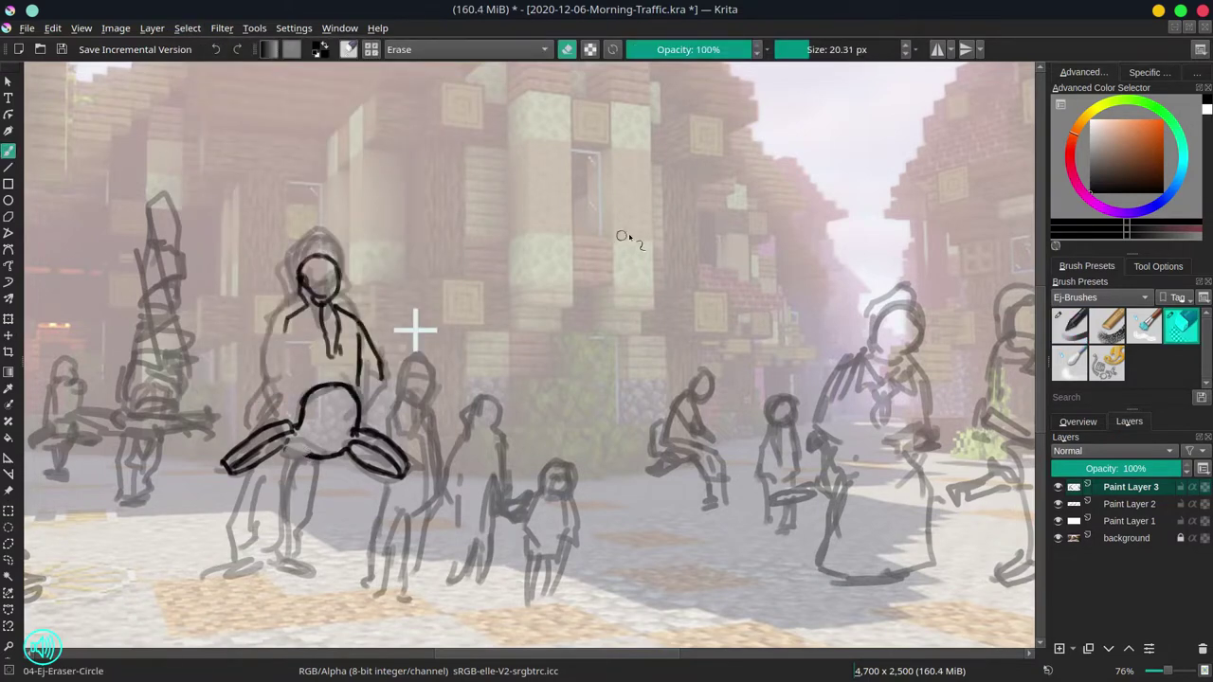
mouse_move(286, 322)
mouse_down()
mouse_move(370, 378)
mouse_move(283, 393)
mouse_up()
drag(363, 382, 384, 391)
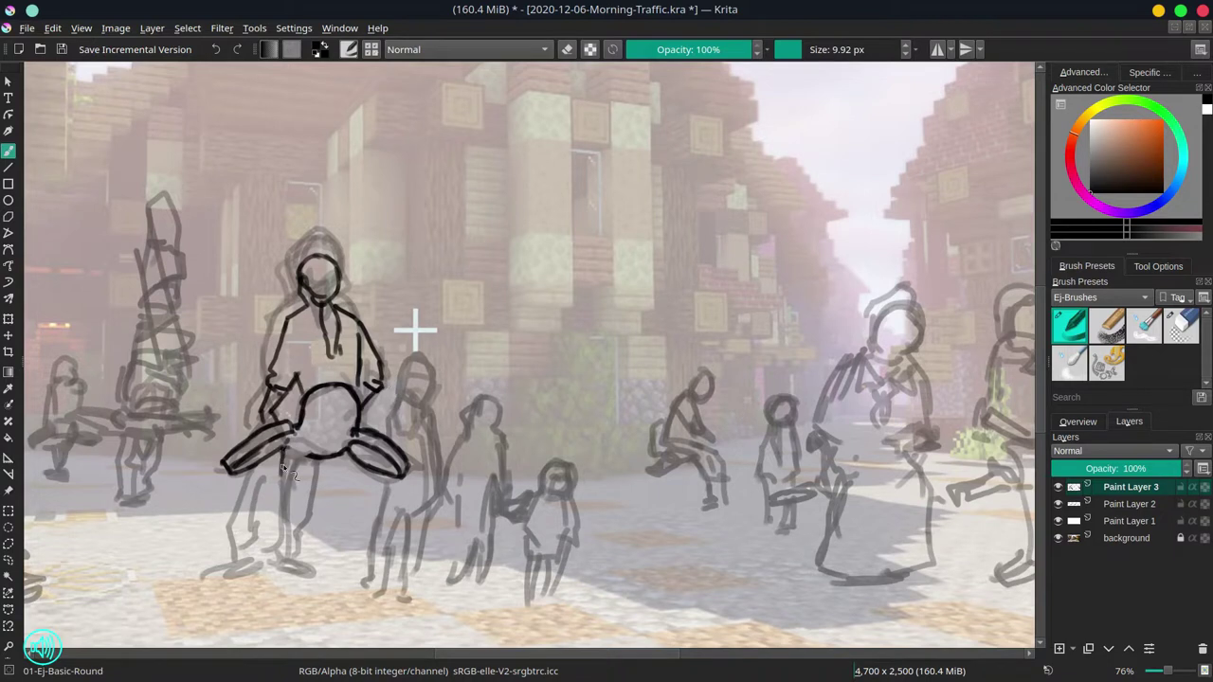
drag(285, 451, 286, 559)
drag(256, 468, 282, 488)
mouse_move(292, 495)
mouse_down()
mouse_move(329, 485)
mouse_move(339, 502)
mouse_up()
mouse_move(267, 483)
mouse_down()
mouse_move(258, 512)
mouse_move(275, 558)
mouse_up()
drag(309, 494, 294, 546)
- Shift the central figure's upper body left and add a stroke at its foot
click(1058, 504)
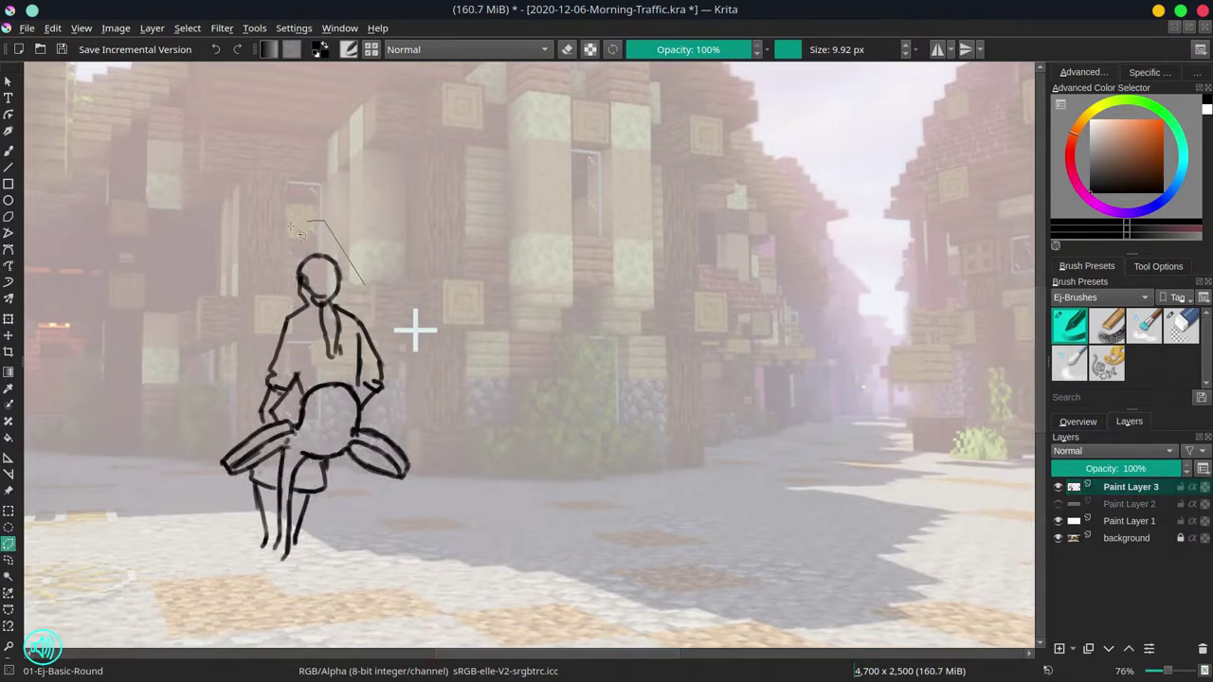
drag(313, 228, 398, 417)
key(t)
drag(323, 343, 300, 352)
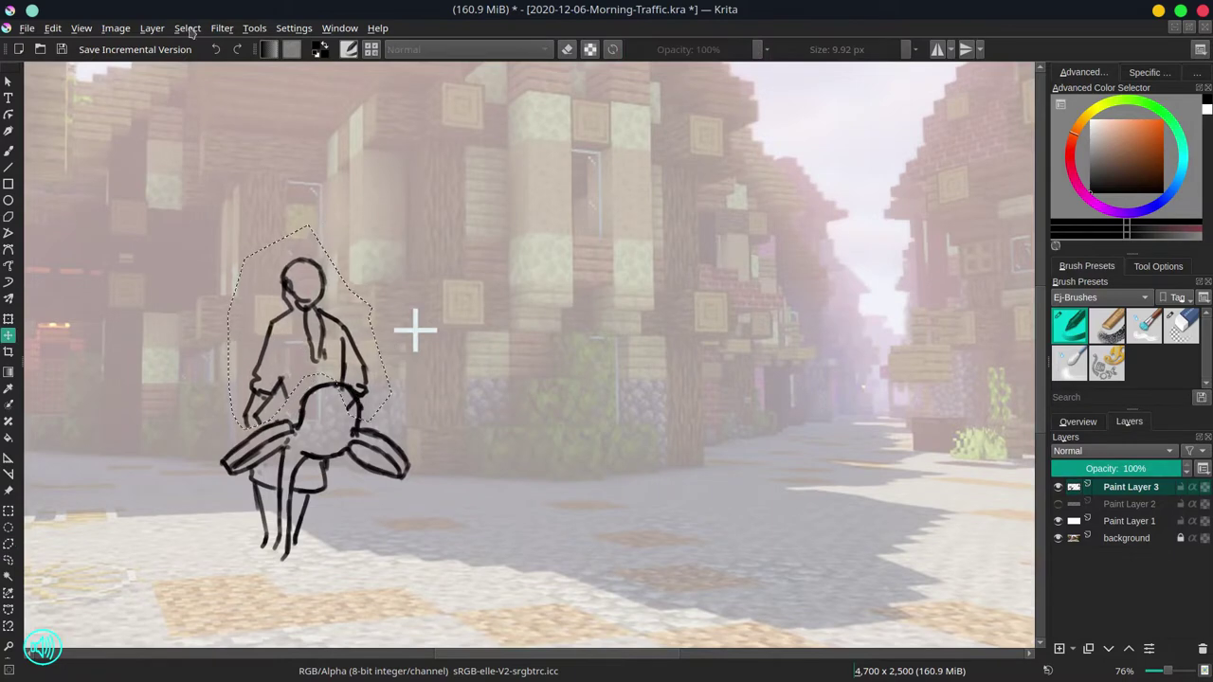
key(b)
mouse_move(269, 555)
mouse_down()
mouse_move(224, 575)
mouse_move(311, 573)
mouse_move(252, 561)
mouse_up()
click(1057, 504)
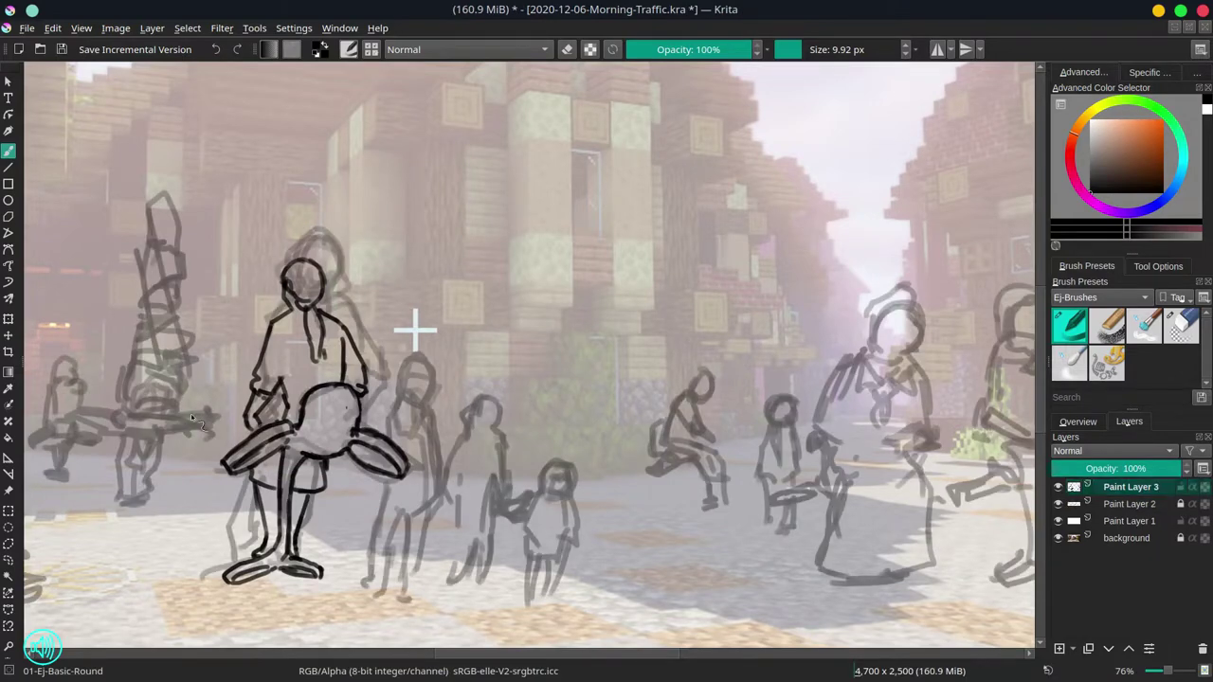
- Ink the bench sitter and a small seated figure, then hide Paint Layer 2
drag(415, 329, 556, 314)
mouse_move(320, 405)
mouse_down()
mouse_move(235, 421)
mouse_move(358, 419)
mouse_move(347, 434)
mouse_up()
drag(280, 421, 284, 466)
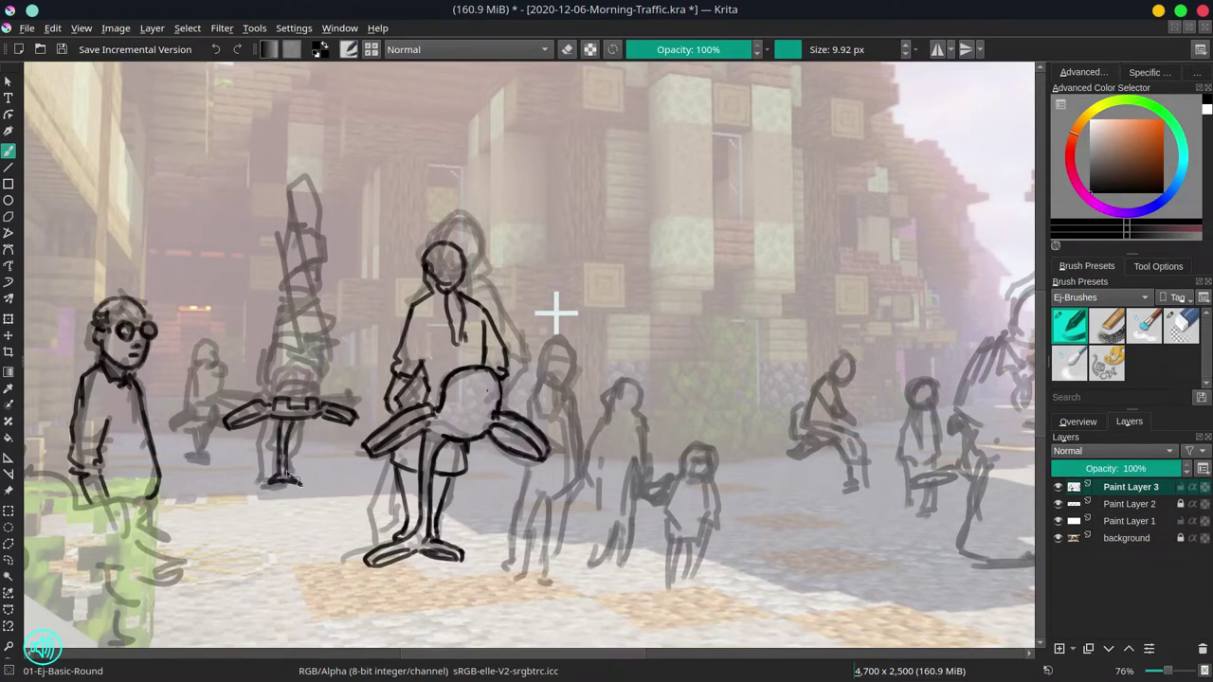
mouse_move(294, 423)
mouse_down()
mouse_move(296, 475)
mouse_move(319, 491)
mouse_up()
drag(267, 389, 313, 388)
mouse_move(275, 333)
mouse_down()
mouse_move(303, 391)
mouse_move(284, 341)
mouse_move(284, 284)
mouse_move(303, 305)
mouse_up()
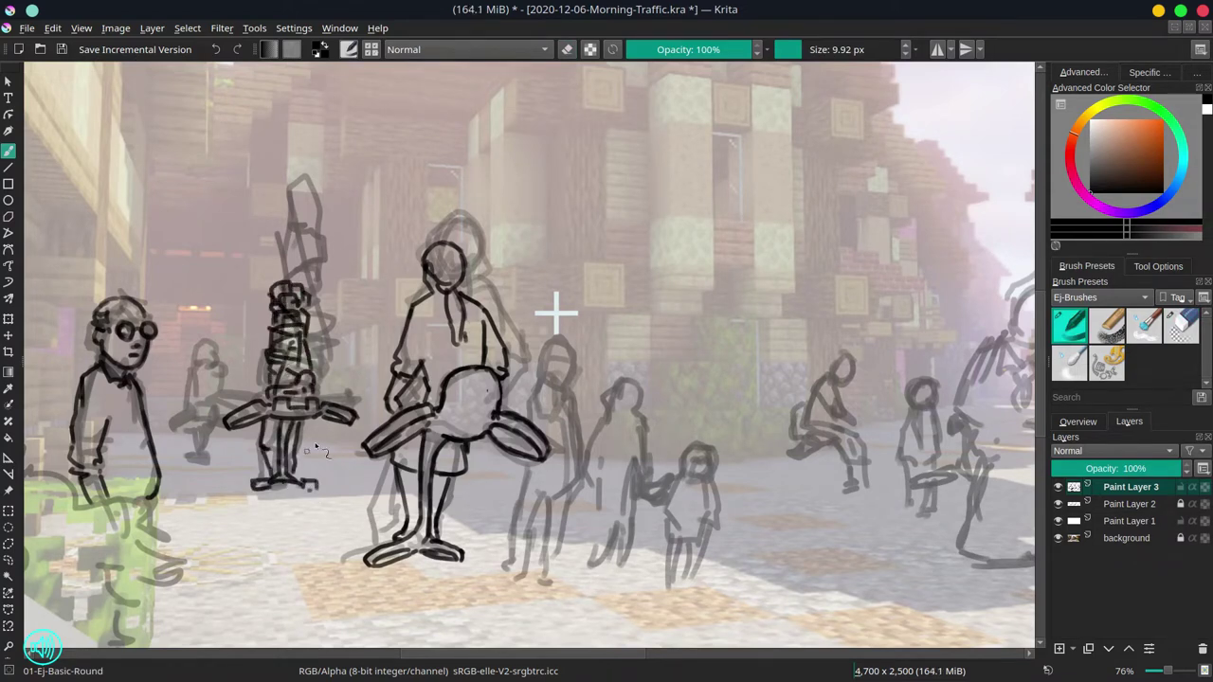
drag(205, 347, 212, 375)
mouse_move(172, 417)
mouse_down()
mouse_move(222, 383)
mouse_move(197, 460)
mouse_move(216, 460)
mouse_up()
click(1058, 505)
scroll(587, 379, down, 5)
- Save, then ink the first seated woman's head, shoulders, torso, arms and left hand
key(ctrl+s)
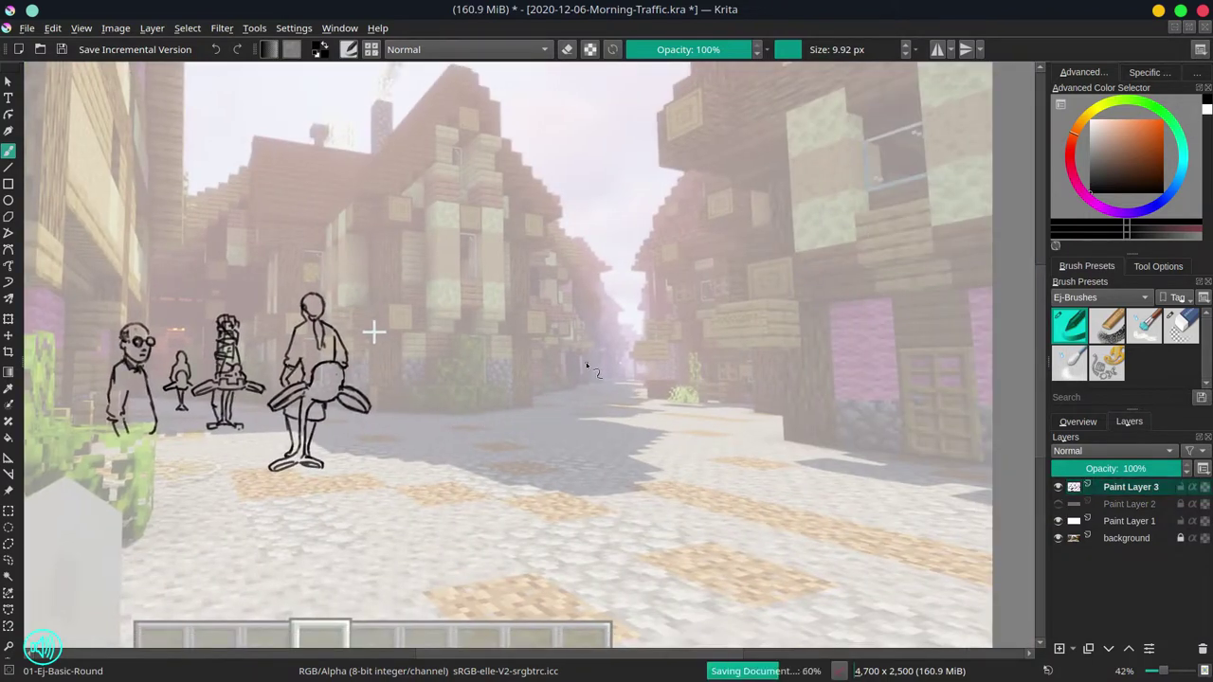
click(1058, 504)
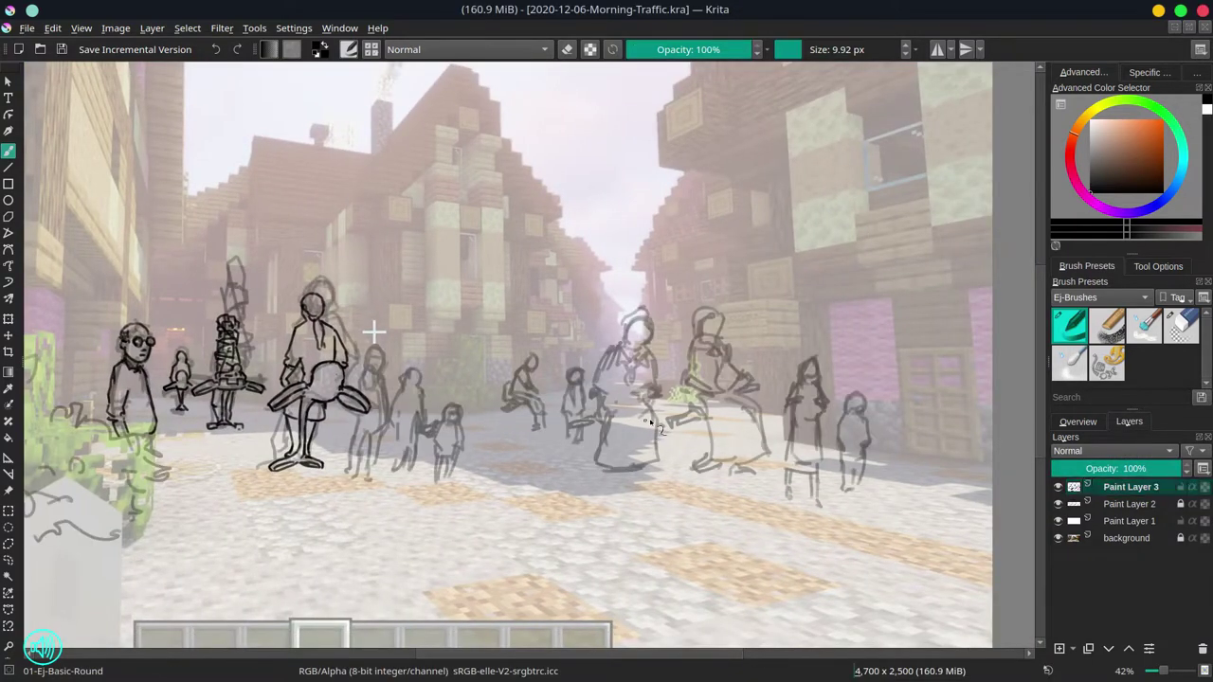
scroll(312, 316, up, 3)
scroll(622, 369, up, 2)
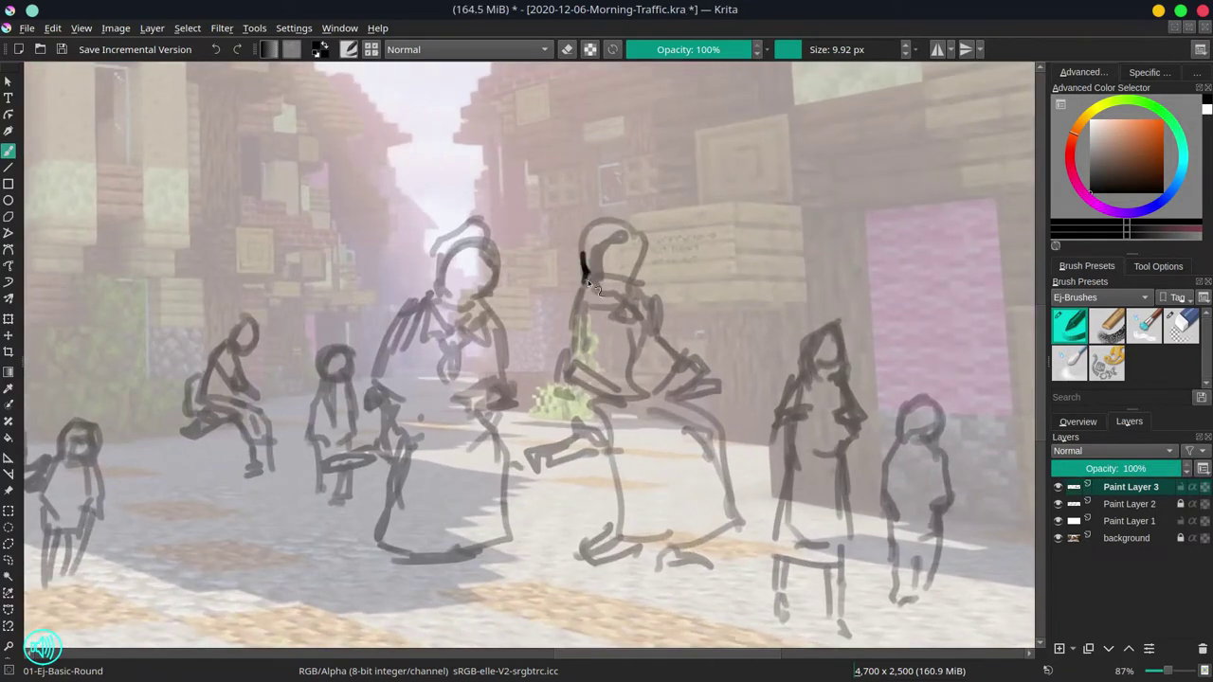
mouse_move(583, 268)
mouse_down()
mouse_move(597, 245)
mouse_move(625, 237)
mouse_move(597, 237)
mouse_move(621, 222)
mouse_move(603, 296)
mouse_move(625, 326)
mouse_move(568, 313)
mouse_move(563, 379)
mouse_up()
key(e)
key(e)
mouse_move(625, 284)
mouse_down()
mouse_move(641, 320)
mouse_move(645, 364)
mouse_up()
mouse_move(617, 320)
mouse_down()
mouse_move(620, 371)
mouse_move(644, 407)
mouse_up()
drag(633, 280, 687, 374)
drag(651, 370, 669, 396)
mouse_move(636, 358)
mouse_down()
mouse_move(640, 384)
mouse_move(549, 389)
mouse_move(616, 448)
mouse_up()
- Draw her knee, long skirt, hem and feet, then check the lines without the sketch
drag(621, 398, 606, 446)
drag(673, 399, 728, 519)
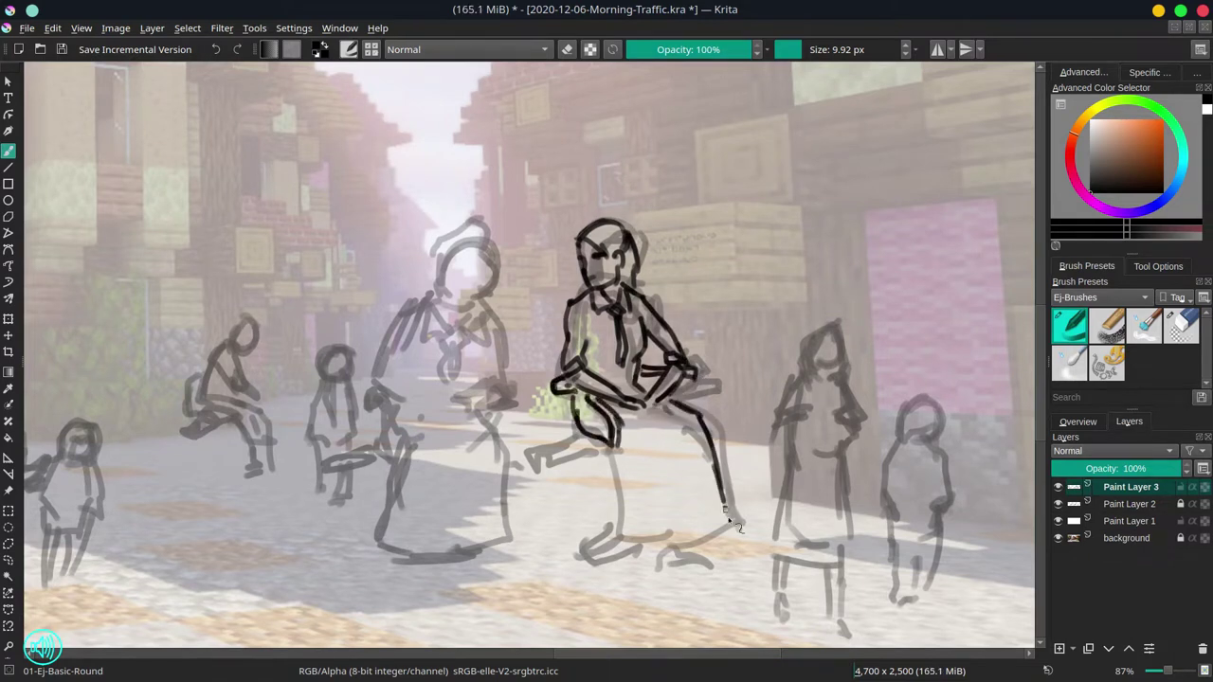
drag(629, 444, 622, 544)
mouse_move(620, 543)
mouse_down()
mouse_move(724, 527)
mouse_move(710, 584)
mouse_up()
drag(701, 542, 720, 570)
drag(654, 548, 672, 572)
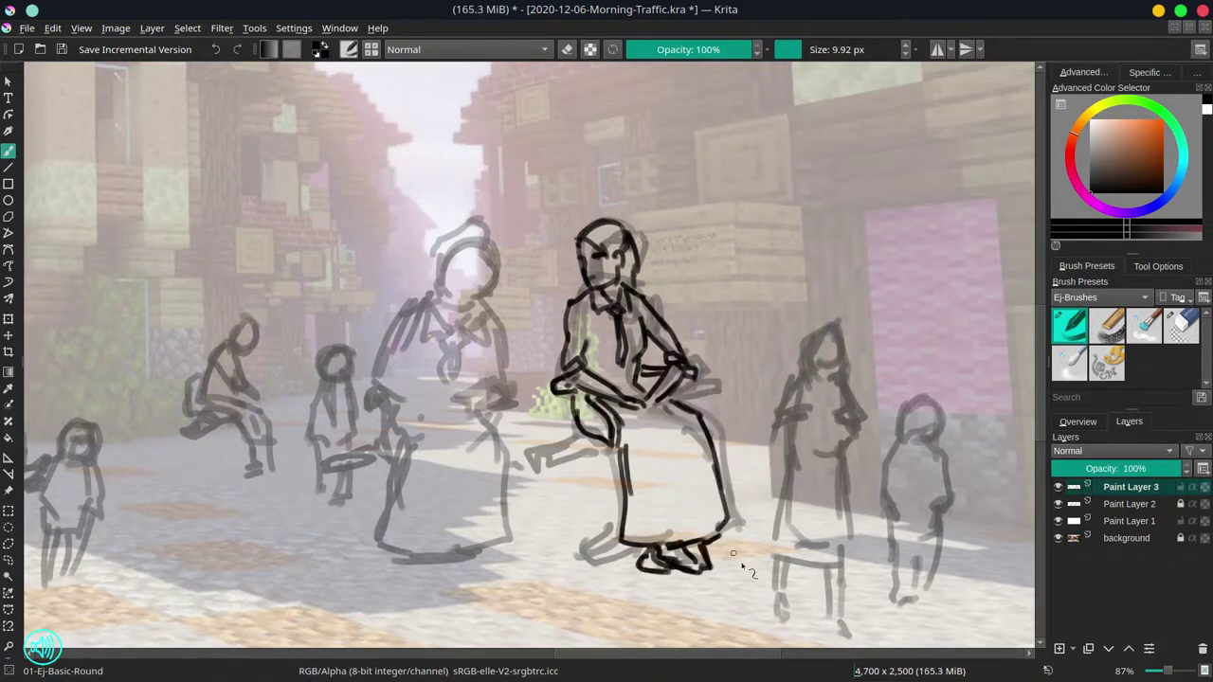
mouse_move(564, 445)
mouse_down()
mouse_move(544, 464)
mouse_move(585, 437)
mouse_up()
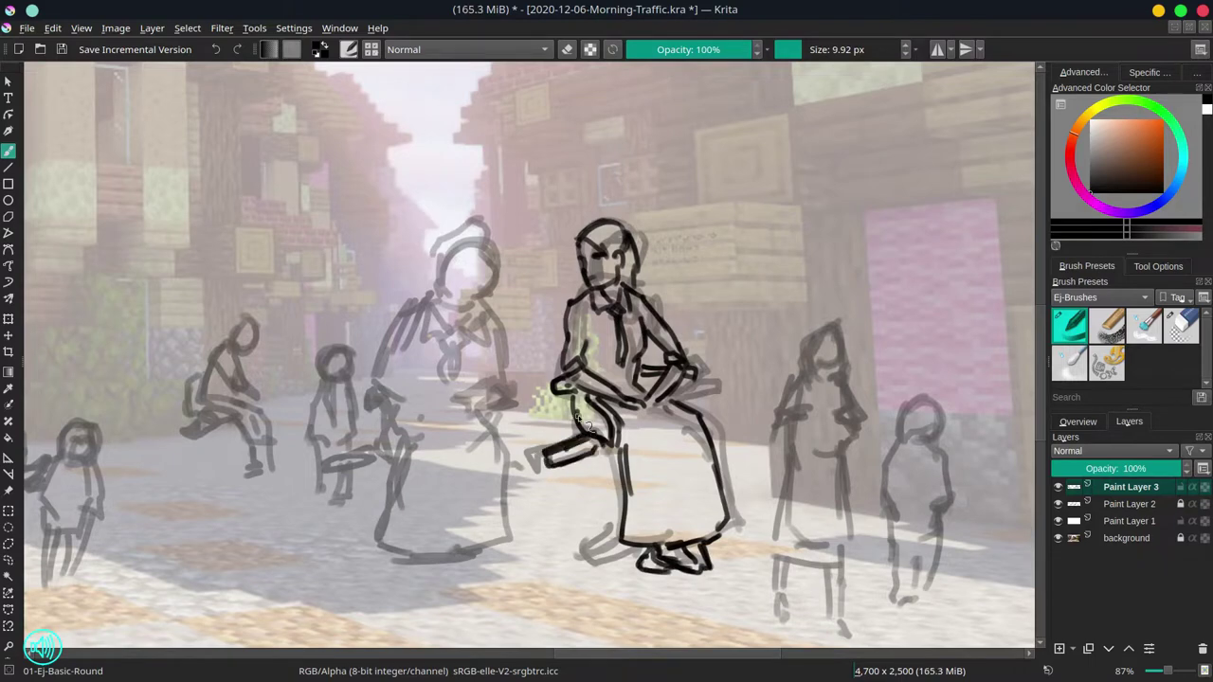
click(1057, 503)
scroll(583, 446, down, 5)
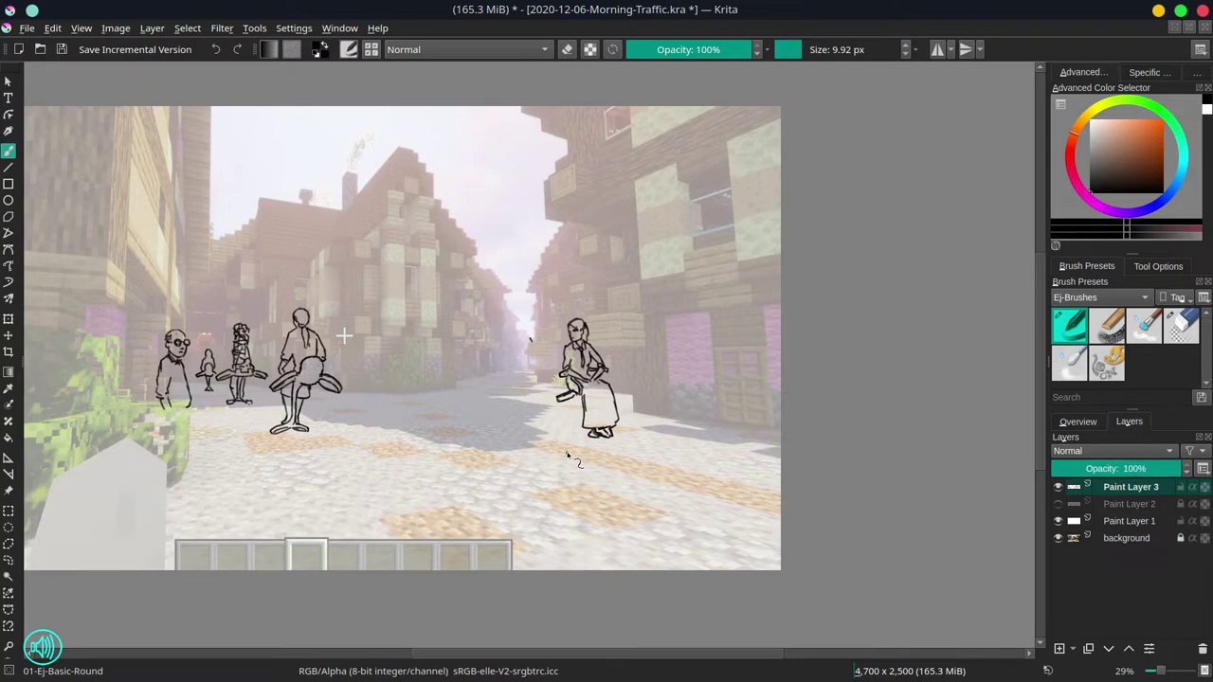
key(ctrl+z)
scroll(519, 352, up, 4)
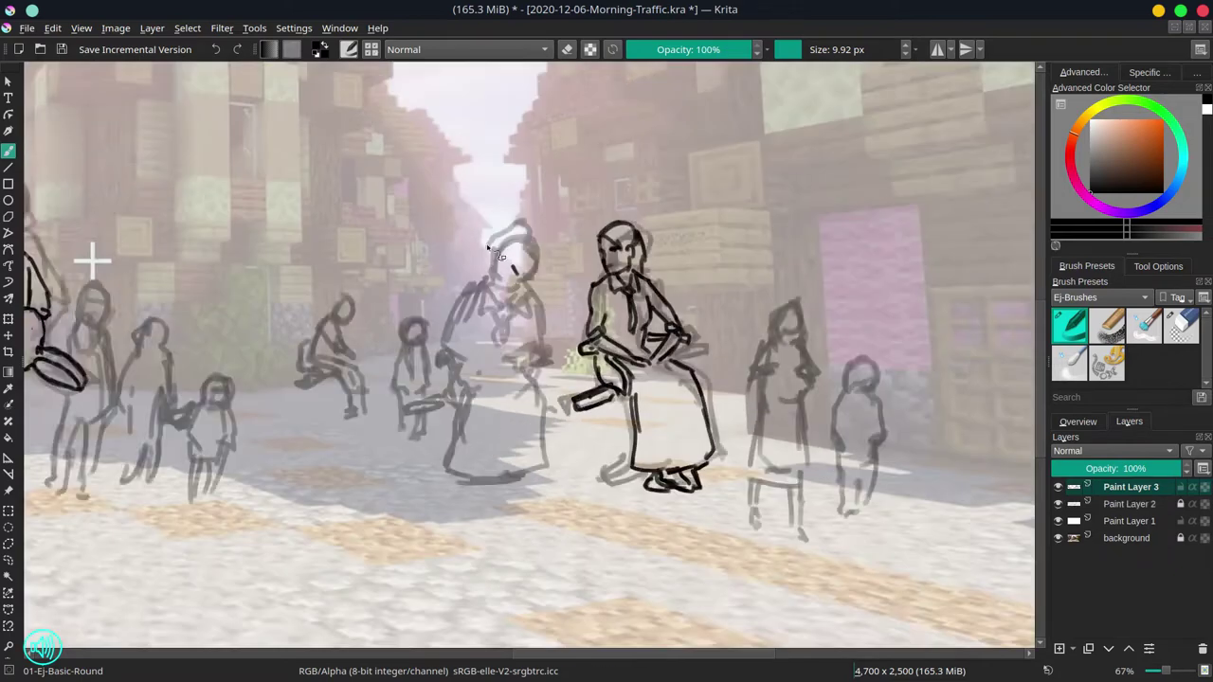
- Ink the second seated woman's face, chest, shoulders, arms and sleeve
key(/)
mouse_move(529, 290)
mouse_down()
mouse_move(542, 305)
mouse_move(569, 296)
mouse_up()
key(/)
mouse_move(530, 245)
mouse_down()
mouse_move(567, 300)
mouse_move(527, 301)
mouse_move(511, 281)
mouse_move(536, 334)
mouse_move(521, 365)
mouse_move(534, 381)
mouse_up()
mouse_move(532, 320)
mouse_down()
mouse_move(567, 322)
mouse_move(549, 381)
mouse_up()
mouse_move(495, 309)
mouse_down()
mouse_move(451, 364)
mouse_move(493, 381)
mouse_move(485, 396)
mouse_up()
drag(543, 348, 575, 401)
drag(556, 382, 511, 421)
mouse_move(459, 358)
mouse_down()
mouse_move(441, 394)
mouse_move(506, 432)
mouse_up()
mouse_move(493, 375)
mouse_down()
mouse_move(479, 378)
mouse_move(495, 409)
mouse_up()
drag(485, 398, 572, 445)
- Draw her skirt waist, sides, hem, feet and hands, comparing against the rough sketch
drag(474, 430, 461, 517)
drag(485, 408, 506, 407)
drag(551, 413, 572, 515)
mouse_move(458, 519)
mouse_down()
mouse_move(563, 528)
mouse_move(523, 564)
mouse_up()
mouse_move(549, 524)
mouse_down()
mouse_move(533, 561)
mouse_move(504, 563)
mouse_up()
mouse_move(461, 436)
mouse_down()
mouse_move(426, 451)
mouse_move(427, 464)
mouse_up()
drag(564, 439, 591, 474)
click(1058, 520)
click(1057, 520)
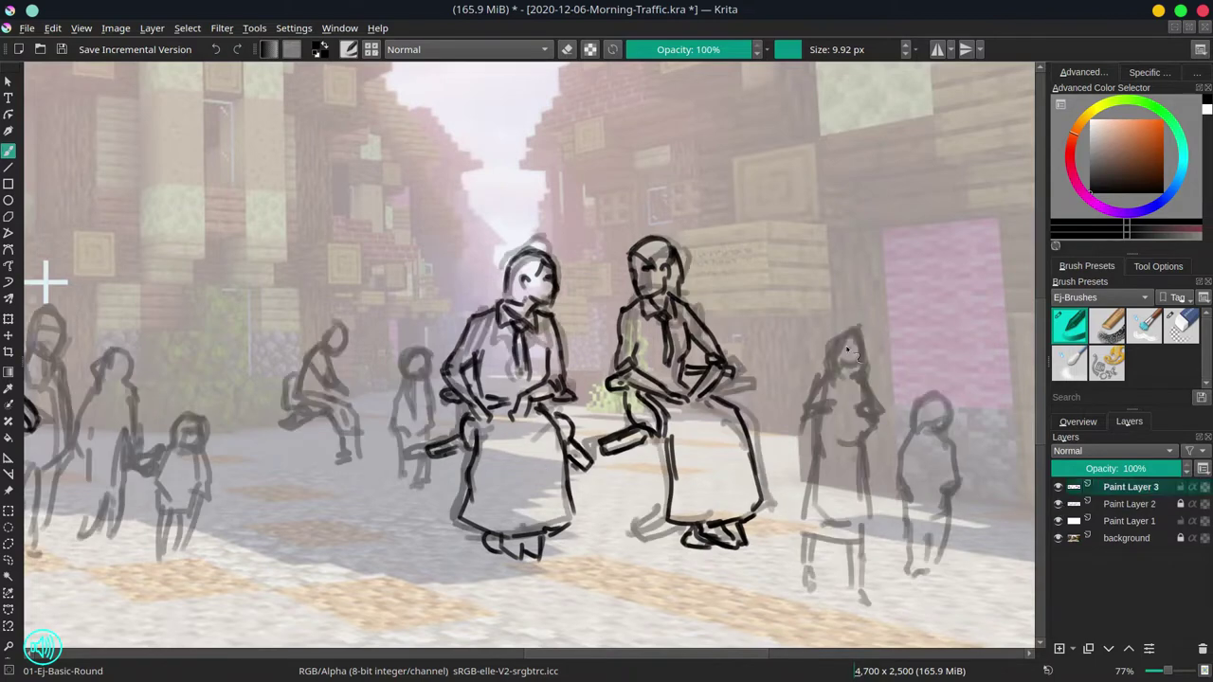
- Ink the standing girl's head, torso, arms, skirt, legs and feet, then zoom out
mouse_move(842, 352)
mouse_down()
mouse_move(853, 379)
mouse_move(837, 341)
mouse_move(866, 371)
mouse_move(848, 422)
mouse_up()
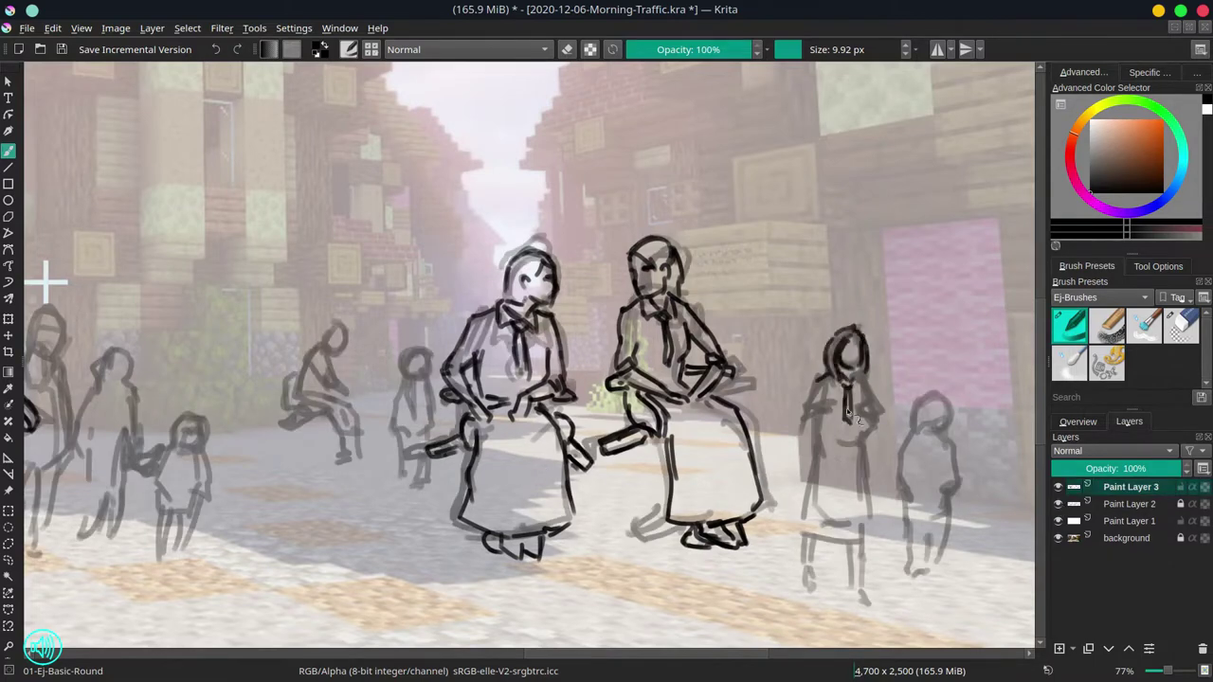
drag(819, 380, 801, 428)
drag(830, 377, 798, 425)
mouse_move(849, 385)
mouse_down()
mouse_move(863, 384)
mouse_move(892, 430)
mouse_move(816, 462)
mouse_up()
drag(858, 426, 872, 549)
drag(804, 547, 860, 560)
drag(816, 465, 806, 546)
drag(807, 551, 821, 599)
mouse_move(864, 541)
mouse_down()
mouse_move(852, 587)
mouse_move(872, 608)
mouse_up()
key(minus)
key(minus)
key(minus)
key(minus)
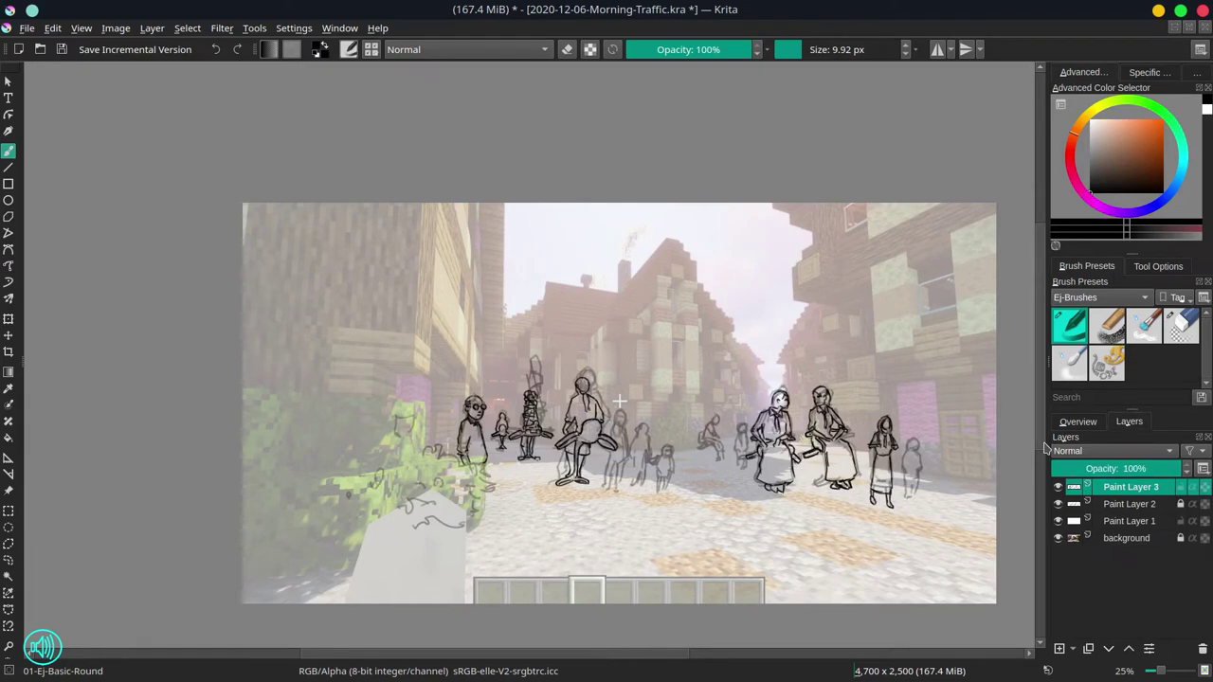
- Crop the canvas width from 4,700 to 4,000 px at 2,500 height and save
key(ctrl+s)
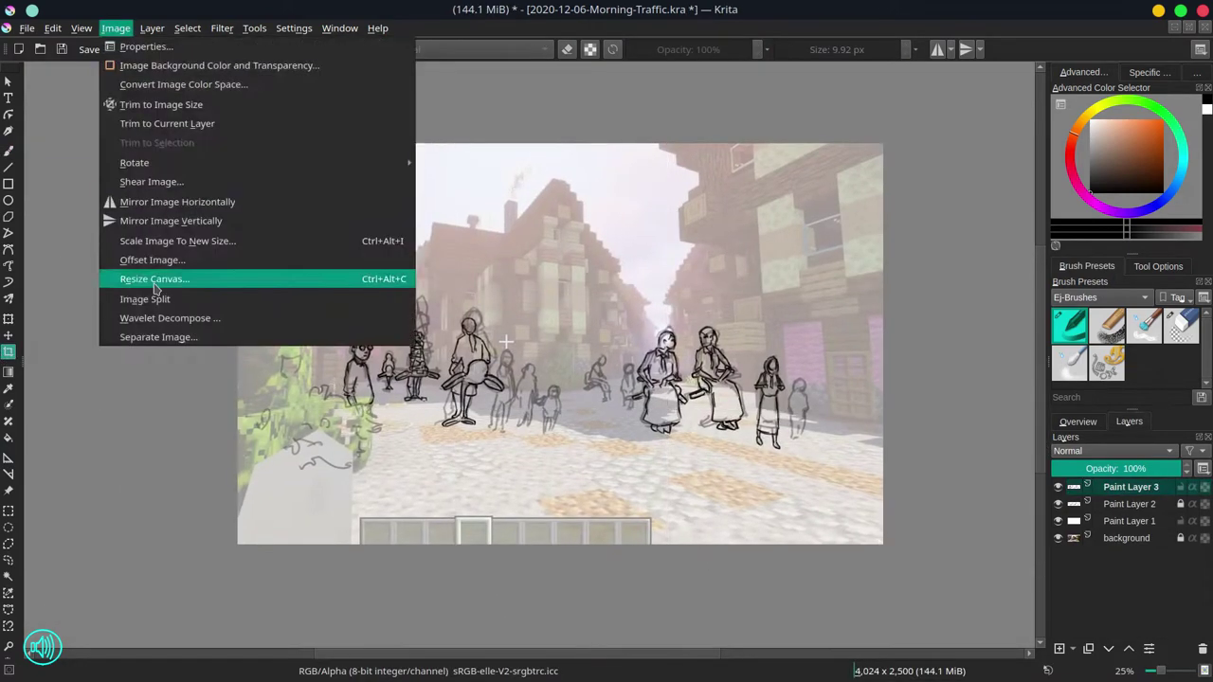
click(216, 274)
text(00)
key(Return)
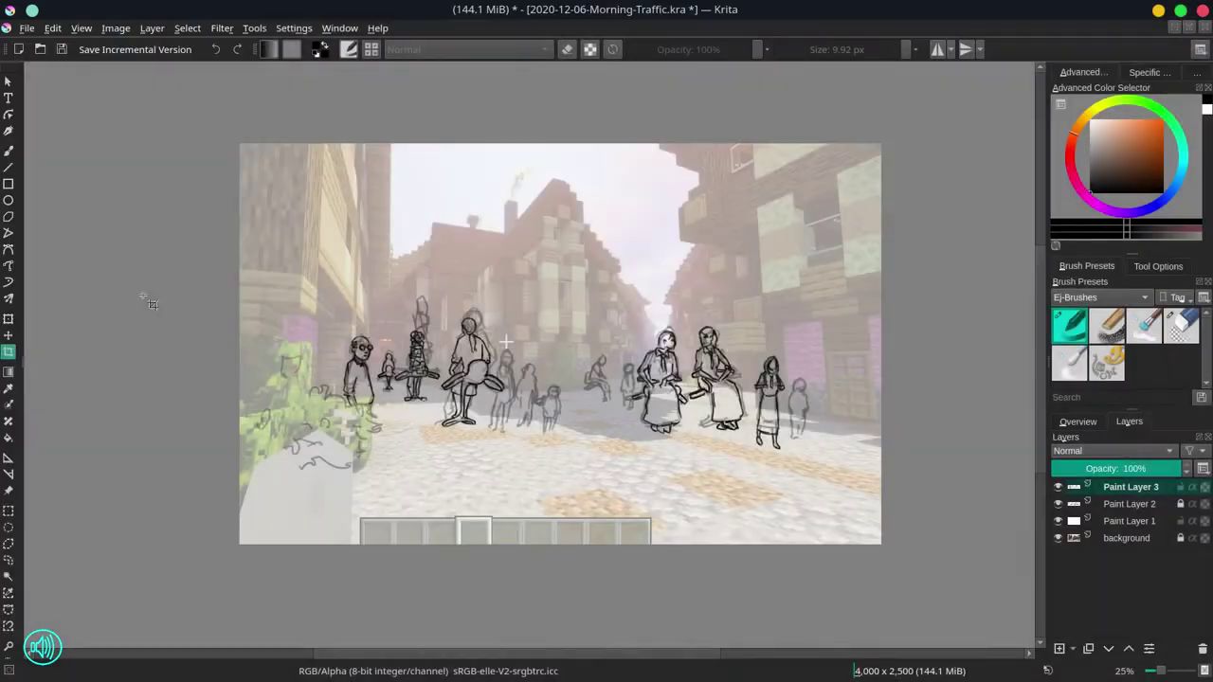
key(ctrl+s)
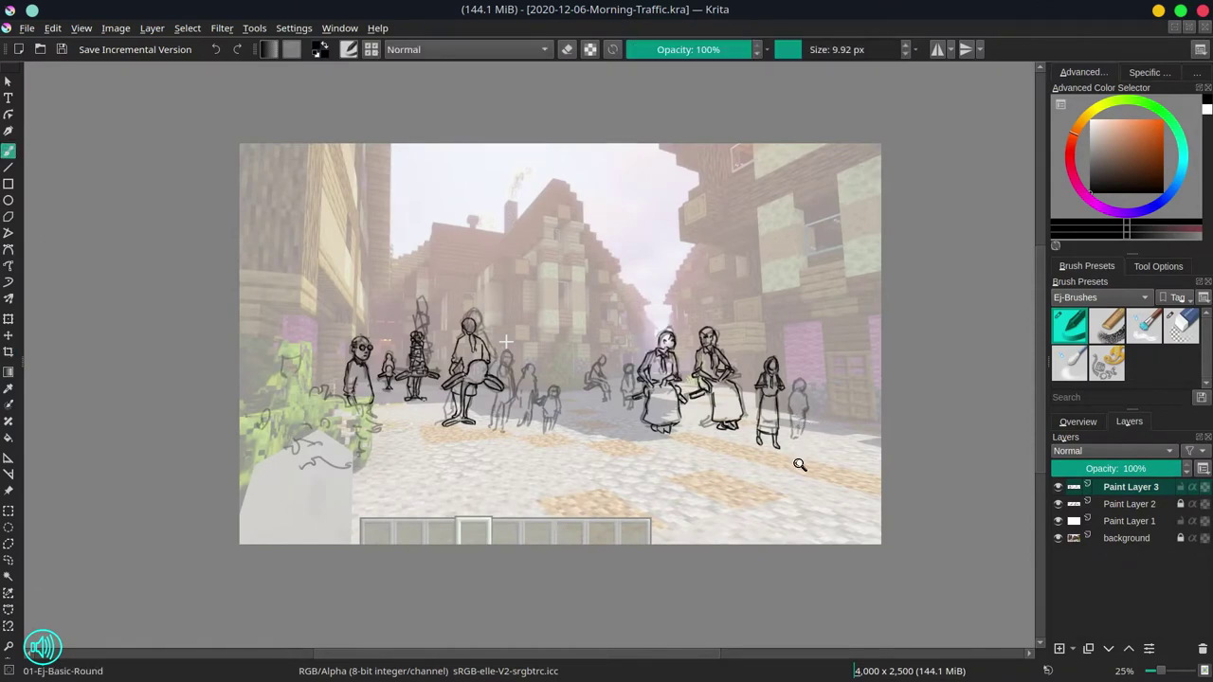
- Sketch a small child with legs, arm, waistline and tie beside the standing girl
scroll(799, 464, up, 5)
mouse_move(744, 248)
mouse_down()
mouse_move(732, 242)
mouse_move(766, 319)
mouse_up()
drag(713, 305, 706, 347)
mouse_move(720, 313)
mouse_down()
mouse_move(722, 367)
mouse_move(703, 331)
mouse_move(722, 359)
mouse_move(778, 349)
mouse_move(718, 391)
mouse_move(728, 459)
mouse_up()
mouse_move(743, 377)
mouse_down()
mouse_move(747, 461)
mouse_move(756, 358)
mouse_up()
mouse_move(739, 290)
mouse_down()
mouse_move(745, 325)
mouse_move(782, 360)
mouse_up()
drag(745, 247, 701, 316)
drag(756, 298, 764, 332)
drag(758, 383, 754, 455)
drag(736, 458, 762, 462)
- Select the child sketch, move it down, stretch it slightly taller, deselect and save
key(ctrl+r)
drag(818, 499, 712, 241)
key(t)
drag(765, 384, 761, 412)
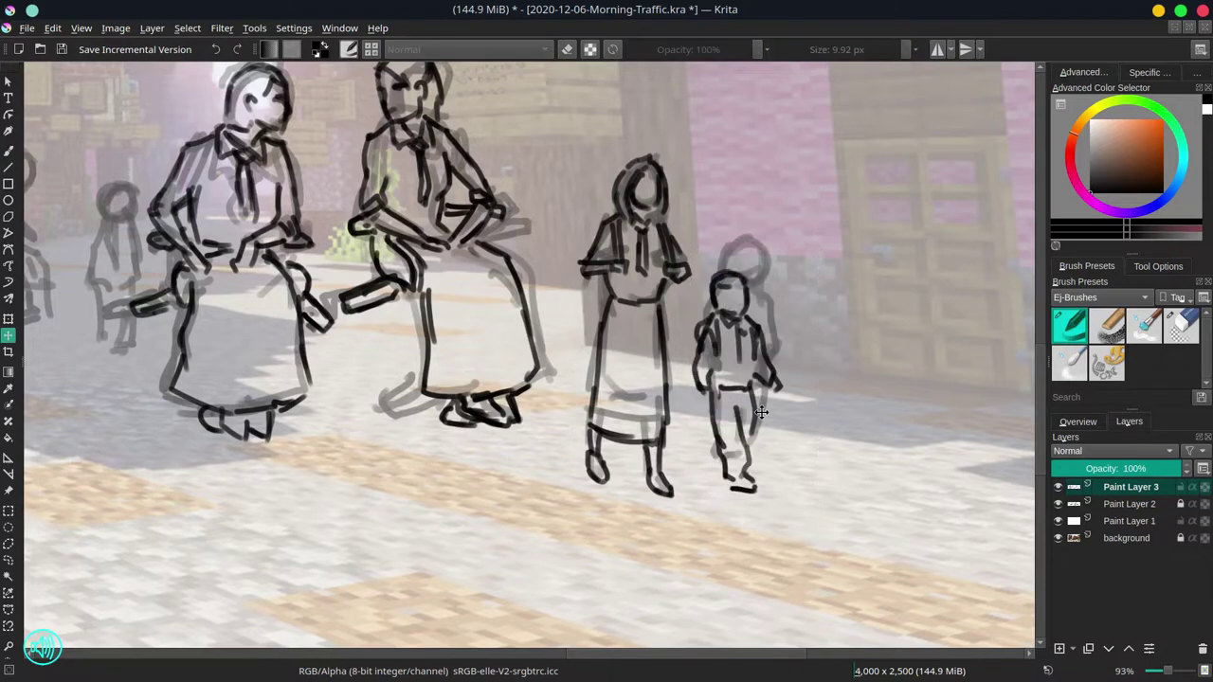
click(10, 320)
drag(764, 509, 766, 439)
key(Return)
key(ctrl+shift+a)
key(ctrl+s)
- Hide the grey sketch and background layers and set a thinner black brush for inking
scroll(363, 352, left, 10)
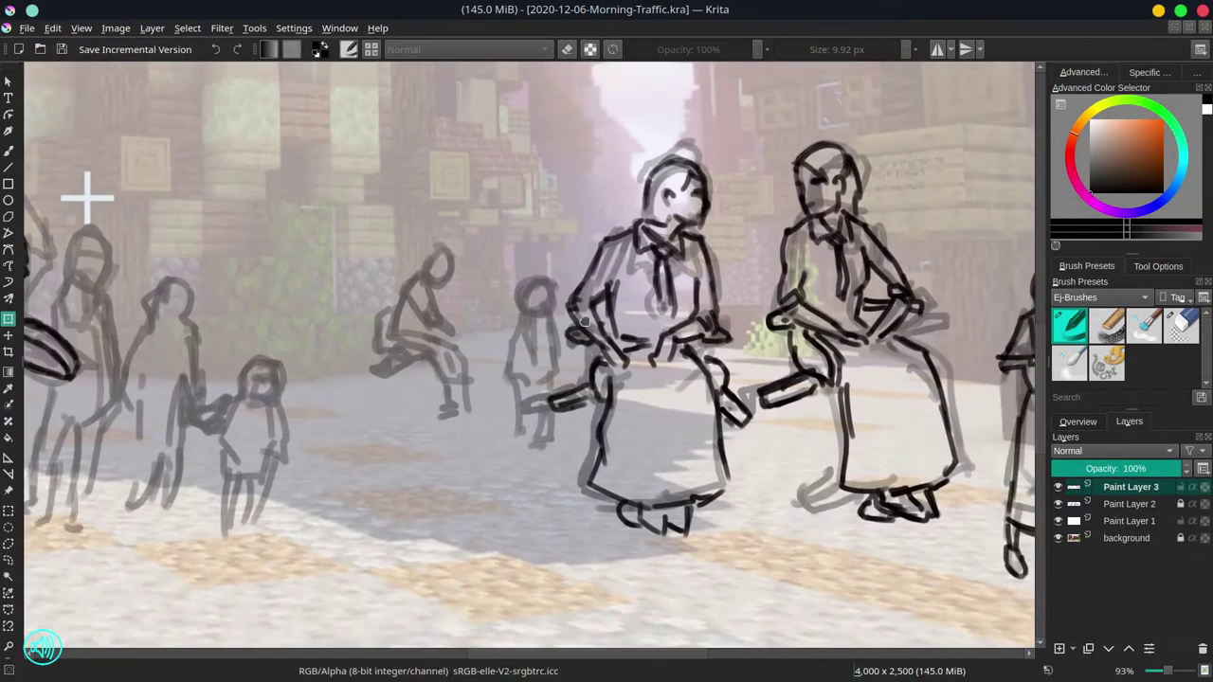
key(b)
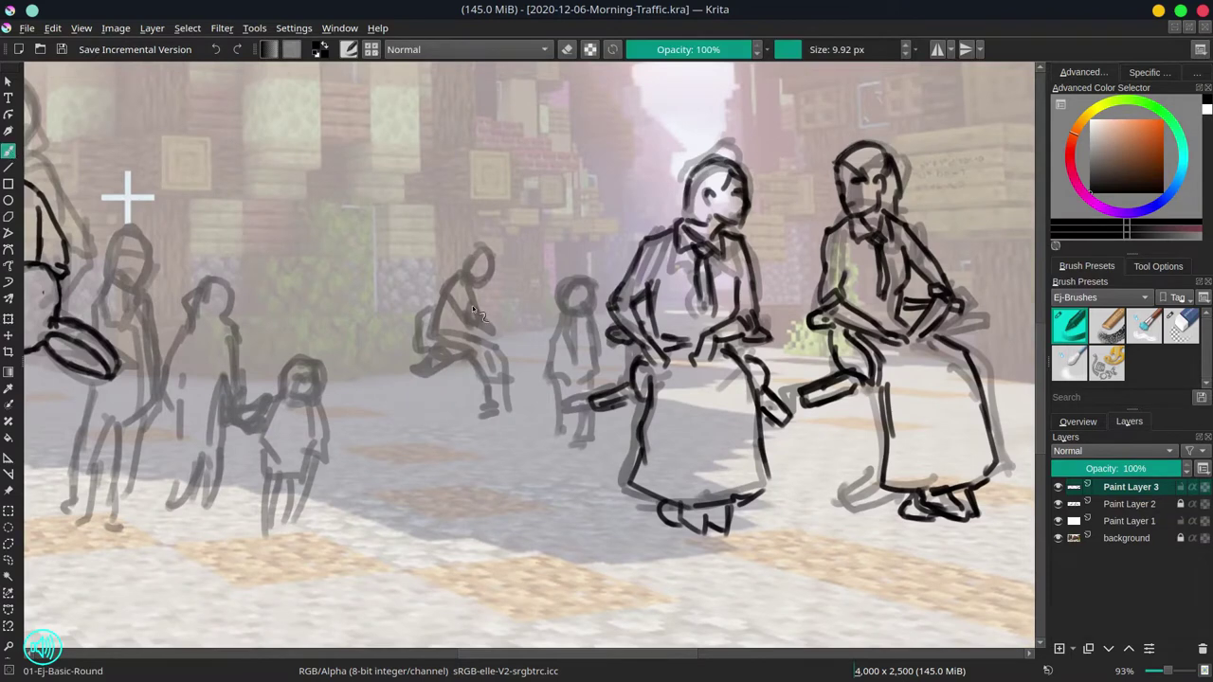
scroll(472, 305, down, 8)
click(1058, 504)
click(1057, 538)
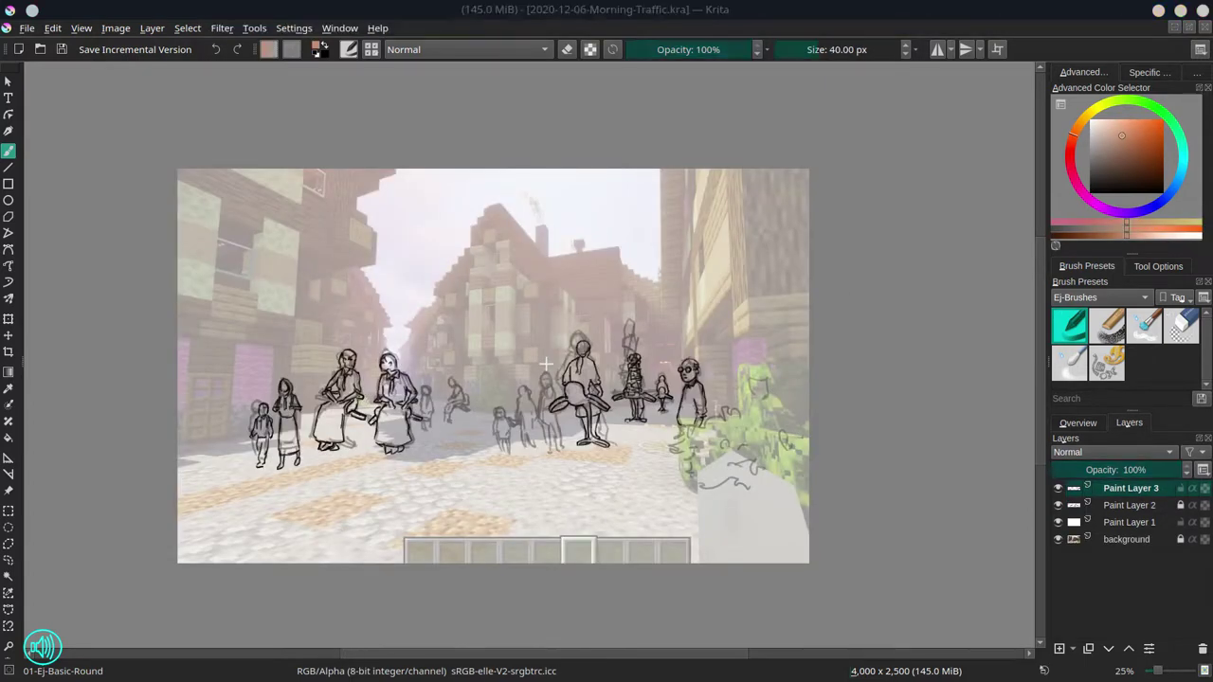
key(d)
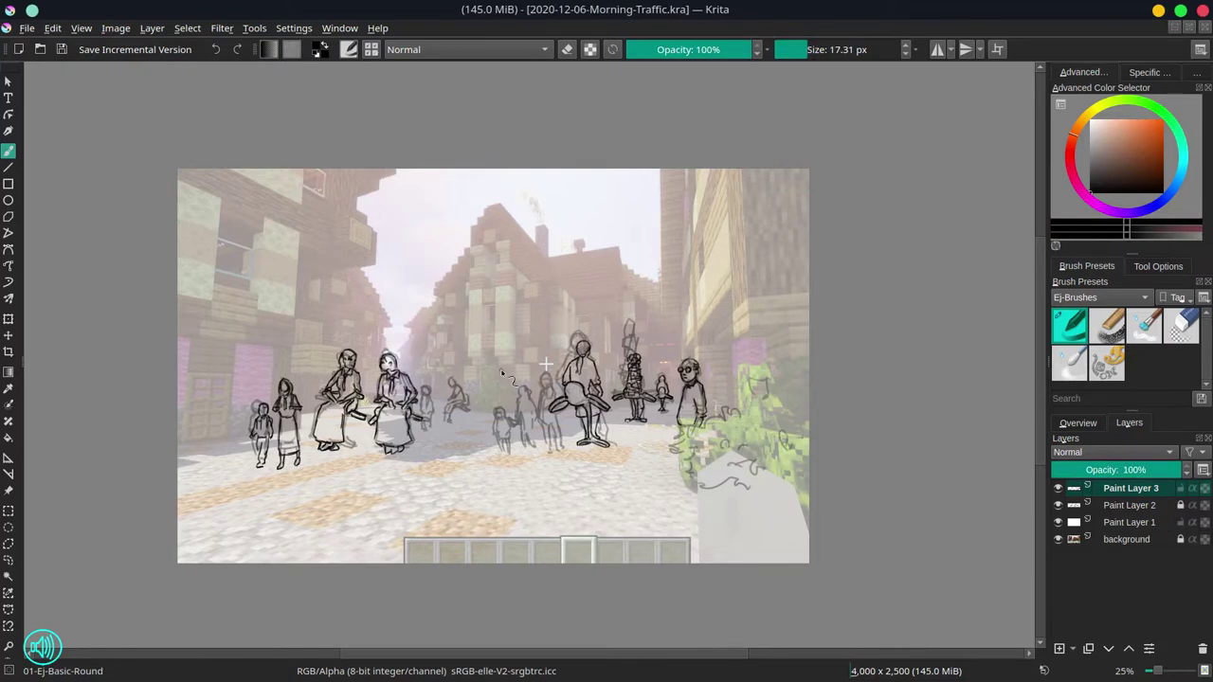
scroll(546, 362, up, 3)
key([)
key([)
key([)
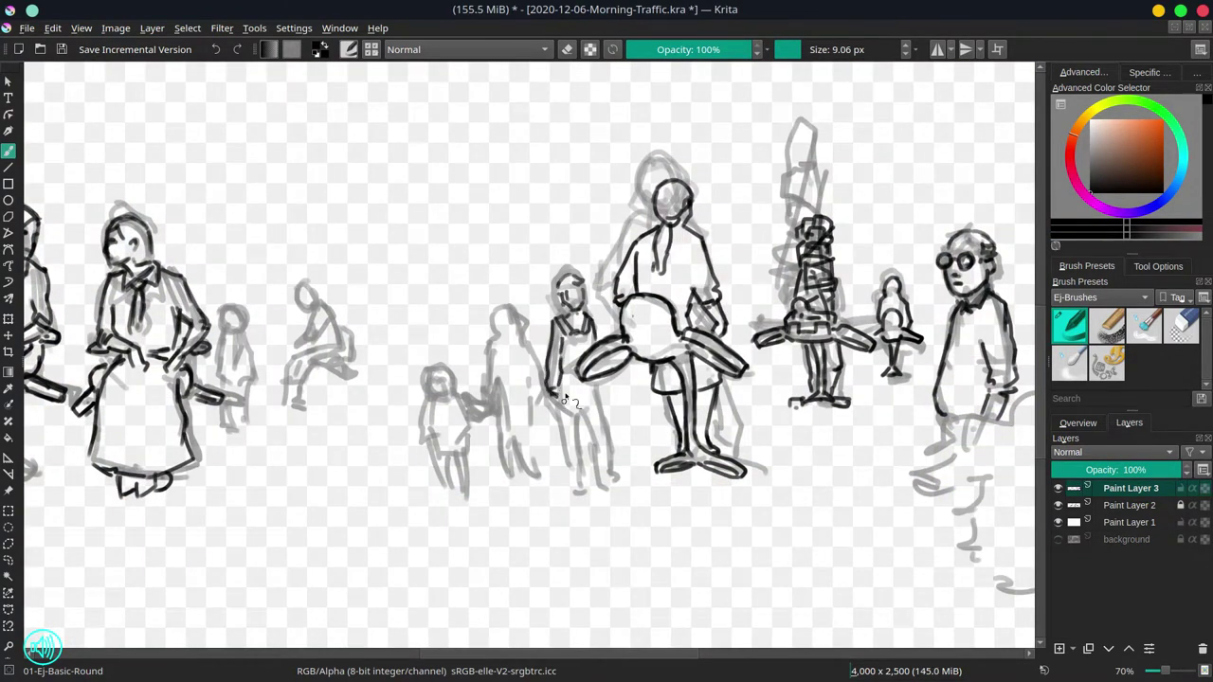
- Ink the grey figure's legs, the boy's arm and leg, the seated figure and the small child
drag(587, 443, 574, 489)
drag(593, 388, 615, 487)
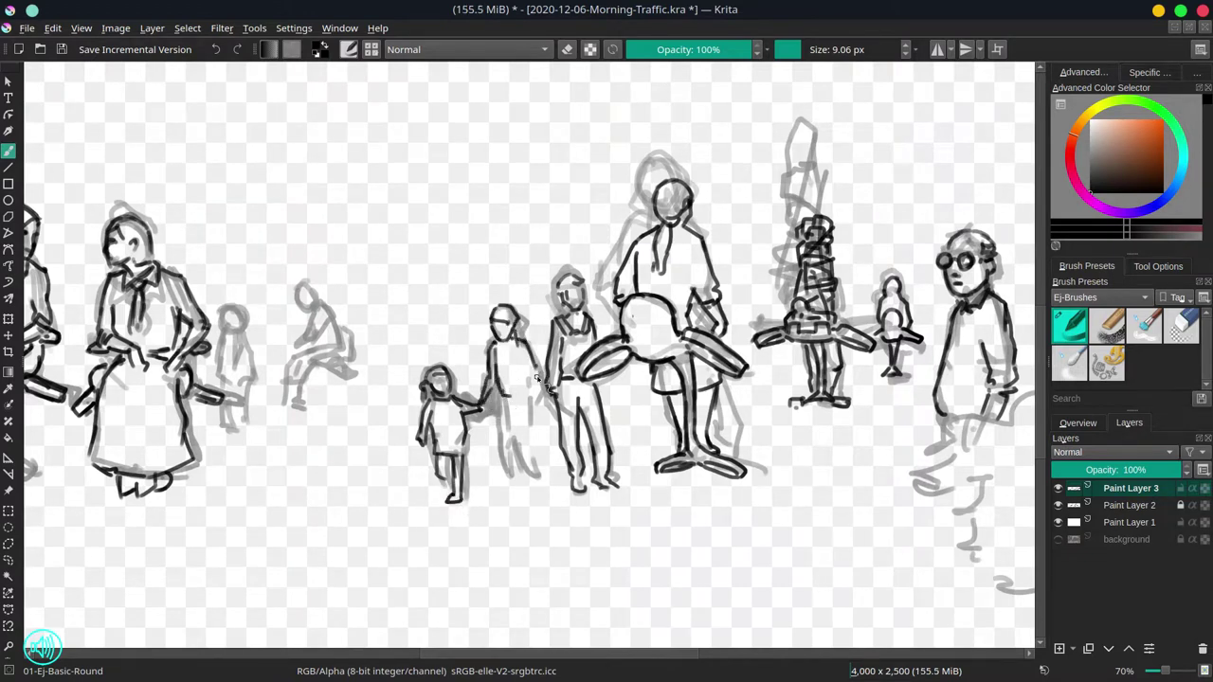
mouse_move(519, 339)
mouse_down()
mouse_move(512, 377)
mouse_move(505, 480)
mouse_up()
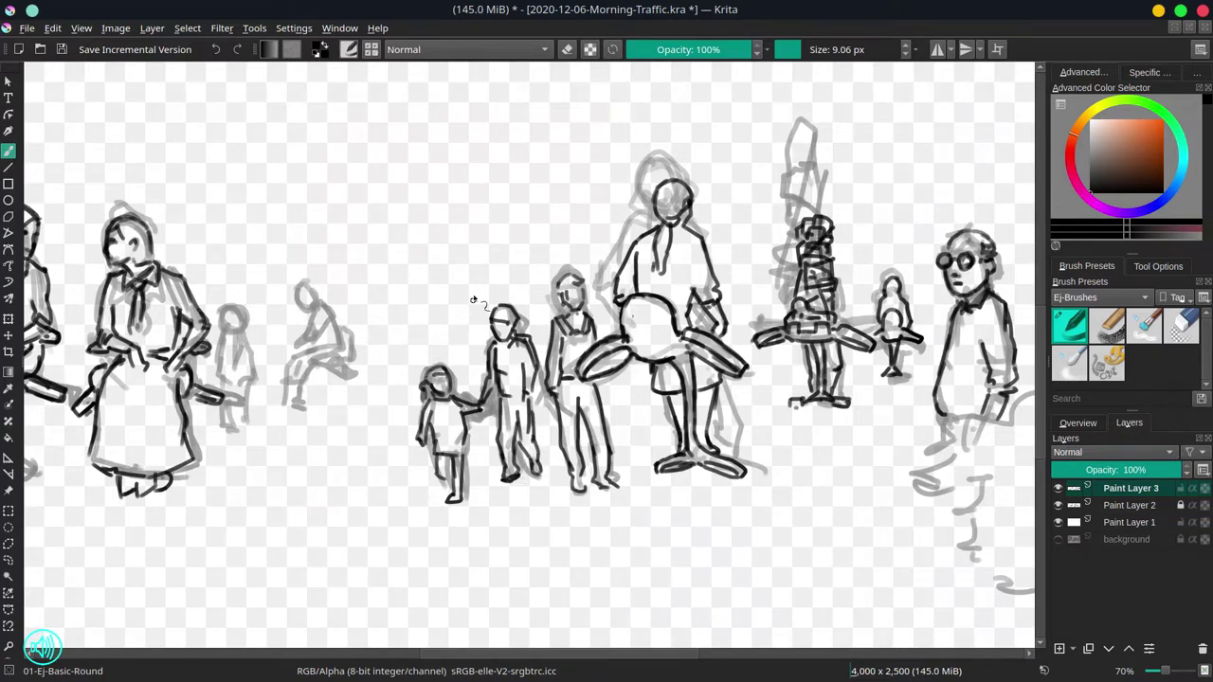
mouse_move(364, 319)
mouse_down()
mouse_move(409, 276)
mouse_move(425, 287)
mouse_move(413, 323)
mouse_move(429, 298)
mouse_move(410, 337)
mouse_move(449, 328)
mouse_up()
drag(412, 311, 422, 343)
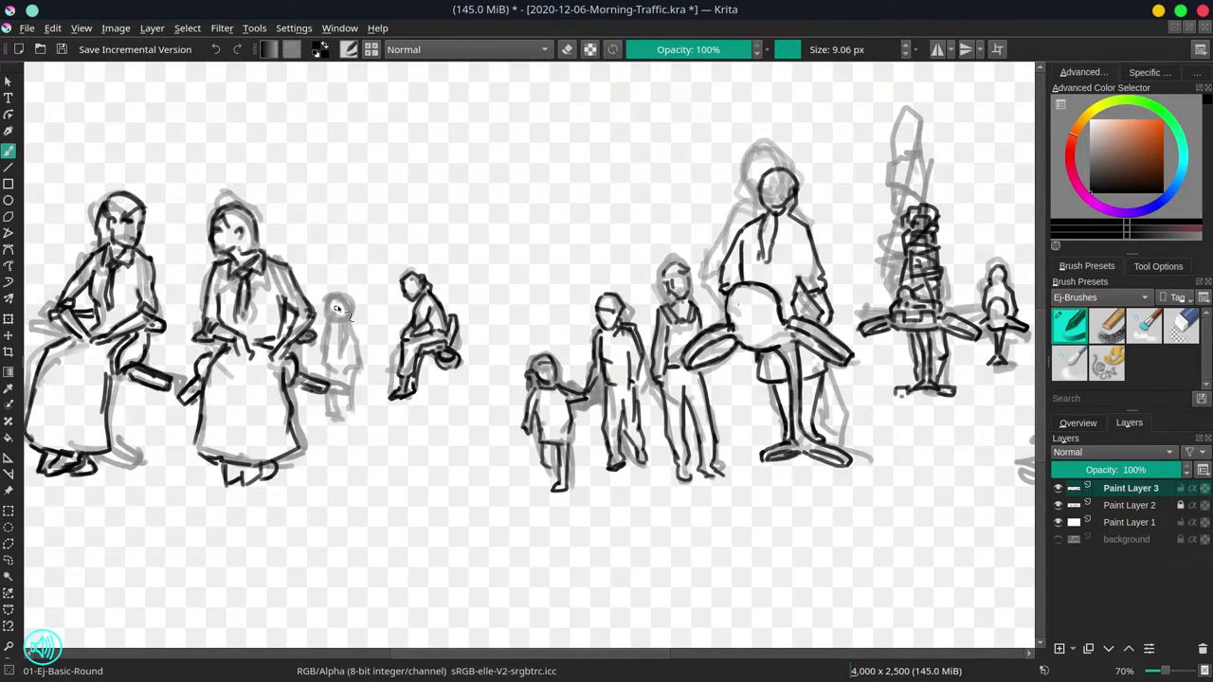
drag(347, 326, 352, 366)
drag(333, 343, 332, 379)
drag(328, 392, 334, 409)
- Show the street reference again and sketch the door frame, lintel, posts and sill behind the crowd
click(1057, 539)
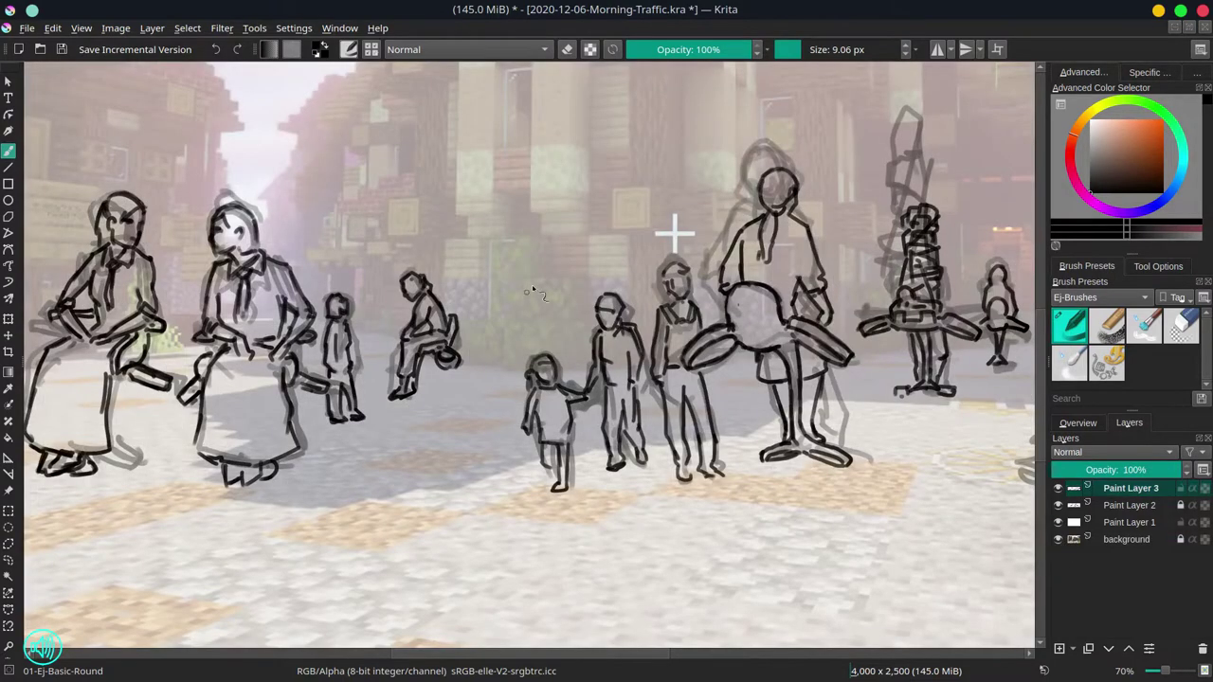
mouse_move(508, 315)
mouse_down()
mouse_move(538, 244)
mouse_move(537, 319)
mouse_up()
drag(518, 256, 519, 315)
drag(471, 223, 502, 235)
drag(536, 222, 572, 231)
drag(533, 214, 574, 209)
drag(479, 247, 479, 337)
drag(491, 335, 541, 331)
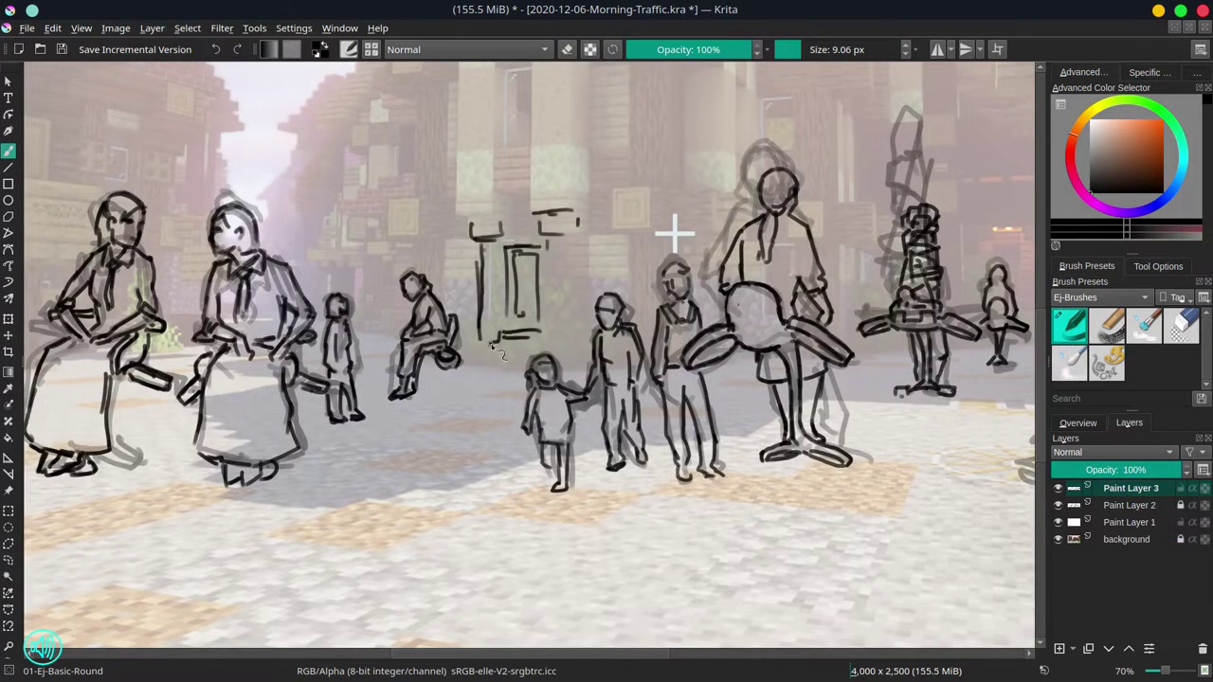
drag(579, 290, 572, 350)
drag(587, 305, 589, 363)
mouse_move(549, 240)
mouse_down()
mouse_move(551, 273)
mouse_move(489, 408)
mouse_up()
- Draw two tall pillars above the door joined by a top bar with marks between them
scroll(578, 266, down, 2)
drag(489, 260, 514, 413)
drag(487, 413, 510, 415)
drag(548, 254, 547, 413)
drag(580, 253, 580, 405)
mouse_move(548, 252)
mouse_down()
mouse_move(574, 250)
mouse_move(546, 253)
mouse_up()
drag(520, 283, 544, 281)
drag(526, 294, 528, 350)
drag(517, 358, 539, 358)
drag(516, 387, 540, 386)
- Draw a block on top of each pillar
drag(550, 240, 551, 203)
drag(549, 201, 587, 235)
drag(551, 221, 584, 220)
drag(493, 227, 495, 211)
drag(493, 210, 521, 226)
drag(503, 186, 540, 268)
- Draw the pointed roof slopes, the right side wall lines and round log ends
mouse_move(403, 340)
mouse_down()
mouse_move(519, 134)
mouse_move(518, 168)
mouse_up()
drag(518, 168, 614, 293)
drag(535, 131, 642, 284)
drag(576, 248, 578, 491)
drag(625, 325, 614, 312)
mouse_move(627, 322)
mouse_down()
mouse_move(675, 324)
mouse_move(681, 358)
mouse_up()
drag(629, 353, 673, 354)
mouse_move(614, 351)
mouse_down()
mouse_move(614, 392)
mouse_move(648, 457)
mouse_up()
drag(614, 392, 611, 449)
drag(611, 453, 625, 488)
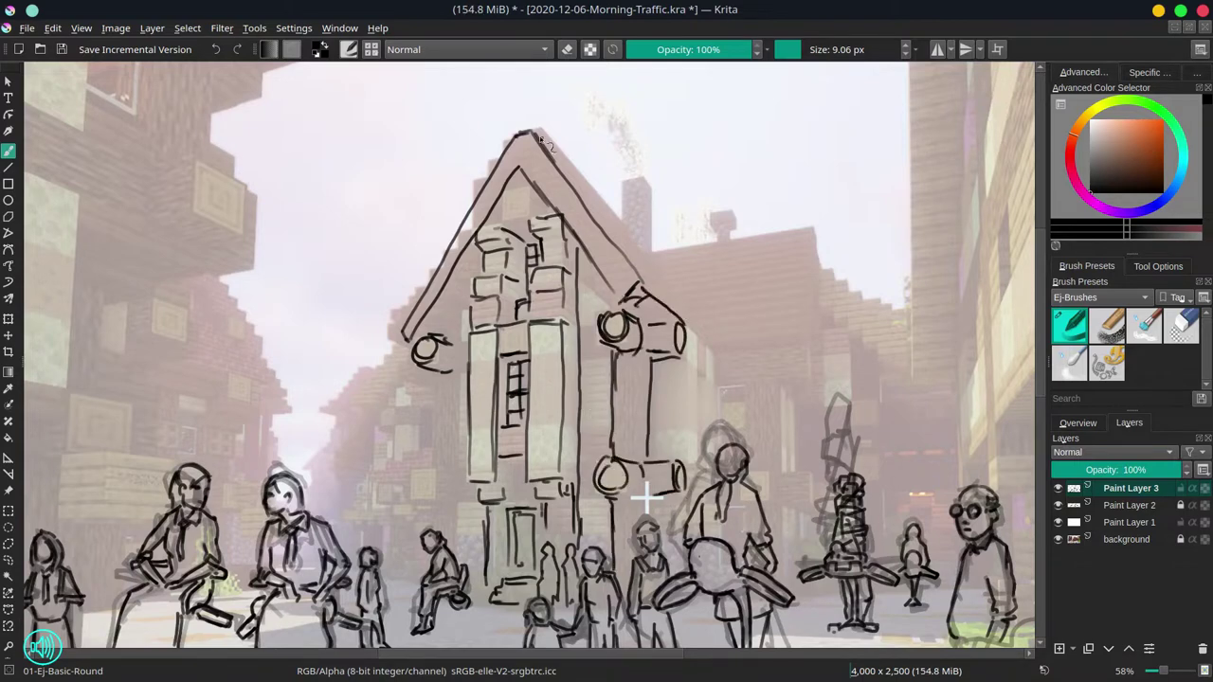
mouse_move(538, 133)
mouse_down()
mouse_move(715, 355)
mouse_move(684, 461)
mouse_up()
drag(711, 360, 712, 479)
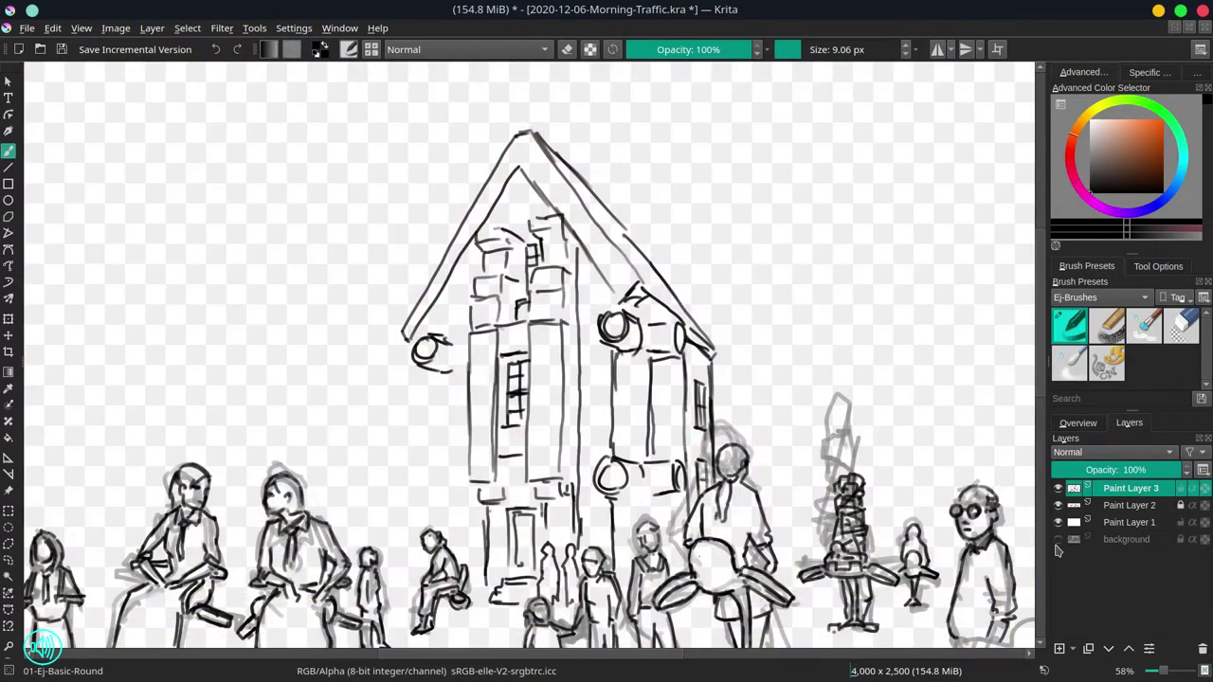
- Add a round window near the peak and log lines down the left side, then hide the reference
drag(519, 194, 508, 196)
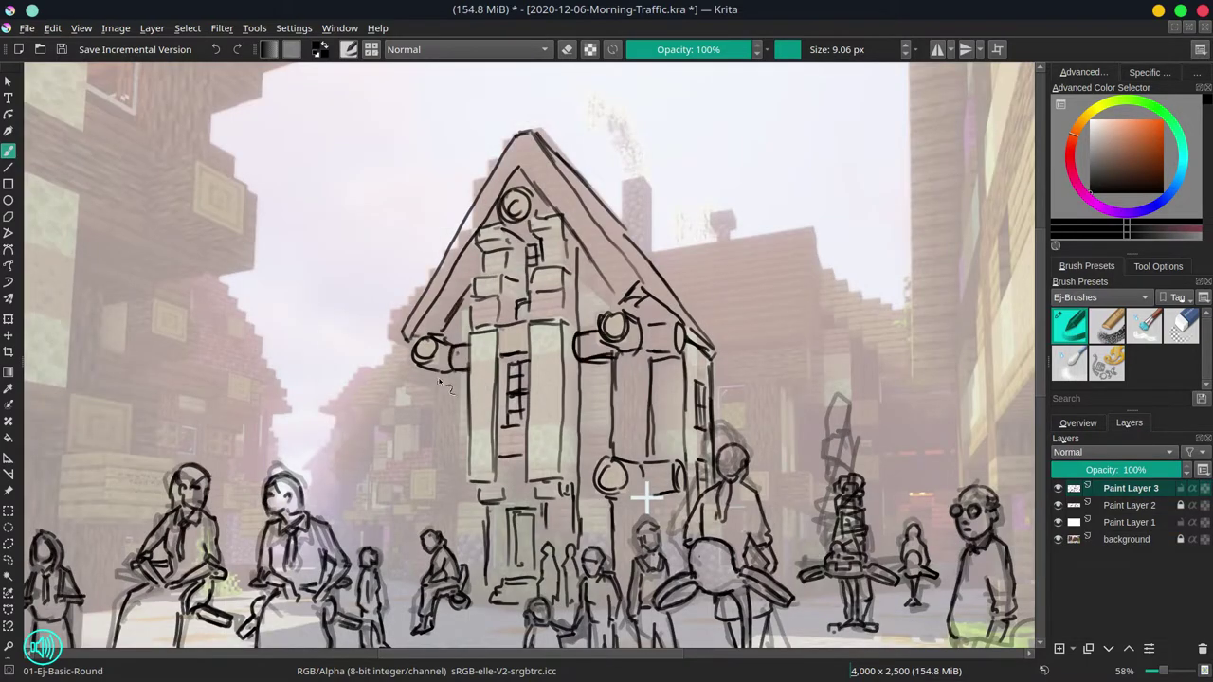
drag(438, 371, 439, 464)
mouse_move(456, 385)
mouse_down()
mouse_move(456, 474)
mouse_move(438, 502)
mouse_up()
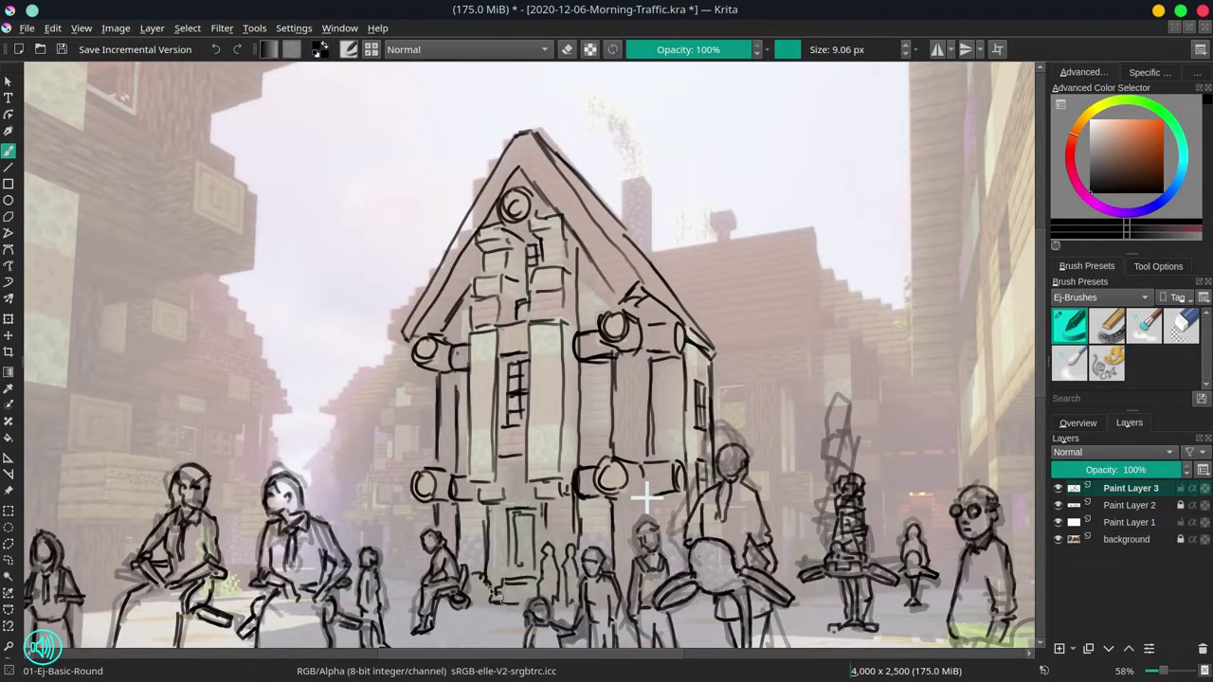
click(1057, 539)
- Review the linework, show the reference again, and ink the left shopfront's awning with its top box
key(minus)
click(60, 49)
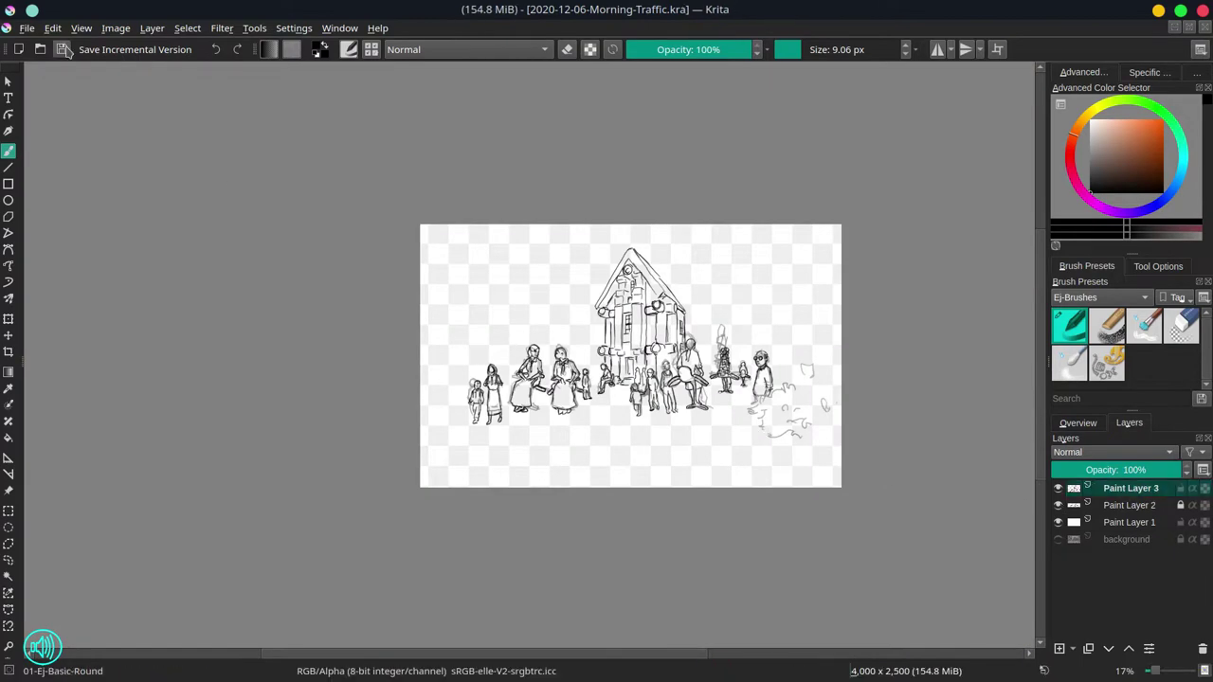
click(1057, 539)
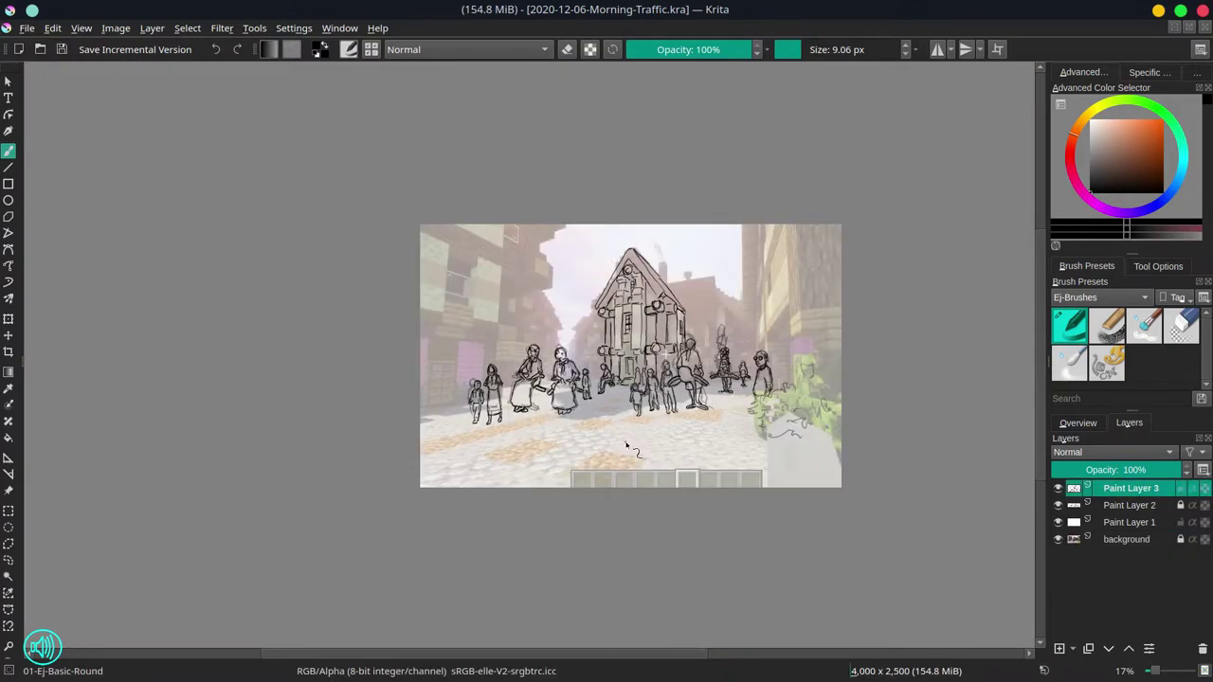
scroll(550, 351, up, 4)
drag(213, 301, 436, 327)
drag(212, 313, 432, 337)
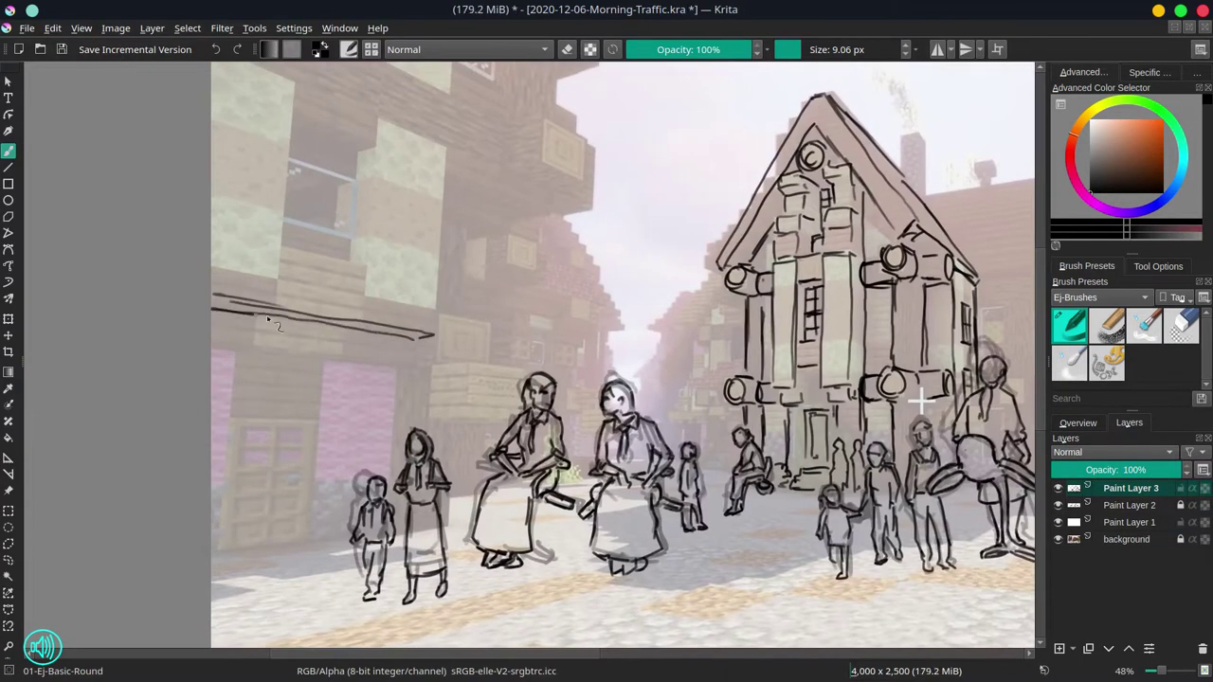
drag(210, 273, 282, 277)
mouse_move(281, 305)
mouse_down()
mouse_move(284, 254)
mouse_move(365, 261)
mouse_up()
drag(365, 265, 367, 305)
drag(369, 295, 438, 322)
drag(212, 341, 415, 362)
- Ink two support posts, a circle at the beam's end and the line under the beam
drag(417, 343, 392, 489)
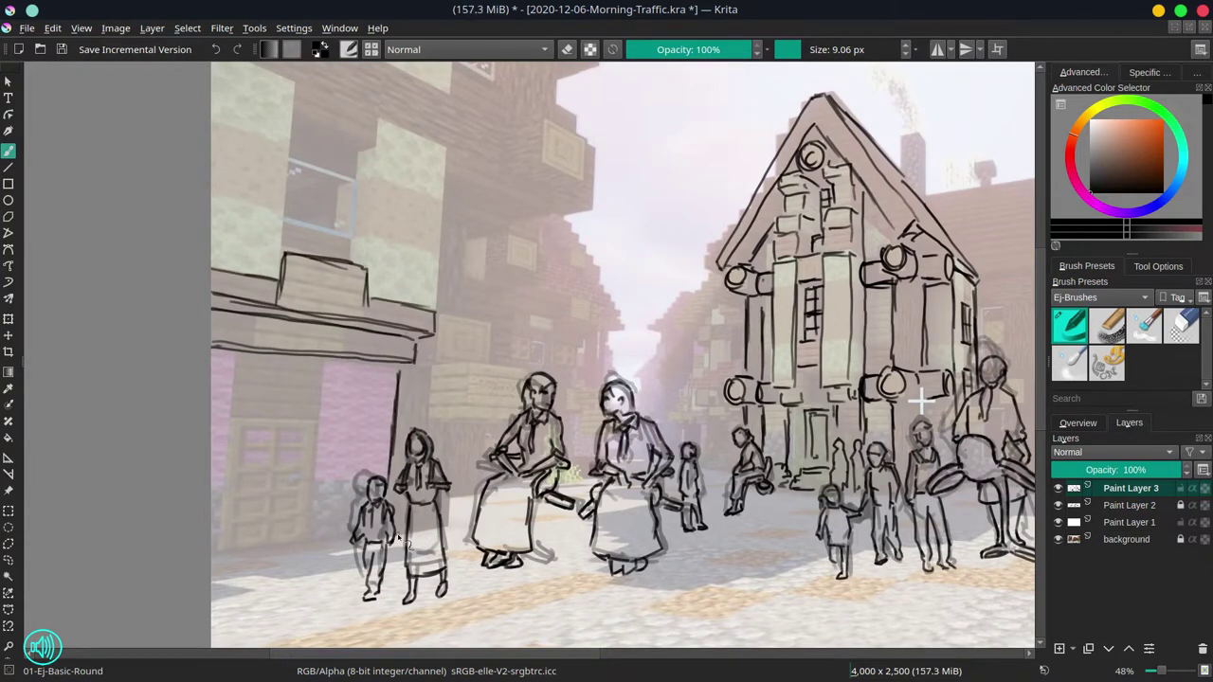
drag(451, 315, 447, 317)
drag(434, 372, 432, 438)
drag(214, 350, 409, 371)
drag(233, 417, 235, 371)
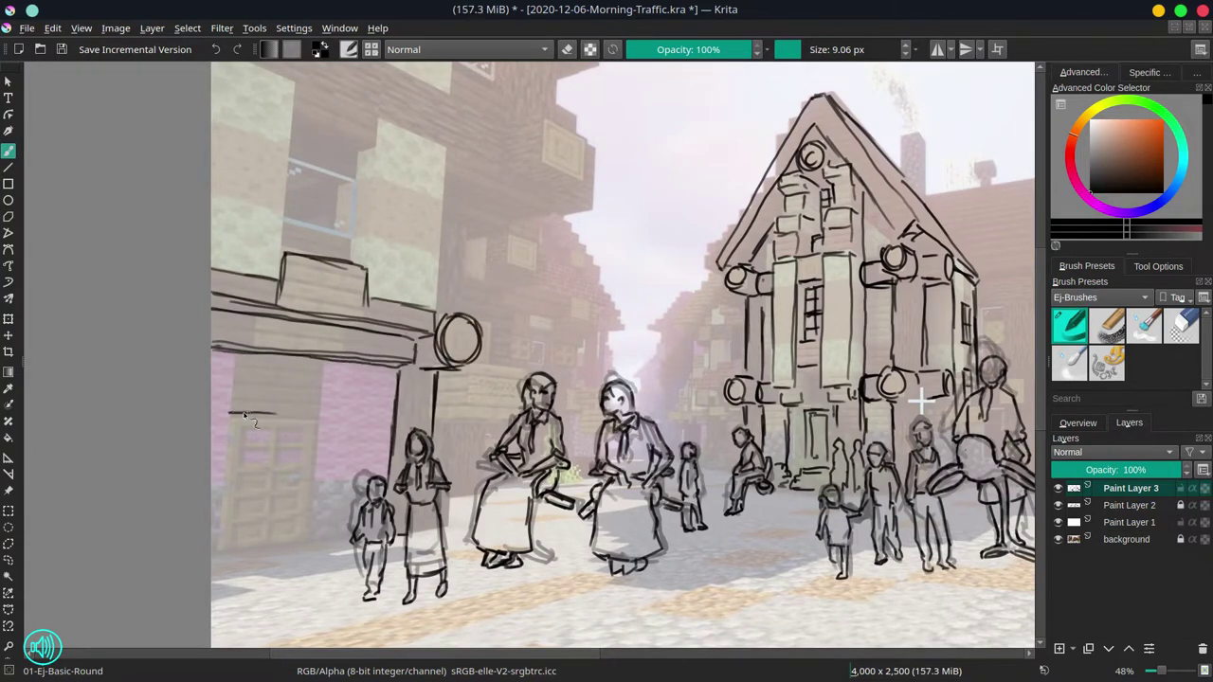
- Ink the door frame, divided window, lower panels, knob and ledge, touching up the awning
drag(237, 413, 320, 415)
drag(320, 415, 316, 540)
drag(212, 548, 237, 546)
drag(228, 413, 225, 548)
mouse_move(242, 426)
mouse_down()
mouse_move(305, 474)
mouse_move(275, 474)
mouse_move(305, 426)
mouse_up()
drag(309, 542, 341, 539)
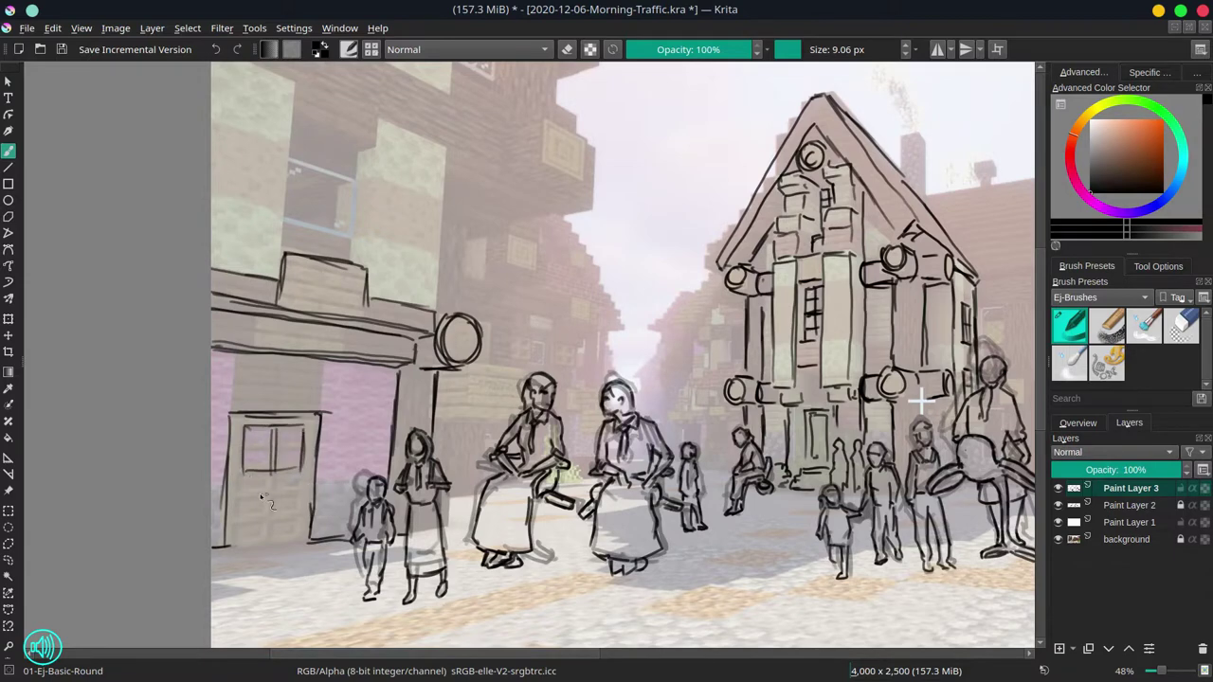
drag(243, 474, 245, 538)
mouse_move(272, 473)
mouse_down()
mouse_move(274, 538)
mouse_move(307, 538)
mouse_up()
drag(243, 542, 290, 544)
drag(236, 411, 330, 413)
drag(214, 353, 269, 356)
- Ink the upper building's right wall edge and the upper window frame with its panes
scroll(458, 257, up, 1)
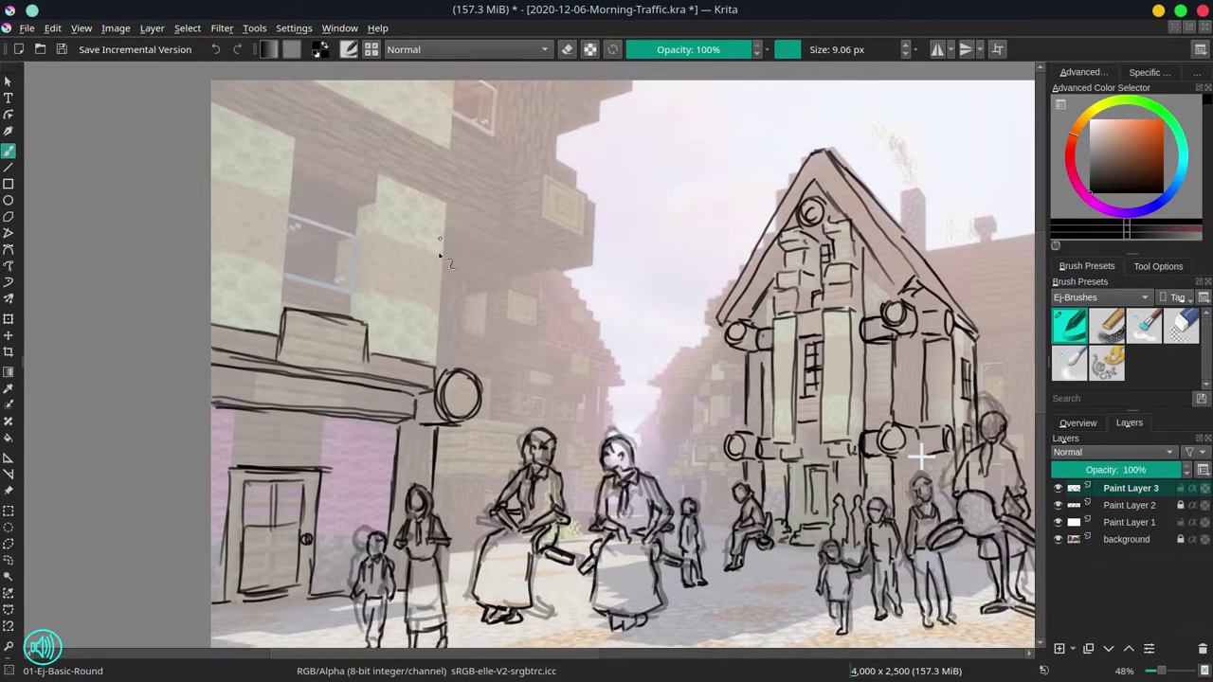
drag(440, 203, 441, 368)
drag(212, 102, 294, 142)
drag(294, 144, 282, 314)
drag(377, 180, 370, 305)
drag(296, 186, 375, 203)
drag(301, 167, 352, 192)
drag(295, 142, 369, 175)
drag(356, 204, 353, 319)
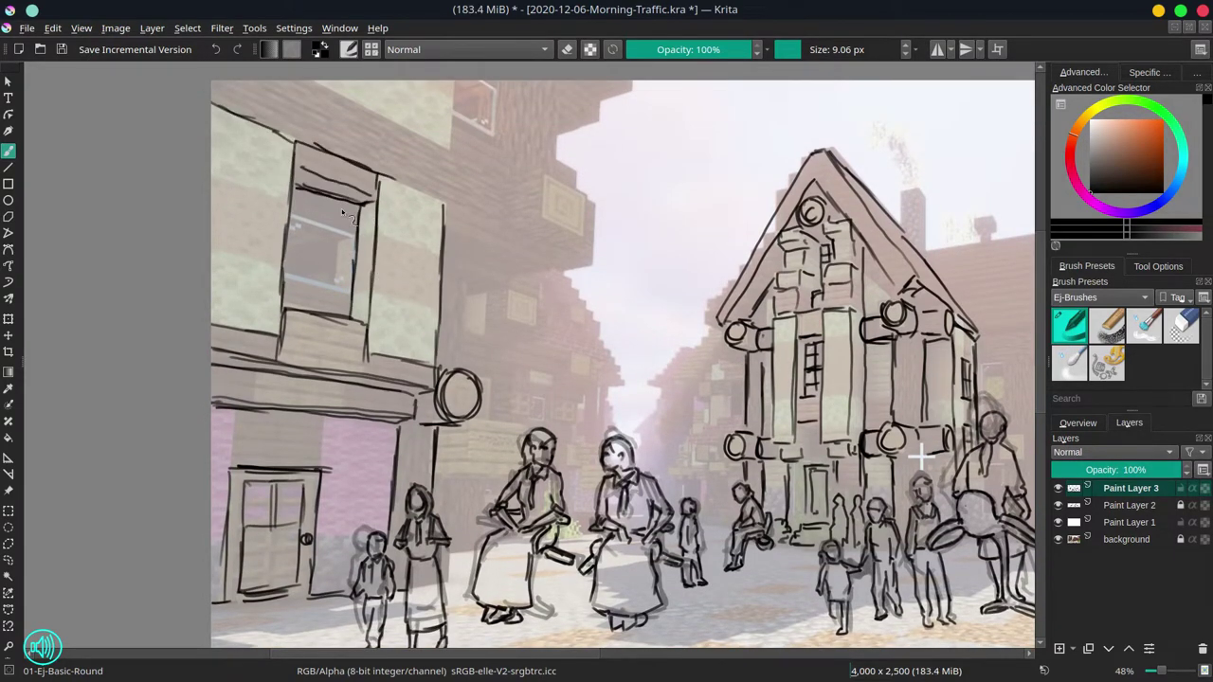
drag(320, 199, 316, 301)
drag(290, 219, 356, 227)
- Ink the upper log beam with its round end cap, a bracket beneath it and a wall post
drag(282, 280, 356, 285)
mouse_move(336, 227)
mouse_down()
mouse_move(582, 379)
mouse_move(537, 412)
mouse_up()
drag(541, 362, 635, 358)
drag(553, 407, 771, 409)
key(5)
mouse_move(568, 296)
mouse_down()
mouse_move(606, 301)
mouse_move(607, 375)
mouse_up()
drag(529, 347, 565, 363)
drag(480, 350, 578, 382)
drag(540, 396, 578, 388)
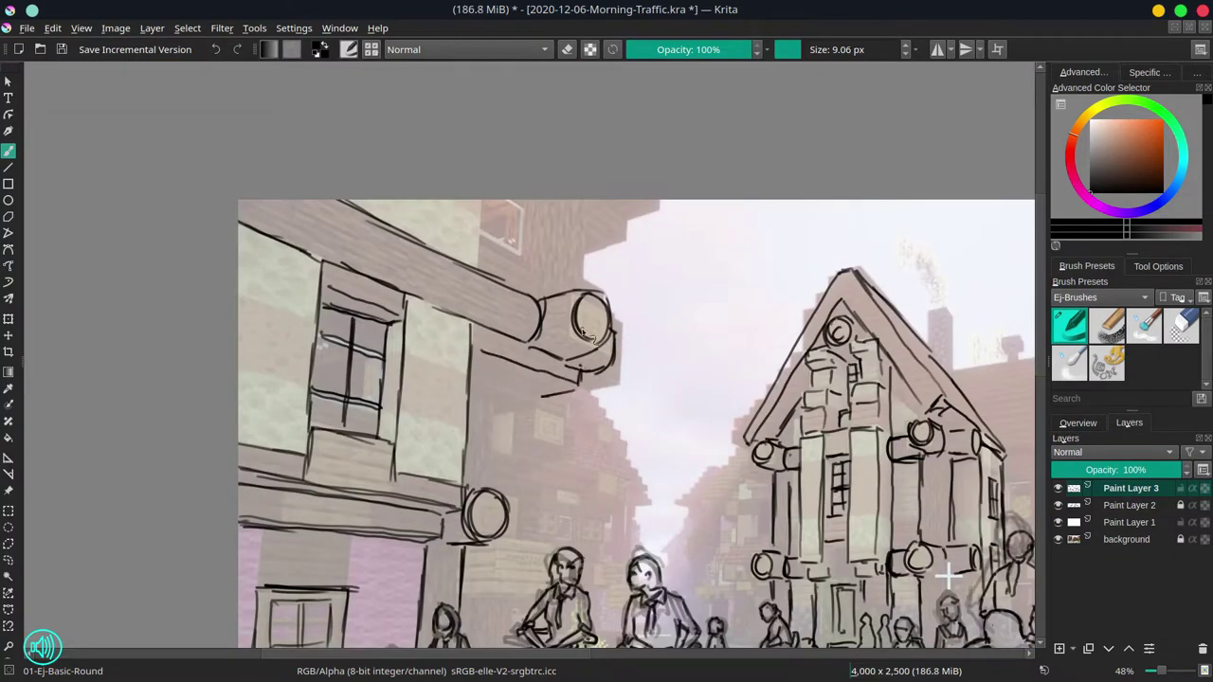
drag(545, 480, 509, 391)
mouse_move(437, 322)
mouse_down()
mouse_move(511, 328)
mouse_move(458, 399)
mouse_up()
mouse_move(446, 461)
mouse_down()
mouse_move(440, 605)
mouse_move(451, 555)
mouse_up()
drag(448, 496, 436, 603)
- Add vertical lines on the upper building, then hide the screenshot and zoom out to review
click(1061, 539)
click(1062, 539)
mouse_move(443, 112)
mouse_down()
mouse_move(446, 182)
mouse_move(478, 186)
mouse_up()
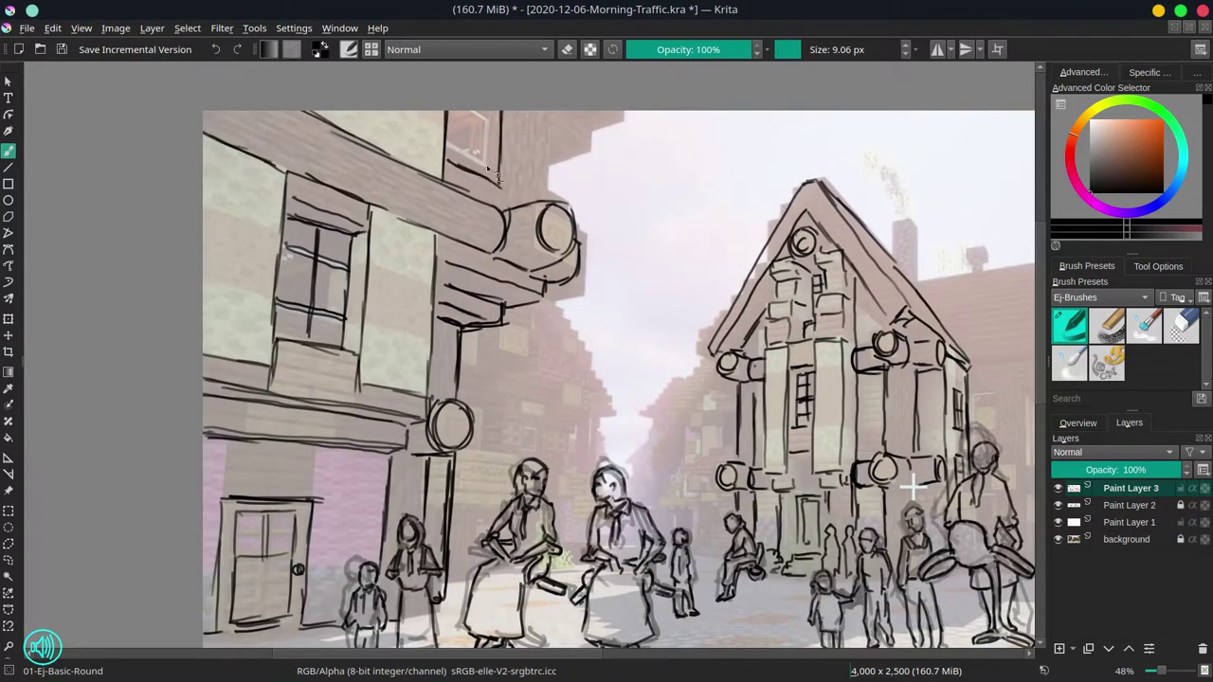
drag(489, 112, 495, 180)
drag(549, 116, 551, 199)
drag(549, 167, 591, 112)
click(1058, 539)
key(minus)
- Save the painting and add a curve to the bush outline with the screenshot shown
drag(331, 421, 275, 407)
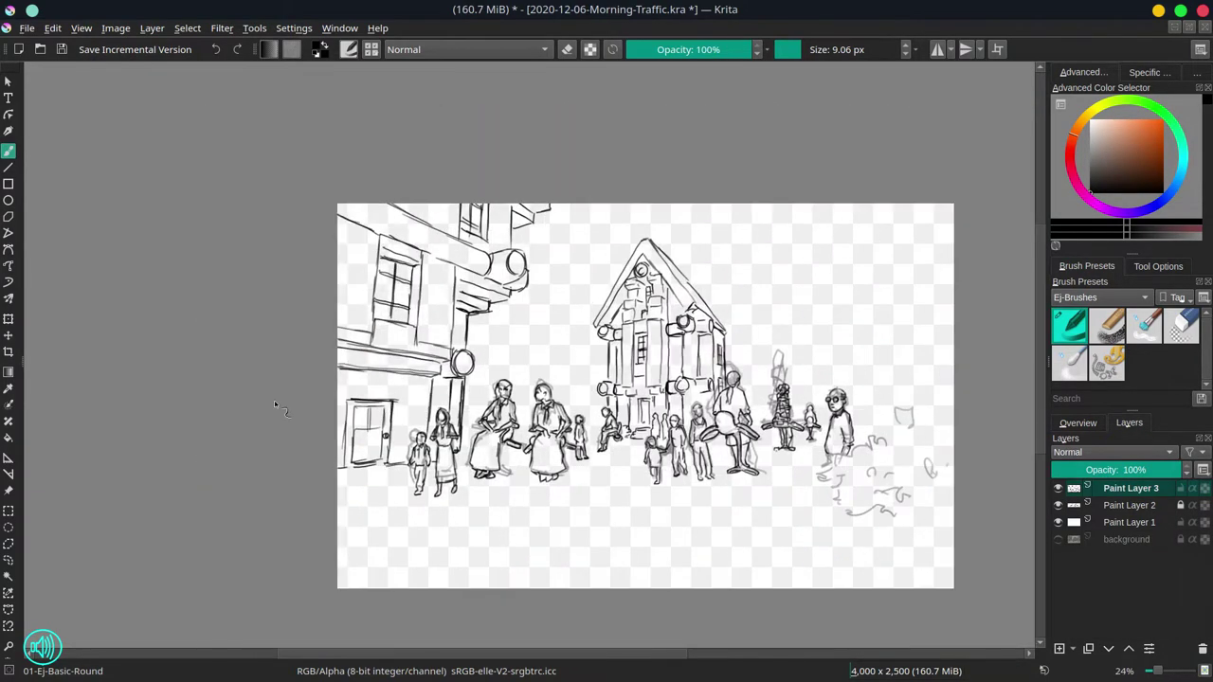
key(ctrl+s)
drag(892, 450, 840, 498)
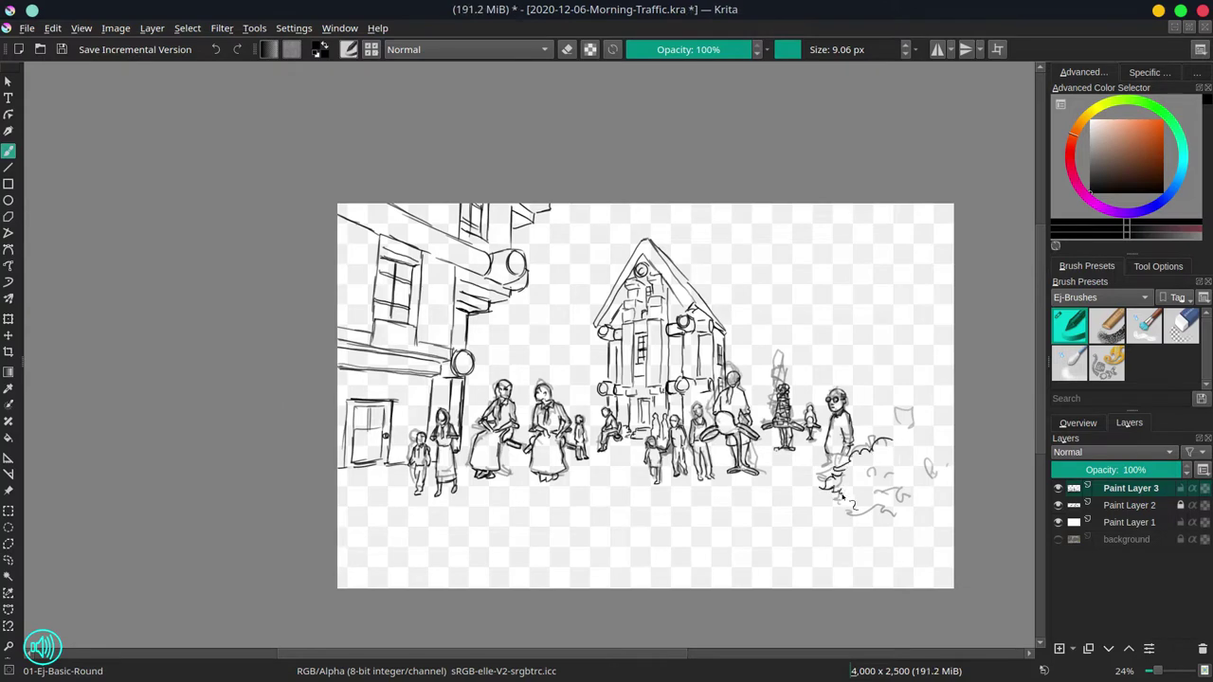
click(1058, 539)
key(ctrl+s)
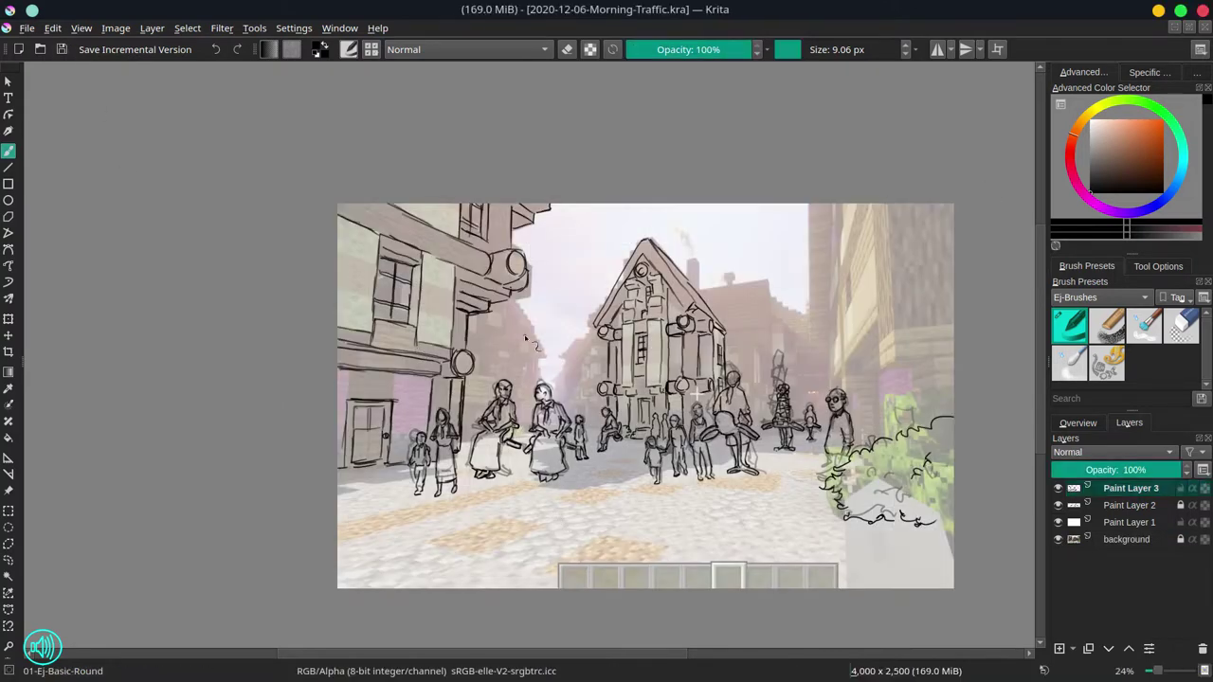
- Ink an oval bracket, horizontal strokes and vertical wall lines on the left upper building
drag(526, 345, 555, 299)
mouse_move(453, 144)
mouse_down()
mouse_move(445, 188)
mouse_move(400, 201)
mouse_up()
drag(466, 167, 472, 214)
mouse_move(381, 203)
mouse_down()
mouse_move(444, 210)
mouse_move(436, 227)
mouse_up()
mouse_move(375, 254)
mouse_down()
mouse_move(431, 263)
mouse_move(425, 356)
mouse_up()
key(slash)
drag(398, 269, 391, 528)
drag(423, 343, 421, 451)
drag(402, 465, 396, 549)
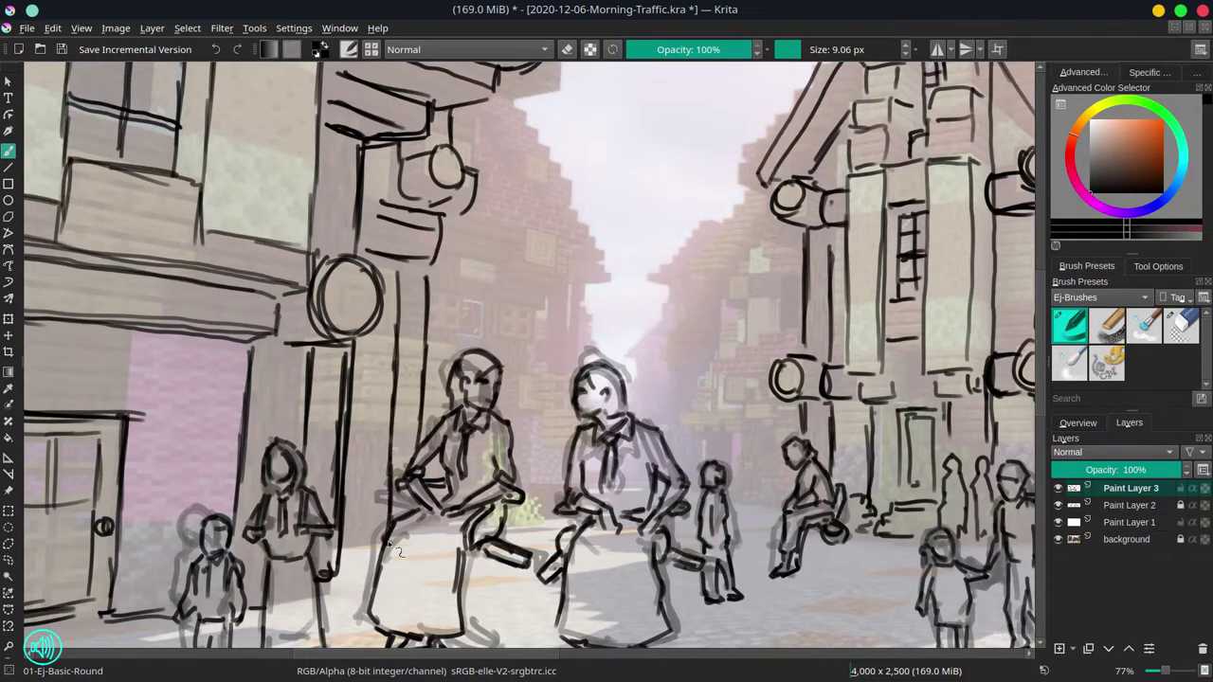
- Ink a diagonal roof line, bracket, circle, building edge, two windows, a ledge and a figure's hand
drag(498, 97, 607, 280)
mouse_move(477, 216)
mouse_down()
mouse_move(574, 242)
mouse_move(552, 258)
mouse_up()
mouse_move(445, 258)
mouse_down()
mouse_move(512, 252)
mouse_move(603, 284)
mouse_up()
mouse_move(565, 275)
mouse_down()
mouse_move(546, 302)
mouse_move(537, 290)
mouse_up()
drag(530, 305, 536, 523)
drag(438, 290, 459, 357)
drag(502, 303, 527, 377)
drag(466, 335, 569, 123)
drag(464, 161, 539, 204)
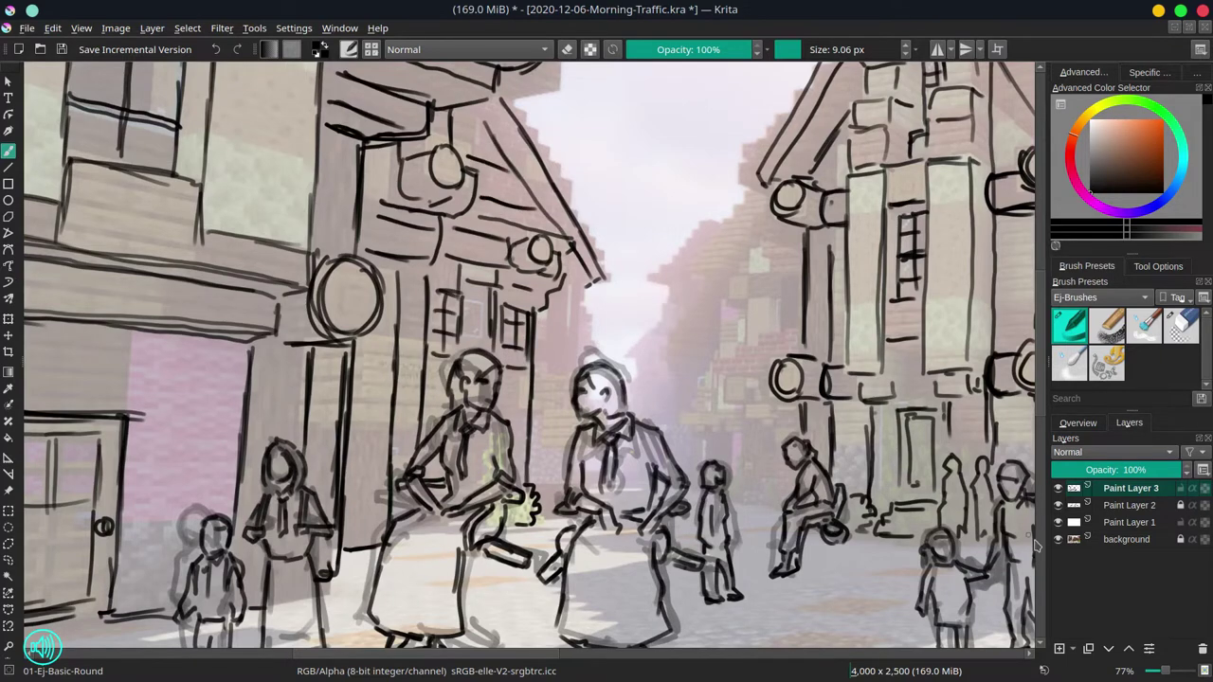
- Review the linework without the screenshot, dismiss a desktop notification, then show the screenshot again
click(1057, 539)
scroll(626, 452, down, 5)
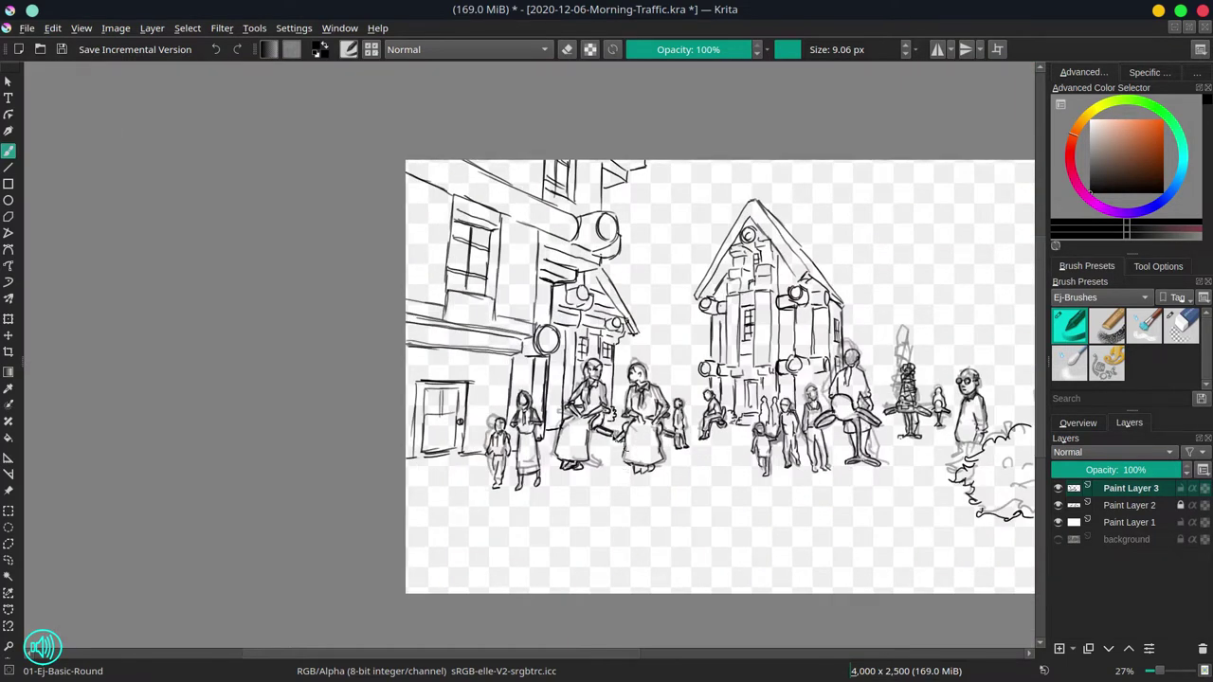
click(796, 13)
click(653, 53)
click(66, 57)
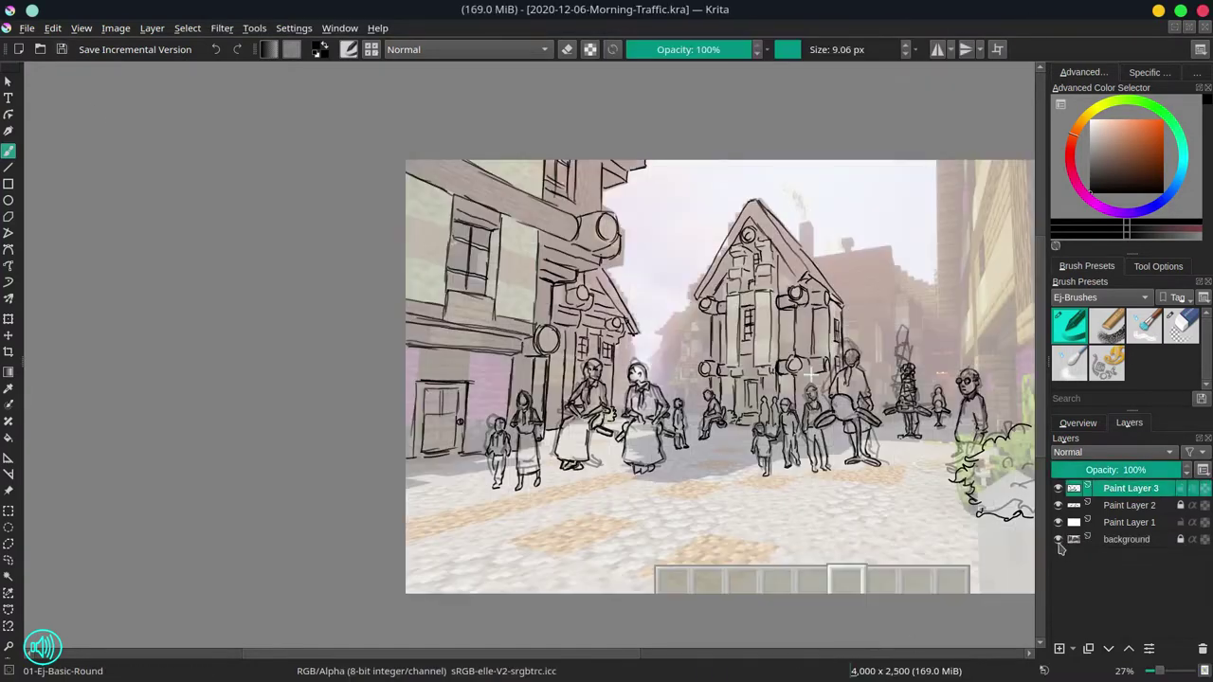
click(1058, 539)
scroll(866, 276, up, 5)
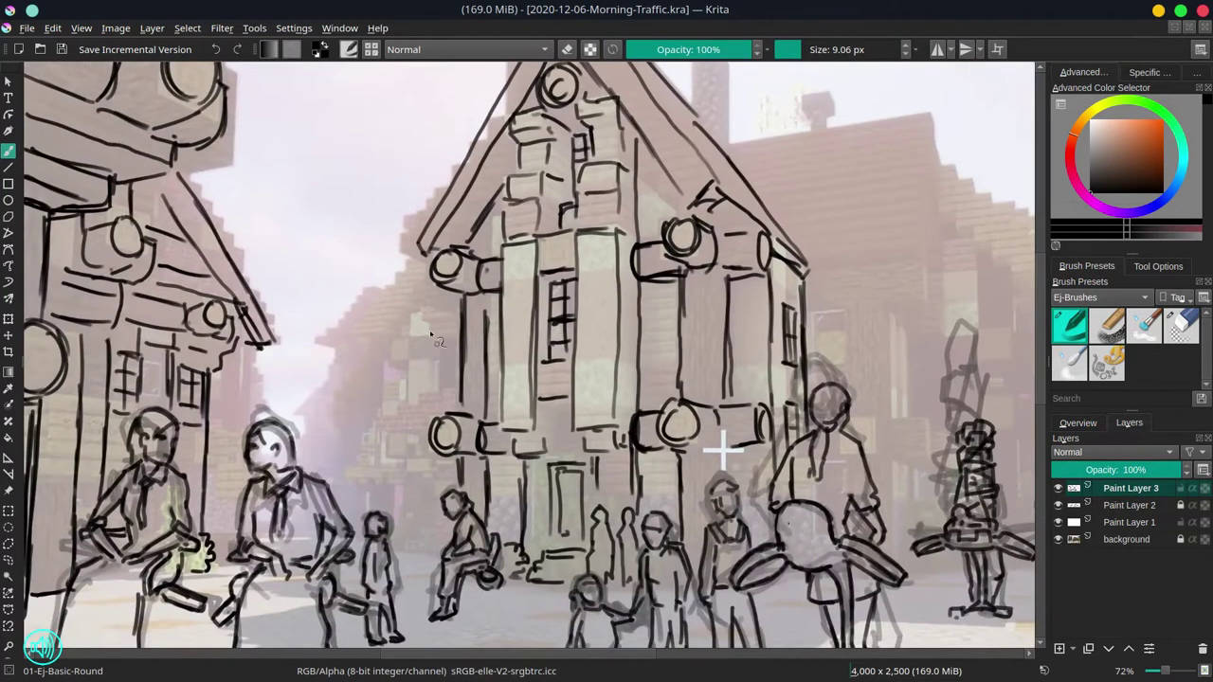
- Ink a roof line, a log end and short wall lines left of the central house
drag(419, 255, 357, 338)
mouse_move(413, 308)
mouse_down()
mouse_move(445, 409)
mouse_move(379, 442)
mouse_up()
drag(407, 428, 408, 550)
drag(417, 488, 445, 567)
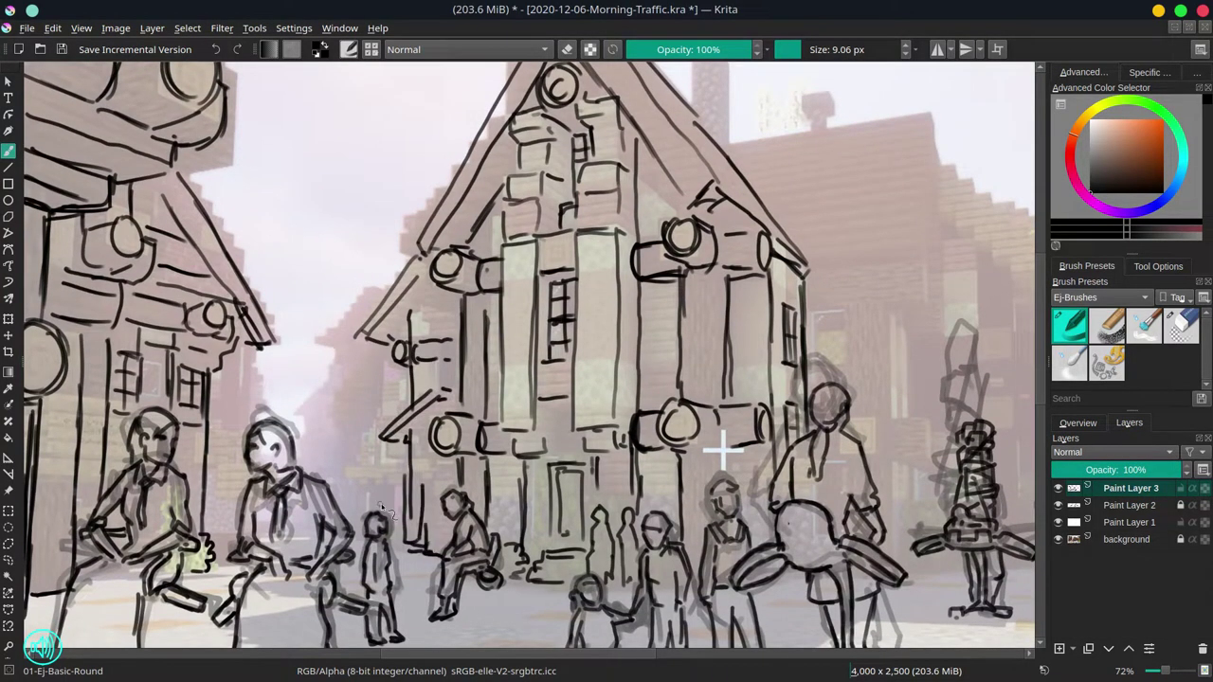
drag(409, 517, 406, 544)
drag(415, 533, 411, 572)
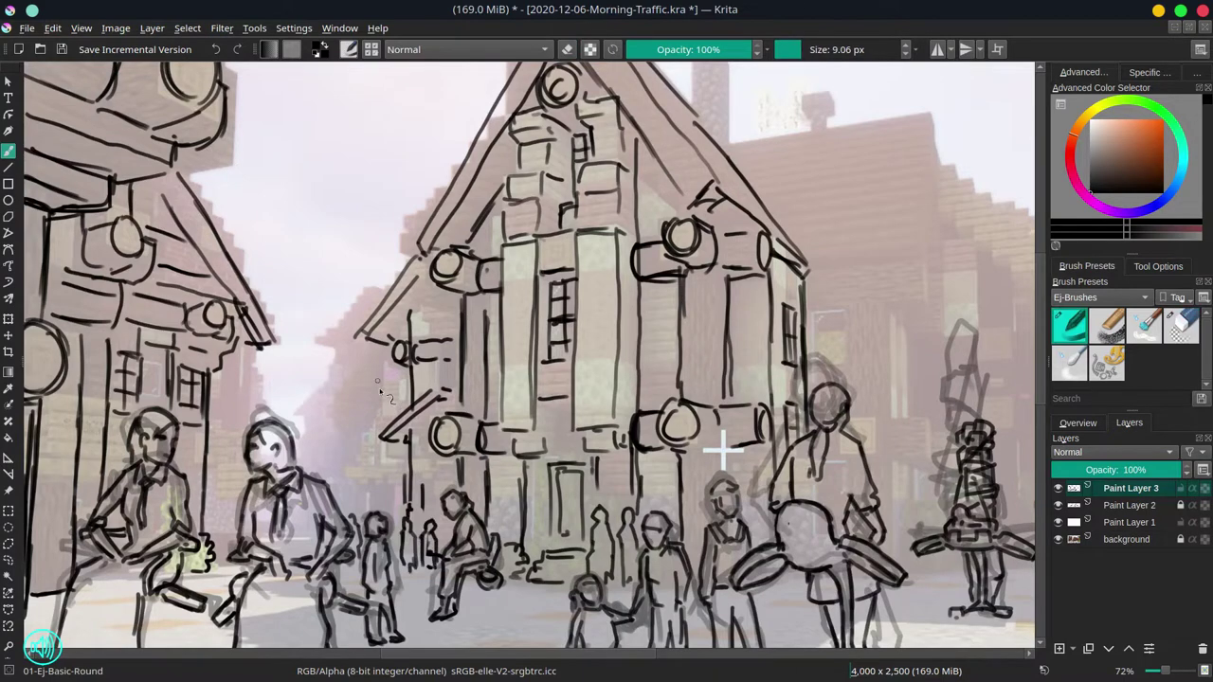
- Ink a second roof line, rear-house wall verticals, marks near the left building and an eave
drag(394, 379, 381, 418)
drag(382, 354, 368, 396)
drag(385, 447, 381, 502)
drag(388, 286, 324, 353)
drag(346, 421, 345, 500)
drag(335, 396, 305, 470)
drag(249, 356, 245, 429)
drag(248, 349, 254, 382)
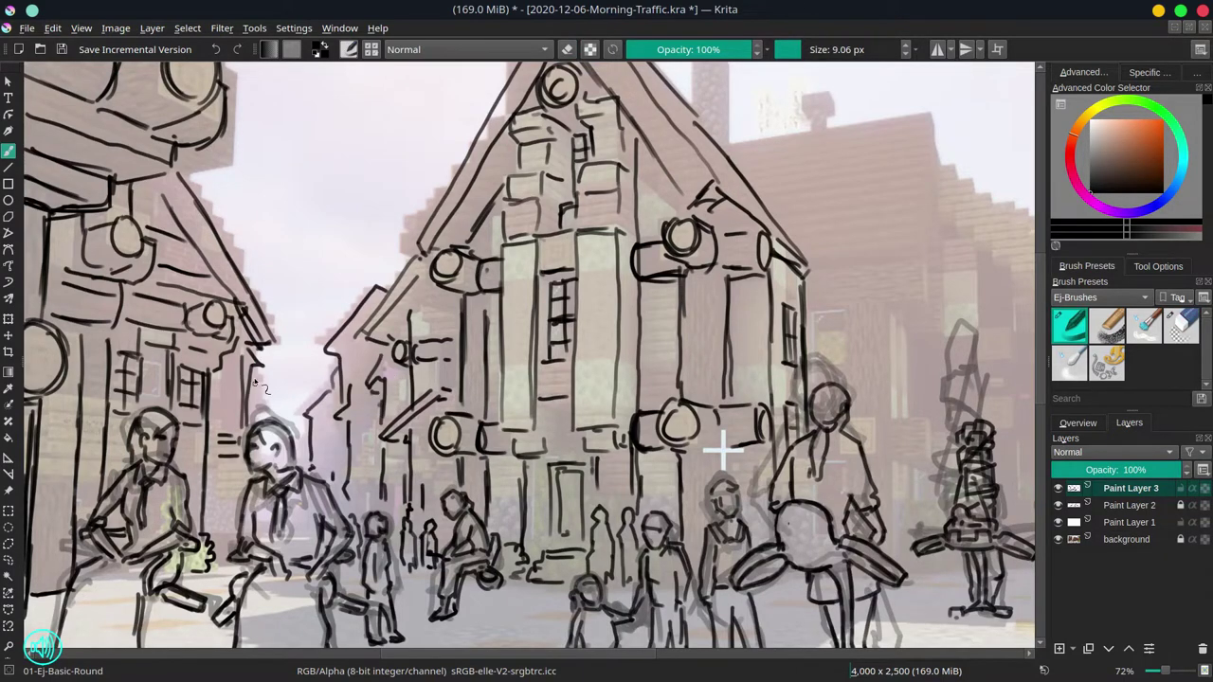
drag(237, 471, 237, 518)
- Ink the rear roof's right edge, top line and the rear house's right wall edge
mouse_move(855, 287)
mouse_down()
mouse_move(571, 349)
mouse_move(635, 325)
mouse_up()
drag(628, 322, 641, 180)
mouse_move(438, 213)
mouse_down()
mouse_move(640, 180)
mouse_move(658, 475)
mouse_up()
drag(527, 366, 633, 362)
- Ink two beams with oval end caps and columns beneath them, then erase a stray wall line
mouse_move(633, 328)
mouse_down()
mouse_move(635, 367)
mouse_move(563, 465)
mouse_up()
mouse_move(598, 373)
mouse_down()
mouse_move(602, 493)
mouse_move(633, 481)
mouse_up()
drag(579, 523, 633, 519)
drag(633, 483, 634, 521)
drag(610, 521, 609, 585)
drag(650, 203, 658, 477)
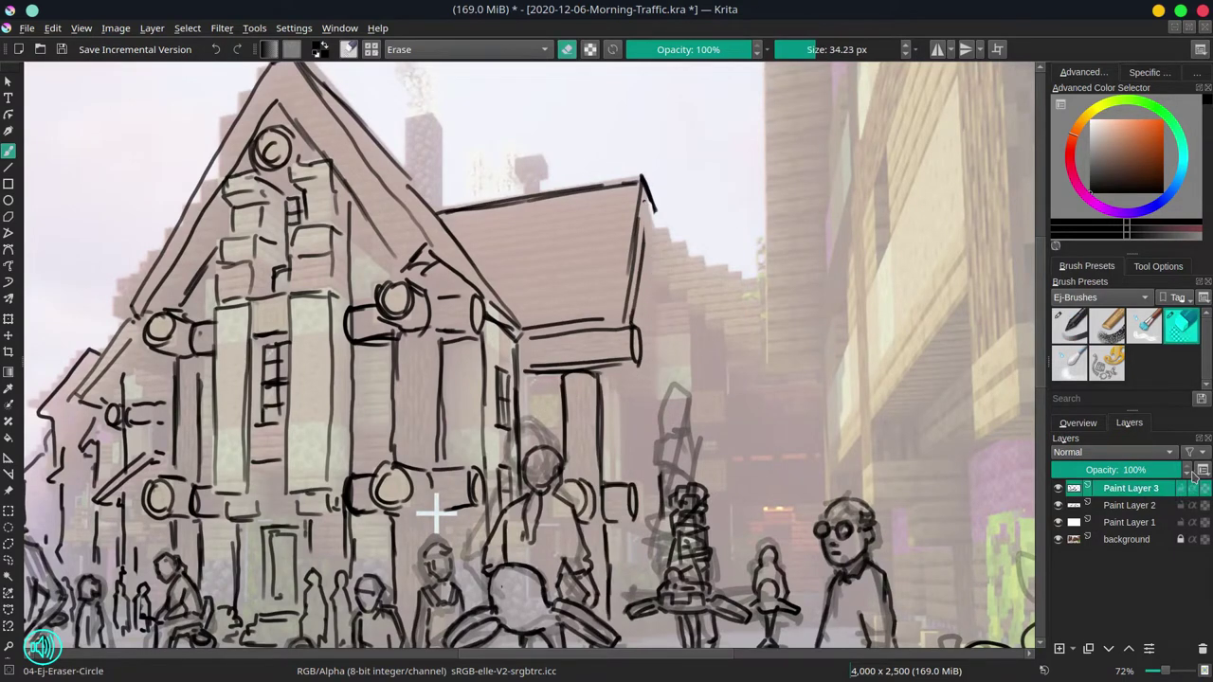
- Save an incremental _001 version and delete the grey rough-sketch Paint Layer 2
key(ctrl+alt+s)
click(1127, 505)
click(1203, 649)
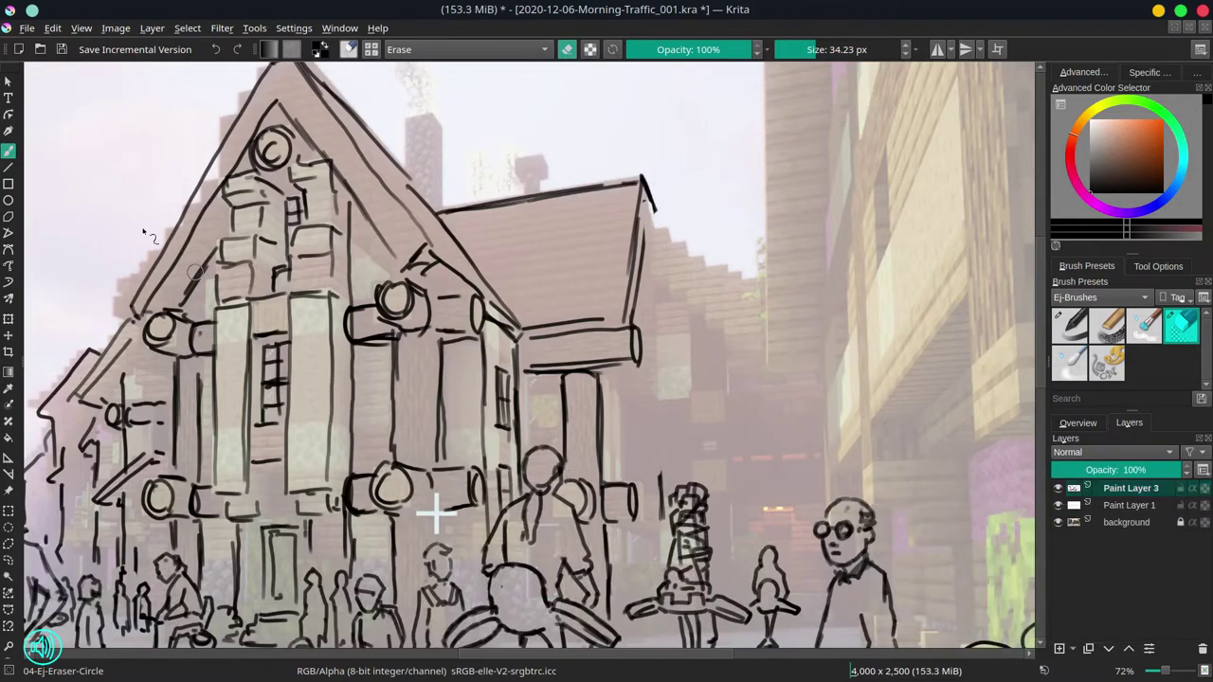
- Ink the rear house's diagonal porch edge, porch posts, roof edge and a chimney
drag(769, 457, 636, 337)
click(1074, 326)
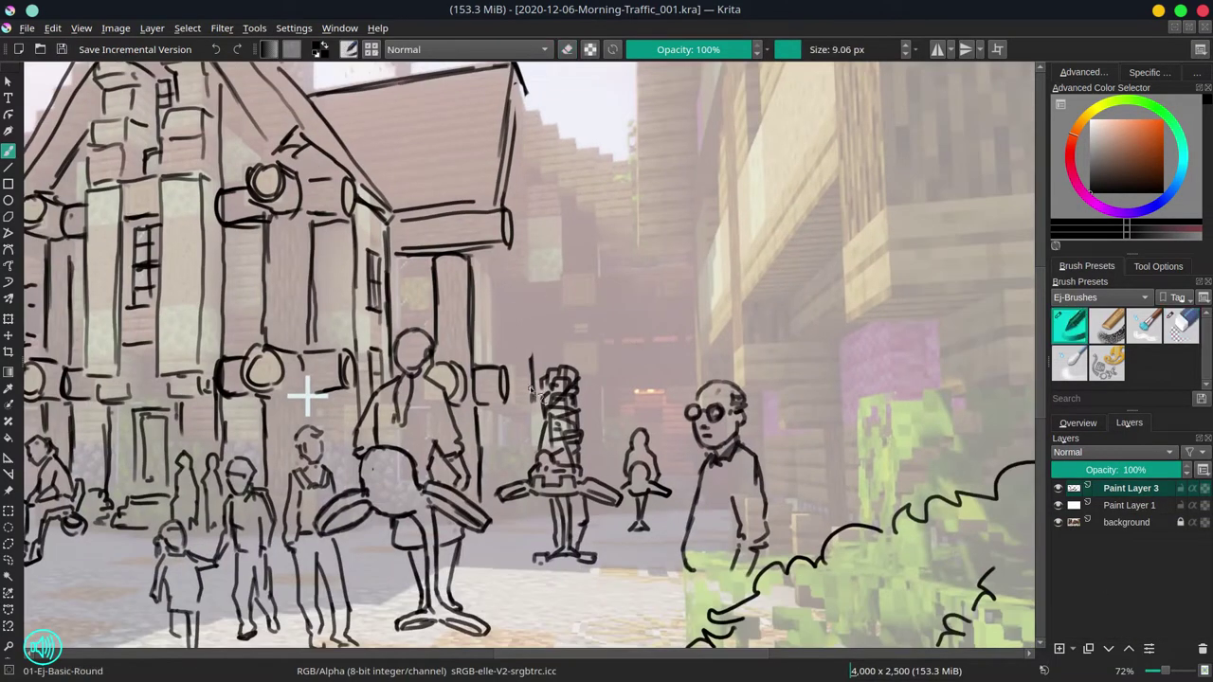
drag(530, 375, 515, 382)
mouse_move(472, 256)
mouse_down()
mouse_move(501, 280)
mouse_move(507, 369)
mouse_up()
drag(506, 286, 529, 281)
drag(521, 90, 532, 249)
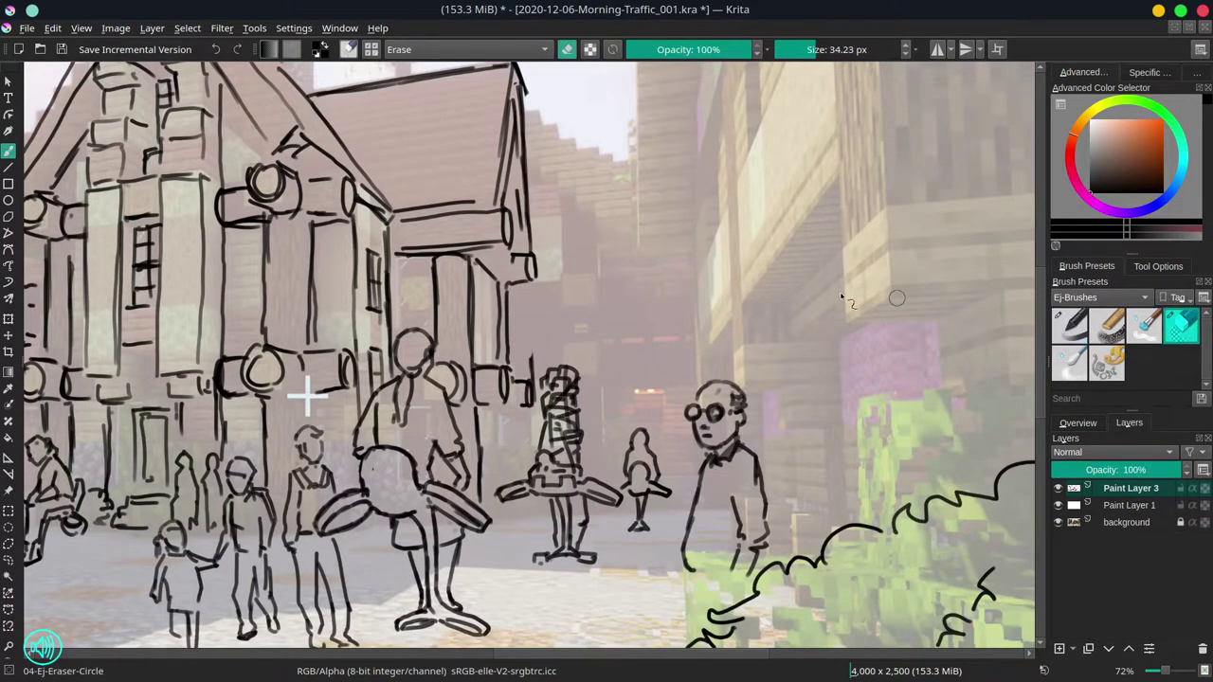
scroll(530, 189, up, 2)
mouse_move(277, 97)
mouse_down()
mouse_move(313, 94)
mouse_move(295, 180)
mouse_up()
mouse_move(394, 163)
mouse_down()
mouse_move(415, 142)
mouse_move(396, 65)
mouse_up()
- Add small strokes near the lamp figure and review the drawing with the screenshot hidden
mouse_move(464, 512)
mouse_down()
mouse_move(499, 474)
mouse_move(506, 517)
mouse_up()
drag(494, 398, 502, 460)
drag(432, 455, 446, 474)
key(slash)
scroll(513, 420, down, 5)
click(1058, 522)
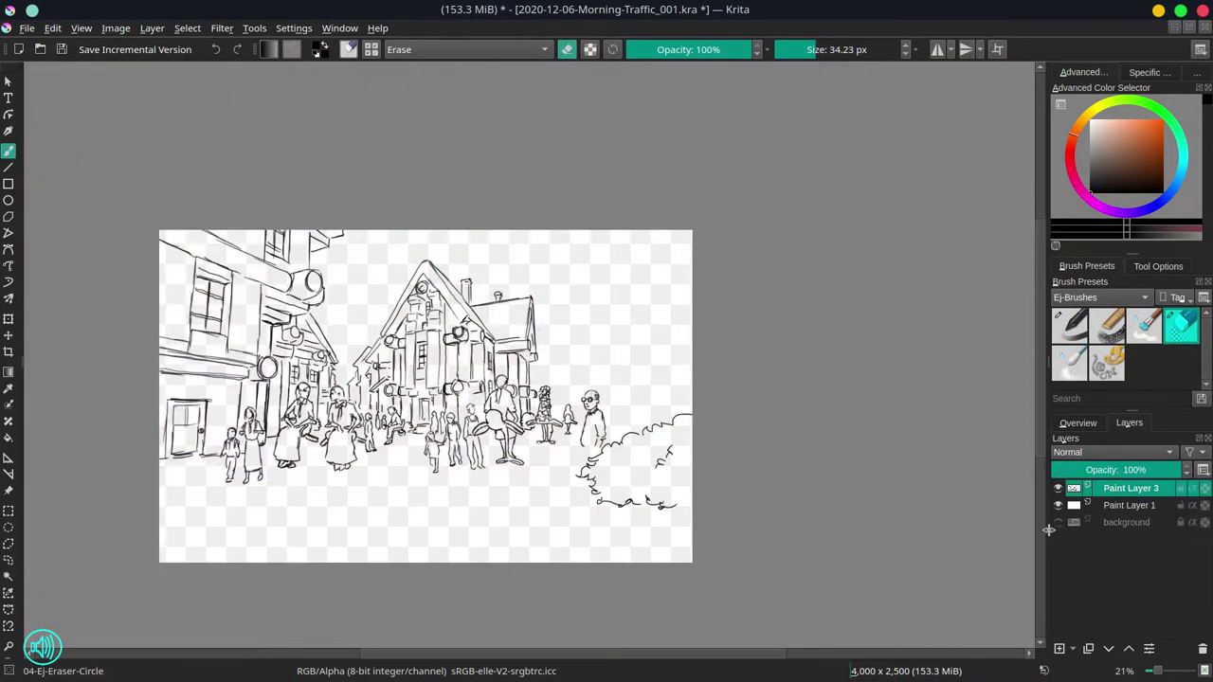
click(1058, 522)
scroll(425, 346, up, 5)
key(slash)
- Ink a traffic light's crossbar, lamps, box and top bar on the street's right side
drag(425, 339, 358, 398)
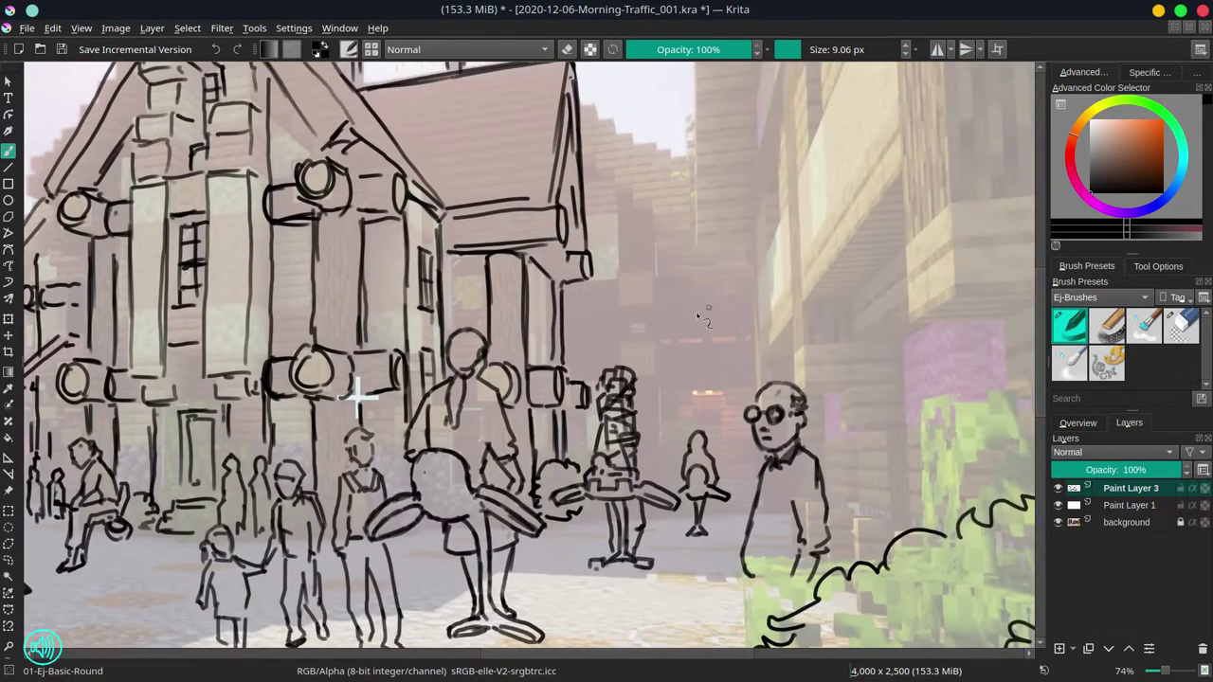
drag(581, 334, 746, 331)
drag(747, 328, 749, 340)
drag(637, 347, 633, 348)
drag(632, 274, 621, 213)
drag(623, 212, 649, 258)
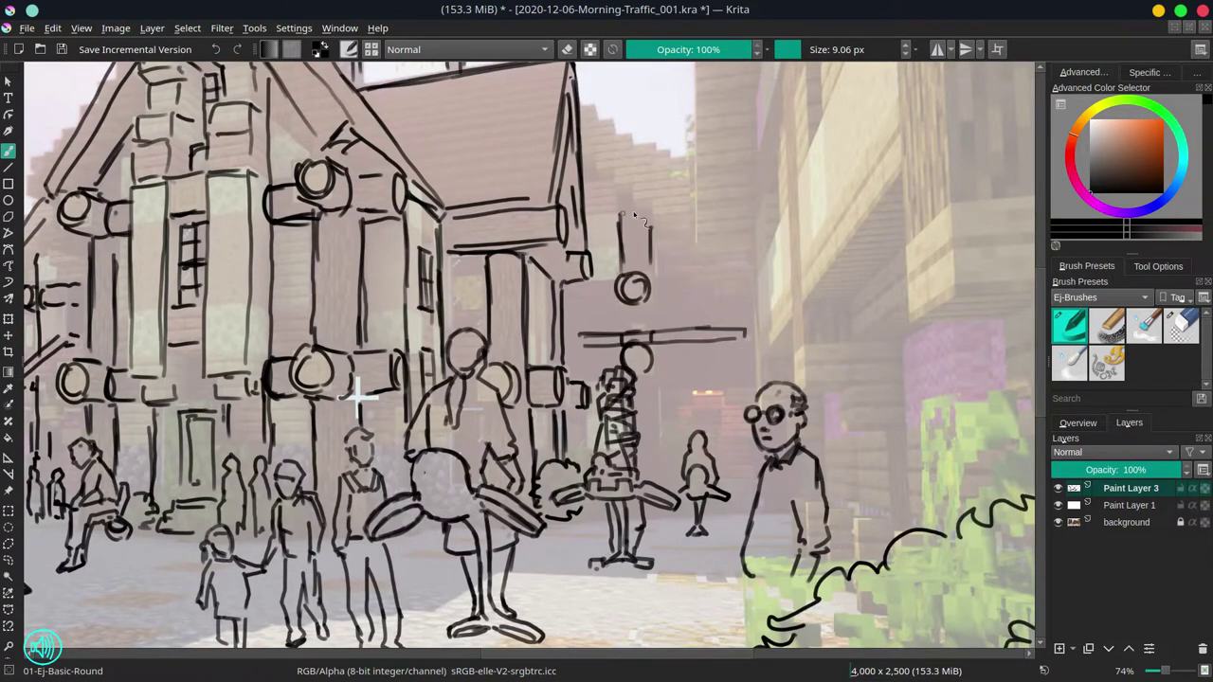
drag(591, 202, 679, 197)
drag(590, 163, 684, 159)
- Add the traffic light's side bars, vertical lines, long pole and small details
drag(612, 212, 625, 220)
mouse_move(630, 301)
mouse_down()
mouse_move(632, 330)
mouse_move(655, 331)
mouse_up()
drag(562, 285, 593, 341)
mouse_move(593, 265)
mouse_down()
mouse_move(591, 320)
mouse_move(644, 371)
mouse_up()
drag(656, 353, 661, 456)
drag(574, 371, 576, 445)
drag(650, 220, 653, 275)
drag(669, 348, 748, 344)
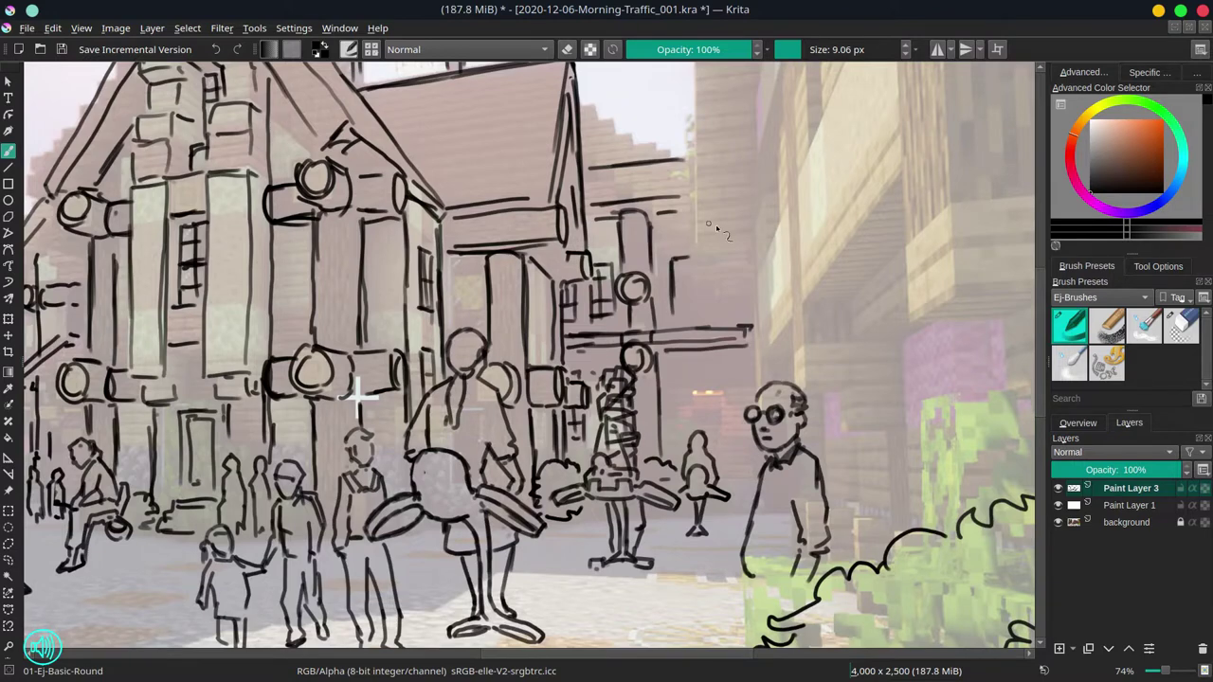
- Ink the right building's long vertical edges down to the man, plus a diagonal
scroll(457, 578, down, 2)
drag(618, 70, 656, 369)
mouse_move(663, 72)
mouse_down()
mouse_move(663, 453)
mouse_move(682, 441)
mouse_move(700, 472)
mouse_up()
drag(692, 397, 720, 569)
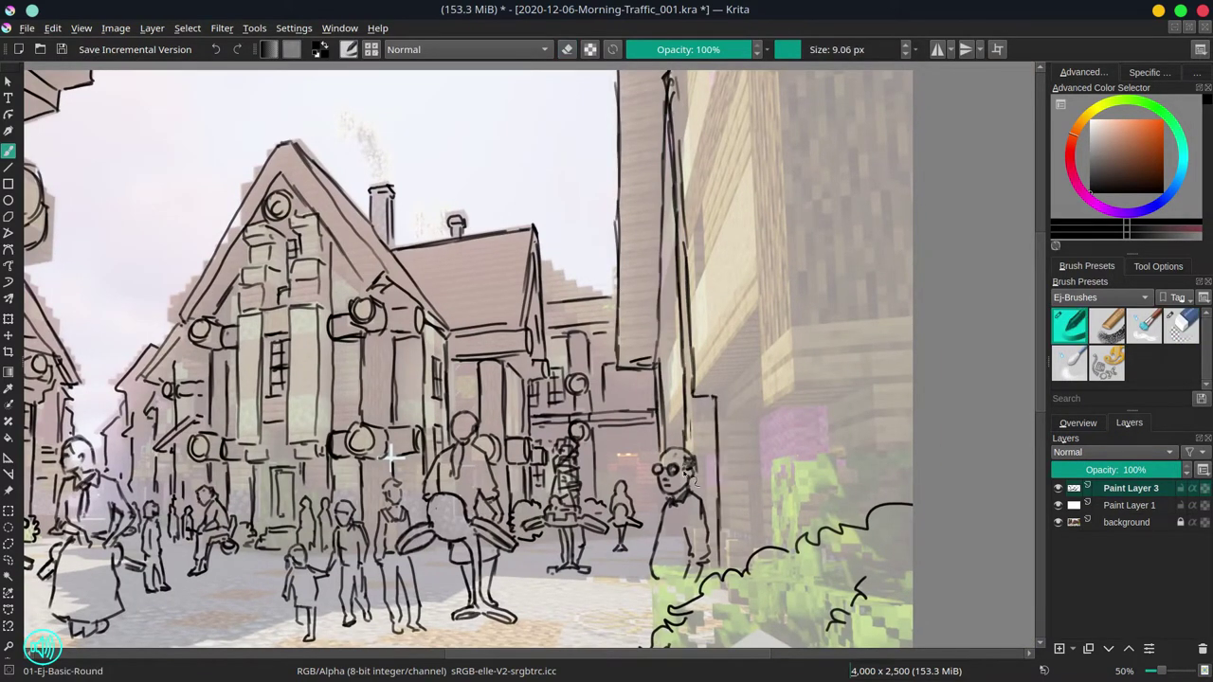
drag(667, 430, 678, 389)
mouse_move(699, 387)
mouse_down()
mouse_move(739, 335)
mouse_move(748, 293)
mouse_move(665, 292)
mouse_move(684, 155)
mouse_up()
- Add more upper and vertical lines to the right building's wall
drag(706, 265, 695, 163)
drag(703, 110, 688, 322)
drag(714, 78, 707, 288)
drag(711, 246, 689, 346)
drag(717, 206, 680, 417)
drag(741, 365, 673, 468)
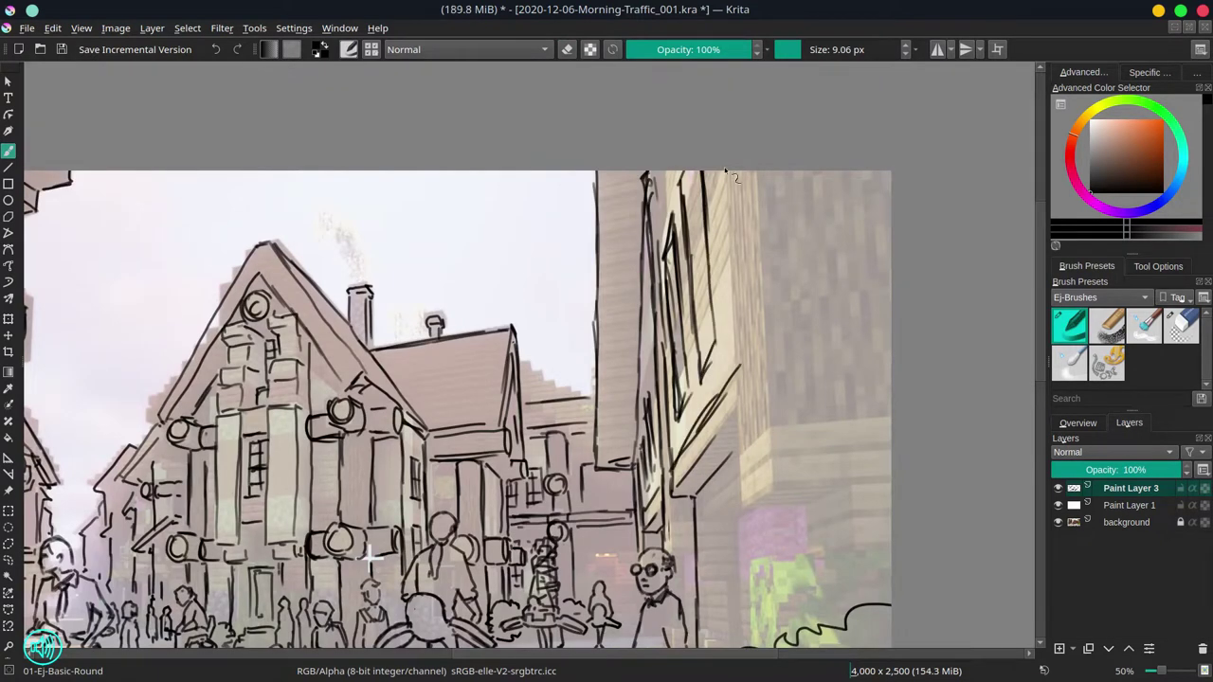
drag(735, 169, 745, 362)
drag(747, 297, 717, 428)
- Ink the right building's roof overhang, edges, and lines below the overhang above the bush
drag(769, 382, 747, 289)
mouse_move(675, 442)
mouse_down()
mouse_move(711, 381)
mouse_move(729, 408)
mouse_up()
drag(713, 420, 783, 462)
drag(748, 396, 826, 523)
drag(735, 80, 752, 367)
mouse_move(713, 418)
mouse_down()
mouse_move(742, 428)
mouse_move(718, 548)
mouse_up()
drag(680, 527, 739, 533)
drag(684, 500, 754, 493)
drag(752, 544, 749, 481)
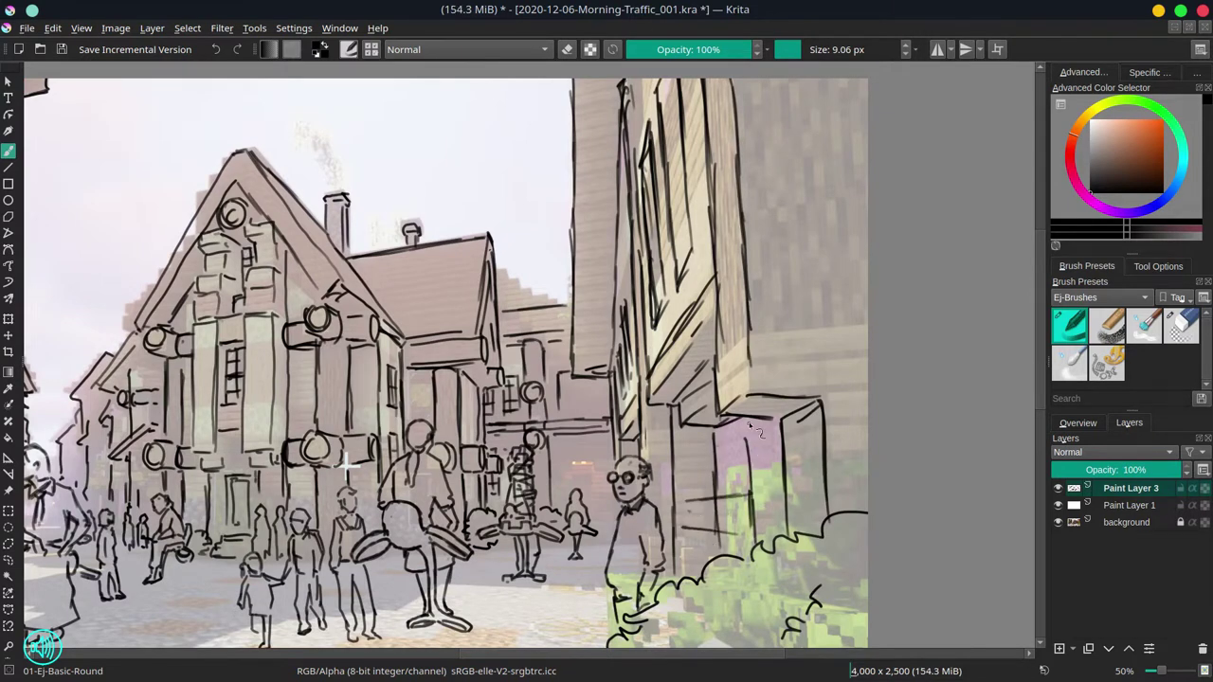
drag(748, 422, 756, 555)
drag(767, 423, 773, 544)
drag(680, 563, 735, 538)
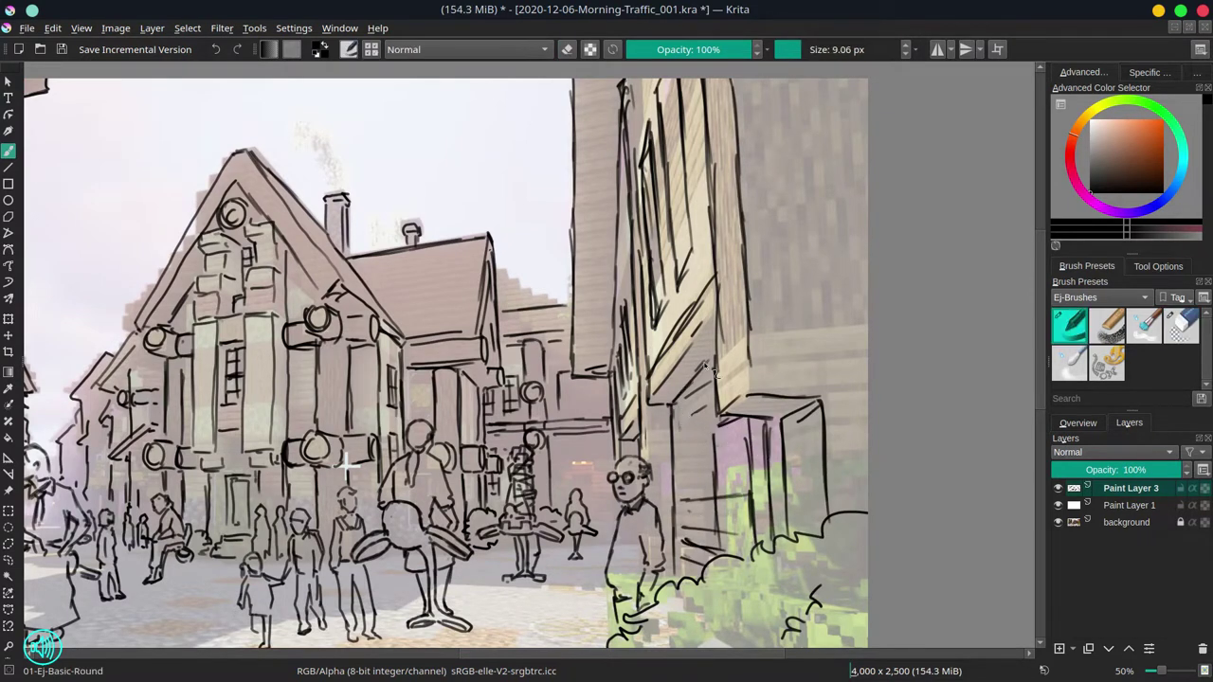
- Erase the messy strokes under the overhang and redraw clean vertical lines there
key(/)
drag(701, 436, 716, 527)
drag(748, 426, 754, 528)
mouse_move(758, 421)
mouse_down()
mouse_move(768, 523)
mouse_move(729, 557)
mouse_up()
key(/)
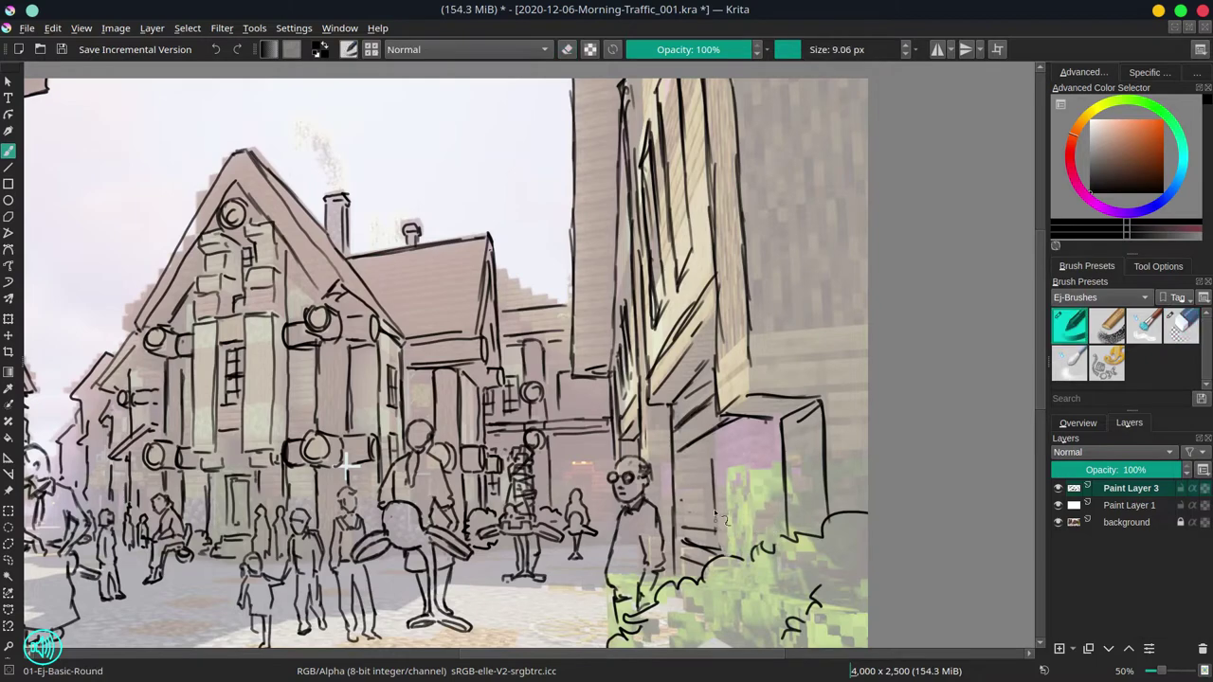
drag(714, 441, 712, 550)
drag(755, 432, 766, 542)
drag(718, 445, 750, 553)
- Ink window grids, a door outline and extra building lines, checking with the background hidden and the view mirrored
drag(673, 407, 654, 500)
key(minus)
key(minus)
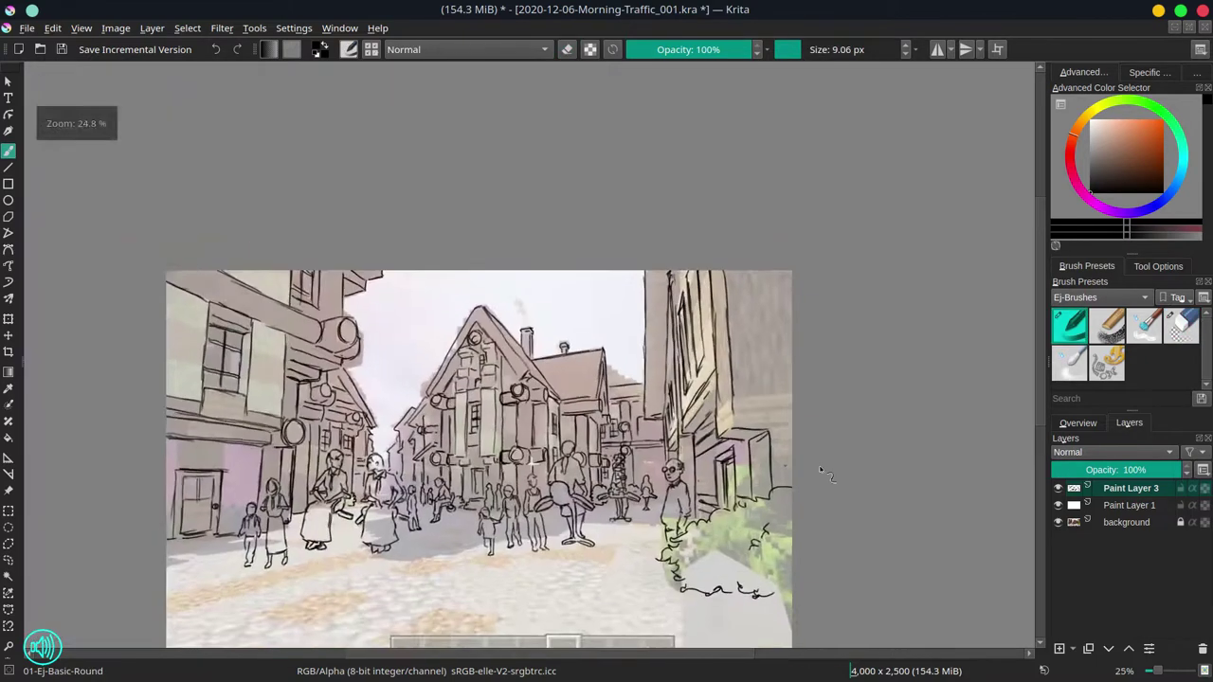
click(1058, 522)
key(m)
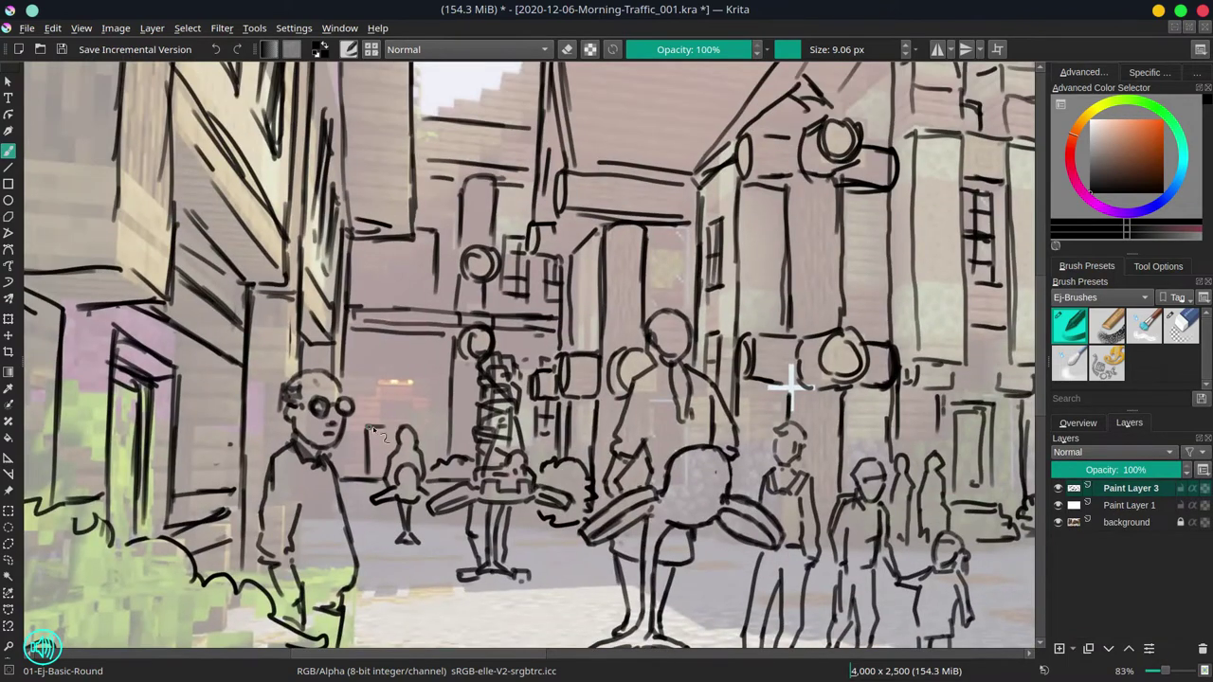
drag(408, 237, 434, 289)
drag(358, 247, 379, 289)
drag(362, 421, 396, 473)
mouse_move(400, 369)
mouse_down()
mouse_move(436, 435)
mouse_move(428, 422)
mouse_up()
drag(347, 365, 364, 398)
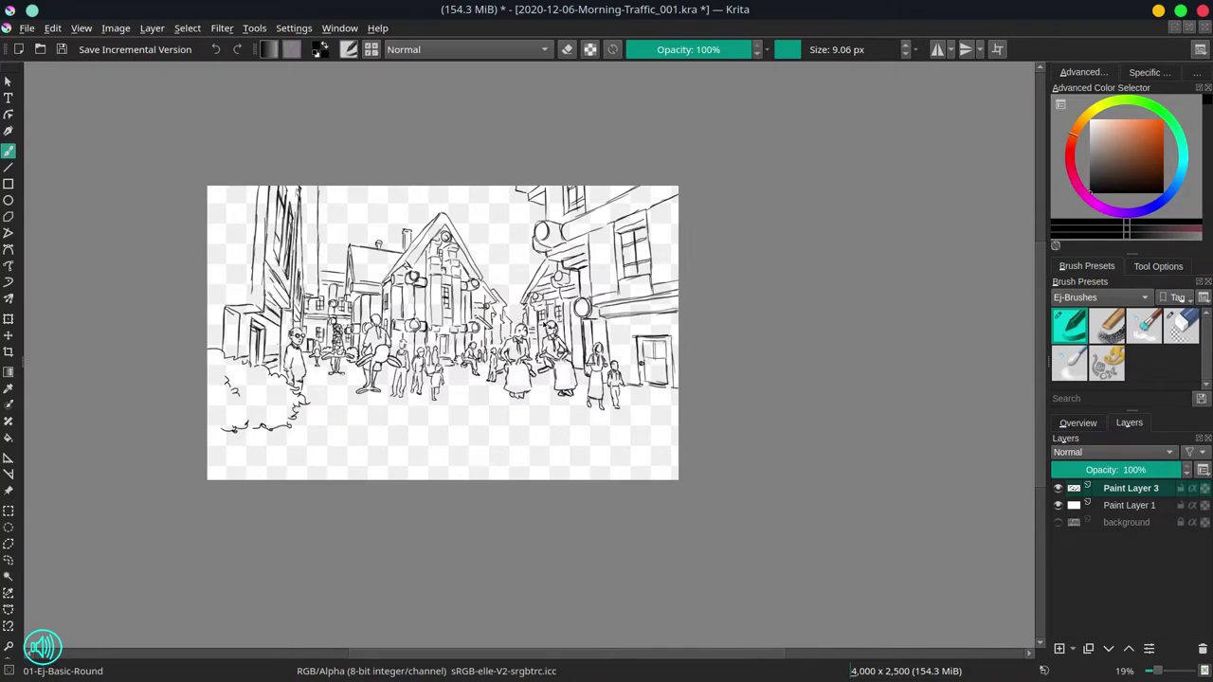
- Cut a small figure from the central group onto its own layer and move it beside the right doorway
scroll(455, 438, up, 2)
key(ctrl+t)
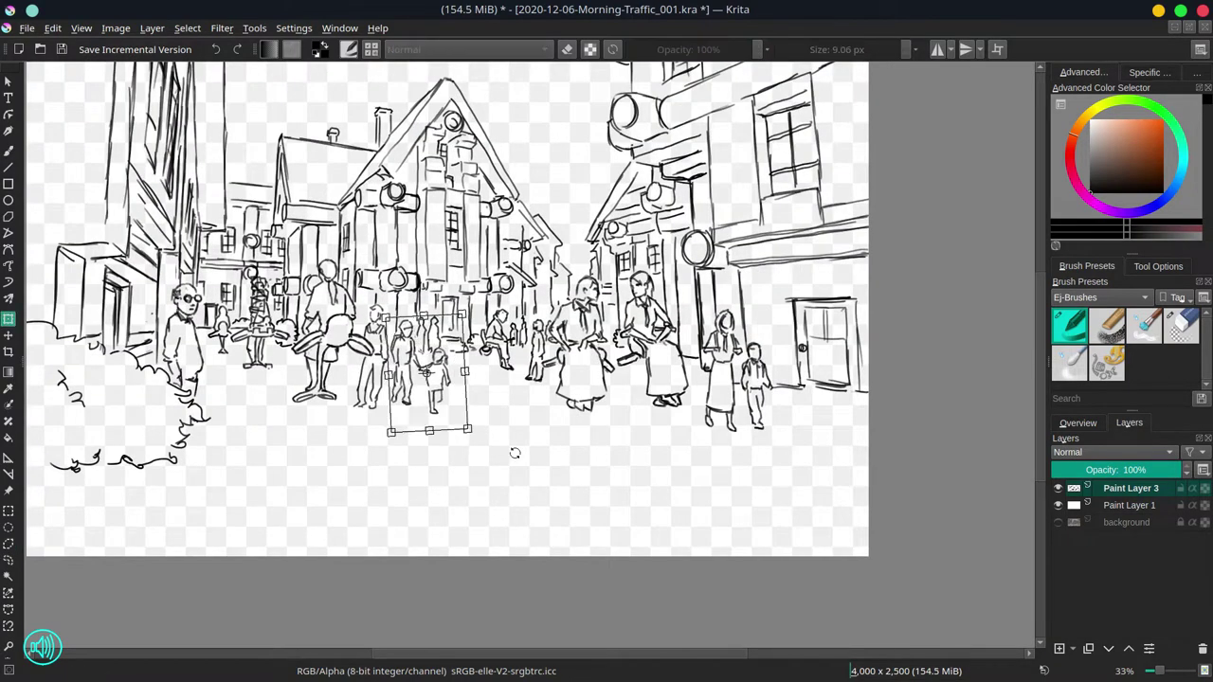
key(Return)
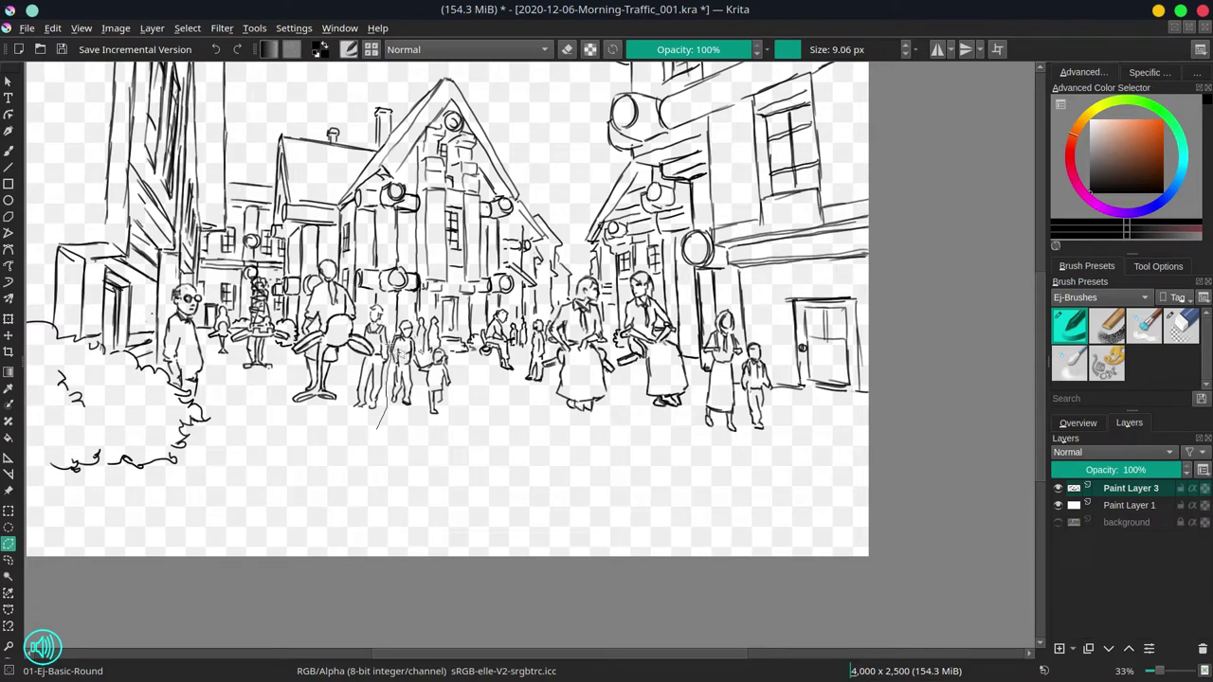
key(ctrl+x)
key(ctrl+v)
key(ctrl+t)
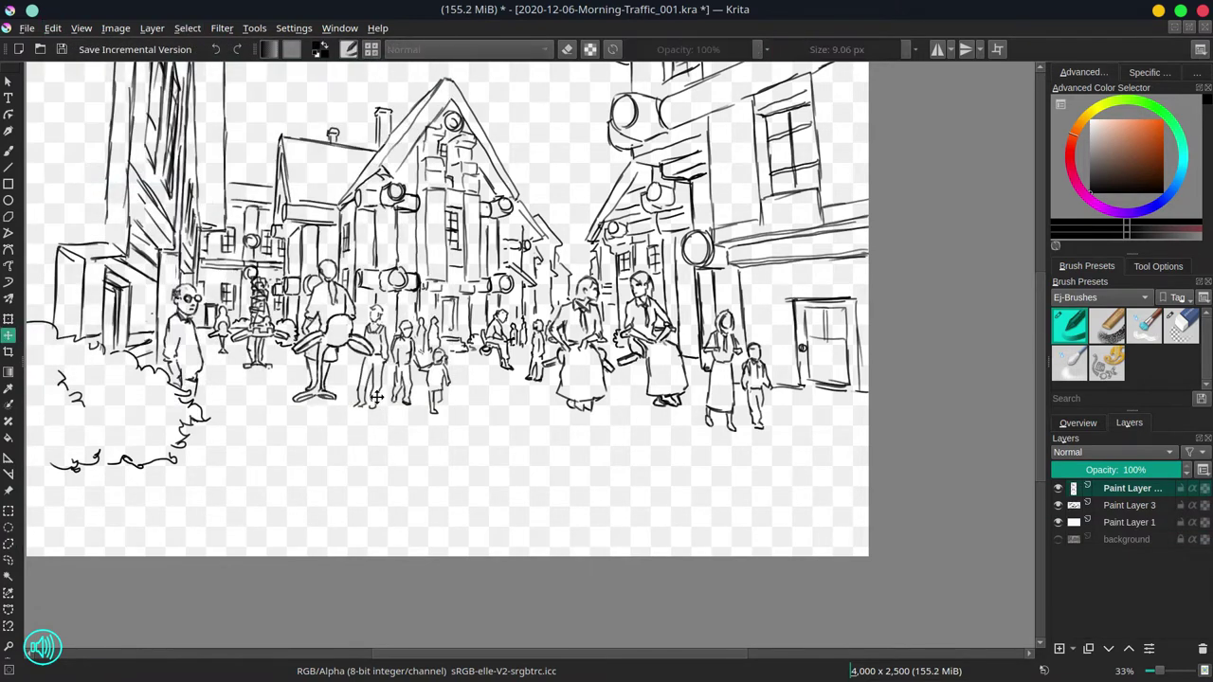
mouse_move(377, 395)
mouse_down()
mouse_move(747, 413)
mouse_move(832, 396)
mouse_move(804, 396)
mouse_up()
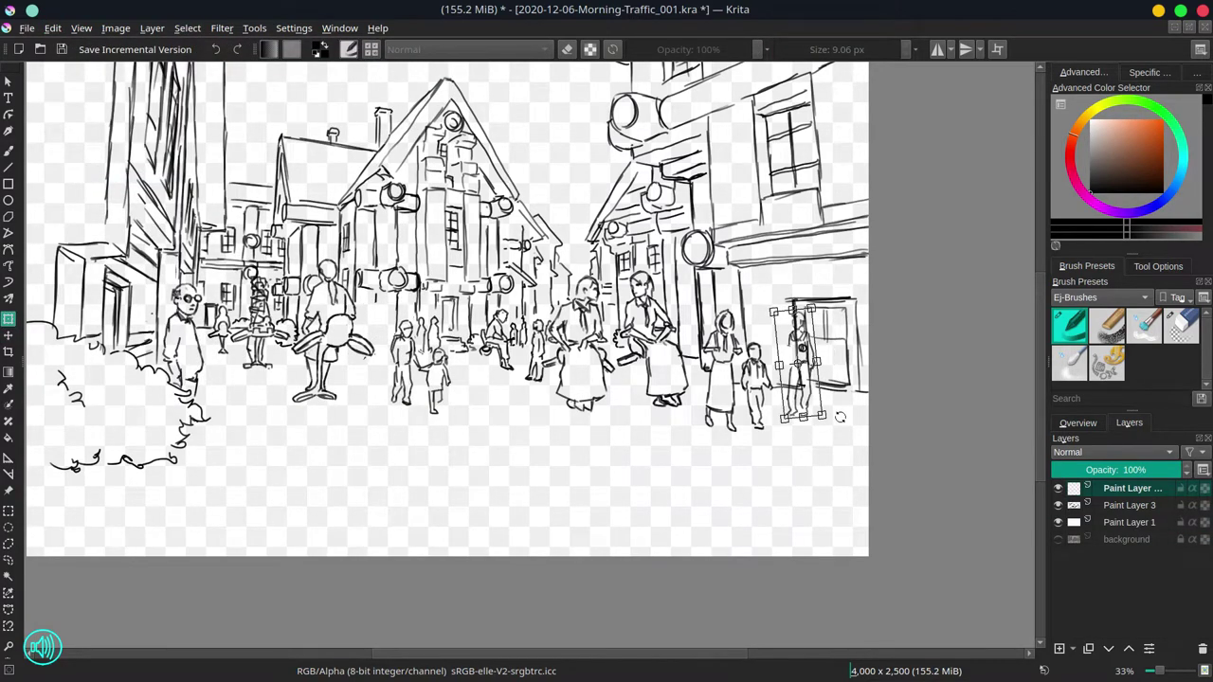
key(Page_Down)
- Show the background screenshot again and return to the basic inking brush
key(e)
key(slash)
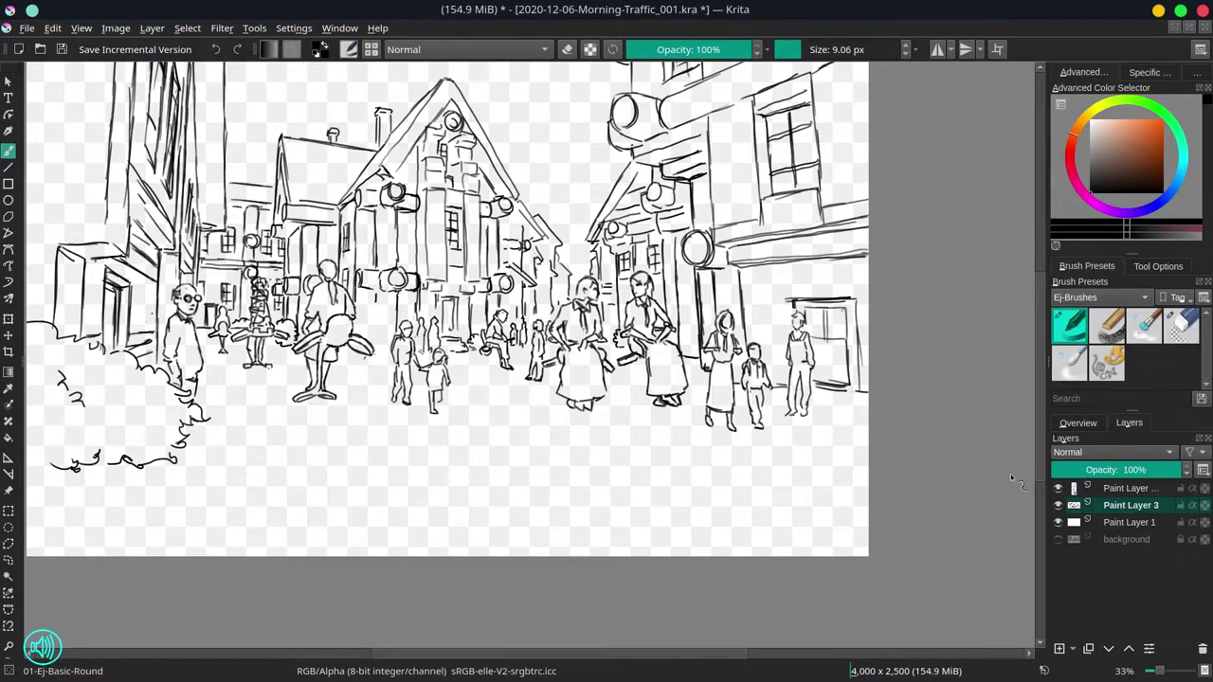
click(1057, 540)
scroll(398, 270, up, 3)
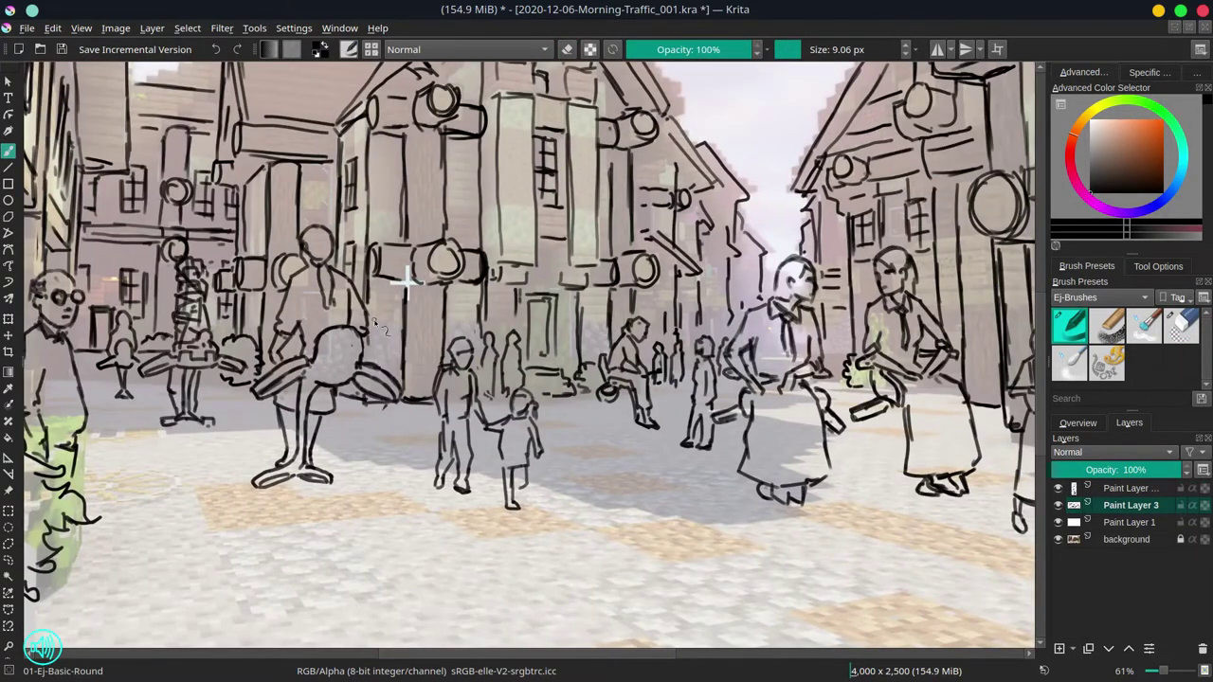
key(slash)
key(slash)
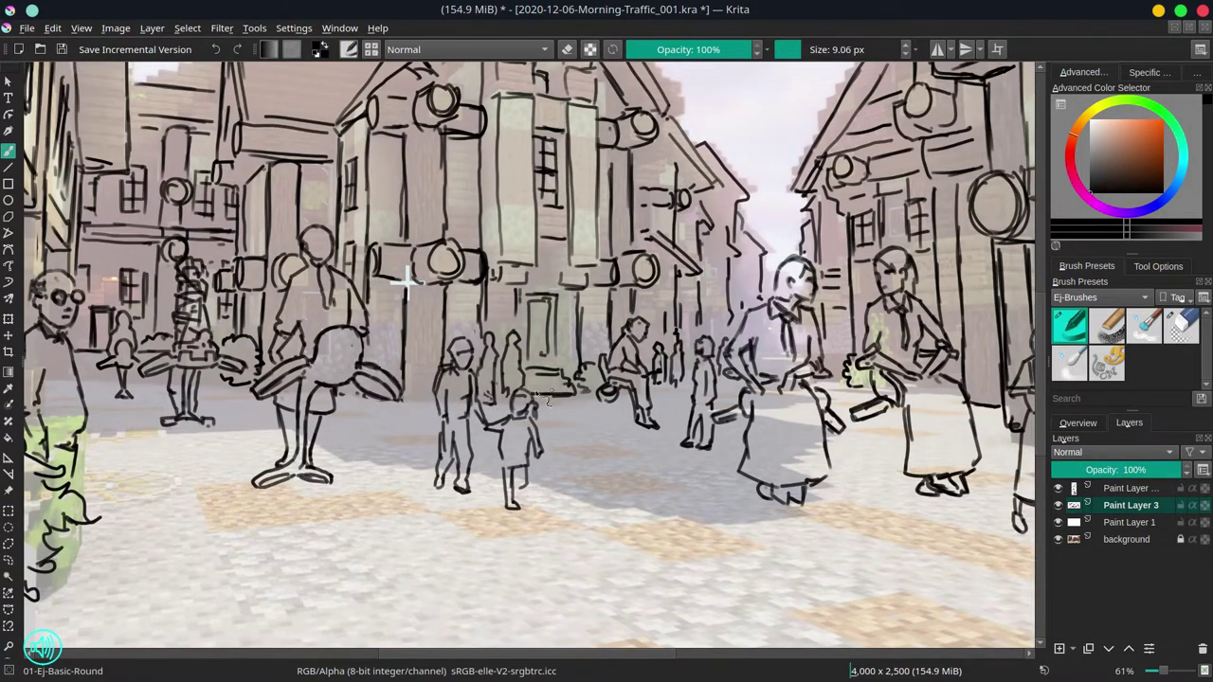
key(slash)
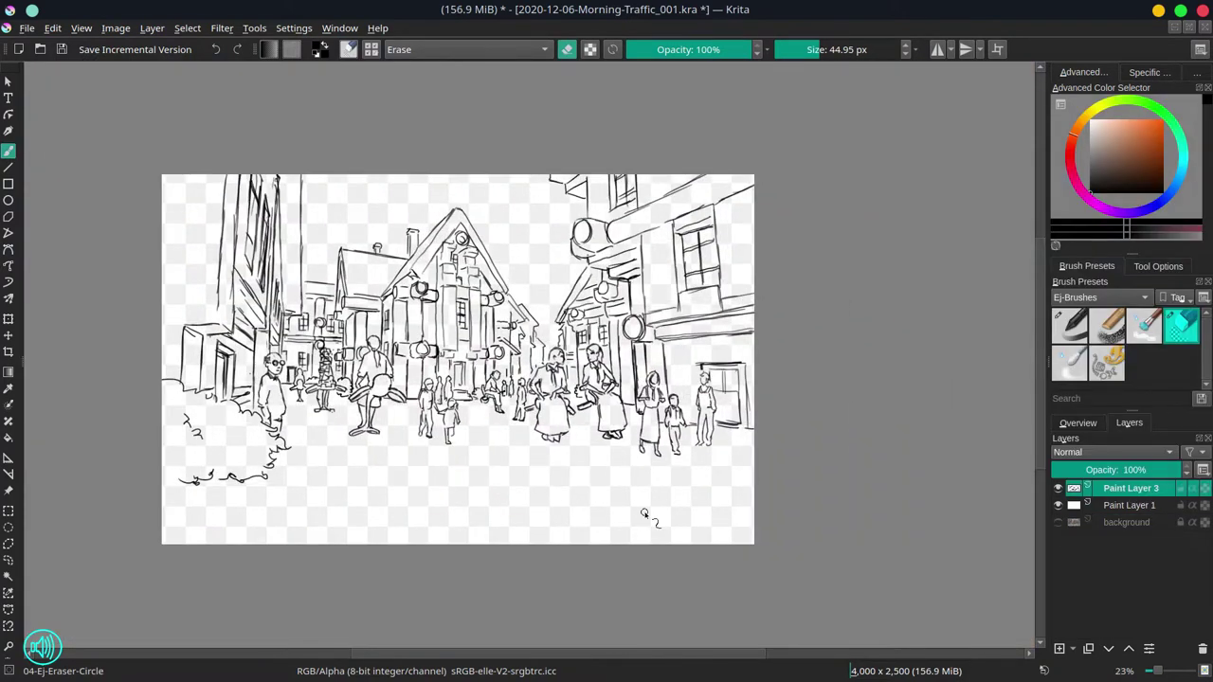
- Duplicate the line layer, name the backup copy 'og sketch', hide it, and save the file
key(ctrl+s)
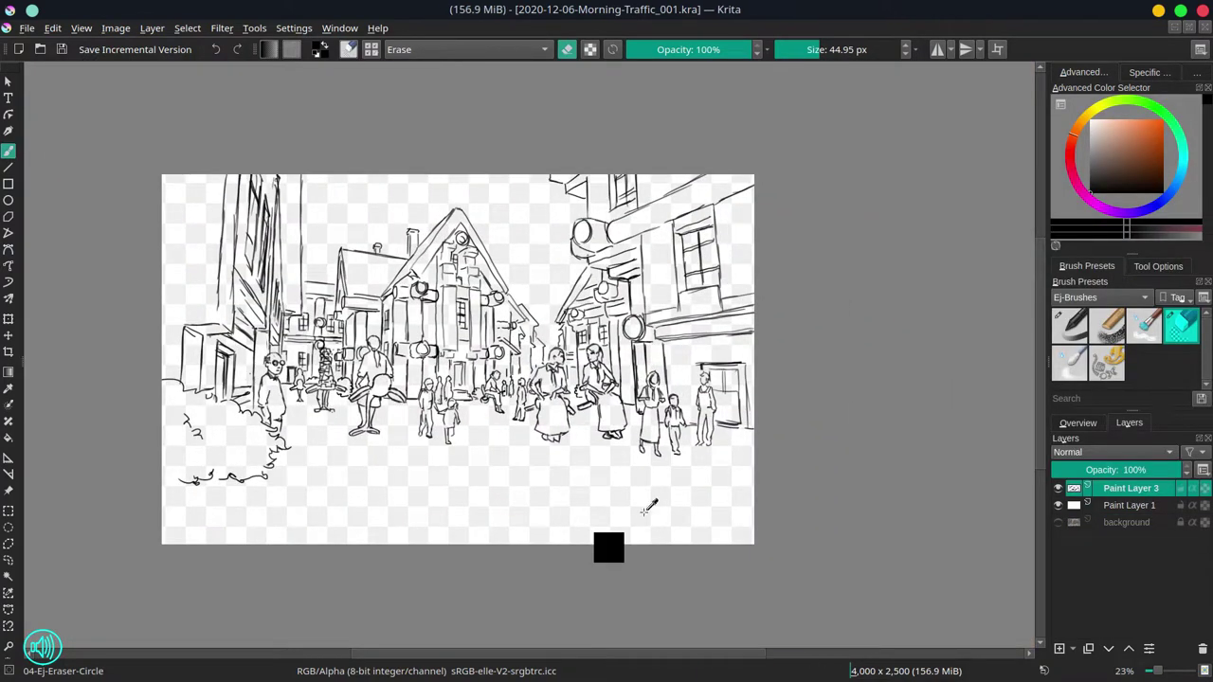
right_click(1127, 488)
text(ch)
key(Return)
right_click(1128, 505)
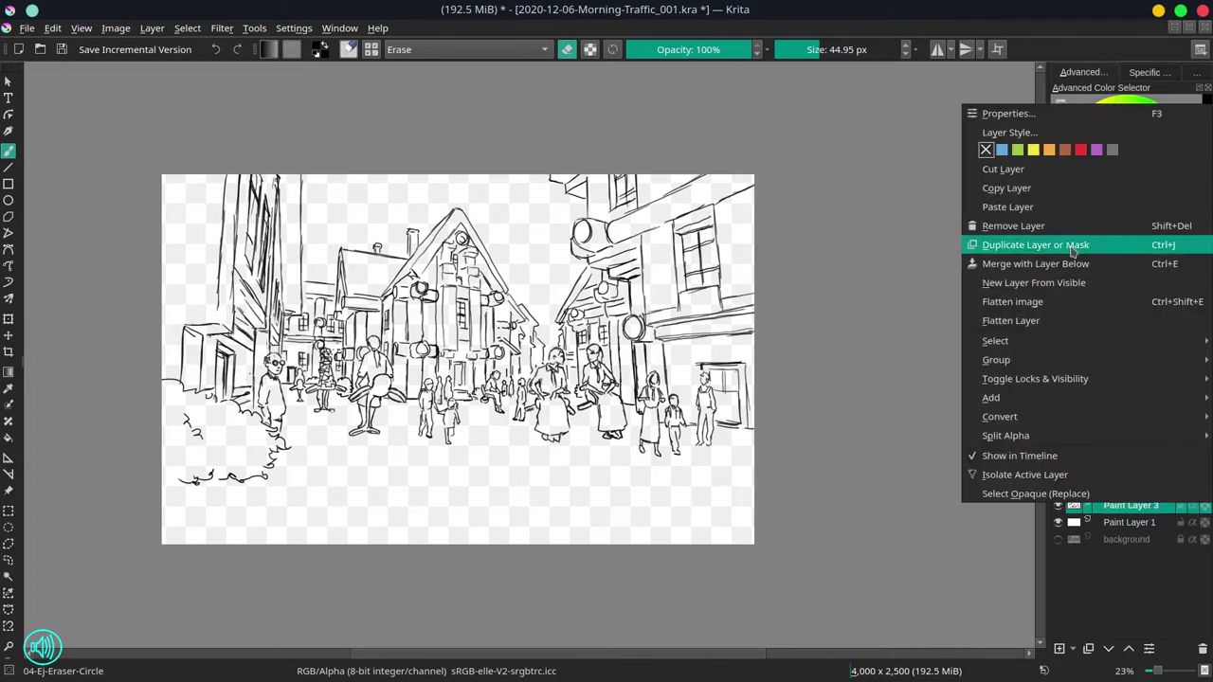
click(1029, 244)
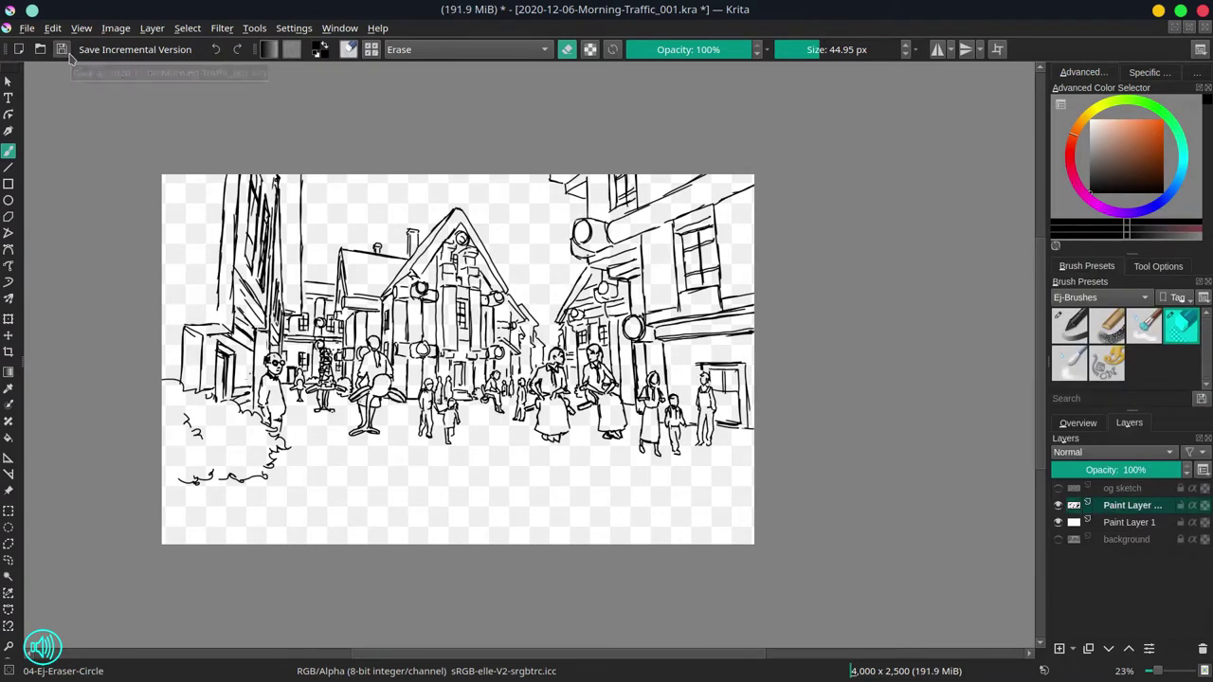
click(62, 51)
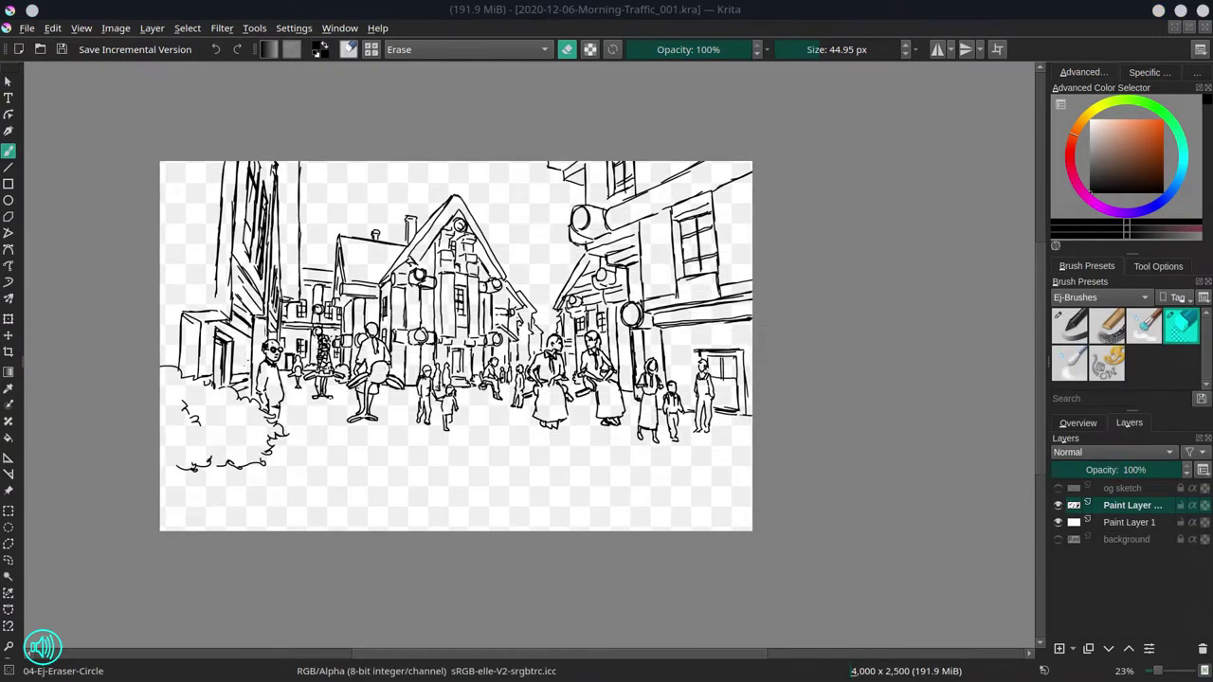
click(820, 420)
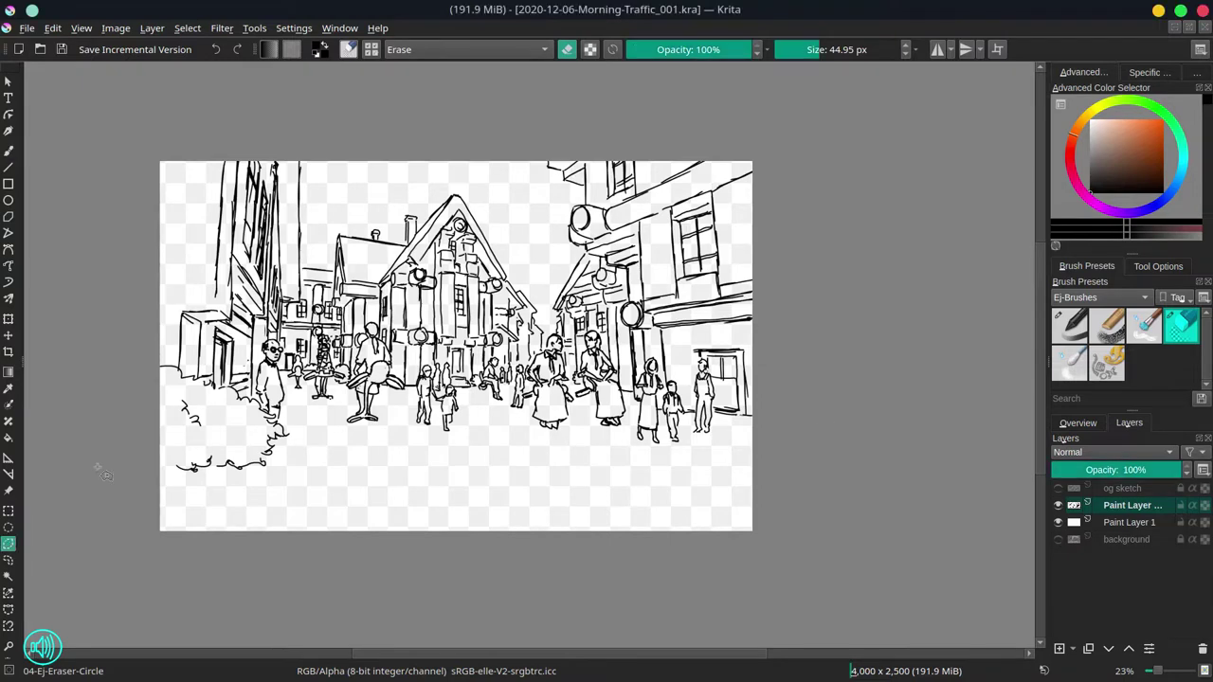
- Erase stray lines near the figures' feet and around the central figures
scroll(237, 390, up, 4)
click(52, 27)
click(296, 405)
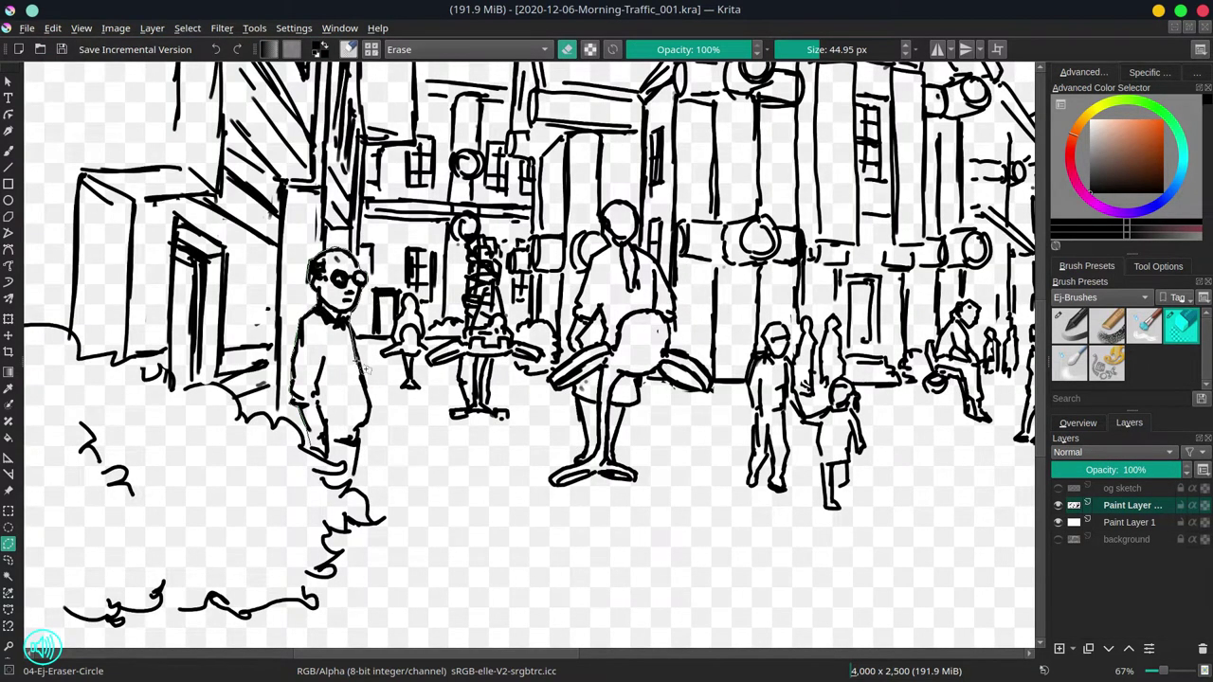
drag(327, 466, 353, 482)
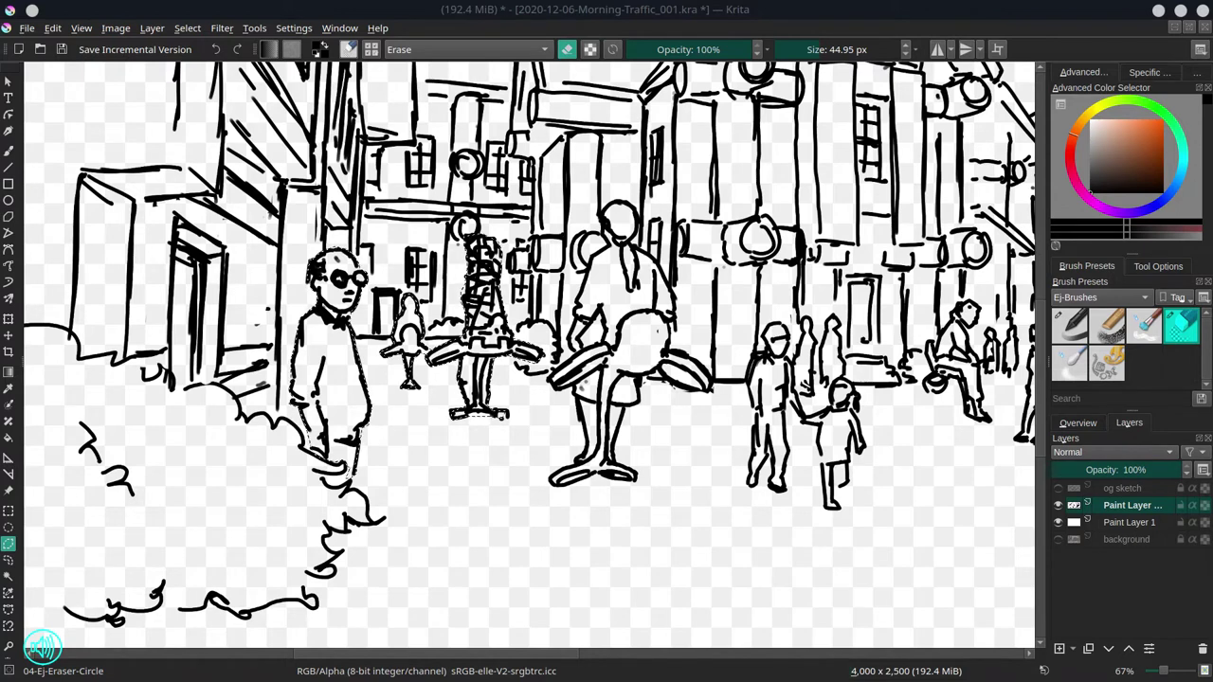
drag(579, 360, 583, 308)
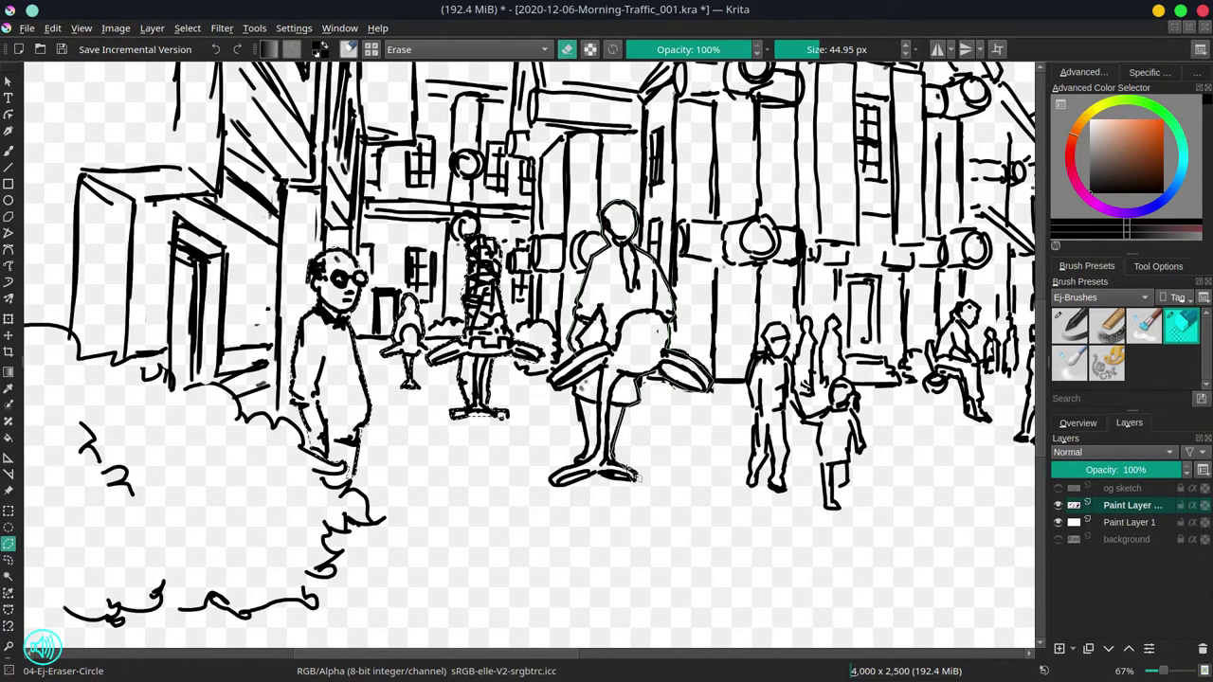
- Trace a polygonal selection around the child, the small standing figure and the central woman
click(1142, 269)
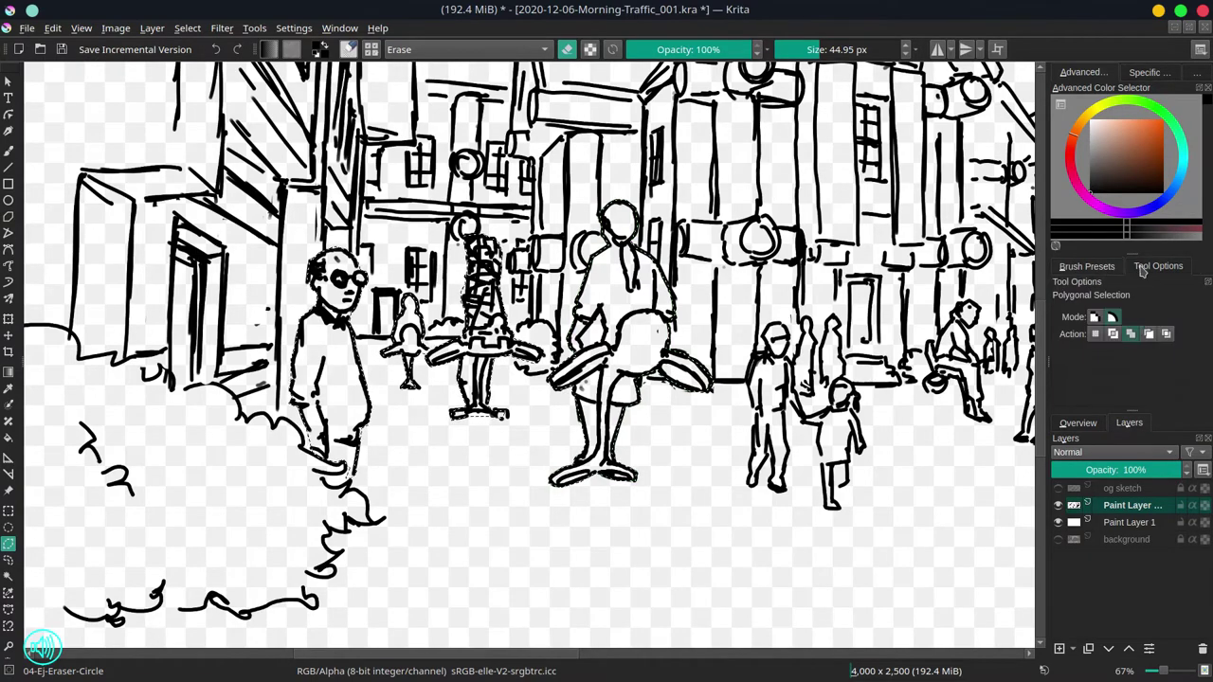
drag(597, 327, 382, 327)
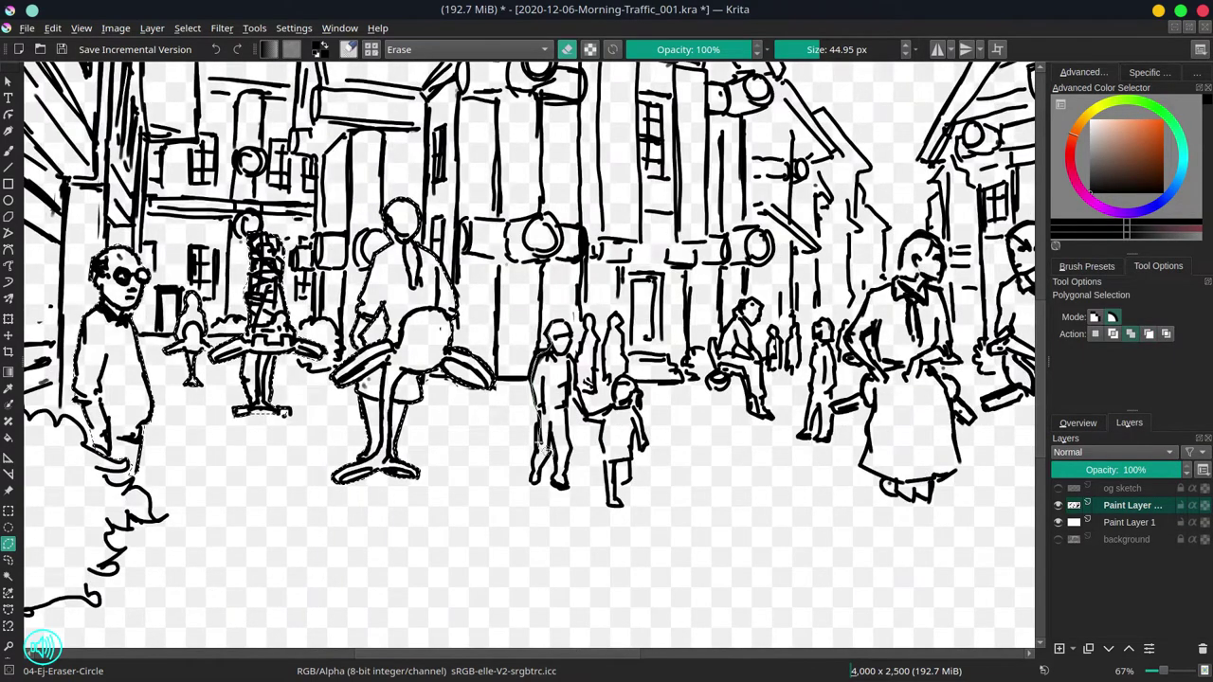
click(564, 451)
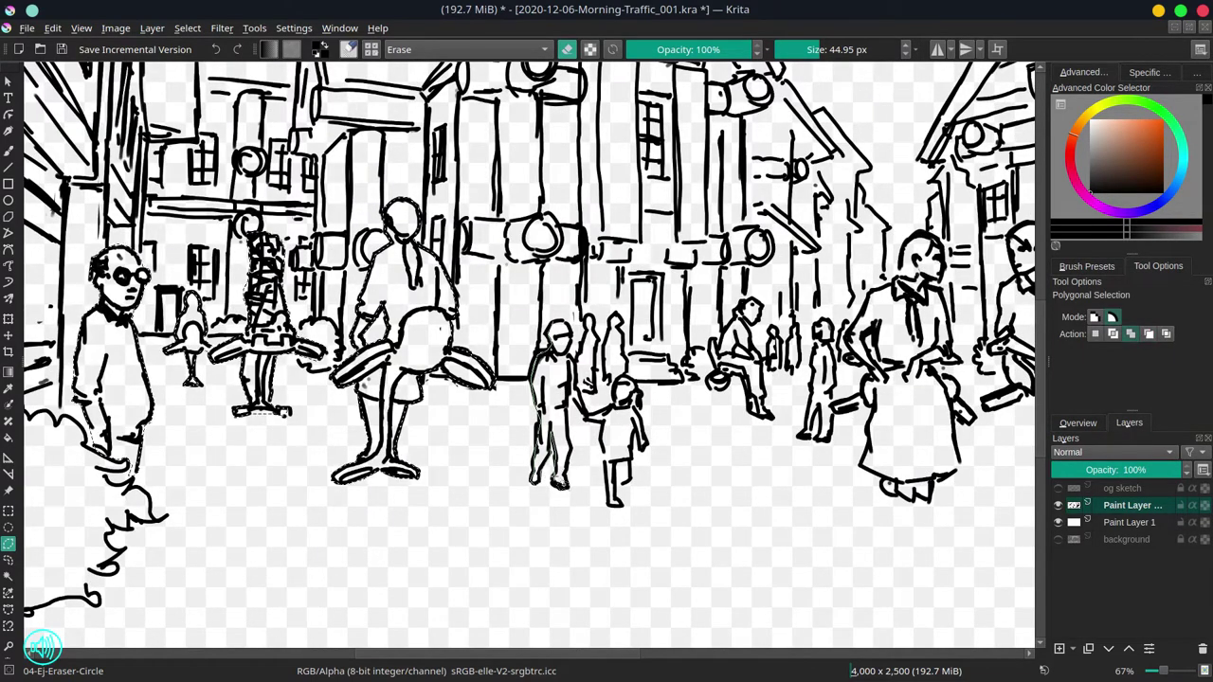
click(614, 507)
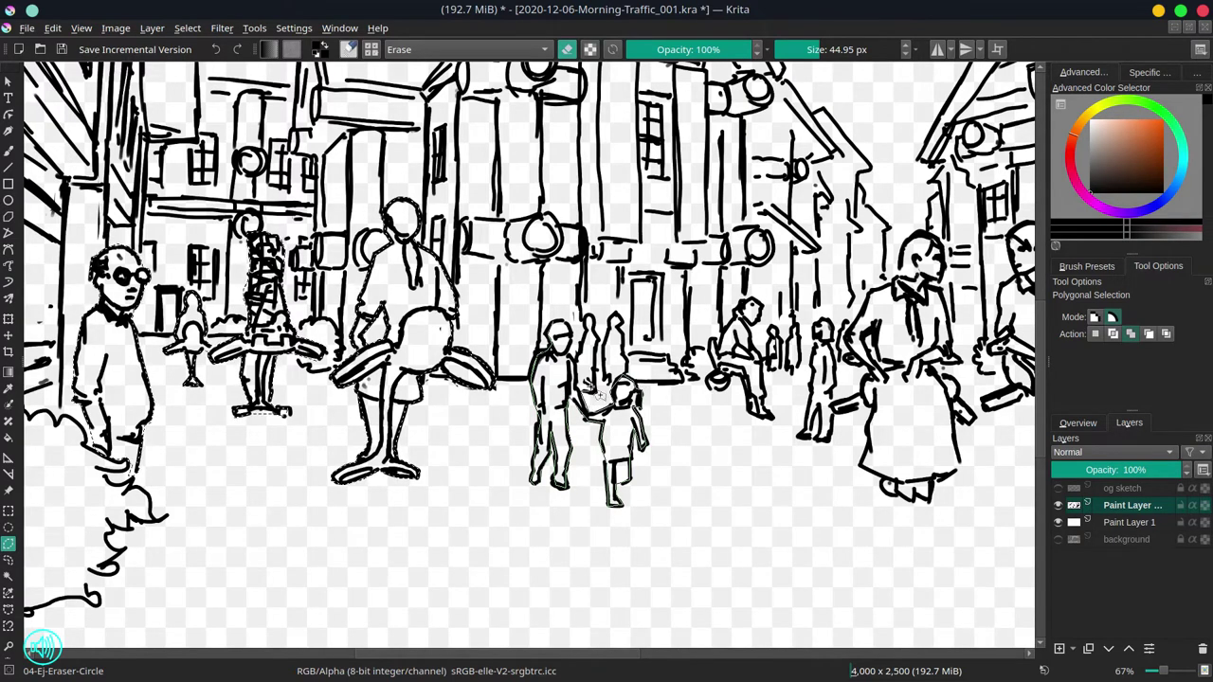
drag(613, 352, 509, 396)
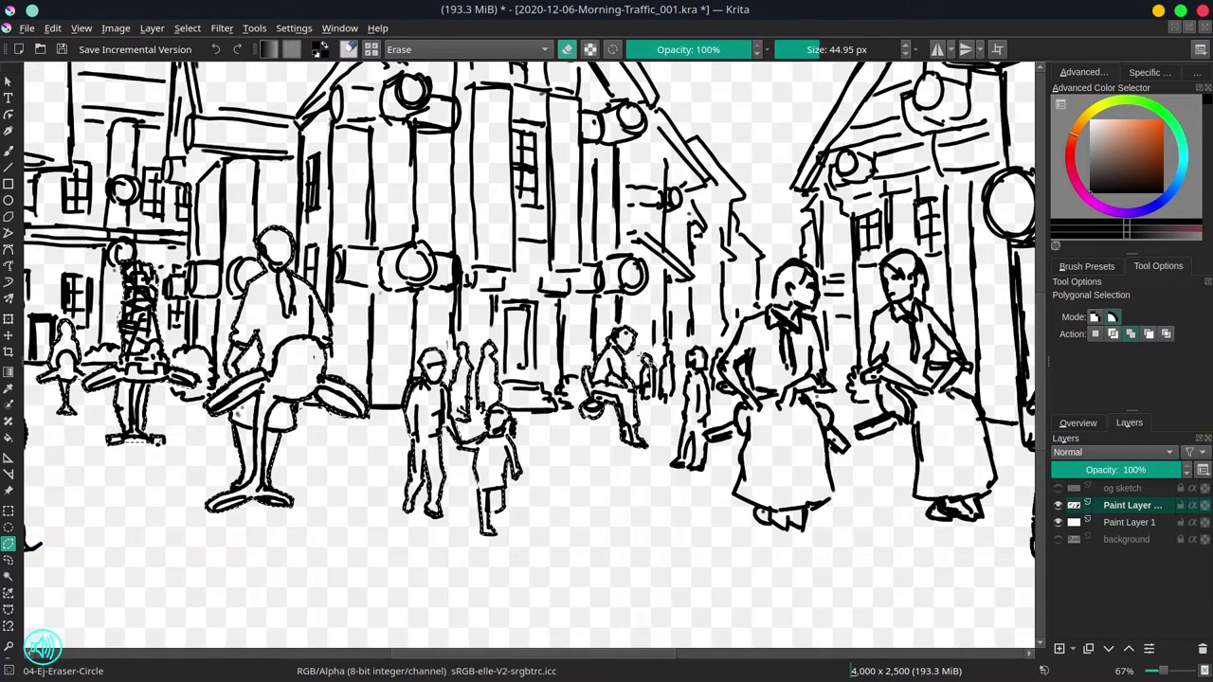
click(676, 362)
click(669, 381)
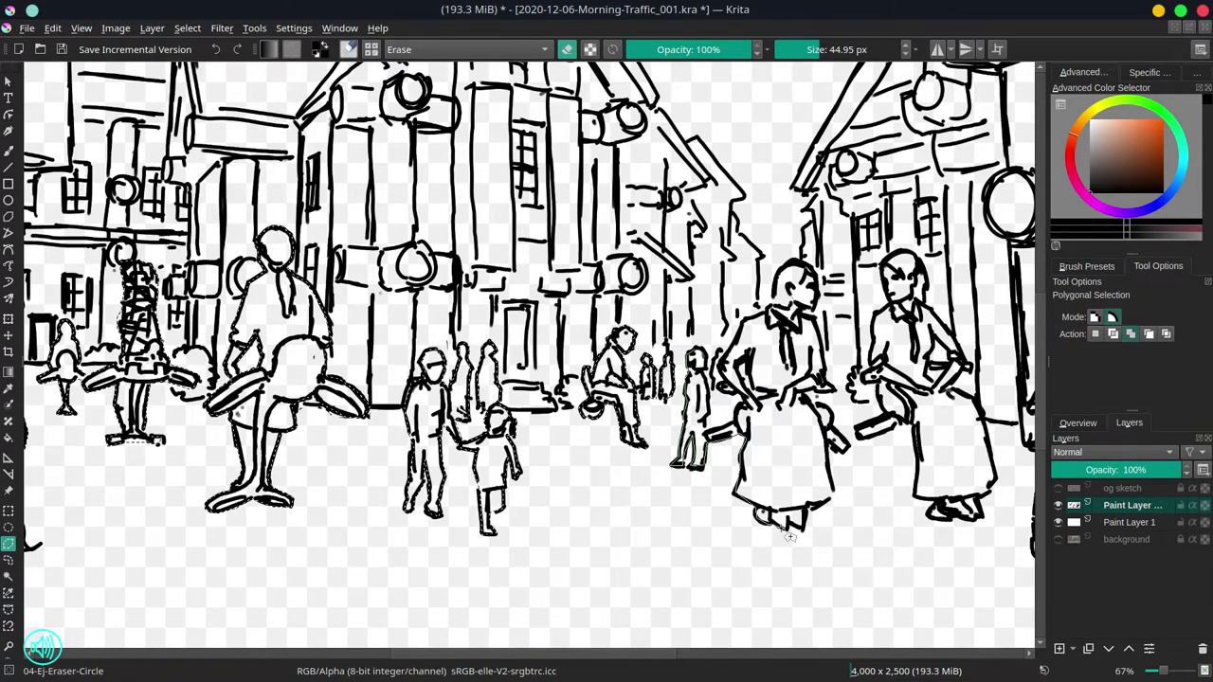
click(830, 389)
click(820, 322)
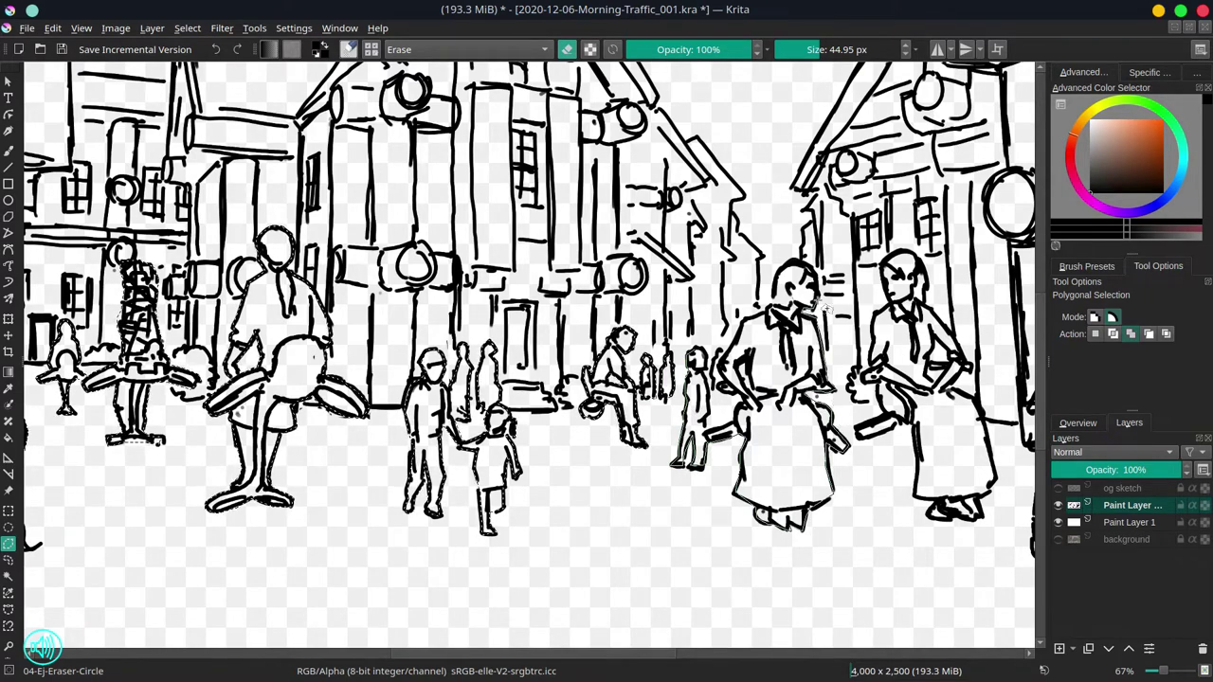
click(804, 267)
click(717, 371)
click(731, 405)
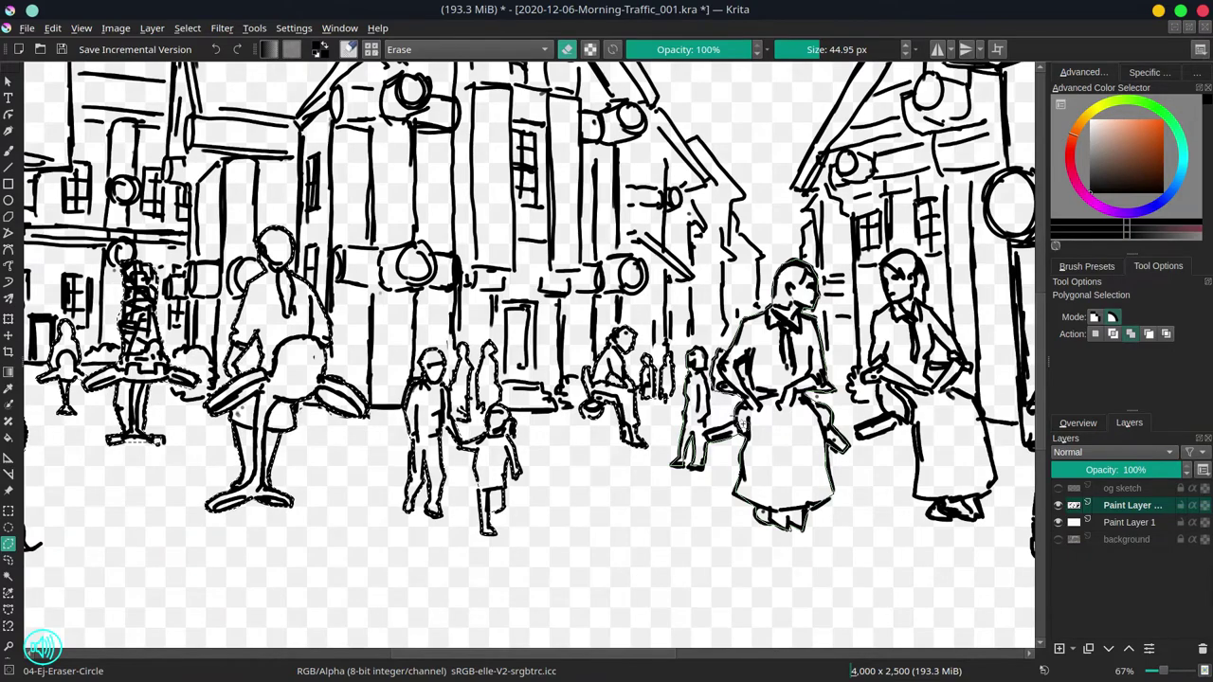
drag(758, 388, 533, 408)
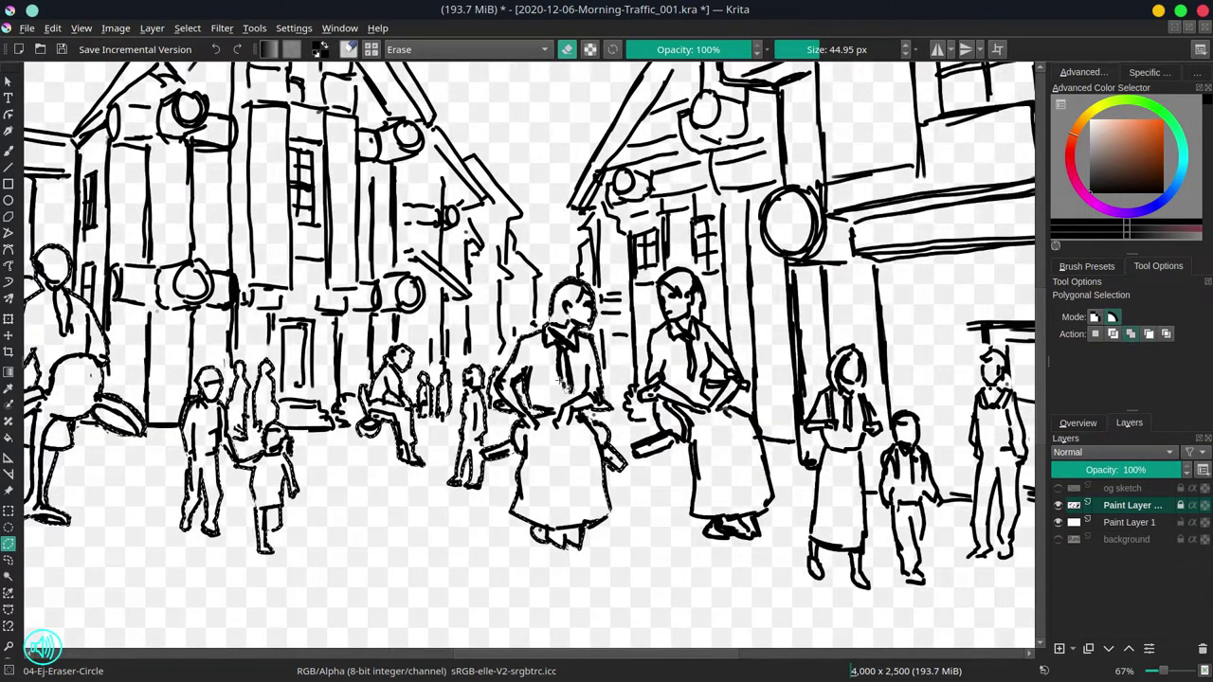
- Save the file and erase stray lines on the right-hand woman
key(ctrl+s)
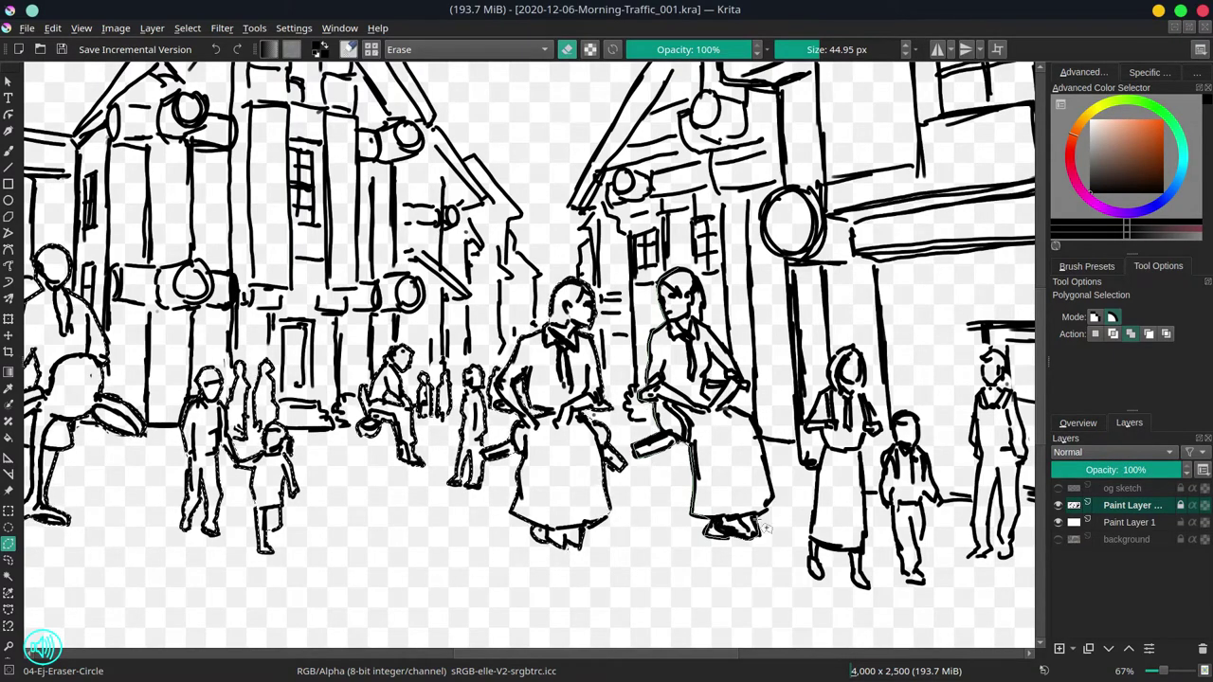
drag(716, 308, 696, 279)
drag(708, 365, 768, 492)
drag(720, 388, 379, 374)
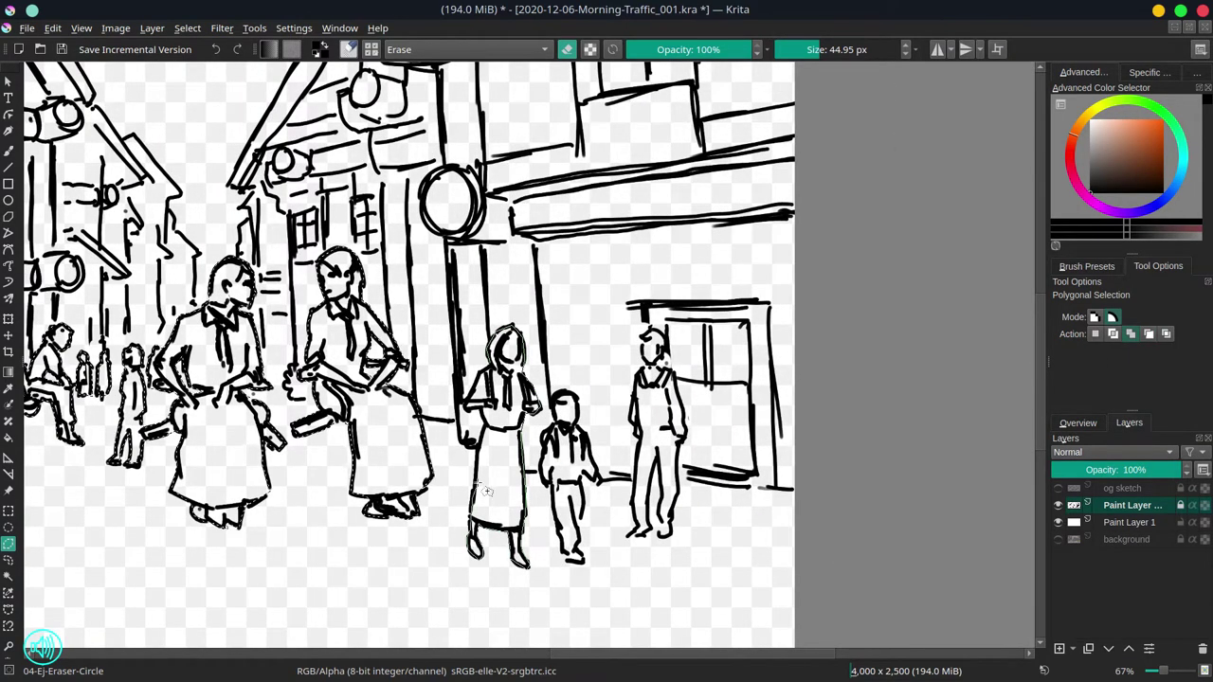
- Add the boy and right-hand man to the selection, then insert a new empty paint layer
click(580, 428)
click(599, 478)
click(589, 512)
click(586, 561)
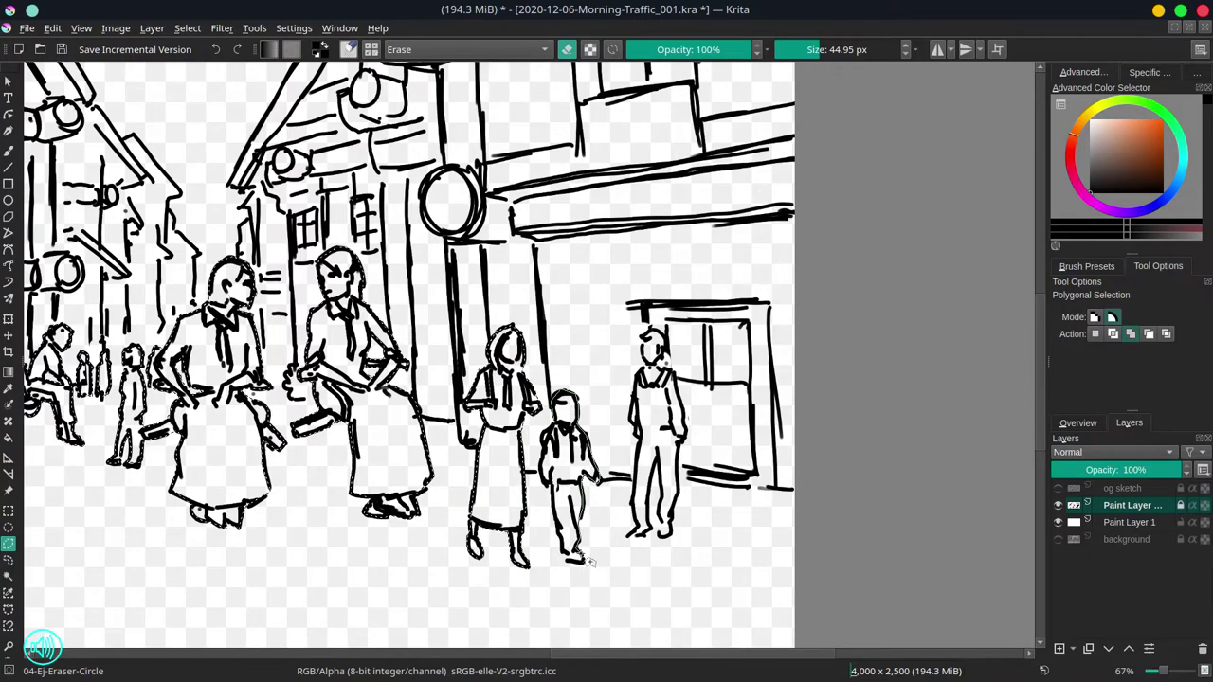
click(567, 564)
click(559, 502)
click(556, 398)
click(654, 333)
click(635, 374)
click(630, 421)
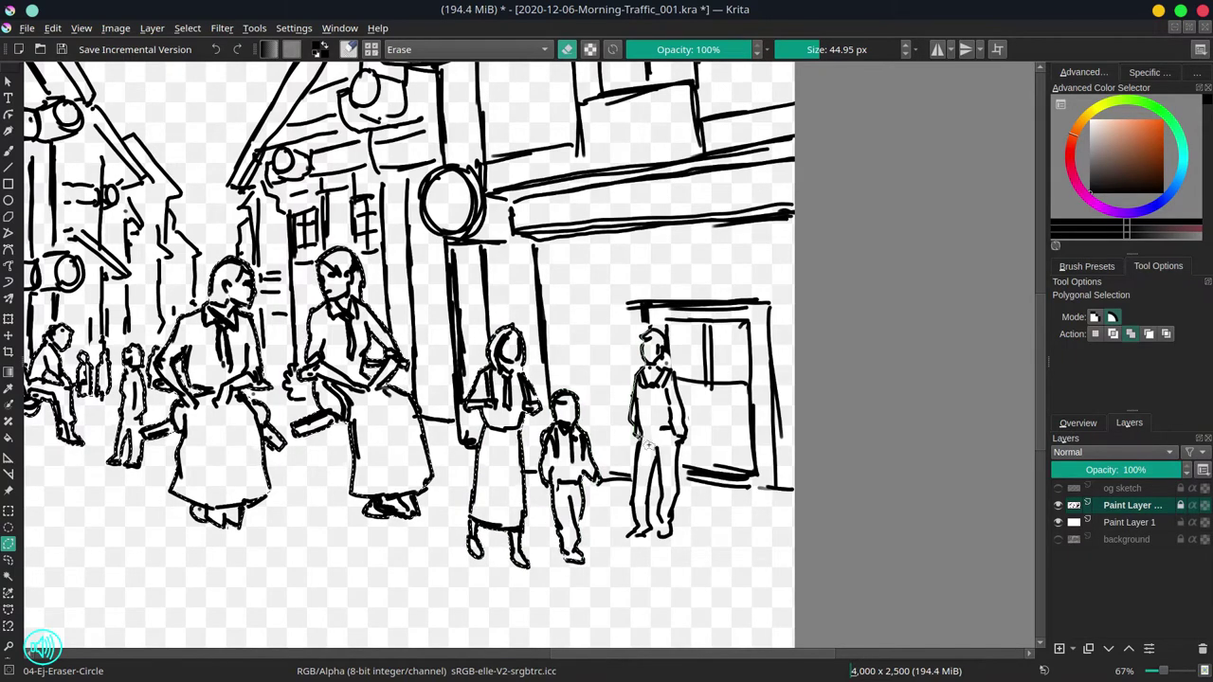
click(632, 493)
click(629, 534)
click(660, 536)
key(Return)
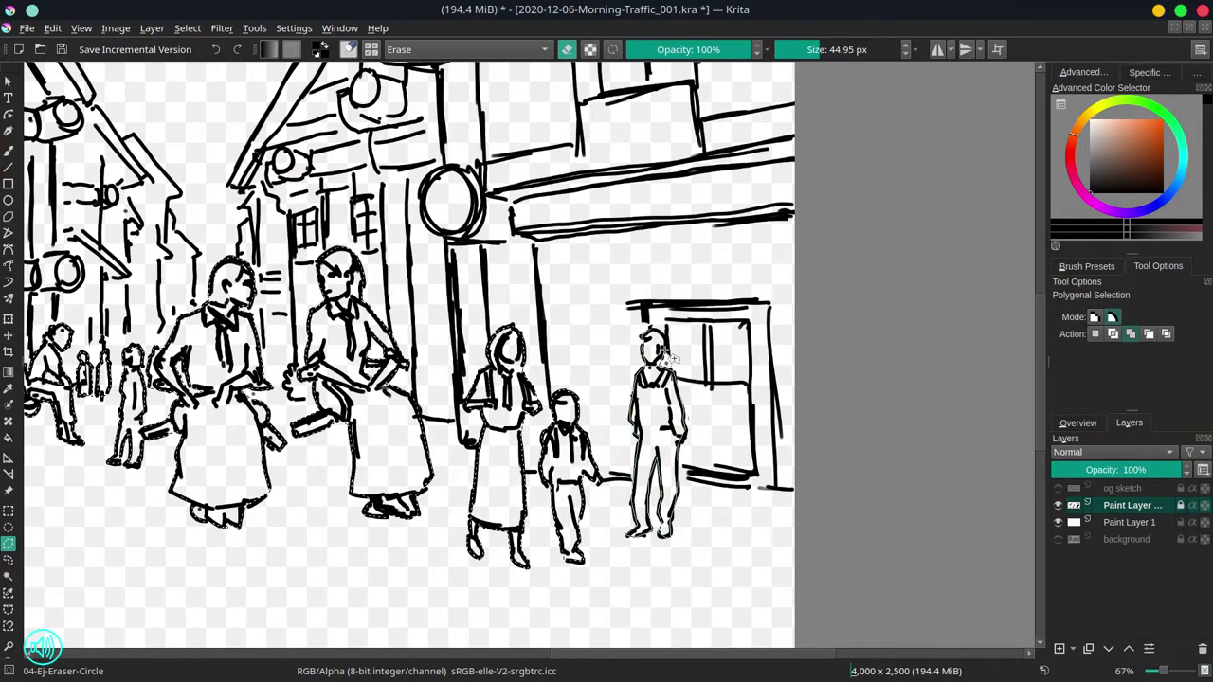
scroll(687, 458, down, 3)
key(Insert)
- Fill the figure selection with brown on the new layer and rename it 'select'
key(f)
click(1087, 266)
click(1070, 325)
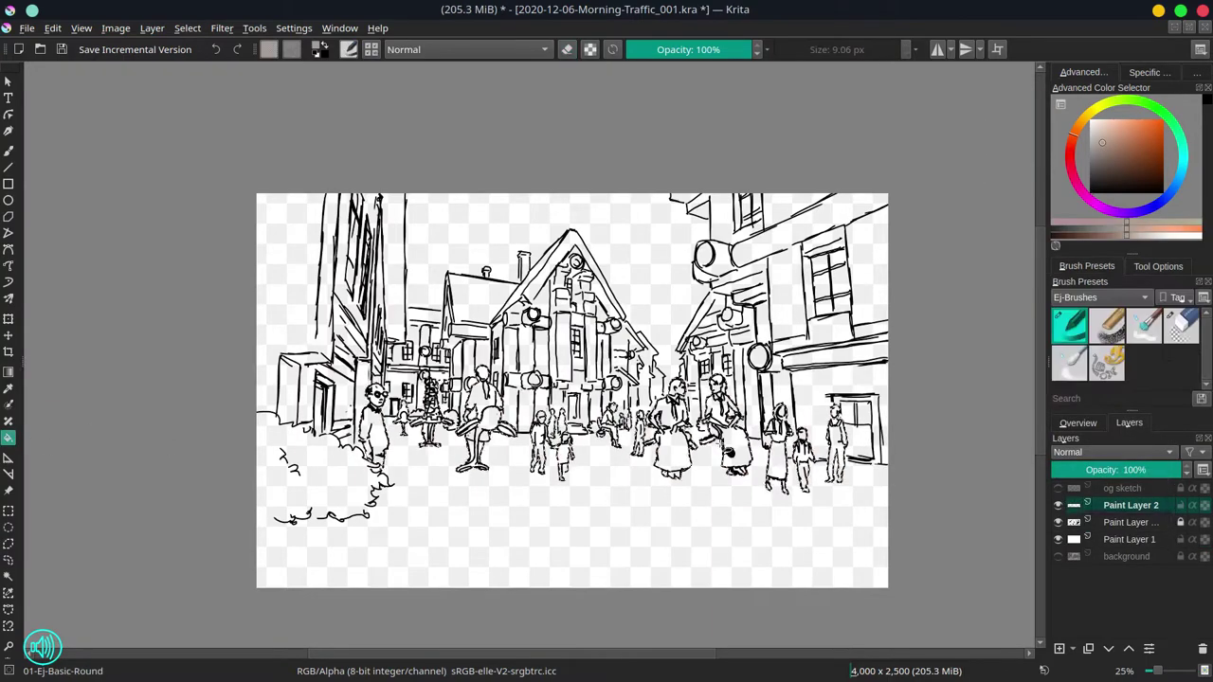
key(shift+BackSpace)
double_click(1130, 505)
text(select)
key(Return)
- Outline the right-hand man on the line art, hide the silhouette layer, and separate him onto his own layer
click(1133, 522)
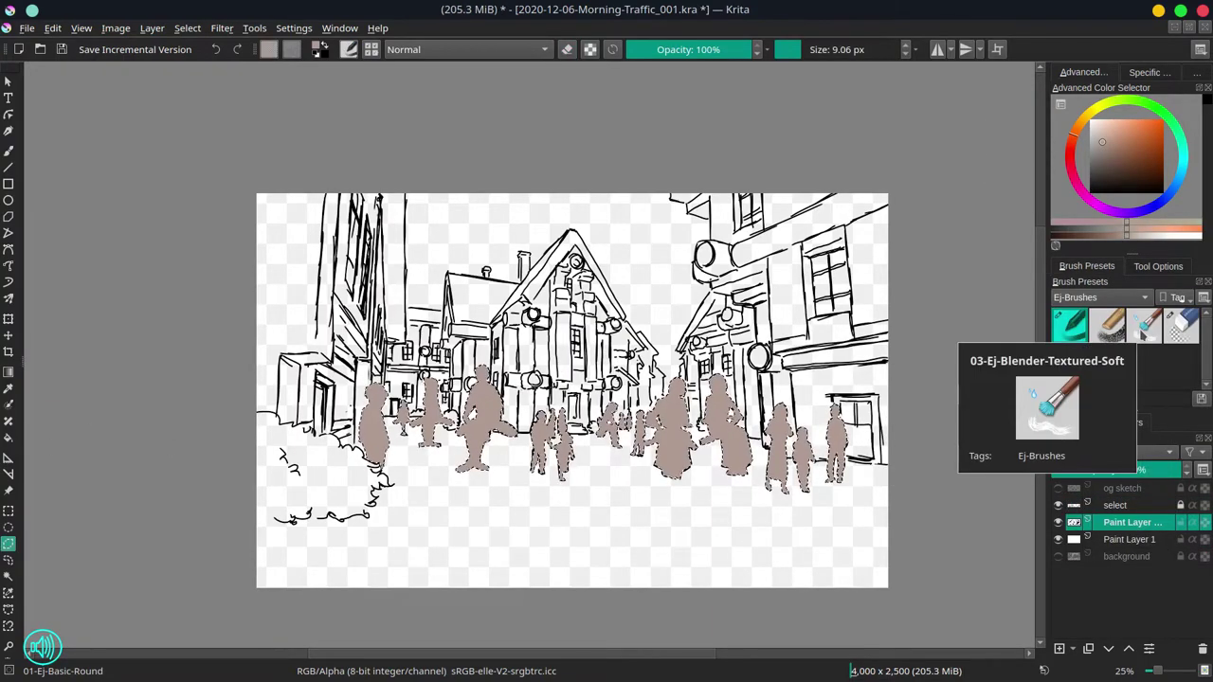
click(1157, 266)
click(587, 300)
click(758, 365)
click(824, 509)
click(791, 528)
click(308, 527)
click(1059, 505)
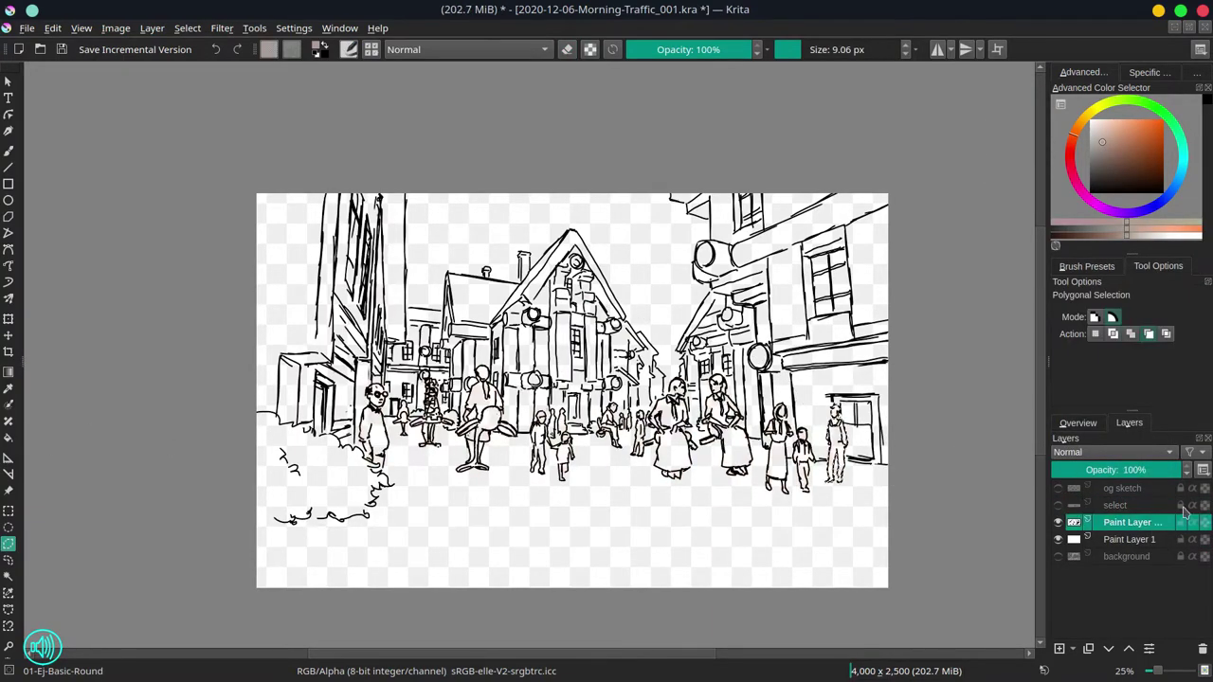
key(Insert)
- Erase the old top of the door on the line-art layer
scroll(846, 464, up, 1)
scroll(846, 465, up, 2)
key(b)
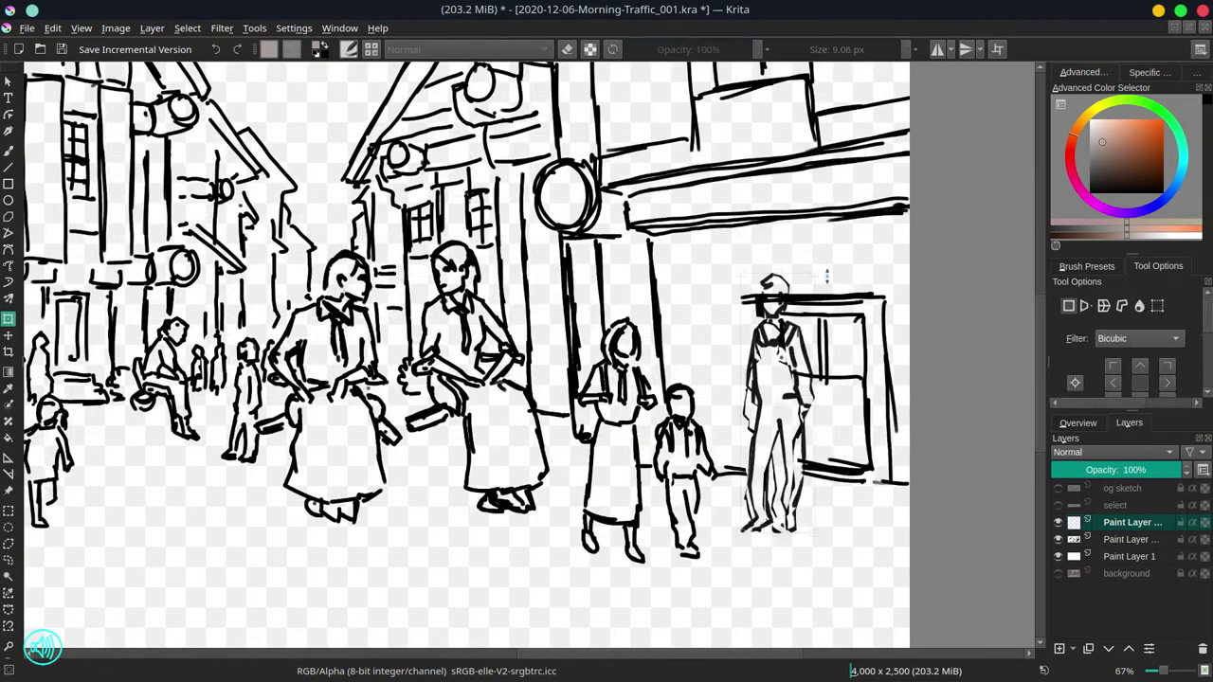
click(1087, 266)
click(1133, 539)
click(1180, 325)
mouse_move(765, 301)
mouse_down()
mouse_move(770, 502)
mouse_move(861, 359)
mouse_up()
- Redraw the door in black lines with frame, lintel, step, panels and a round wreath
key(/)
key(d)
drag(777, 272, 859, 266)
mouse_move(788, 291)
mouse_down()
mouse_move(849, 287)
mouse_move(871, 392)
mouse_up()
drag(768, 277, 879, 266)
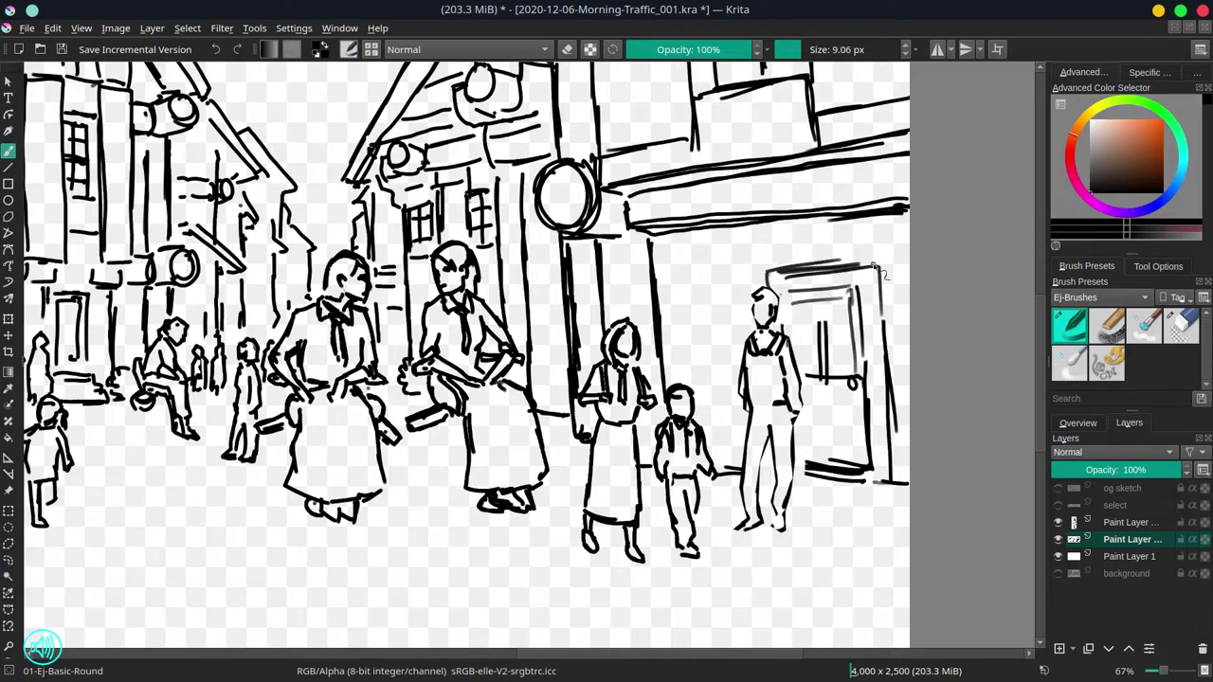
drag(794, 488, 869, 474)
drag(826, 393, 857, 457)
drag(798, 313, 843, 353)
drag(894, 379, 898, 458)
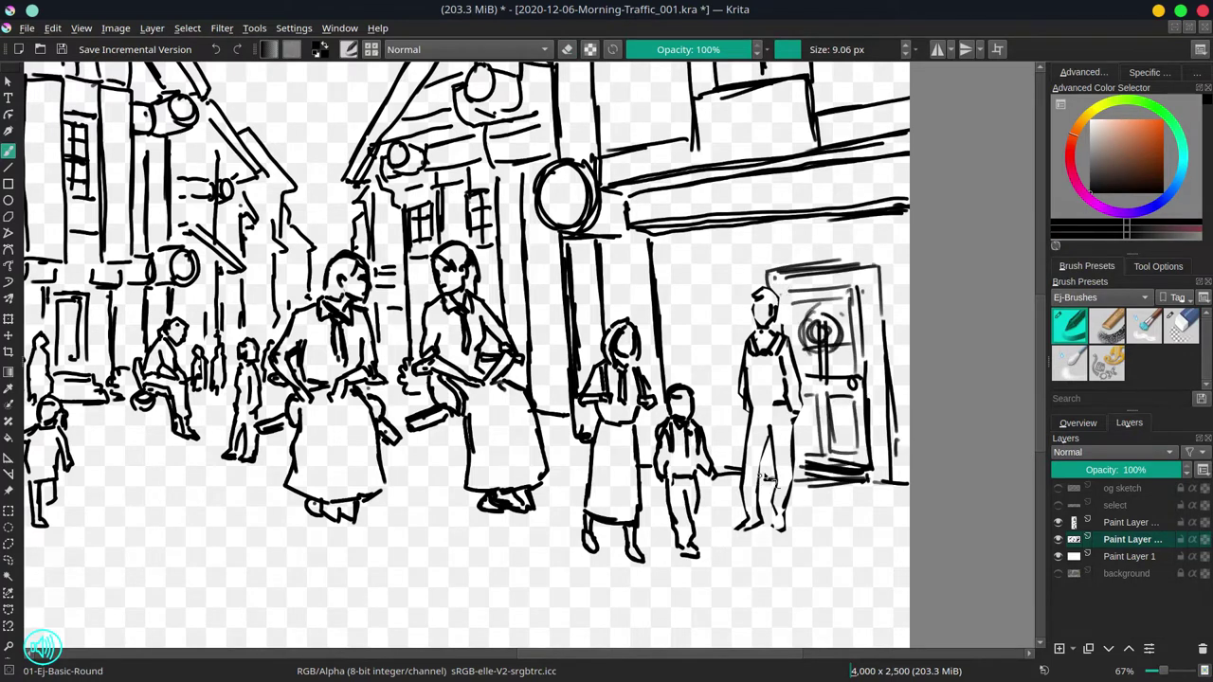
- Shrink the overall-clad man to stand shorter and merge him back into the line art
key(ctrl+t)
drag(807, 530, 837, 515)
key(Return)
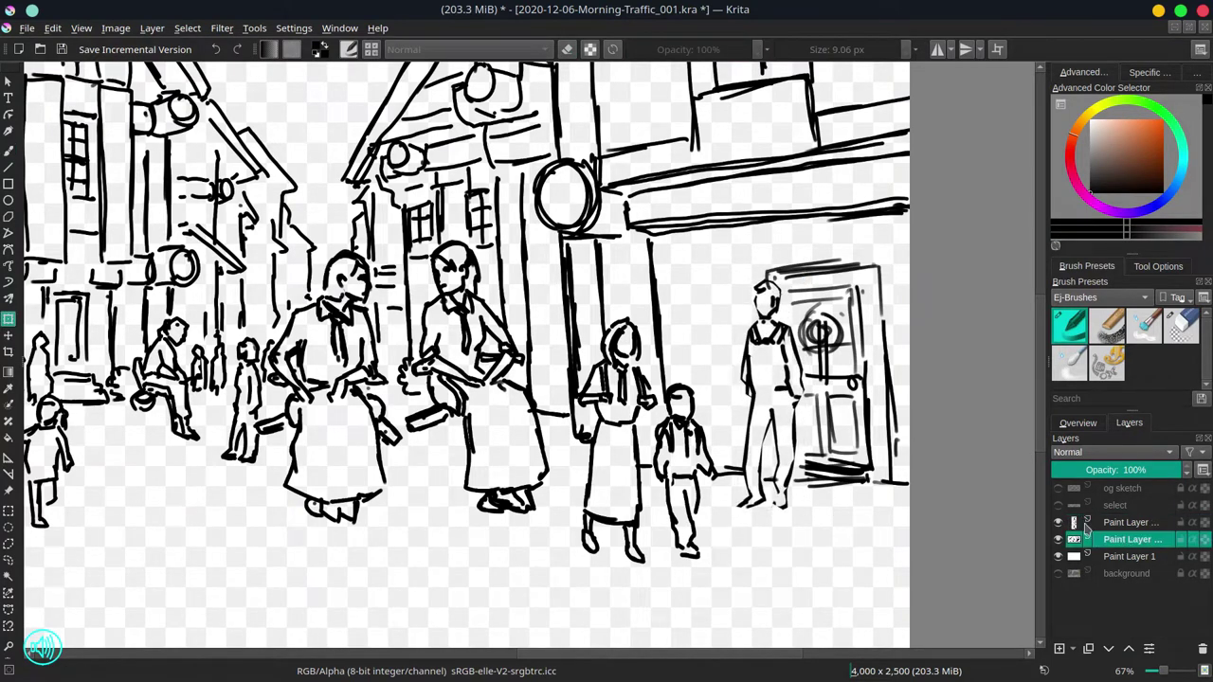
click(1087, 524)
key(/)
key(b)
key(ctrl+e)
- Show the silhouette layer again and add a new layer above it named 'sketch 2'
click(1057, 505)
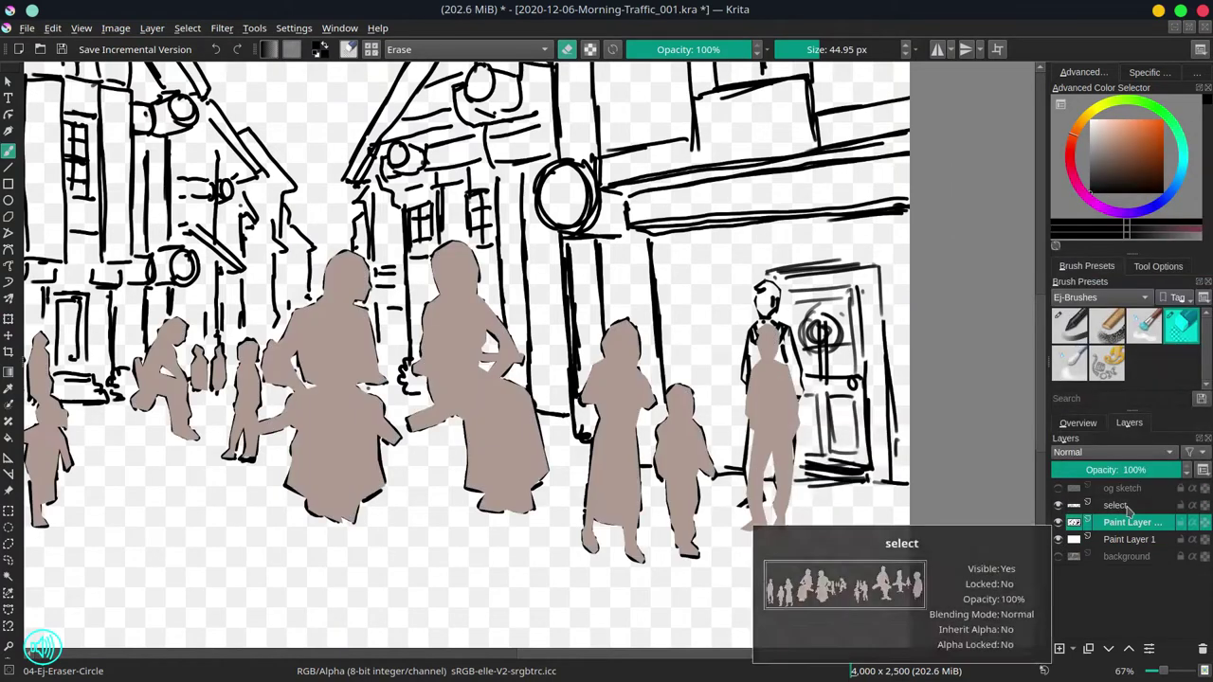
right_click(1127, 512)
click(1089, 500)
double_click(1115, 505)
text(sketch)
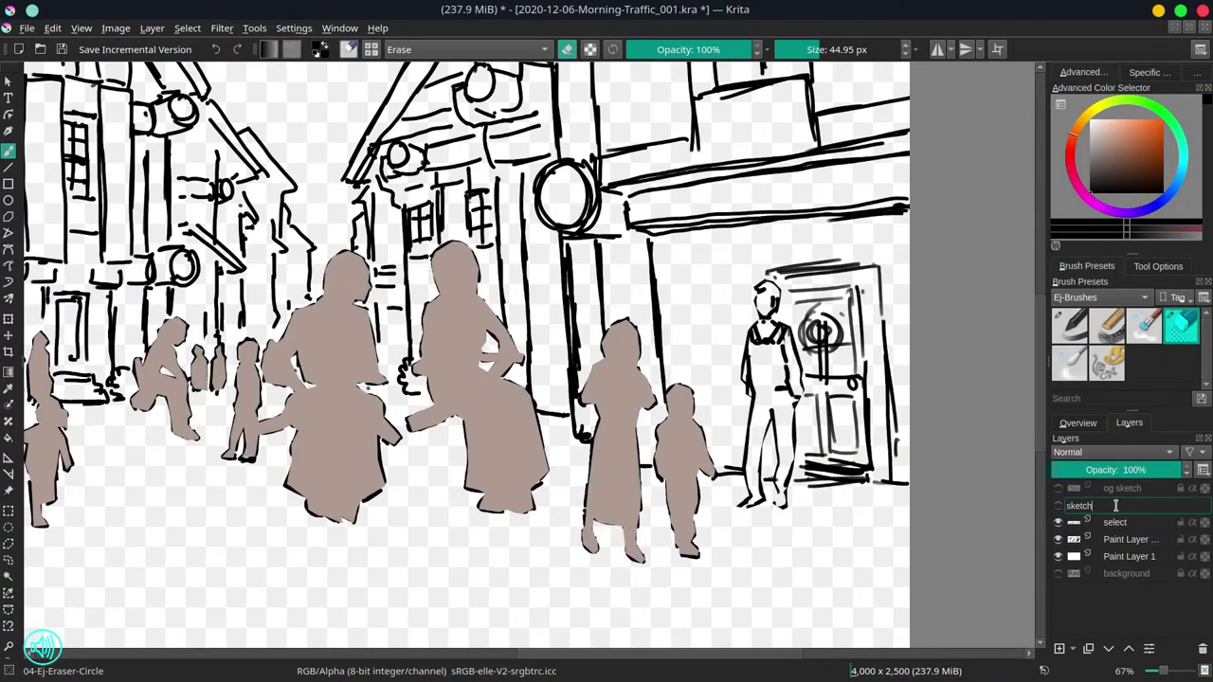
text( 2)
key(Return)
- Select and fill the overall-clad man's shape on the silhouette layer, then save
click(1115, 522)
key(2)
click(478, 541)
key(1)
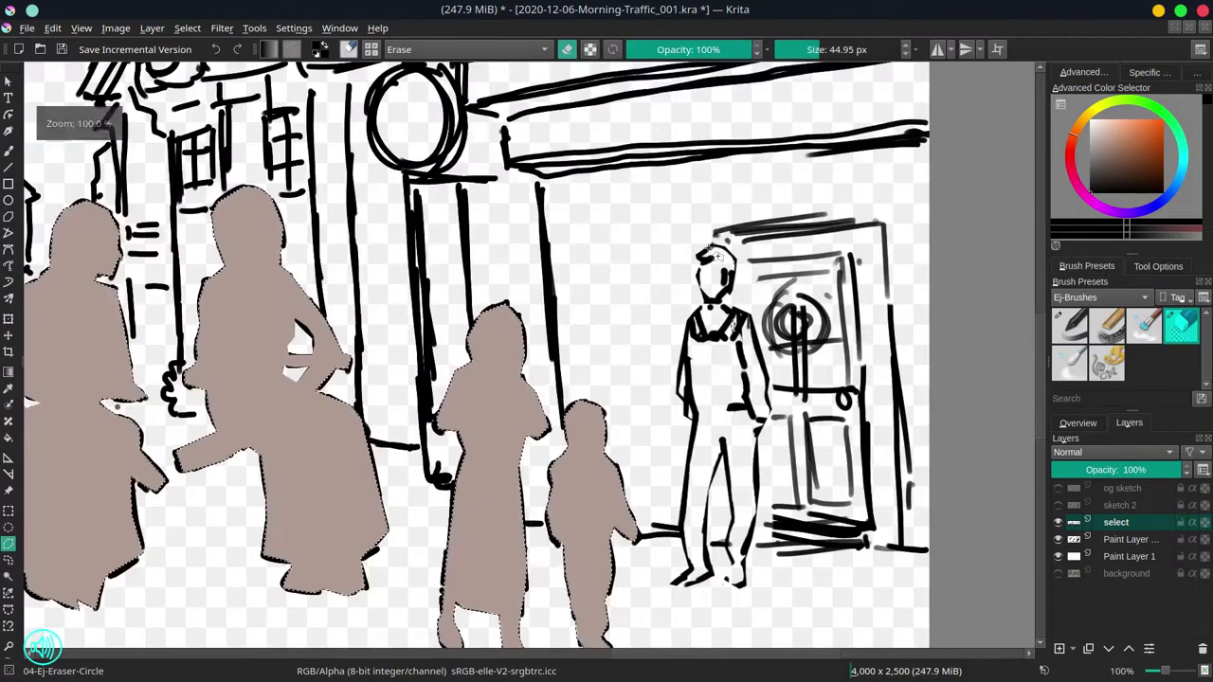
mouse_move(717, 256)
mouse_down()
mouse_move(690, 362)
mouse_move(703, 447)
mouse_move(695, 575)
mouse_move(721, 586)
mouse_move(738, 506)
mouse_move(734, 593)
mouse_move(755, 570)
mouse_move(780, 422)
mouse_move(720, 257)
mouse_up()
scroll(805, 403, down, 2)
key(f)
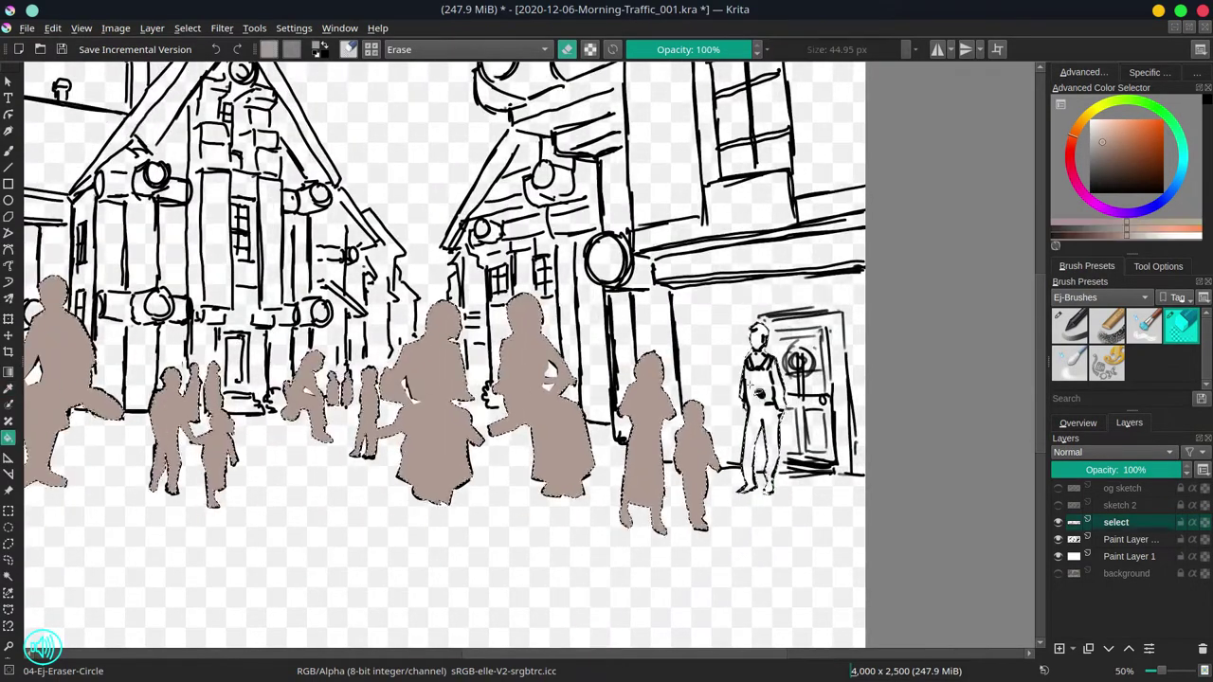
key(shift+BackSpace)
key(ctrl+s)
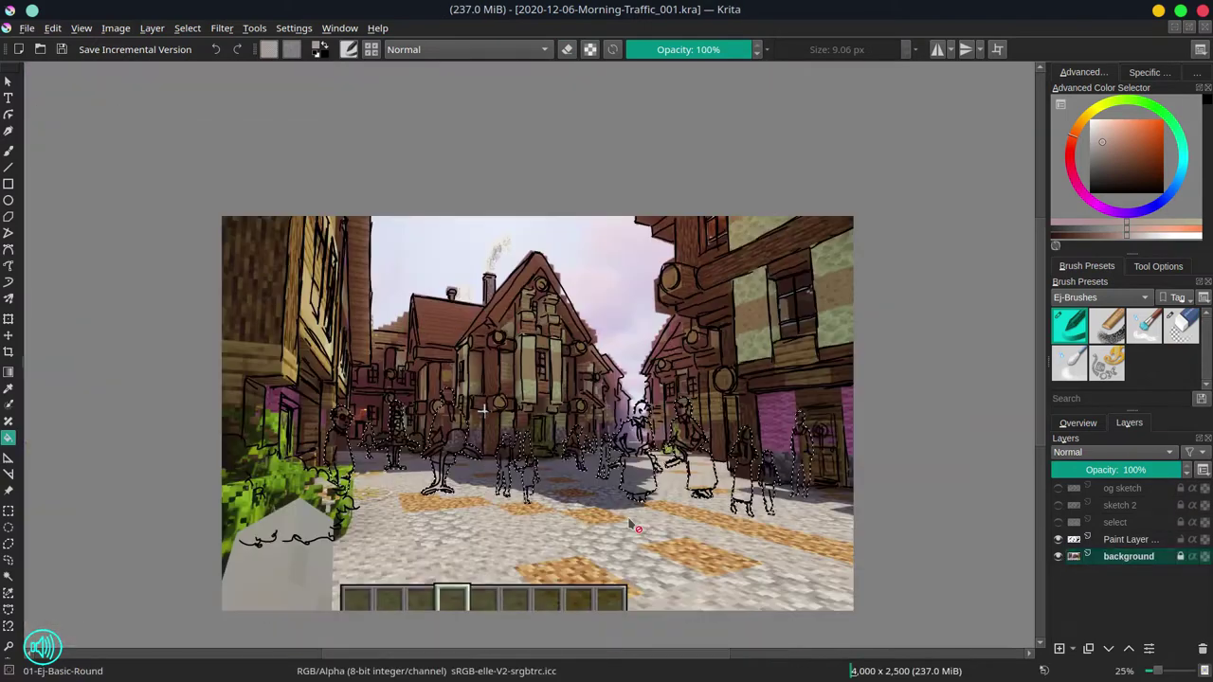
- Add a new paint layer at 82% opacity and paint figure shading in Multiply, then Color Dodge
key(Insert)
key(slash)
drag(1116, 470, 1090, 470)
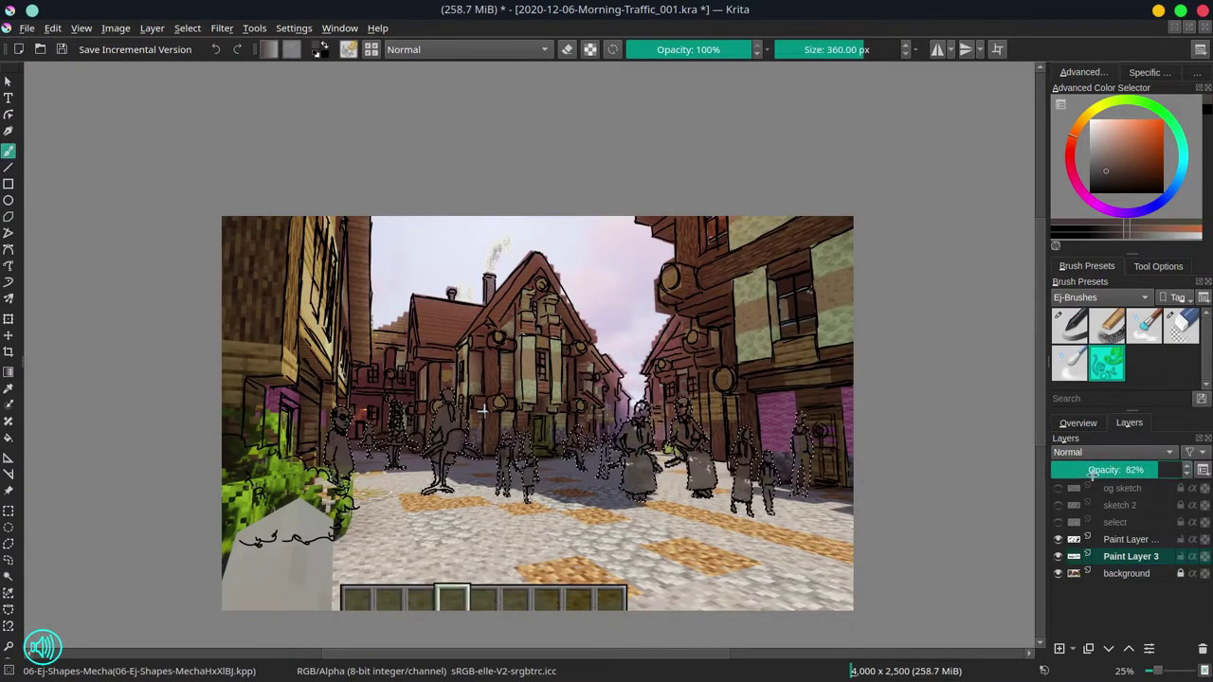
click(464, 50)
click(498, 84)
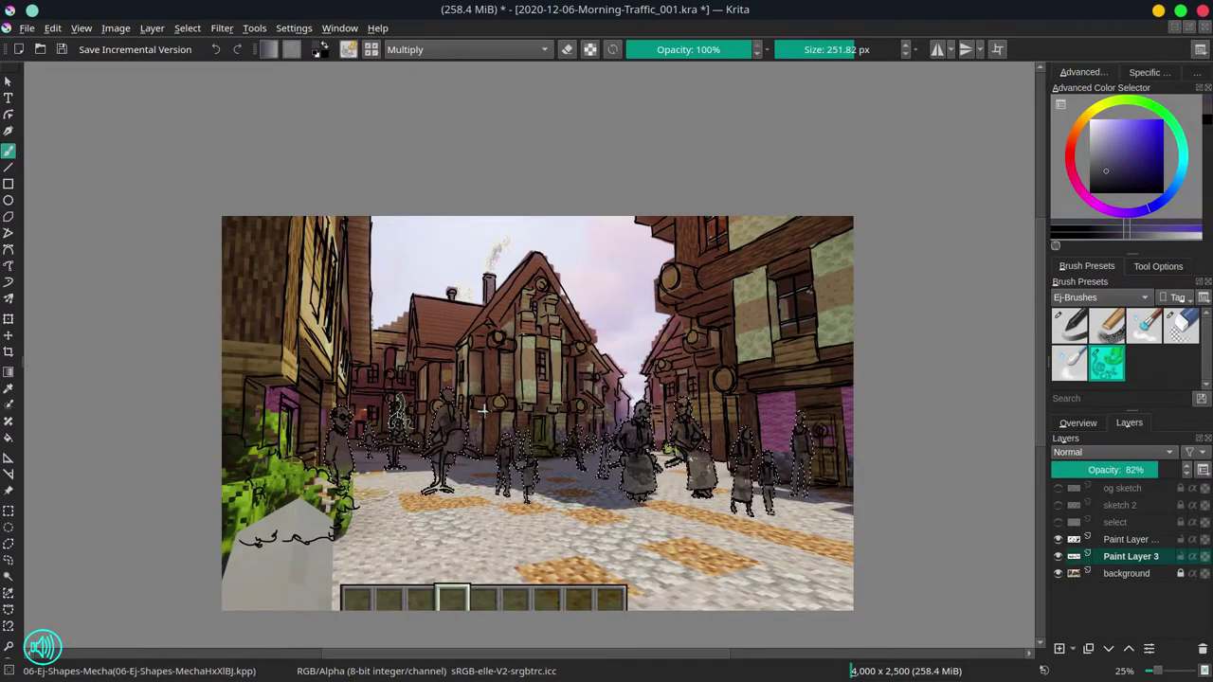
click(1059, 573)
click(464, 49)
click(498, 84)
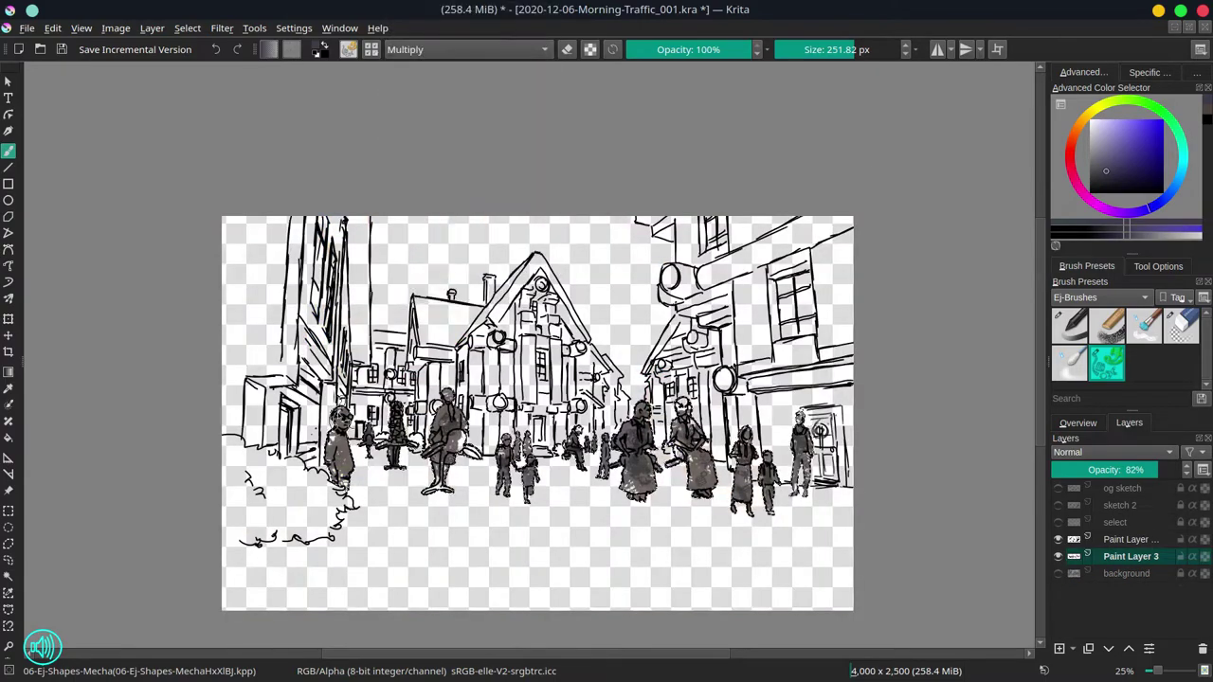
- In Normal mode, paint shadows on the lower-right cobblestones and a green bush bottom-left, then save a new version
click(464, 50)
click(465, 35)
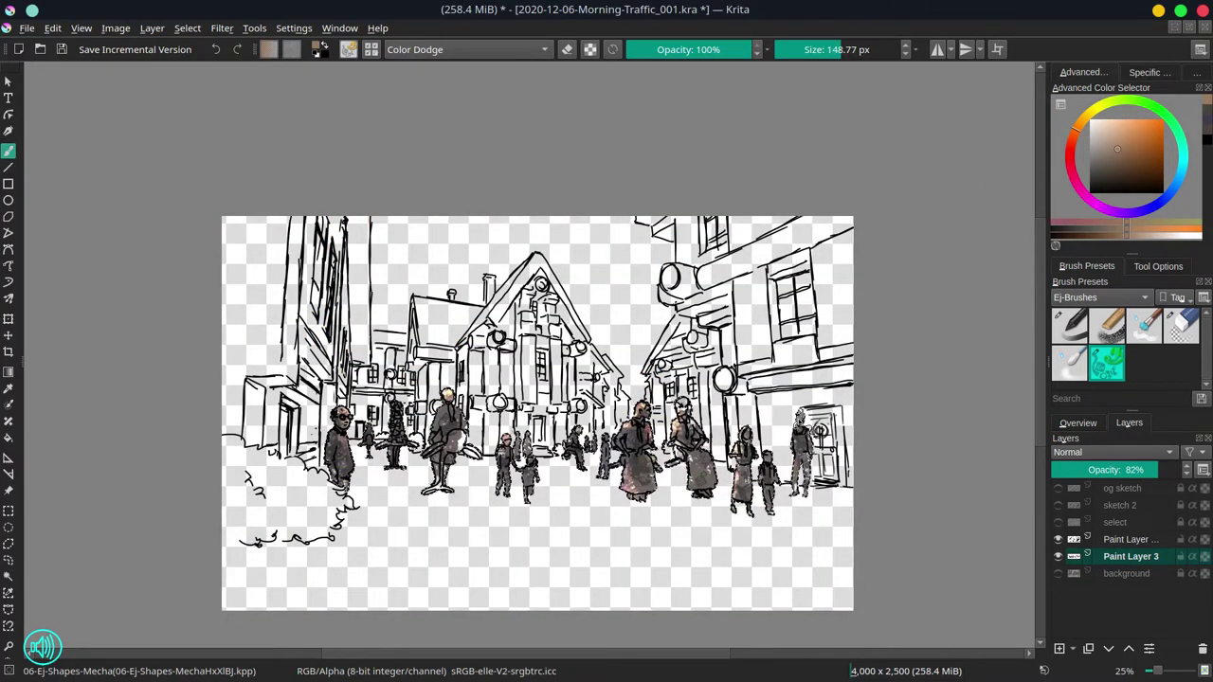
click(464, 50)
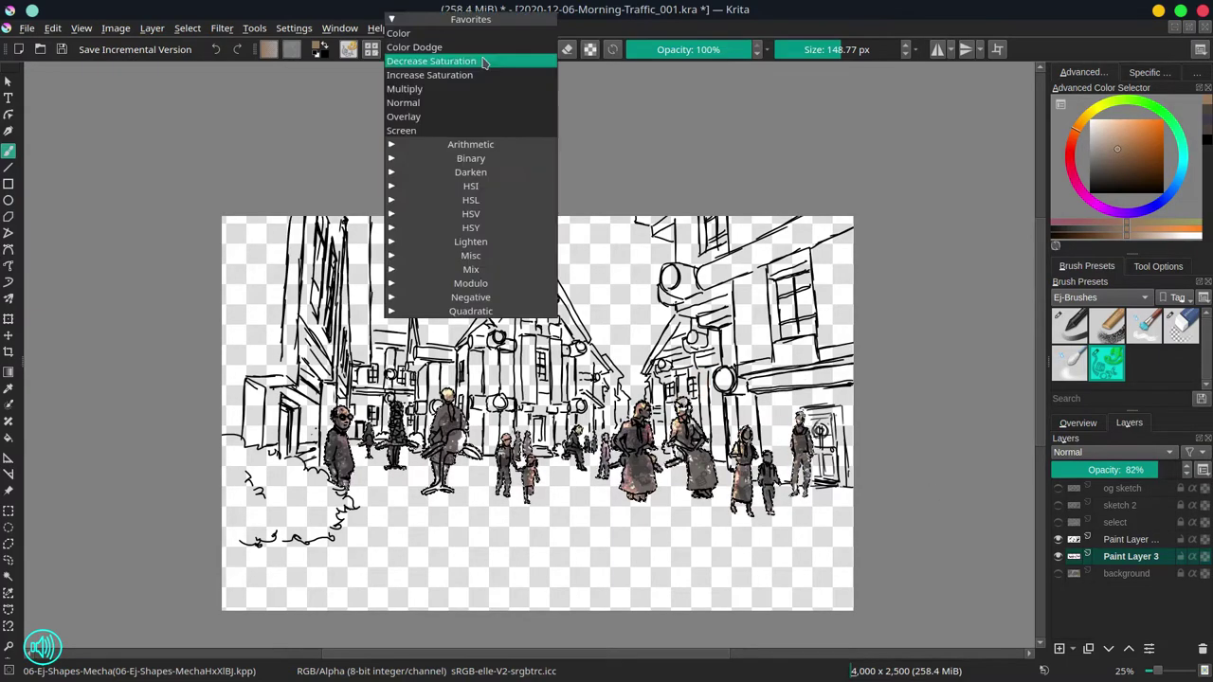
click(445, 57)
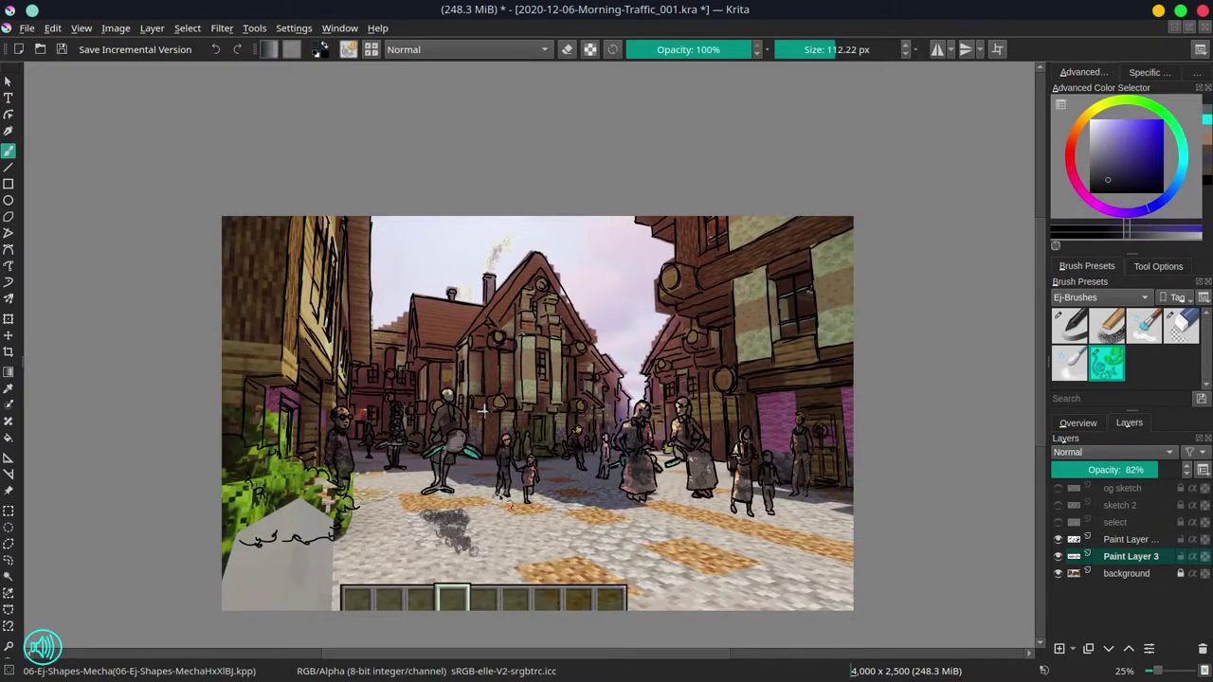
mouse_move(664, 552)
mouse_down()
mouse_move(716, 537)
mouse_move(820, 566)
mouse_up()
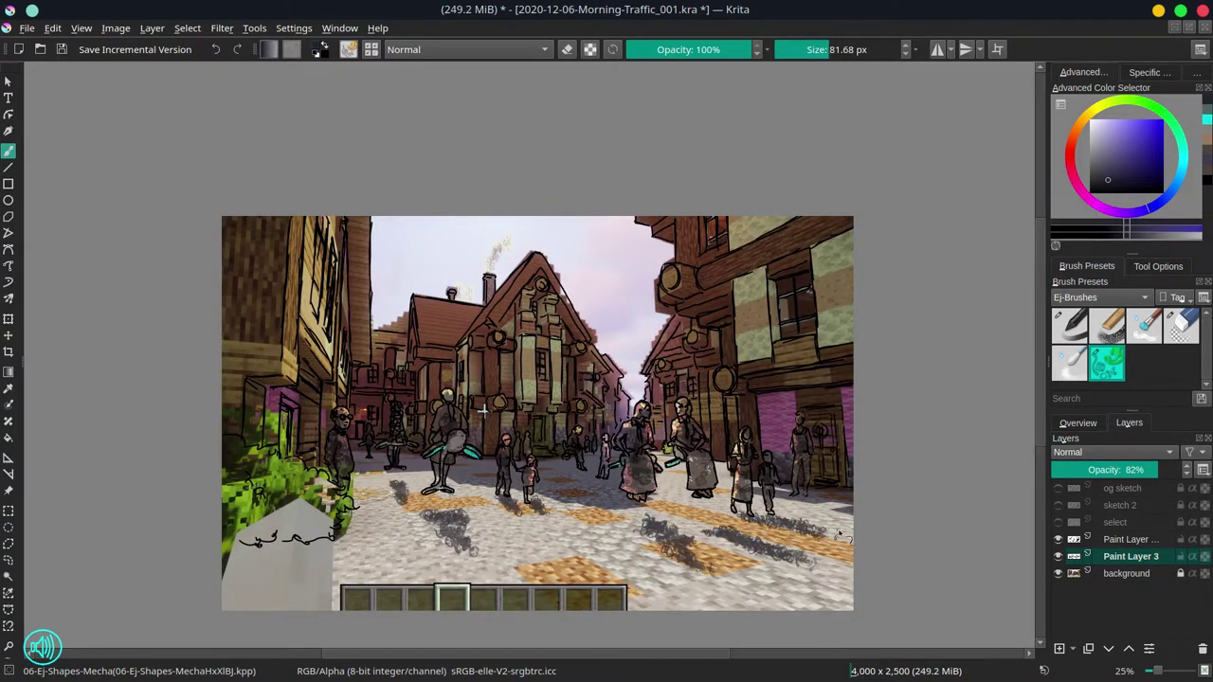
drag(232, 587, 336, 531)
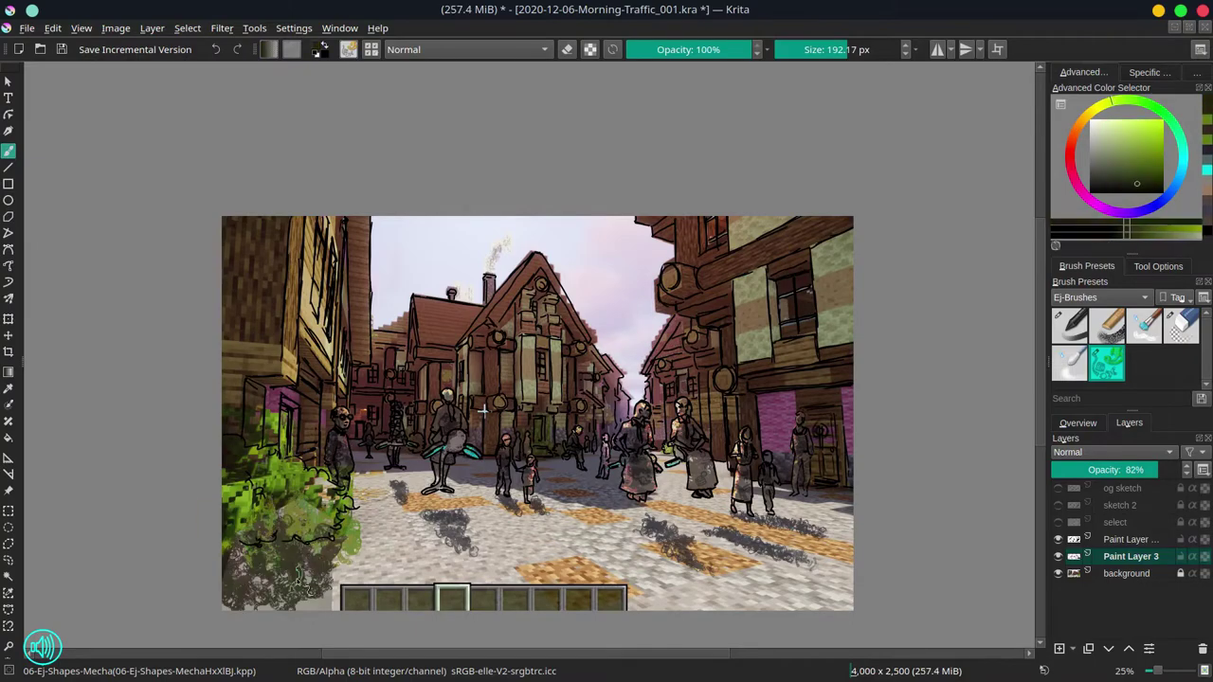
click(60, 50)
- Try a Hue/Saturation change on the inverted background, then cancel it and undo the inversion
key(Page_Down)
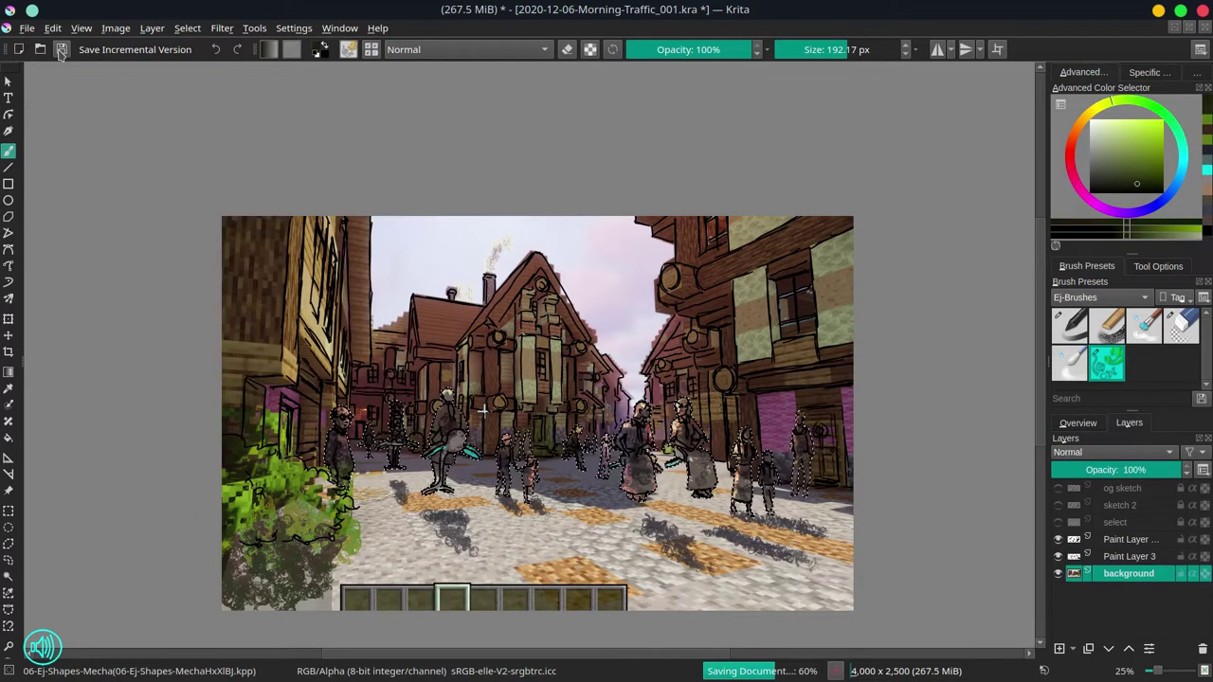
key(ctrl+shift+i)
key(ctrl+u)
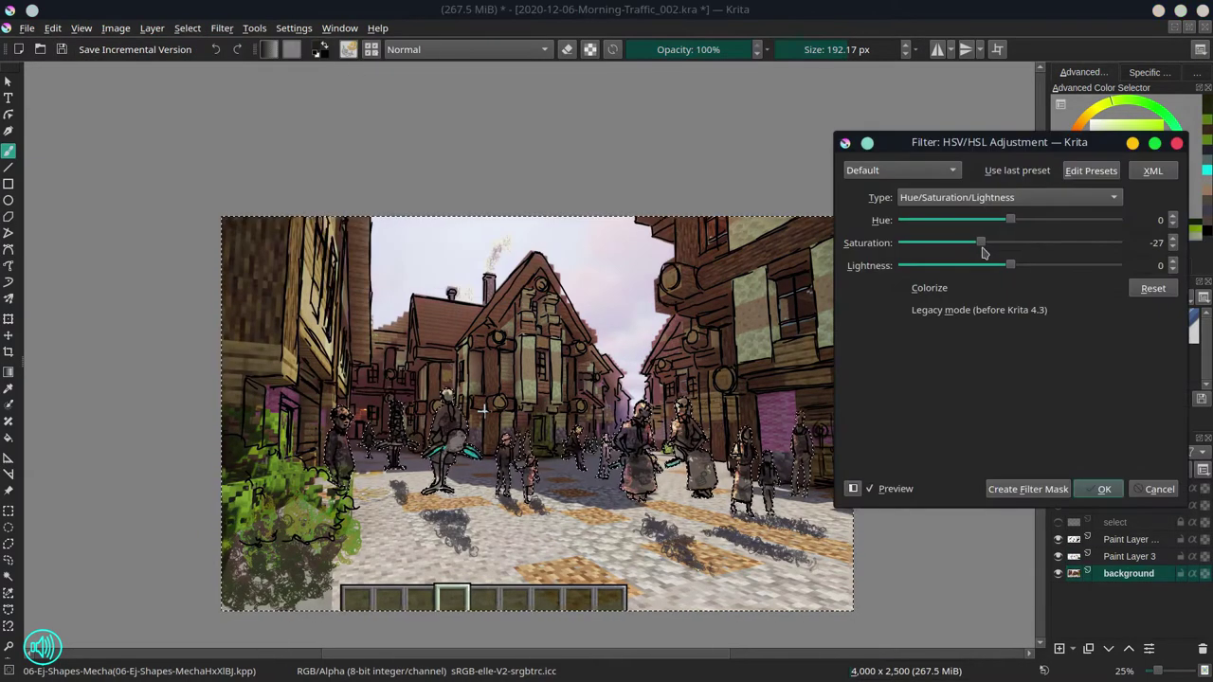
mouse_move(1010, 242)
mouse_down()
mouse_move(1050, 242)
mouse_move(1016, 243)
mouse_up()
click(1159, 489)
click(216, 49)
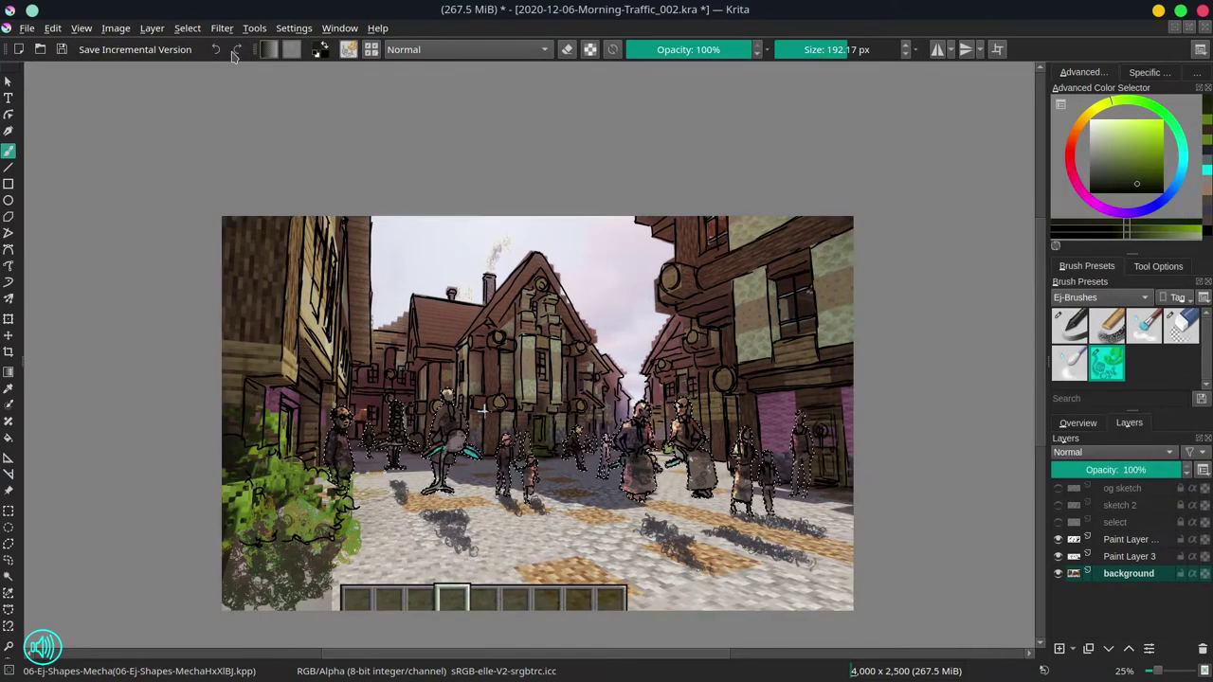
key(Page_Up)
key(ctrl+u)
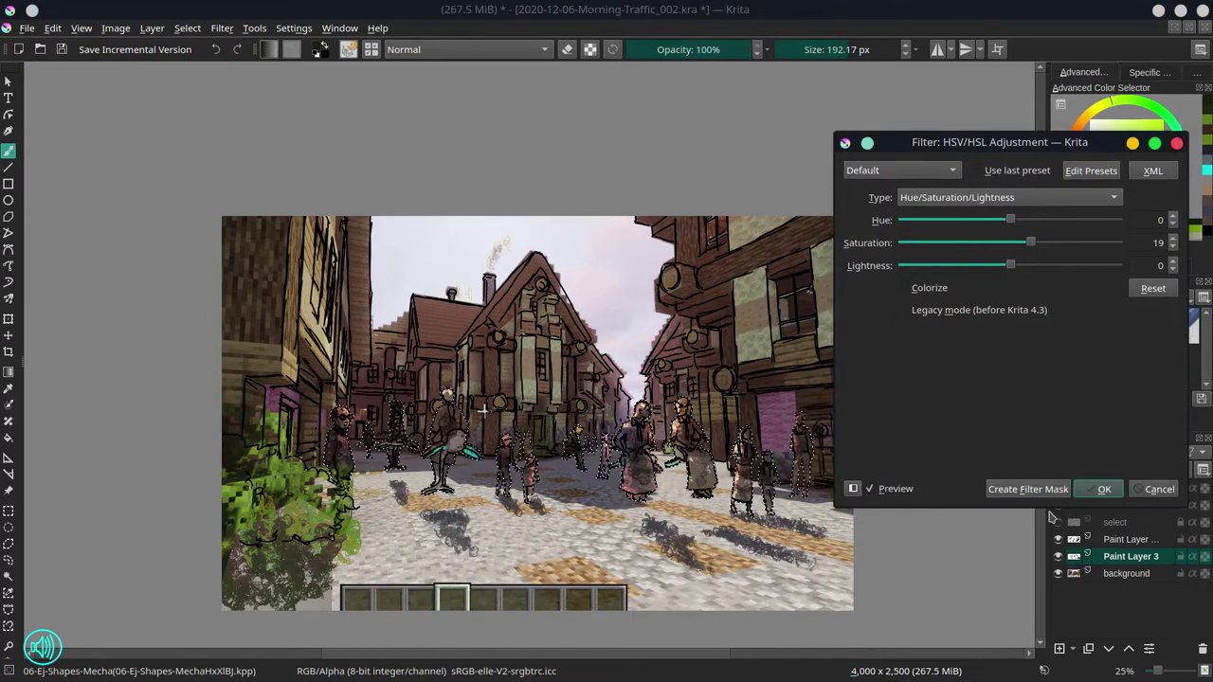
key(Escape)
key(minus)
- Clear the figure selection and select the sky, storing it on its own selection layer
click(62, 49)
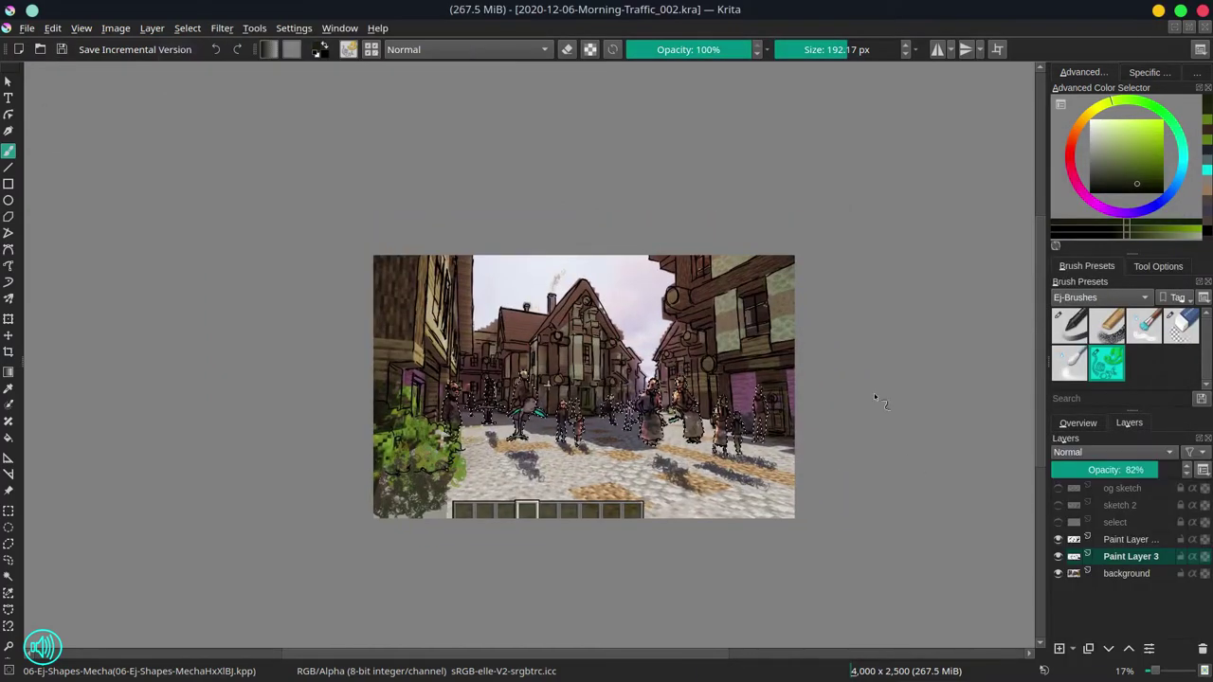
key(ctrl+shift+a)
key(plus)
key(plus)
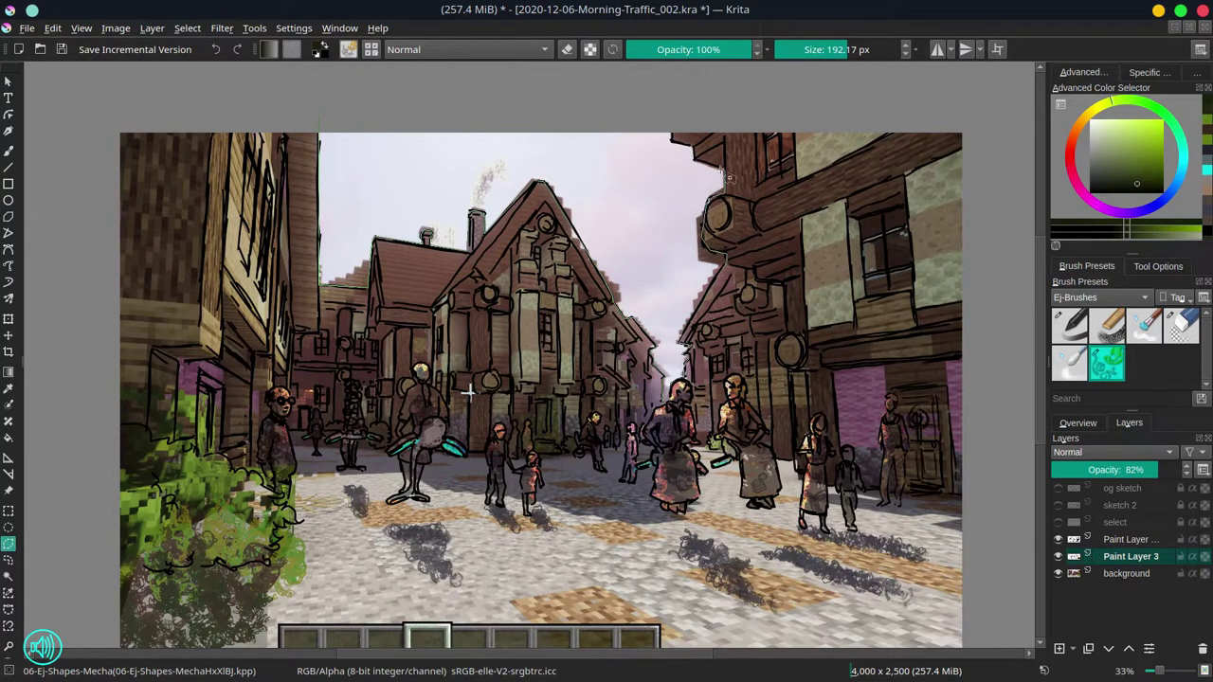
click(686, 146)
key(Insert)
key(f)
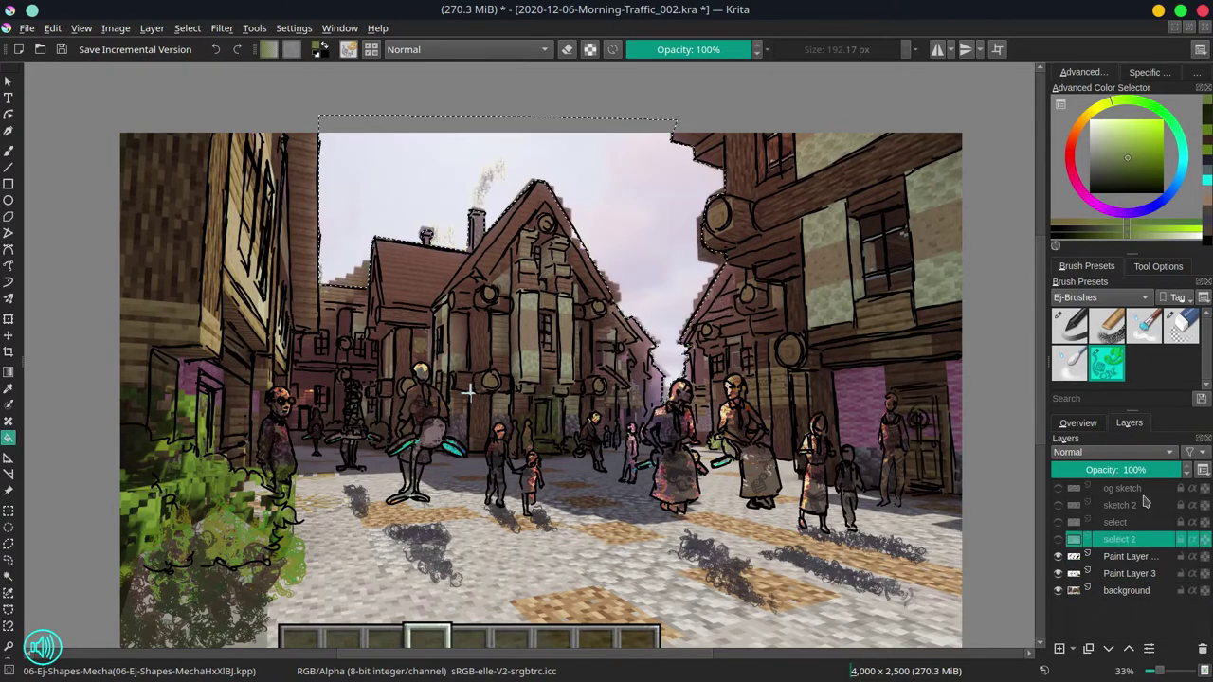
- Group the sketch and selection layers into a hidden 'og' group and save
click(1133, 539)
key(ctrl+s)
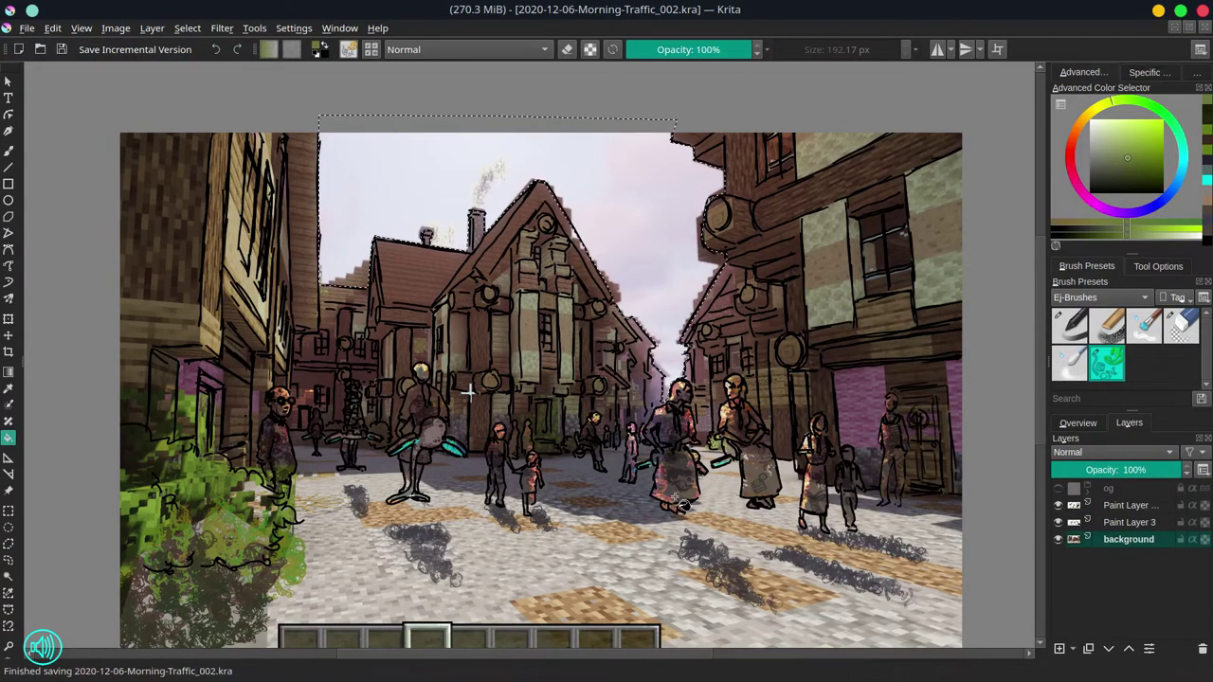
key(minus)
- With a much larger brush, paint teal and light-blue strokes across the selected sky
key(b)
drag(407, 218, 492, 389)
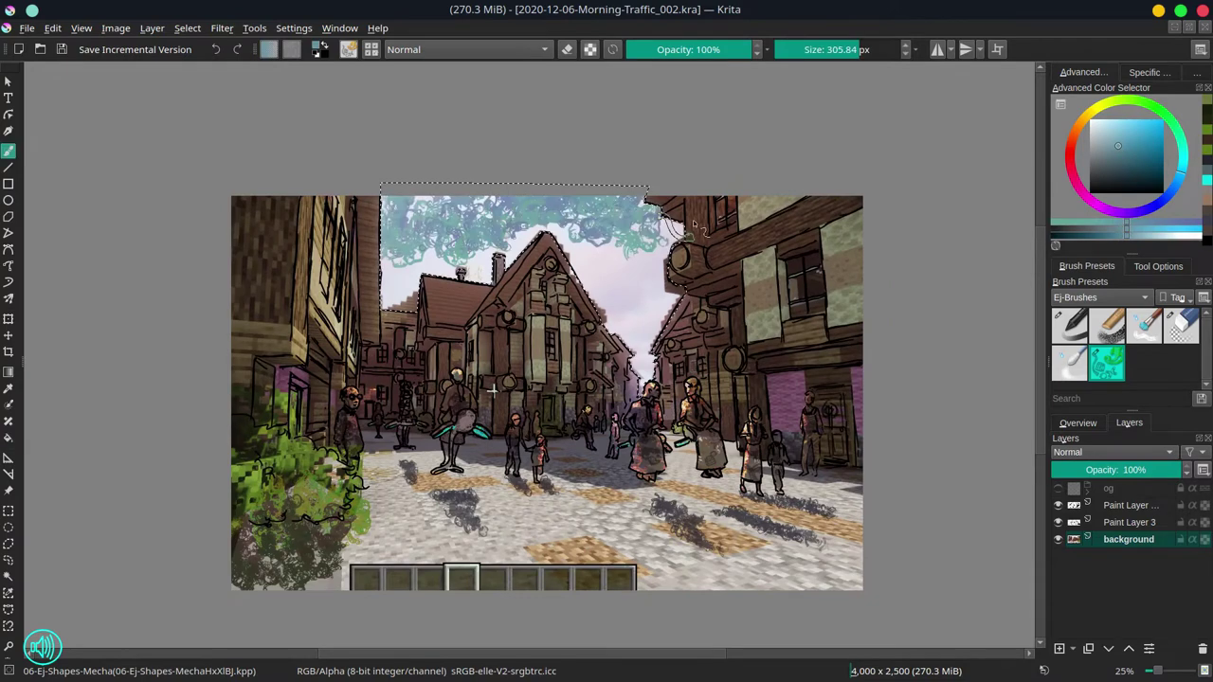
mouse_move(492, 285)
mouse_down()
mouse_move(568, 237)
mouse_move(664, 284)
mouse_up()
click(1109, 139)
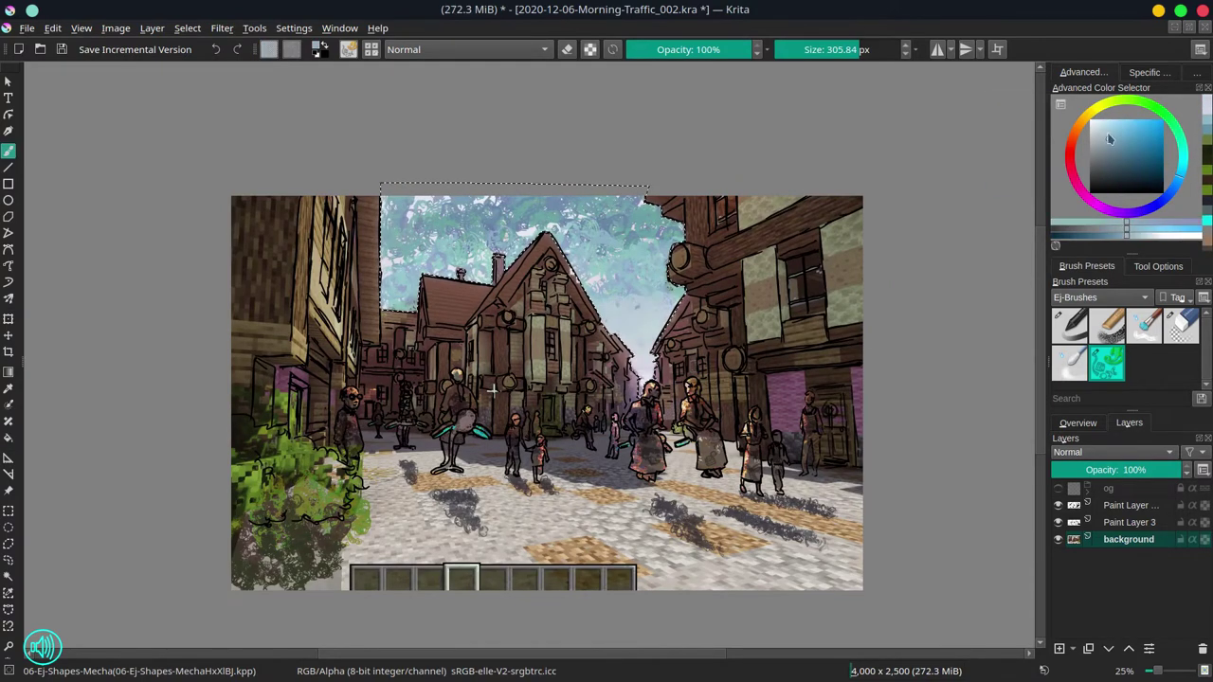
click(1118, 147)
click(1077, 423)
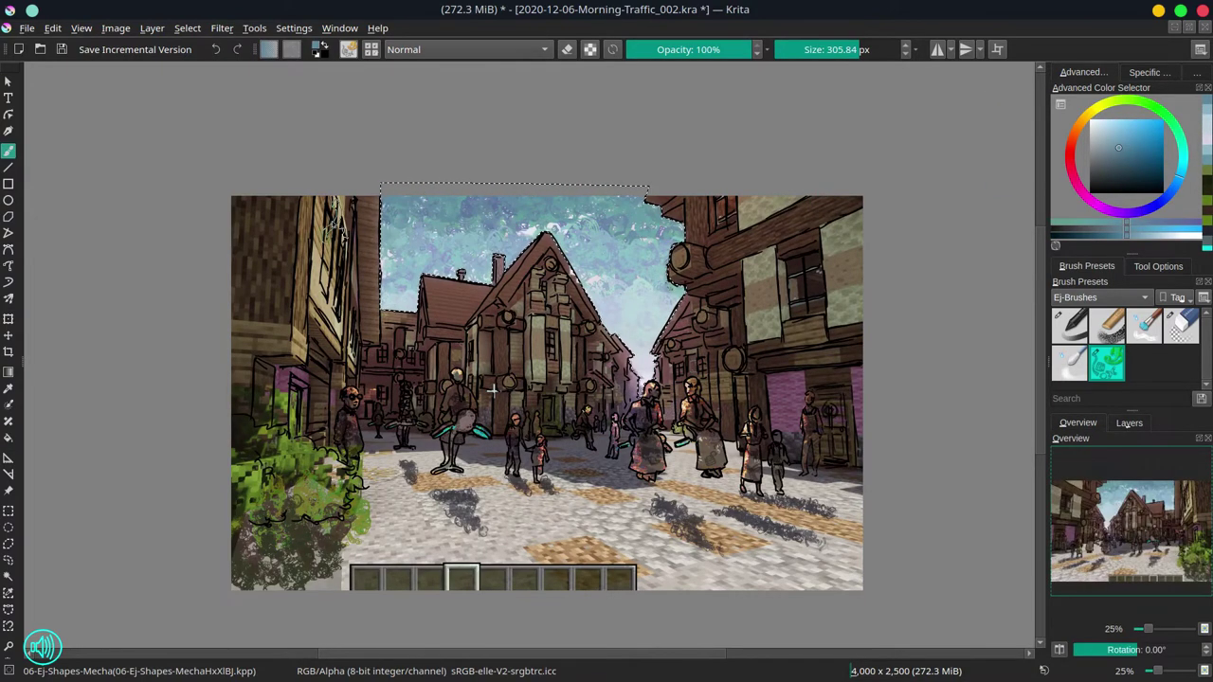
- Deselect, save as version 003, and soften the sky into light clouds with Blender-Textured-Soft
click(134, 49)
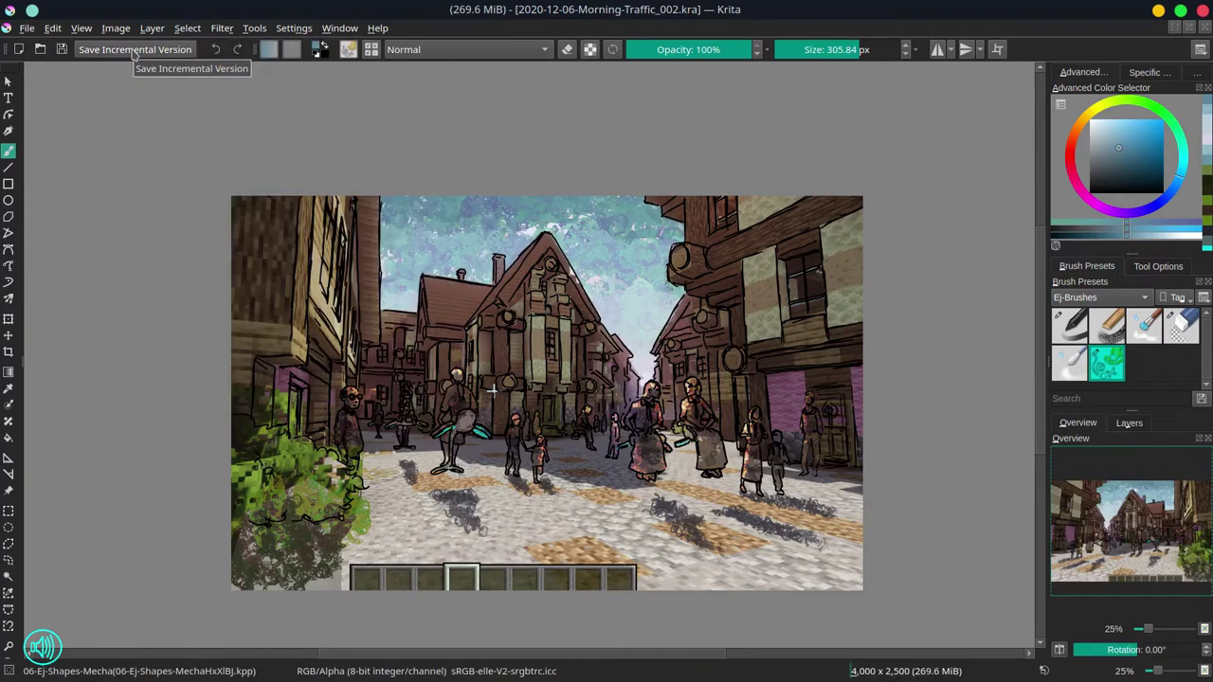
click(1129, 423)
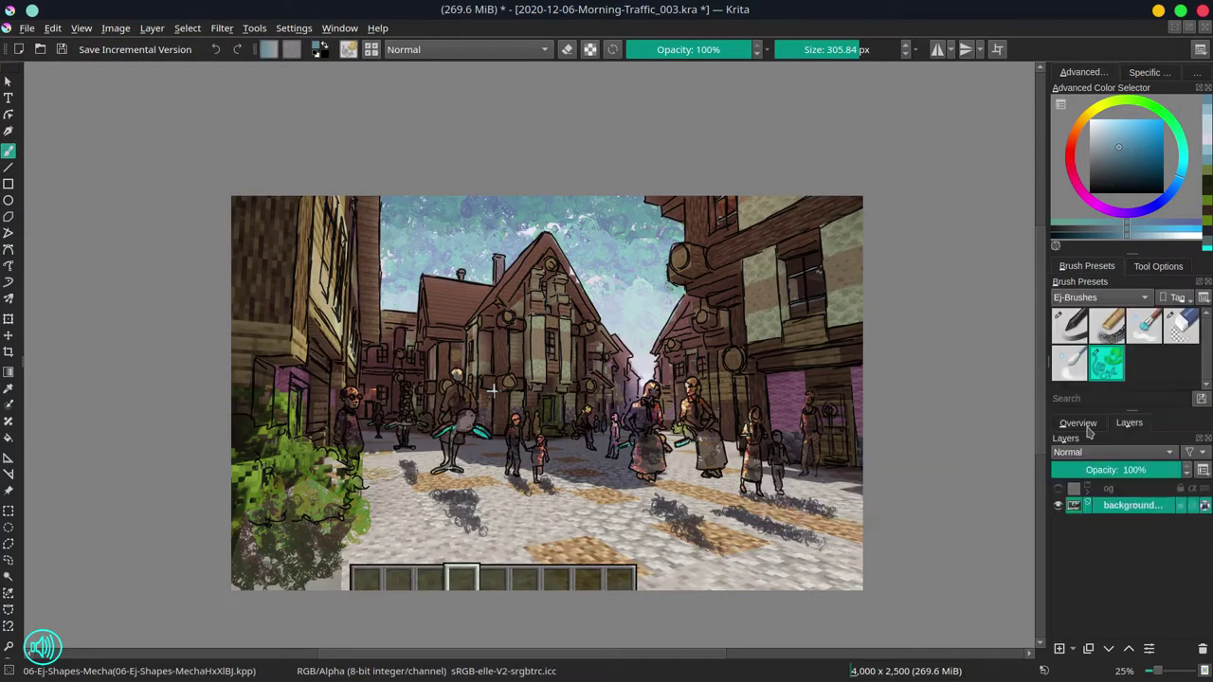
click(1077, 422)
click(1144, 325)
mouse_move(417, 214)
mouse_down()
mouse_move(487, 219)
mouse_move(653, 236)
mouse_move(576, 218)
mouse_move(448, 237)
mouse_move(396, 256)
mouse_move(409, 297)
mouse_move(444, 253)
mouse_up()
mouse_move(535, 236)
mouse_down()
mouse_move(646, 246)
mouse_move(602, 281)
mouse_move(669, 289)
mouse_up()
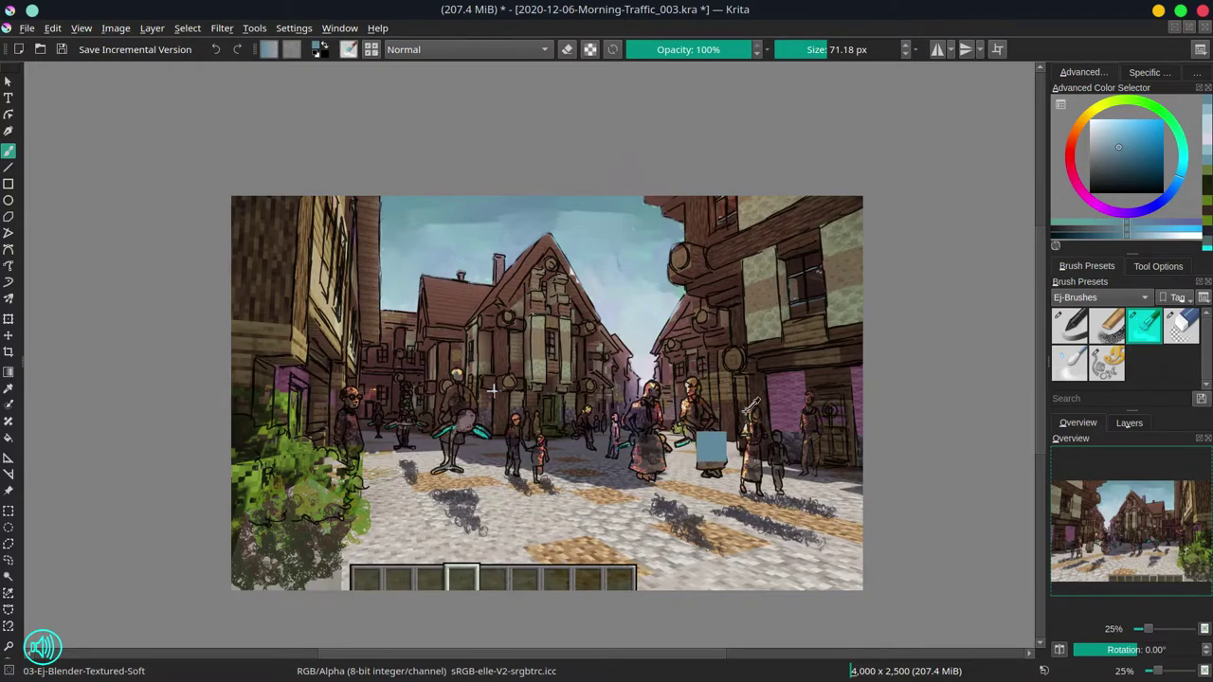
- Darken the left building's upper window frames with Chalk-Grainy in Multiply, then reset to Normal and save
key(slash)
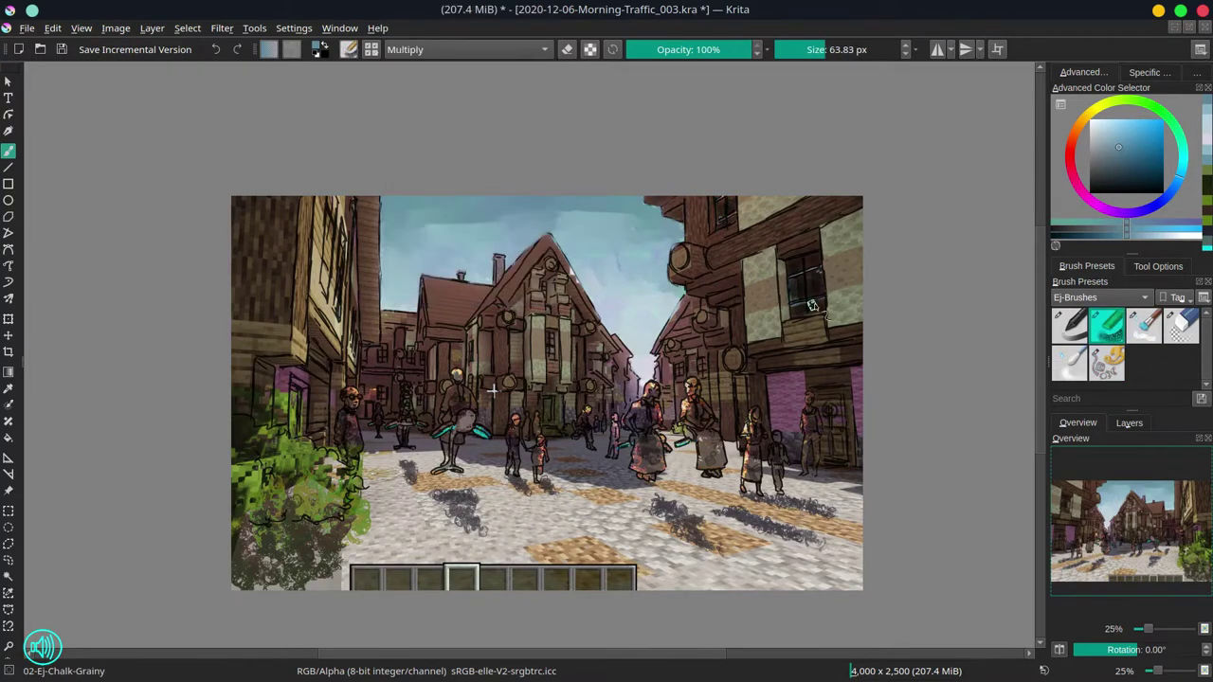
drag(328, 201, 332, 286)
shift+drag(301, 396, 327, 391)
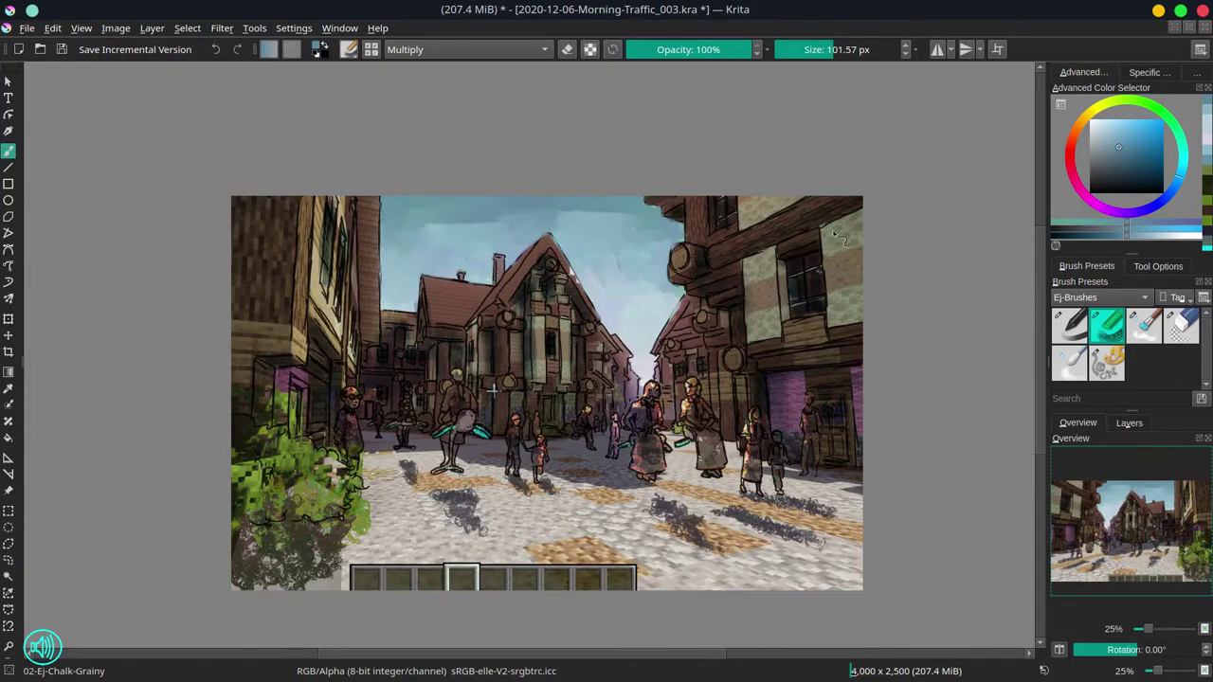
shift+drag(787, 352, 758, 359)
click(464, 50)
click(465, 101)
key(ctrl+s)
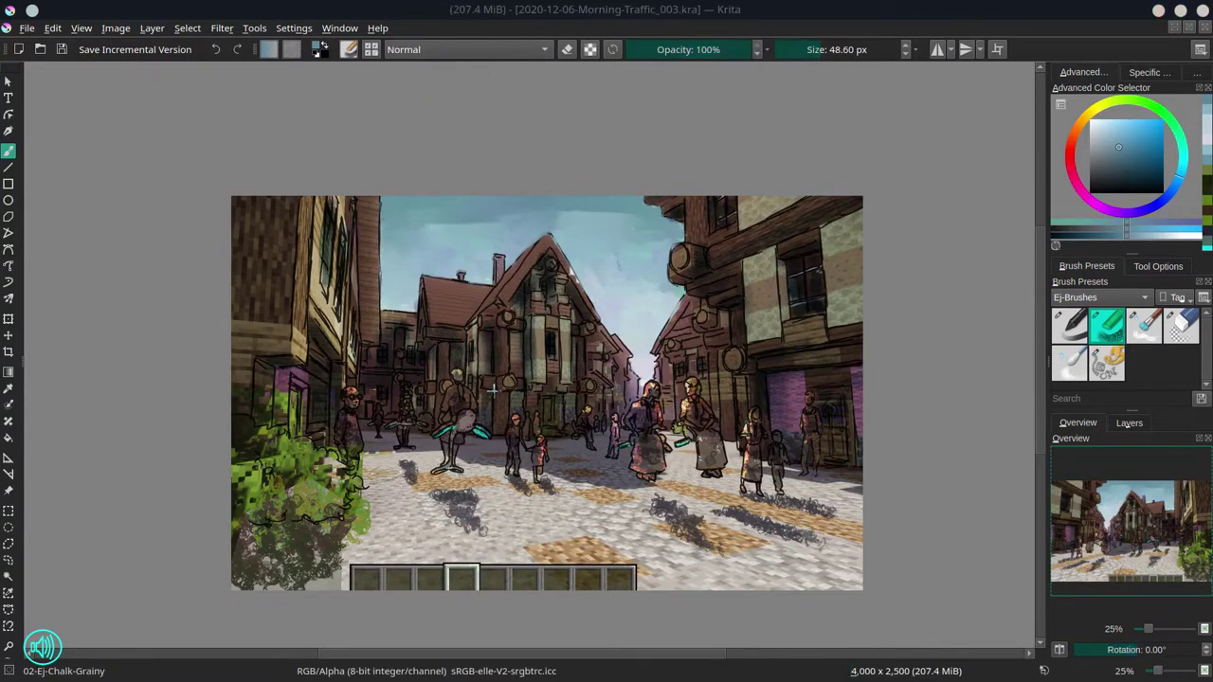
- Smooth a mark near the roof, darken the right building's wall and central roof with chalk
key(period)
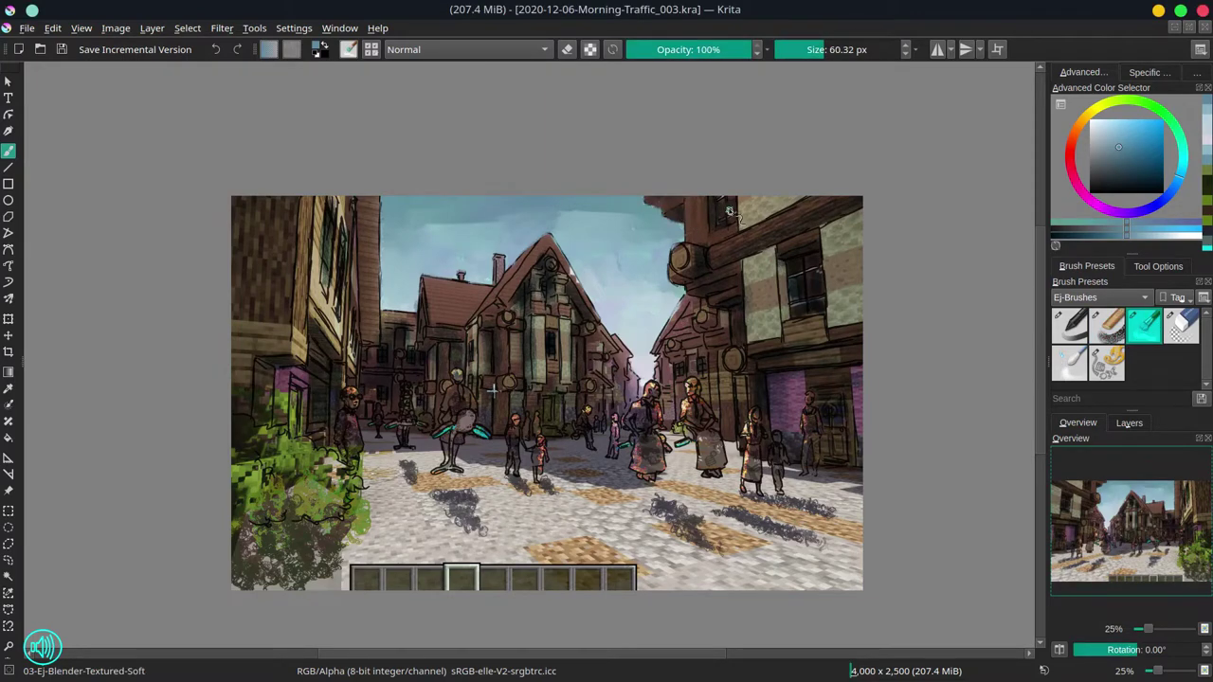
shift+drag(492, 389, 479, 388)
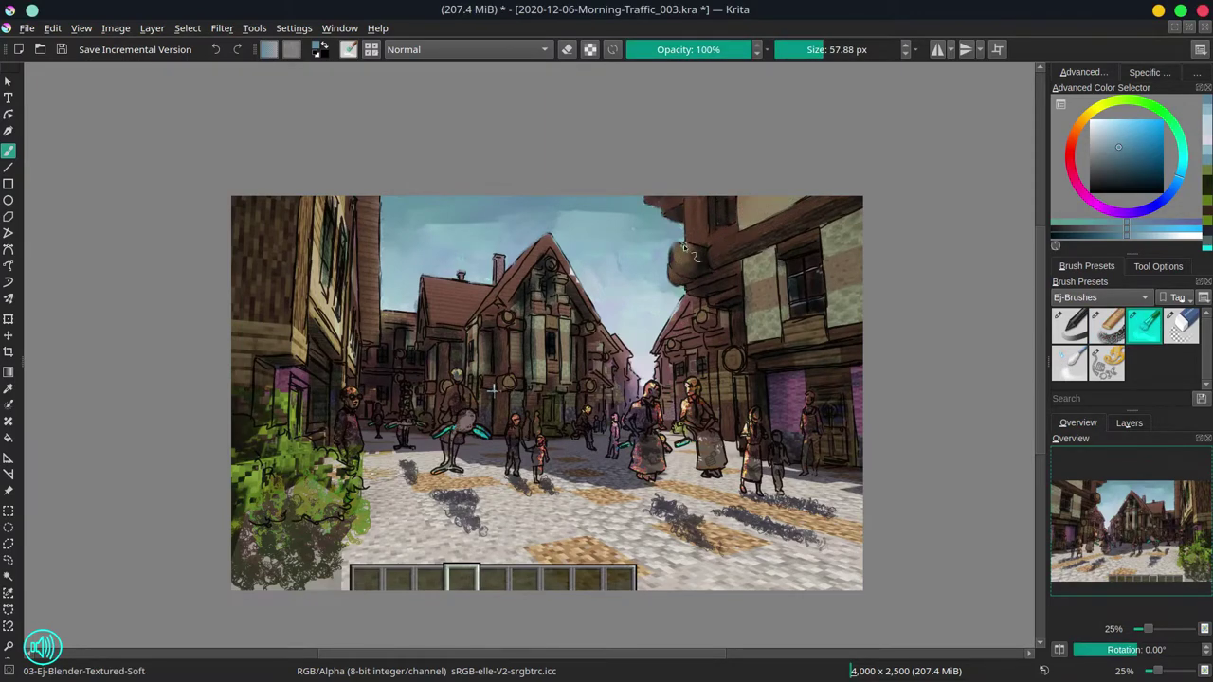
key(comma)
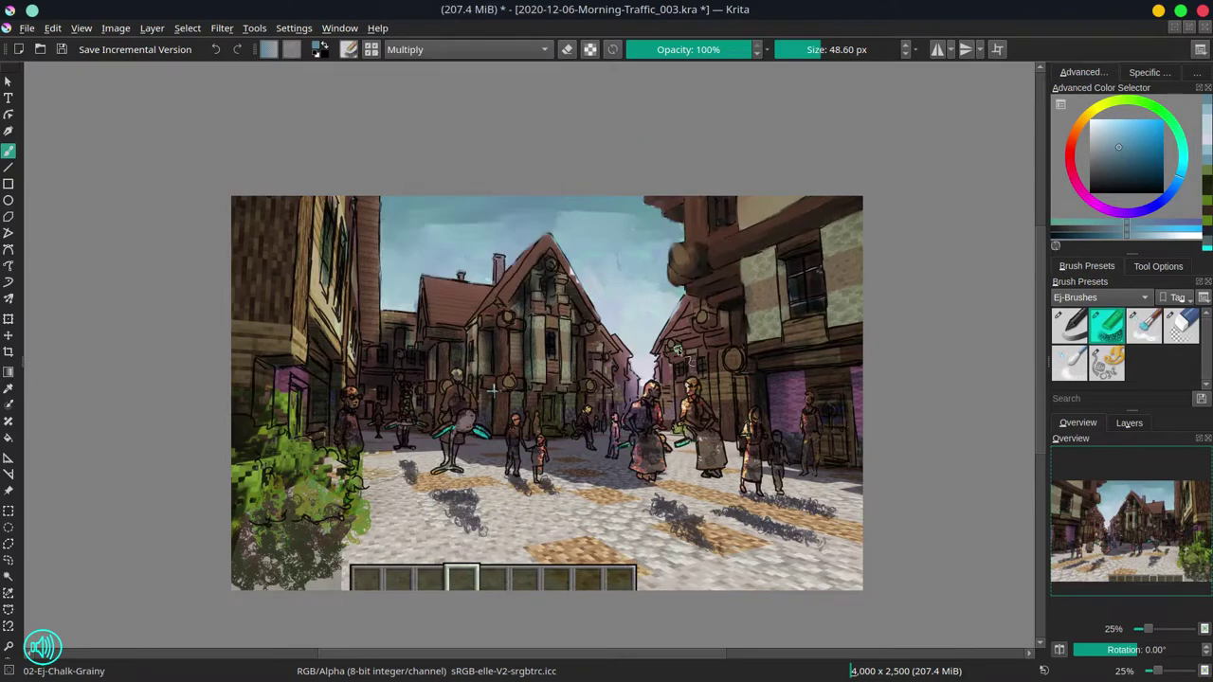
mouse_move(680, 346)
mouse_down()
mouse_move(675, 408)
mouse_move(732, 357)
mouse_up()
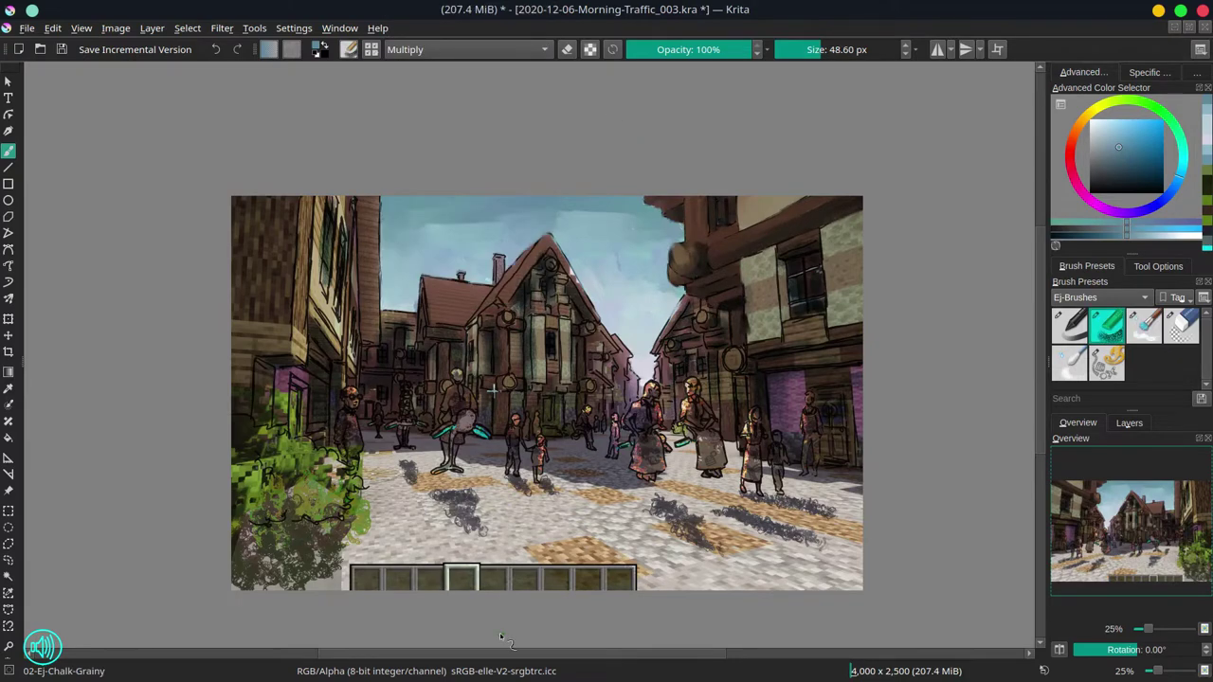
key(ctrl+s)
key(period)
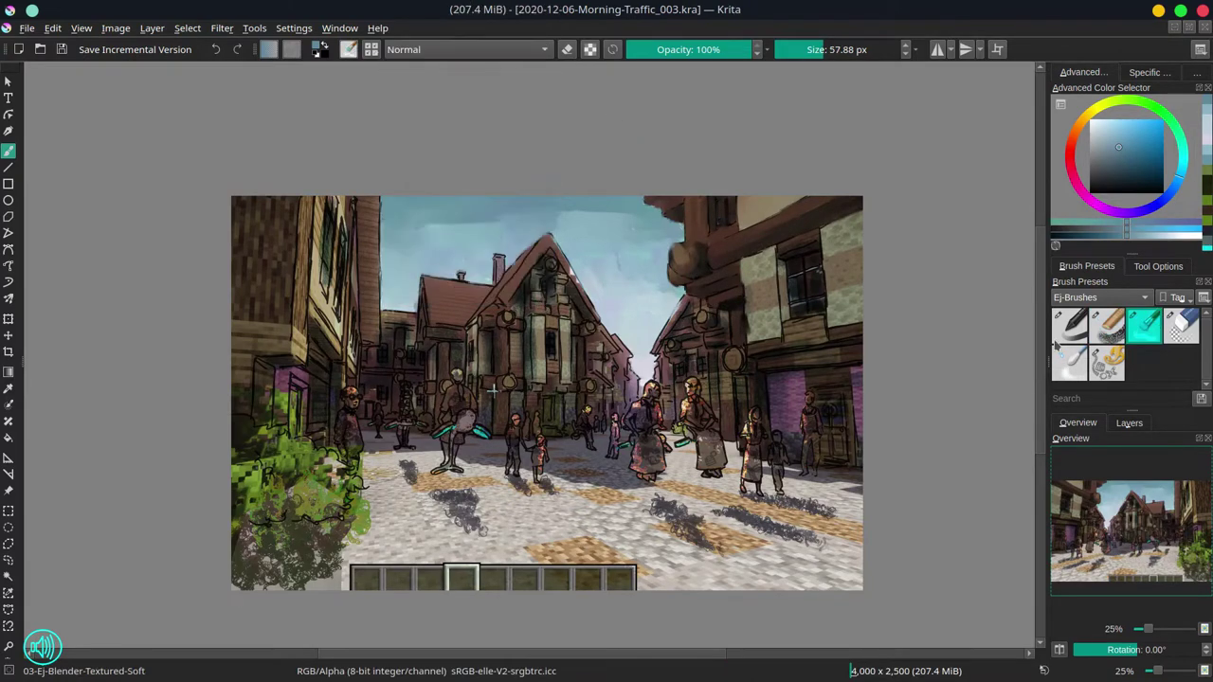
key(comma)
shift+drag(491, 388, 502, 388)
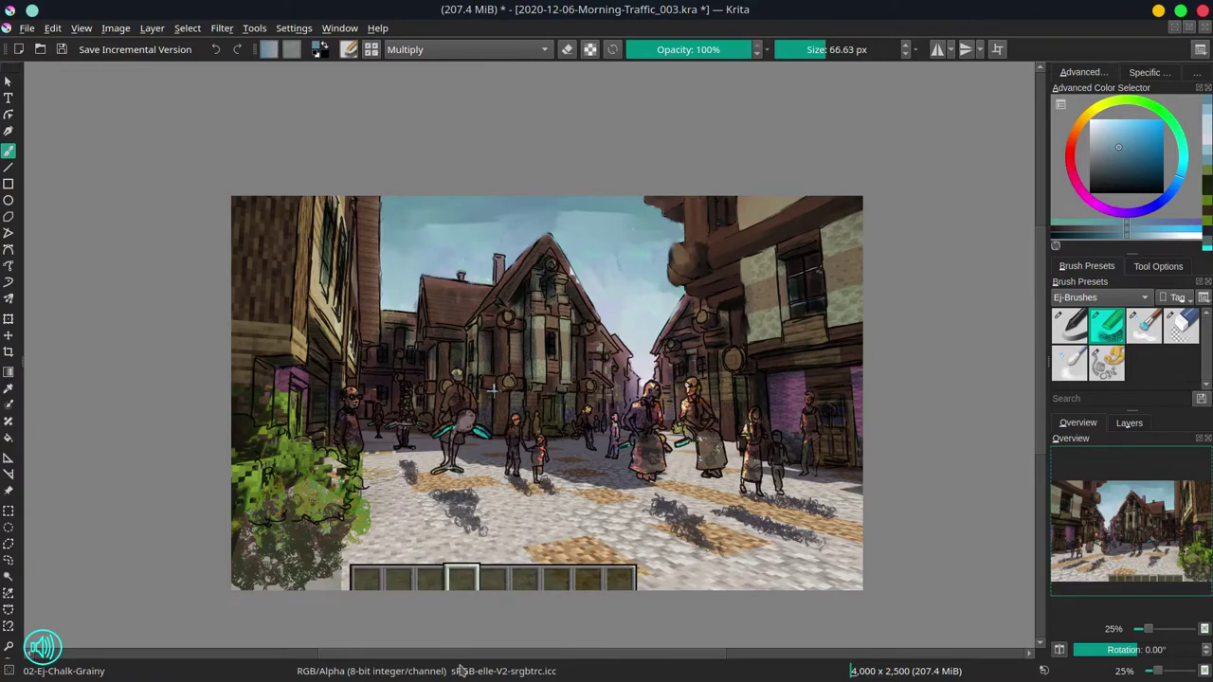
- Load the 'select' layer's figure shapes as a selection and save
click(1129, 422)
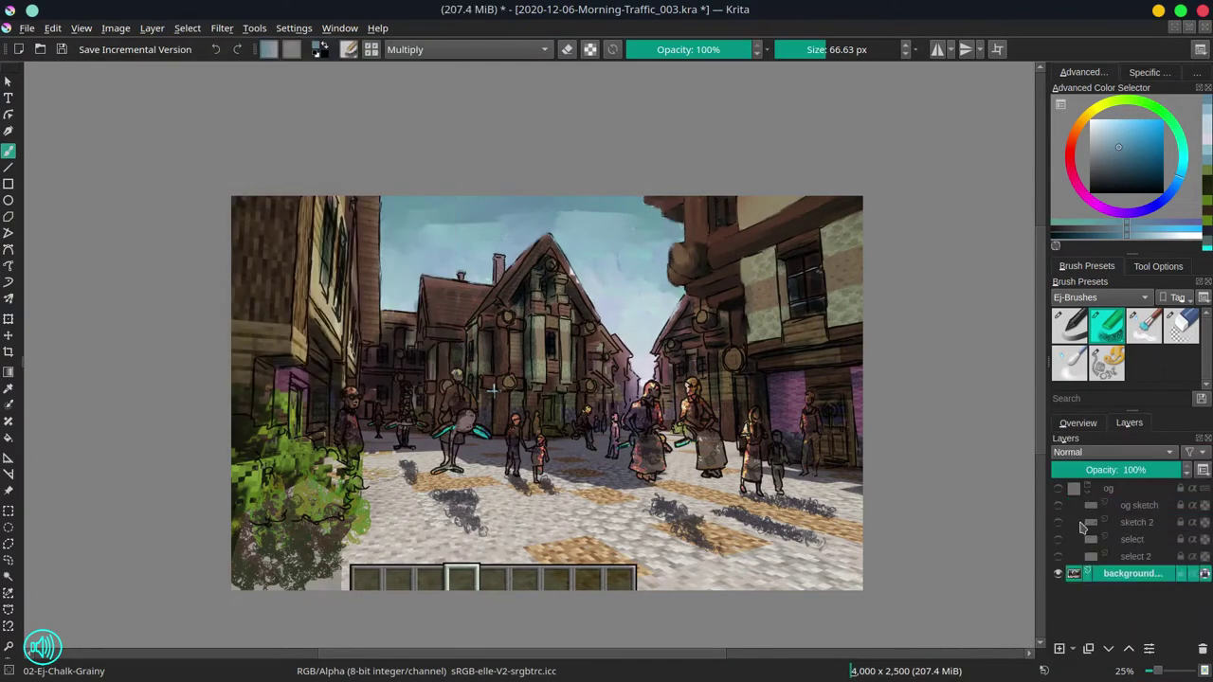
click(1058, 539)
click(187, 27)
click(192, 301)
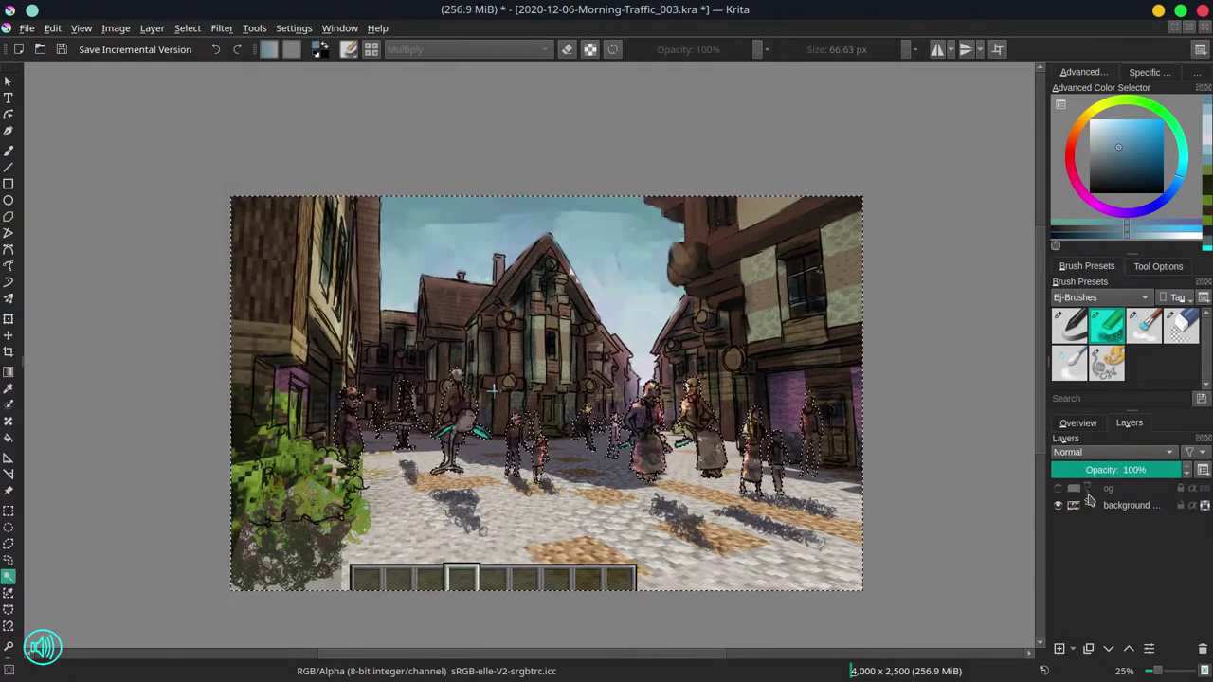
key(ctrl+s)
- Blend the right building's window, lower wall and door with the soft blender brush, then save
key(slash)
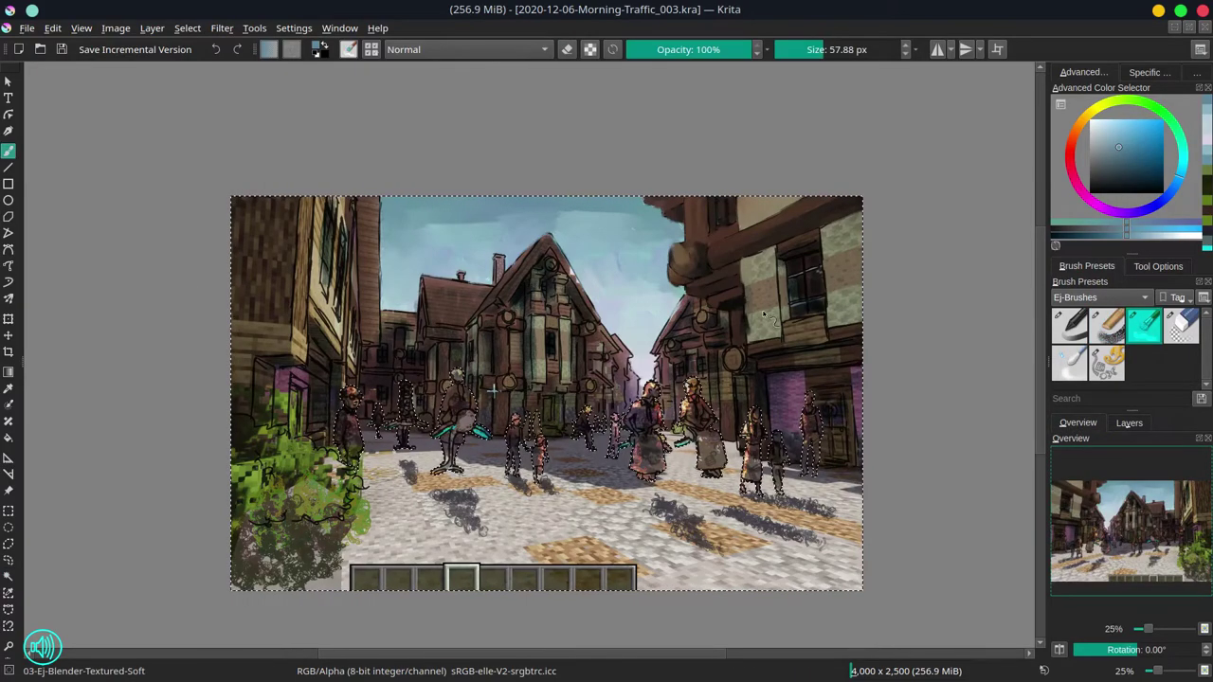
ctrl+click(749, 279)
key(slash)
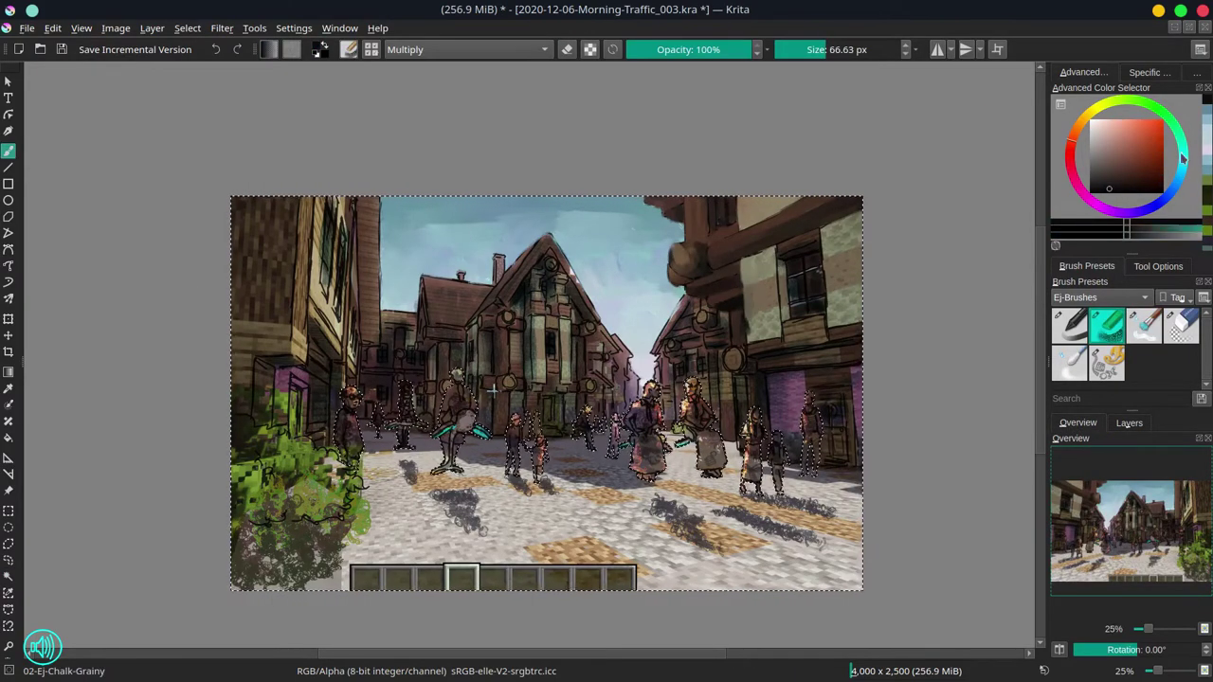
key(slash)
key(bracketright)
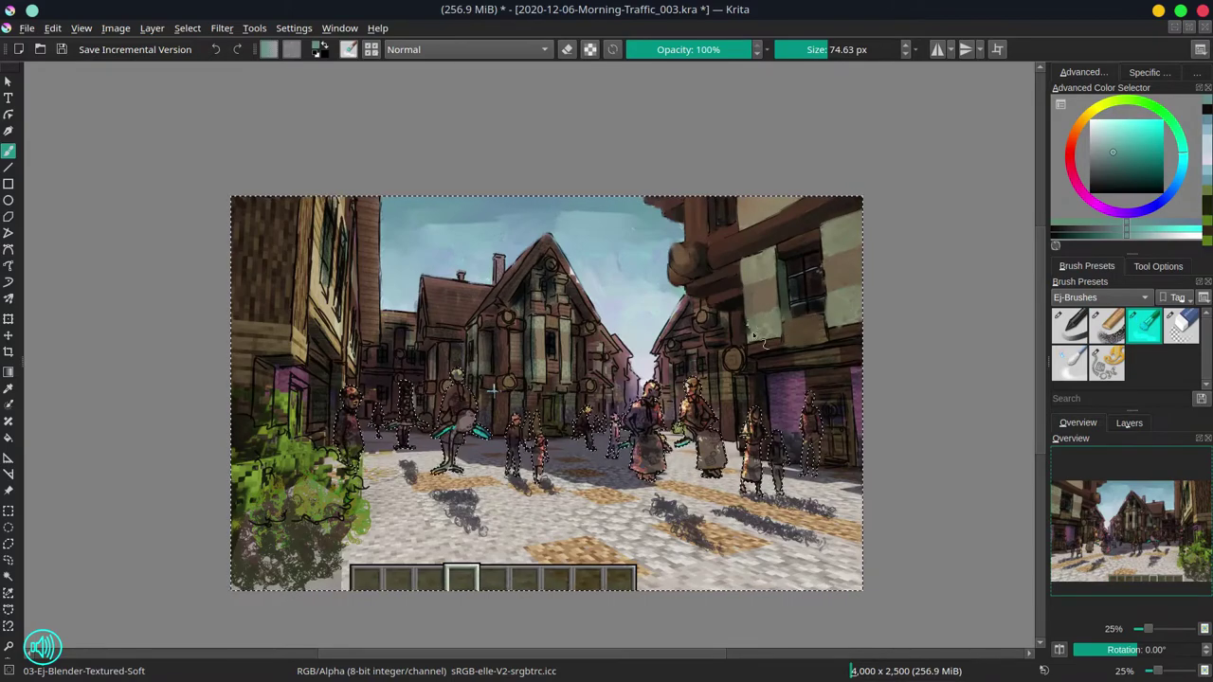
mouse_move(806, 275)
mouse_down()
mouse_move(773, 339)
mouse_move(874, 326)
mouse_move(754, 330)
mouse_move(847, 365)
mouse_up()
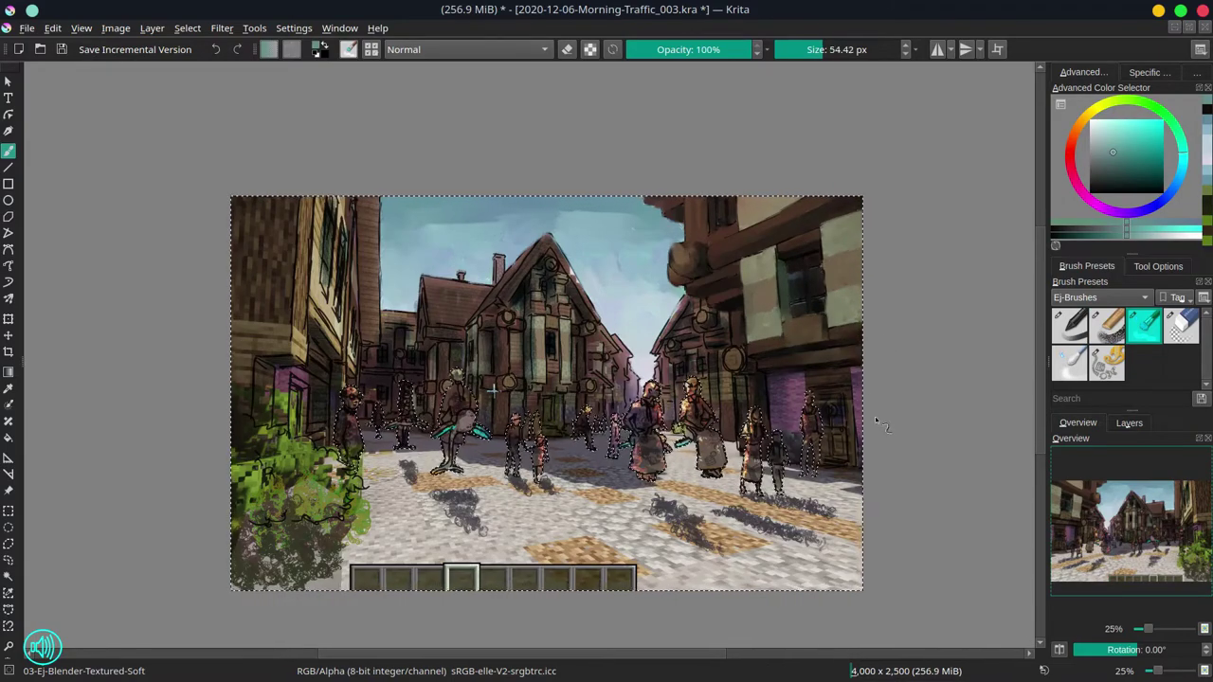
key(bracketleft)
key(bracketleft)
mouse_move(755, 394)
mouse_down()
mouse_move(783, 382)
mouse_move(830, 371)
mouse_move(815, 402)
mouse_move(835, 402)
mouse_move(854, 430)
mouse_move(831, 424)
mouse_move(835, 468)
mouse_move(790, 456)
mouse_up()
key(bracketleft)
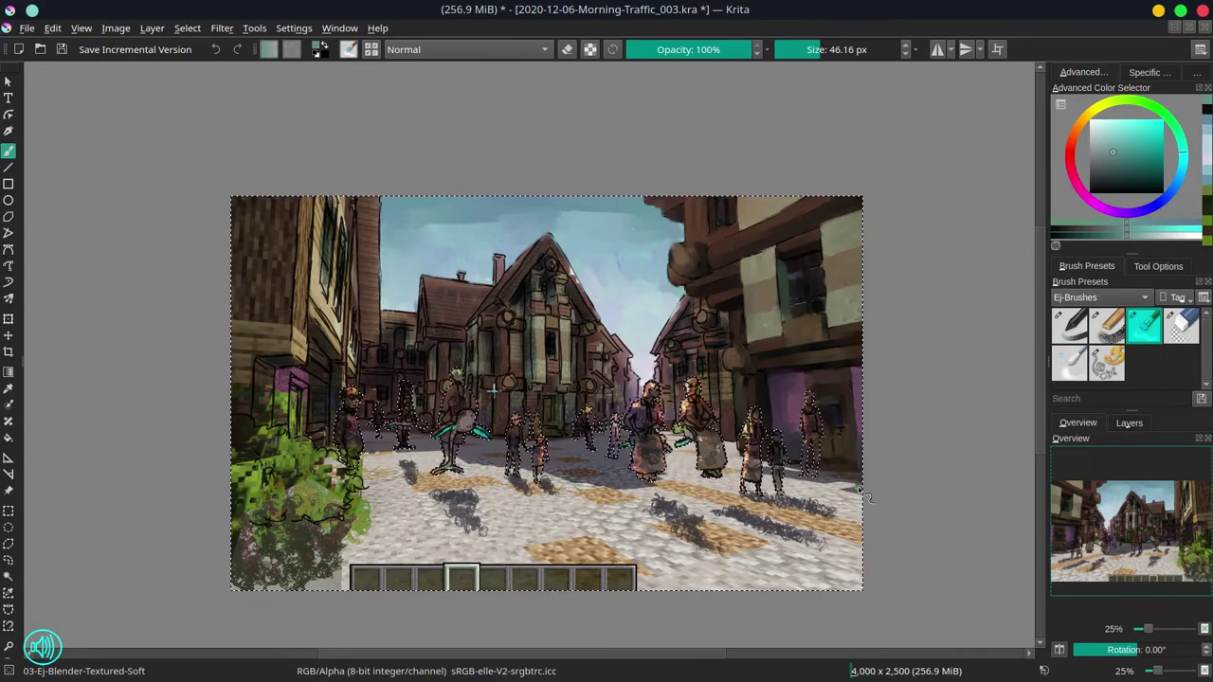
key(ctrl+s)
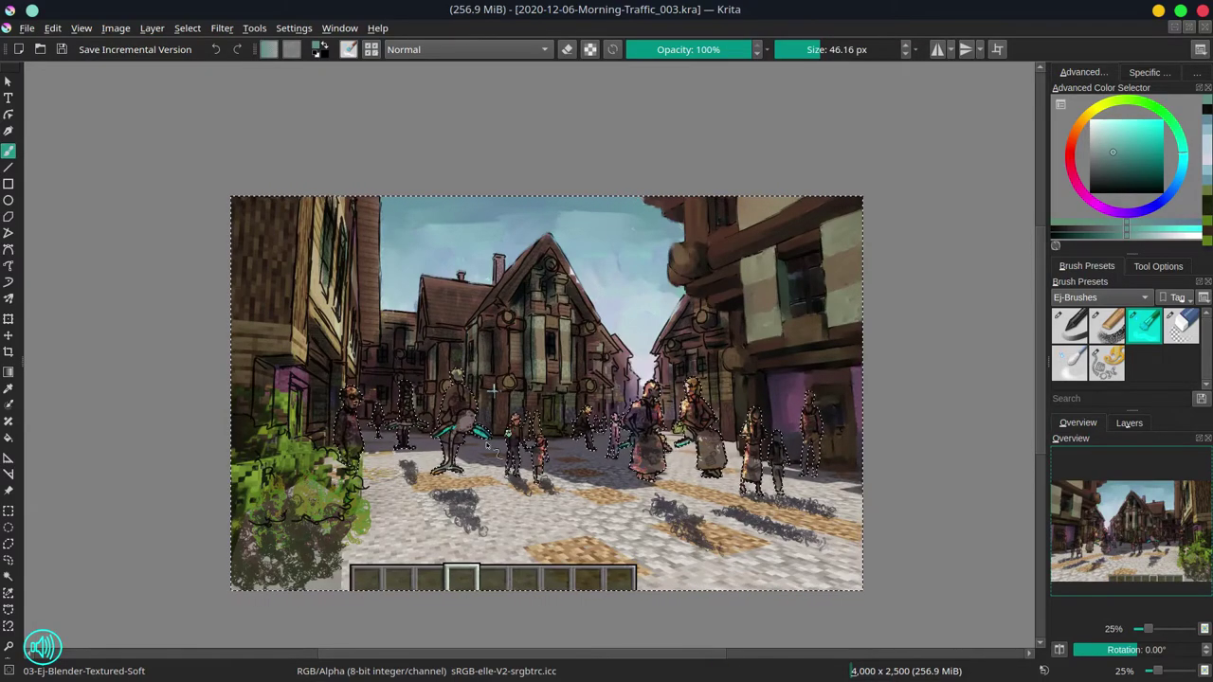
- Add a small blended stroke beside the central figure
key(bracketright)
key(bracketright)
key(bracketright)
drag(541, 444, 563, 460)
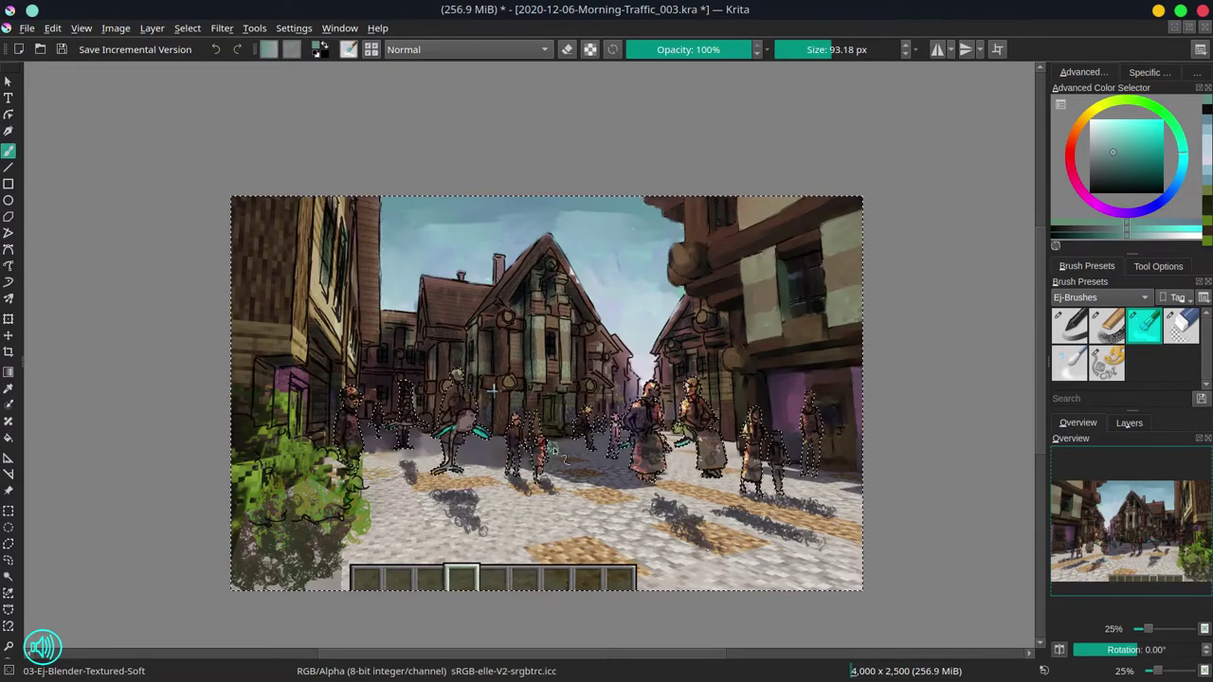
key(bracketleft)
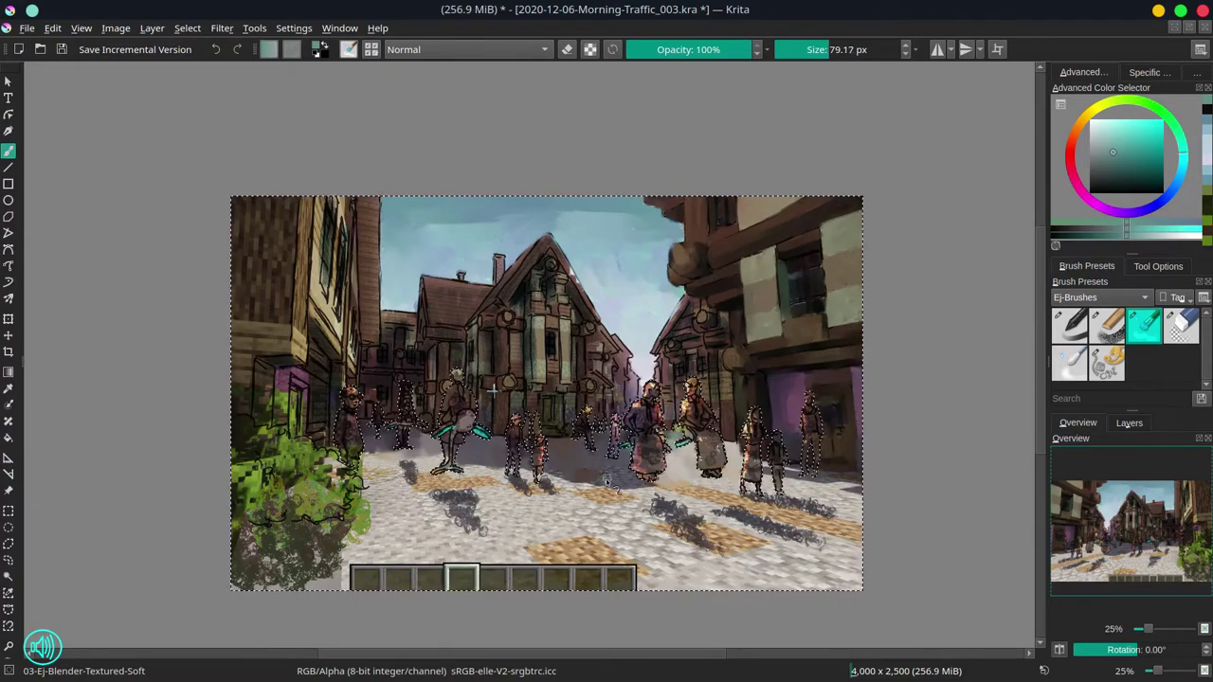
key(bracketright)
- Zoom out and pick pale ground and dark blue-violet colours for the Chalk-Grainy brush, then save
key(bracketright)
key(minus)
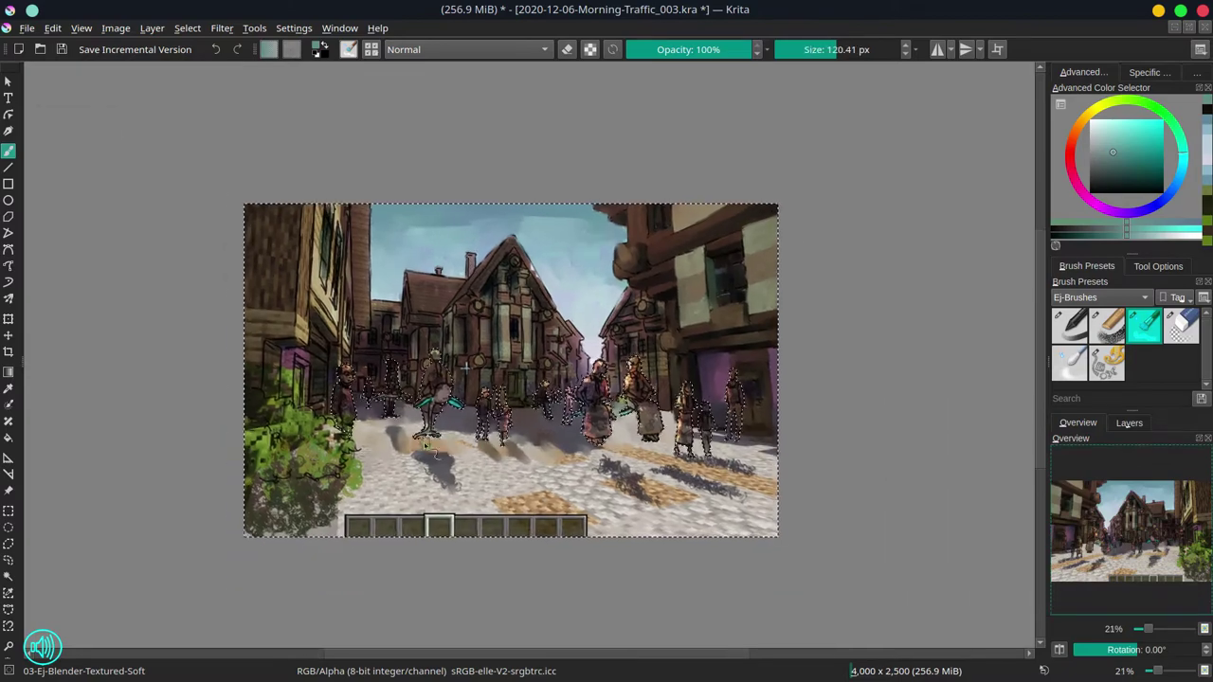
key(bracketright)
key(minus)
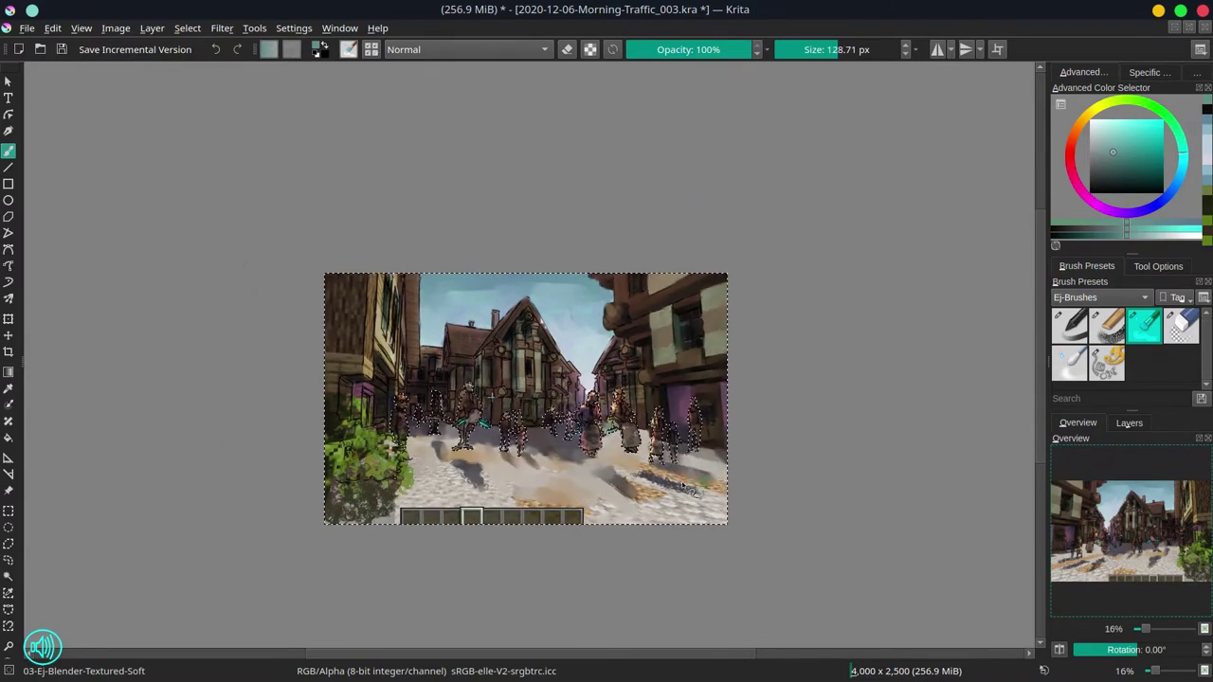
key(bracketleft)
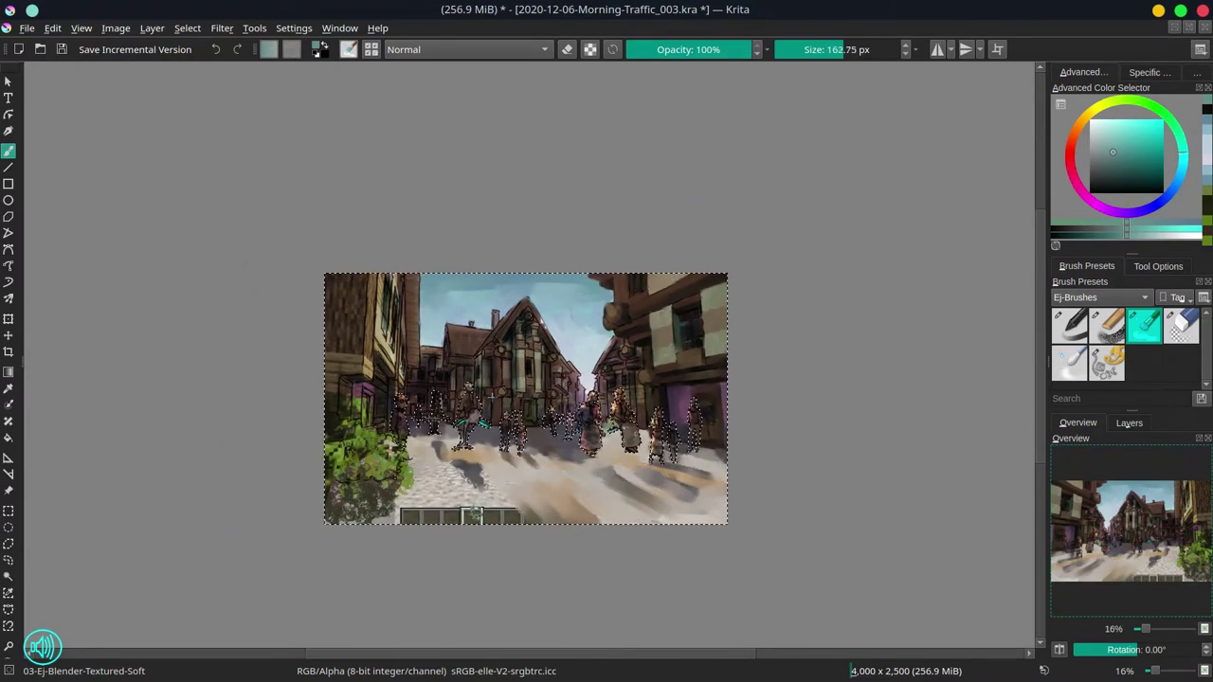
key(comma)
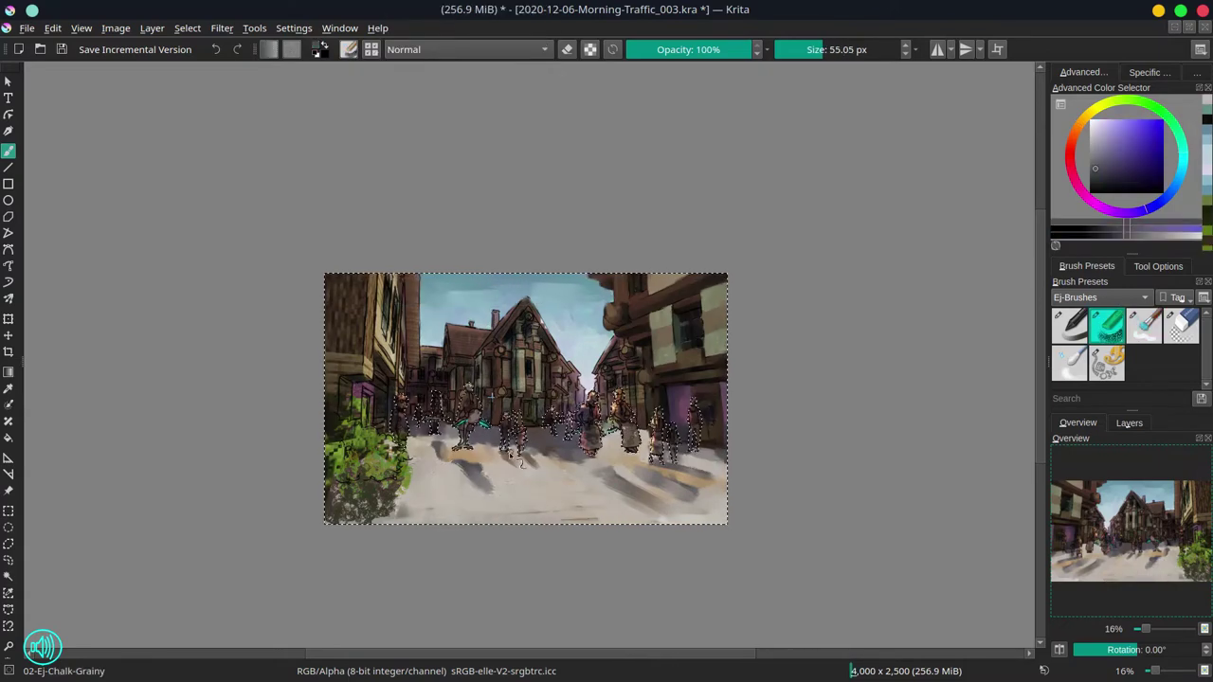
ctrl+click(720, 489)
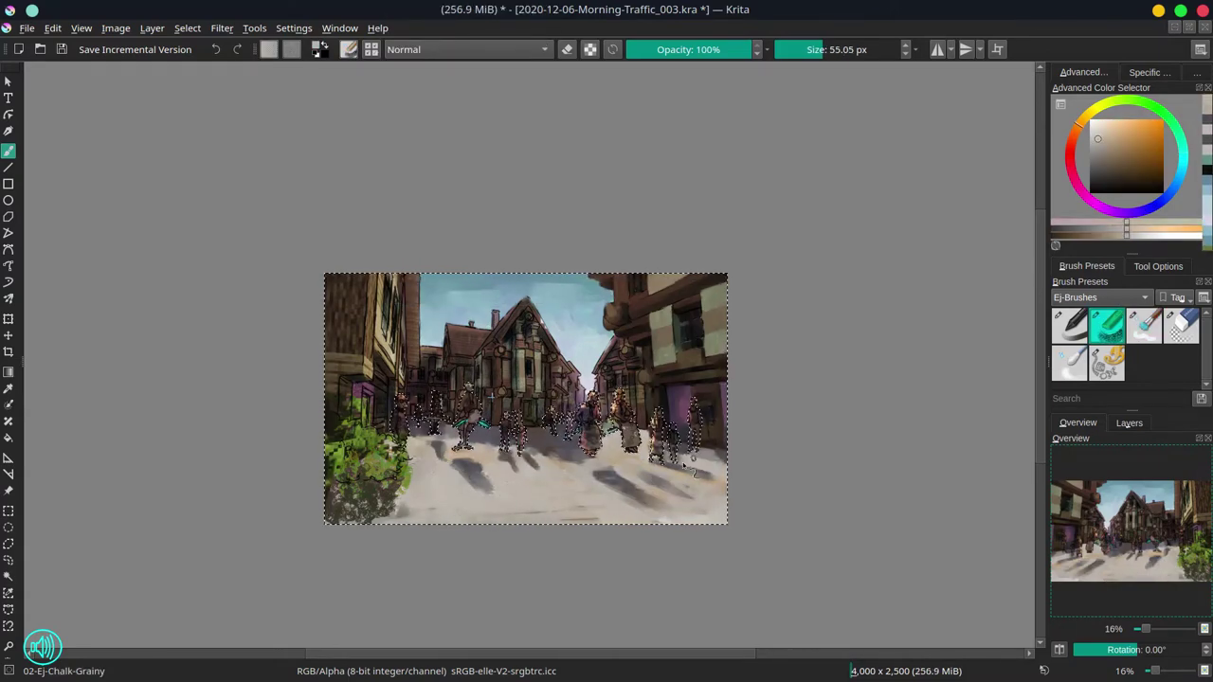
key(bracketleft)
ctrl+click(691, 471)
key(ctrl+s)
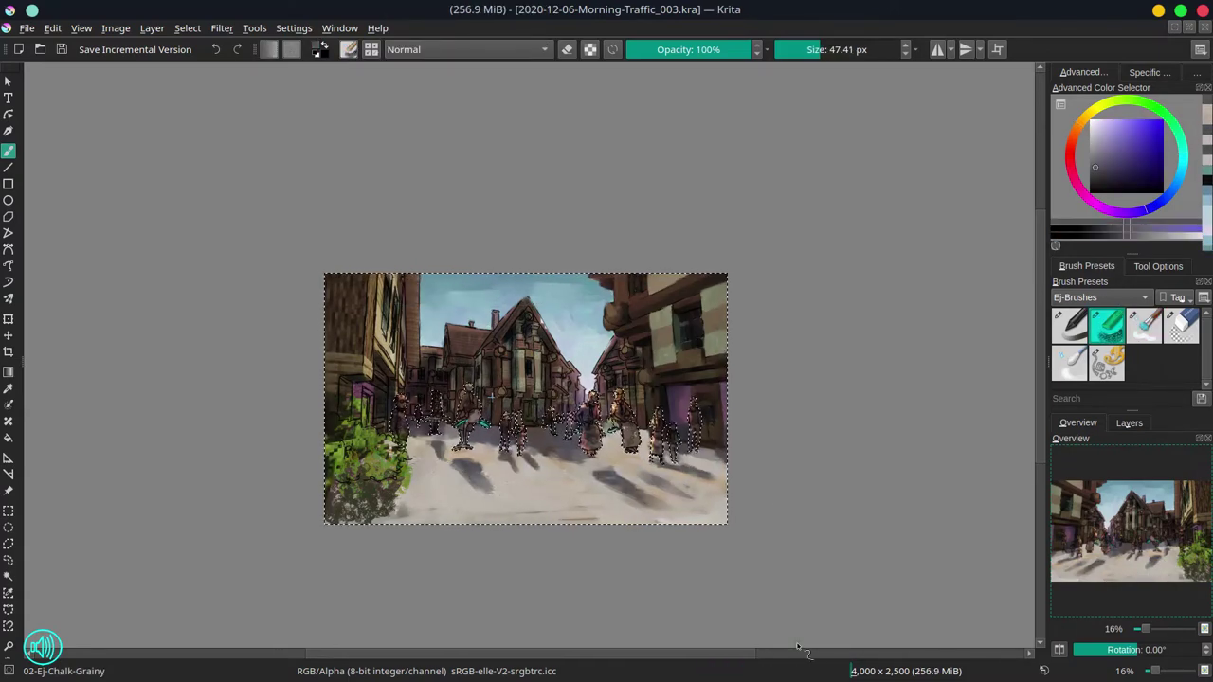
- Blend and soften the bush at lower left with Blender-Textured-Soft, then save
key(period)
drag(342, 436, 365, 462)
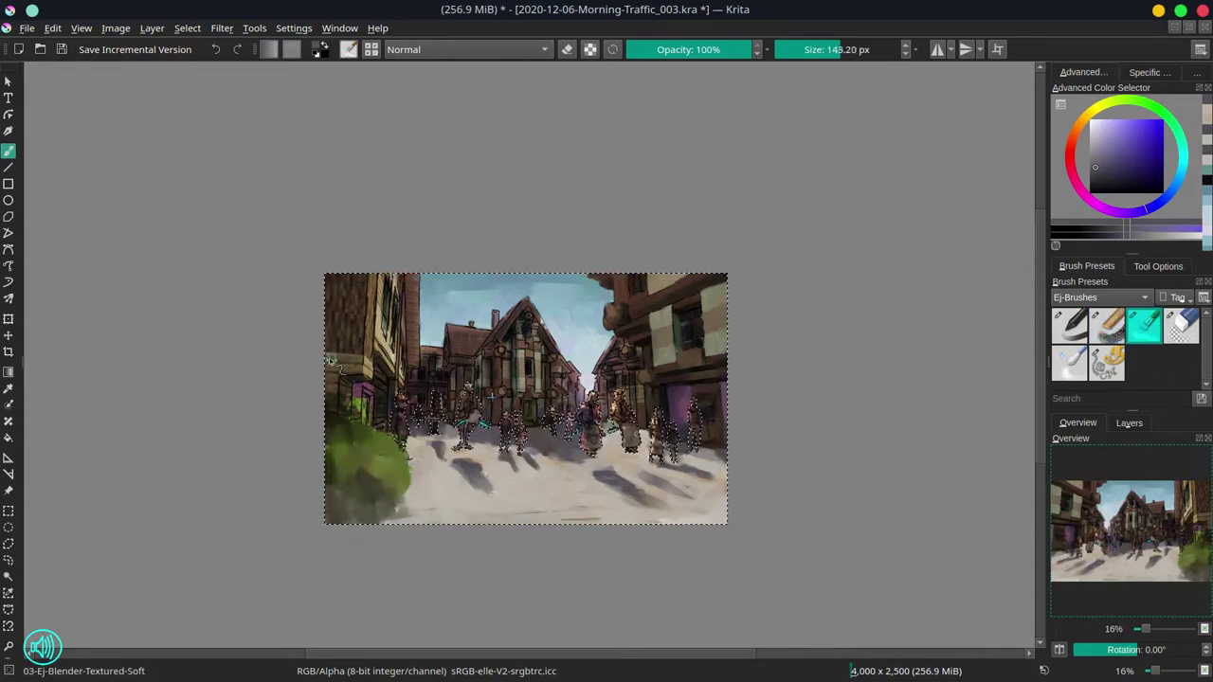
key(bracketright)
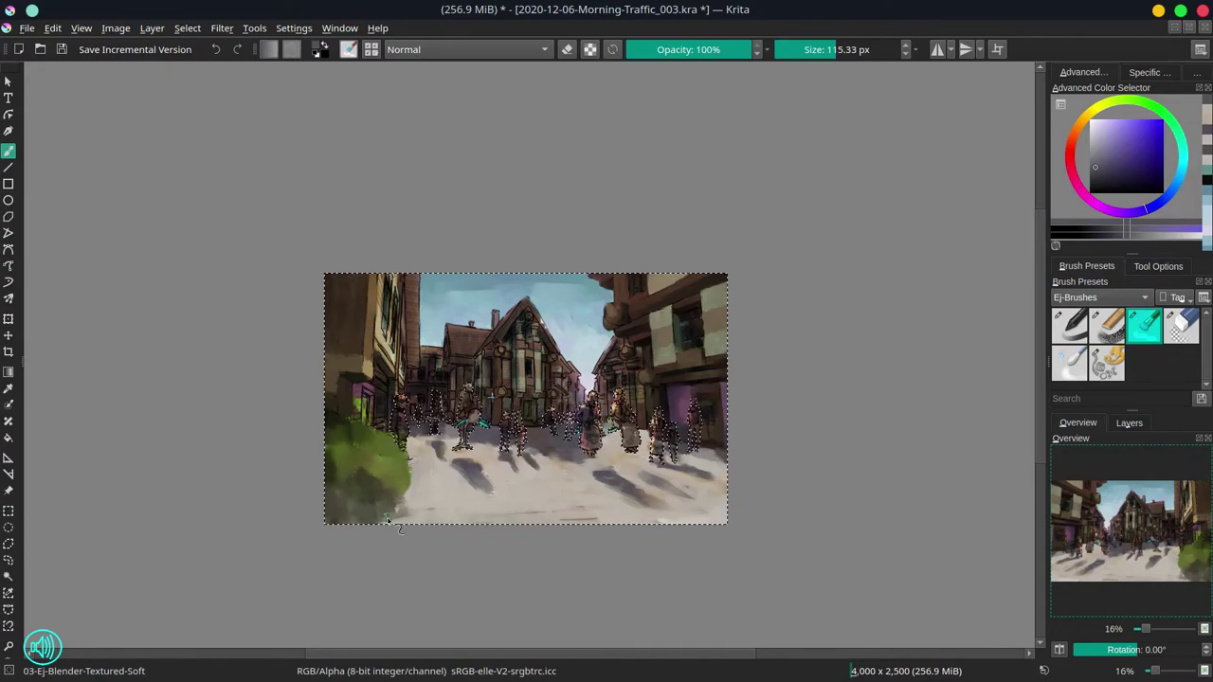
key(ctrl+s)
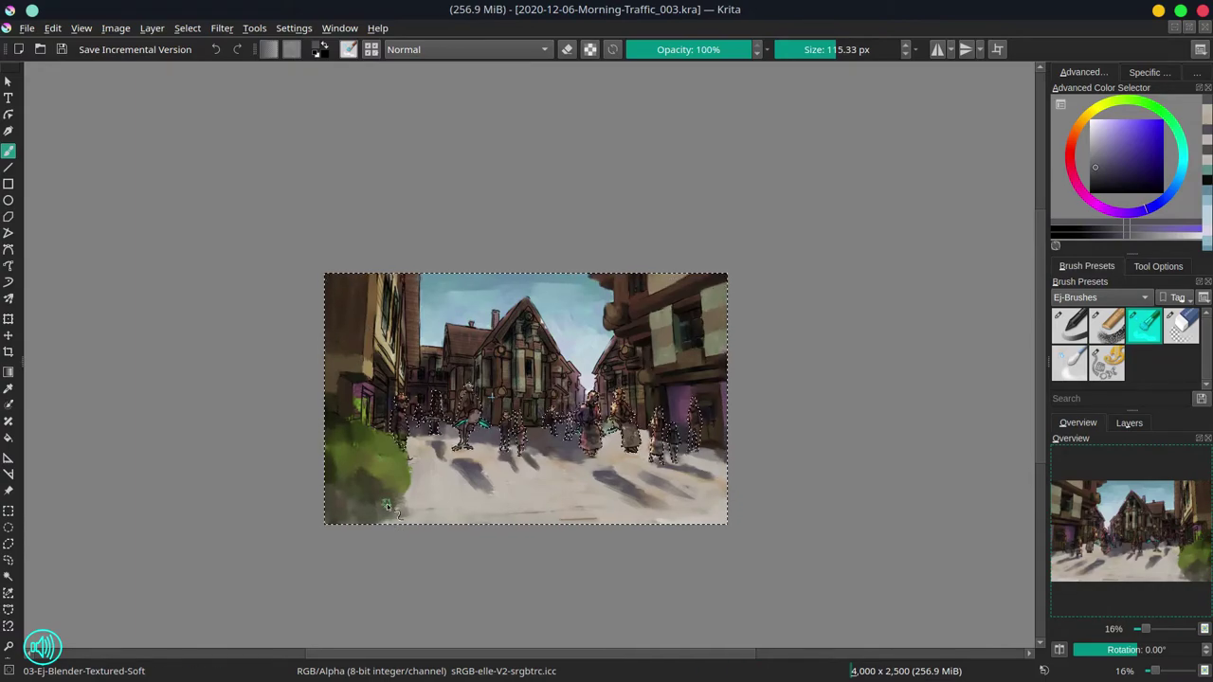
- Rework the left building's facade, repaint the doorway darker purple, and lighten the wall beside the figure
scroll(483, 349, up, 4)
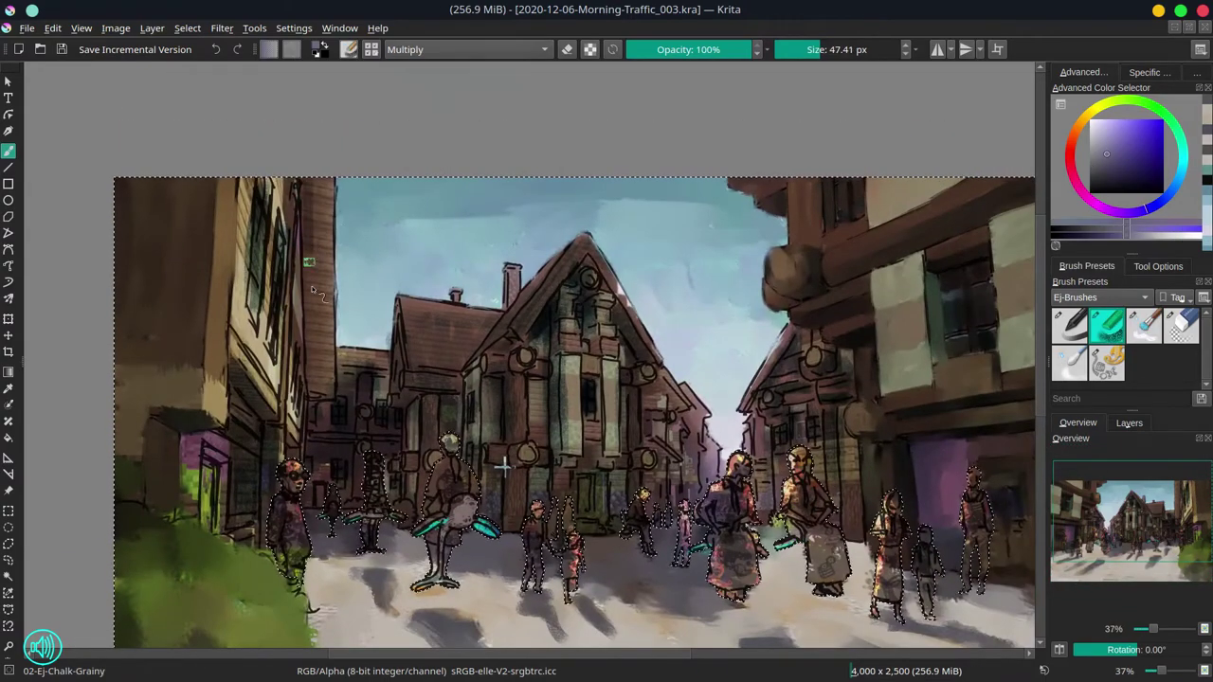
key(bracketleft)
key(bracketleft)
key(bracketleft)
key(bracketleft)
key(bracketleft)
key(bracketleft)
key(bracketleft)
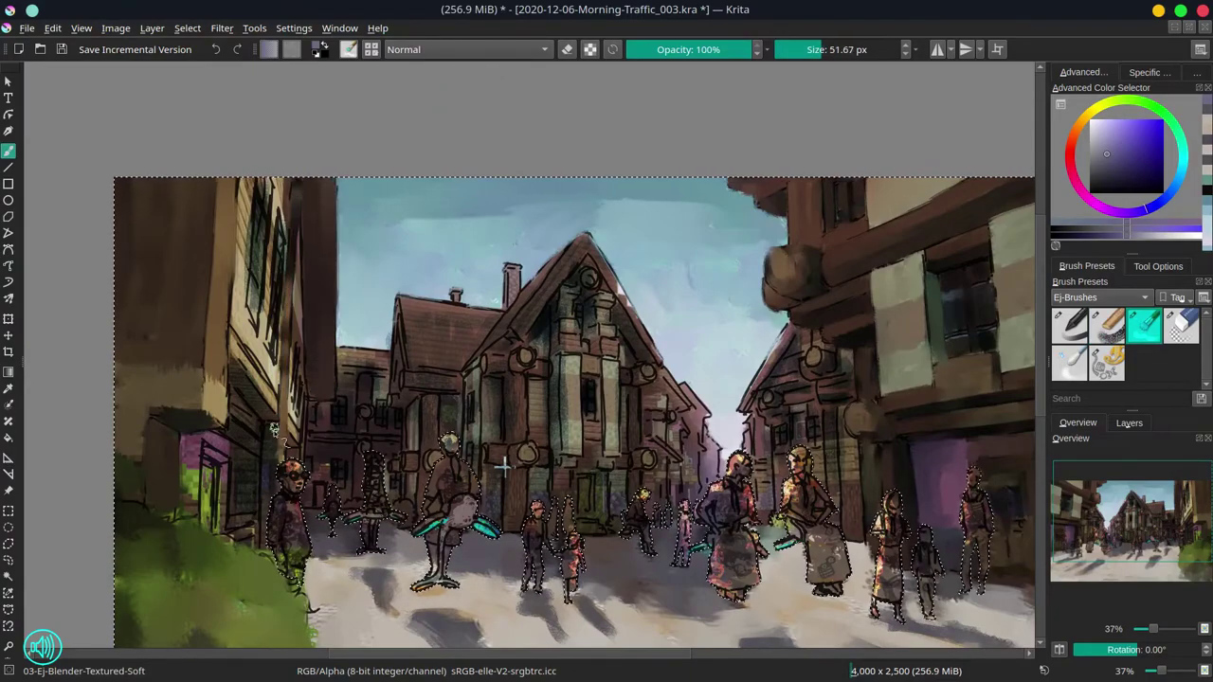
mouse_move(256, 327)
mouse_down()
mouse_move(248, 397)
mouse_move(273, 194)
mouse_move(270, 322)
mouse_move(275, 360)
mouse_move(297, 360)
mouse_move(299, 432)
mouse_move(218, 457)
mouse_move(214, 531)
mouse_up()
key(bracketleft)
key(bracketleft)
key(bracketleft)
key(bracketleft)
key(bracketright)
key(bracketright)
key(bracketright)
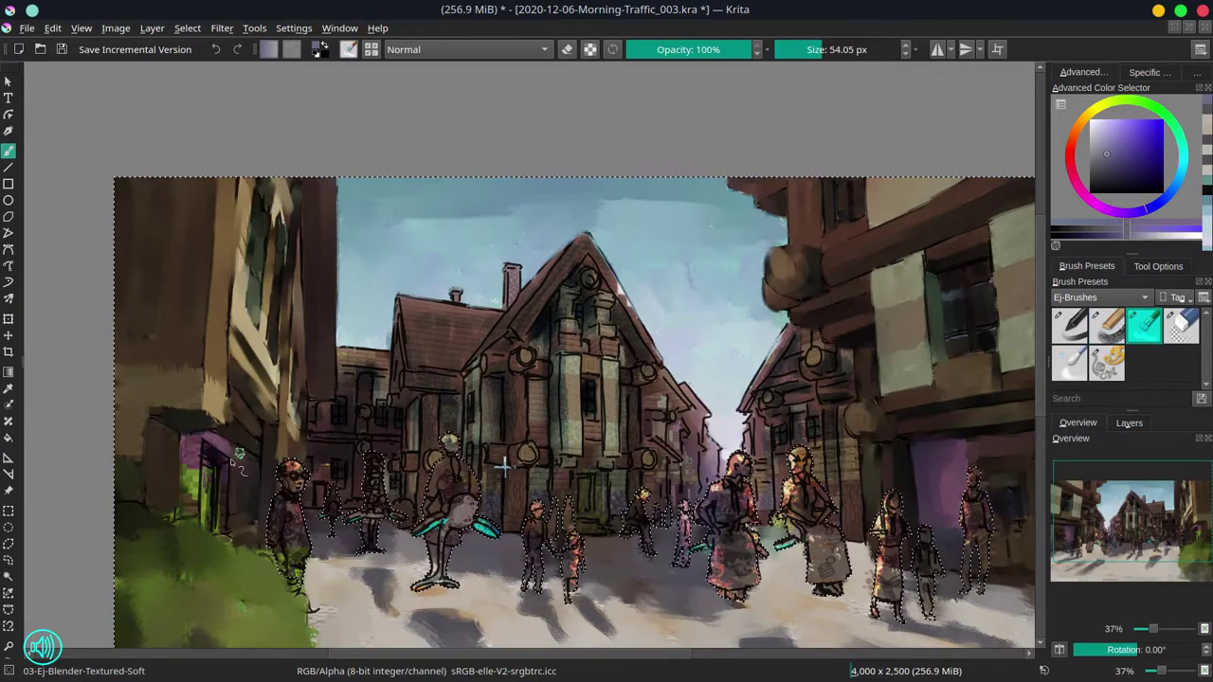
mouse_move(205, 449)
mouse_down()
mouse_move(203, 527)
mouse_move(195, 517)
mouse_up()
key(ctrl+s)
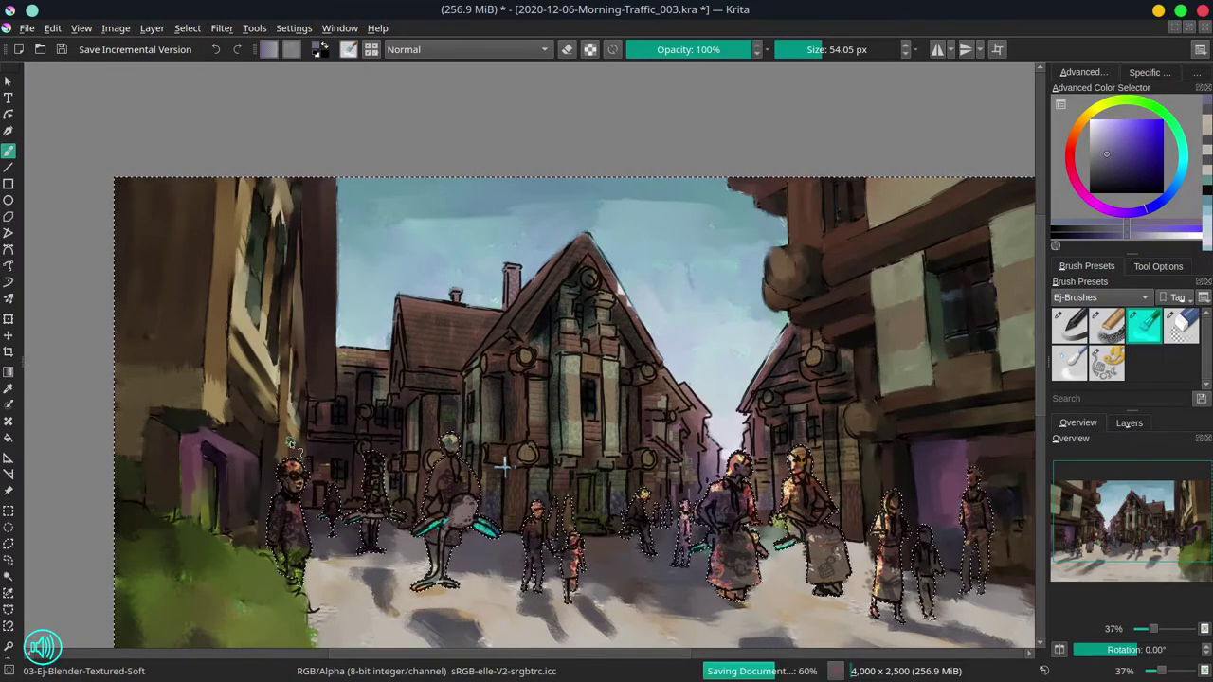
key(bracketleft)
mouse_move(358, 365)
mouse_down()
mouse_move(383, 352)
mouse_move(368, 386)
mouse_up()
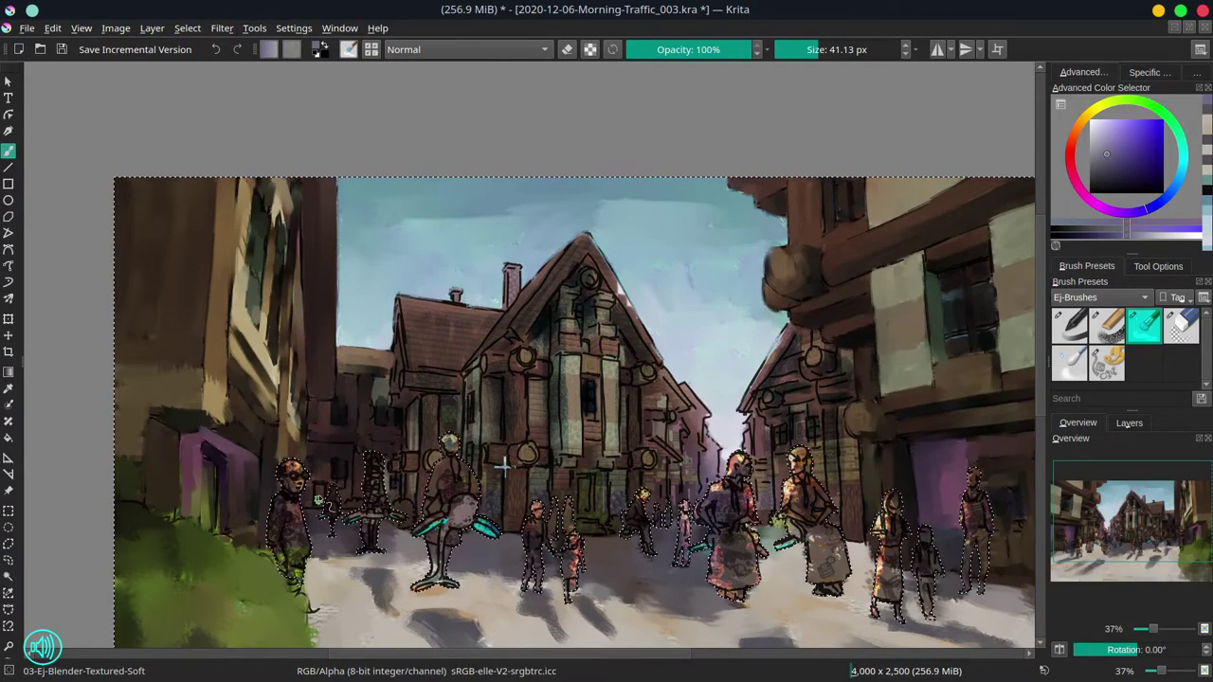
- Keeping Normal blending, darken and reshape the main house's roof slopes with dark purple
key(slash)
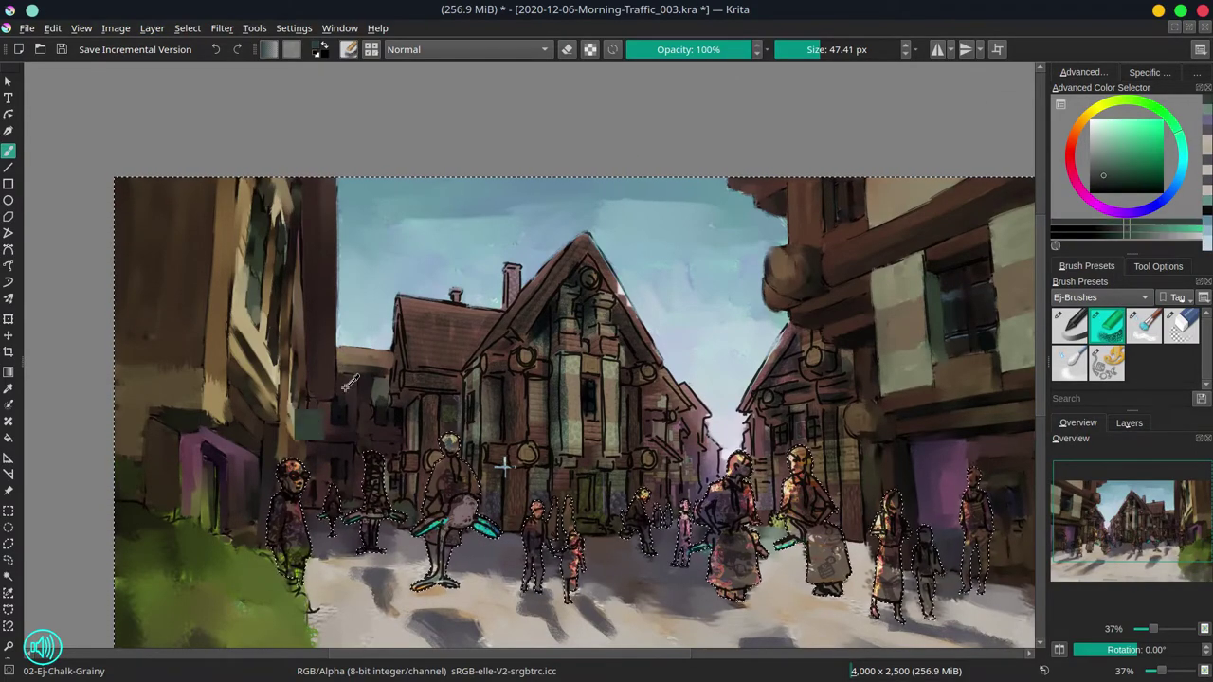
click(514, 49)
click(479, 93)
key(slash)
key(slash)
key(slash)
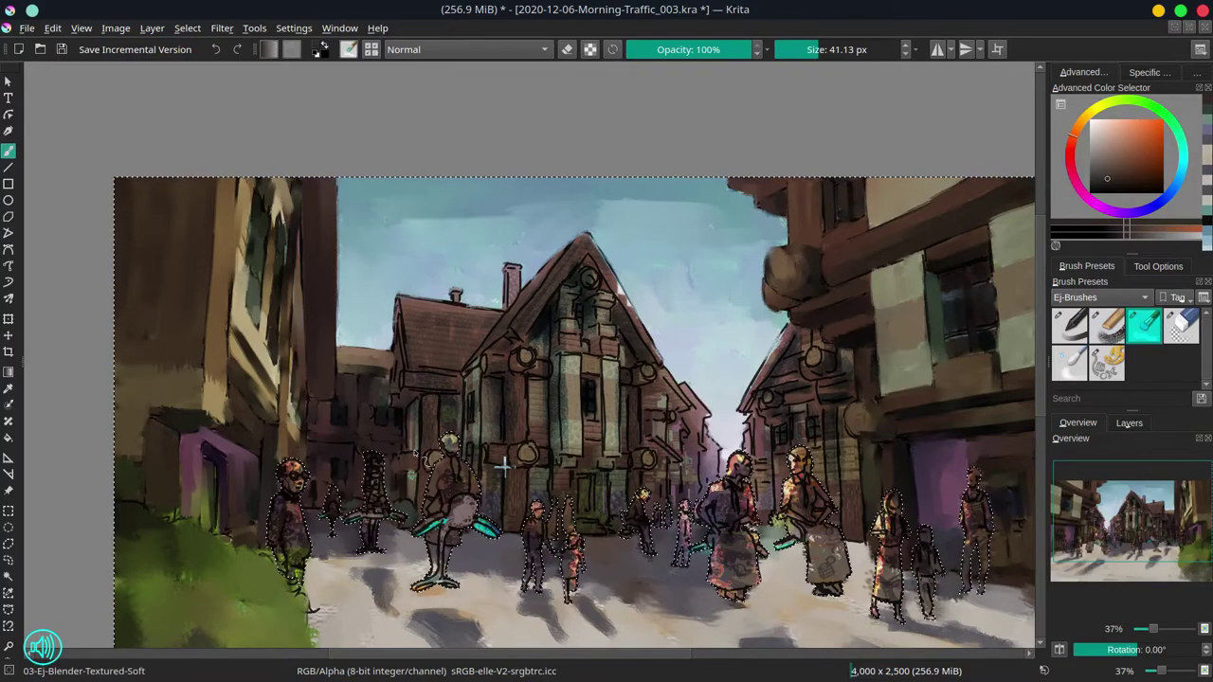
key(slash)
ctrl+click(414, 410)
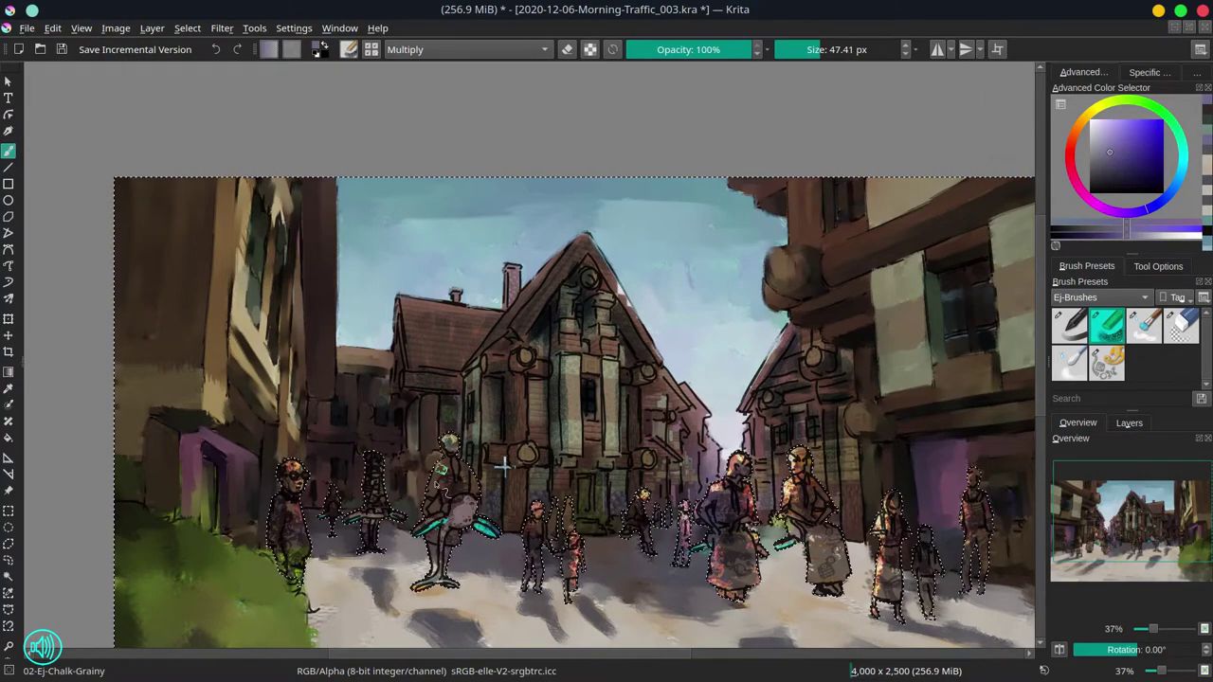
key(slash)
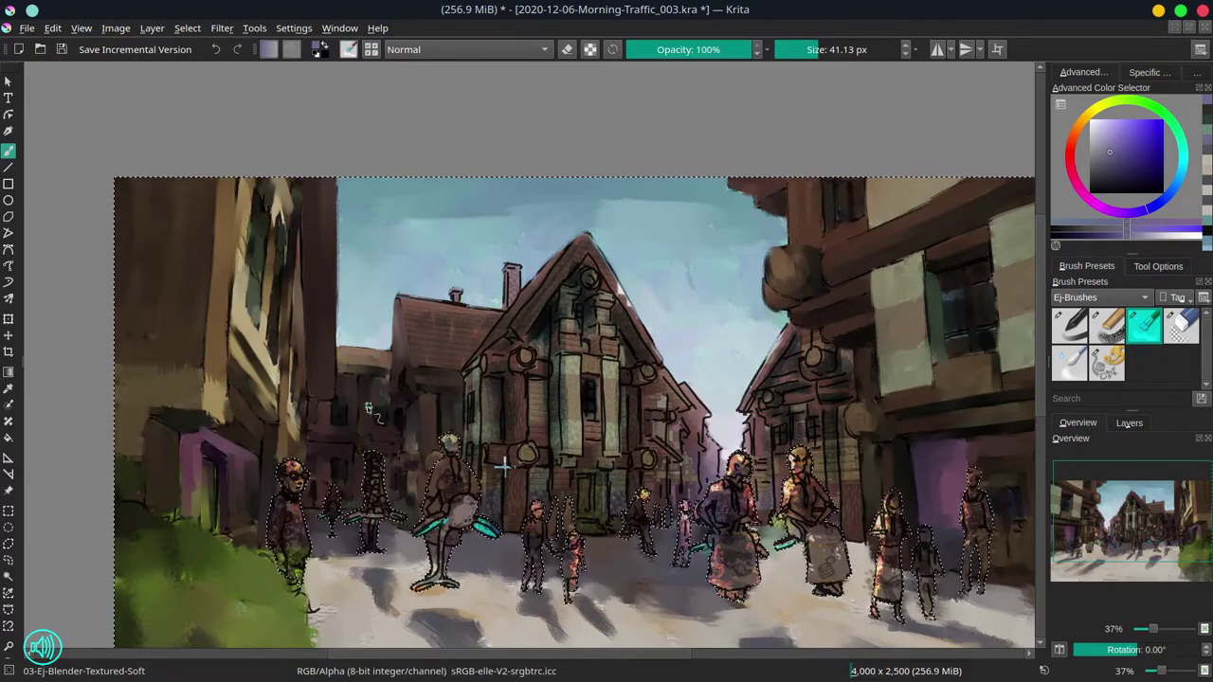
mouse_move(368, 407)
mouse_down()
mouse_move(561, 256)
mouse_move(551, 305)
mouse_move(594, 251)
mouse_move(570, 332)
mouse_up()
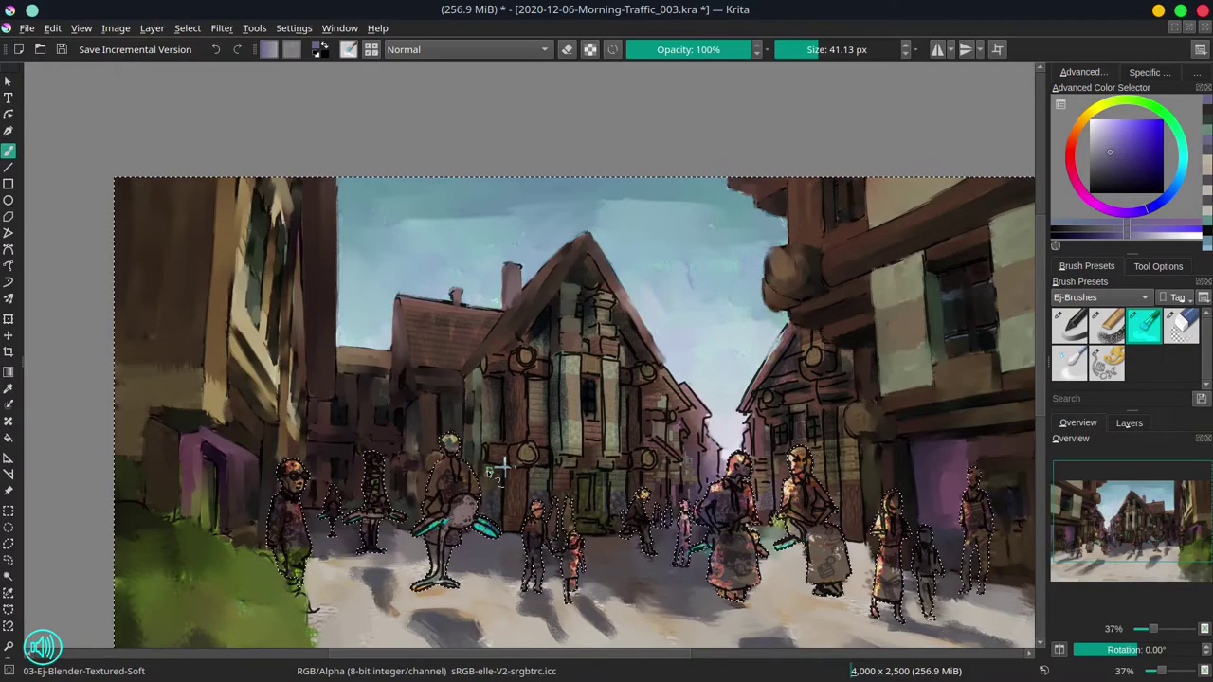
- Smooth the central house facade from gable down to doorway and blend its roof, saving along the way
key(/)
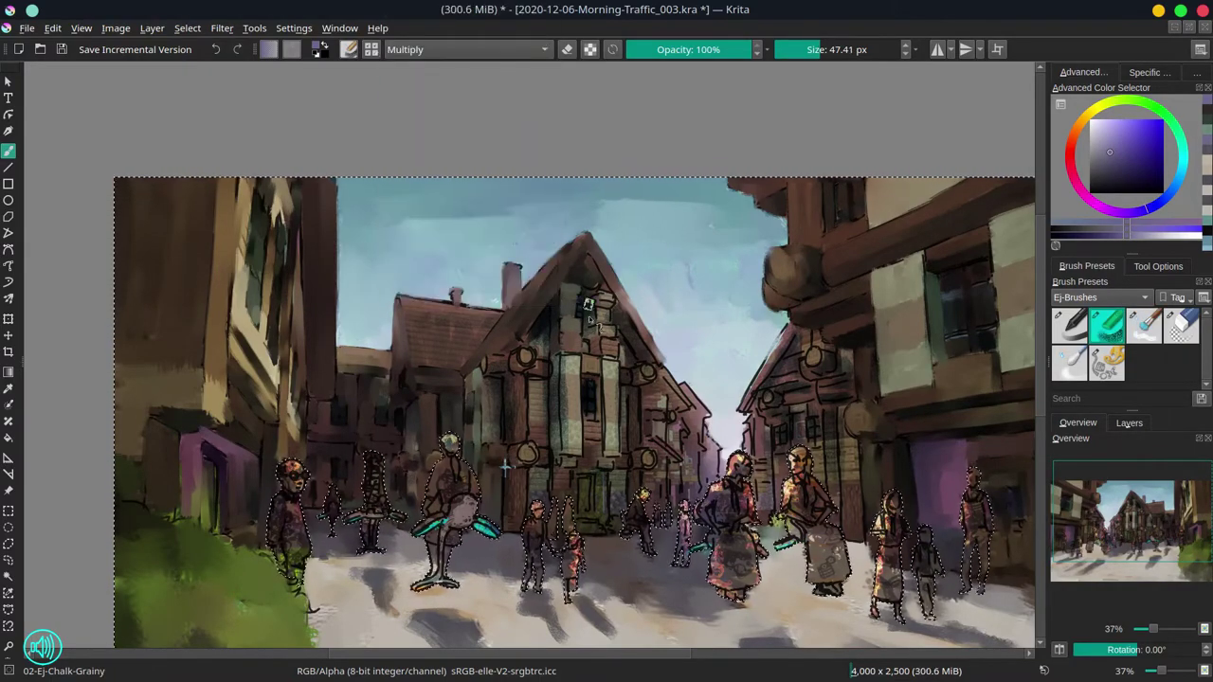
click(1135, 338)
key(/)
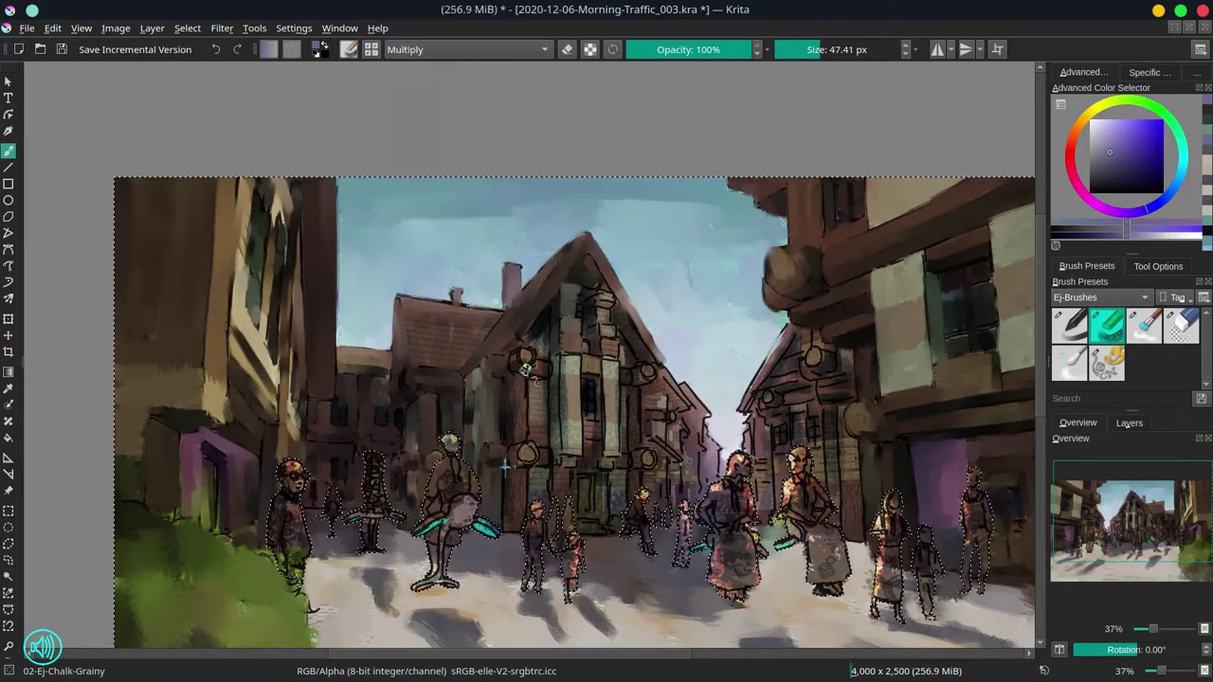
key(/)
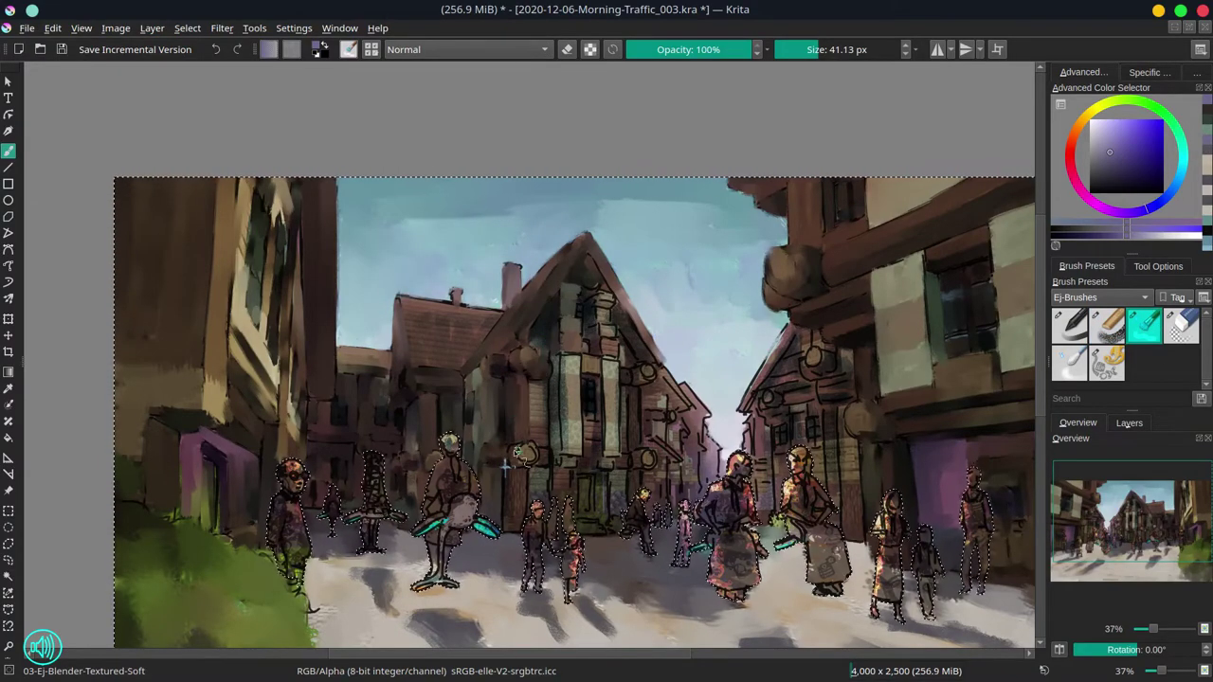
mouse_move(535, 421)
mouse_down()
mouse_move(554, 398)
mouse_move(574, 407)
mouse_move(605, 312)
mouse_move(635, 337)
mouse_move(672, 374)
mouse_move(609, 494)
mouse_up()
drag(621, 392, 646, 459)
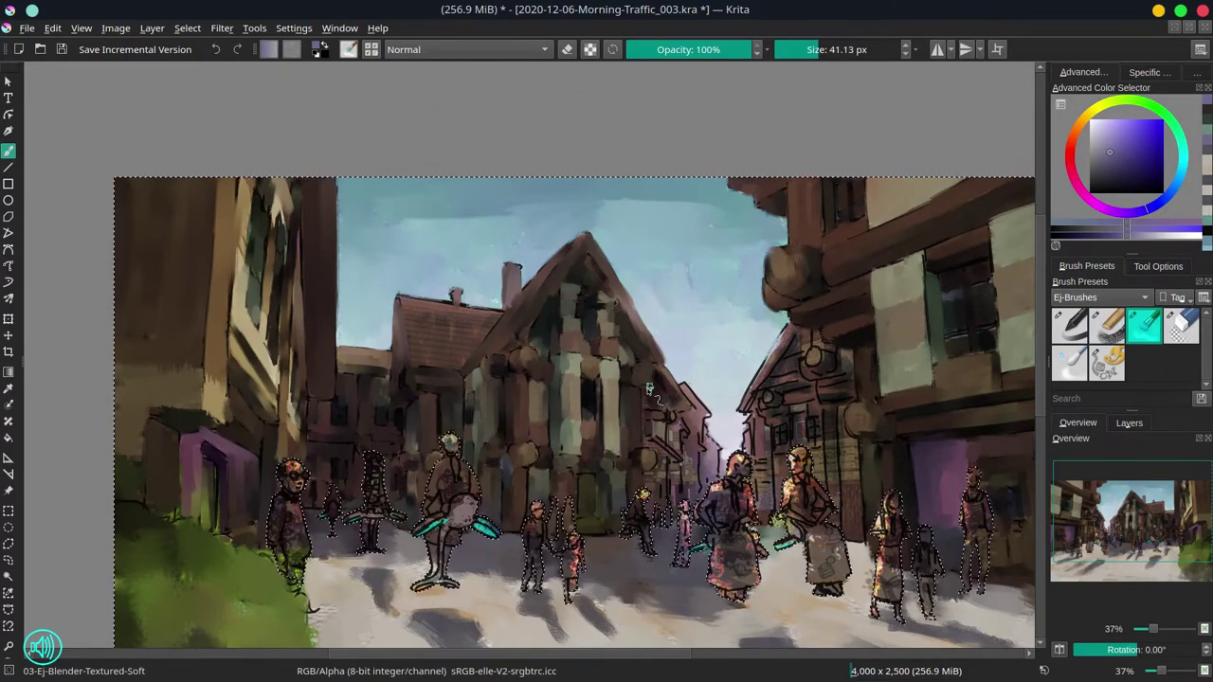
key(alt+shift+m)
key(alt+shift+n)
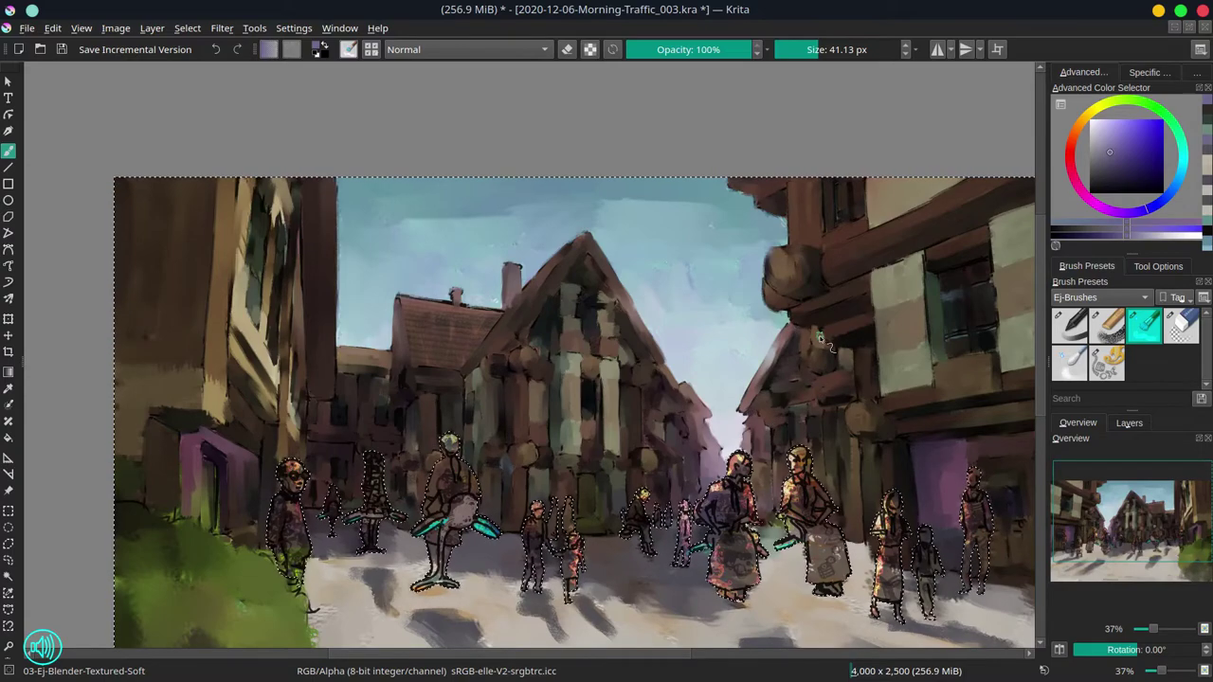
key(ctrl+s)
mouse_move(420, 331)
mouse_down()
mouse_move(474, 313)
mouse_move(455, 360)
mouse_up()
key(])
- Invert the selection and save the painting
click(186, 27)
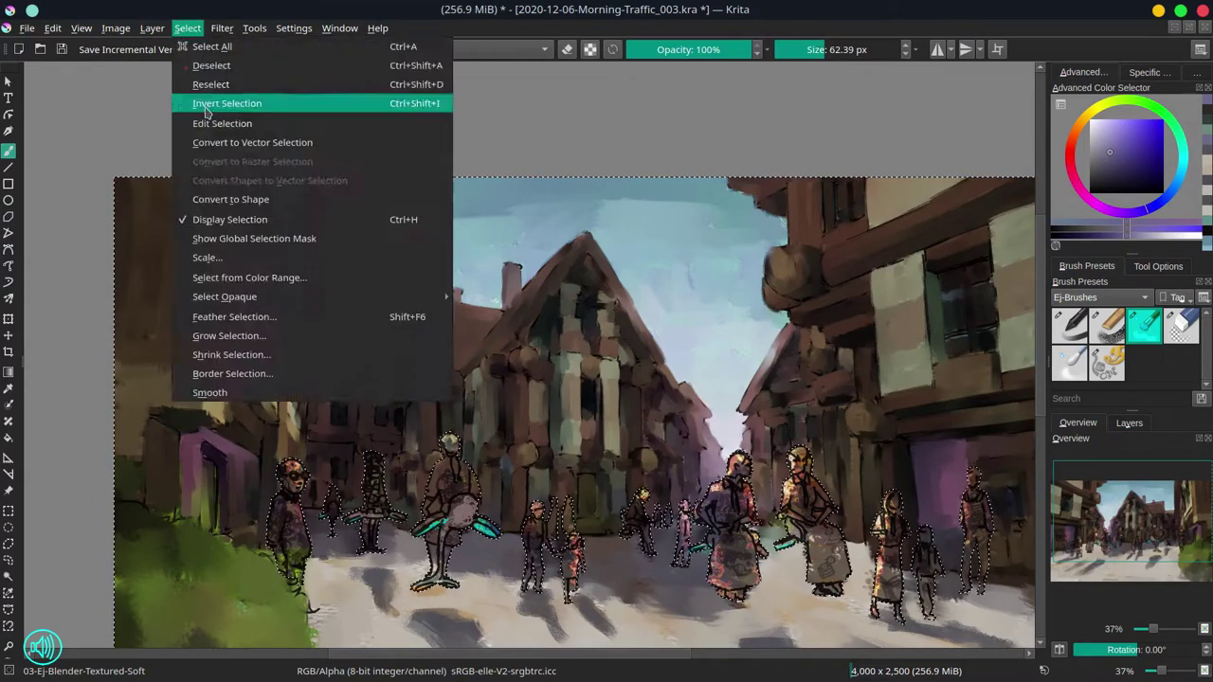
click(217, 101)
key(minus)
key(minus)
key(ctrl+s)
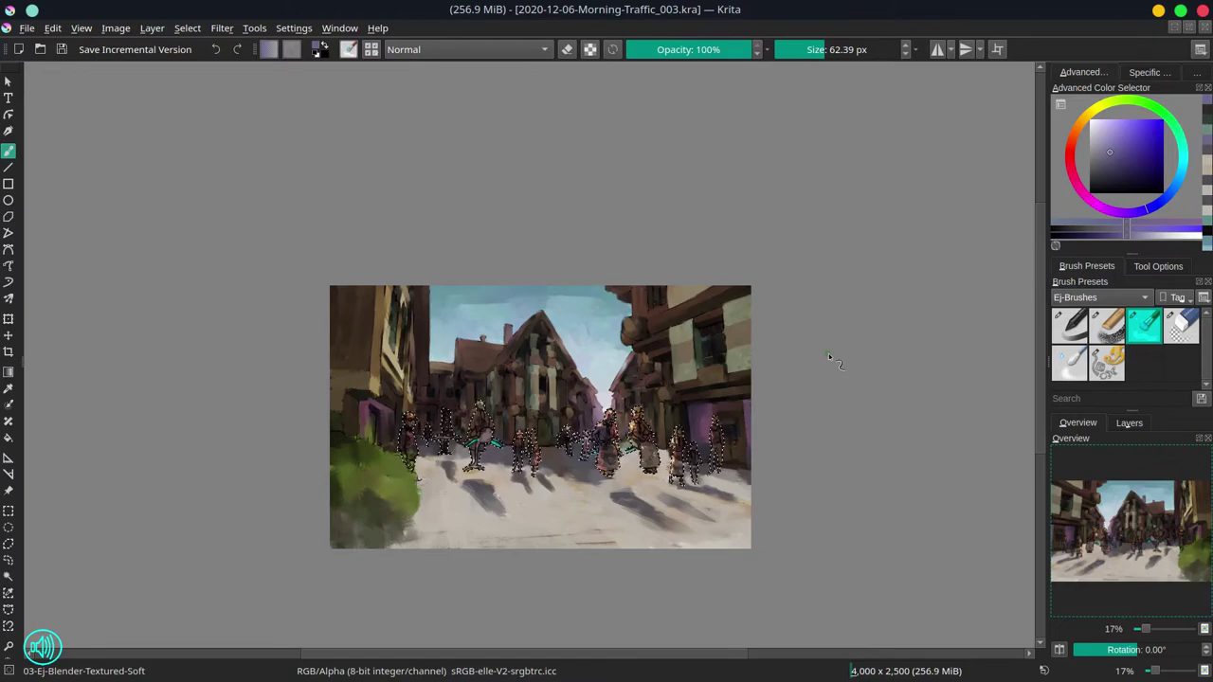
- Paint brown over the figures' body, teal arms, hand and neck marks; tint the grey arm shape pinkish-brown
key(plus)
key(plus)
key(plus)
key(plus)
key(bracketleft)
key(bracketleft)
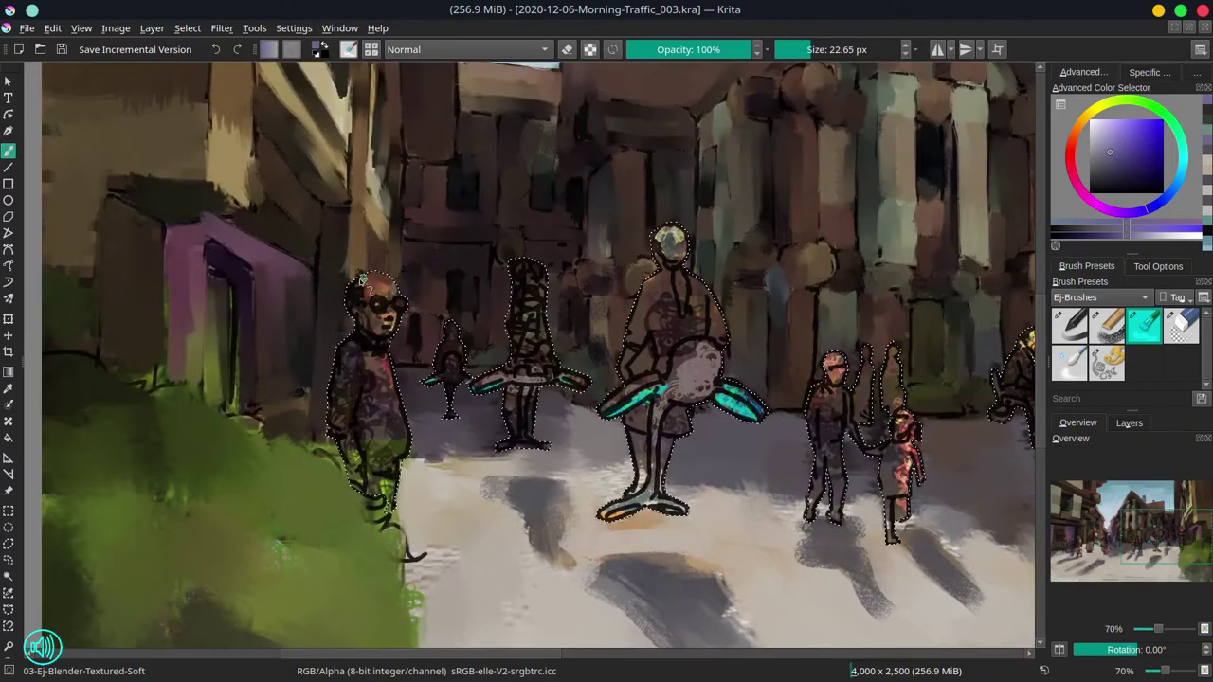
drag(393, 400, 383, 445)
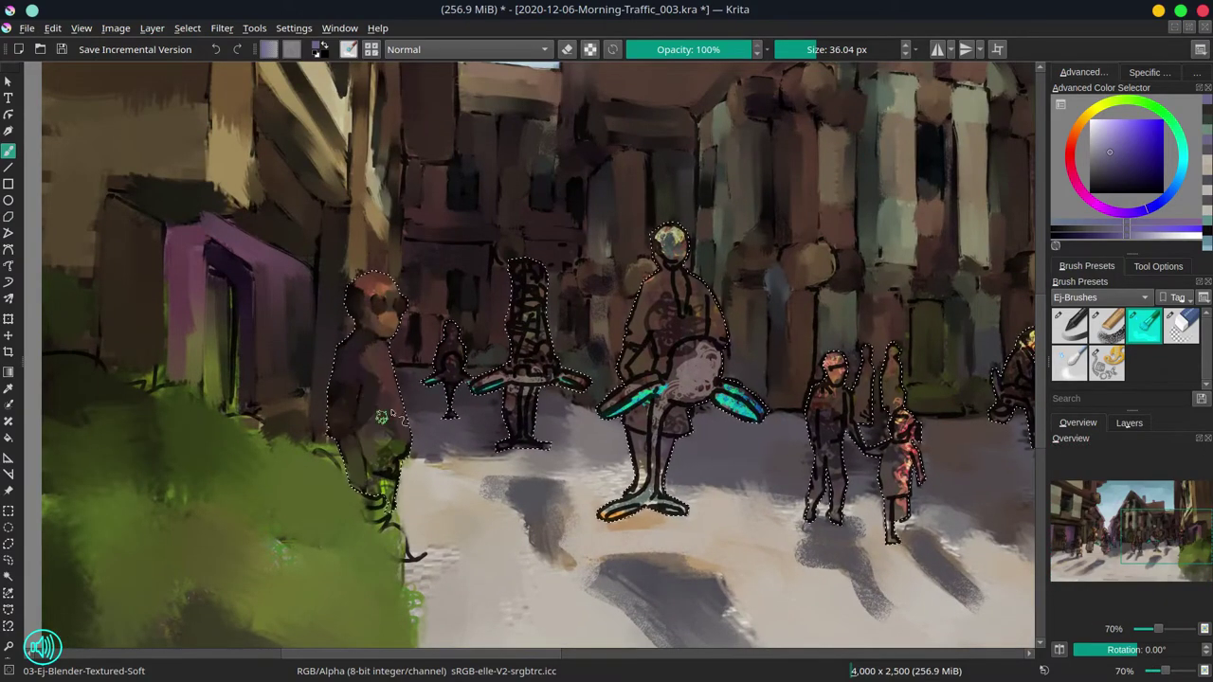
key(bracketleft)
drag(479, 384, 520, 372)
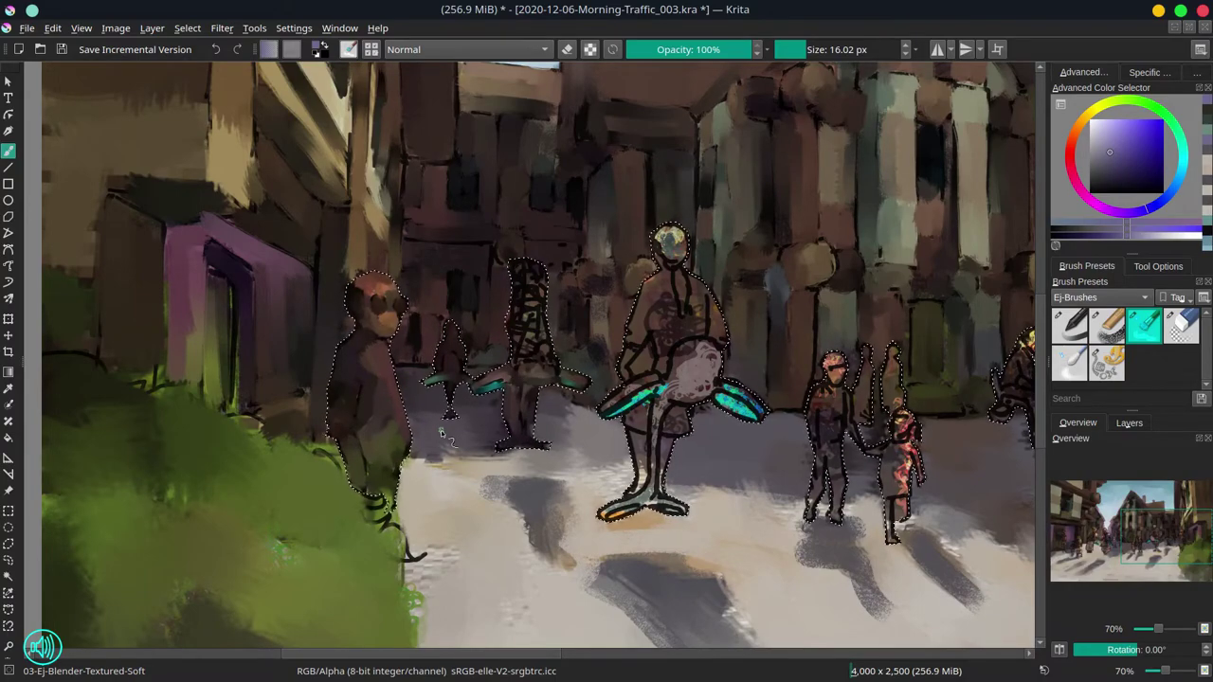
mouse_move(725, 390)
mouse_down()
mouse_move(763, 423)
mouse_move(727, 382)
mouse_up()
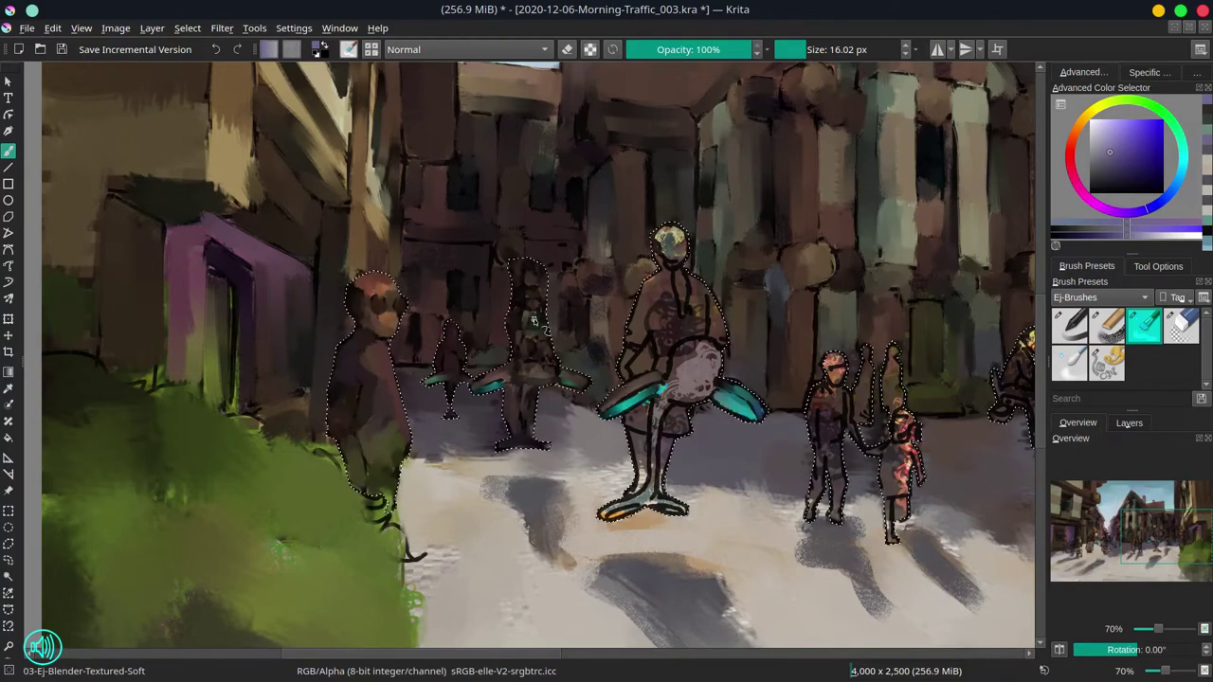
key(bracketright)
drag(679, 273, 701, 301)
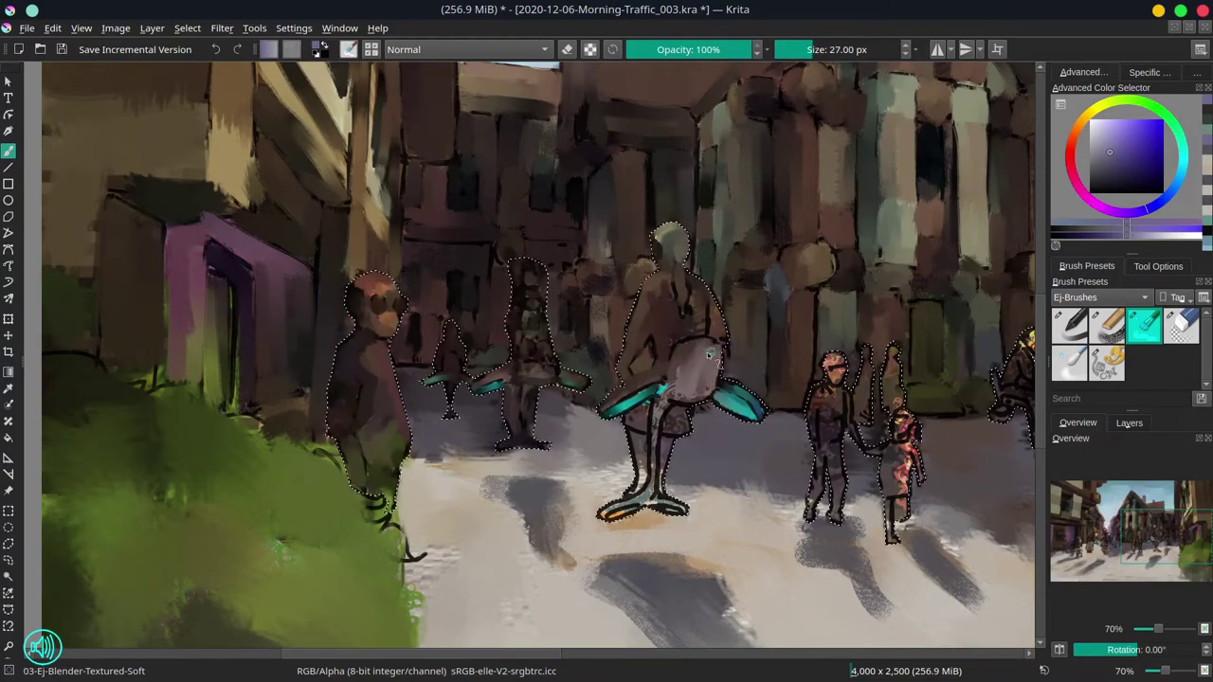
mouse_move(709, 355)
mouse_down()
mouse_move(665, 355)
mouse_move(706, 397)
mouse_up()
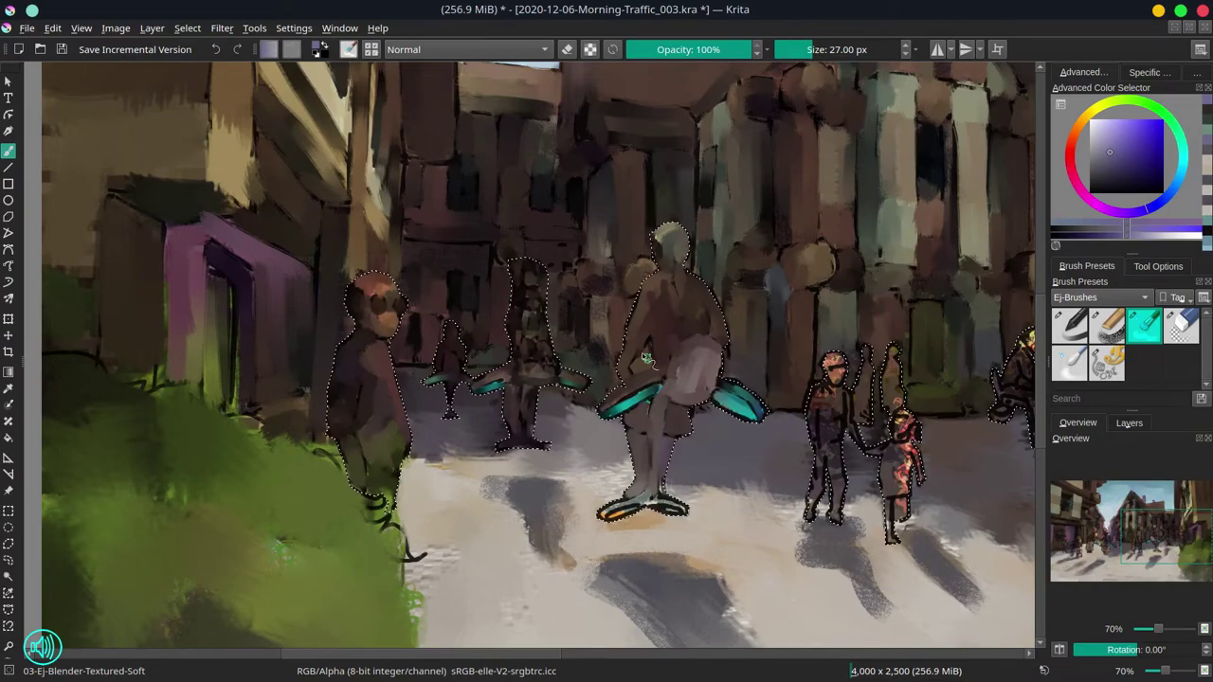
- Smooth the two right-hand figures with the Blender-Textured-Soft brush using a sampled grey-teal
key(slash)
key(slash)
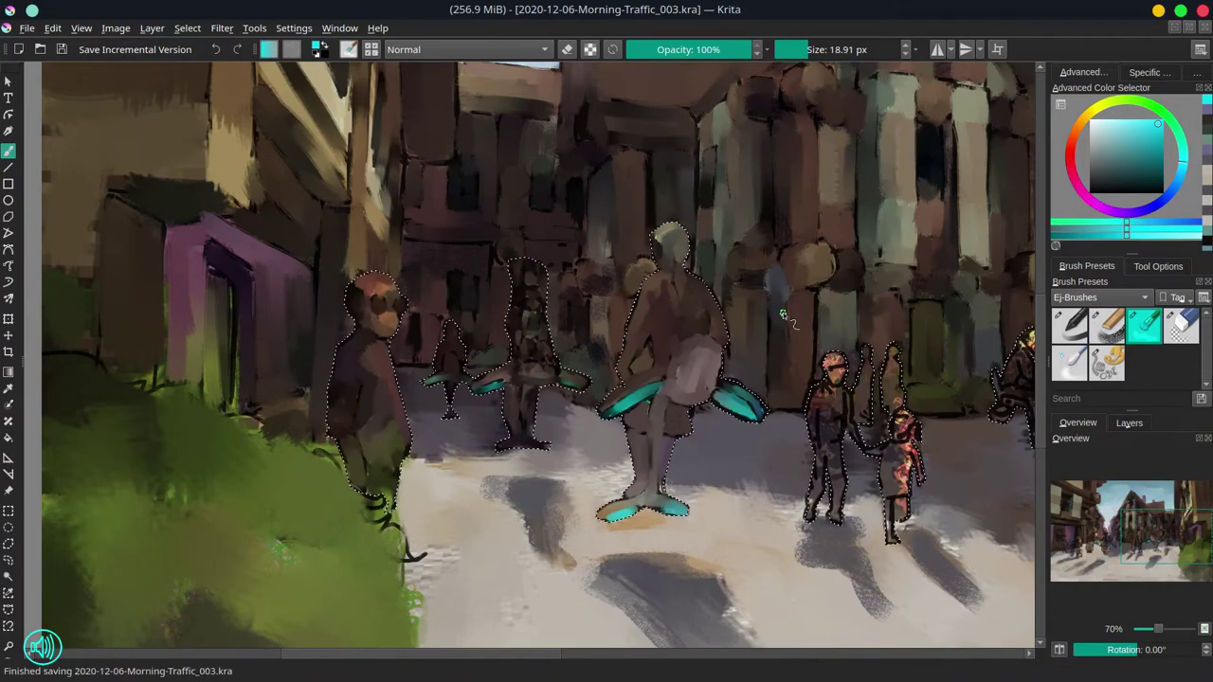
drag(783, 315, 671, 334)
key(slash)
ctrl+click(839, 384)
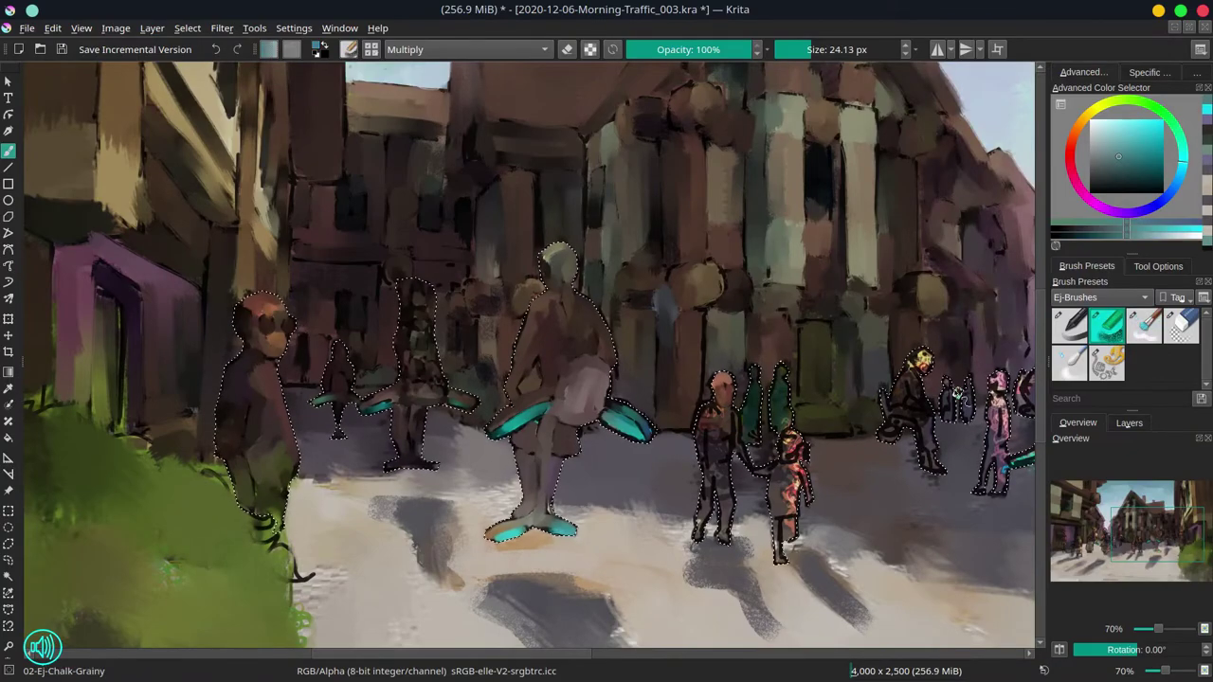
key(slash)
mouse_move(722, 398)
mouse_down()
mouse_move(708, 450)
mouse_move(715, 512)
mouse_up()
key(bracketright)
drag(721, 431, 722, 507)
mouse_move(791, 446)
mouse_down()
mouse_move(788, 519)
mouse_move(571, 557)
mouse_up()
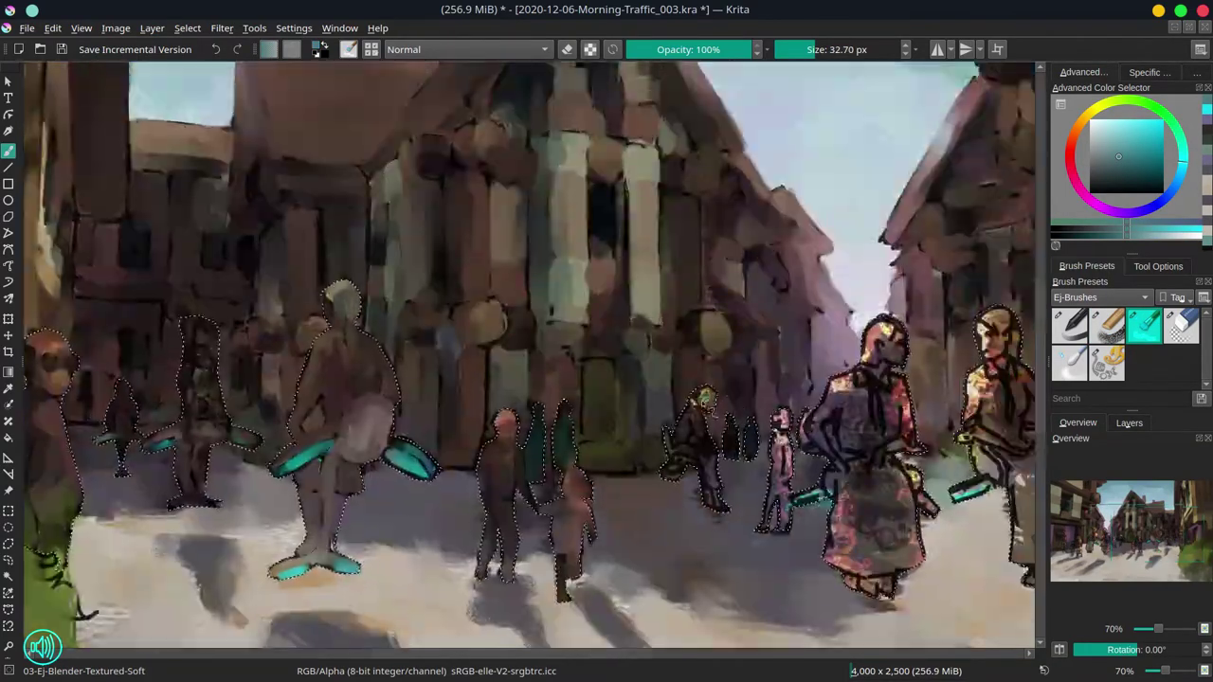
- Add a light cyan accent and soften the heads and torsos of the central figures
key(bracketleft)
ctrl+click(683, 453)
mouse_move(674, 446)
mouse_down()
mouse_move(705, 420)
mouse_move(725, 445)
mouse_up()
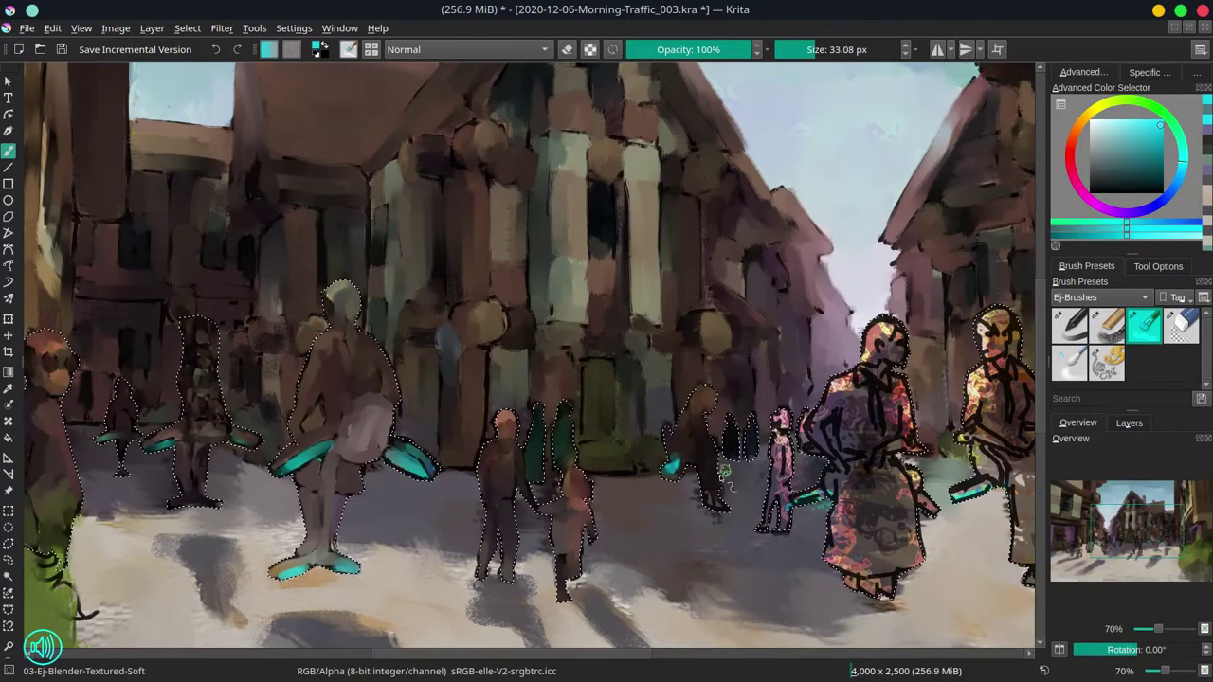
key(bracketright)
mouse_move(853, 329)
mouse_down()
mouse_move(663, 386)
mouse_move(710, 417)
mouse_up()
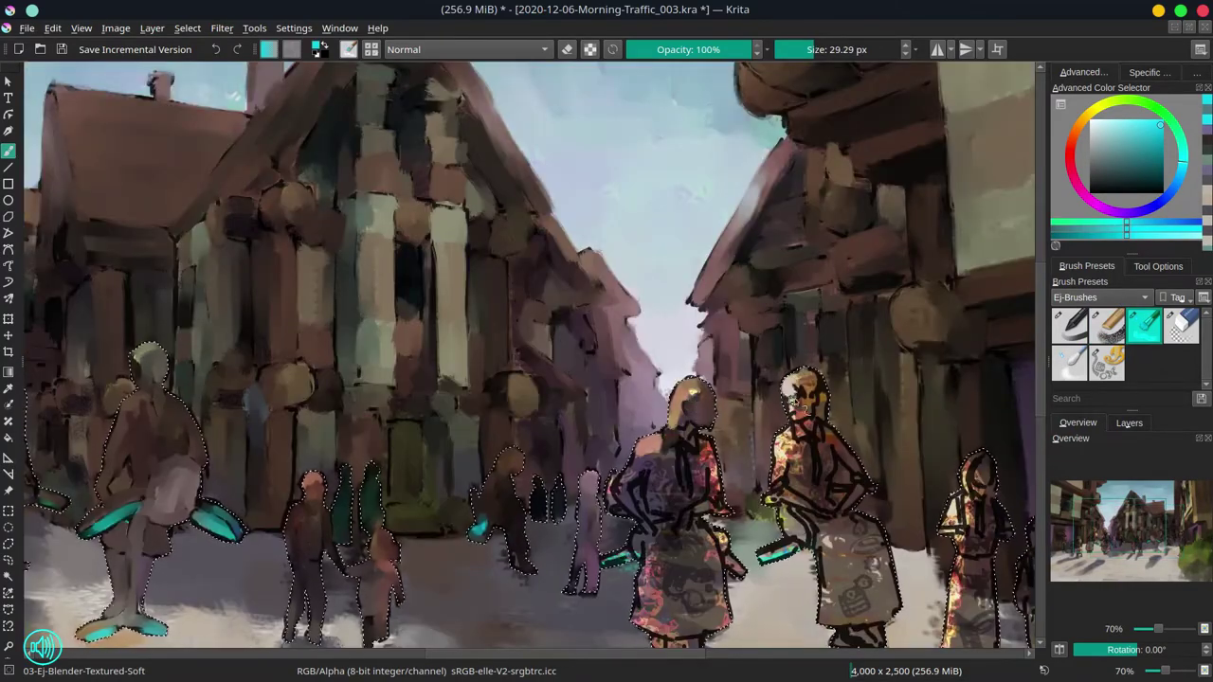
drag(800, 379, 796, 474)
mouse_move(706, 398)
mouse_down()
mouse_move(711, 455)
mouse_move(699, 443)
mouse_move(620, 493)
mouse_move(635, 540)
mouse_move(587, 483)
mouse_up()
- Blend the patterned skirt of the central figure into a plain pink-brown robe
key(slash)
key(slash)
mouse_move(663, 521)
mouse_down()
mouse_move(720, 512)
mouse_move(664, 452)
mouse_move(613, 511)
mouse_move(639, 530)
mouse_move(654, 465)
mouse_up()
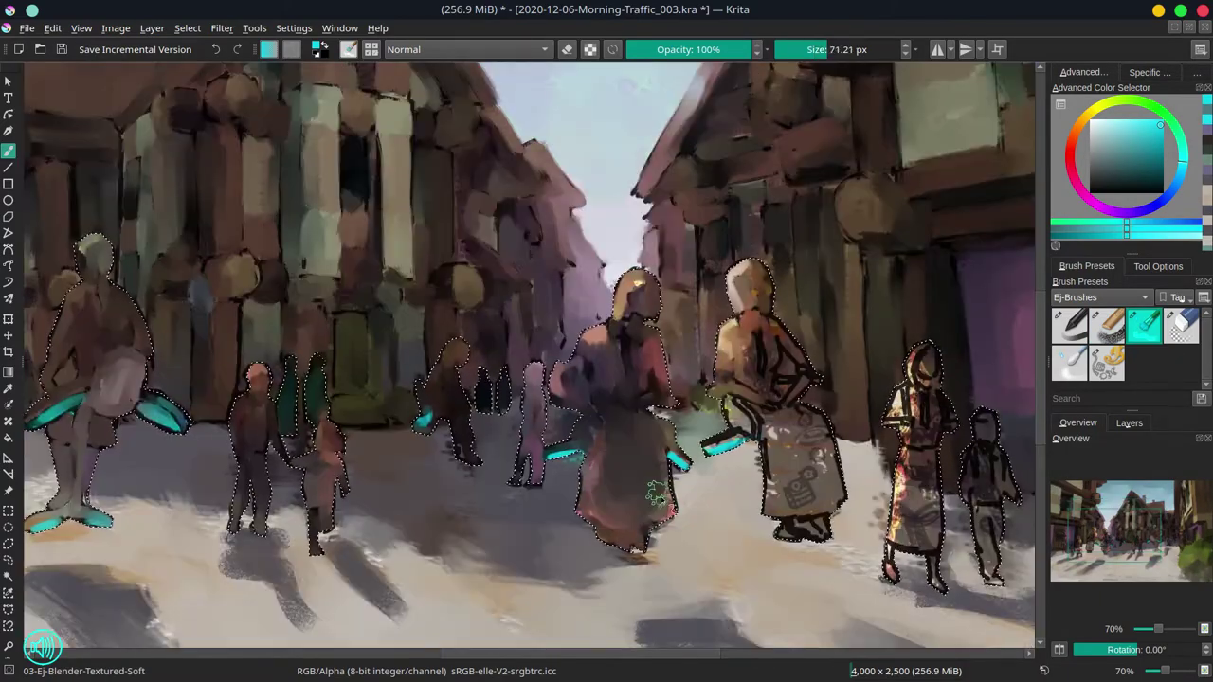
mouse_move(663, 417)
mouse_down()
mouse_move(668, 517)
mouse_move(727, 453)
mouse_move(521, 453)
mouse_up()
key(bracketleft)
mouse_move(711, 410)
mouse_down()
mouse_move(696, 384)
mouse_move(701, 493)
mouse_move(729, 446)
mouse_move(737, 580)
mouse_move(641, 566)
mouse_up()
- Repaint the small child and right-hand figure in muted orange with the soft blending brush
key(bracketleft)
click(1107, 325)
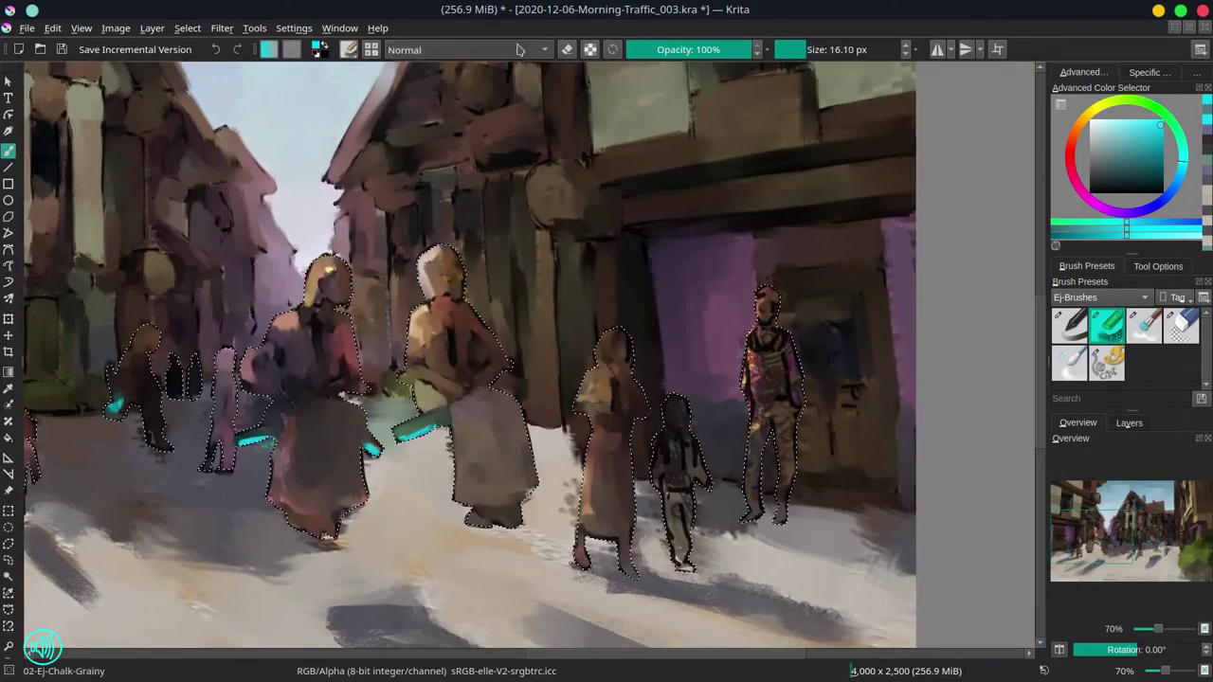
key(slash)
mouse_move(663, 398)
mouse_down()
mouse_move(675, 455)
mouse_move(706, 498)
mouse_move(687, 569)
mouse_up()
mouse_move(757, 417)
mouse_down()
mouse_move(789, 344)
mouse_move(767, 385)
mouse_move(796, 411)
mouse_move(758, 516)
mouse_up()
key(minus)
key(minus)
key(minus)
key(minus)
key(minus)
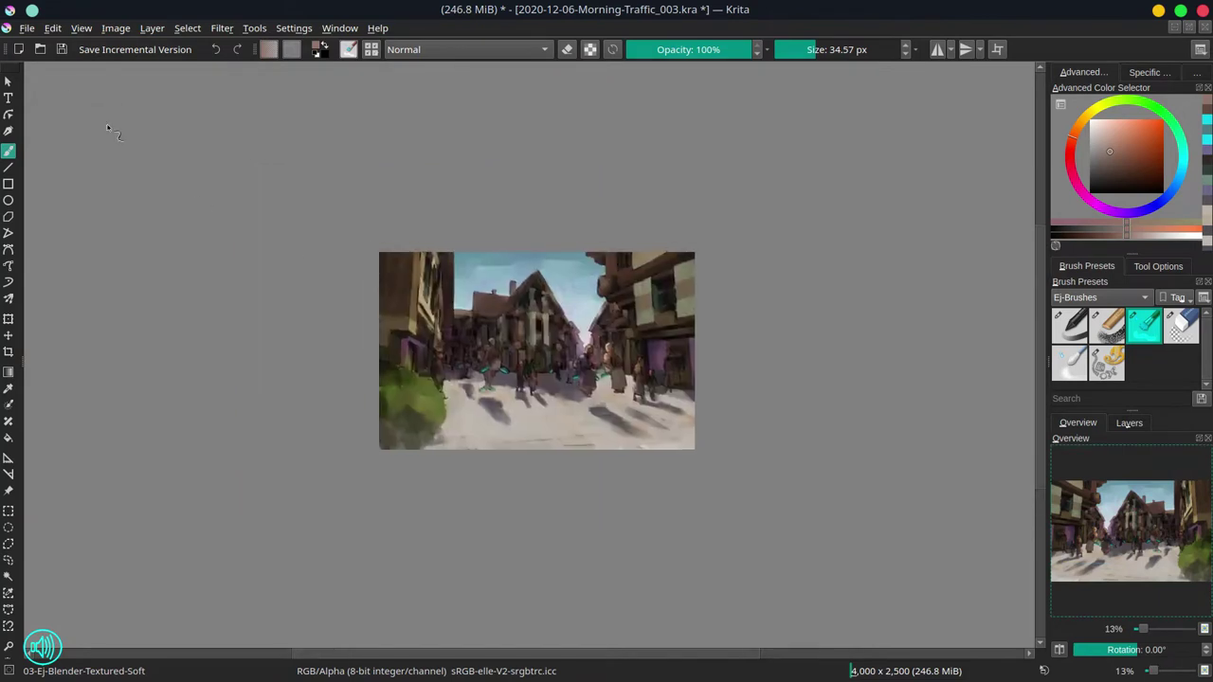
- Save the painting and mirror the view to check the composition
key(ctrl+s)
key(m)
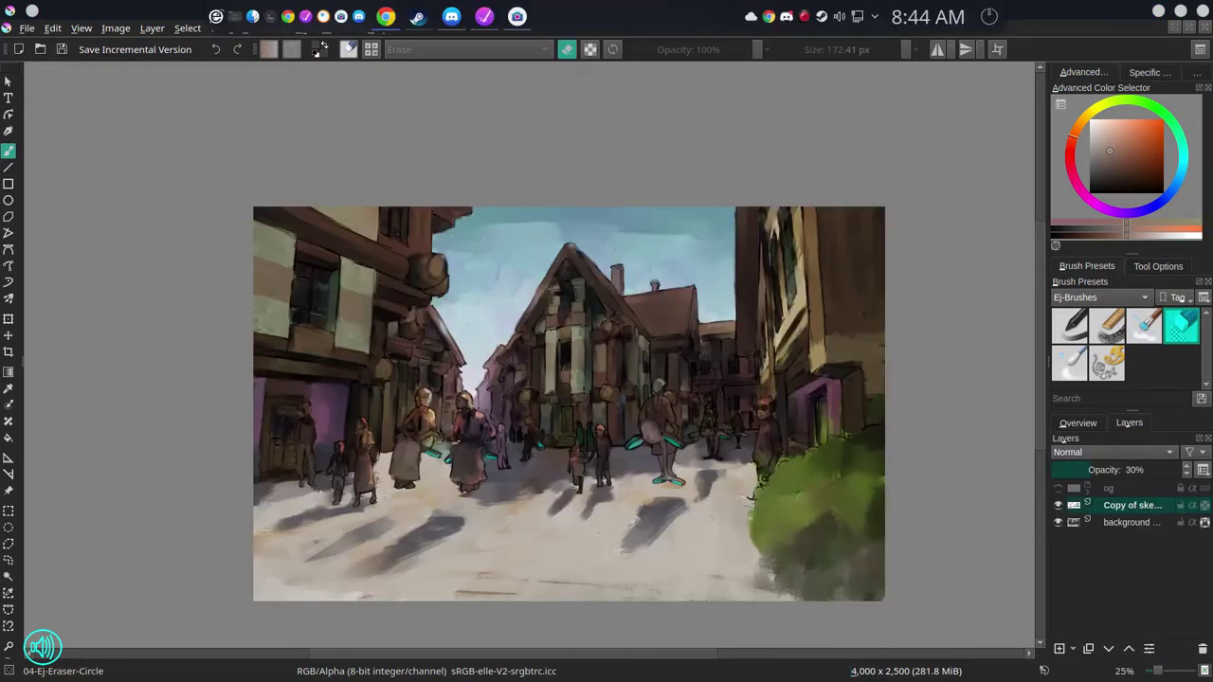
click(1083, 323)
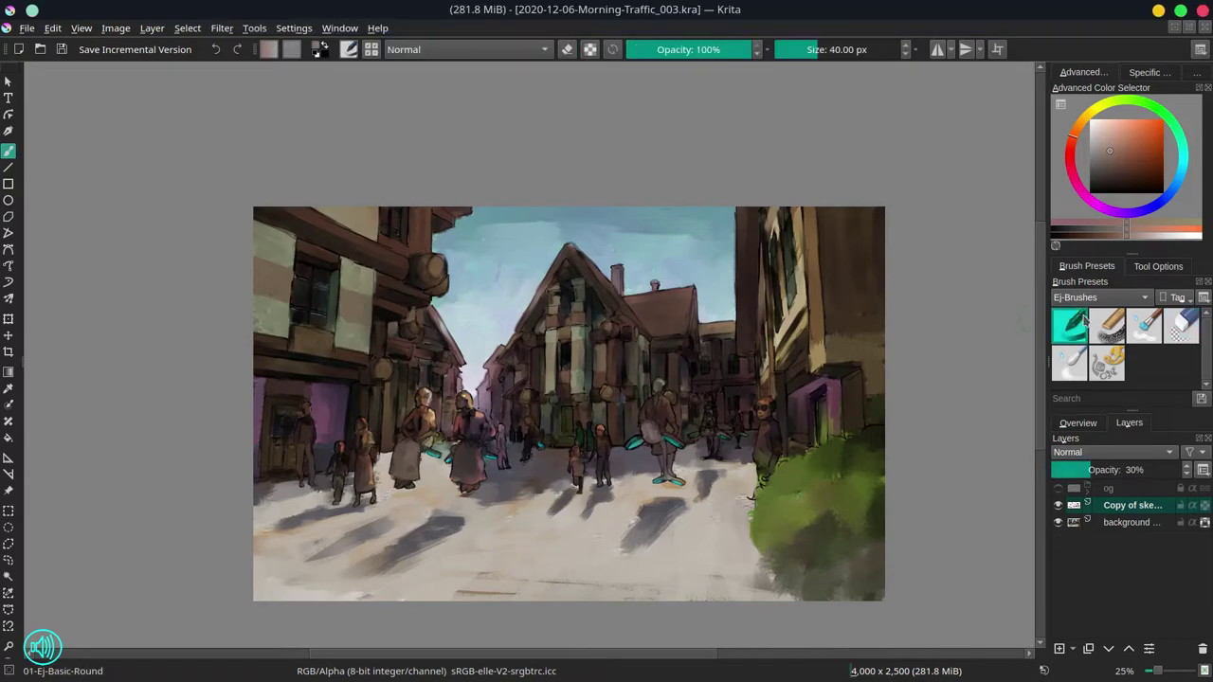
click(1107, 325)
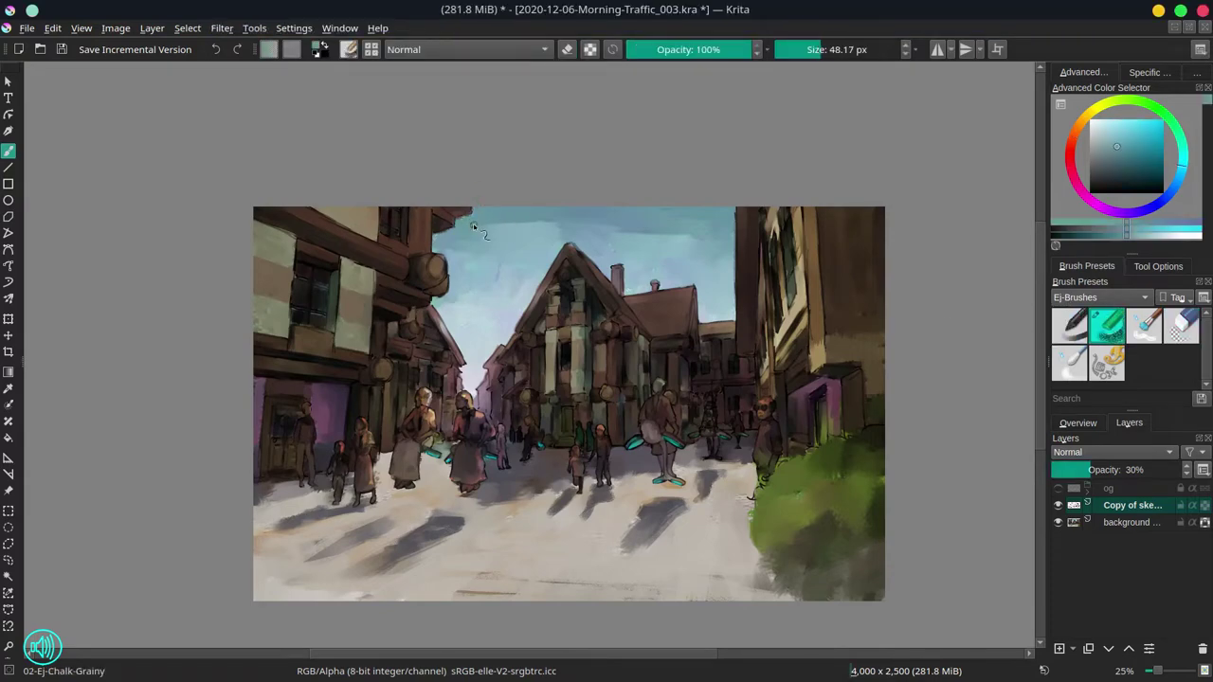
- Add a new paint layer and sample a dark red-brown from the building
right_click(1066, 505)
click(1035, 251)
click(1077, 422)
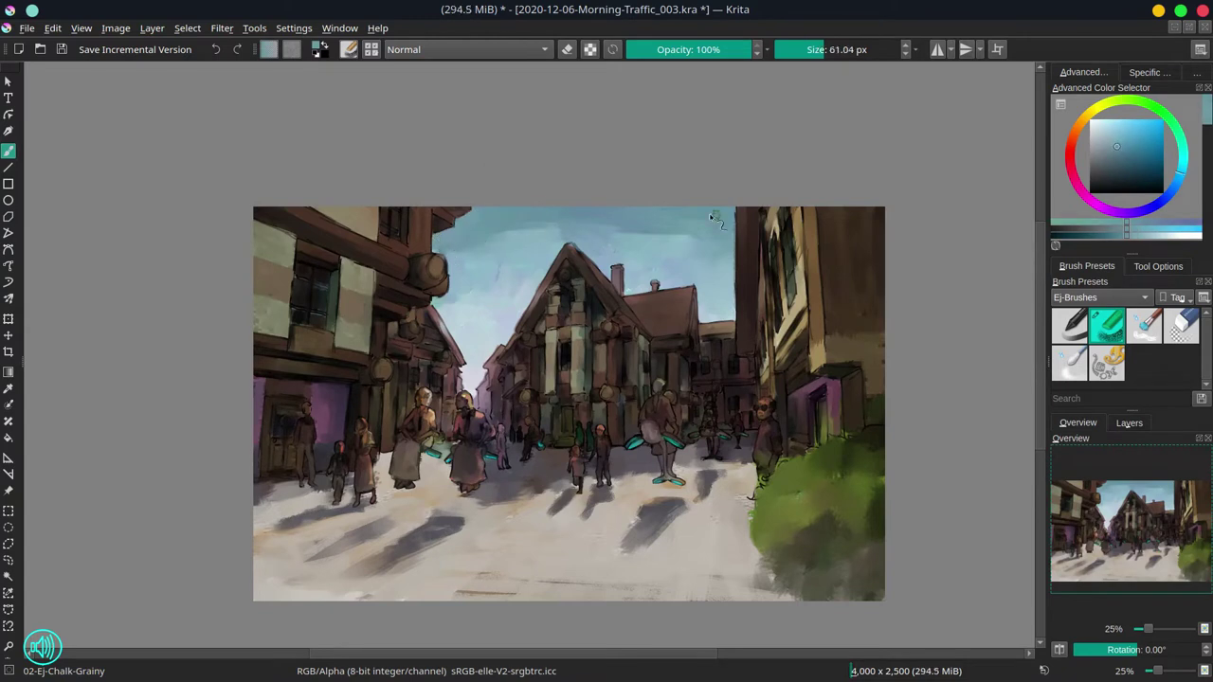
ctrl+click(465, 271)
mouse_move(465, 271)
mouse_down()
mouse_move(501, 322)
mouse_move(682, 230)
mouse_move(664, 237)
mouse_move(679, 281)
mouse_move(723, 319)
mouse_up()
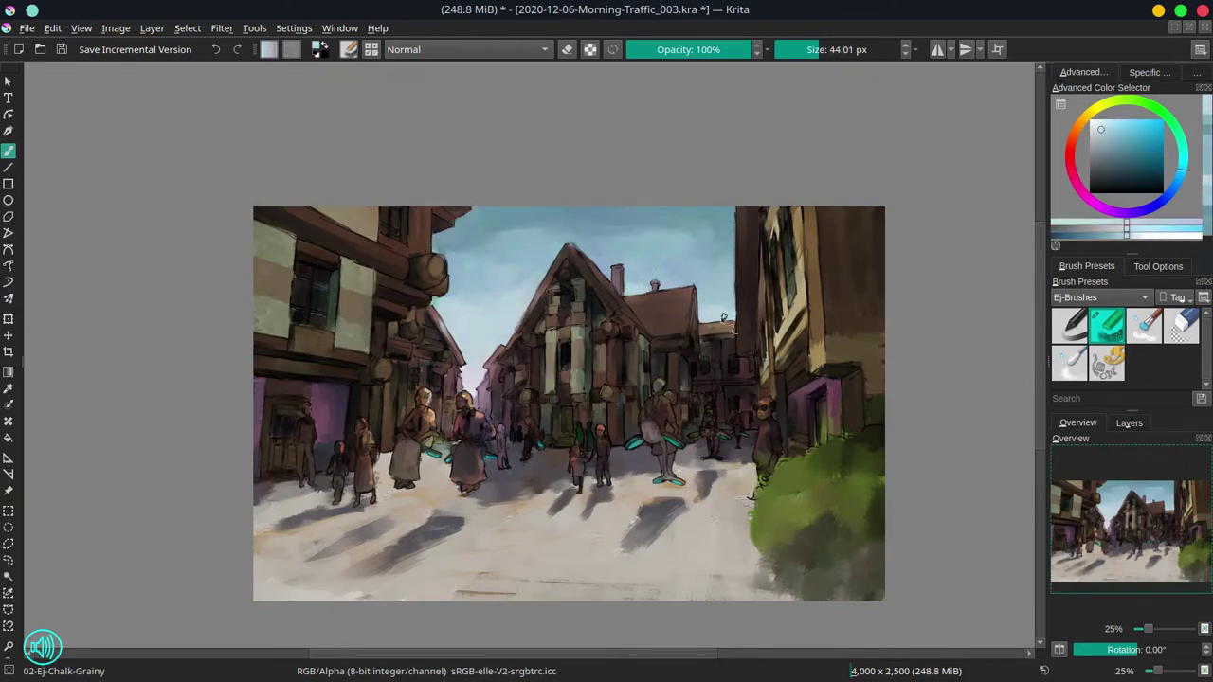
mouse_move(724, 361)
mouse_down()
mouse_move(758, 298)
mouse_move(730, 263)
mouse_move(745, 354)
mouse_move(639, 310)
mouse_move(709, 249)
mouse_up()
- Test a Color Dodge stroke on the left building's top, then undo it
key(alt+shift+d)
mouse_move(294, 218)
mouse_down()
mouse_move(443, 277)
mouse_move(241, 325)
mouse_up()
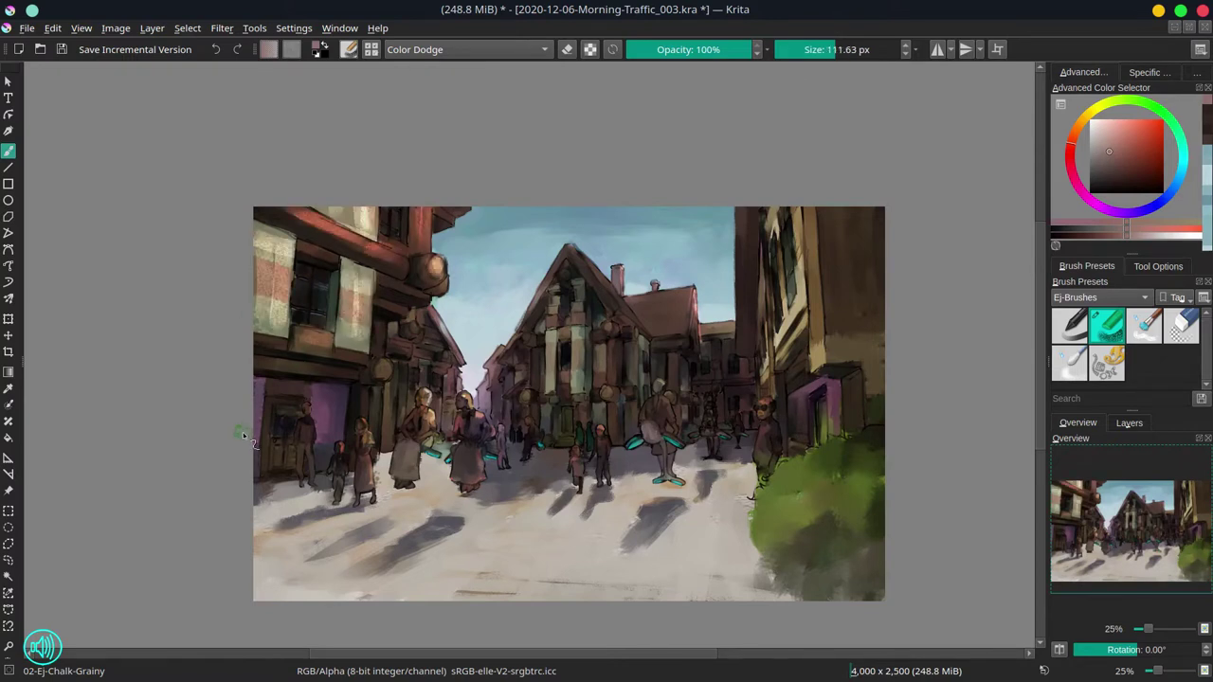
key(ctrl+z)
key(ctrl+z)
key(ctrl+z)
key(minus)
- Set the new layer to Color Dodge and paint a warm glow over the left building
click(1083, 421)
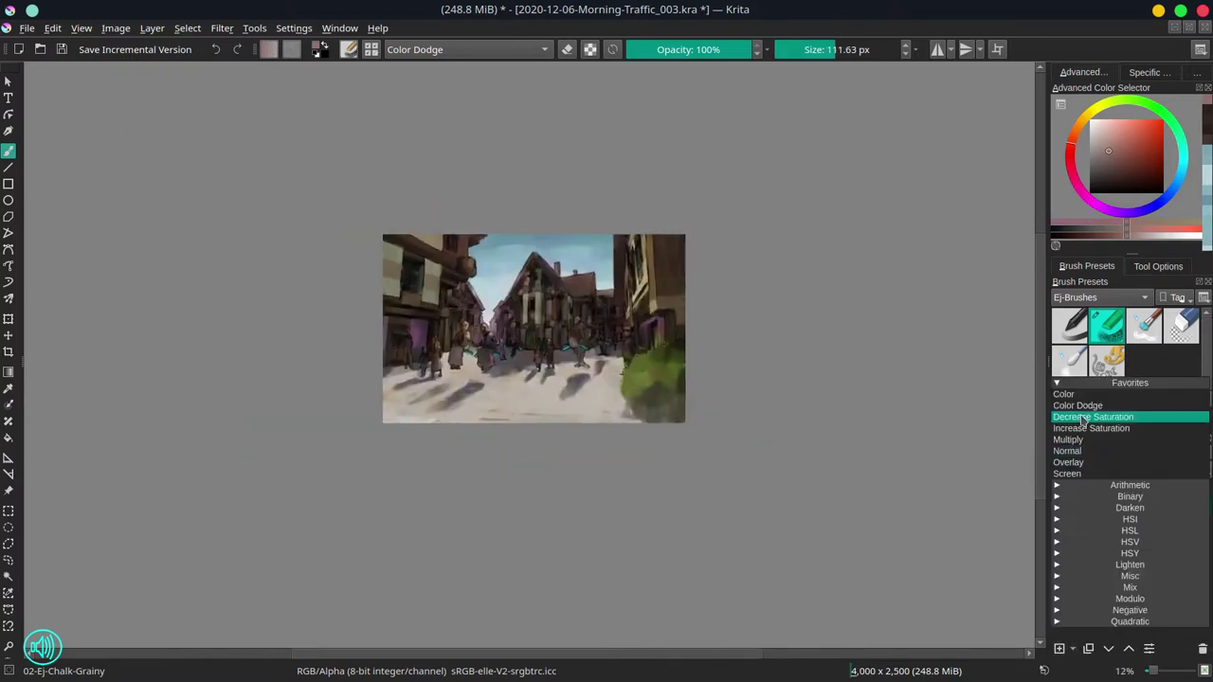
key(Escape)
key(bracketright)
key(bracketright)
key(bracketright)
drag(398, 242, 466, 294)
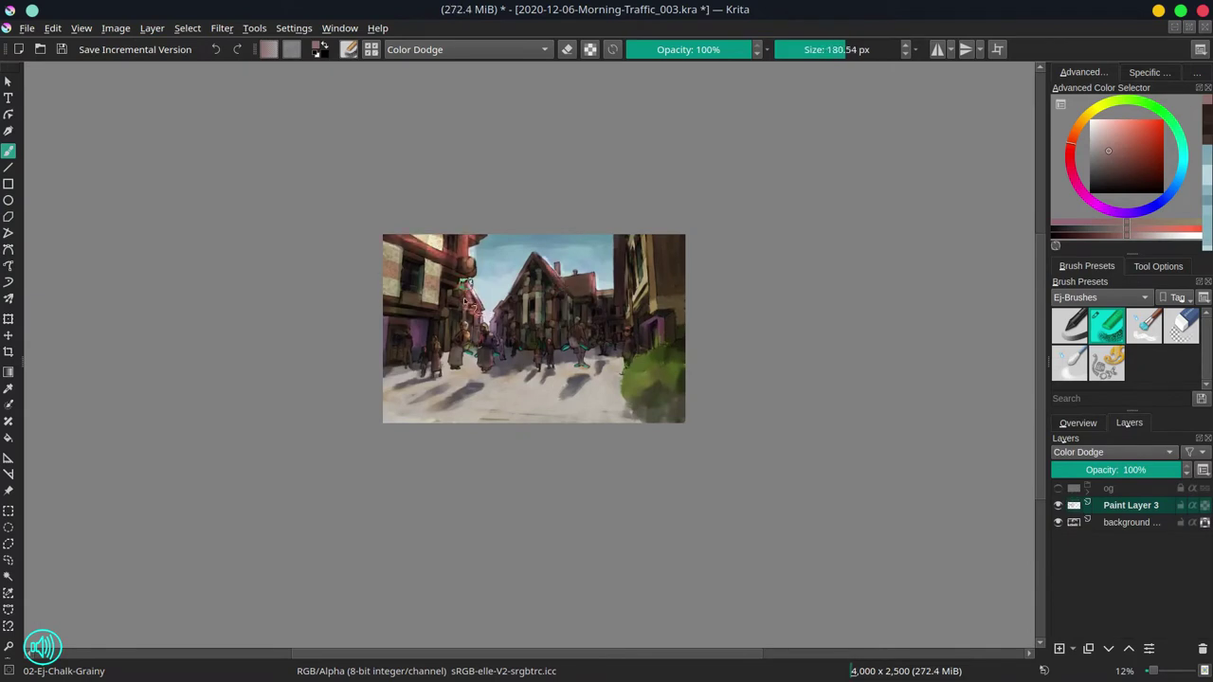
click(1078, 423)
key(bracketleft)
key(bracketleft)
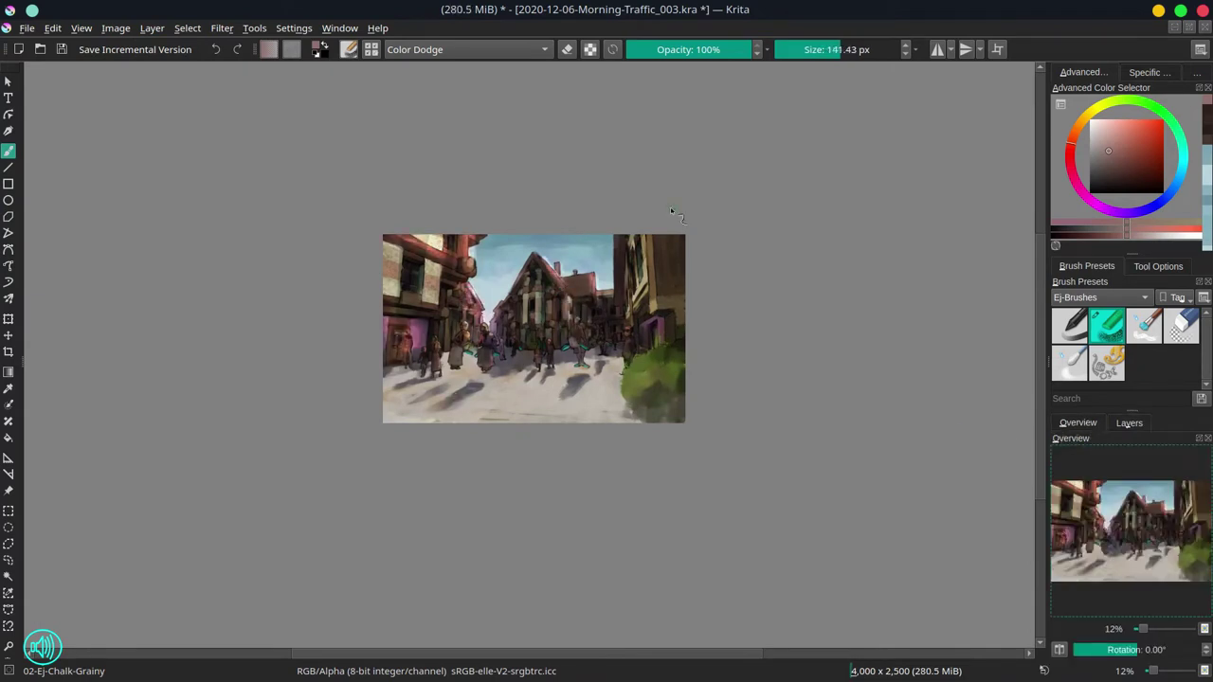
key(bracketleft)
key(bracketleft)
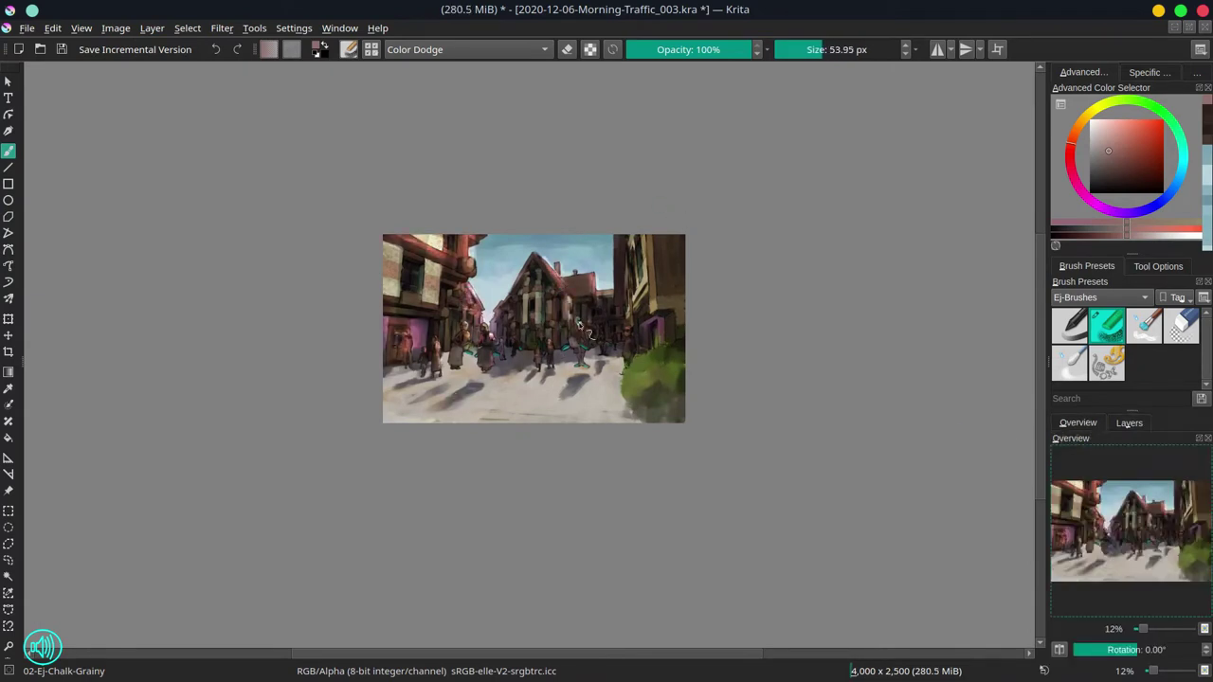
- Repaint the upper-left building's facade with dark reddish strokes using the soft blending brush
key(slash)
scroll(568, 275, up, 3)
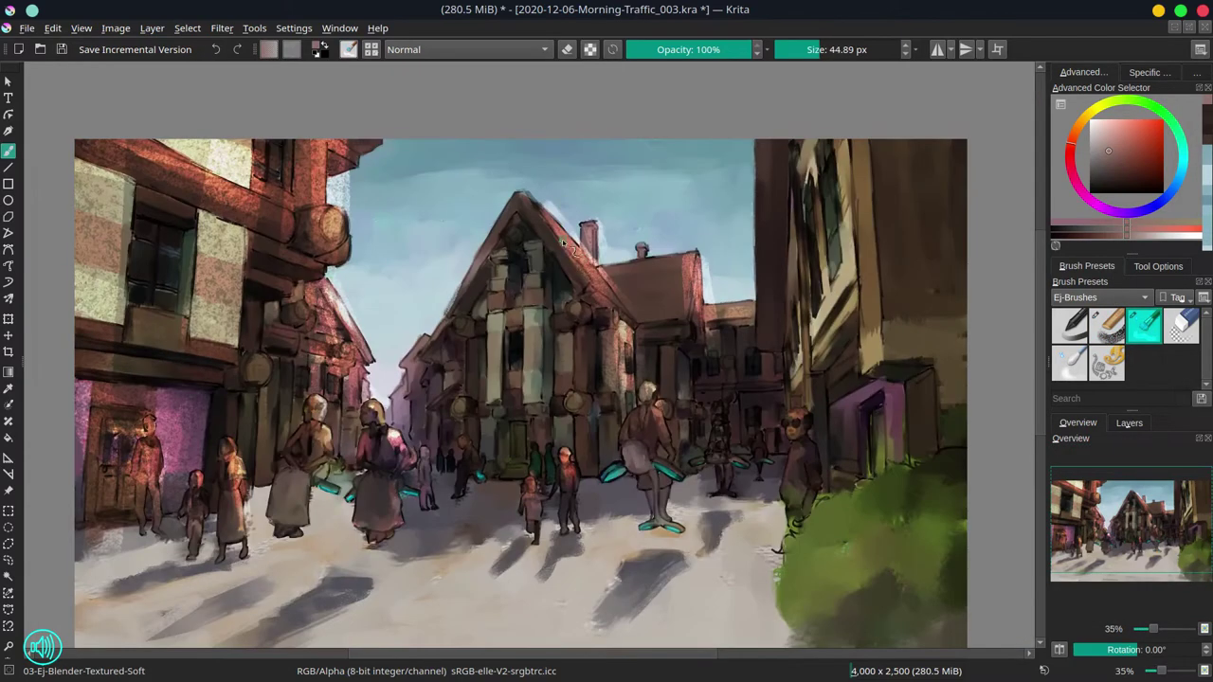
key(bracketleft)
key(bracketright)
key(bracketright)
key(bracketright)
key(bracketright)
key(bracketright)
key(bracketright)
key(bracketright)
key(bracketright)
key(bracketleft)
key(bracketleft)
key(bracketleft)
drag(626, 365, 626, 384)
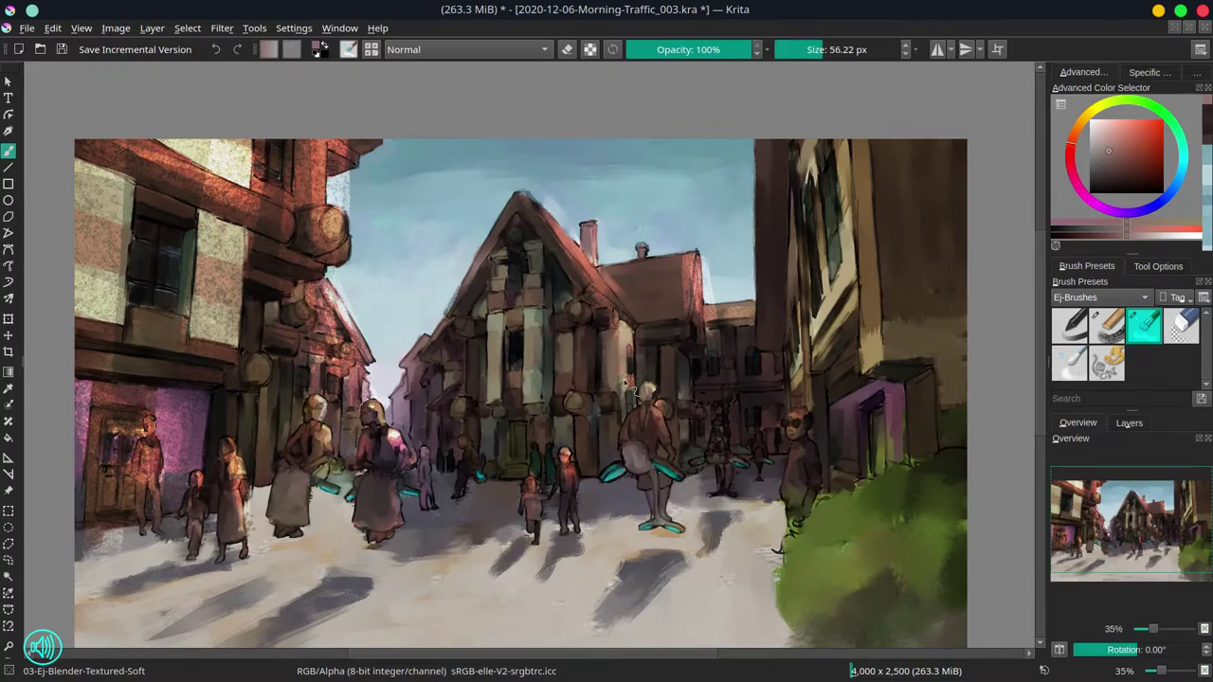
mouse_move(555, 201)
mouse_down()
mouse_move(382, 214)
mouse_move(313, 142)
mouse_move(300, 173)
mouse_move(219, 163)
mouse_move(182, 172)
mouse_move(231, 198)
mouse_move(262, 156)
mouse_move(114, 187)
mouse_move(90, 249)
mouse_move(216, 237)
mouse_move(224, 325)
mouse_move(189, 267)
mouse_move(84, 357)
mouse_move(173, 414)
mouse_move(97, 415)
mouse_move(110, 481)
mouse_move(196, 419)
mouse_up()
- Paint the round tower in light beige and touch up the small facade area
drag(333, 218, 354, 267)
key(bracketleft)
key(bracketleft)
key(bracketleft)
drag(339, 310, 304, 314)
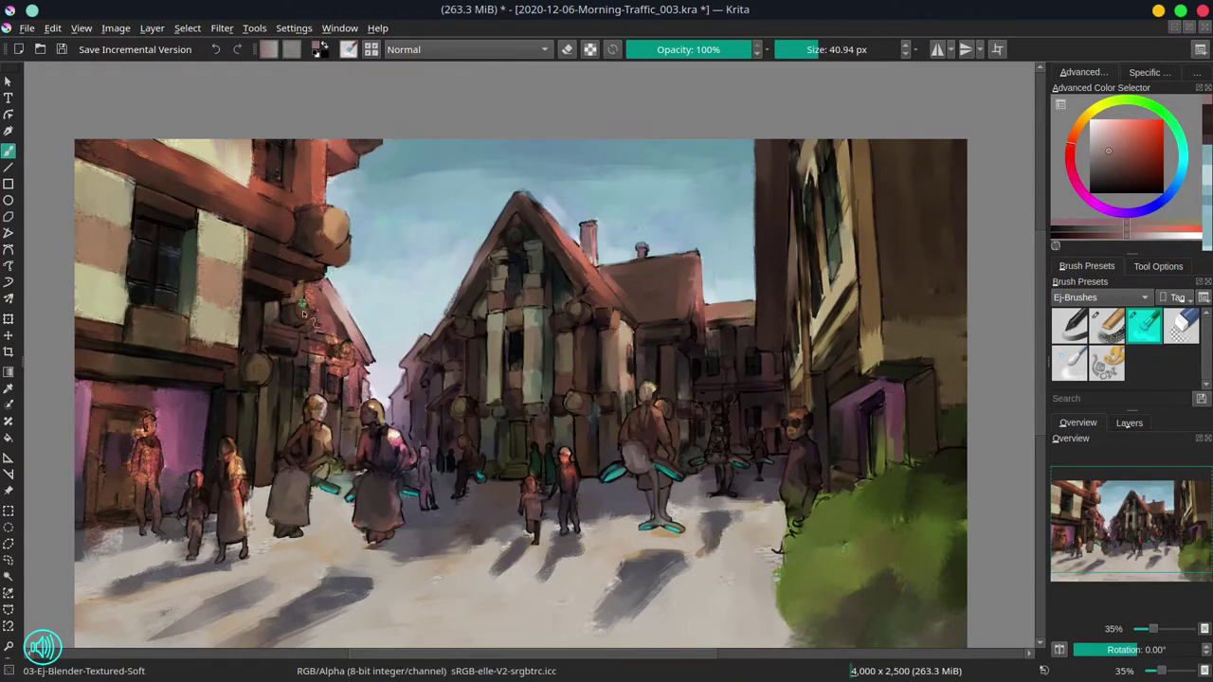
- Hide layer 'og', show the sketch copy layer, and erase its lines across the image
click(1129, 422)
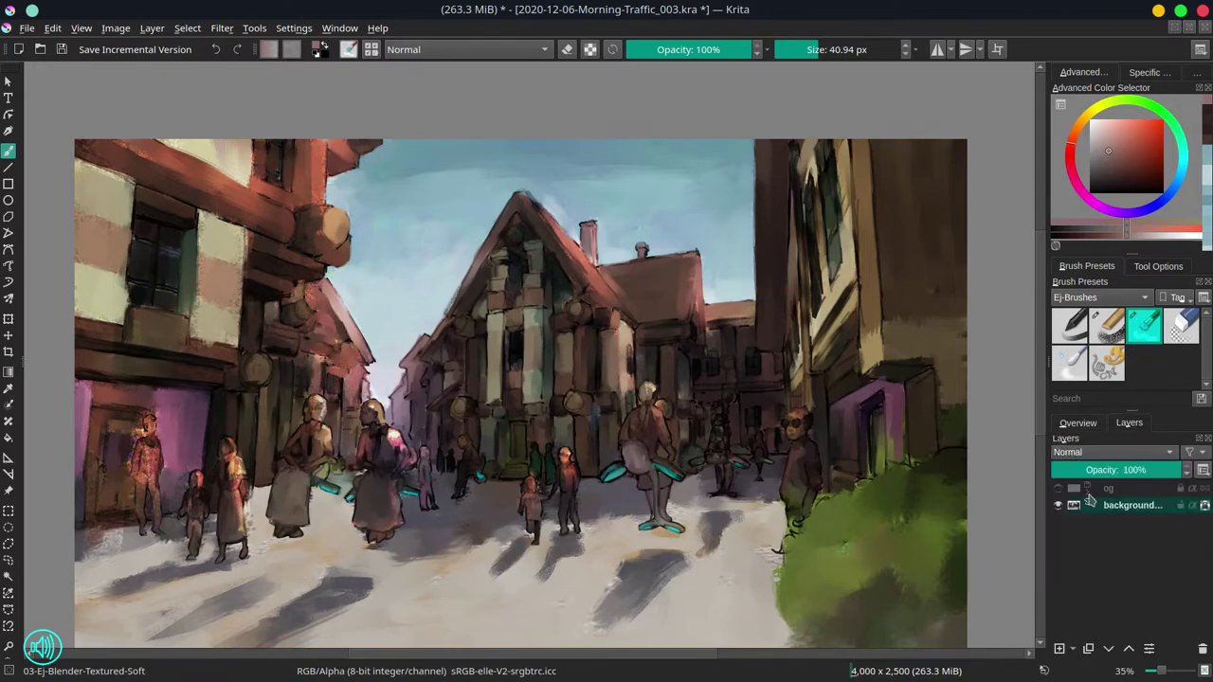
click(1058, 505)
click(1058, 487)
key(slash)
mouse_move(218, 388)
mouse_down()
mouse_move(271, 453)
mouse_move(389, 469)
mouse_move(541, 300)
mouse_move(530, 291)
mouse_move(522, 574)
mouse_move(688, 398)
mouse_move(832, 520)
mouse_move(678, 250)
mouse_move(408, 350)
mouse_move(702, 448)
mouse_move(769, 170)
mouse_move(853, 547)
mouse_up()
- Move the sketch copy below 'og', make 'og' visible again, and delete the copy
key(ctrl+Page_Down)
click(1059, 488)
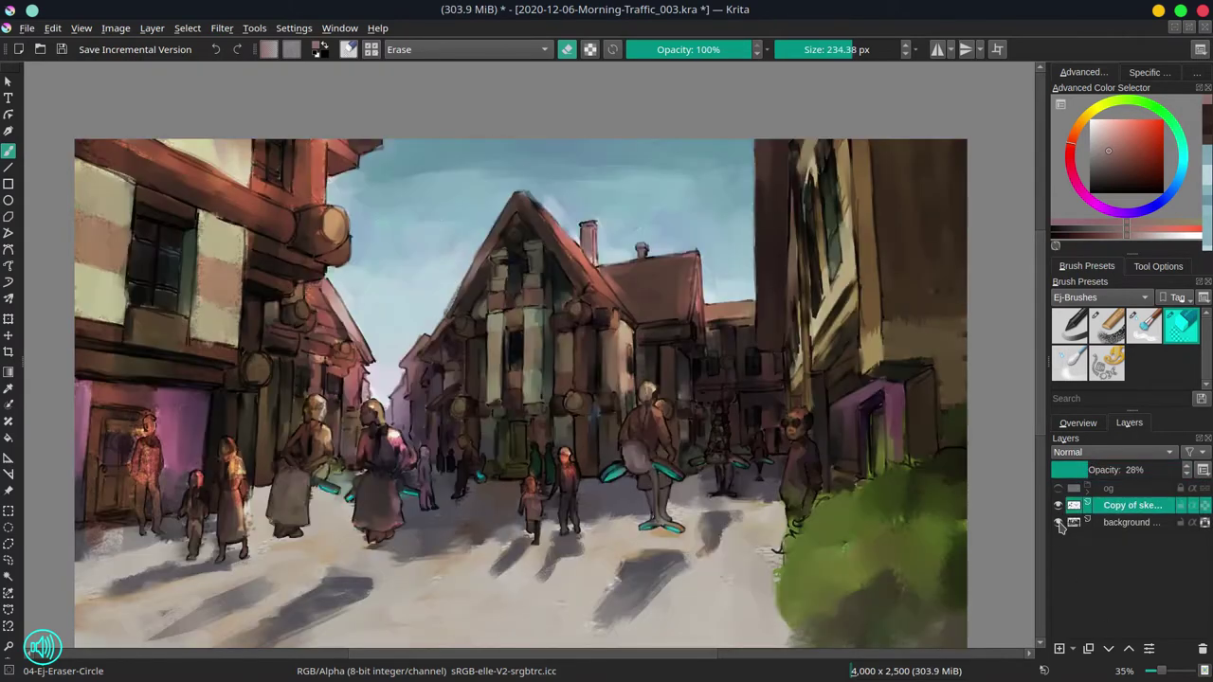
right_click(1127, 505)
click(1042, 313)
click(1077, 423)
- Switch to the Chalk-Grainy brush and set its blending mode back to Normal
click(1107, 325)
key(minus)
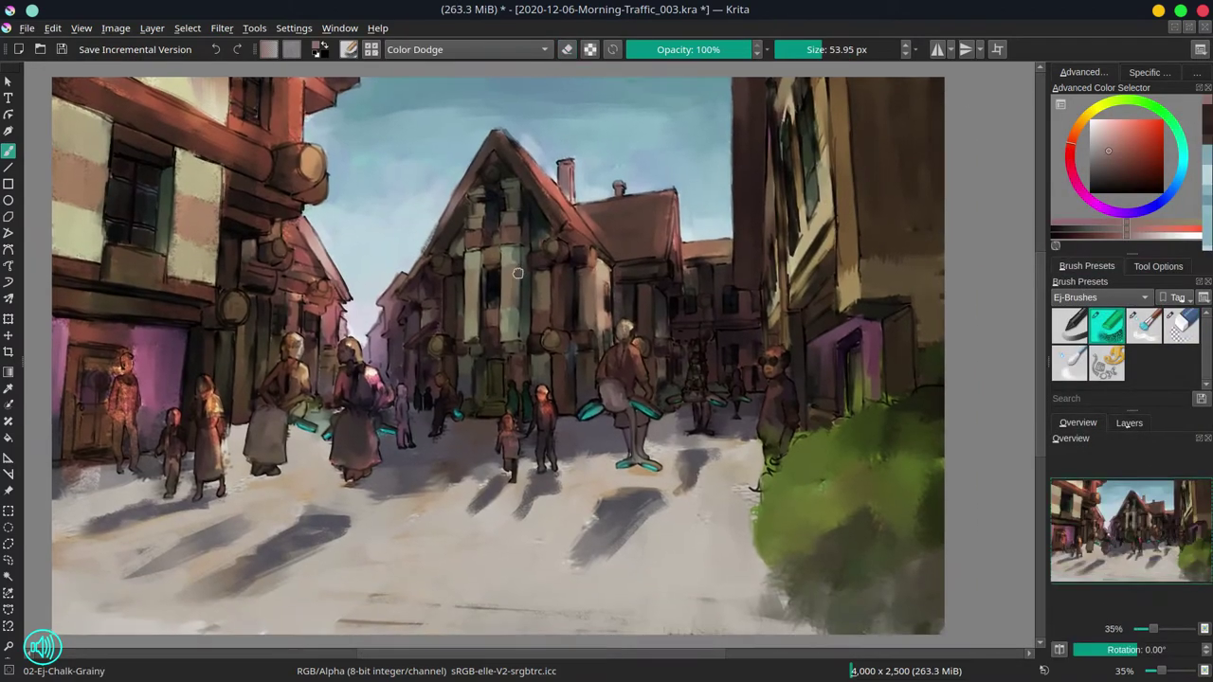
click(464, 49)
click(421, 170)
ctrl+click(420, 169)
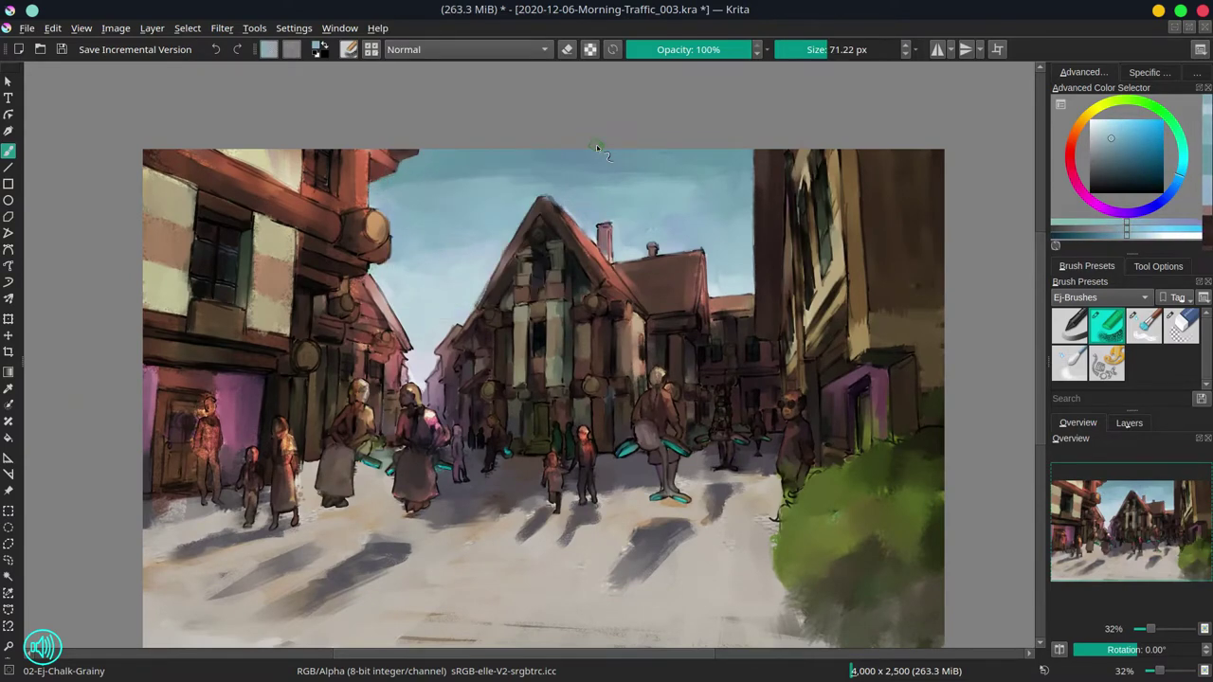
- Sample green from the bush and add fresh strokes to it at the lower right
ctrl+click(863, 529)
drag(791, 510, 873, 460)
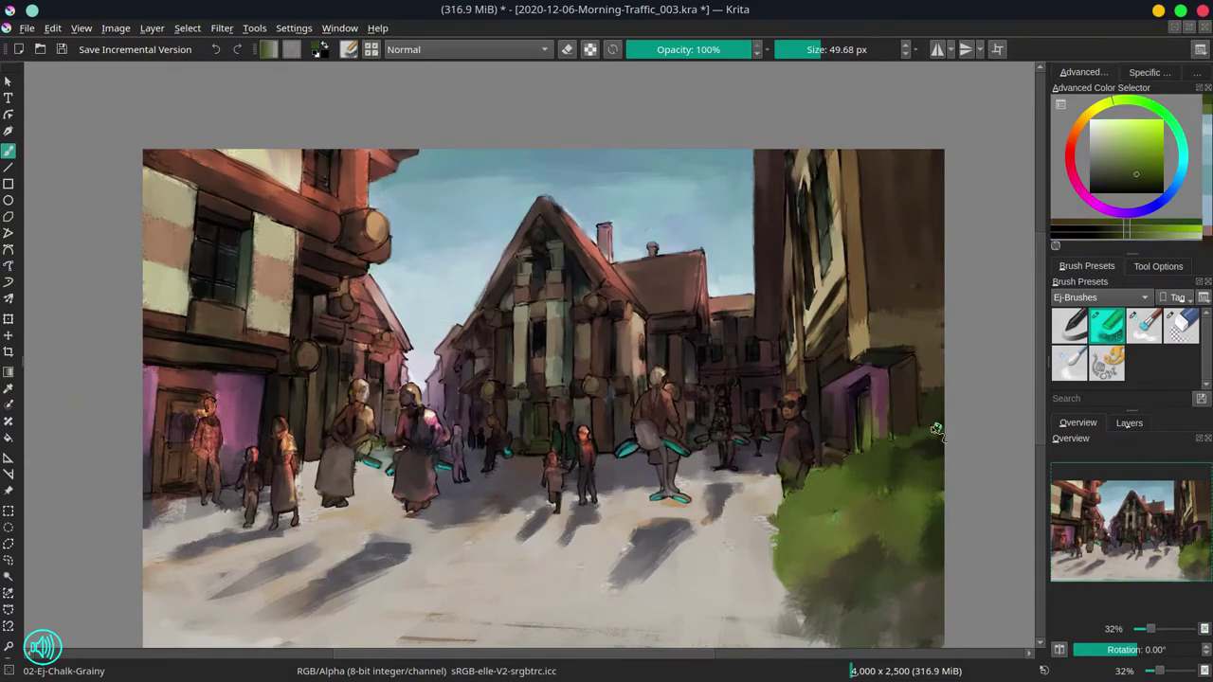
drag(827, 642, 800, 554)
ctrl+click(730, 425)
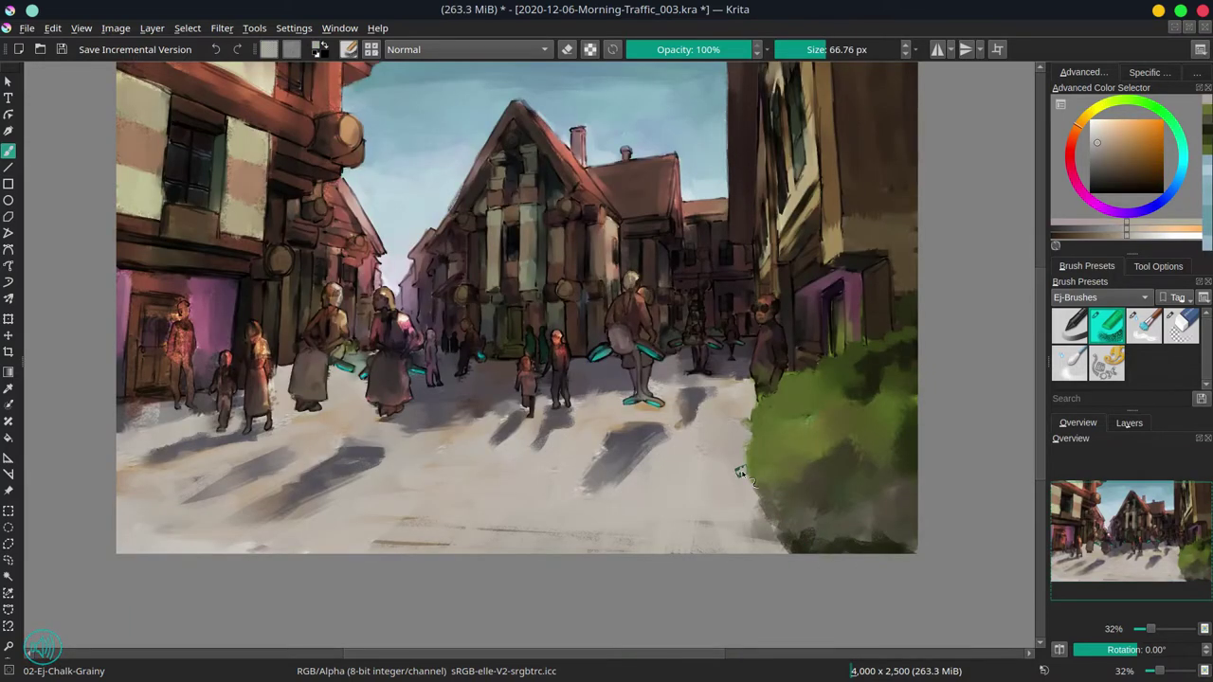
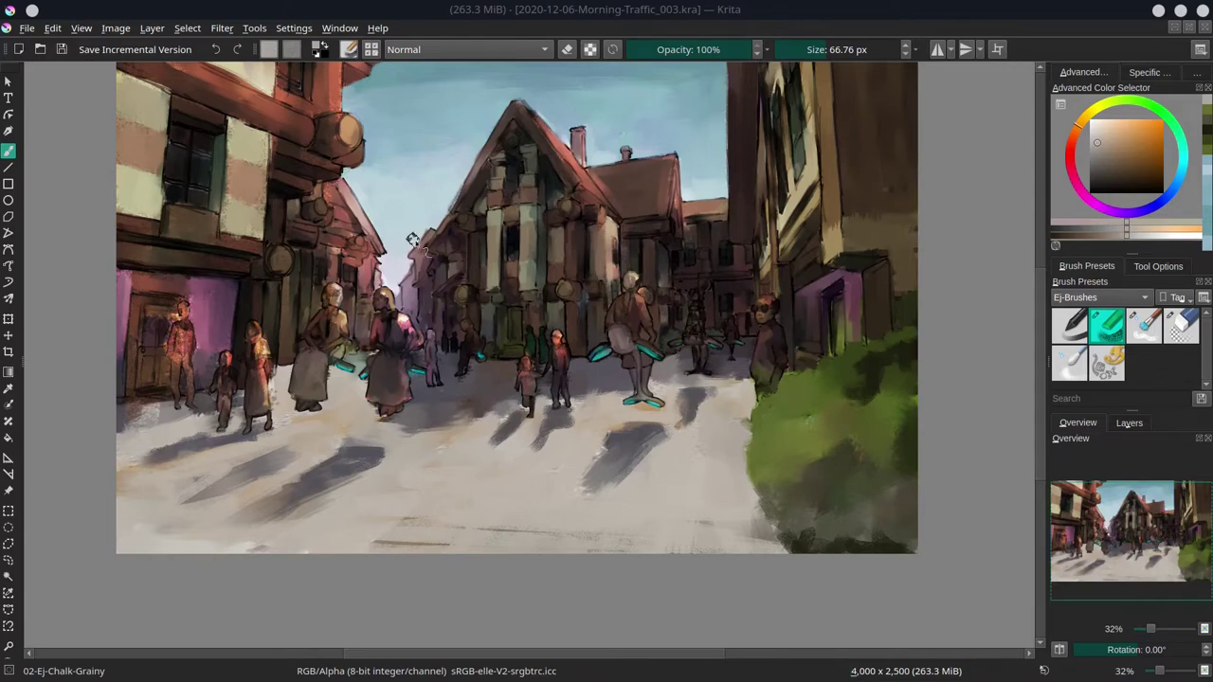
- Paint pale strokes across the left house's roof eaves, then paint brown over them
drag(412, 239, 465, 311)
drag(284, 190, 360, 185)
mouse_move(247, 142)
mouse_down()
mouse_move(302, 161)
mouse_move(322, 137)
mouse_up()
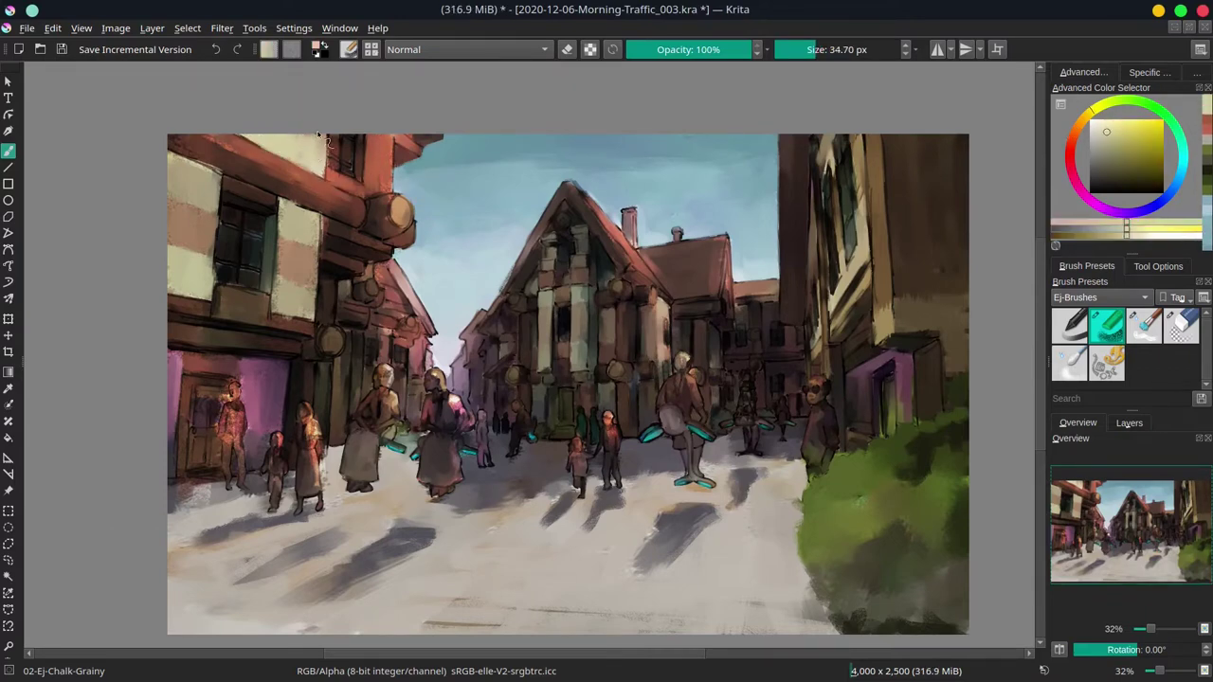
ctrl+click(322, 142)
mouse_move(228, 152)
mouse_down()
mouse_move(294, 180)
mouse_move(398, 150)
mouse_up()
- Pick dark red, pale yellow and dark brown from the roof, wall and beams
ctrl+click(341, 161)
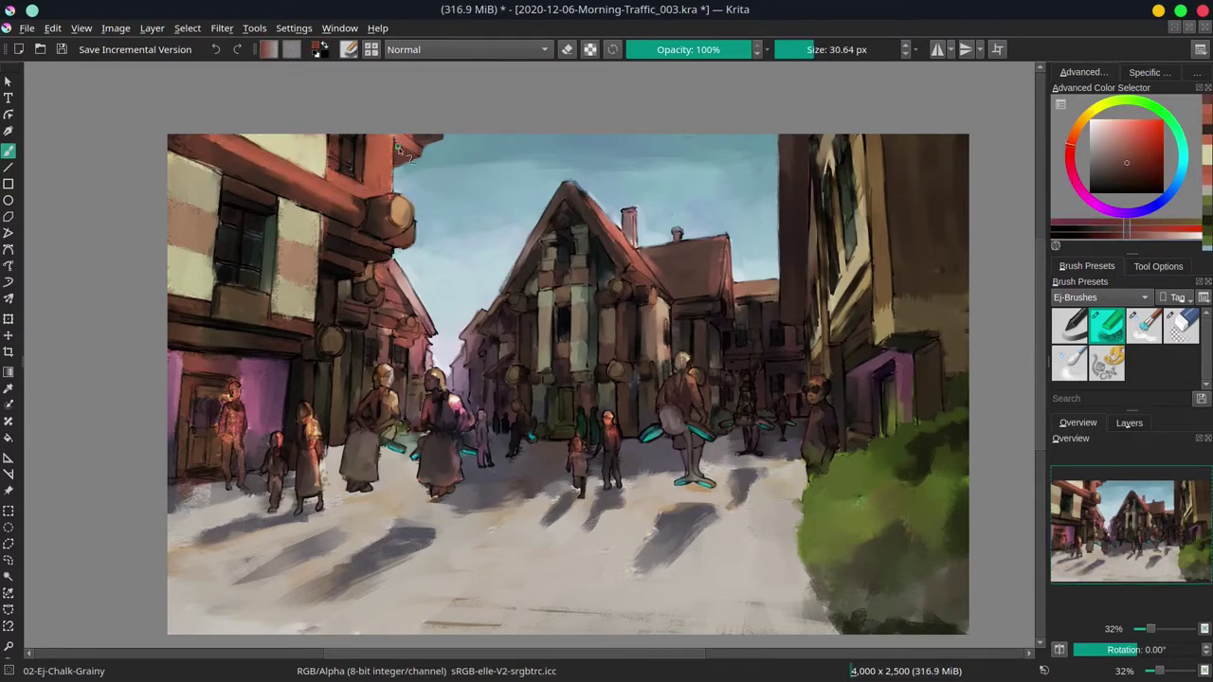
ctrl+click(303, 161)
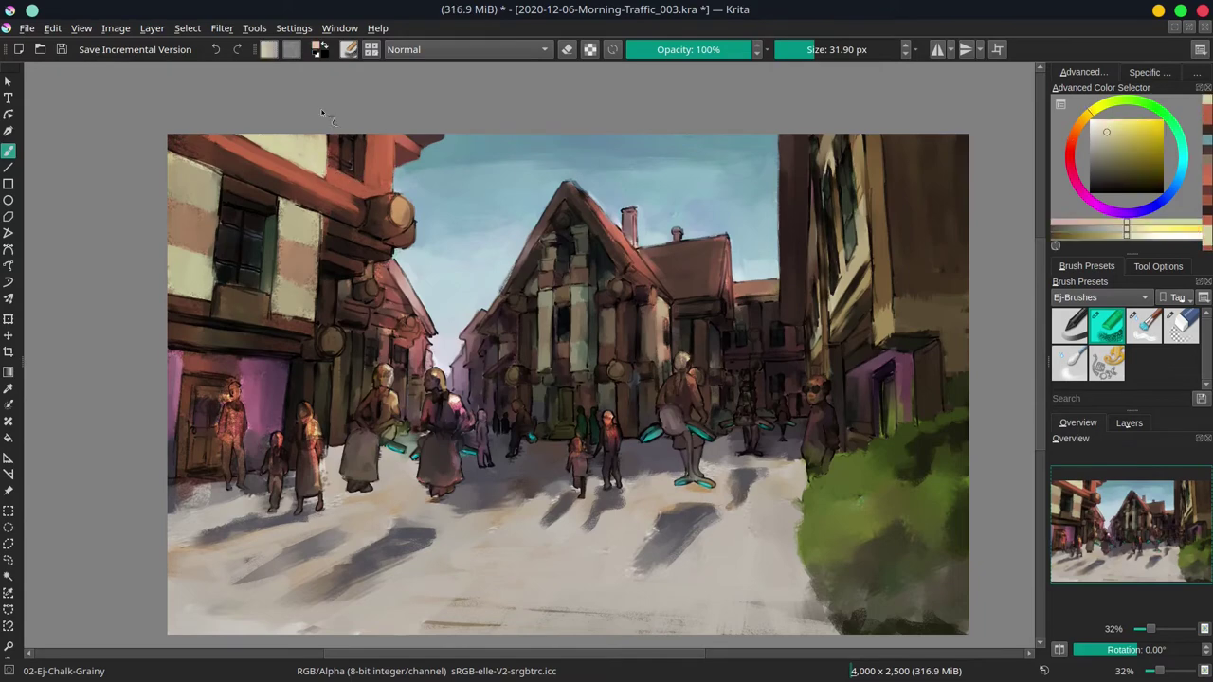
ctrl+click(349, 152)
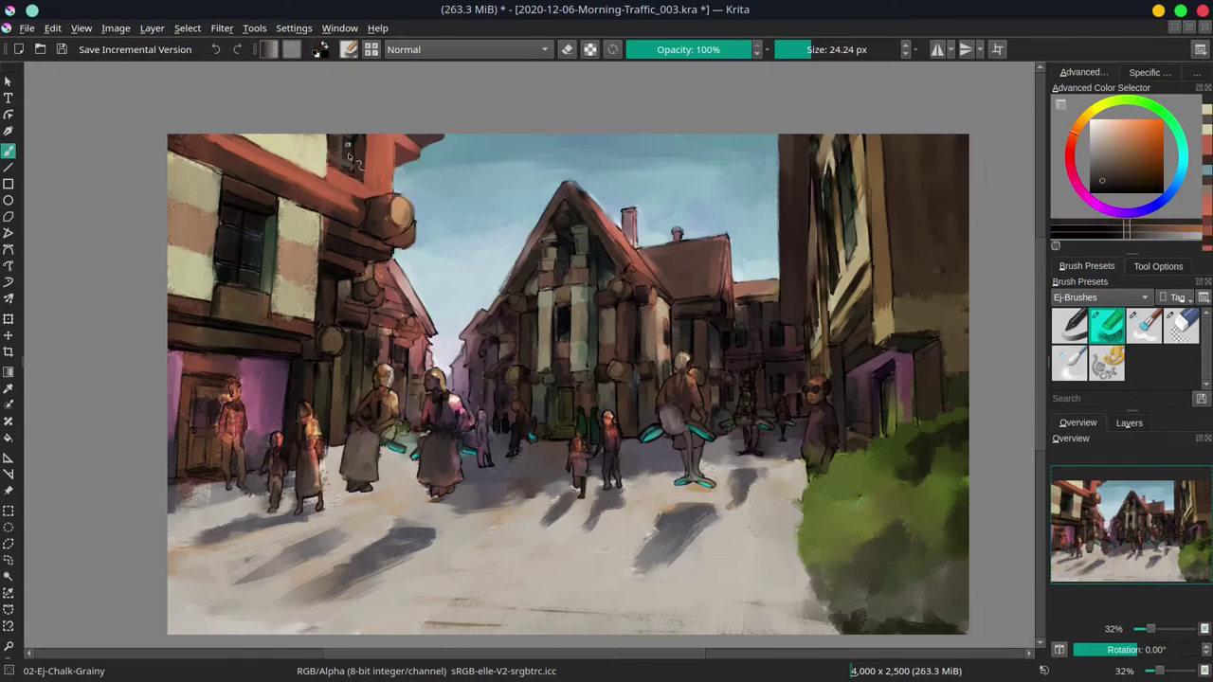
ctrl+click(349, 159)
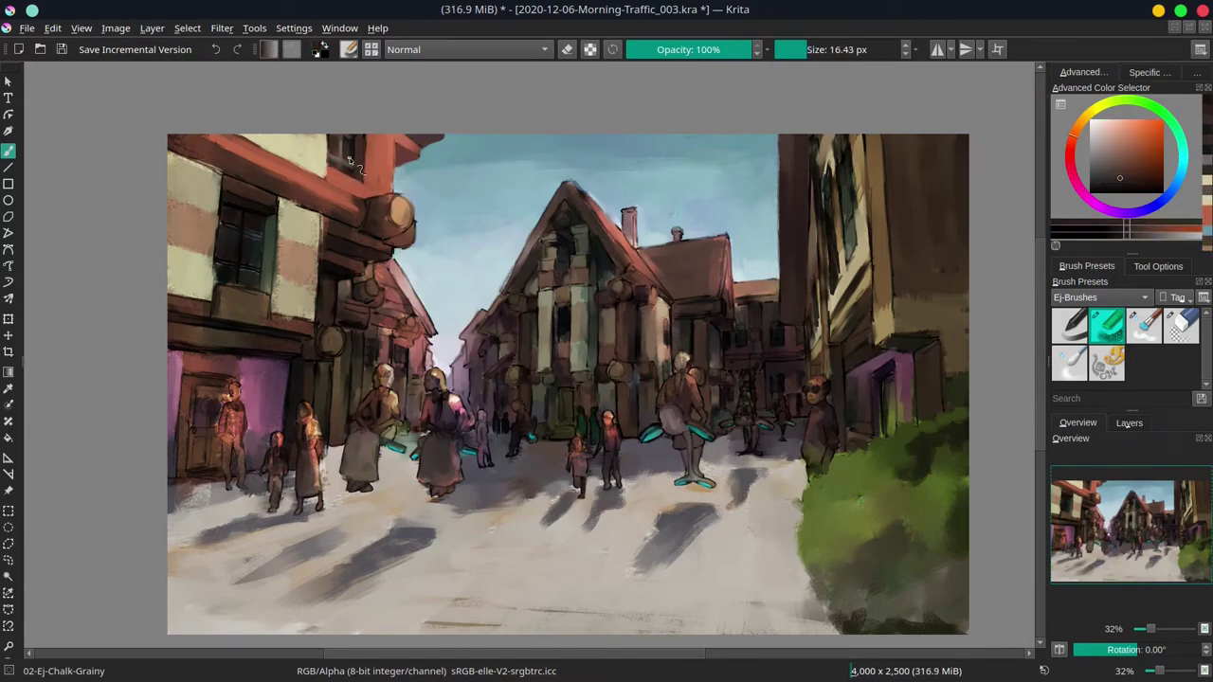
ctrl+click(349, 161)
- Retouch the beam ends on a rotated canvas, level the rotation and save the painting
drag(287, 112, 327, 275)
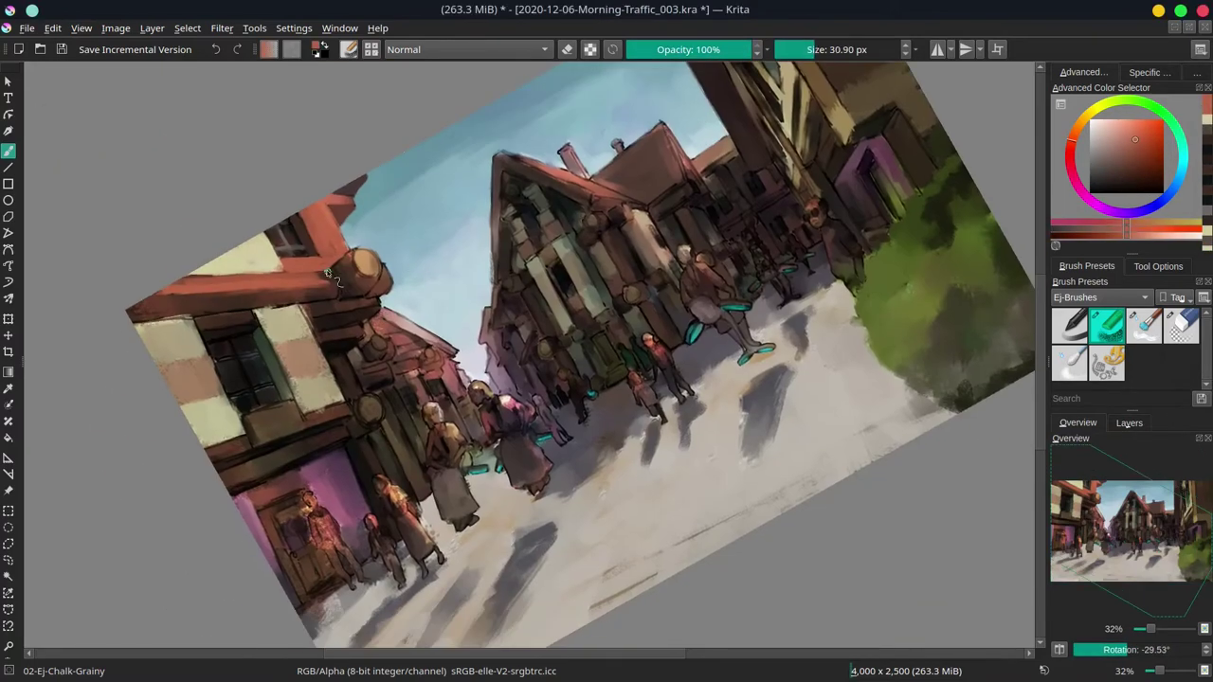
ctrl+click(327, 275)
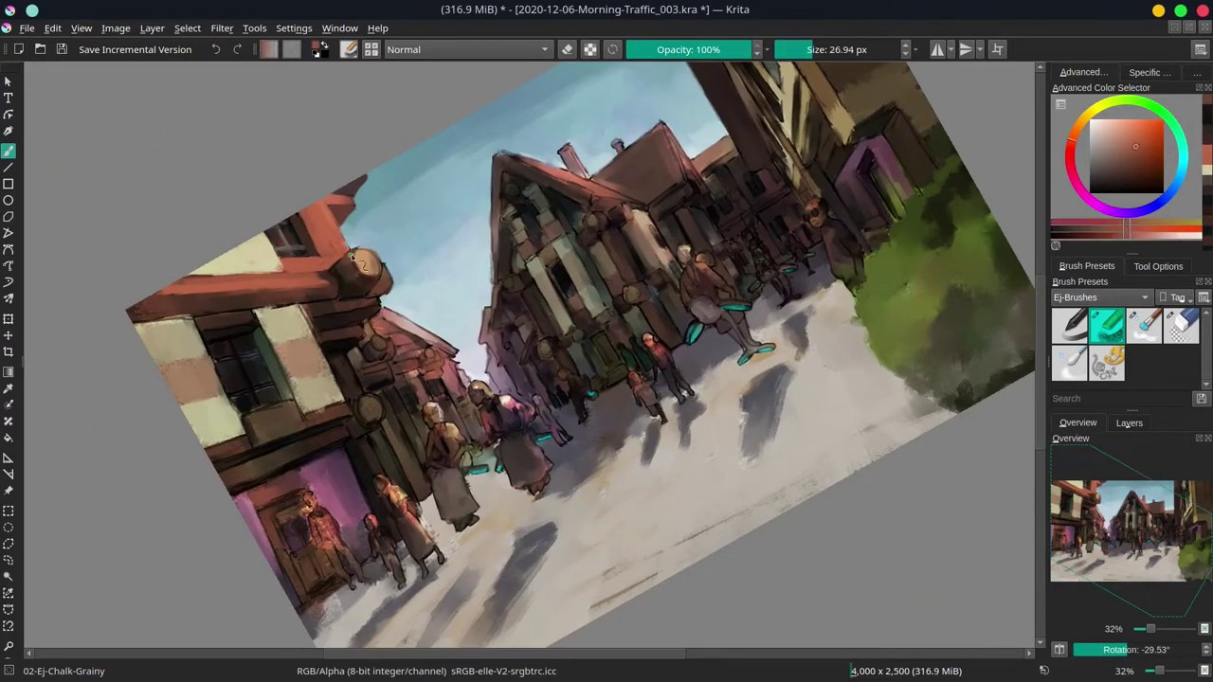
ctrl+click(386, 299)
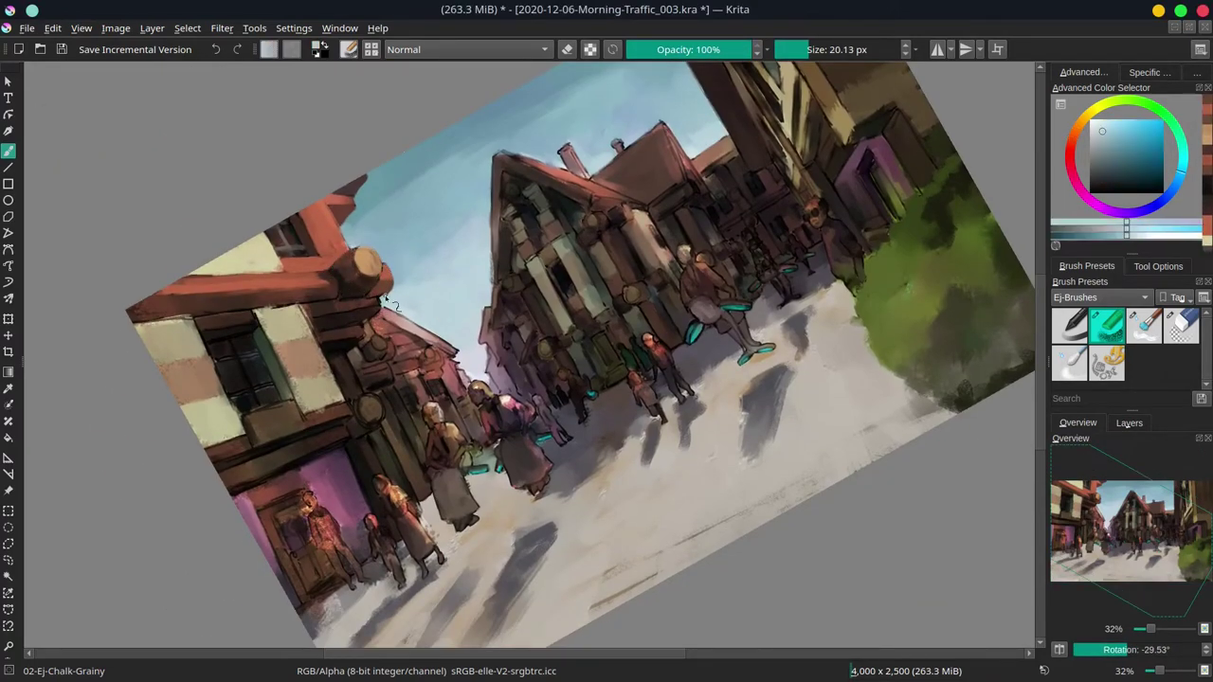
ctrl+click(312, 317)
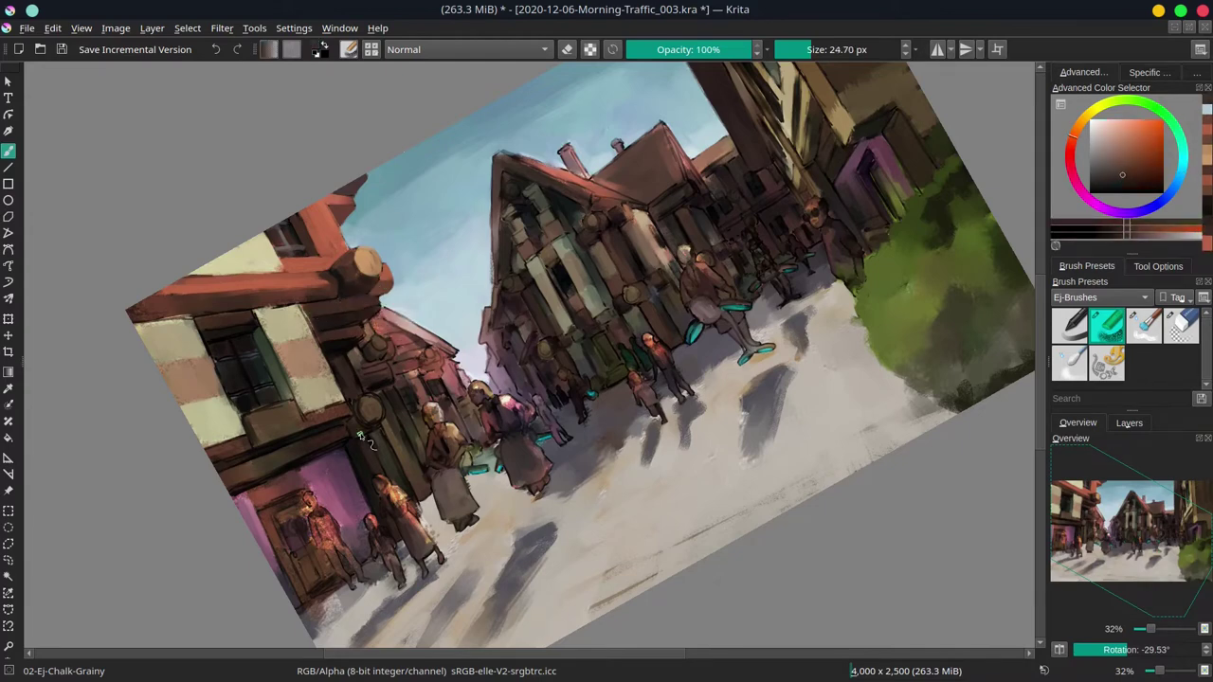
key(5)
key(ctrl+s)
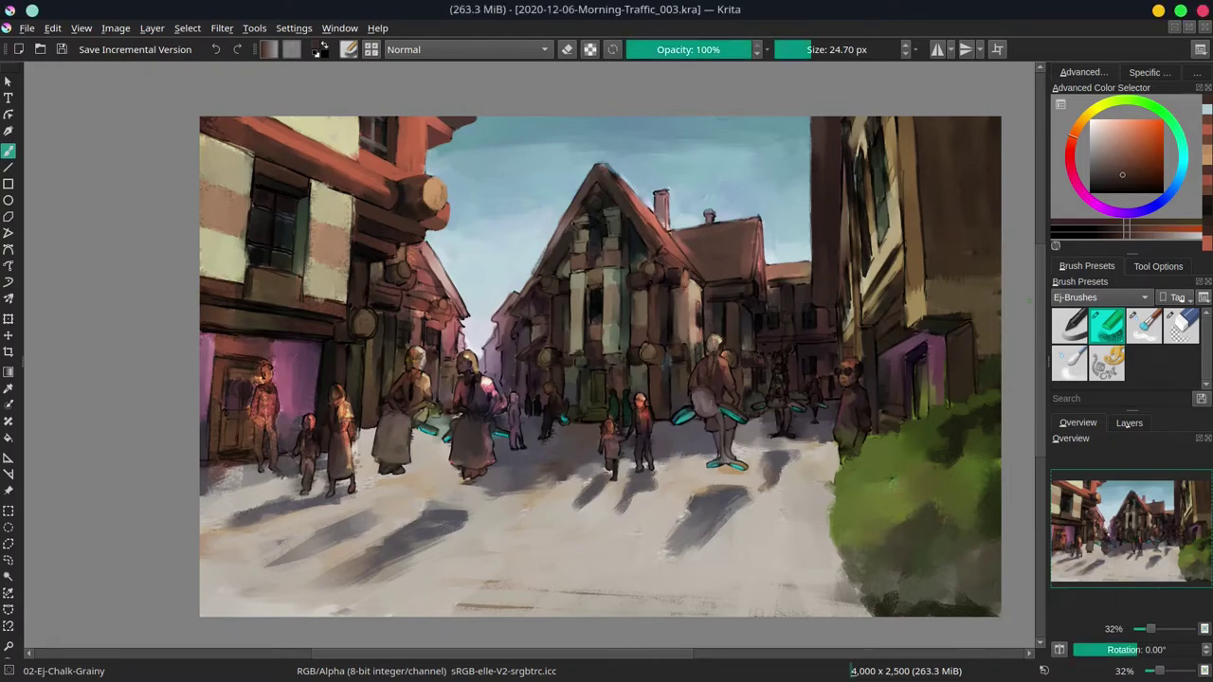
- Add pink highlights to the central figures and retouch them in dark brown with a smaller brush
ctrl+click(485, 384)
mouse_move(466, 341)
mouse_down()
mouse_move(473, 299)
mouse_move(487, 365)
mouse_up()
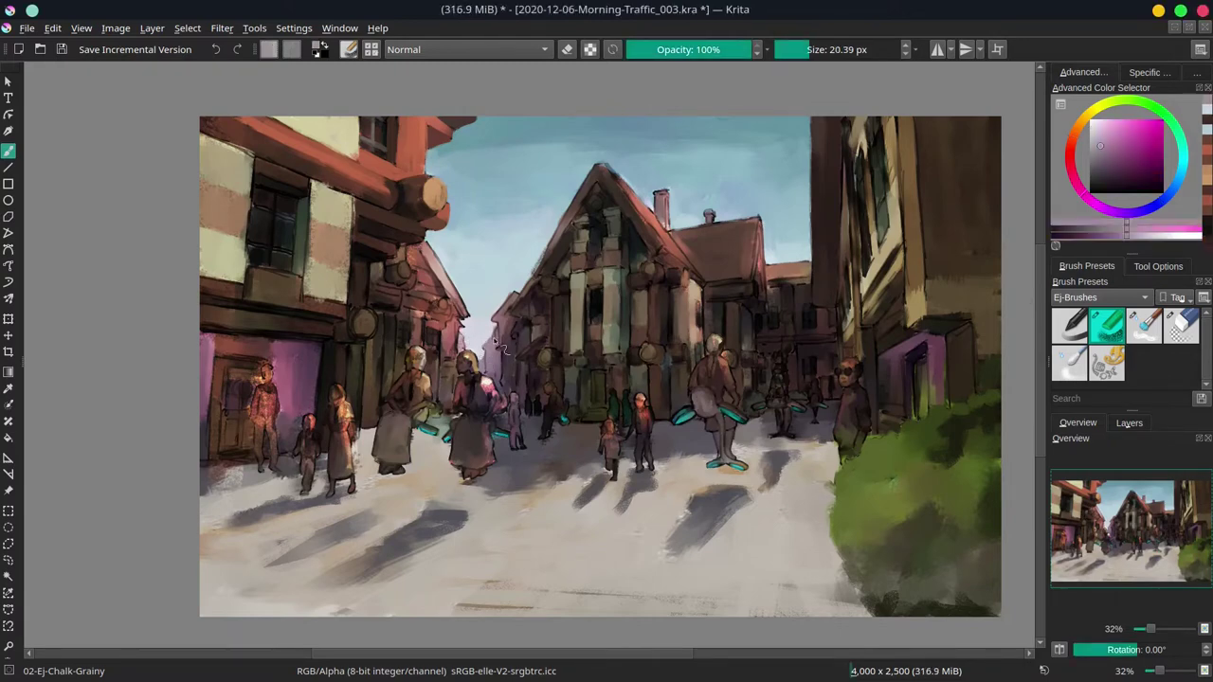
ctrl+click(489, 377)
ctrl+click(483, 374)
key(bracketleft)
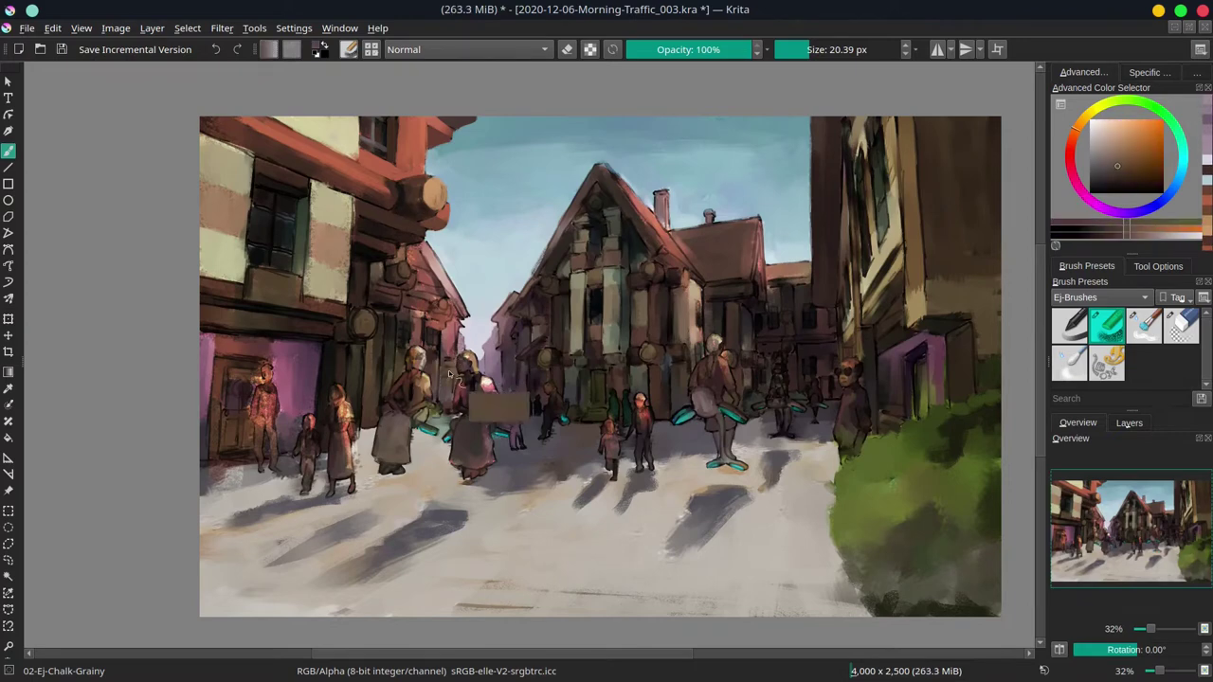
ctrl+click(440, 379)
- Pick muted reds, dark teal and reddish brown around the roof edge, resizing the brush
ctrl+click(440, 379)
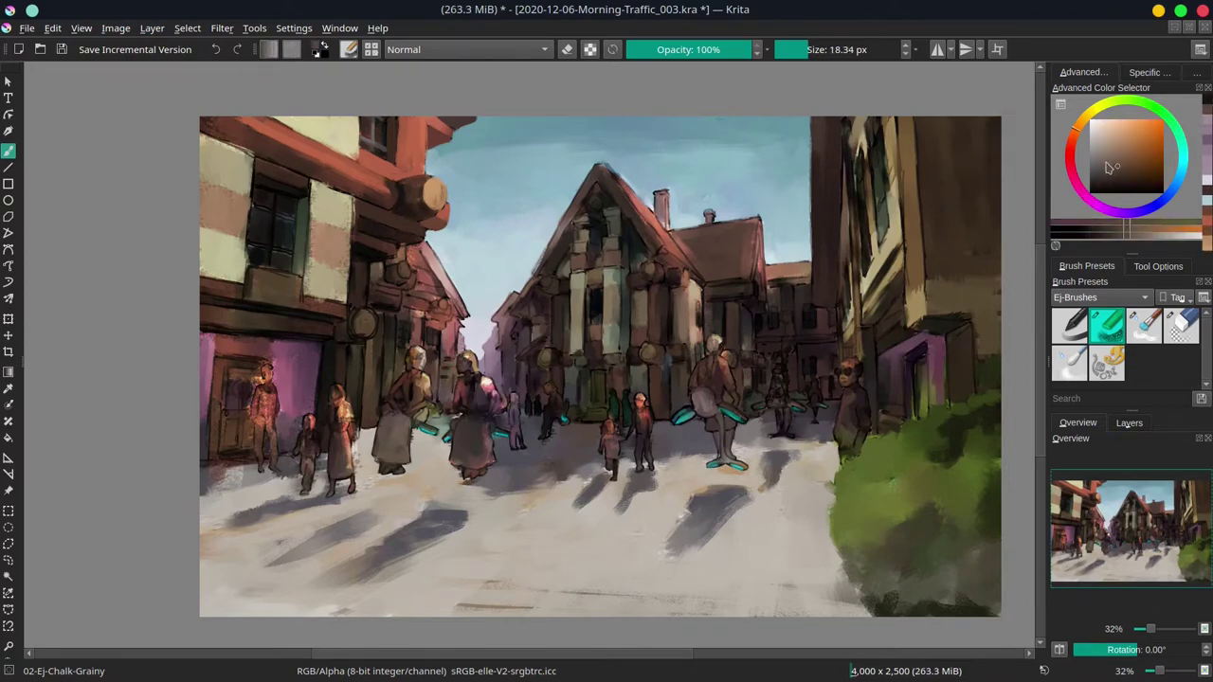
ctrl+click(464, 332)
ctrl+click(540, 281)
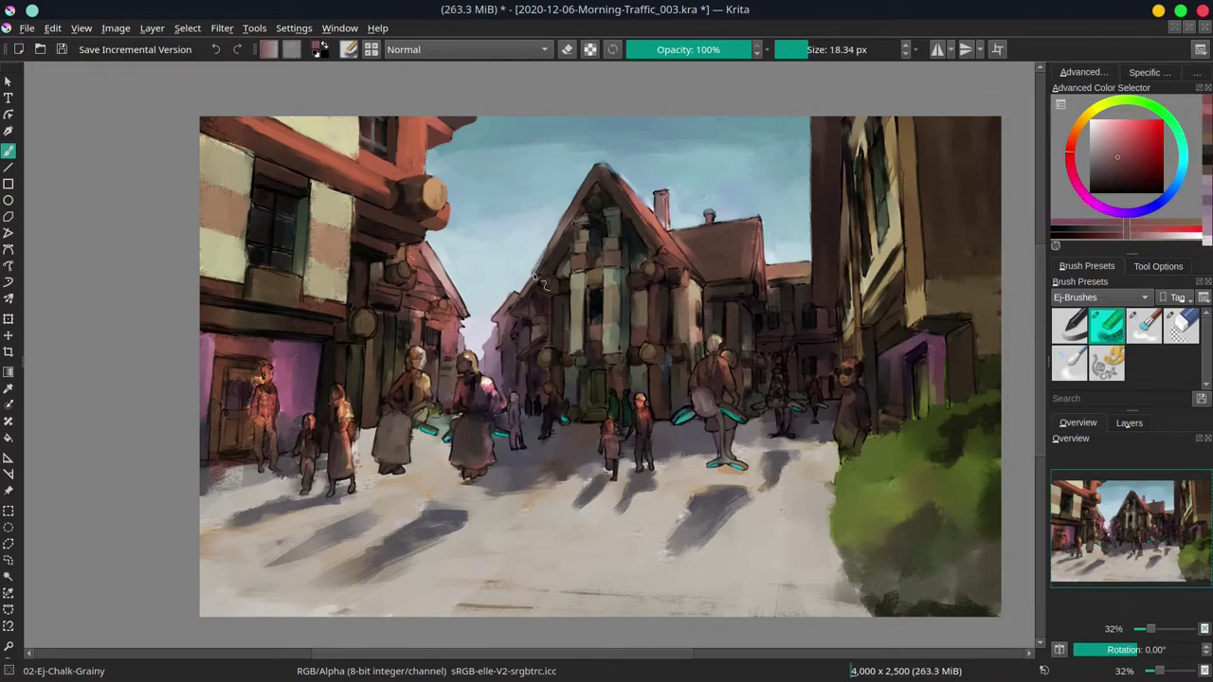
key(bracketright)
key(bracketright)
ctrl+click(443, 284)
key(bracketleft)
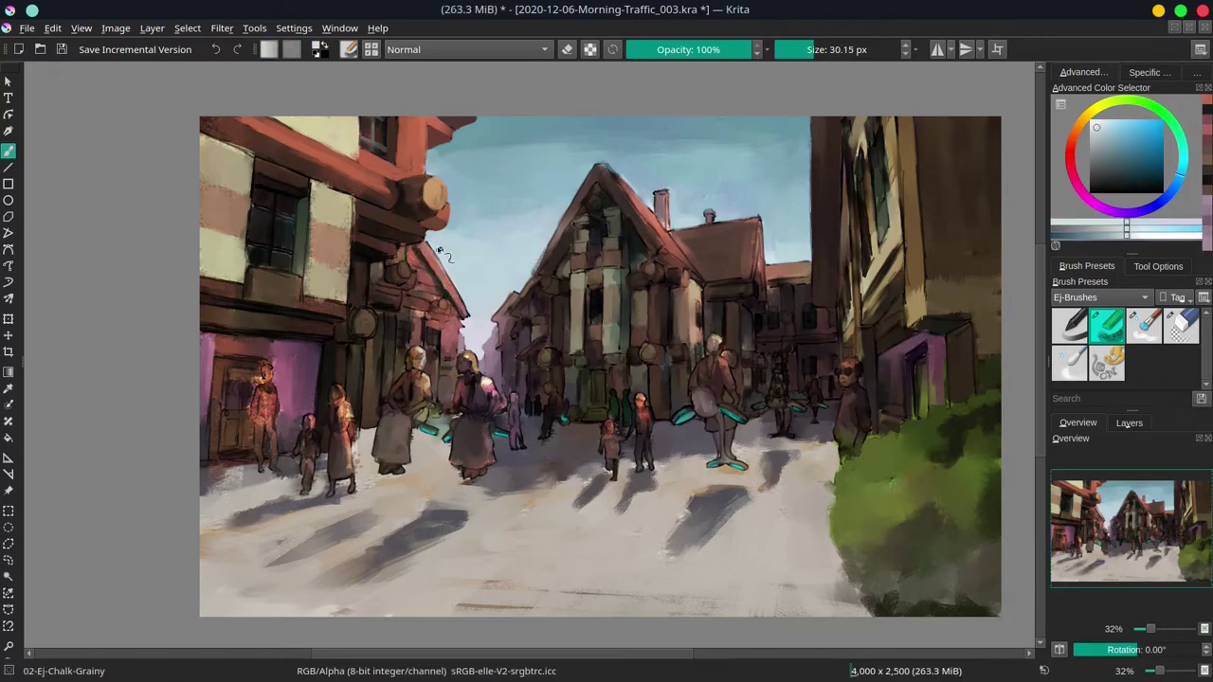
ctrl+click(460, 270)
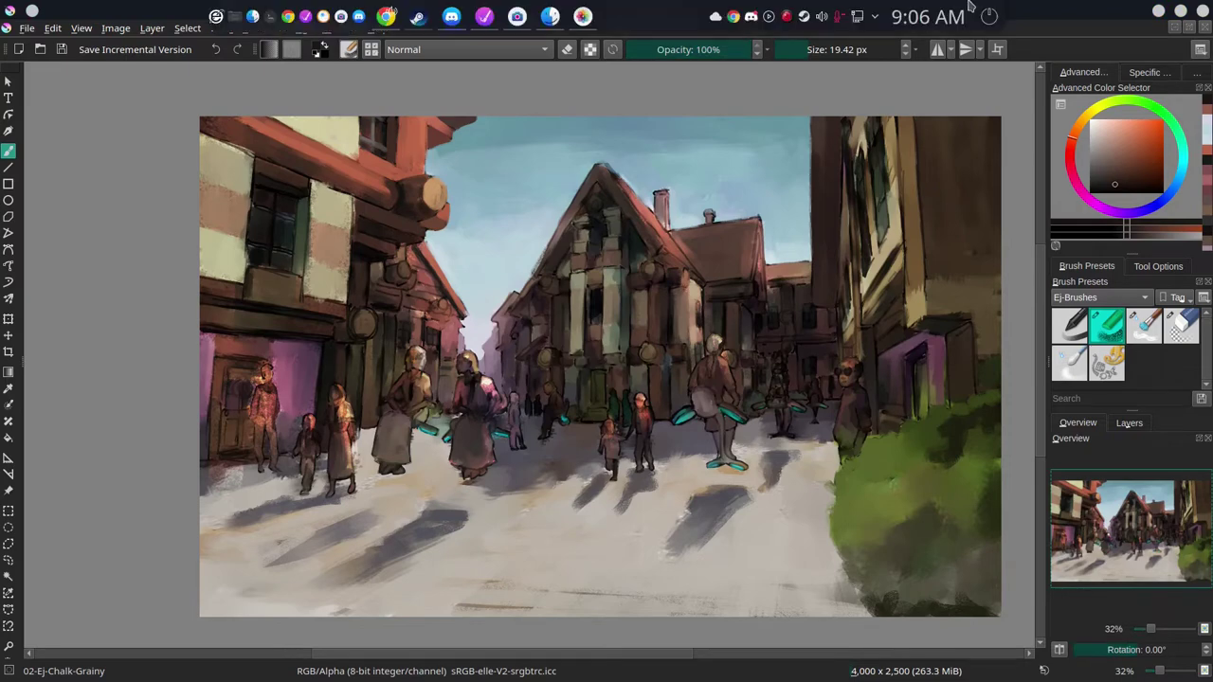
click(873, 17)
click(838, 19)
click(838, 19)
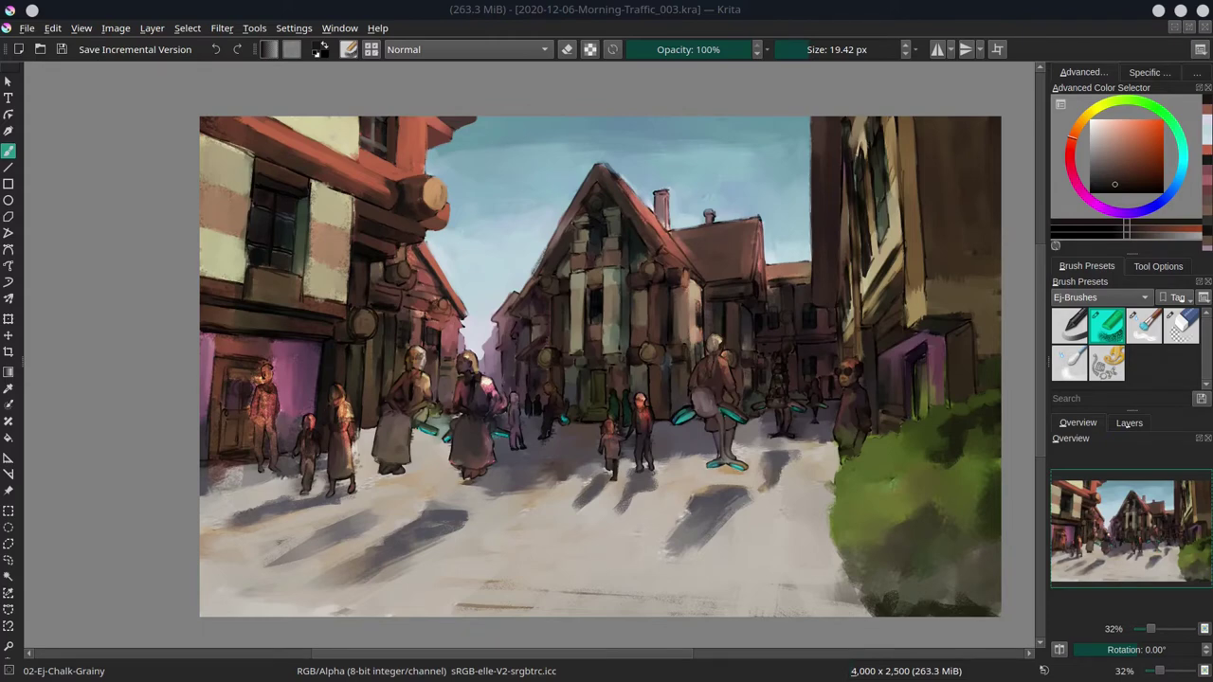
- Pick reds, yellows and peach tones from the houses while enlarging the brush
key(bracketright)
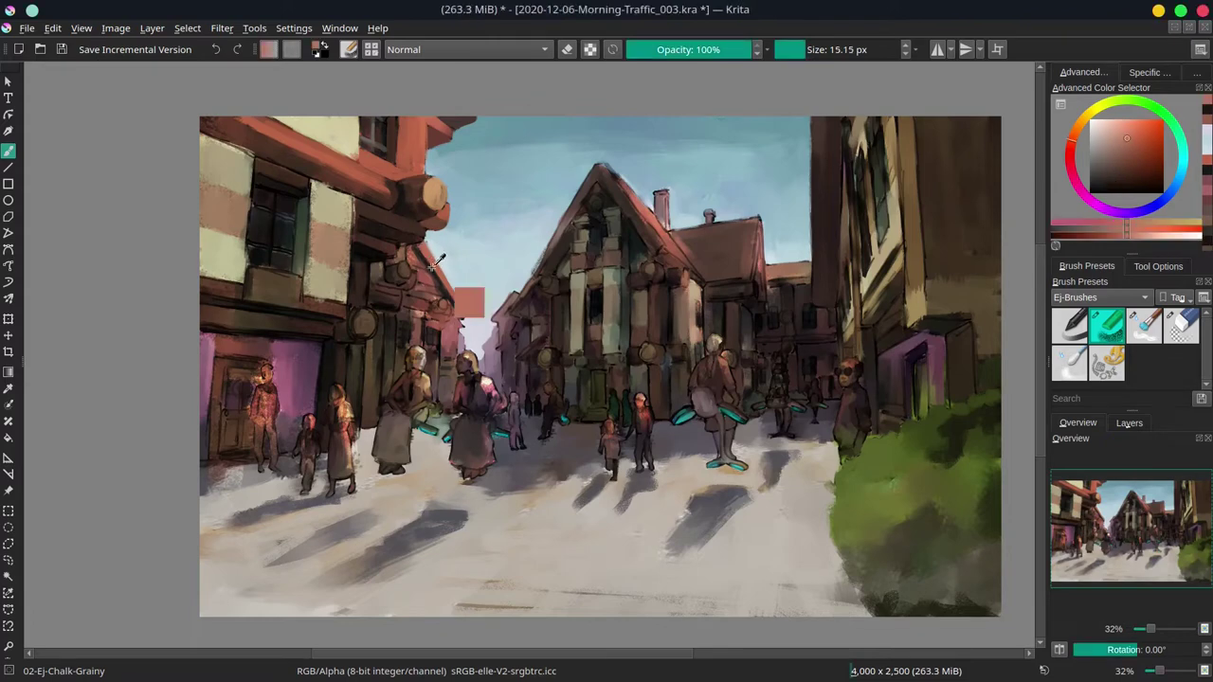
ctrl+click(469, 302)
key(bracketright)
ctrl+click(438, 297)
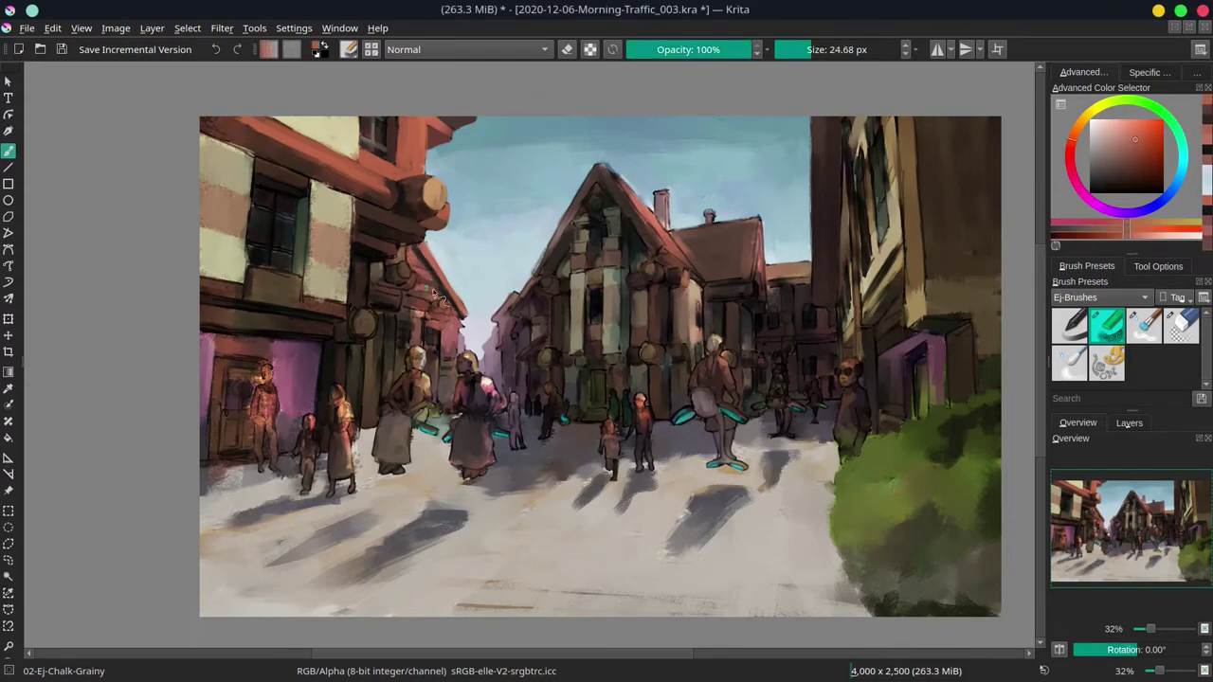
key(bracketright)
ctrl+click(482, 324)
ctrl+click(428, 323)
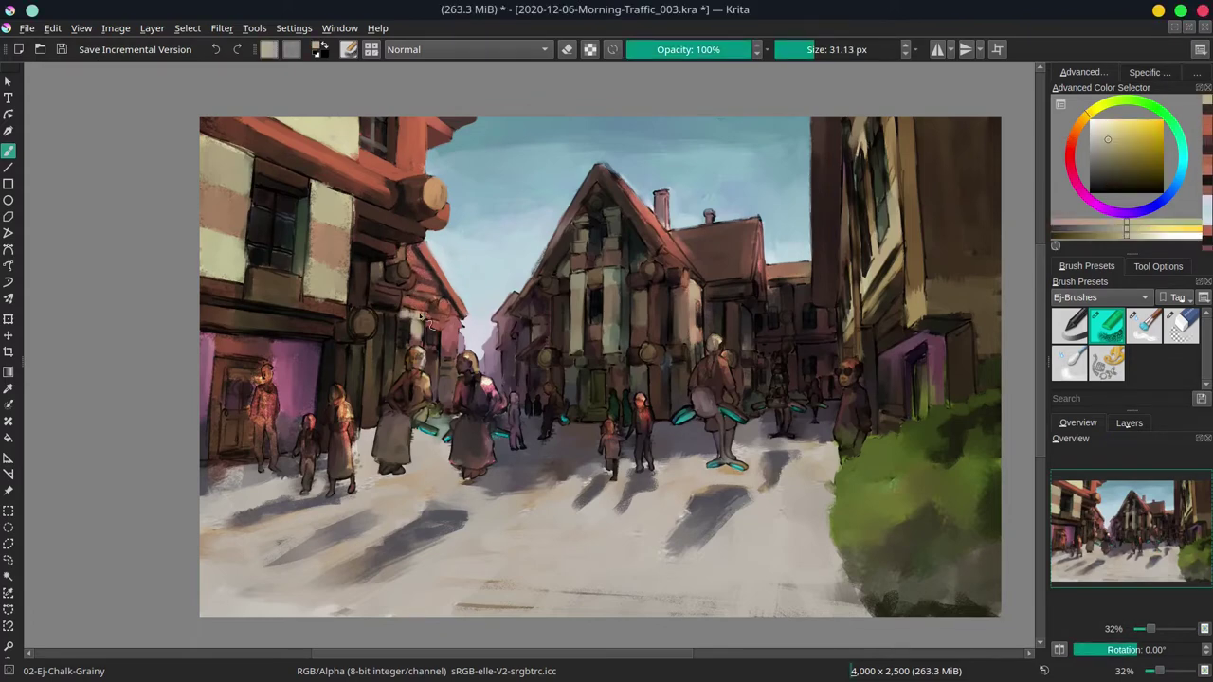
key(bracketleft)
ctrl+click(416, 374)
ctrl+click(442, 407)
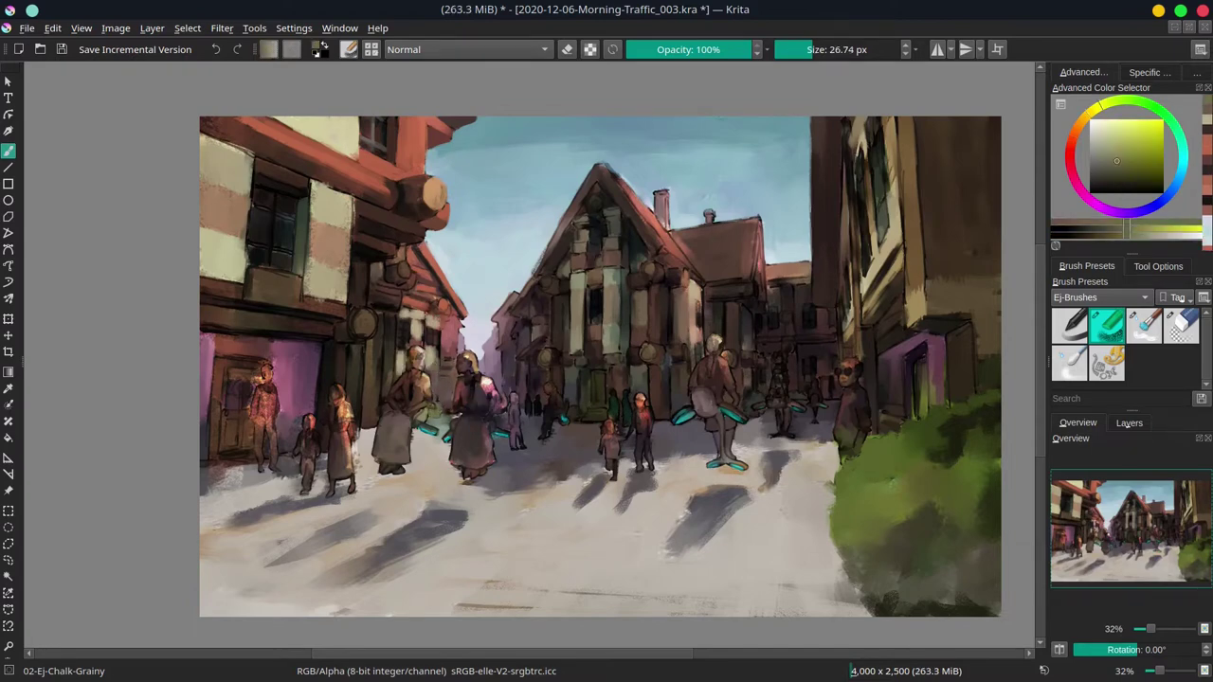
ctrl+click(445, 422)
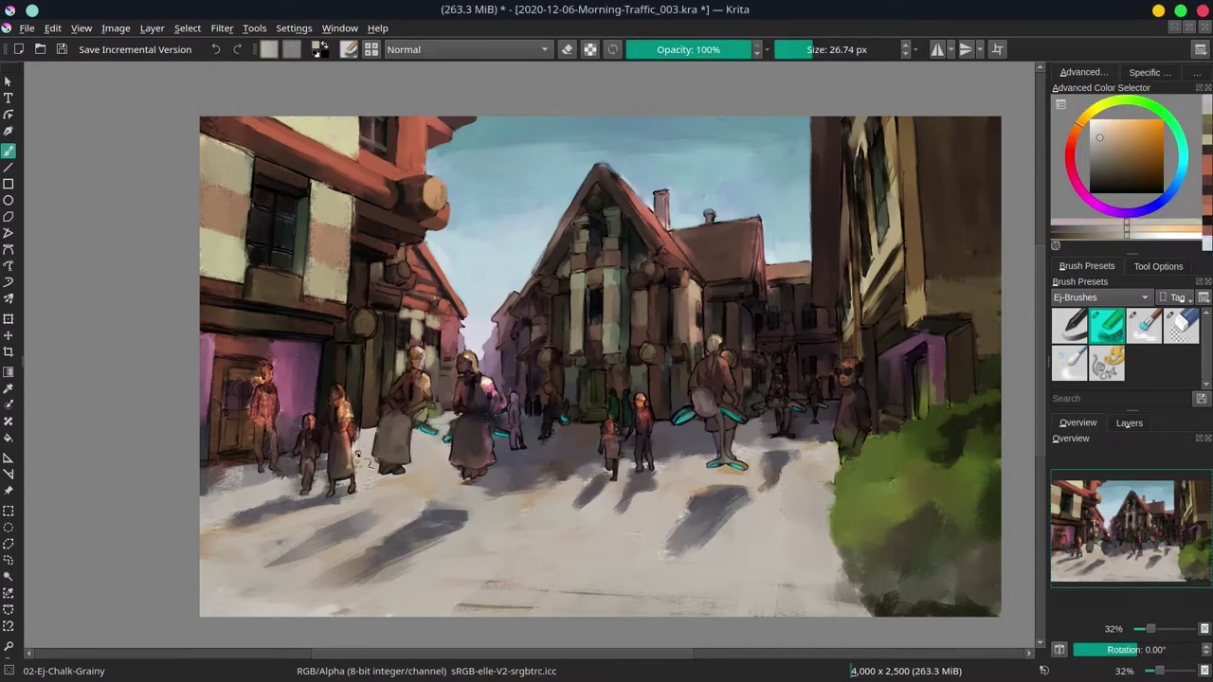
- Pick dark and light tones along the lower street, adjusting brush size
key(bracketright)
ctrl+click(318, 463)
ctrl+click(282, 460)
key(bracketleft)
key(bracketleft)
ctrl+click(284, 499)
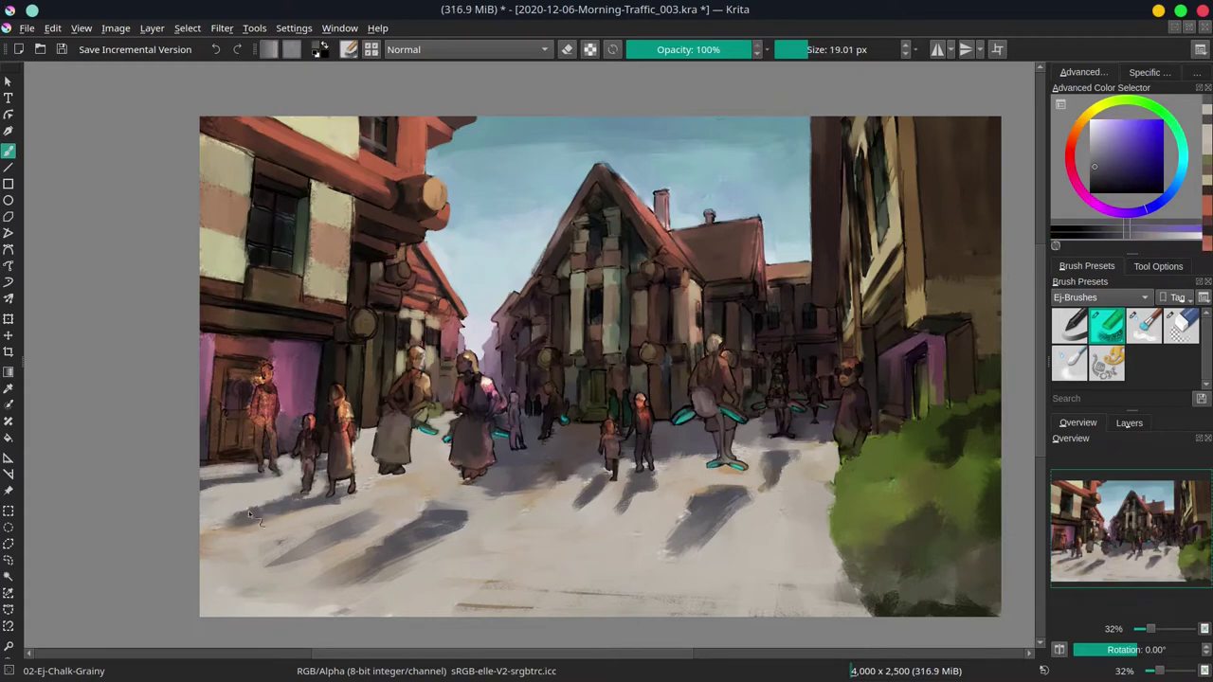
ctrl+click(322, 485)
ctrl+click(364, 499)
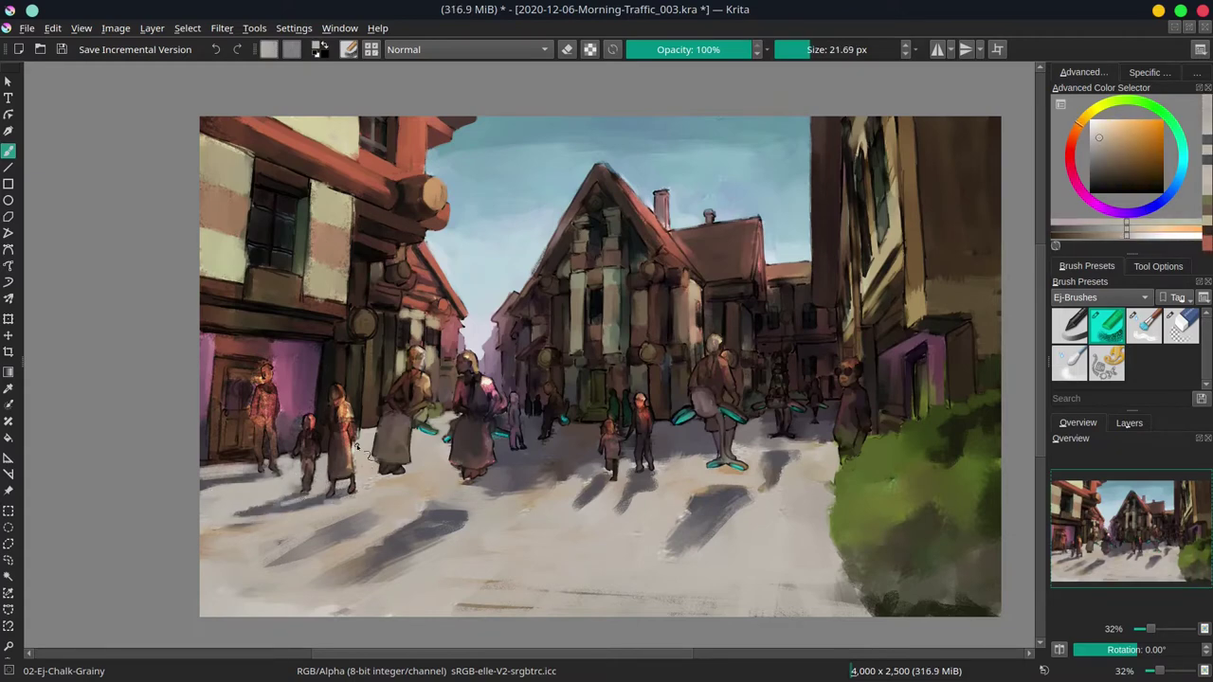
key(bracketright)
key(bracketright)
key(bracketright)
key(bracketright)
ctrl+click(367, 476)
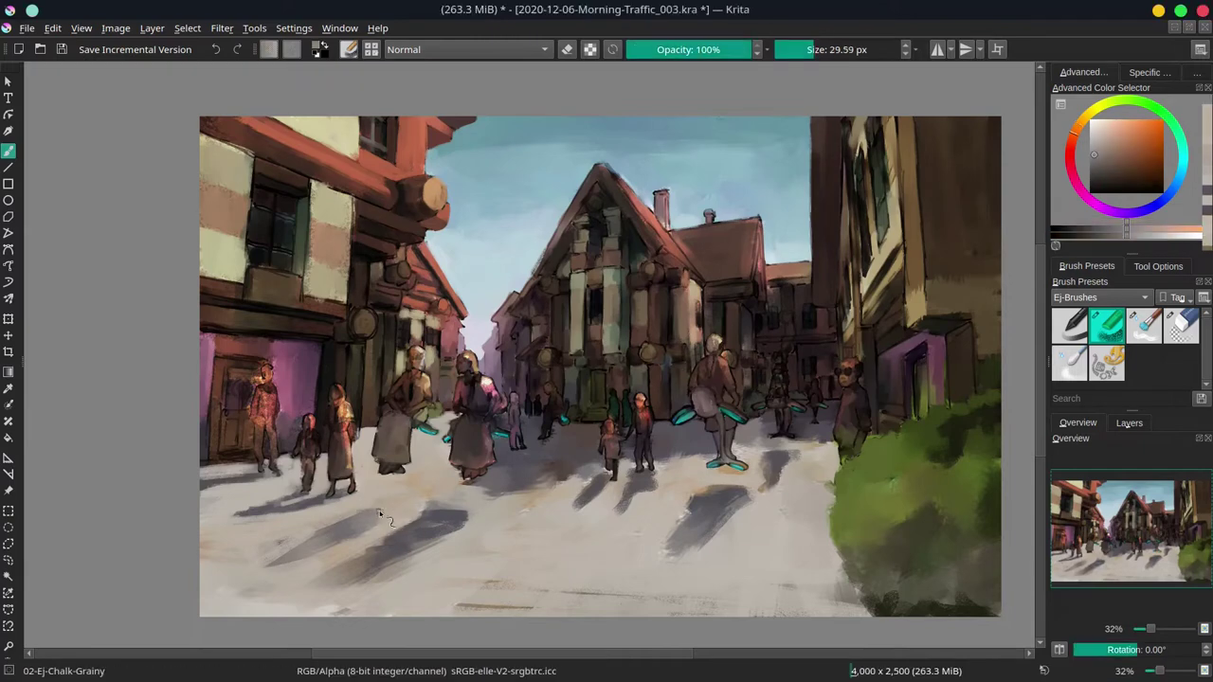
key(bracketright)
- Repaint the lower-left long shadows in dark blue-grey and dab pinkish grey onto the road
ctrl+click(378, 512)
mouse_move(333, 519)
mouse_down()
mouse_move(254, 570)
mouse_move(392, 490)
mouse_move(477, 489)
mouse_up()
ctrl+click(291, 563)
key(bracketright)
key(bracketright)
key(bracketright)
ctrl+click(477, 488)
ctrl+click(517, 494)
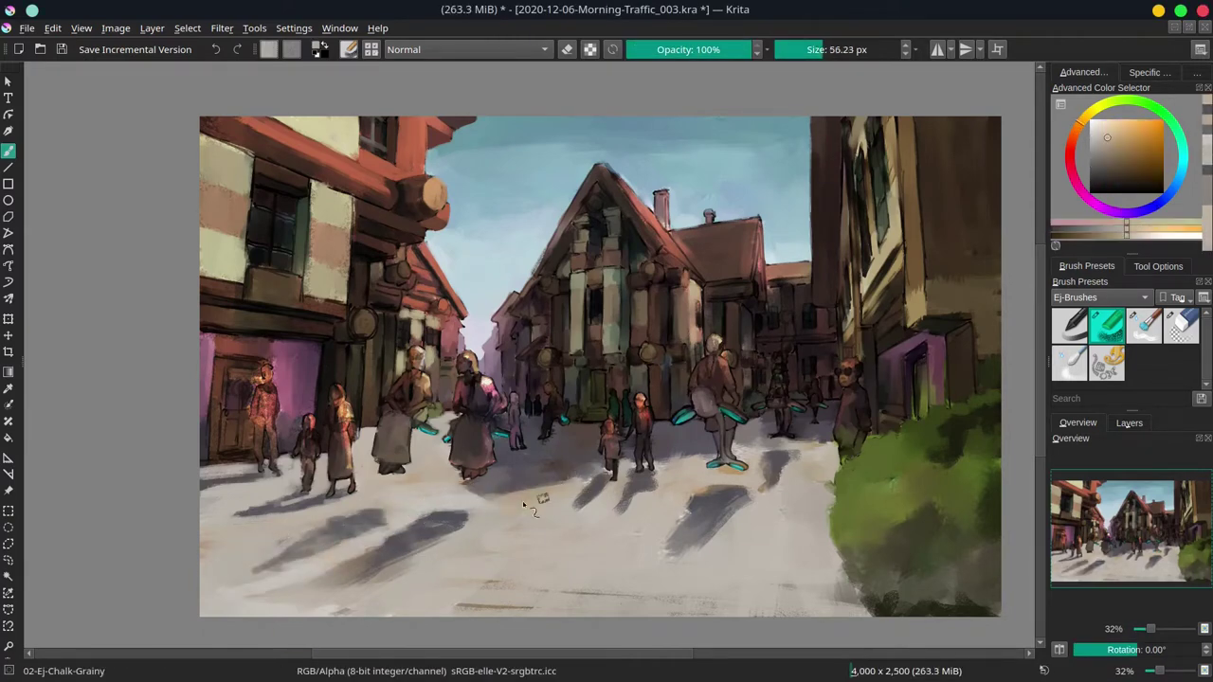
ctrl+click(578, 468)
key(bracketleft)
key(bracketleft)
key(bracketleft)
ctrl+click(605, 497)
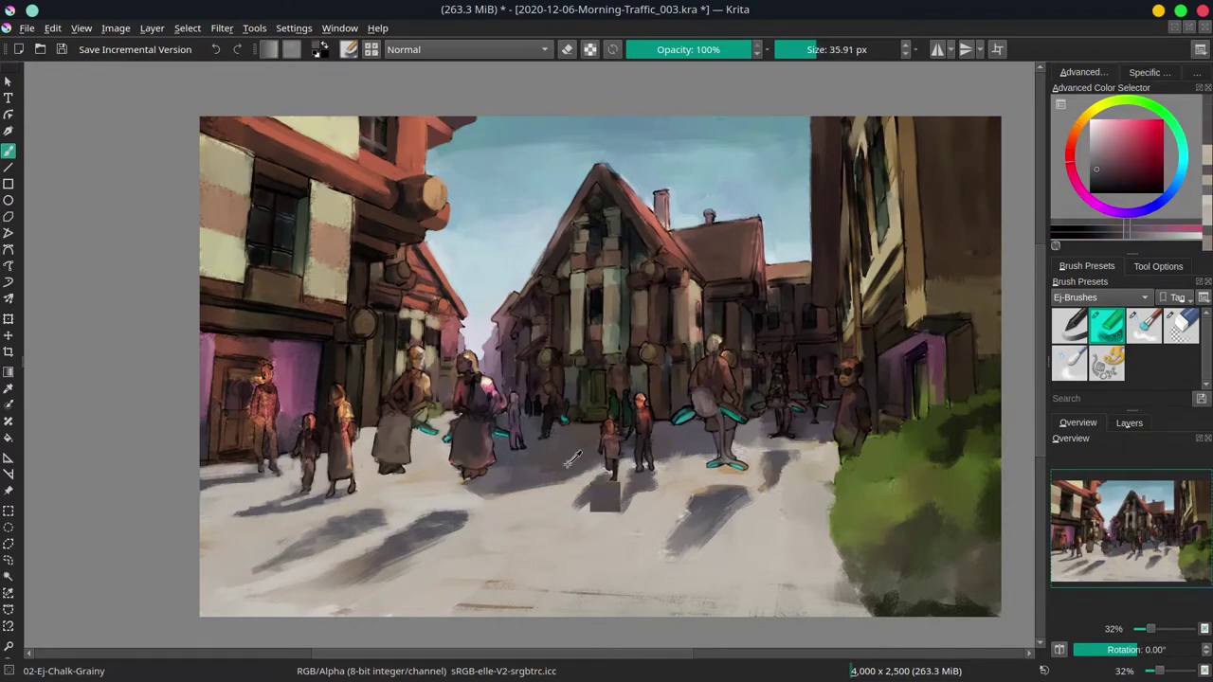
ctrl+click(480, 486)
drag(599, 498, 653, 497)
key(ctrl+z)
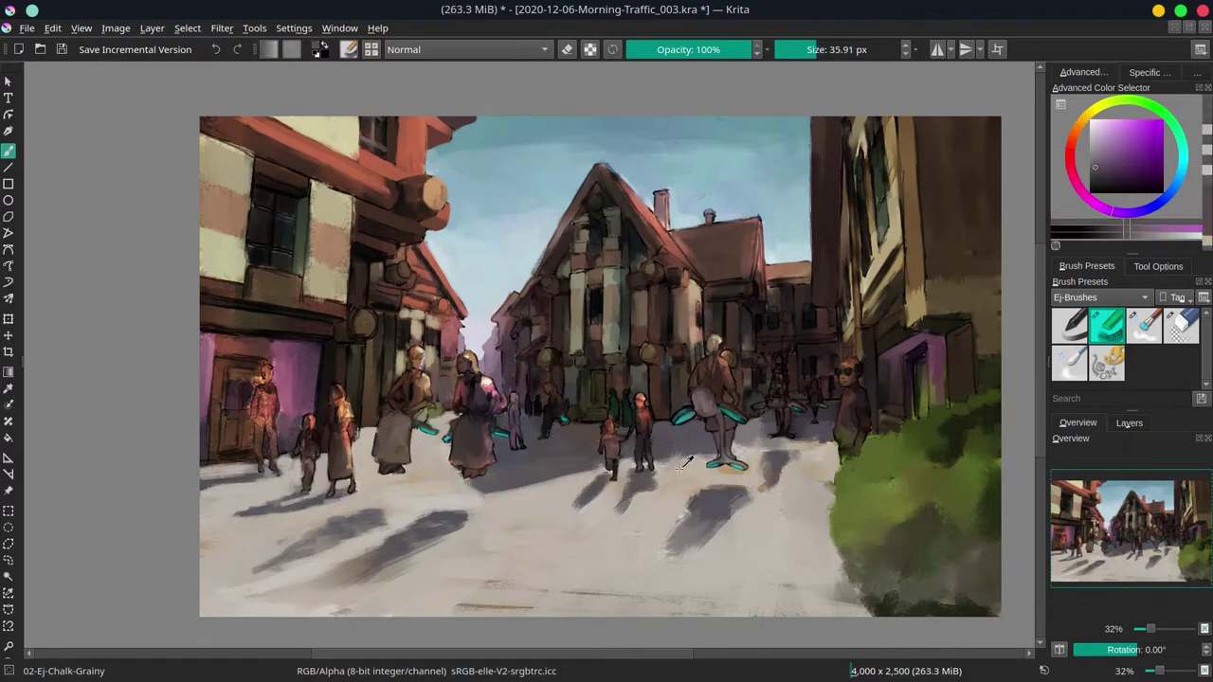
- Extend the road shadow down-left in a dark reddish grey picked from the shadows
ctrl+click(687, 444)
ctrl+click(730, 467)
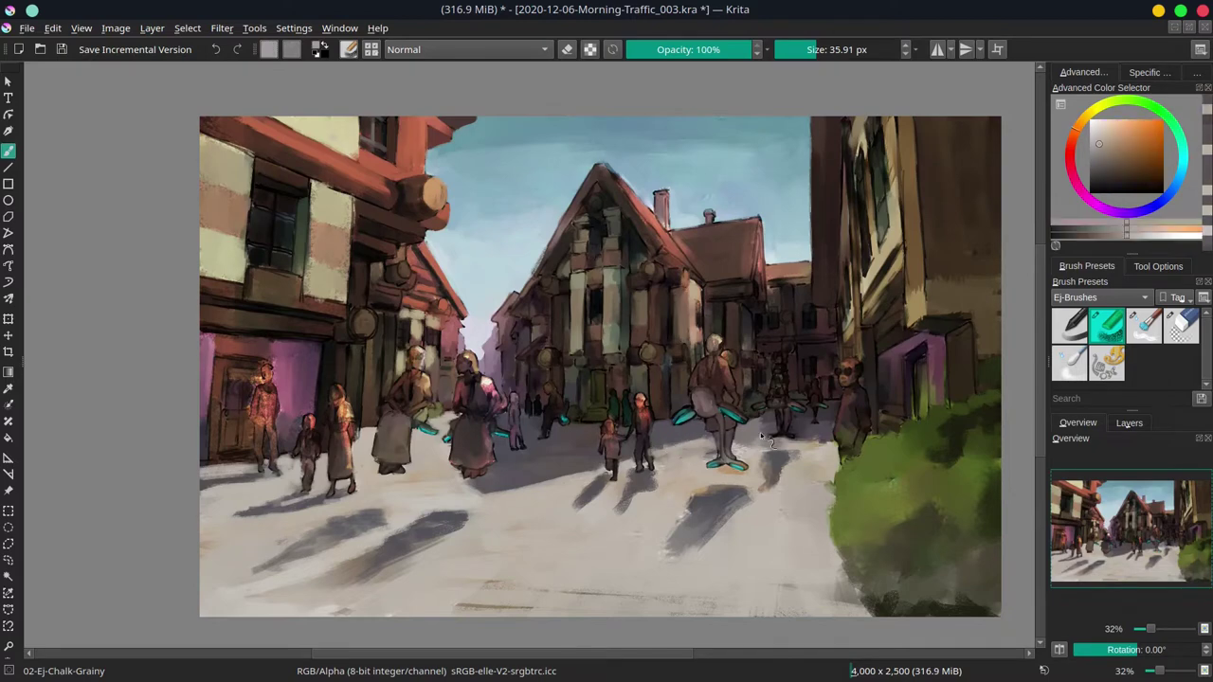
ctrl+click(758, 441)
ctrl+click(758, 432)
key(bracketleft)
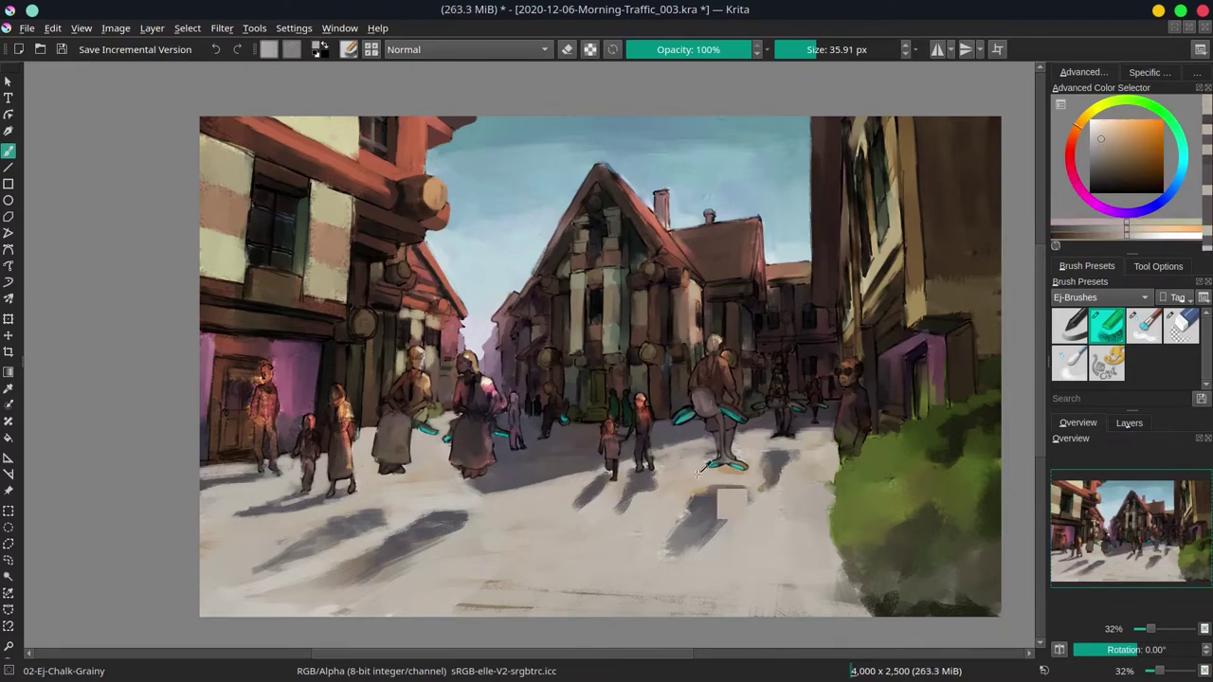
ctrl+click(607, 474)
ctrl+click(586, 476)
ctrl+click(625, 502)
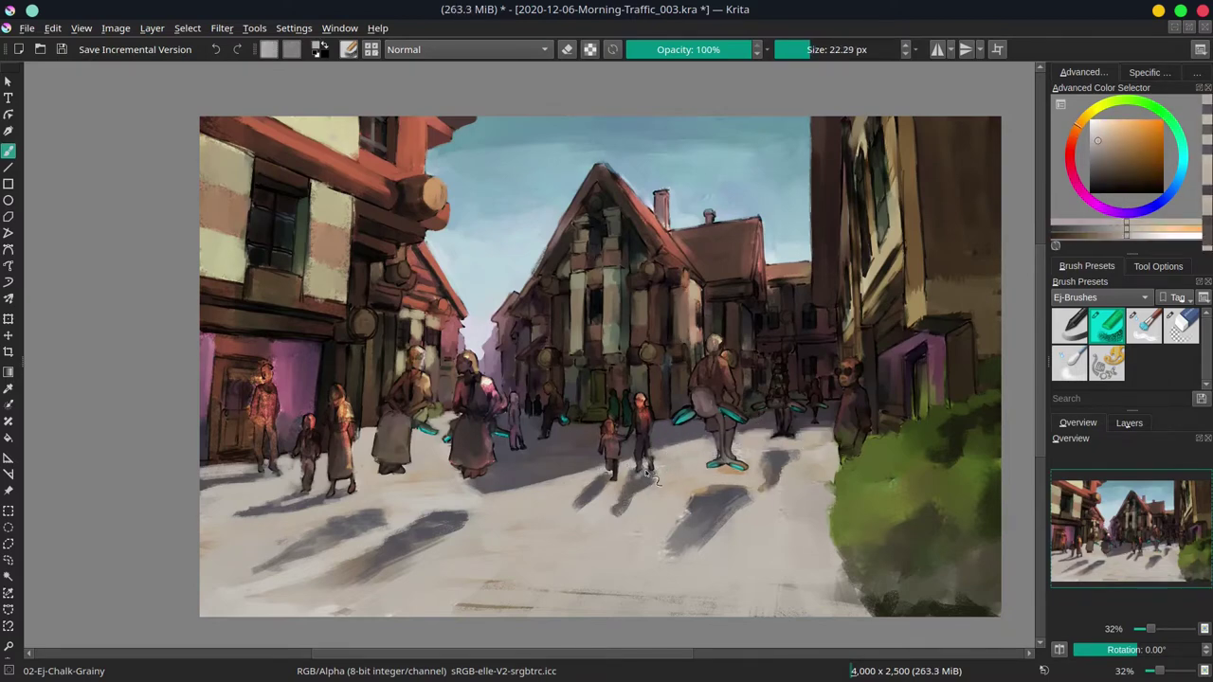
key(bracketright)
ctrl+click(702, 502)
ctrl+click(701, 524)
drag(701, 526, 668, 573)
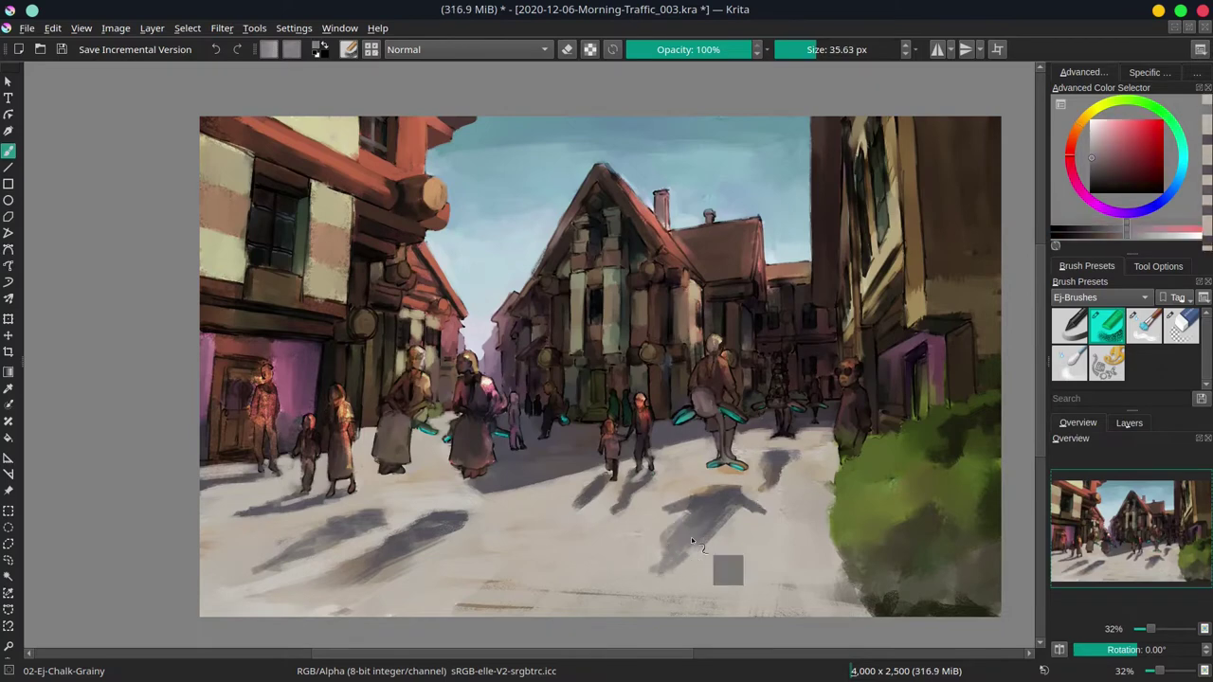
- Paint a dark strip and grey pavement along the bush's left edge
ctrl+click(726, 569)
key(bracketleft)
drag(824, 434, 820, 506)
key(bracketright)
ctrl+click(820, 507)
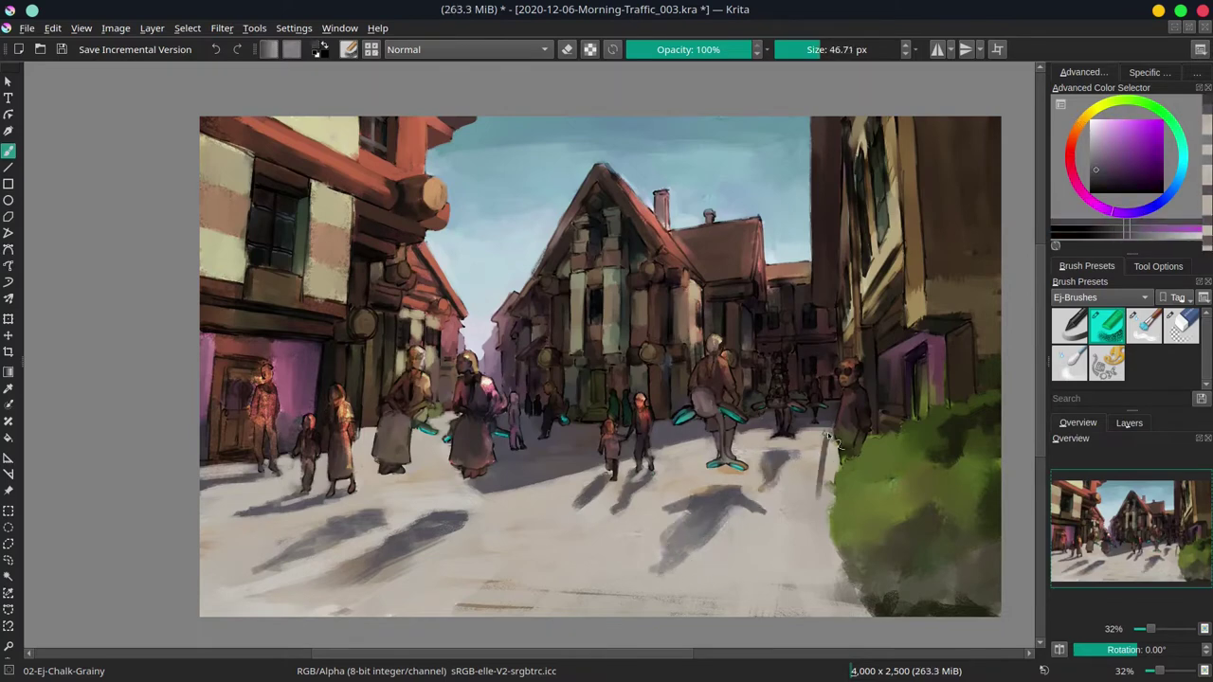
mouse_move(825, 438)
mouse_down()
mouse_move(829, 537)
mouse_move(821, 464)
mouse_up()
key(bracketright)
ctrl+click(822, 464)
ctrl+click(817, 479)
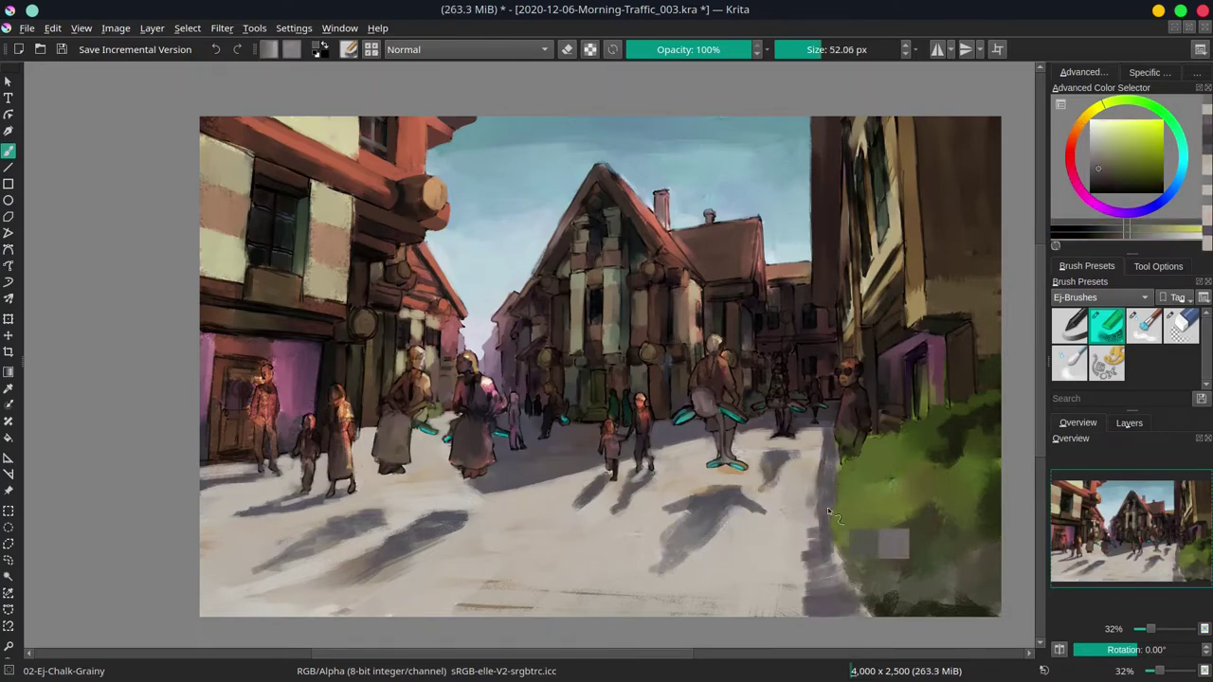
ctrl+click(827, 507)
ctrl+click(812, 529)
ctrl+click(789, 476)
ctrl+click(748, 511)
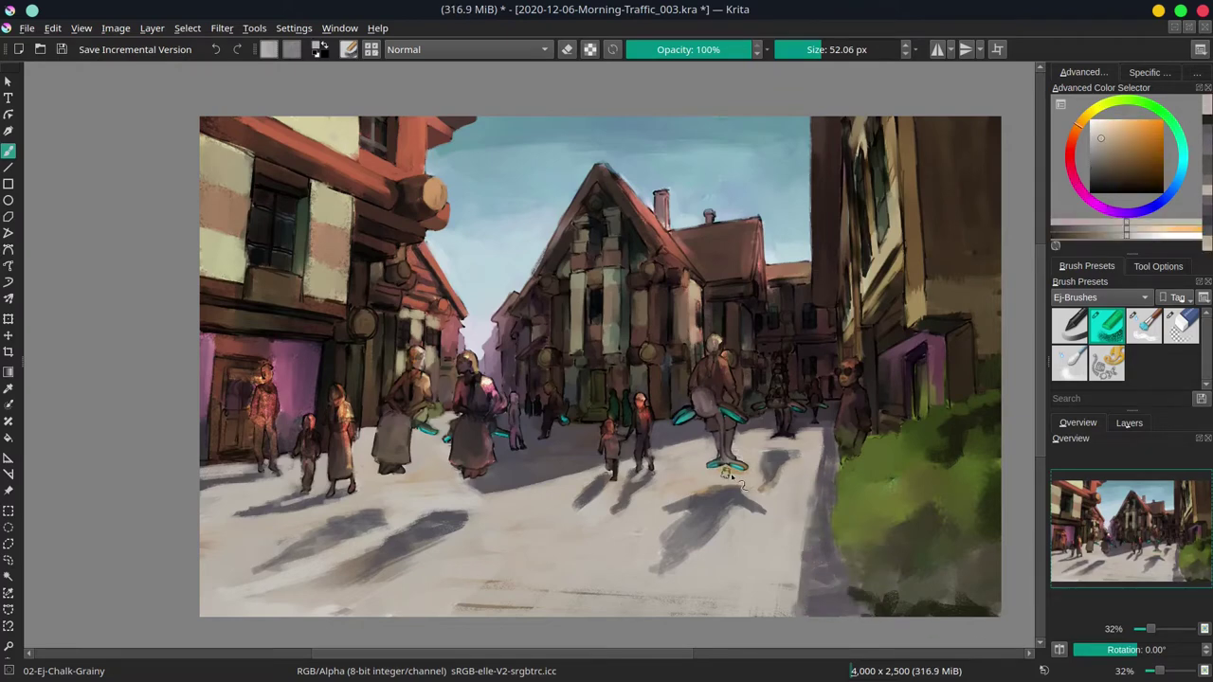
- Stamp leaf texture onto the bush with Stamp Leaves in Overlay at 40%, then raise opacity to 70%
click(1099, 298)
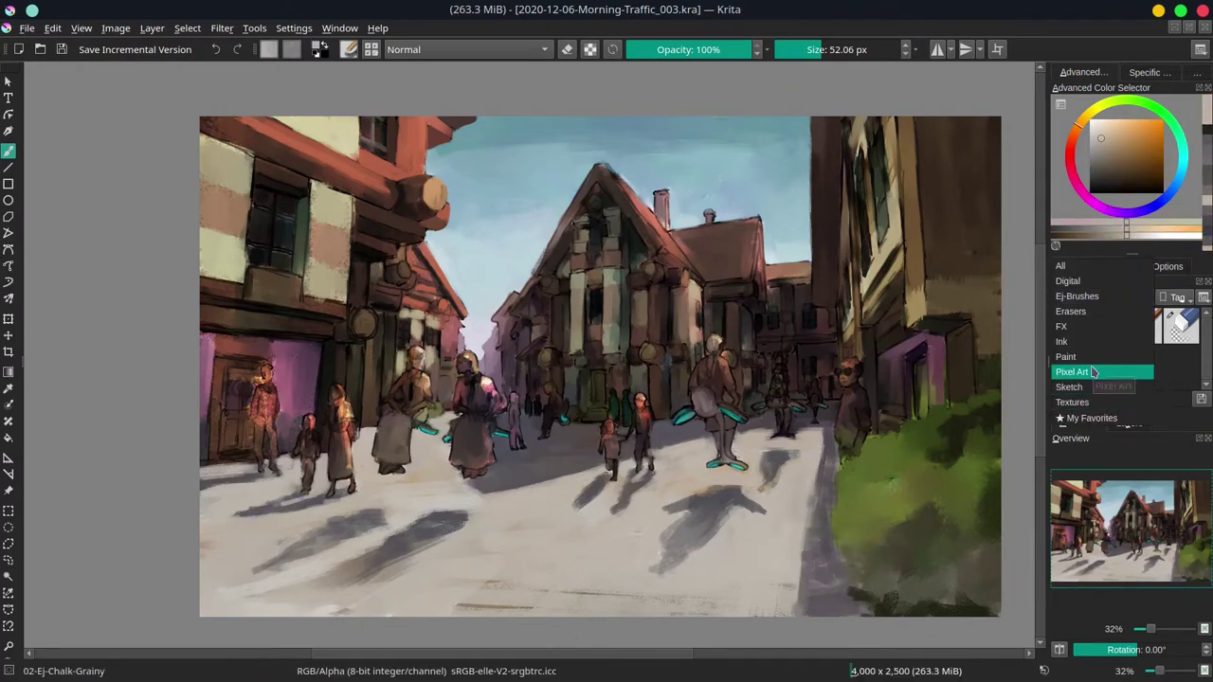
click(1080, 371)
click(1124, 347)
key(alt+shift+o)
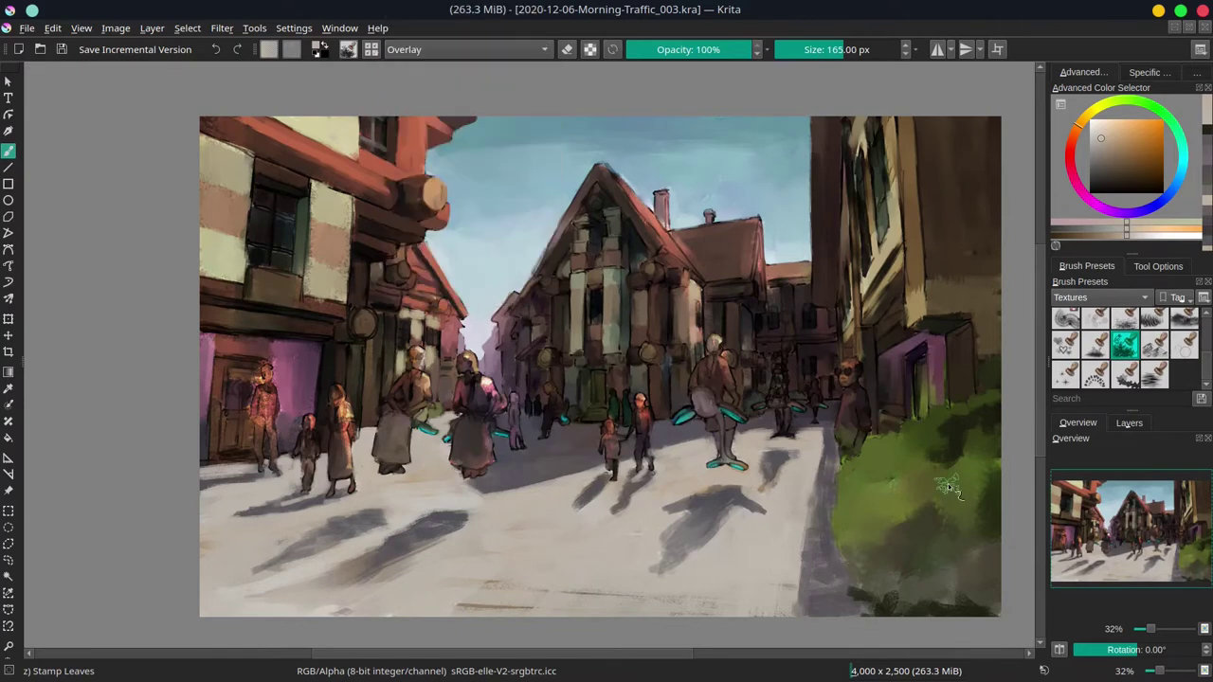
key(i)
key(i)
key(i)
key(i)
key(i)
key(i)
mouse_move(868, 474)
mouse_down()
mouse_move(947, 446)
mouse_move(871, 464)
mouse_move(947, 511)
mouse_move(910, 455)
mouse_move(893, 559)
mouse_move(957, 573)
mouse_move(909, 587)
mouse_up()
key(o)
key(o)
key(o)
- Stamp darker foliage in Multiply, then restore Normal blending and the Ej-Chalk-Grainy brush
key(alt+shift+m)
key(alt+shift+n)
scroll(1112, 300, up, 3)
click(1107, 325)
ctrl+click(889, 419)
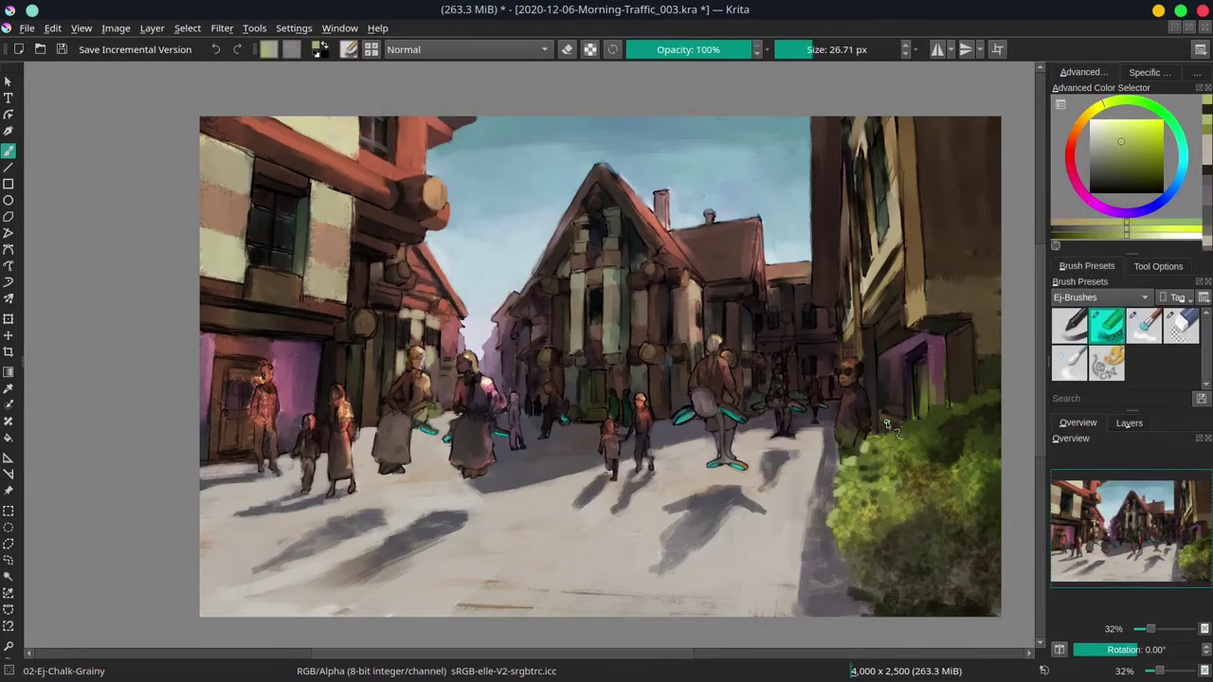
- Brighten the curb edge beside the bush with light pinkish-grey strokes
ctrl+click(826, 500)
mouse_move(827, 501)
mouse_down()
mouse_move(836, 467)
mouse_move(815, 455)
mouse_move(803, 569)
mouse_up()
ctrl+click(758, 431)
ctrl+click(806, 488)
ctrl+click(850, 477)
ctrl+click(851, 476)
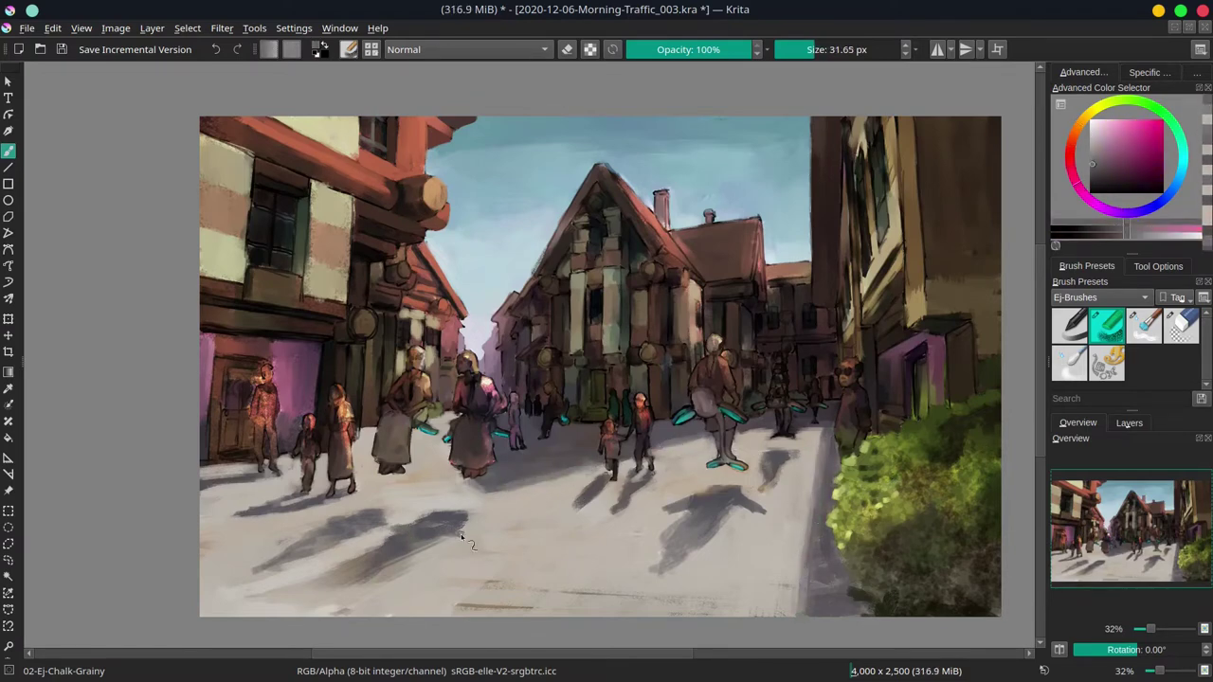
drag(850, 477, 871, 455)
- Pick light cream from the pavement and rotate the canvas for a better stroke angle
ctrl+click(322, 578)
ctrl+click(452, 609)
drag(452, 609, 427, 610)
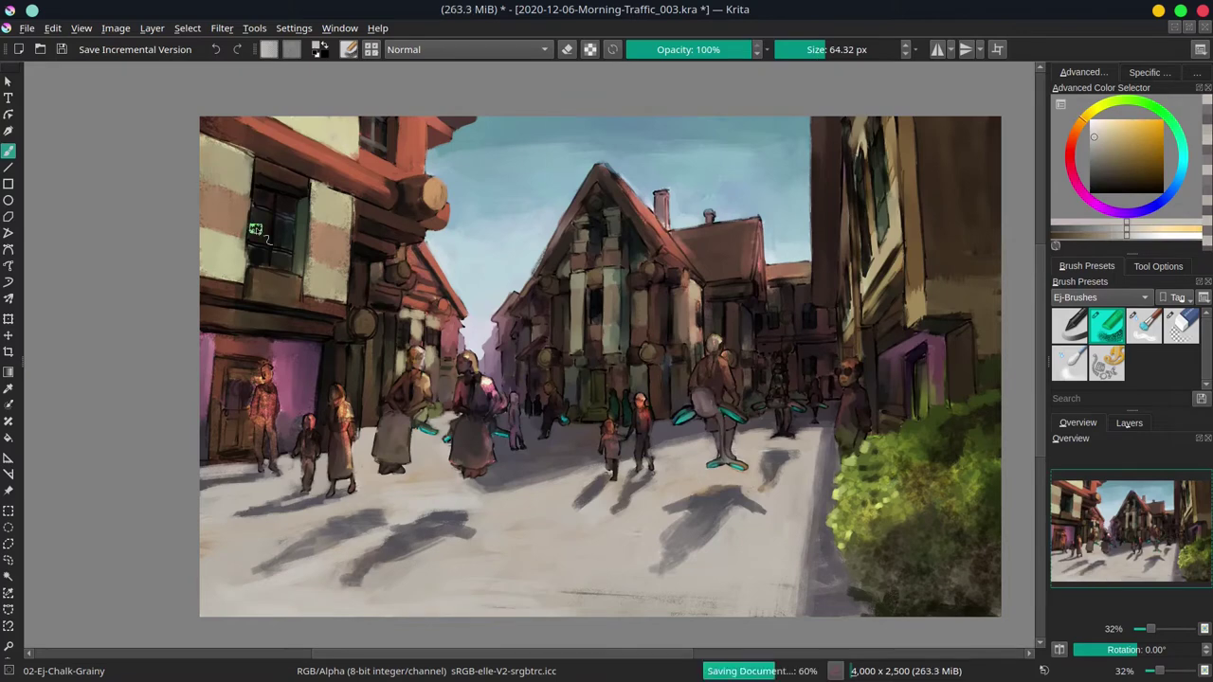
mouse_move(463, 227)
mouse_down()
mouse_move(256, 244)
mouse_move(277, 245)
mouse_up()
ctrl+click(255, 244)
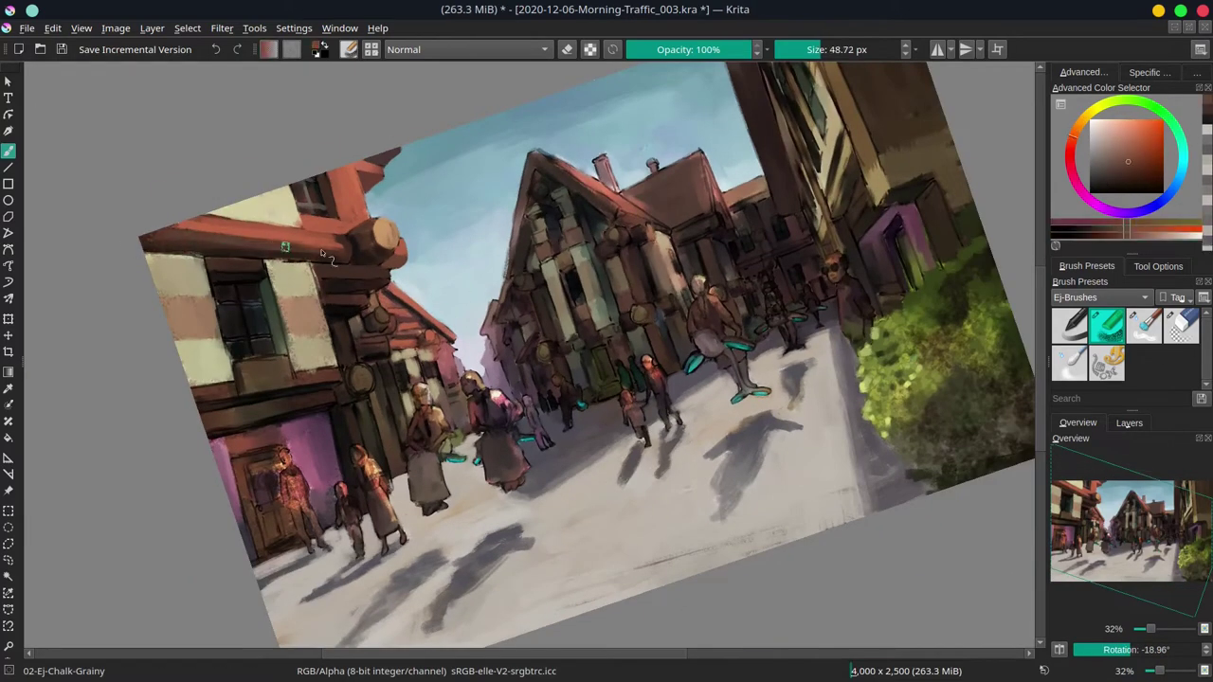
- Sample several darker grey roof tones along the roof edge
ctrl+click(246, 258)
ctrl+click(144, 268)
ctrl+click(284, 267)
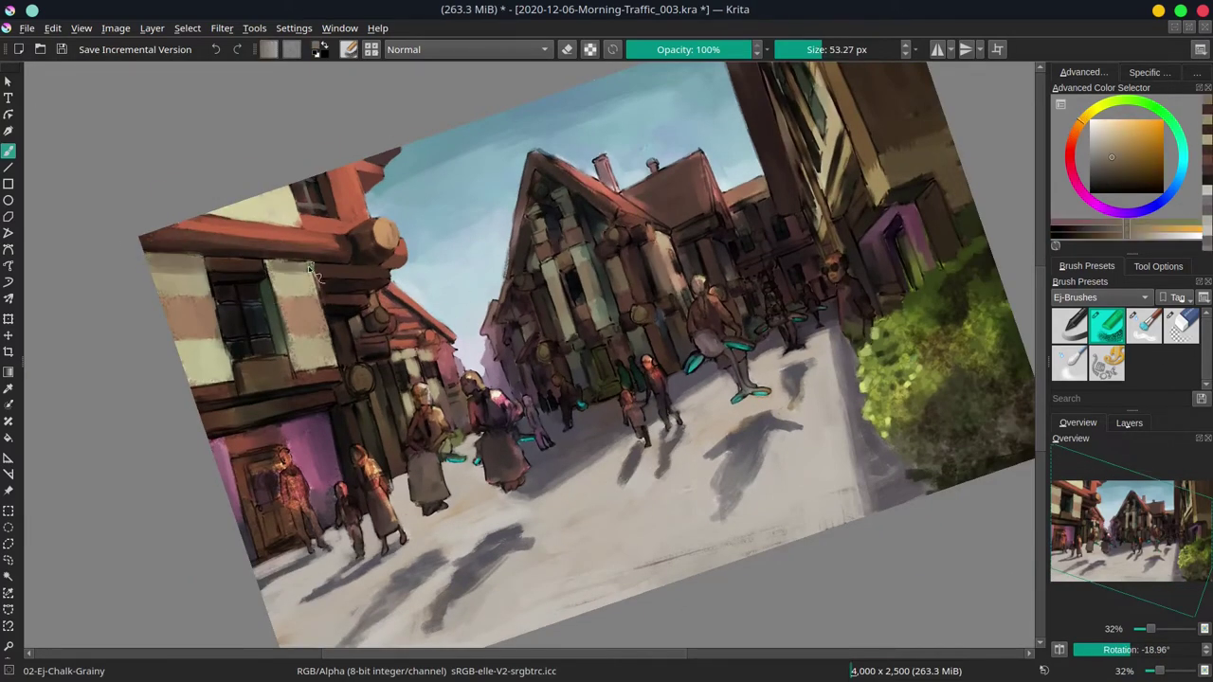
ctrl+click(335, 261)
ctrl+click(375, 289)
drag(375, 289, 358, 290)
ctrl+click(343, 328)
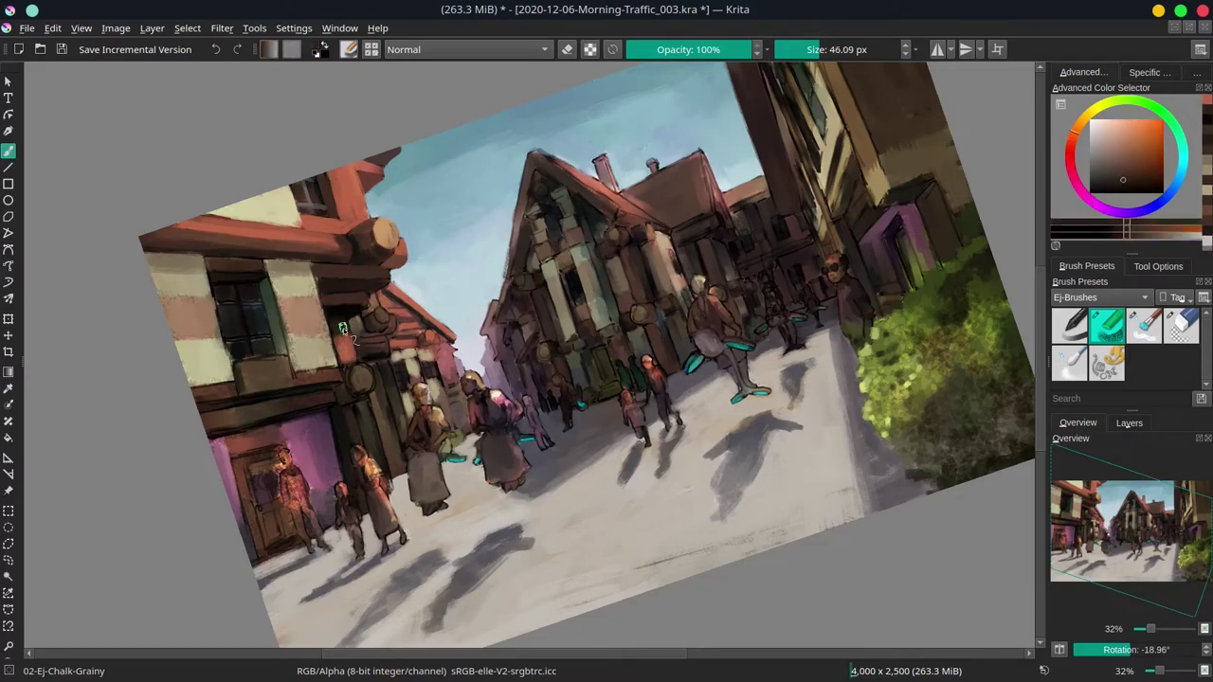
- Reset canvas rotation to 0° and mirror the view, sampling dark reds near the lamp and wall
key(5)
key(m)
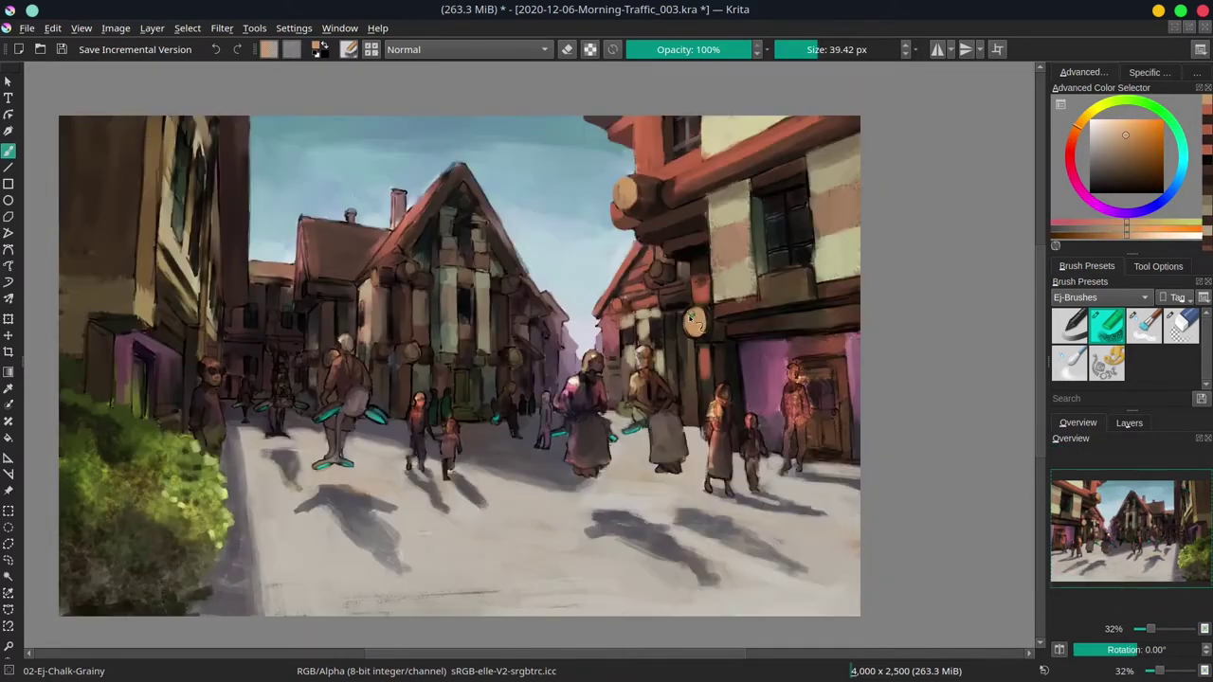
ctrl+click(722, 338)
ctrl+click(718, 340)
ctrl+click(705, 390)
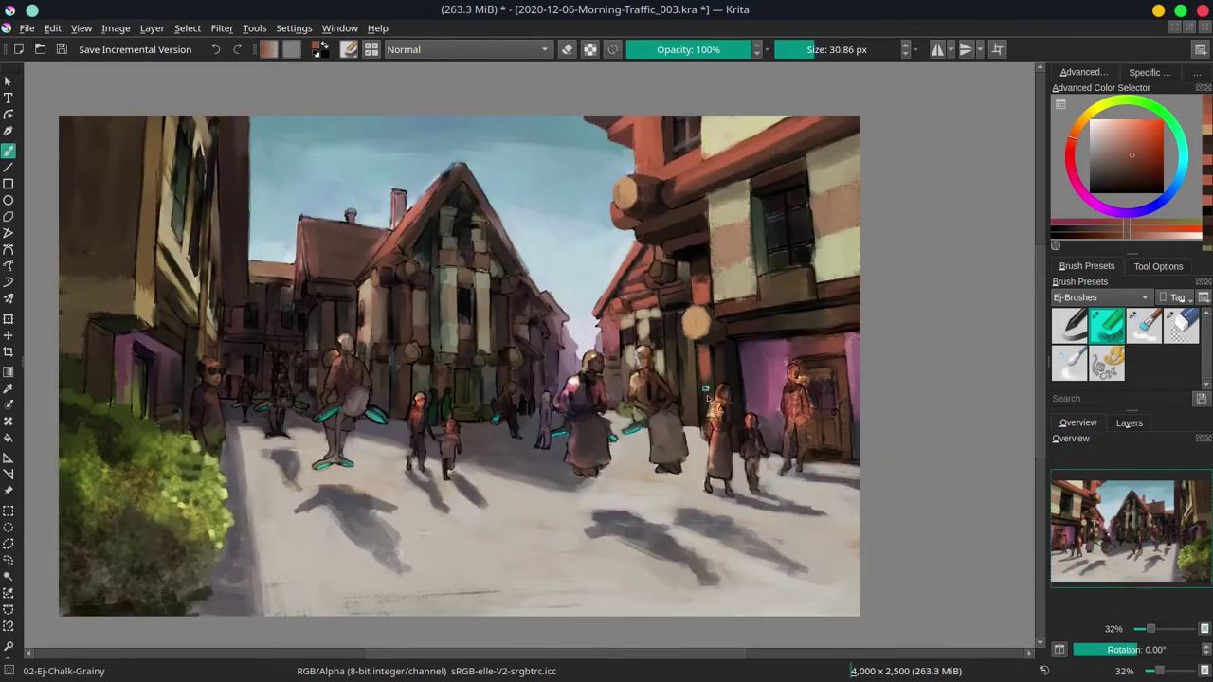
ctrl+click(684, 394)
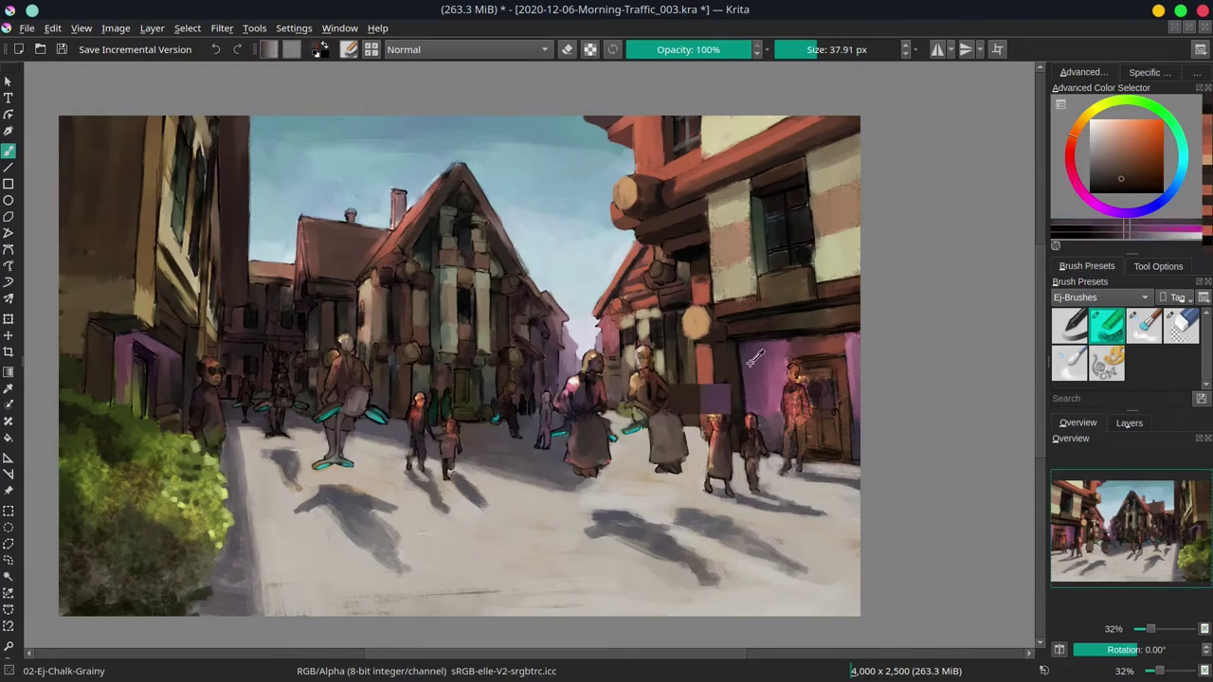
ctrl+click(705, 434)
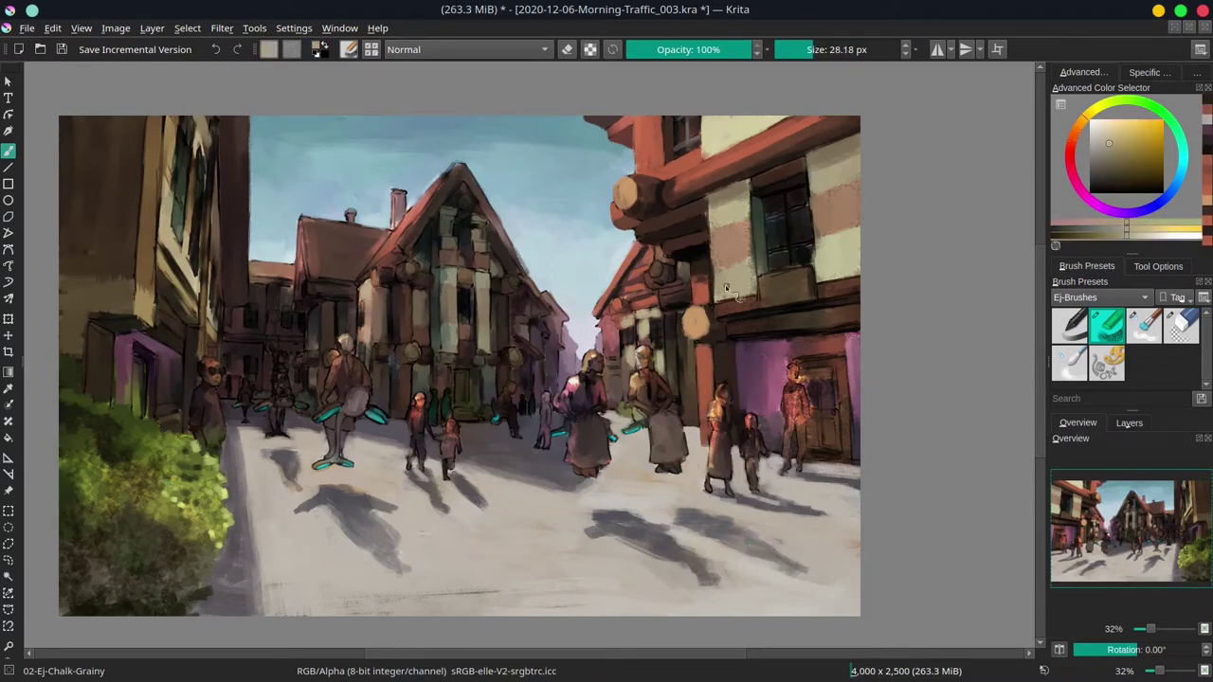
- Paint salmon stripes along the ledge and a salmon dab on the wall
ctrl+click(745, 214)
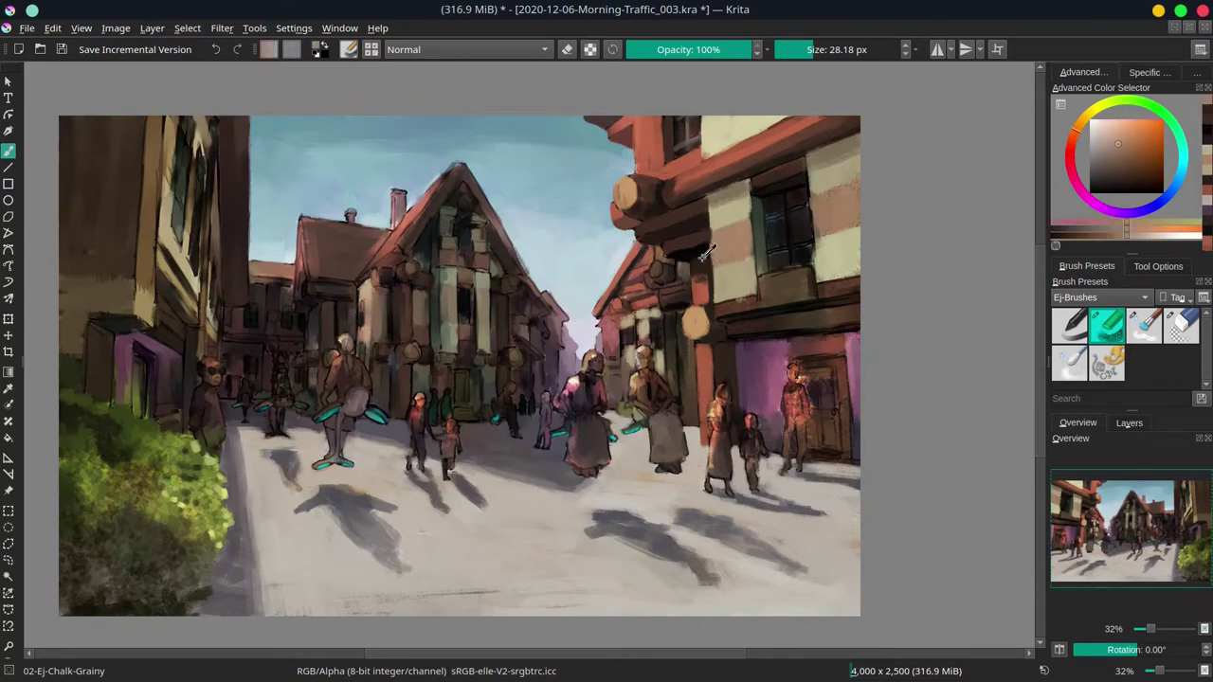
ctrl+click(758, 269)
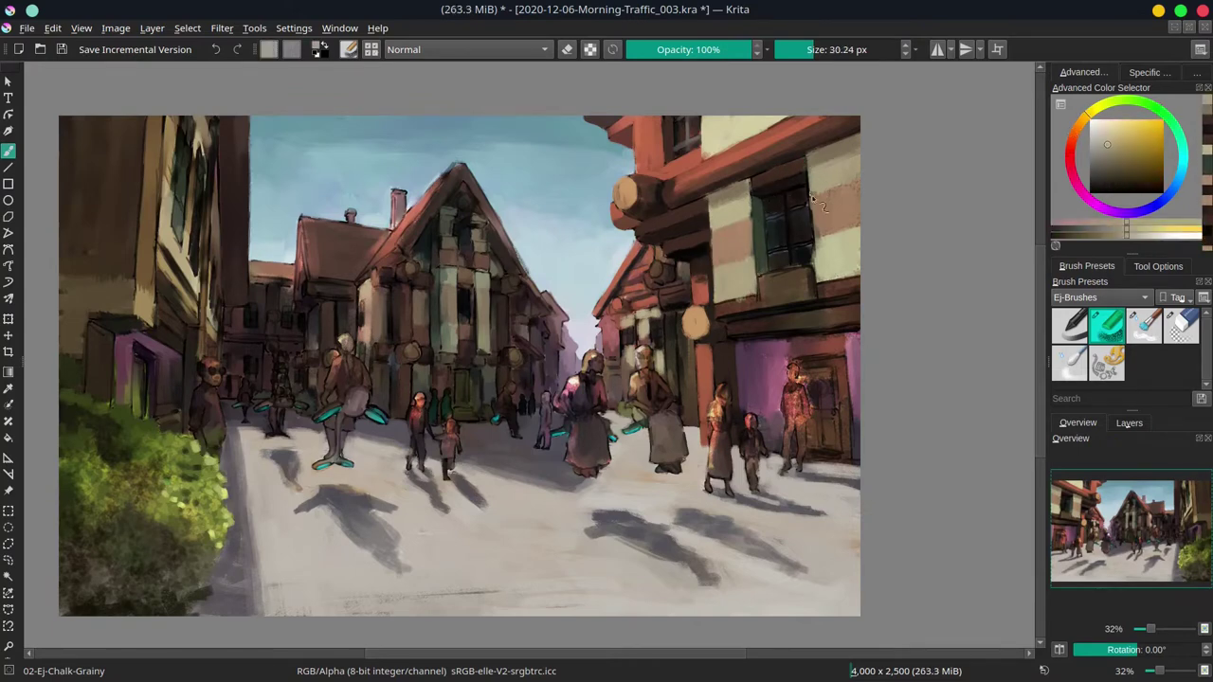
ctrl+click(858, 188)
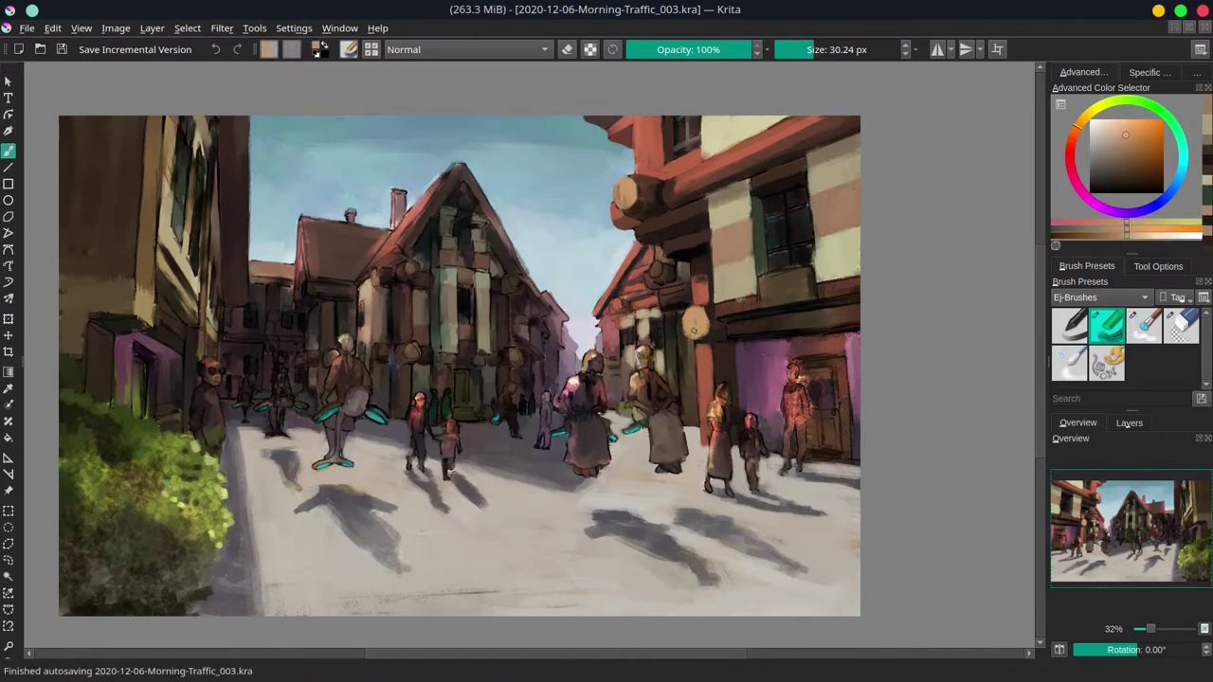
ctrl+click(726, 315)
ctrl+click(760, 281)
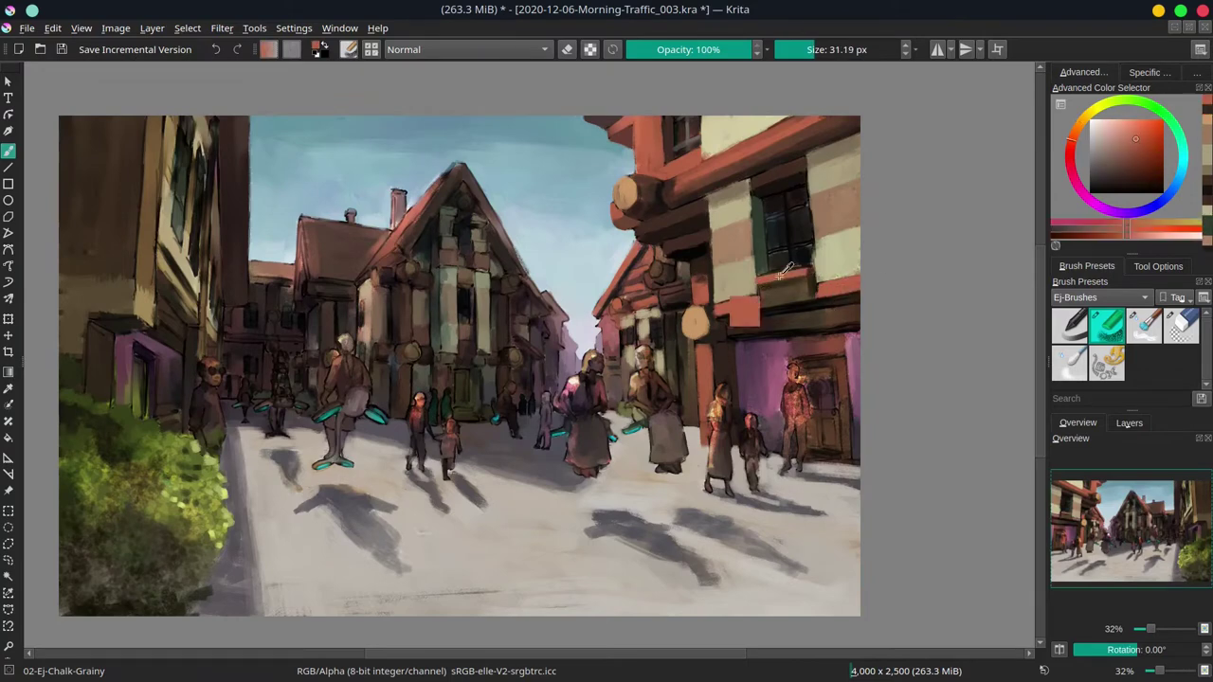
drag(749, 285, 805, 283)
click(637, 237)
- Pick near-black and dark teal from the window, then save the painting
ctrl+click(812, 271)
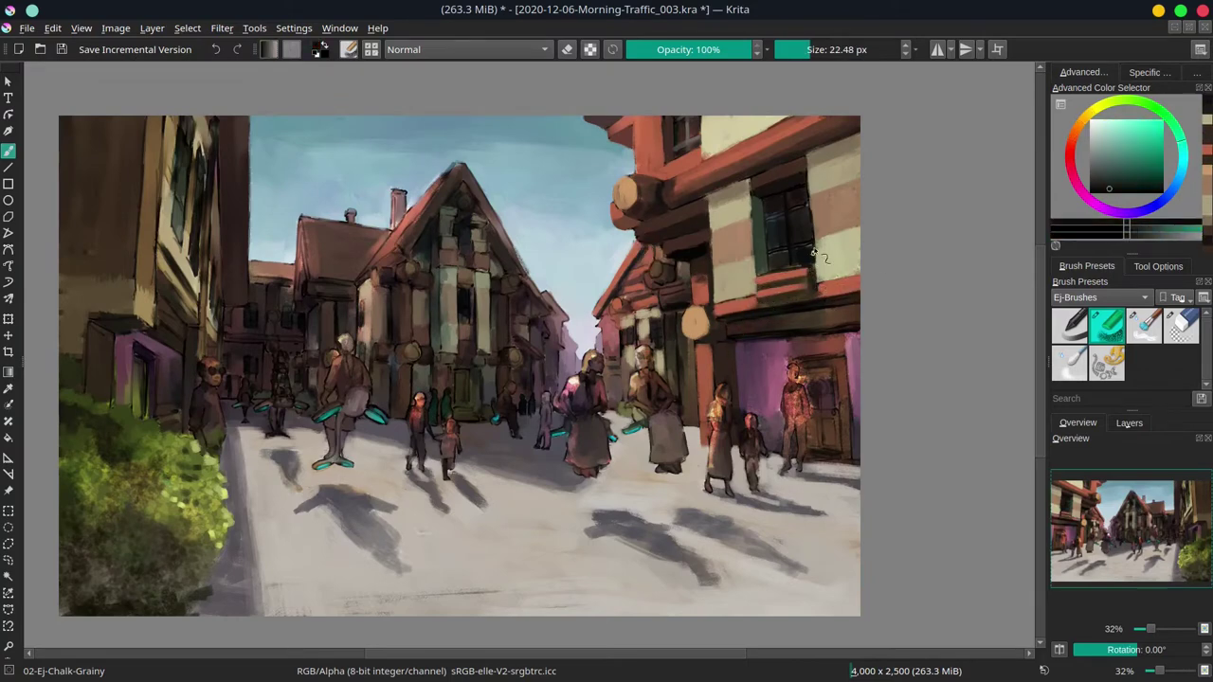
ctrl+click(768, 256)
ctrl+click(769, 241)
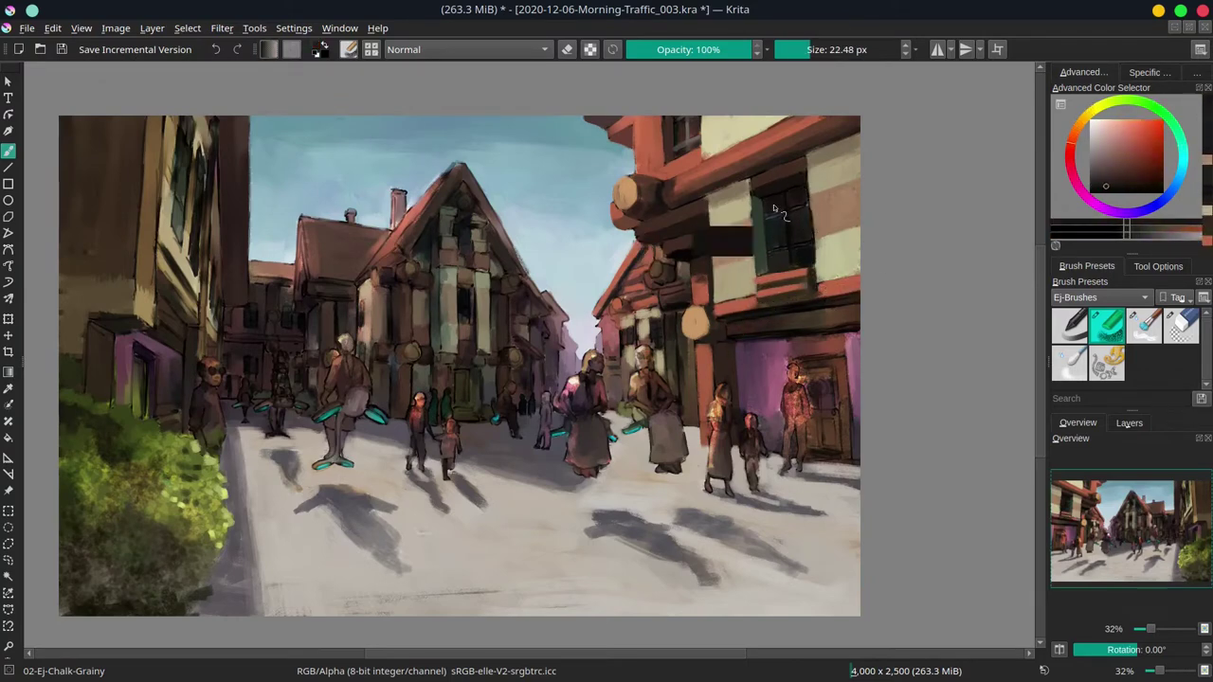
ctrl+click(774, 213)
key(ctrl+s)
- Paint thin light-yellow mullions across the dark window
ctrl+click(822, 189)
key(bracketleft)
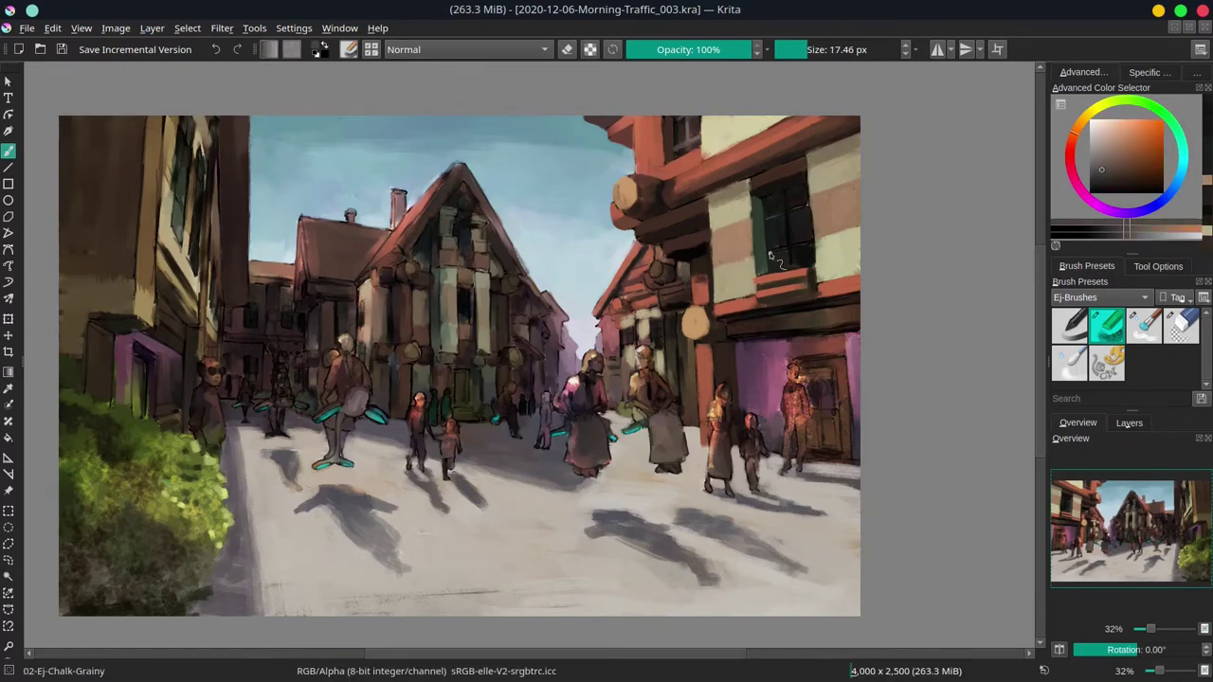
mouse_move(786, 194)
mouse_down()
mouse_move(786, 248)
mouse_move(807, 225)
mouse_up()
ctrl+click(858, 328)
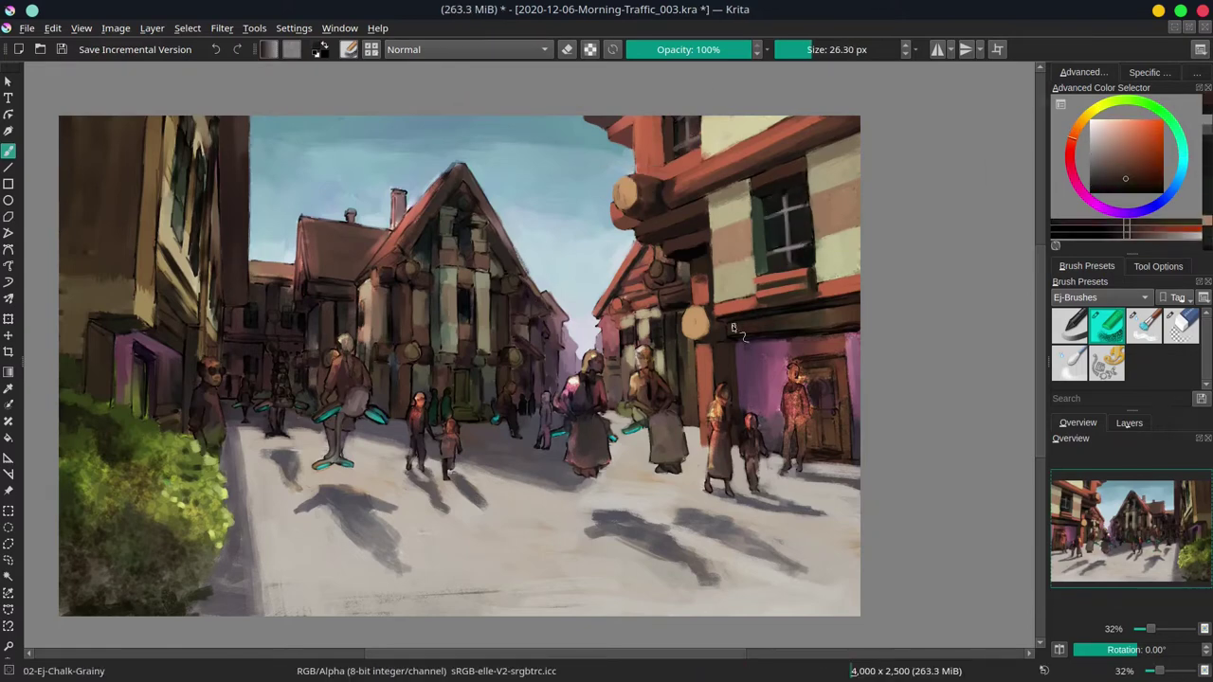
key(bracketright)
key(bracketright)
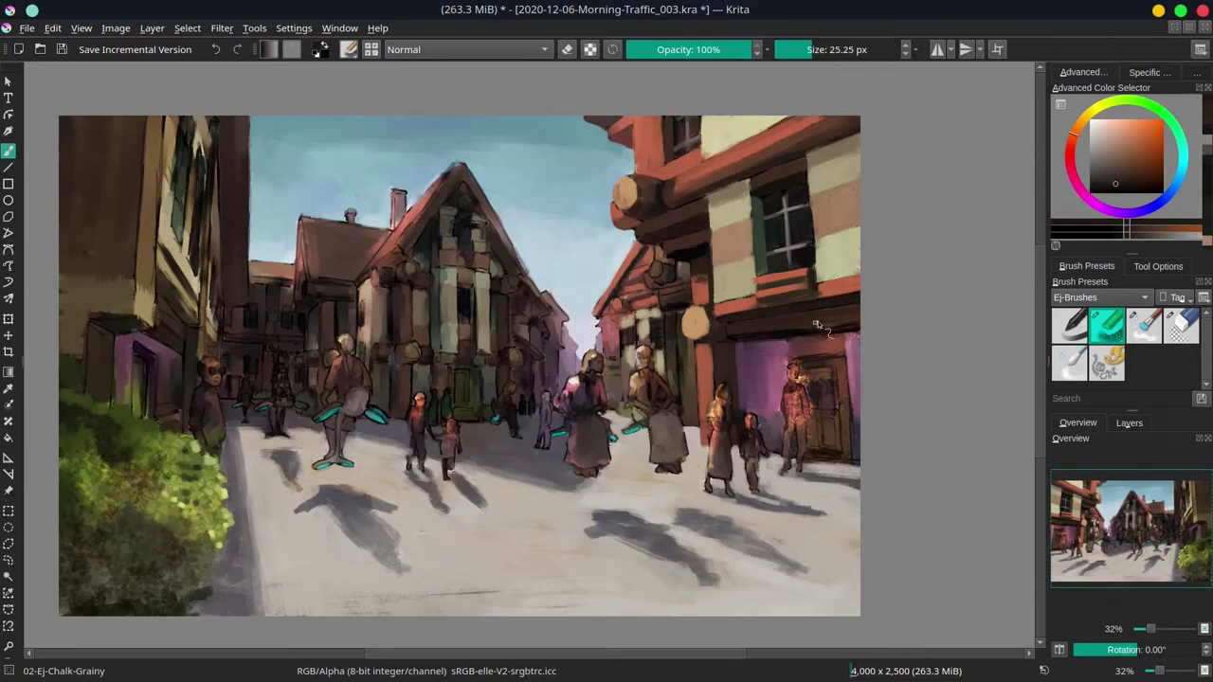
- Paint a light peach patch near the children with a larger brush
ctrl+click(772, 379)
ctrl+click(848, 360)
key(bracketright)
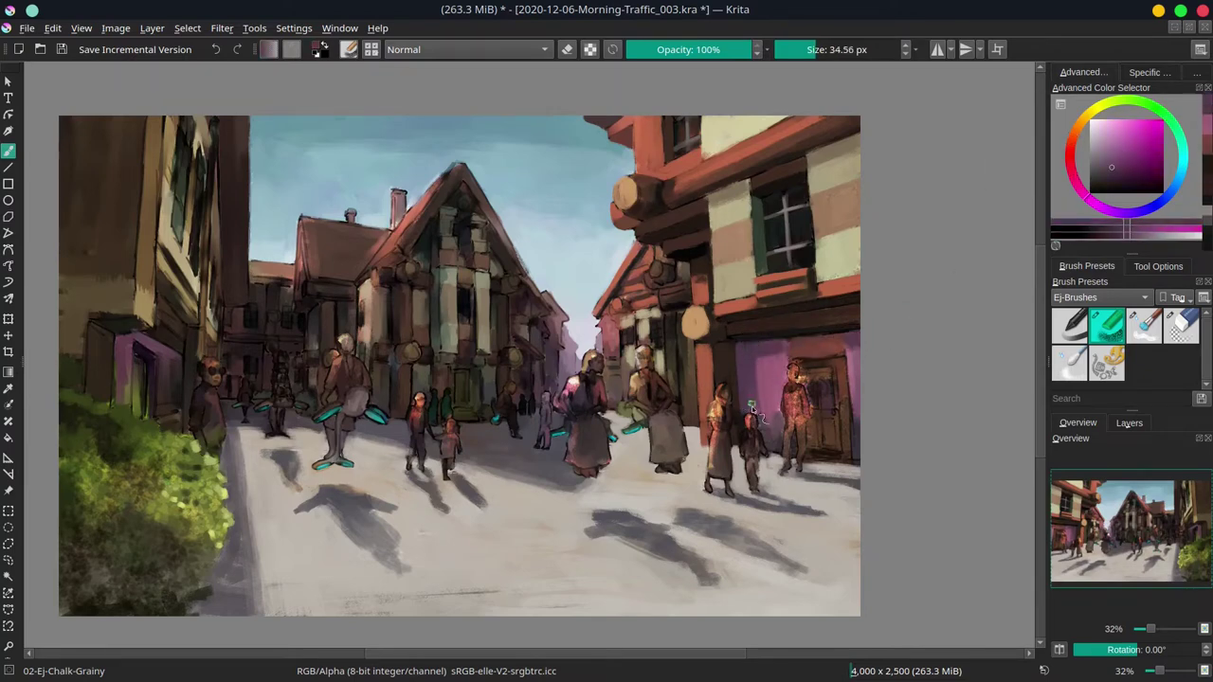
ctrl+click(744, 474)
drag(731, 464, 737, 489)
- Add small reddish-brown strokes on the door
ctrl+click(858, 351)
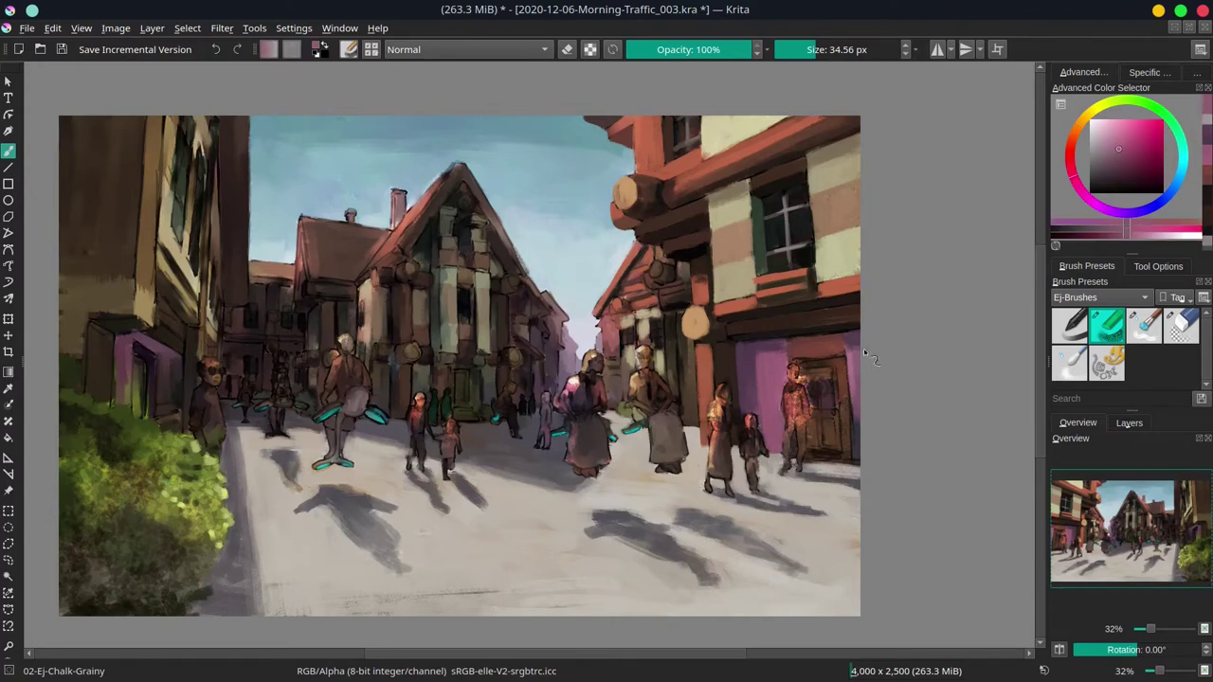
key(bracketleft)
ctrl+click(841, 398)
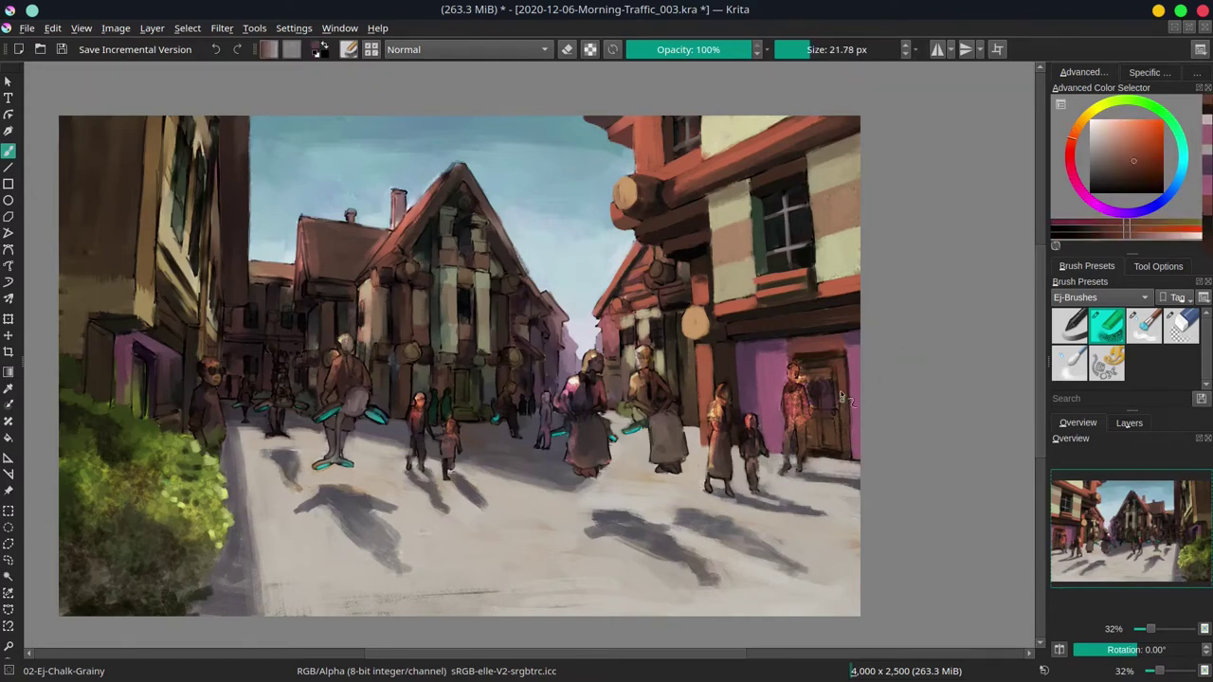
ctrl+click(814, 417)
mouse_move(790, 402)
mouse_down()
mouse_move(807, 405)
mouse_move(837, 453)
mouse_move(834, 425)
mouse_up()
ctrl+click(822, 426)
ctrl+click(807, 373)
- Dab fine touches around the door with a smaller brush
key(bracketleft)
ctrl+click(816, 365)
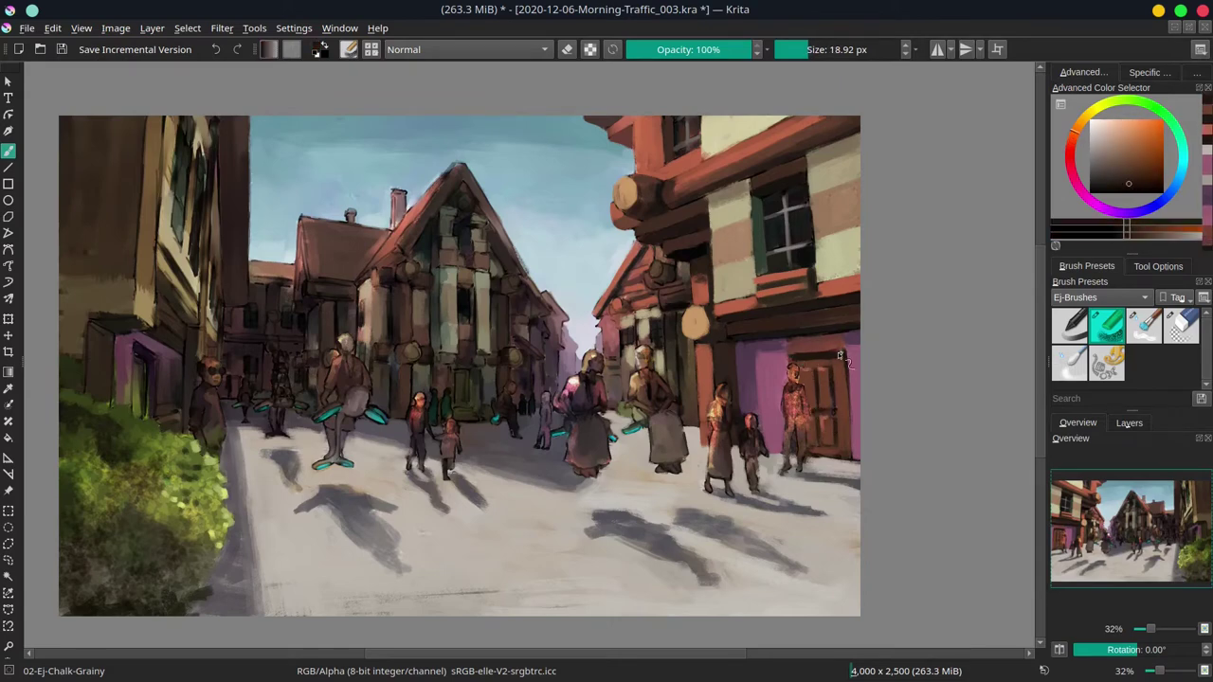
ctrl+click(816, 366)
drag(794, 362, 805, 372)
ctrl+click(806, 371)
key(bracketright)
drag(849, 408, 850, 453)
key(bracketright)
key(bracketright)
key(bracketright)
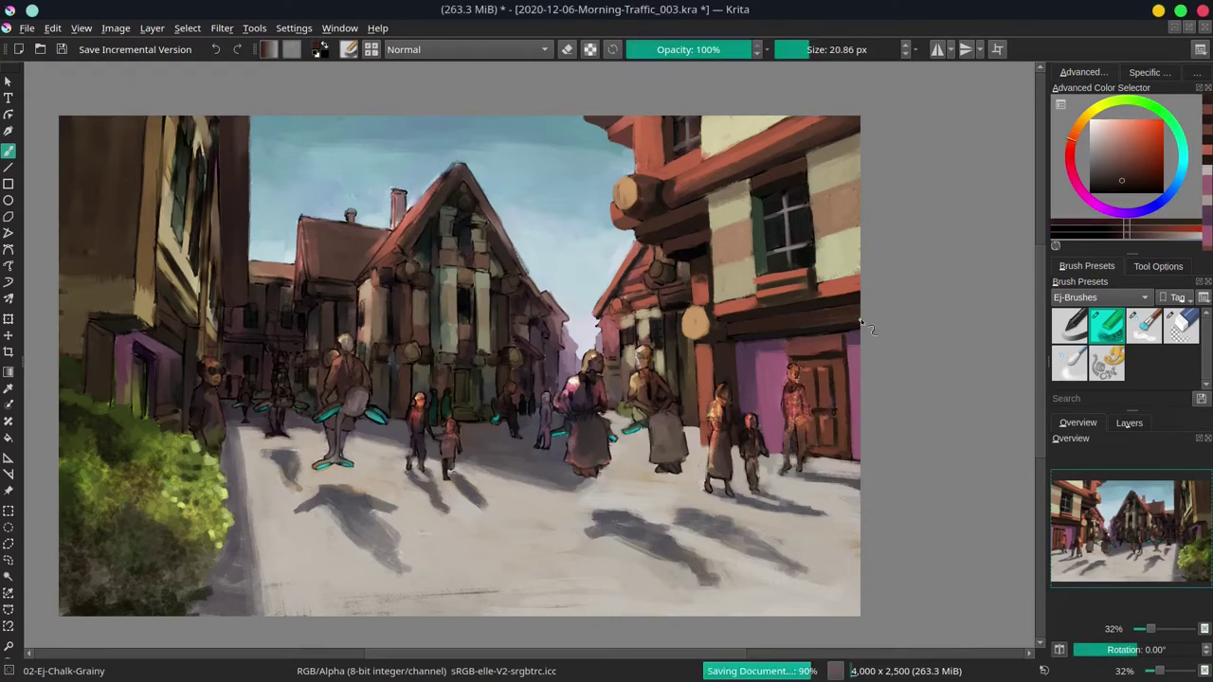
- Paint a light beige patch on the beams and cover it with reddish-brown strokes
ctrl+click(663, 298)
ctrl+click(668, 285)
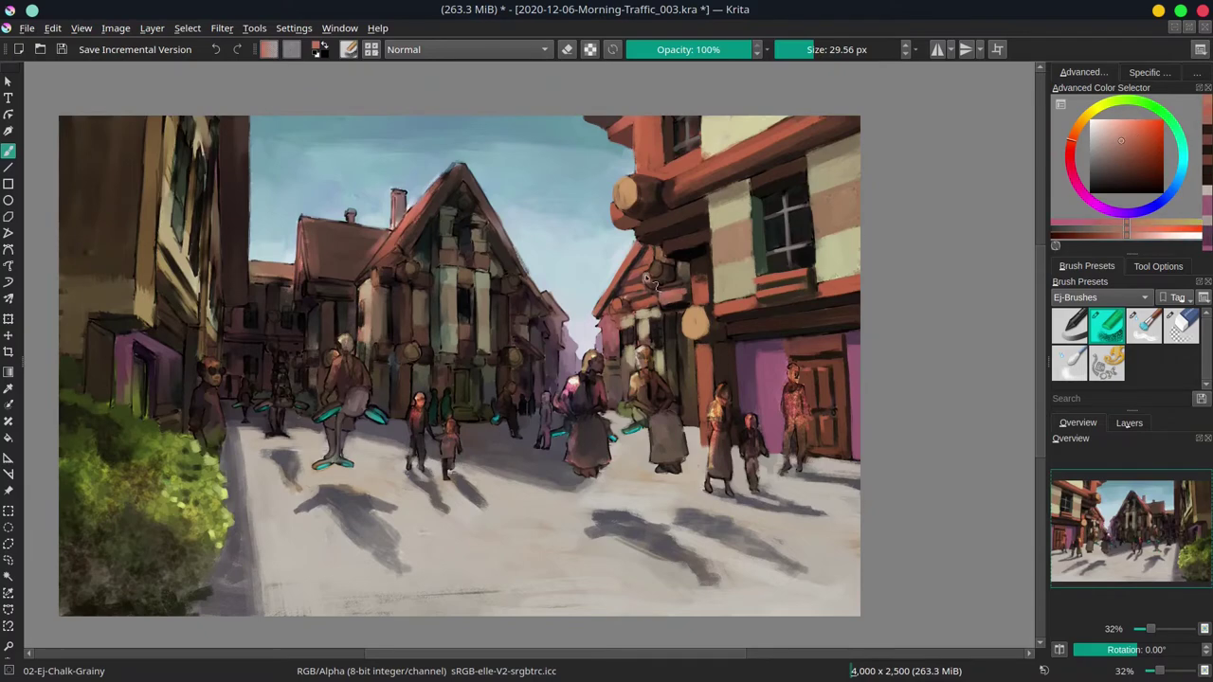
mouse_move(606, 302)
mouse_down()
mouse_move(659, 303)
mouse_move(646, 335)
mouse_move(680, 393)
mouse_up()
ctrl+click(681, 266)
ctrl+click(663, 285)
ctrl+click(672, 360)
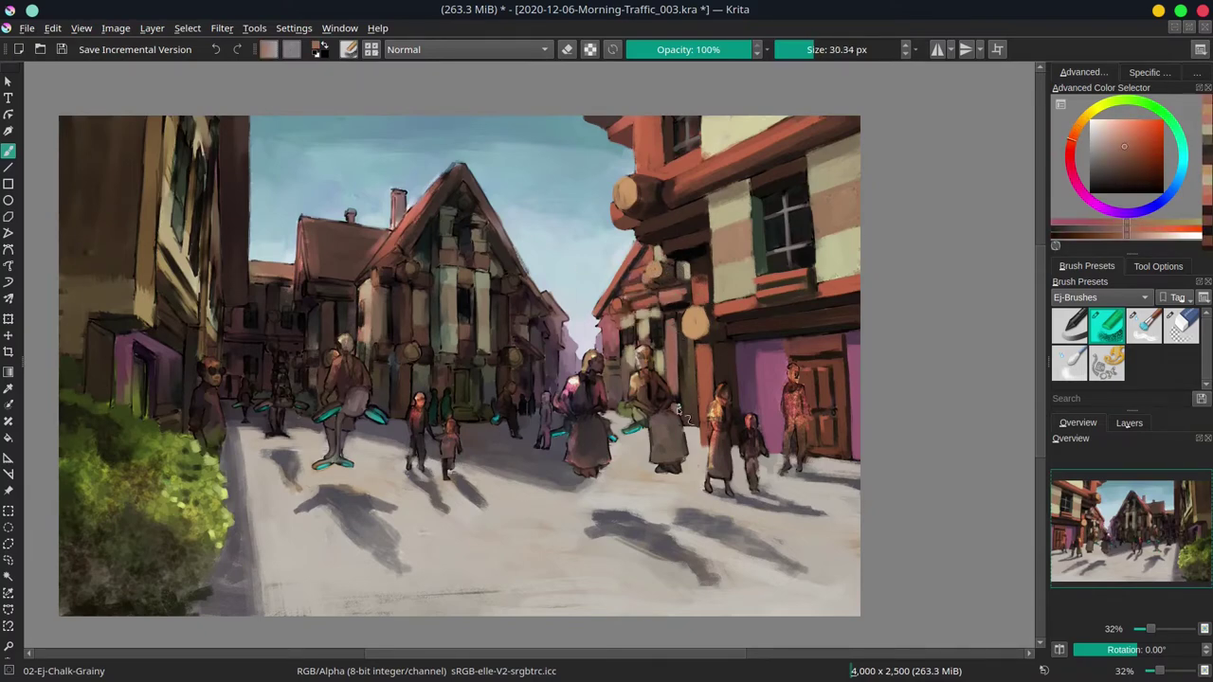
- Pick pale yellow with a smaller brush for the beam-end highlights
key(bracketleft)
ctrl+click(679, 409)
ctrl+click(682, 403)
ctrl+click(688, 396)
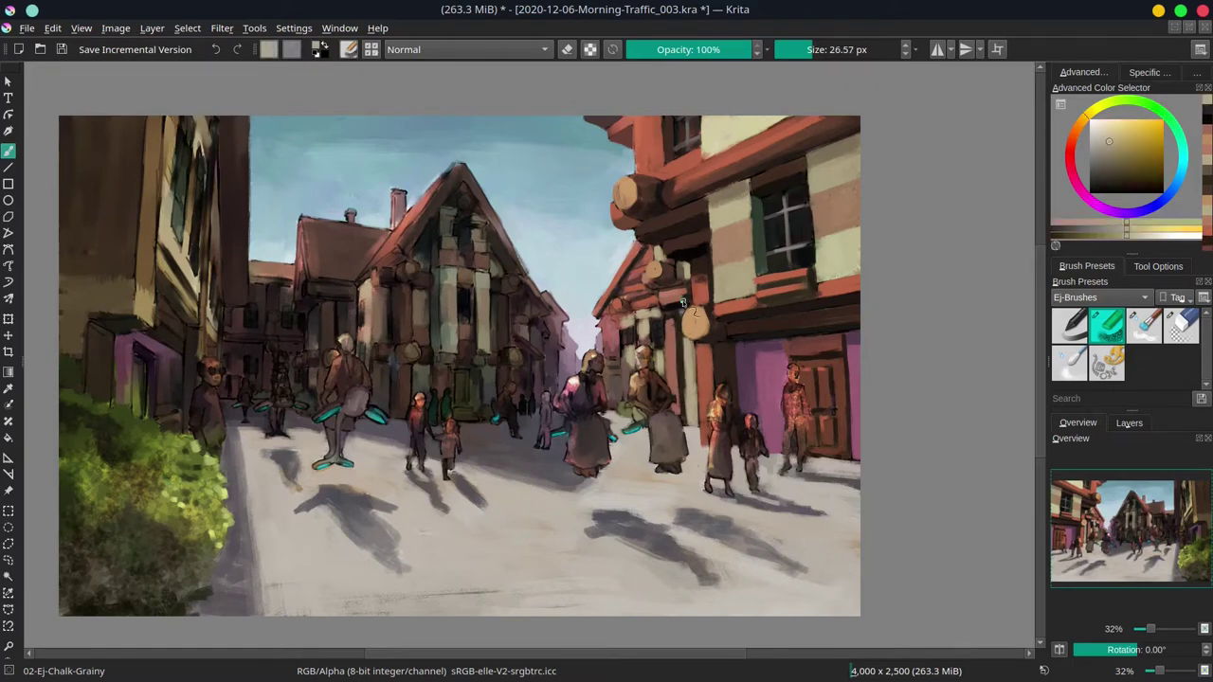
- Save the painting, then sample reddish-orange and darker brownish-red from the right-hand house
key(ctrl+s)
ctrl+click(616, 298)
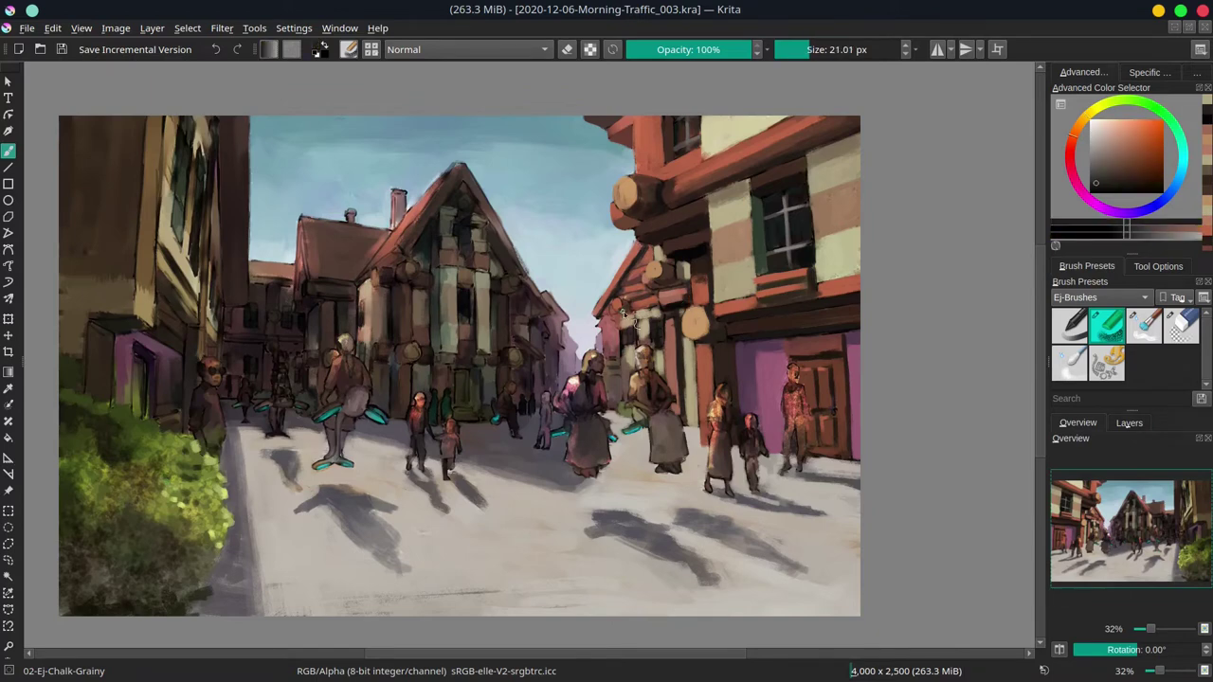
key(bracketleft)
key(bracketleft)
click(645, 312)
ctrl+click(641, 313)
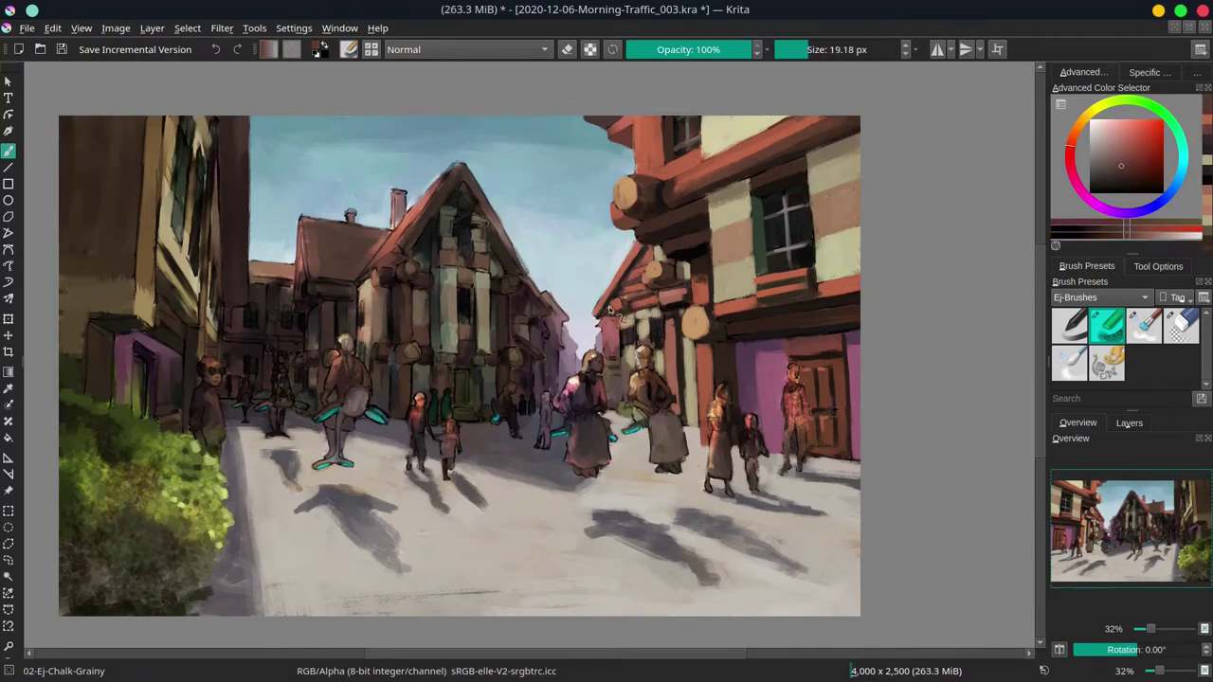
ctrl+click(633, 309)
key(bracketleft)
ctrl+click(623, 303)
- Sample pale yellow from the buildings and near-black dark red, adjusting brush size
ctrl+click(628, 305)
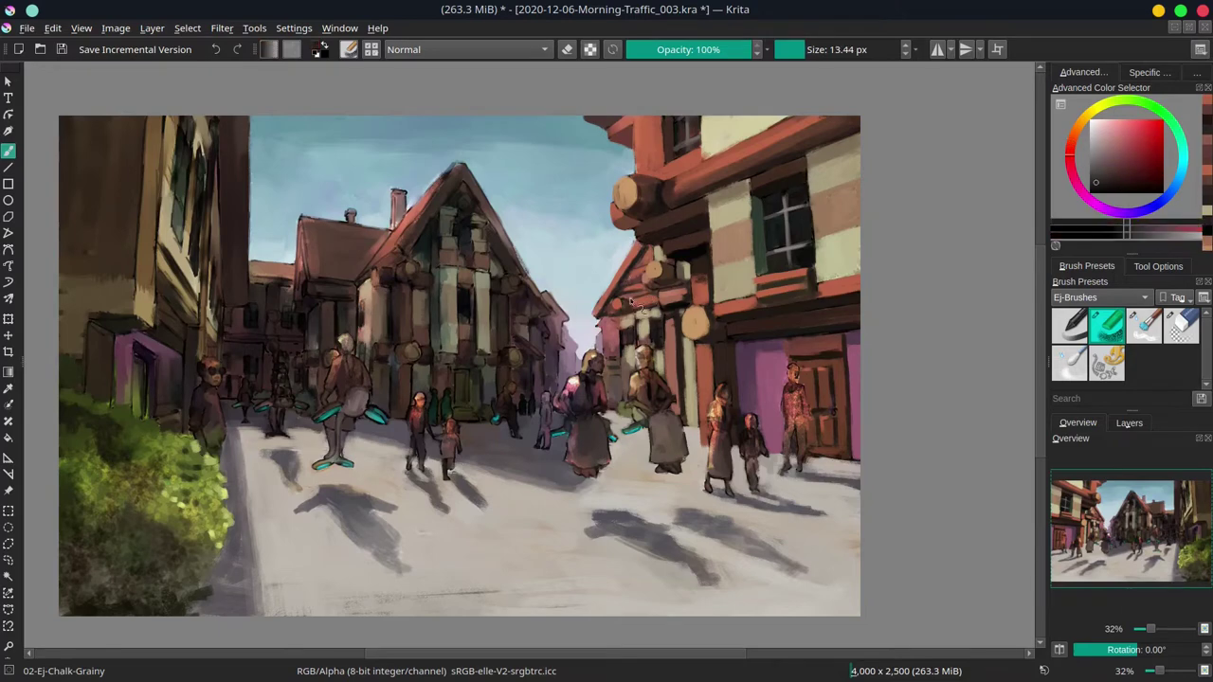
ctrl+click(637, 308)
key(bracketright)
ctrl+click(645, 309)
ctrl+click(654, 310)
ctrl+click(620, 350)
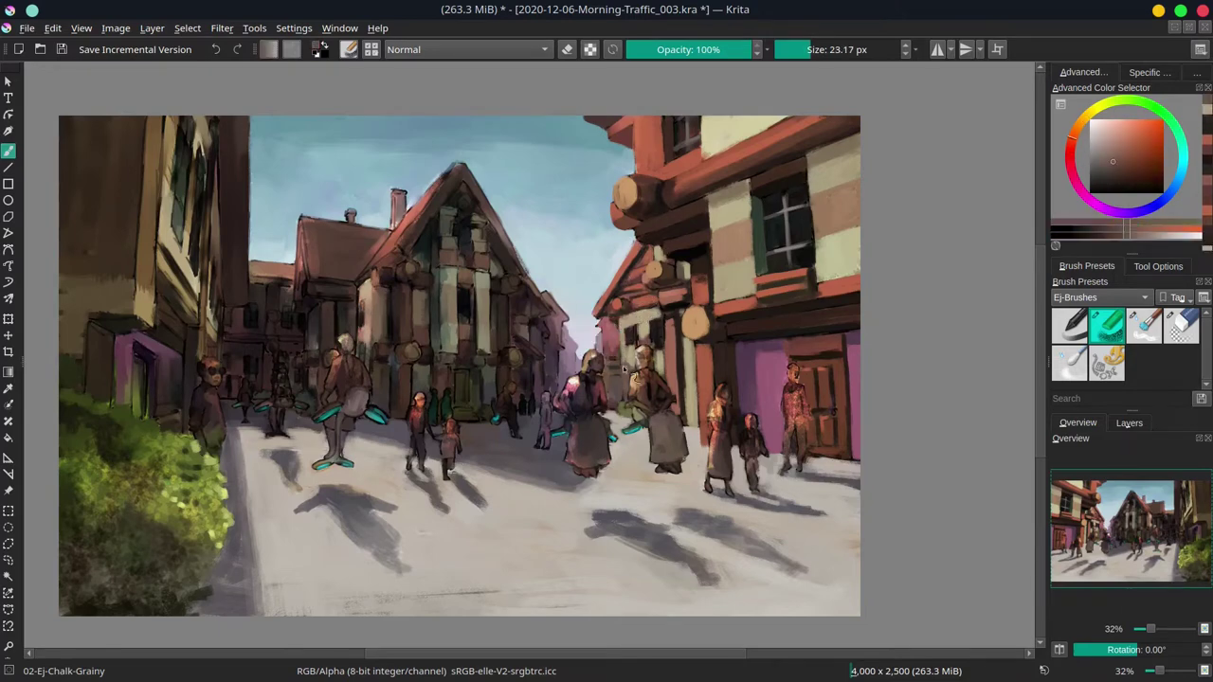
ctrl+click(637, 364)
ctrl+click(649, 352)
key(bracketright)
key(bracketright)
- Sample orange-brown, light beige and hooded-figure colours, ending on the left building's darker orange-brown
ctrl+click(633, 351)
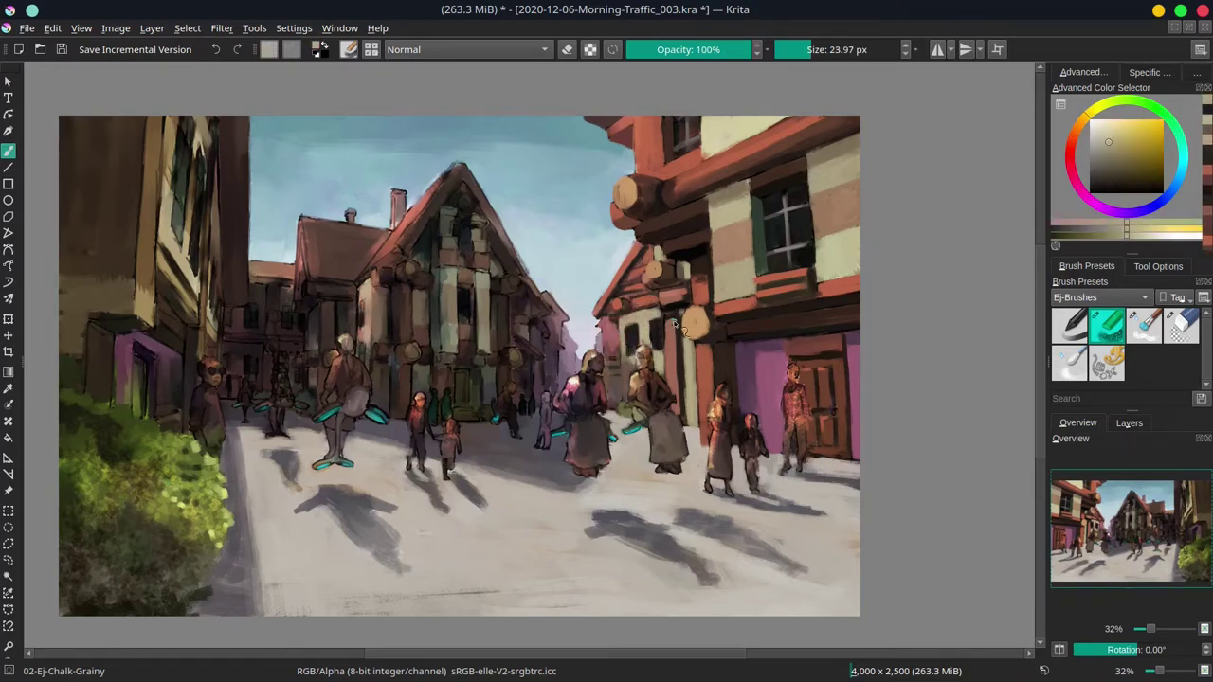
ctrl+click(626, 379)
key(bracketleft)
key(bracketleft)
ctrl+click(767, 269)
ctrl+click(631, 338)
key(bracketleft)
key(bracketleft)
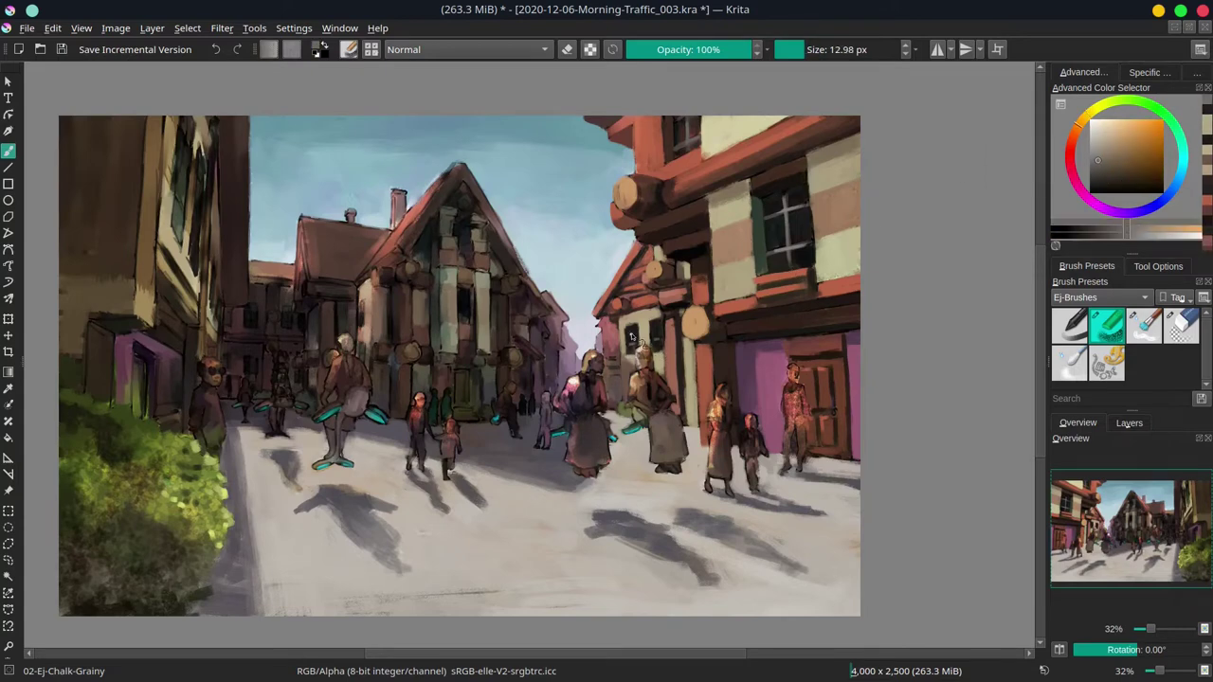
ctrl+click(573, 362)
key(bracketright)
key(bracketright)
key(bracketright)
ctrl+click(616, 372)
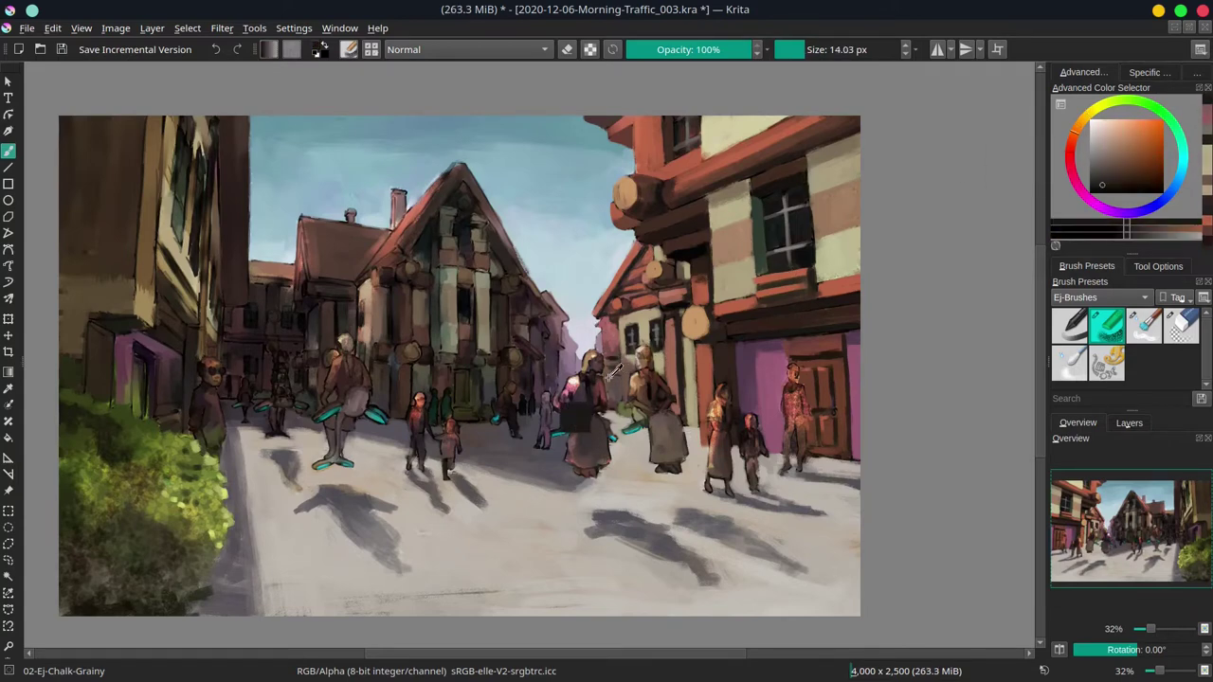
ctrl+click(575, 418)
ctrl+click(645, 396)
ctrl+click(637, 402)
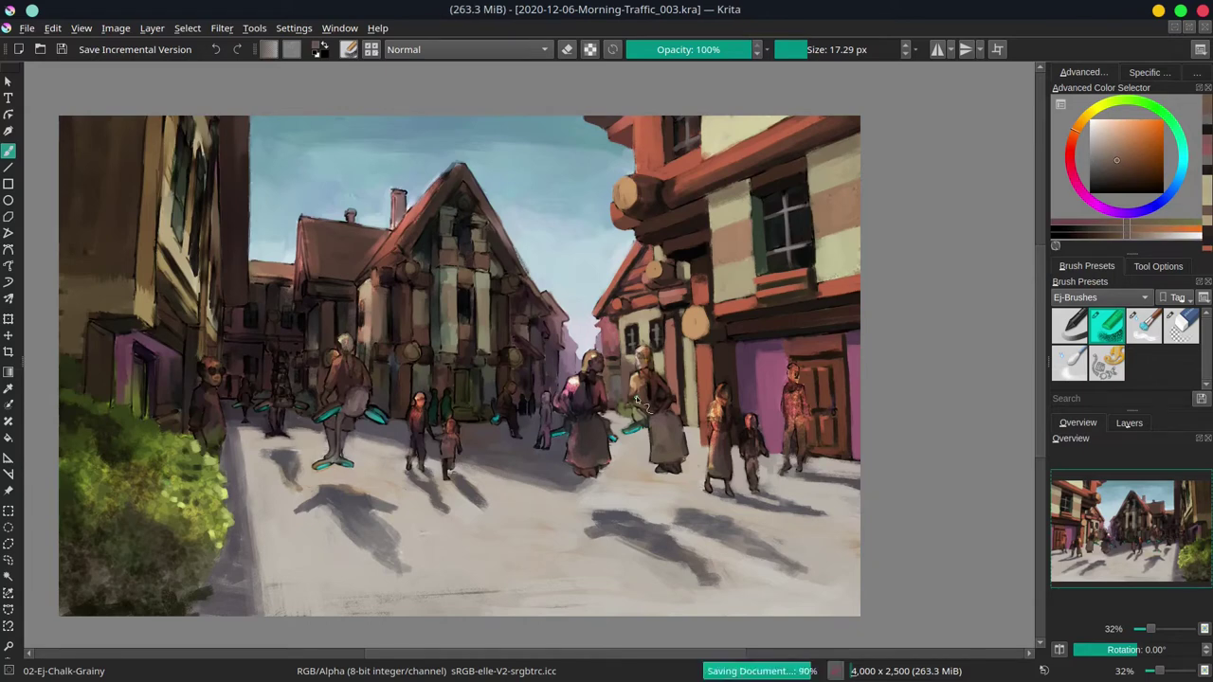
ctrl+click(60, 163)
- Sample browns and lighter tones from the left building at varying brush sizes, then save
key(bracketright)
key(bracketright)
key(bracketright)
key(bracketright)
key(bracketright)
key(bracketright)
key(bracketright)
key(bracketright)
key(bracketright)
key(bracketright)
key(bracketright)
key(bracketright)
ctrl+click(66, 299)
key(bracketleft)
key(bracketleft)
key(bracketleft)
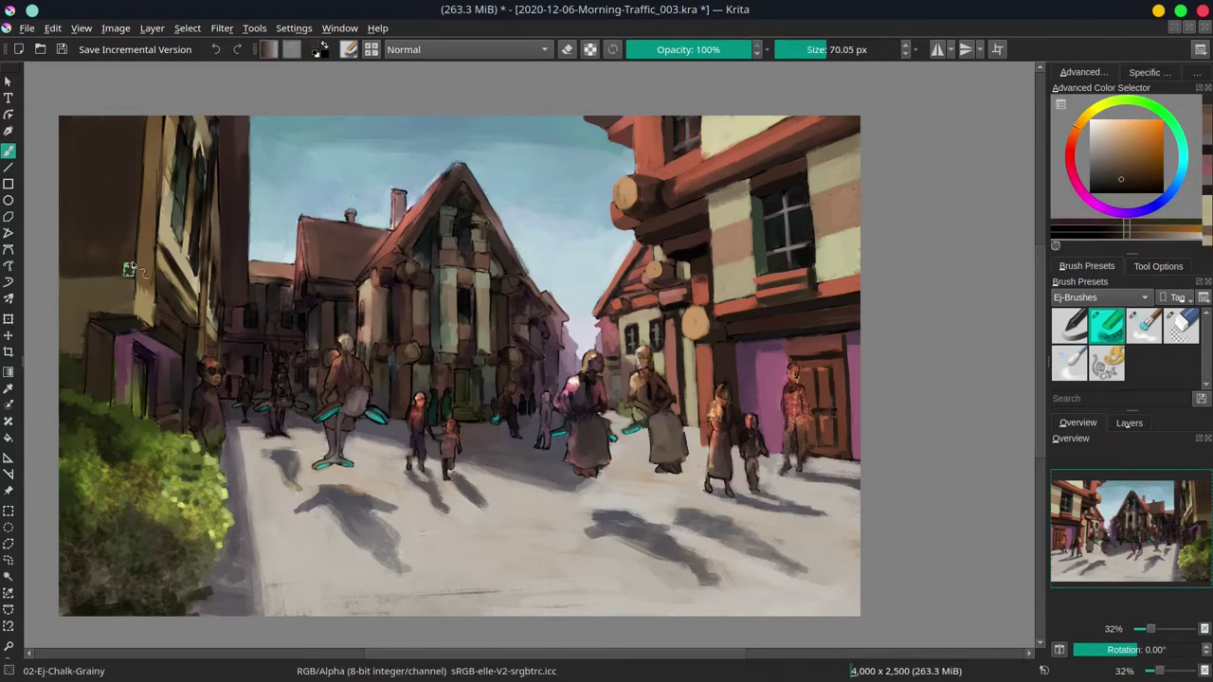
ctrl+click(130, 365)
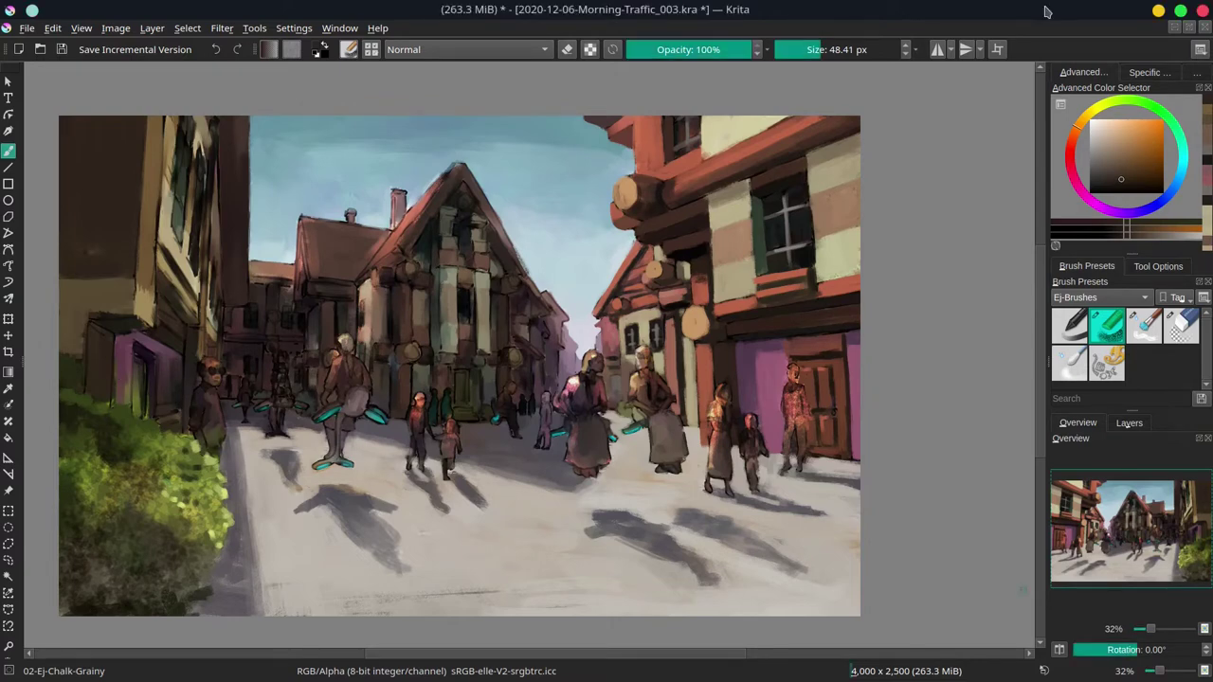
key(bracketleft)
key(bracketleft)
key(bracketleft)
key(bracketleft)
key(bracketleft)
key(bracketleft)
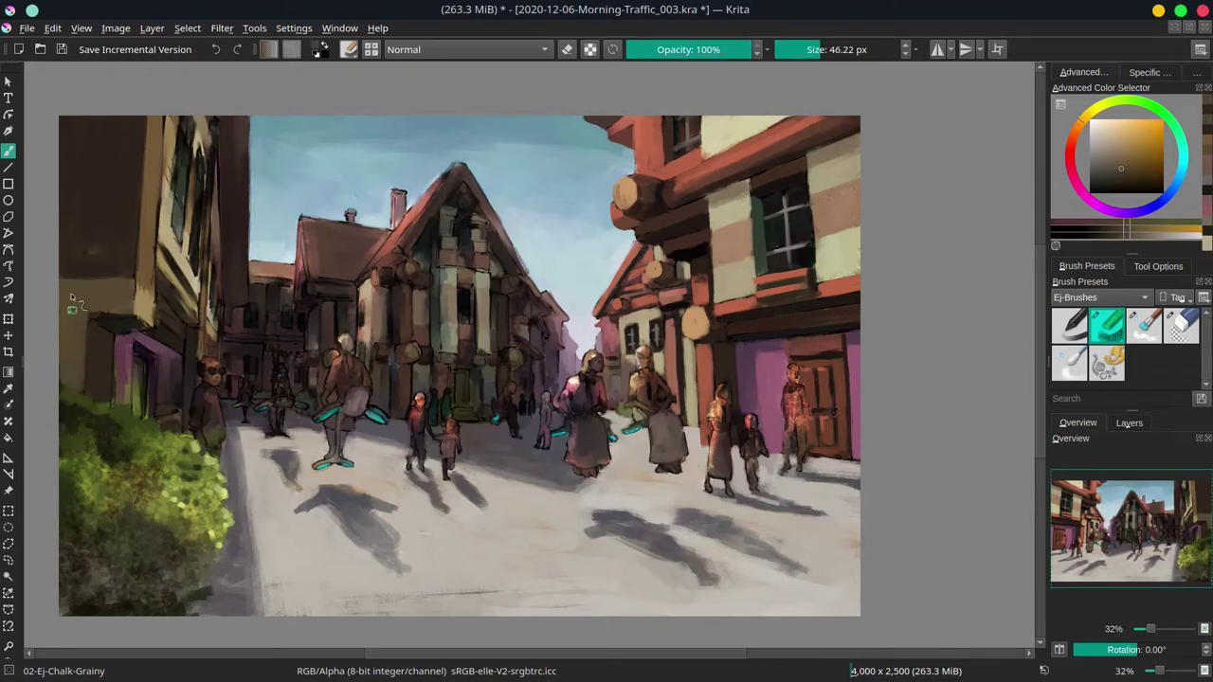
ctrl+click(137, 317)
key(bracketright)
key(bracketright)
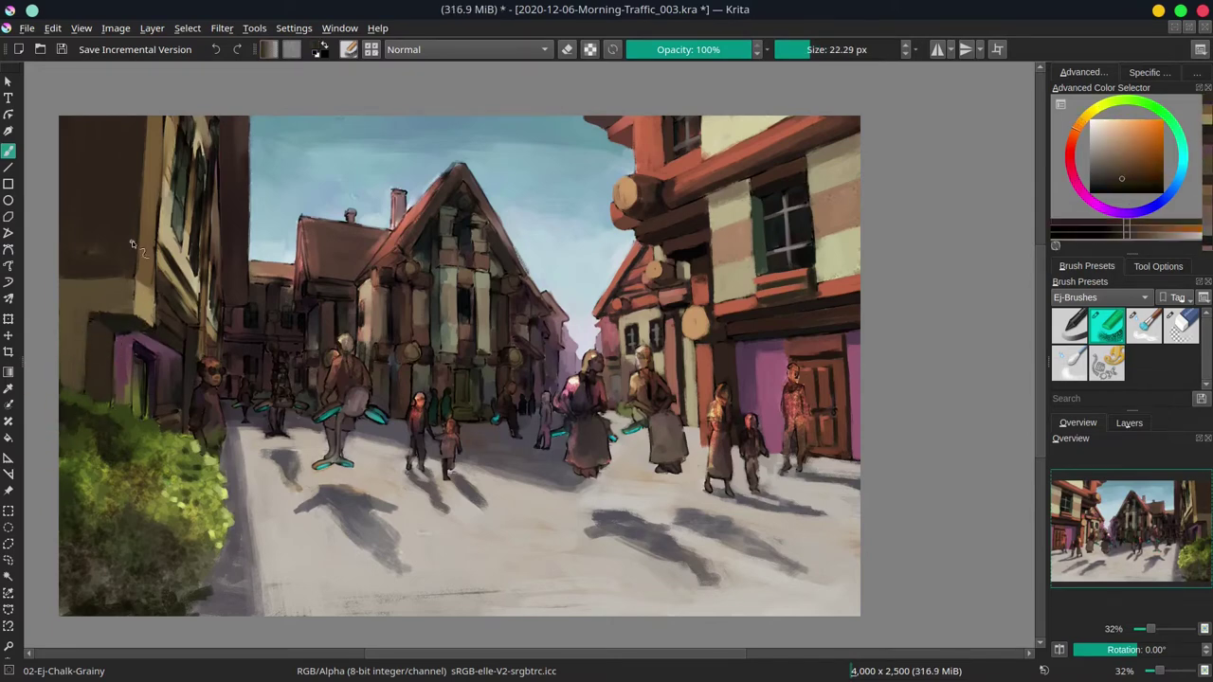
ctrl+click(226, 132)
key(bracketright)
key(bracketright)
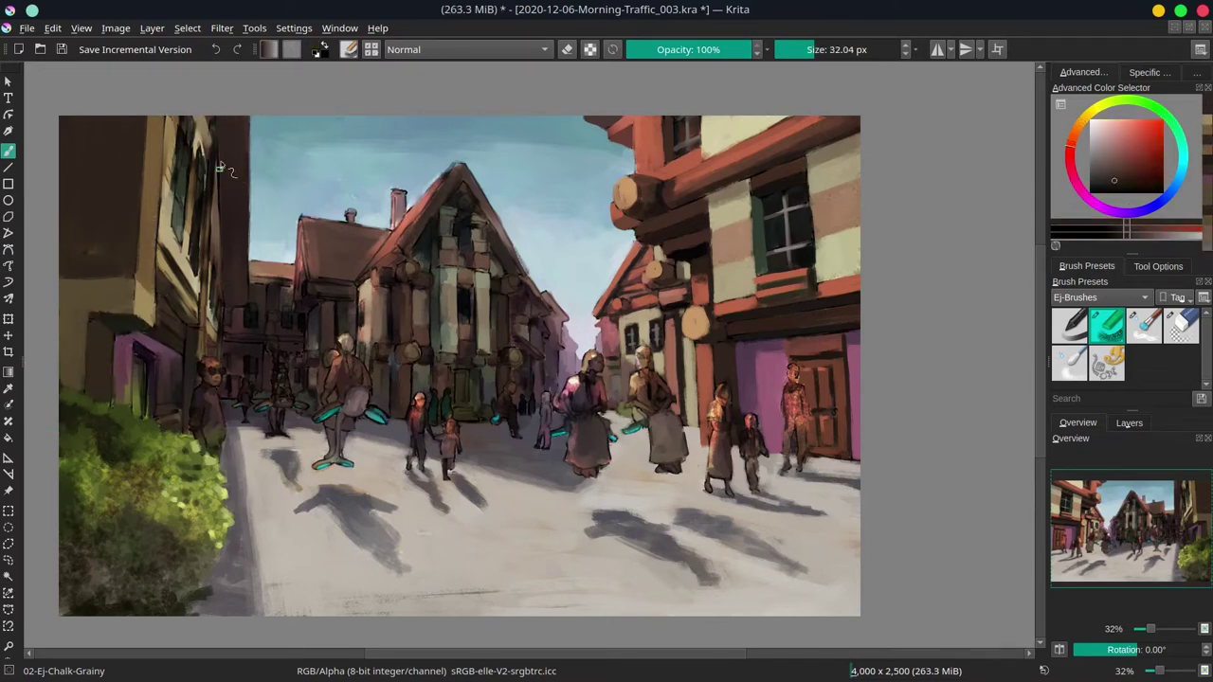
key(ctrl+s)
- Paint light beige strokes on the left building, undoing the stray patch
ctrl+click(213, 147)
mouse_move(171, 123)
mouse_down()
mouse_move(171, 194)
mouse_move(204, 251)
mouse_up()
key(bracketleft)
key(bracketleft)
key(bracketleft)
key(bracketleft)
drag(199, 180, 199, 284)
drag(175, 109, 189, 142)
drag(142, 327, 184, 294)
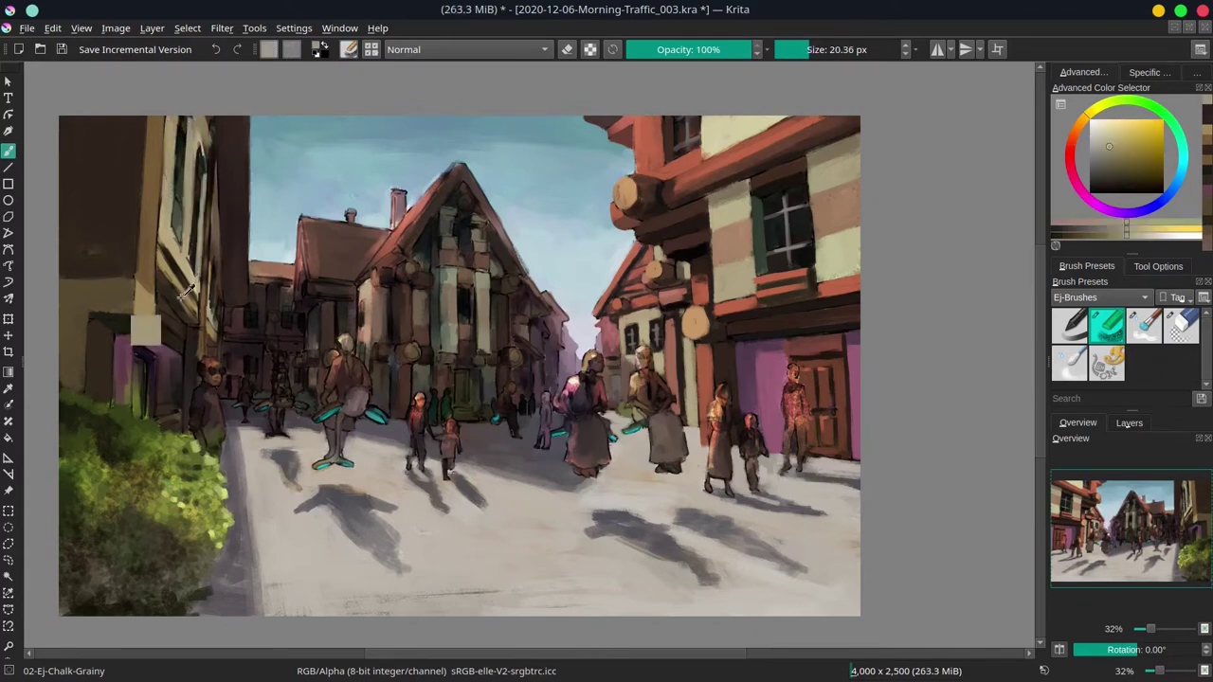
key(ctrl+z)
- Paint dark orange-brown strokes down the left building's facade
ctrl+click(190, 133)
key(bracketright)
key(bracketright)
ctrl+click(209, 175)
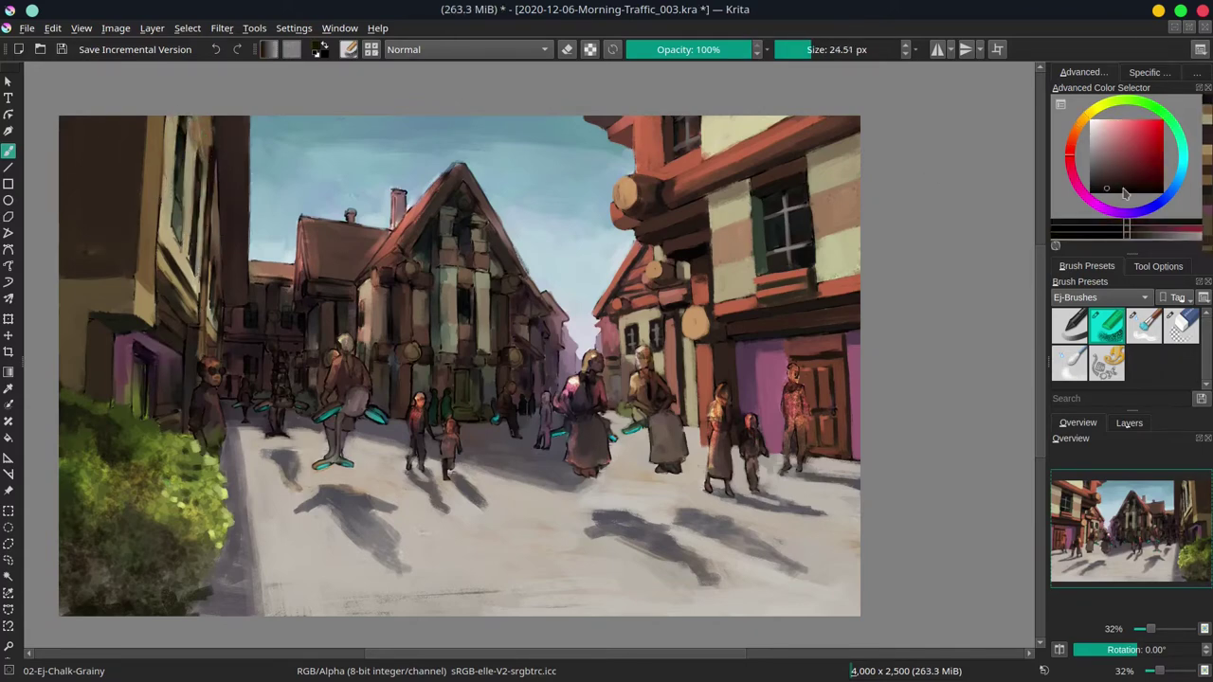
key(bracketleft)
key(bracketleft)
key(bracketleft)
drag(207, 227, 198, 331)
drag(161, 365, 180, 390)
- Add a light beige stroke to the left building, undoing a misplaced dab
ctrl+click(666, 211)
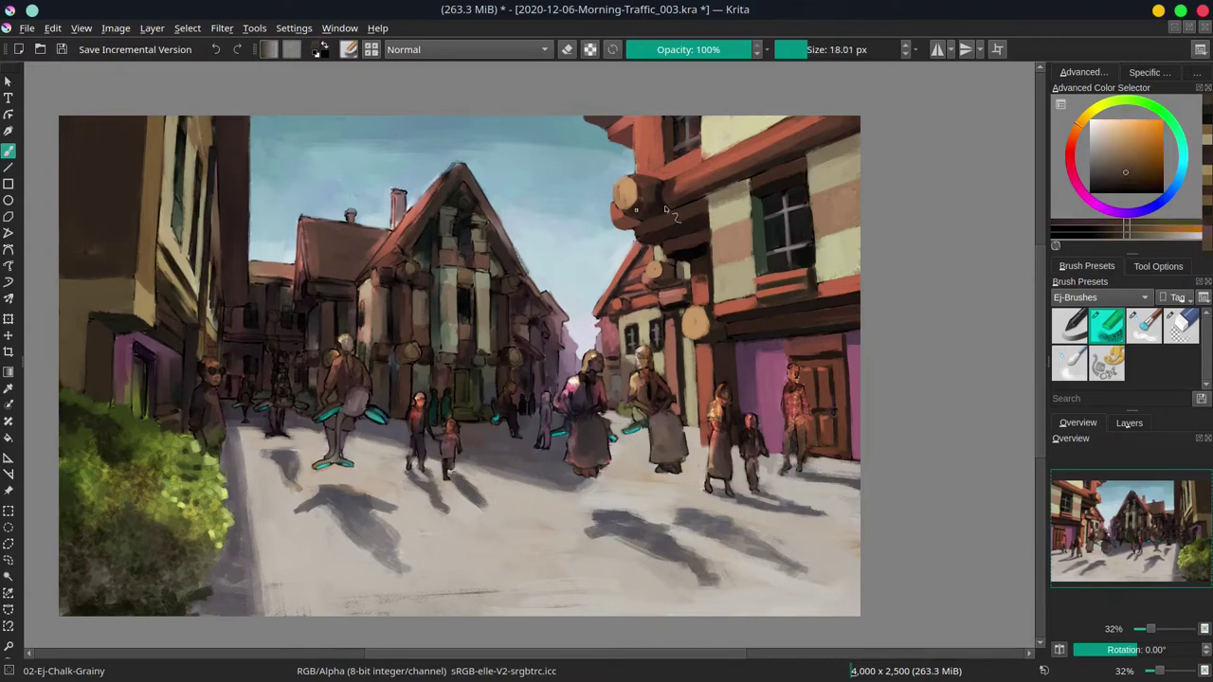
ctrl+click(208, 199)
drag(206, 195, 201, 322)
click(140, 341)
key(ctrl+z)
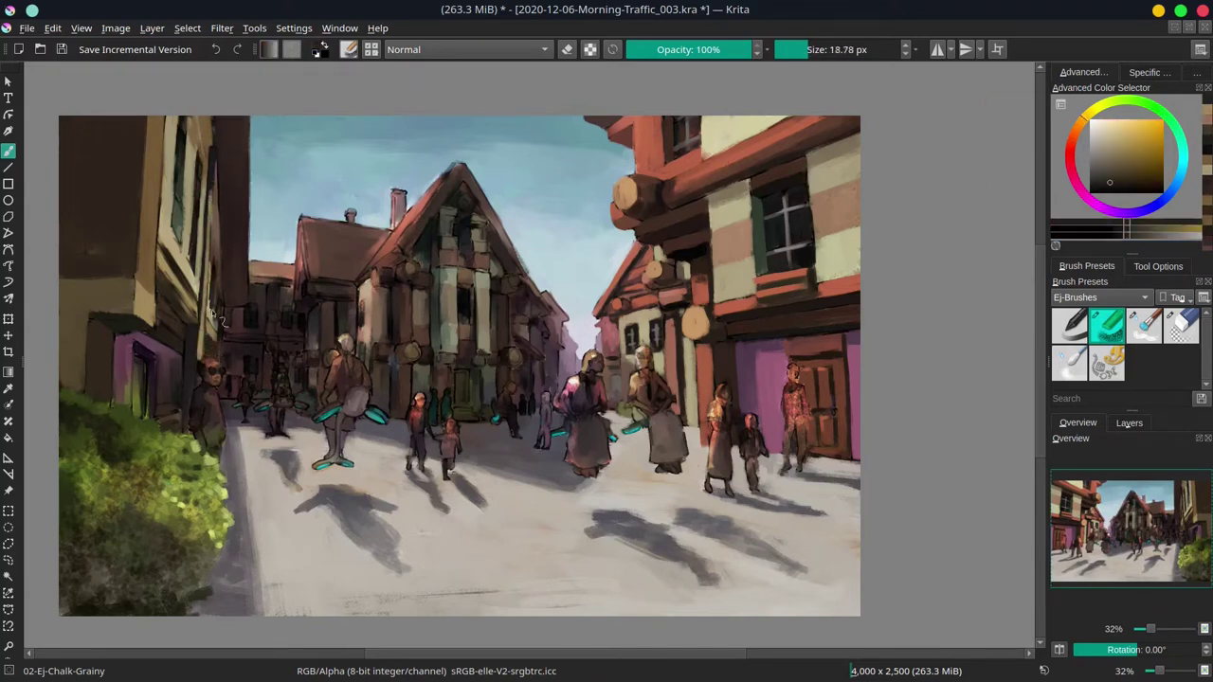
ctrl+click(216, 313)
drag(218, 281, 218, 229)
- Sample darker and green-grey colours from the left building wall at adjusted brush sizes
ctrl+click(178, 245)
key(bracketleft)
key(bracketleft)
key(bracketleft)
key(bracketleft)
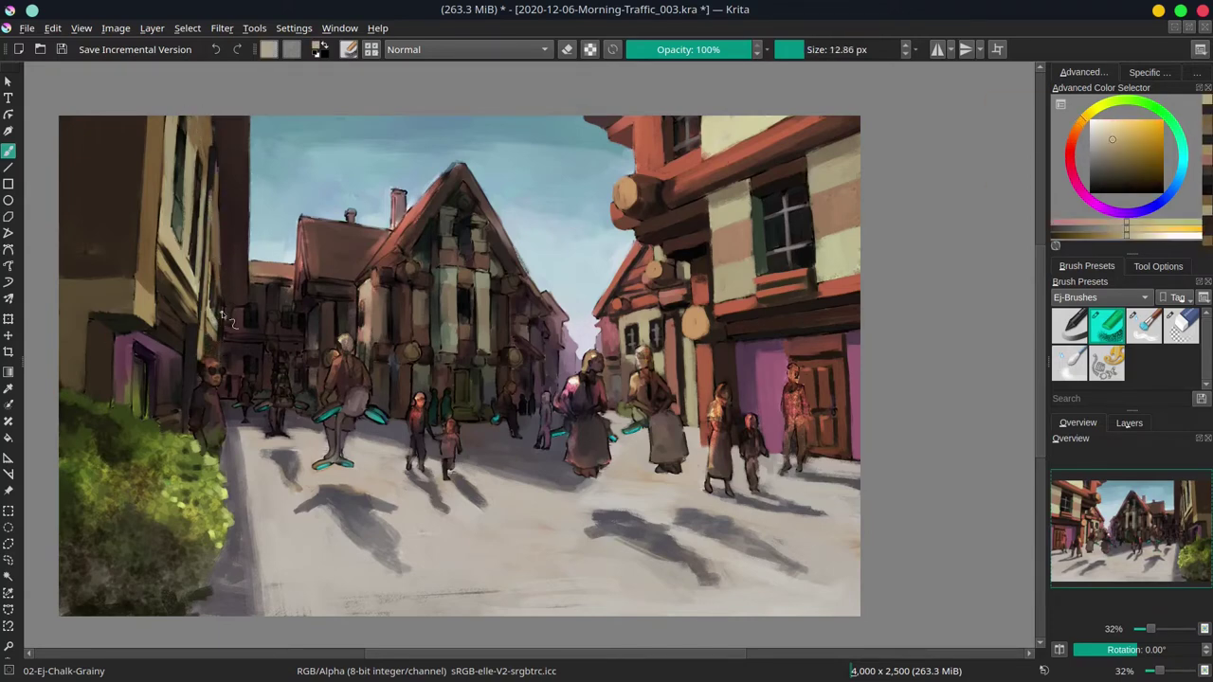
ctrl+click(224, 288)
key(bracketright)
key(bracketright)
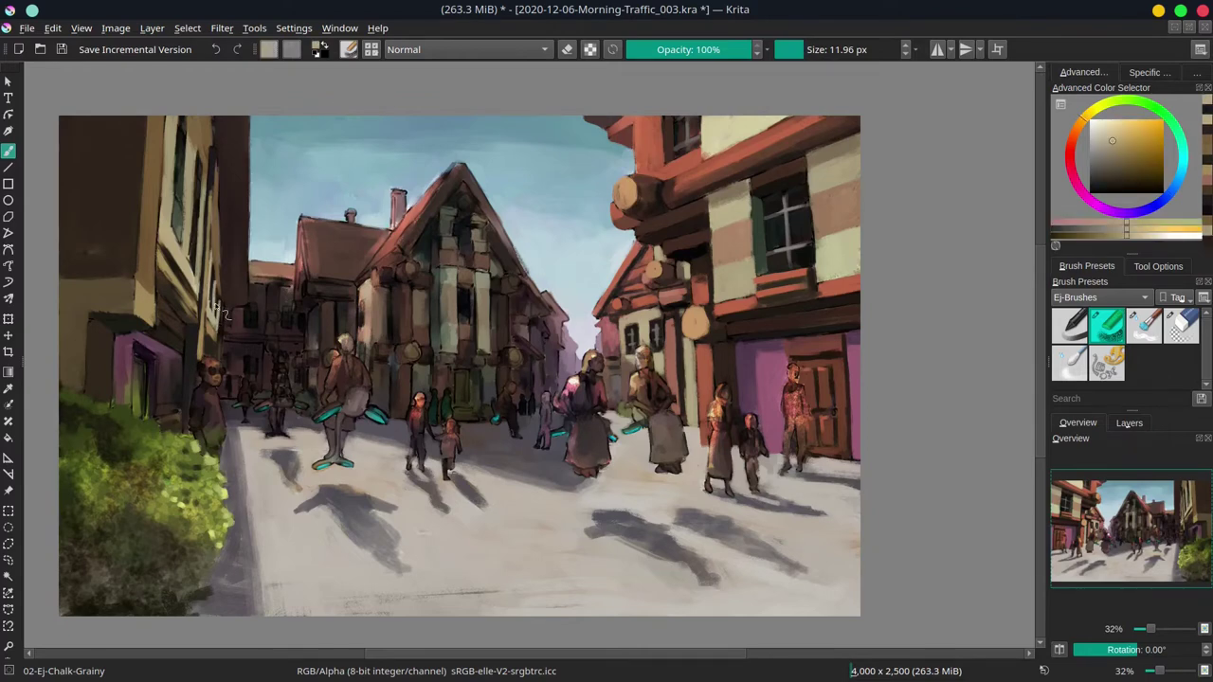
ctrl+click(163, 244)
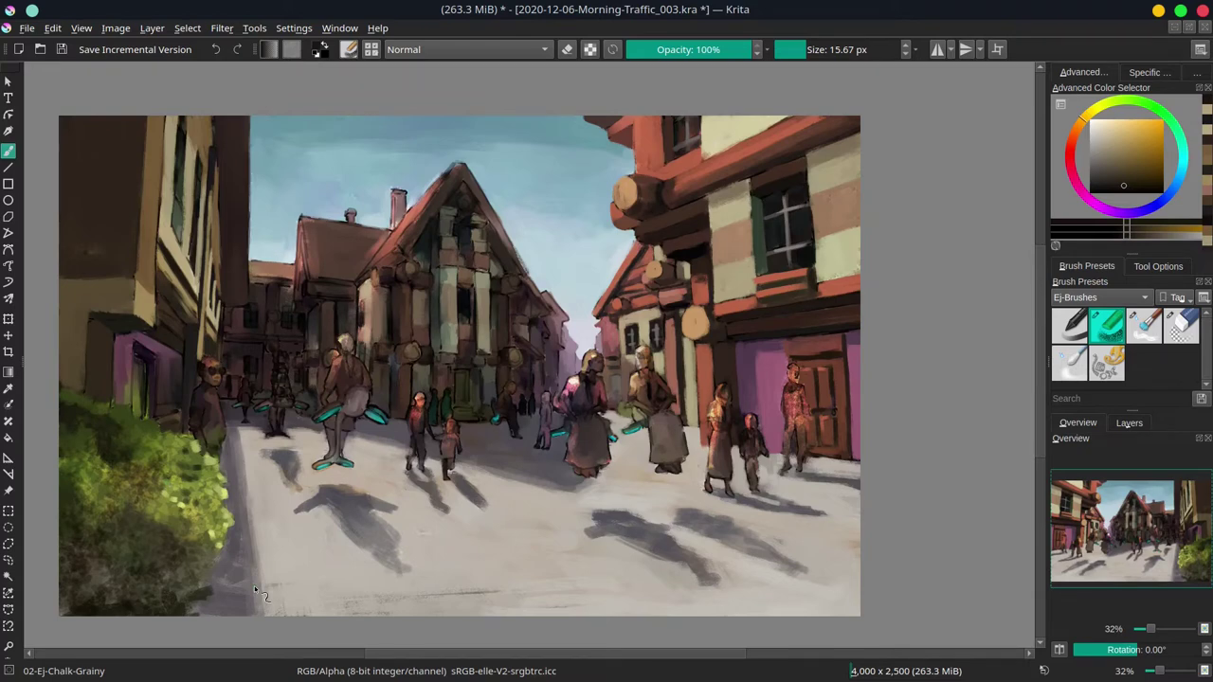
ctrl+click(230, 237)
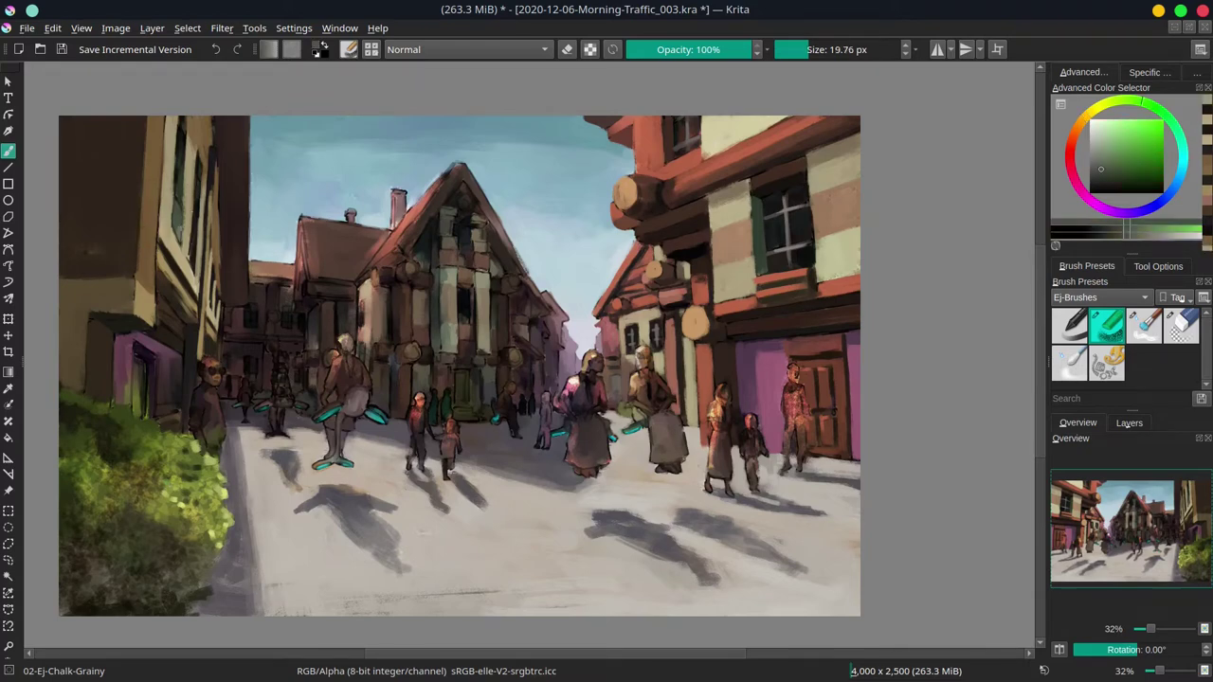
ctrl+click(163, 231)
ctrl+click(191, 241)
key(bracketright)
key(bracketright)
key(bracketleft)
- Sample brown-grey tones from the wall with a progressively larger brush
ctrl+click(184, 170)
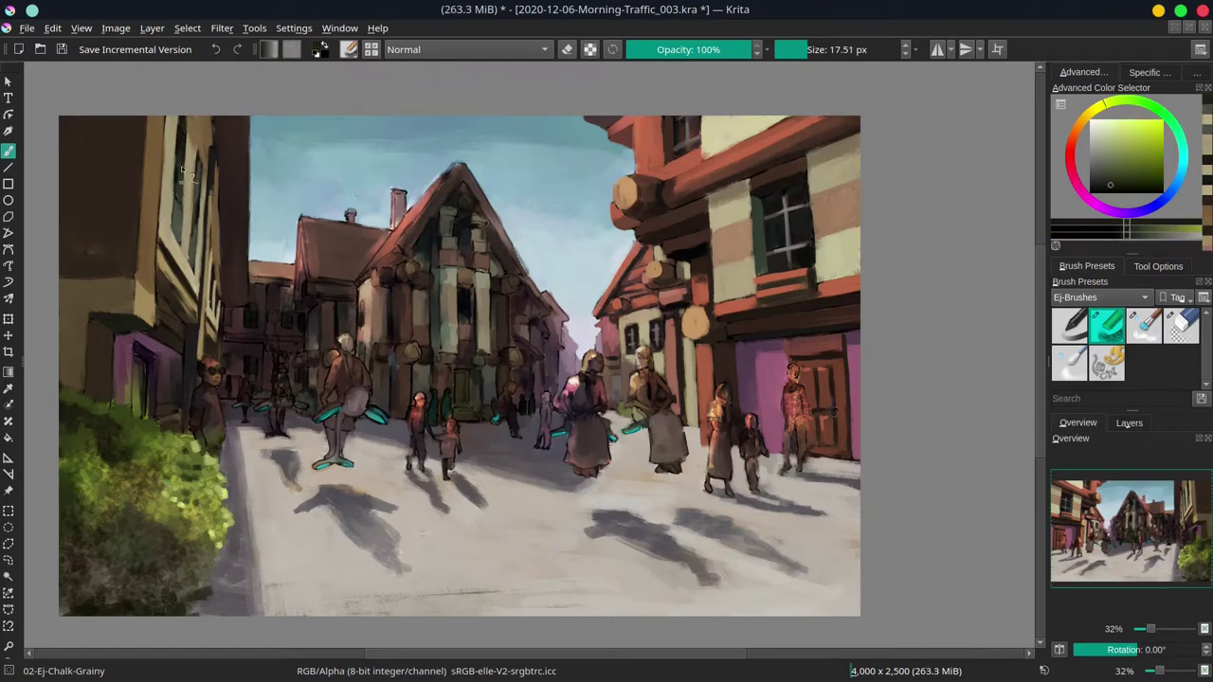
ctrl+click(196, 237)
key(bracketright)
key(bracketright)
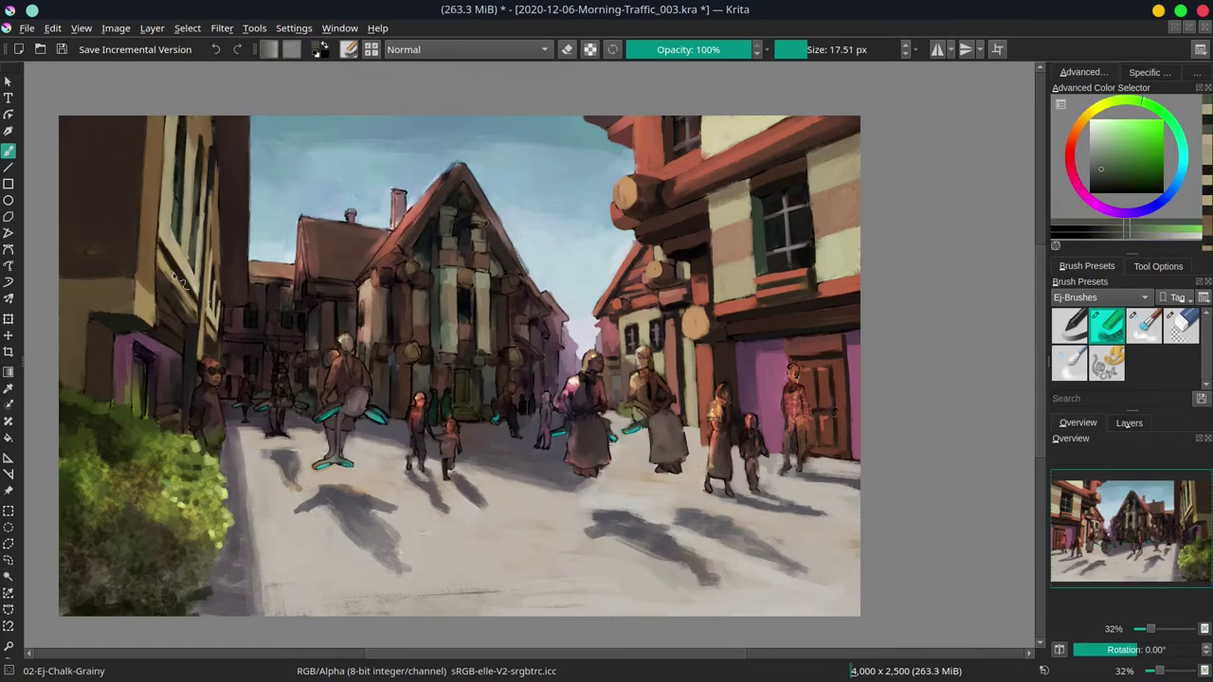
ctrl+click(194, 237)
ctrl+click(163, 299)
key(bracketright)
key(bracketright)
key(bracketright)
- Sample darker browns from the building, then pink and dark purple from the pink wall
ctrl+click(138, 331)
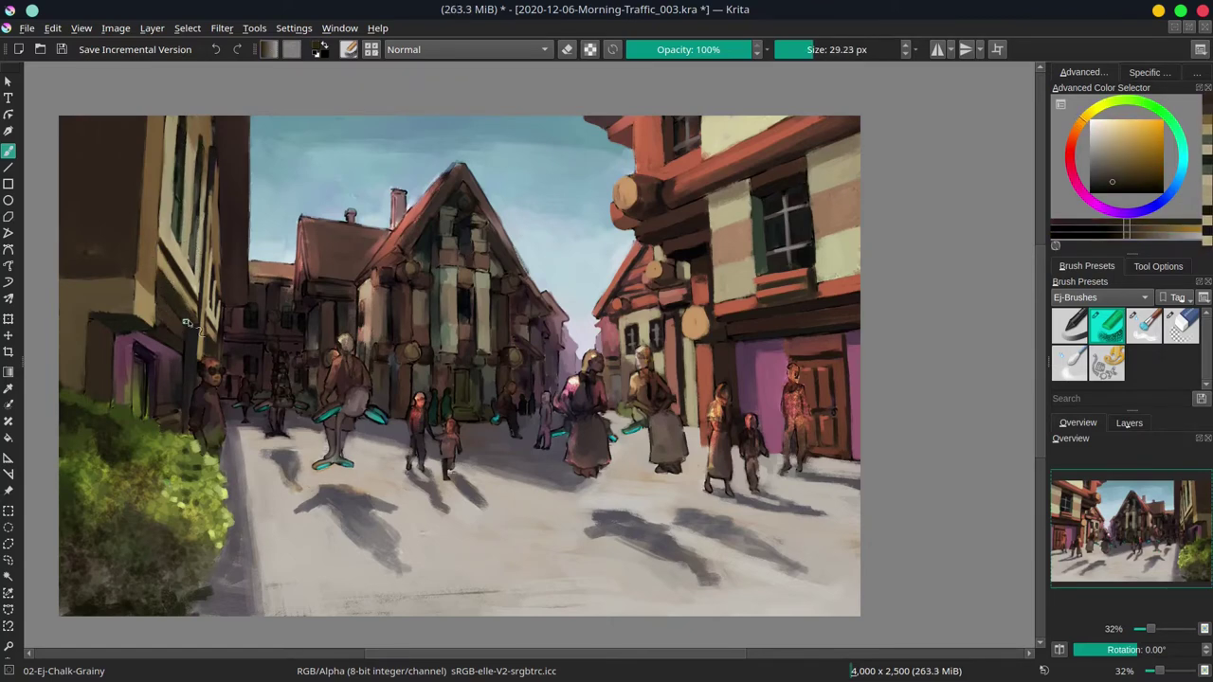
ctrl+click(152, 323)
ctrl+click(159, 338)
ctrl+click(163, 358)
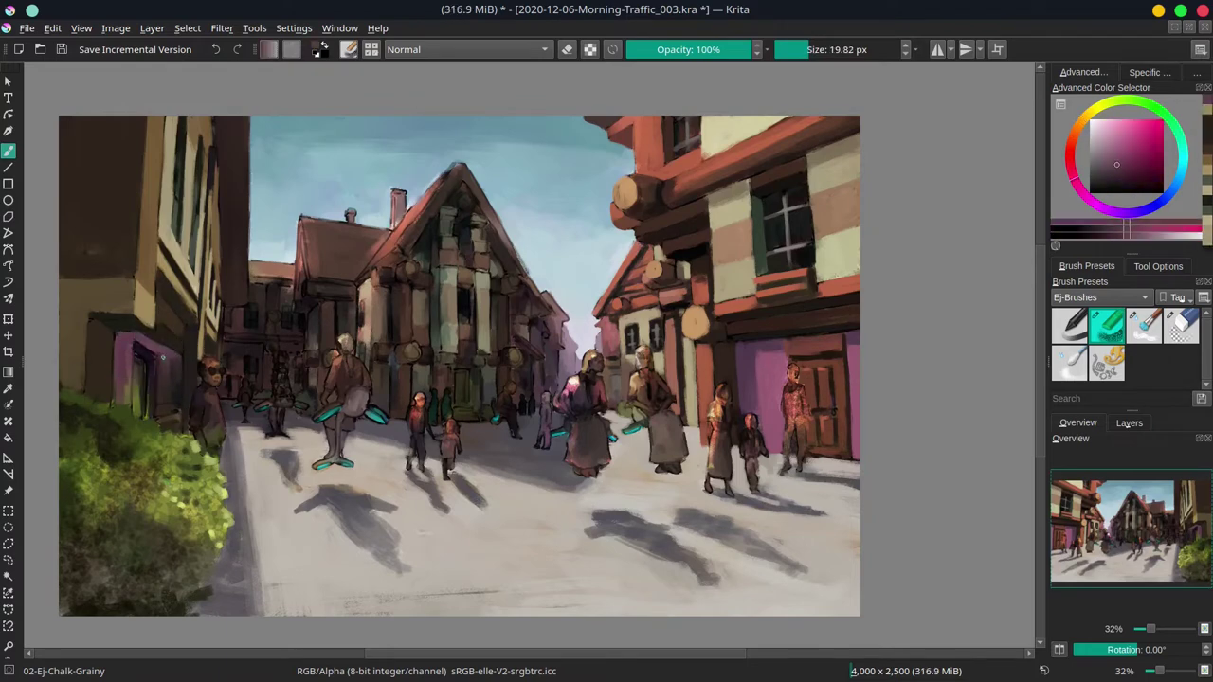
key(bracketright)
key(bracketright)
ctrl+click(175, 396)
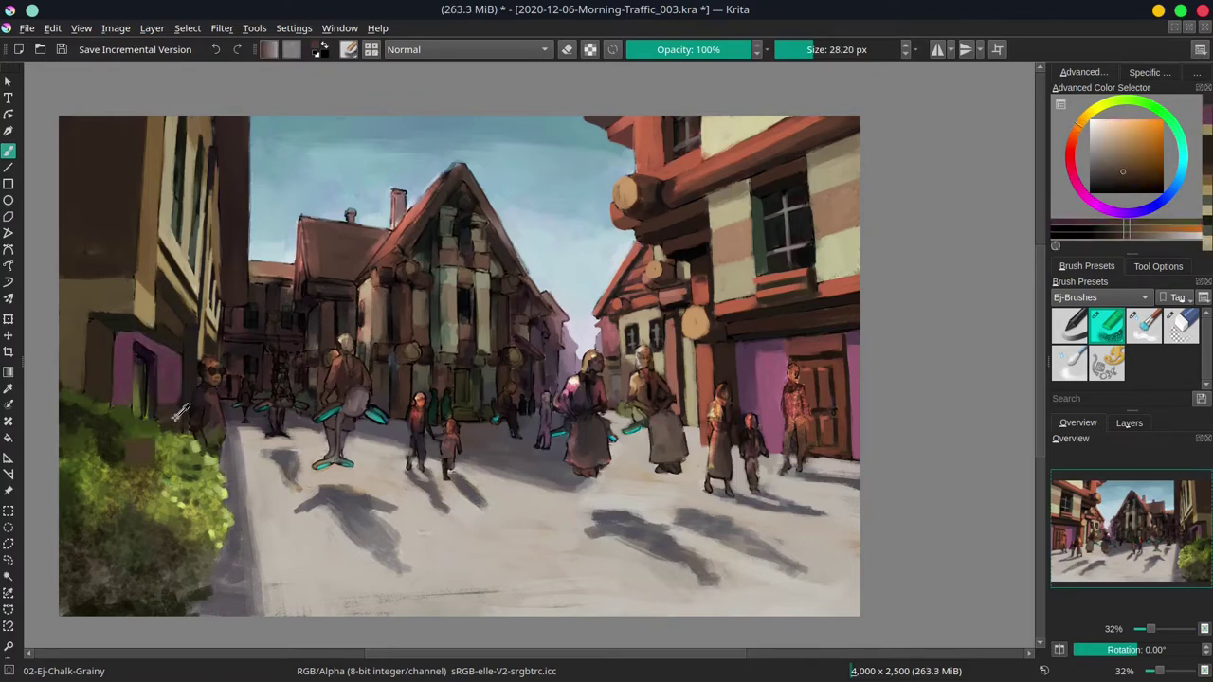
ctrl+click(161, 392)
ctrl+click(151, 389)
- Sample shades up the pink wall with a smaller brush and save the painting
key(bracketleft)
key(bracketleft)
ctrl+click(149, 387)
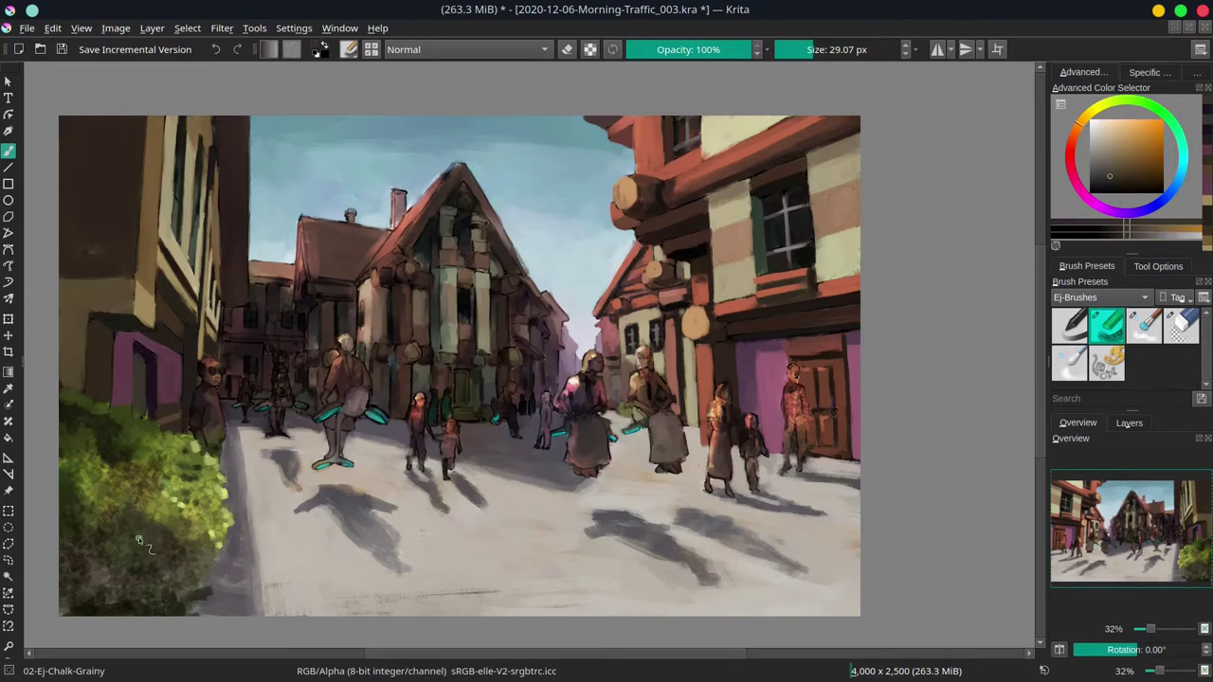
ctrl+click(150, 365)
ctrl+click(151, 361)
ctrl+click(151, 358)
key(ctrl+s)
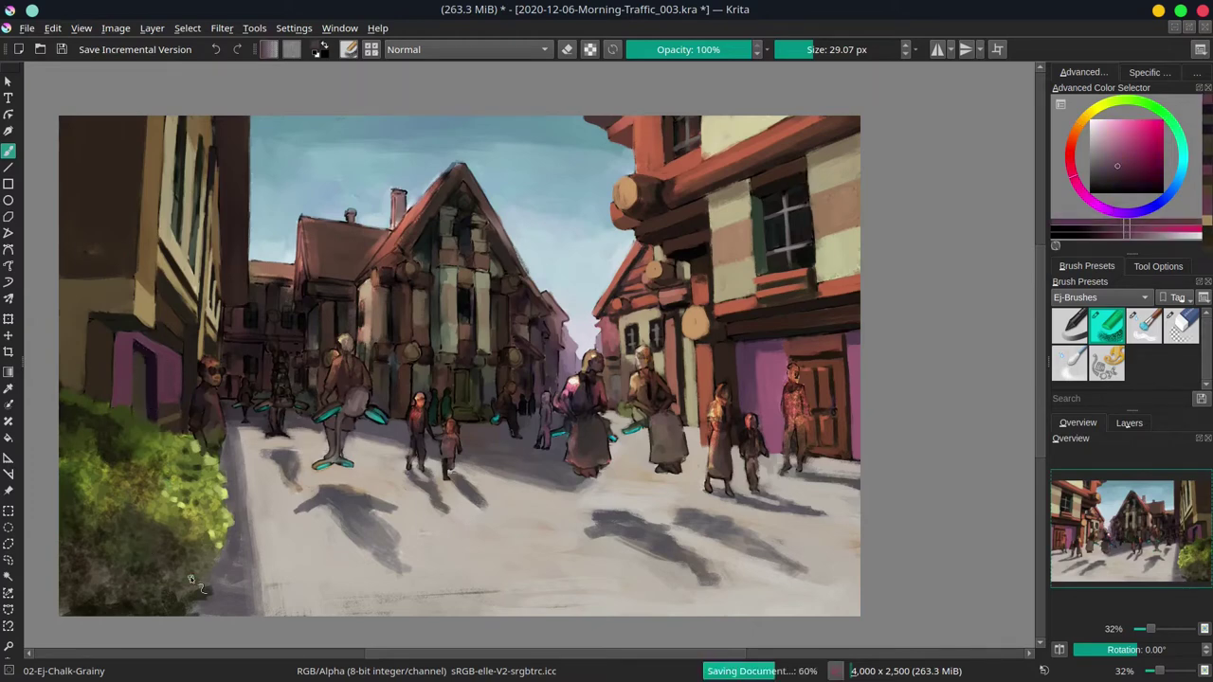
- Add small muted pink touches to the right-hand figures and save
ctrl+click(546, 304)
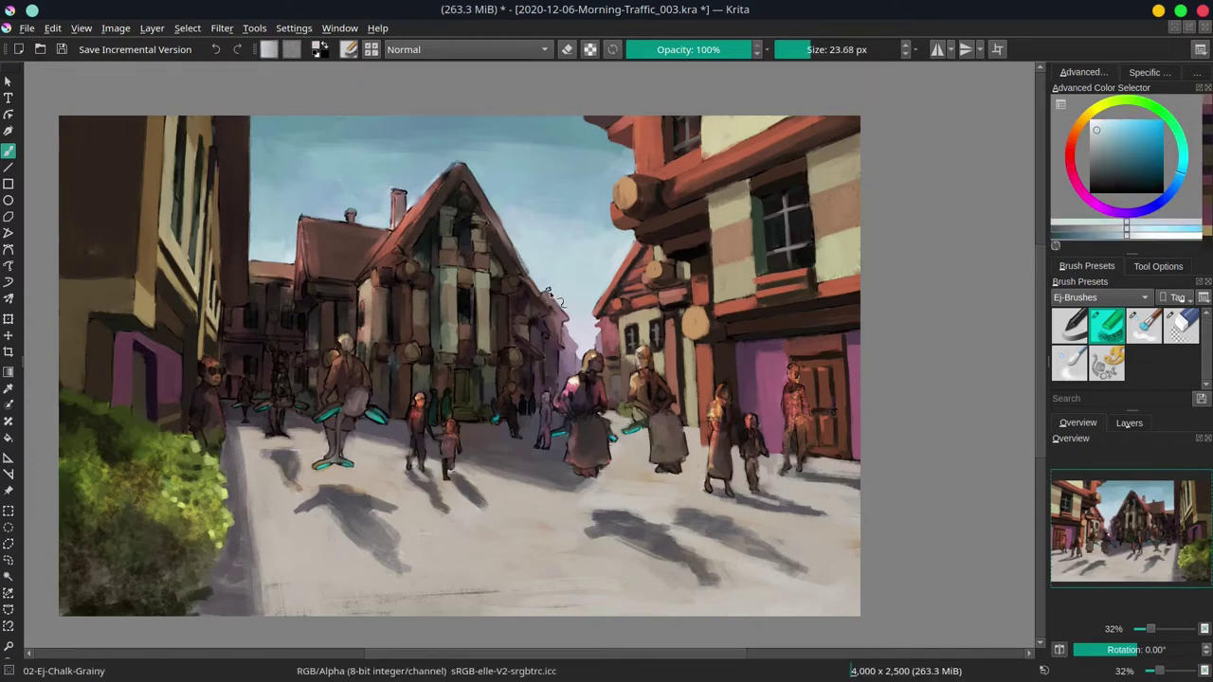
ctrl+click(550, 313)
key(bracketleft)
key(bracketleft)
key(bracketleft)
key(bracketleft)
key(bracketleft)
mouse_move(559, 341)
mouse_down()
mouse_move(554, 381)
mouse_move(563, 349)
mouse_up()
ctrl+click(518, 385)
ctrl+click(559, 466)
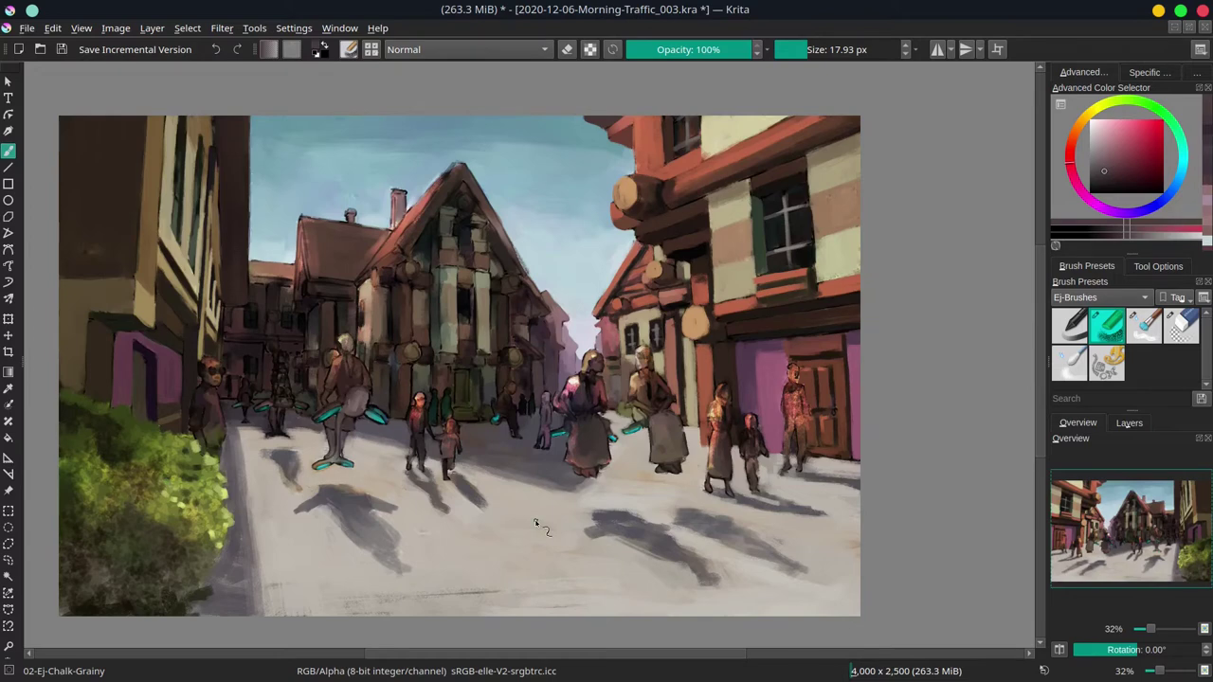
key(ctrl+s)
- Mirror the view horizontally and sample orange-brown and dark greenish-grey tones
key(m)
ctrl+click(569, 282)
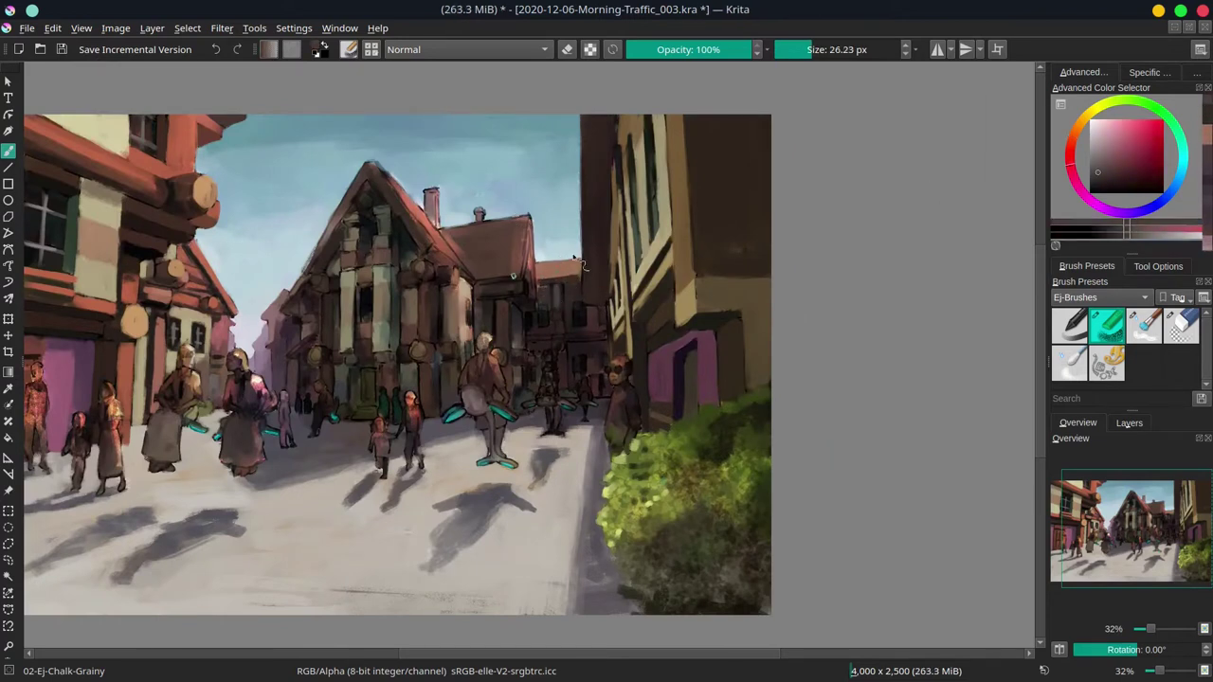
ctrl+click(557, 320)
ctrl+click(558, 324)
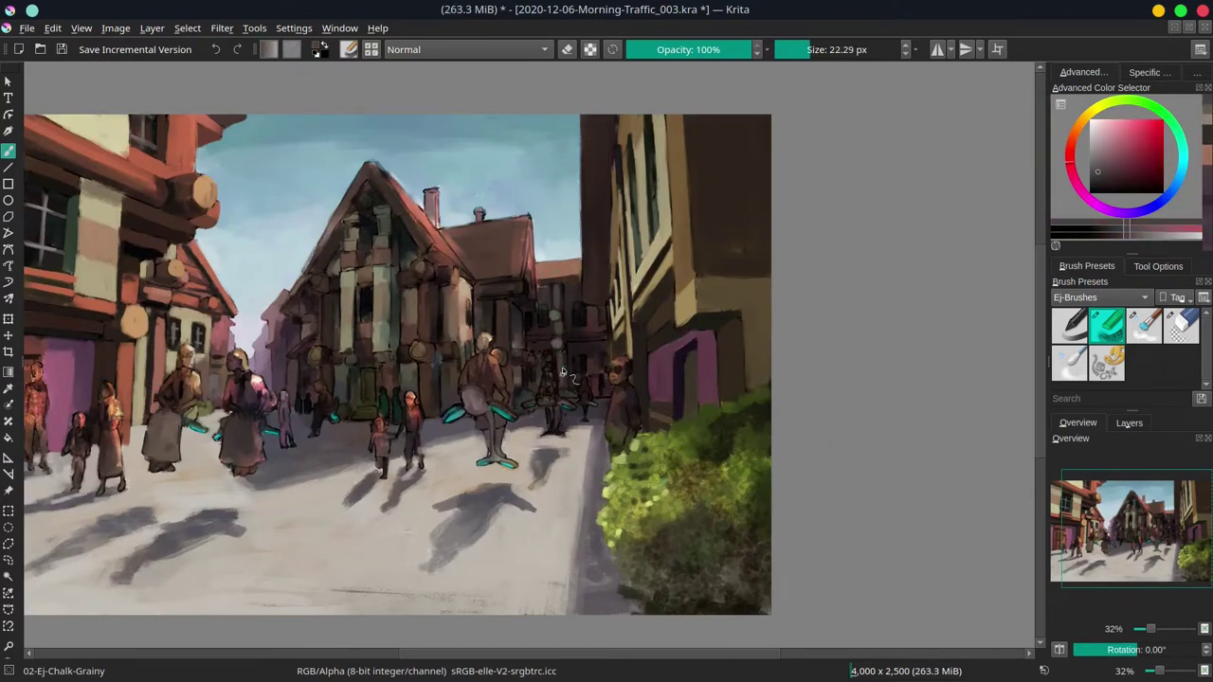
- Paint dark strokes on the houses at the far end of the street
ctrl+click(529, 398)
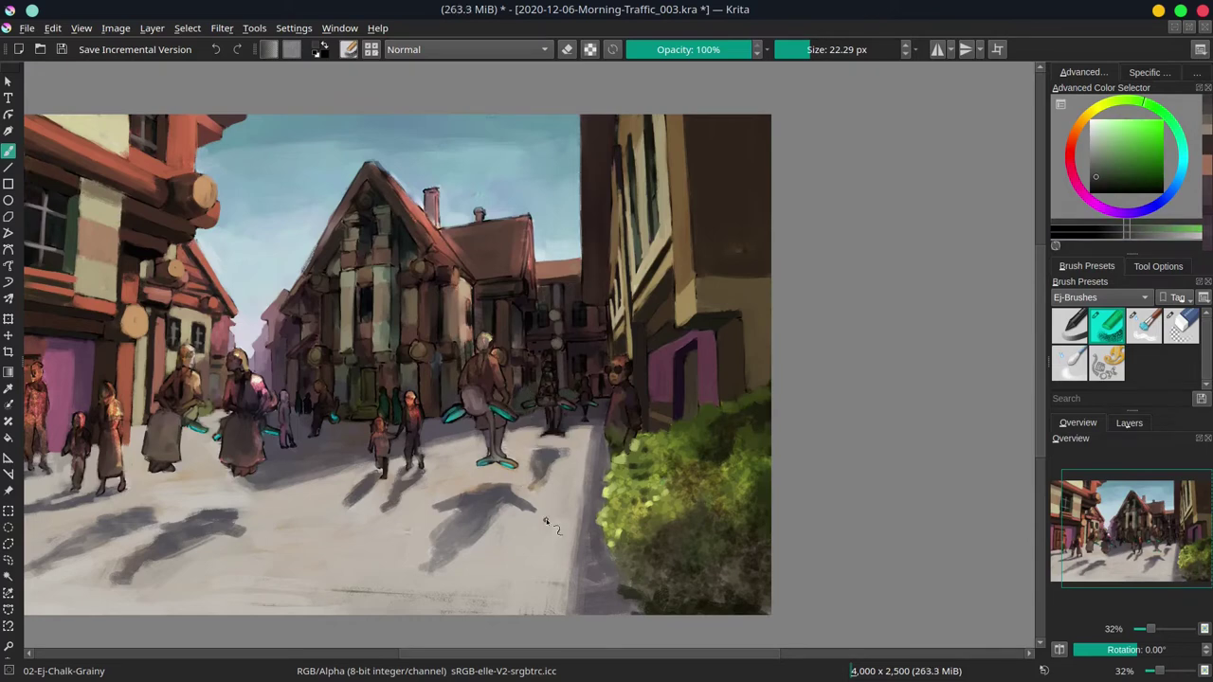
ctrl+click(606, 328)
drag(554, 280, 570, 296)
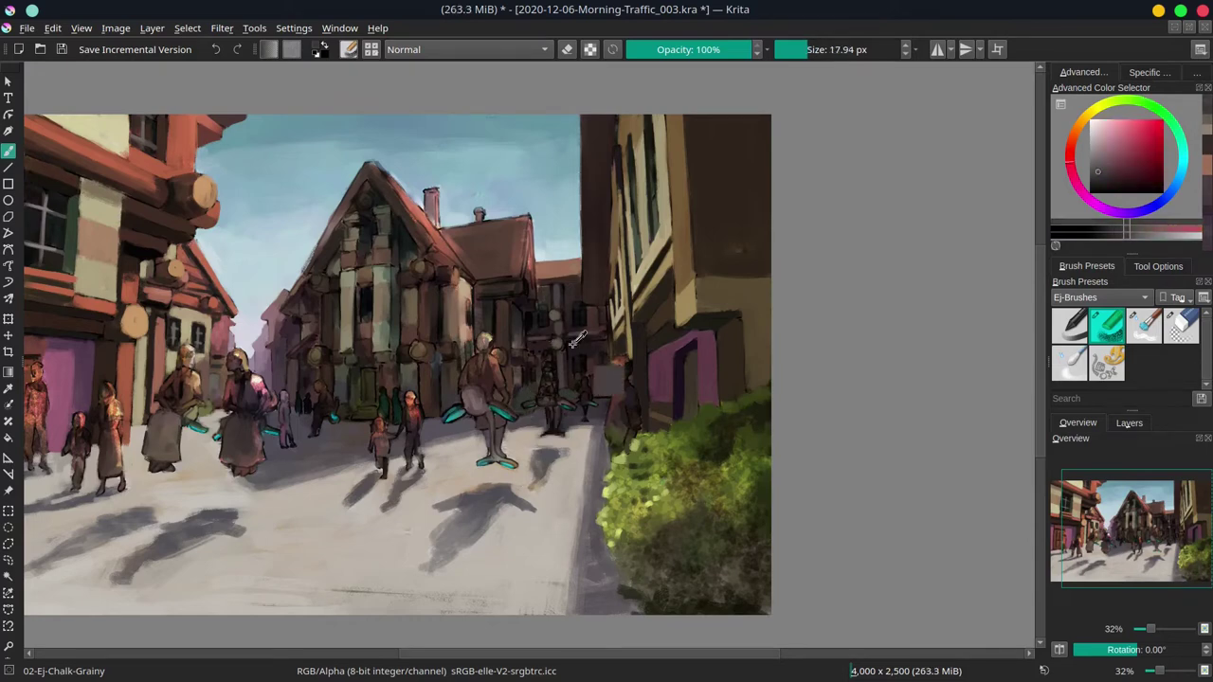
ctrl+click(566, 301)
ctrl+click(563, 299)
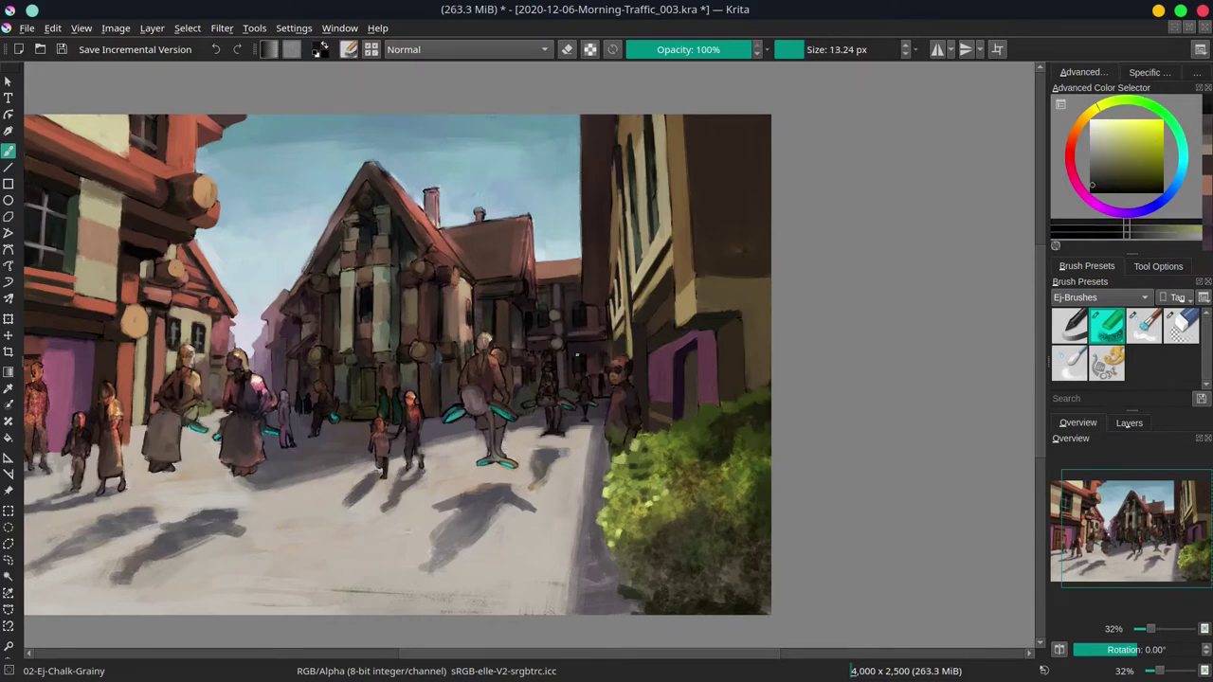
- Pick dark red-brown and blue-grey from the distant houses and save the painting
ctrl+click(568, 356)
ctrl+click(570, 355)
ctrl+click(573, 353)
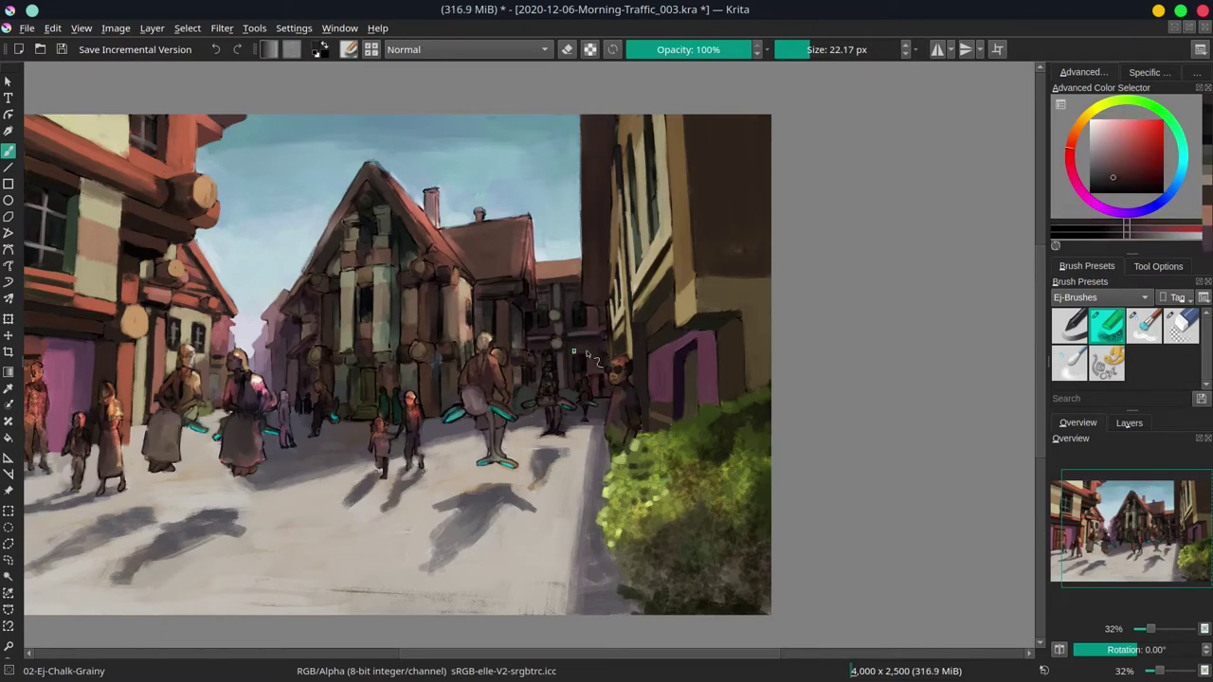
ctrl+click(534, 363)
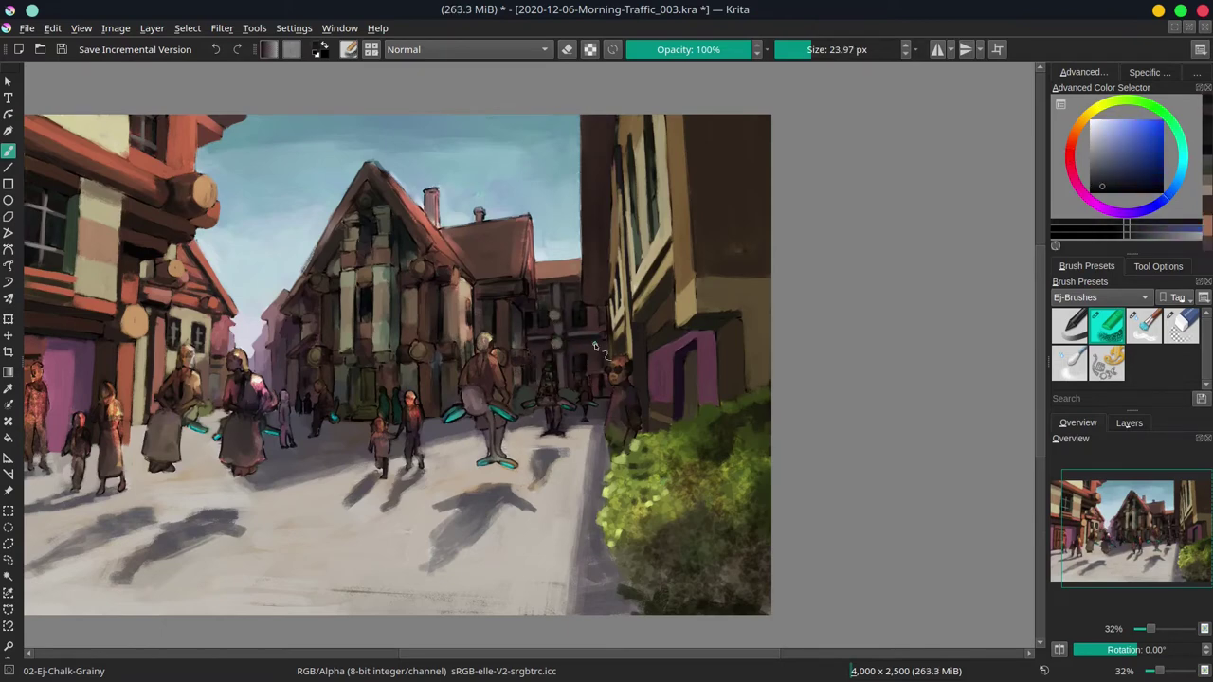
click(61, 50)
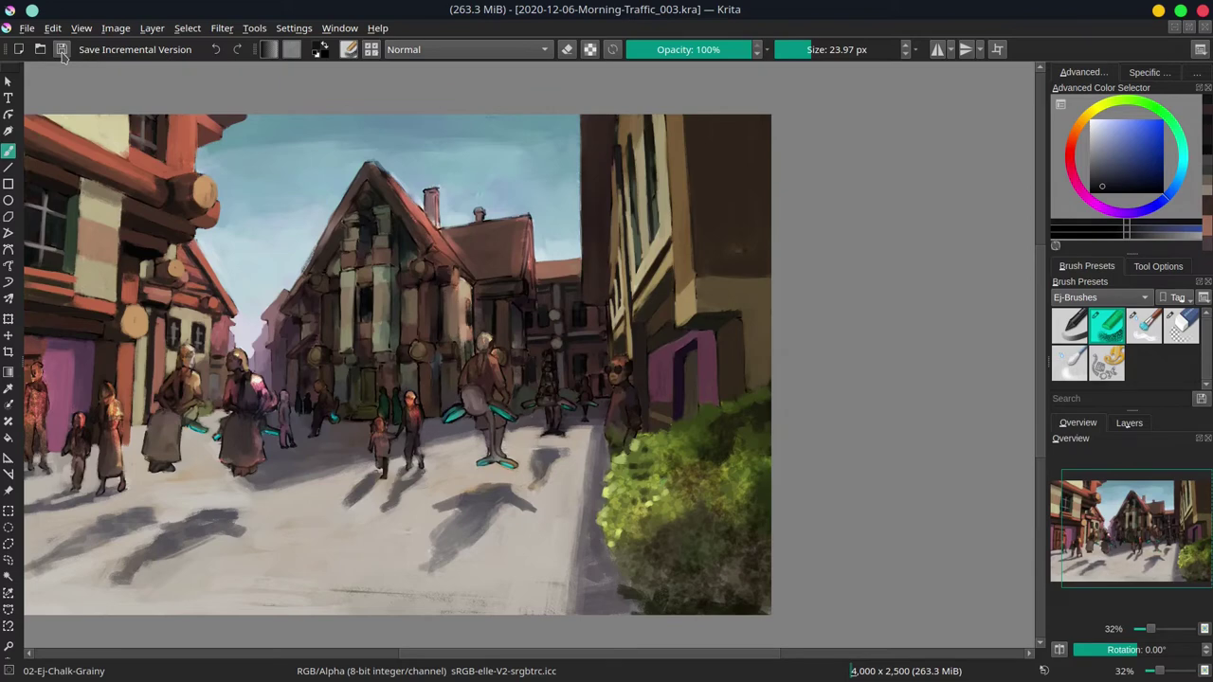
- Pick a muted brownish red from the roof, enlarge the brush, and save
click(545, 329)
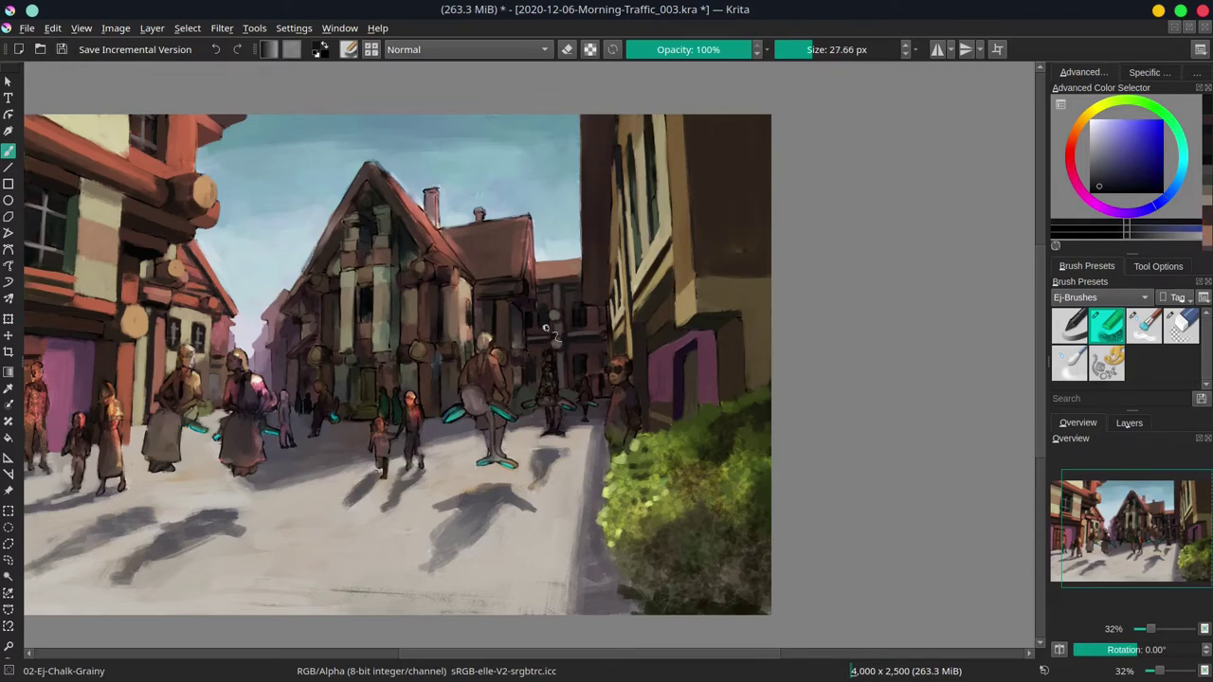
mouse_move(601, 311)
mouse_down()
mouse_move(600, 383)
mouse_move(604, 356)
mouse_move(545, 323)
mouse_move(585, 326)
mouse_up()
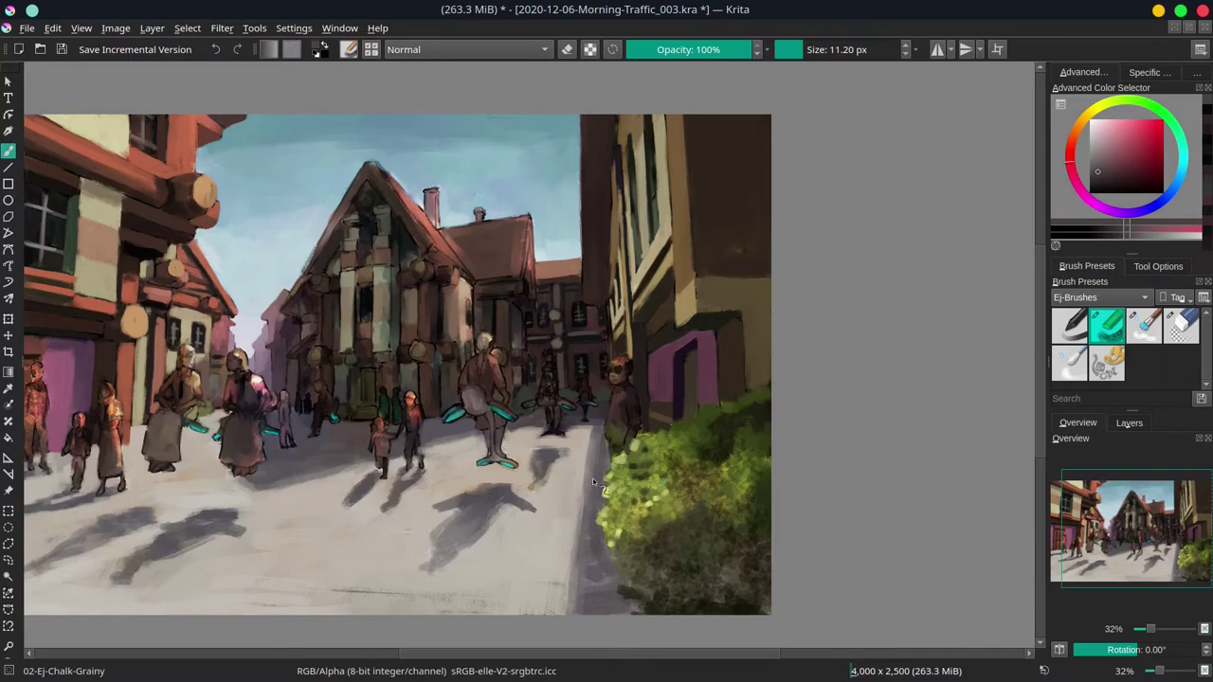
ctrl+click(569, 253)
drag(568, 253, 455, 241)
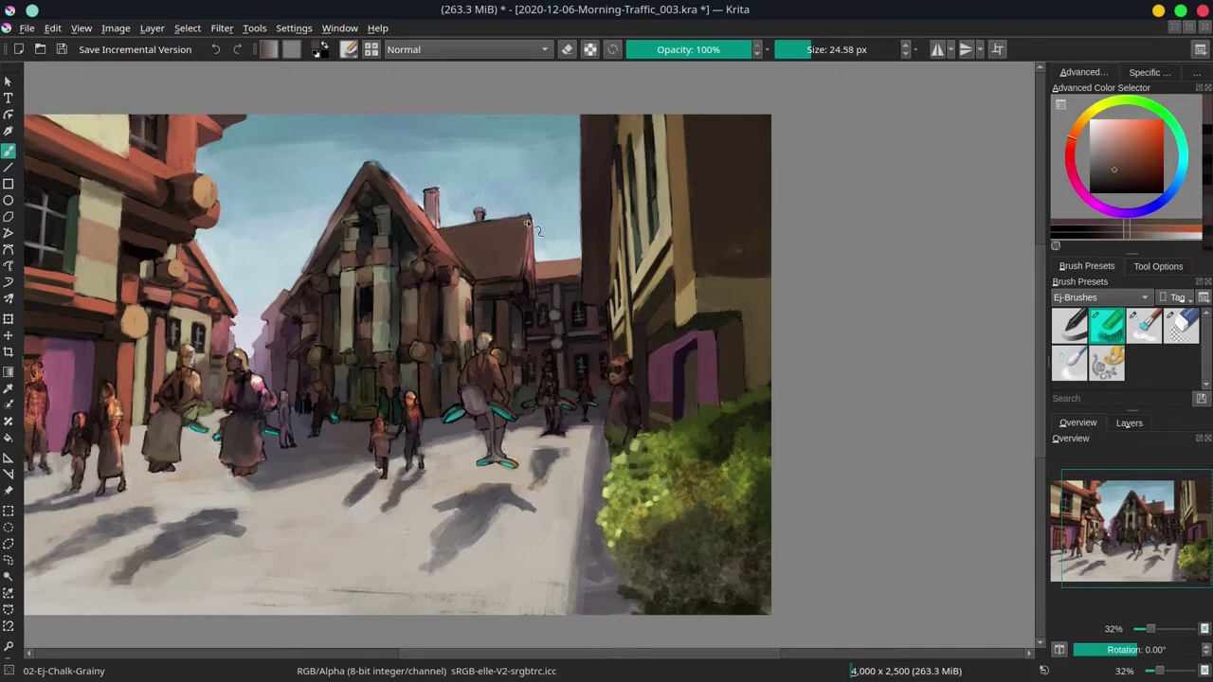
key(ctrl+s)
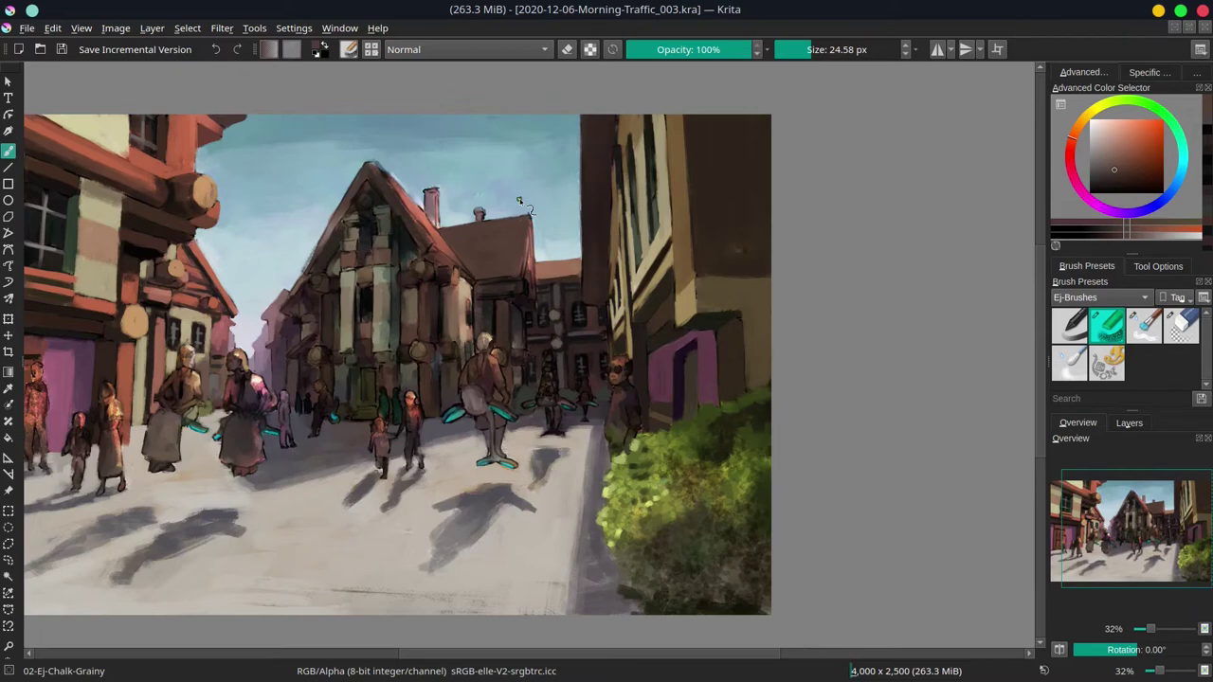
- Paint short darker reddish strokes along the roof edge beside the church
ctrl+click(374, 282)
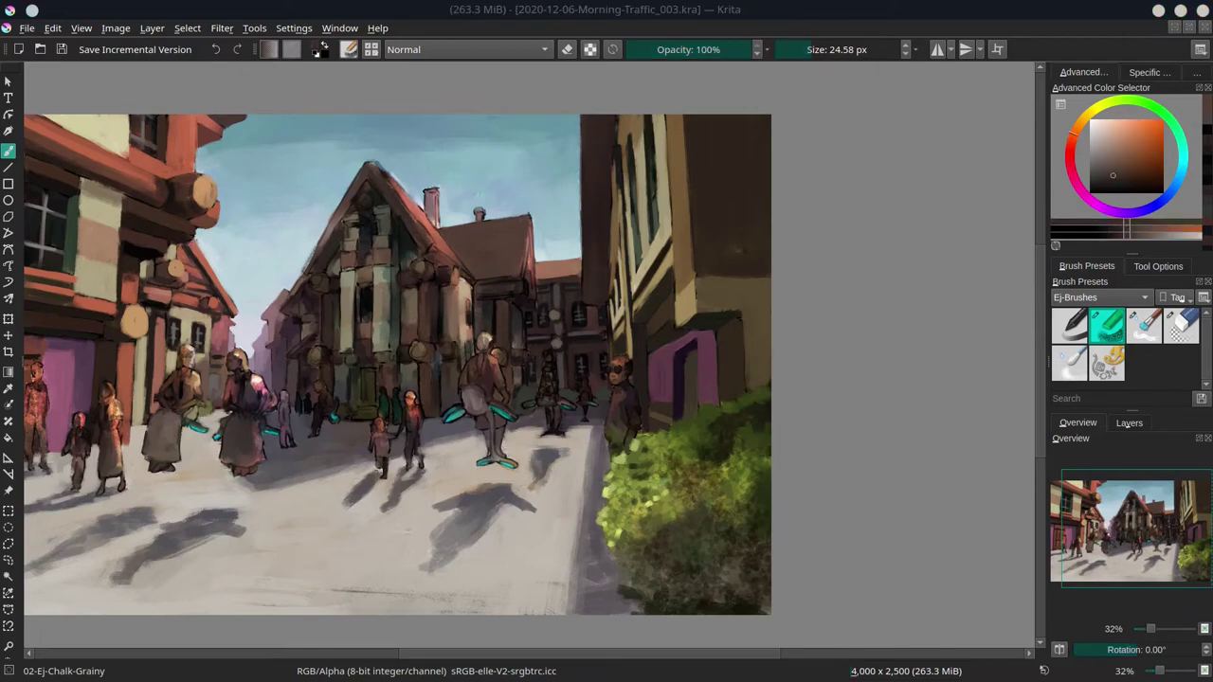
click(408, 242)
ctrl+click(485, 284)
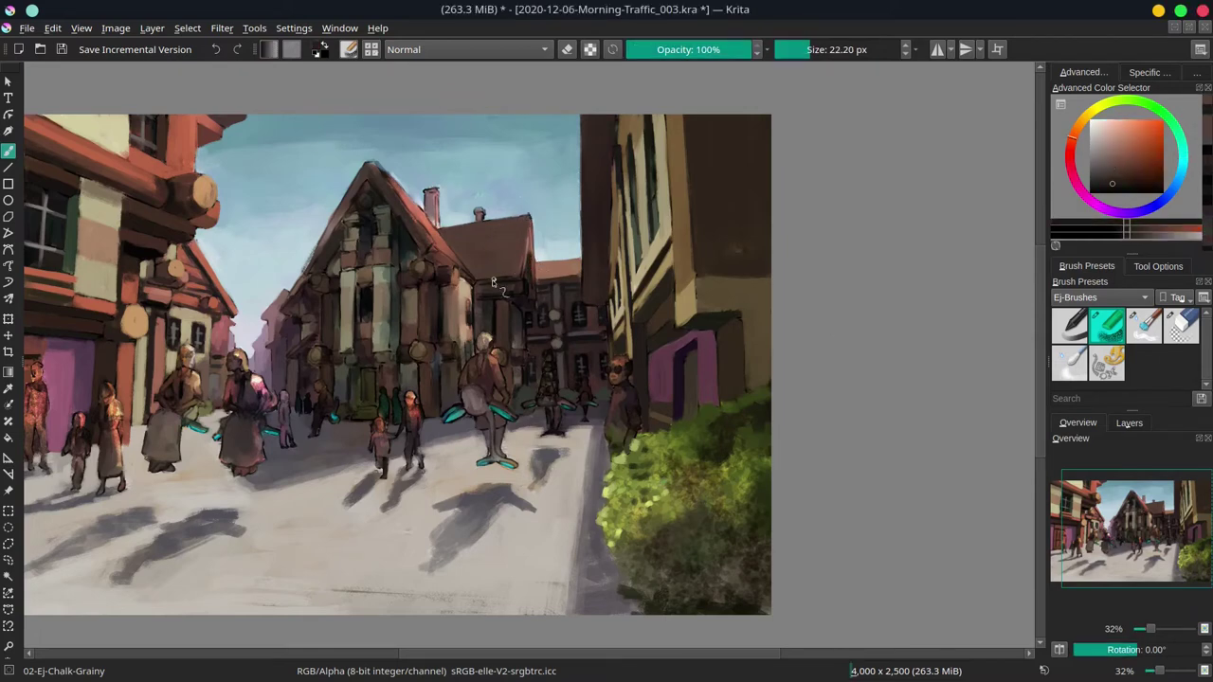
mouse_move(529, 218)
mouse_down()
mouse_move(535, 245)
mouse_move(545, 210)
mouse_up()
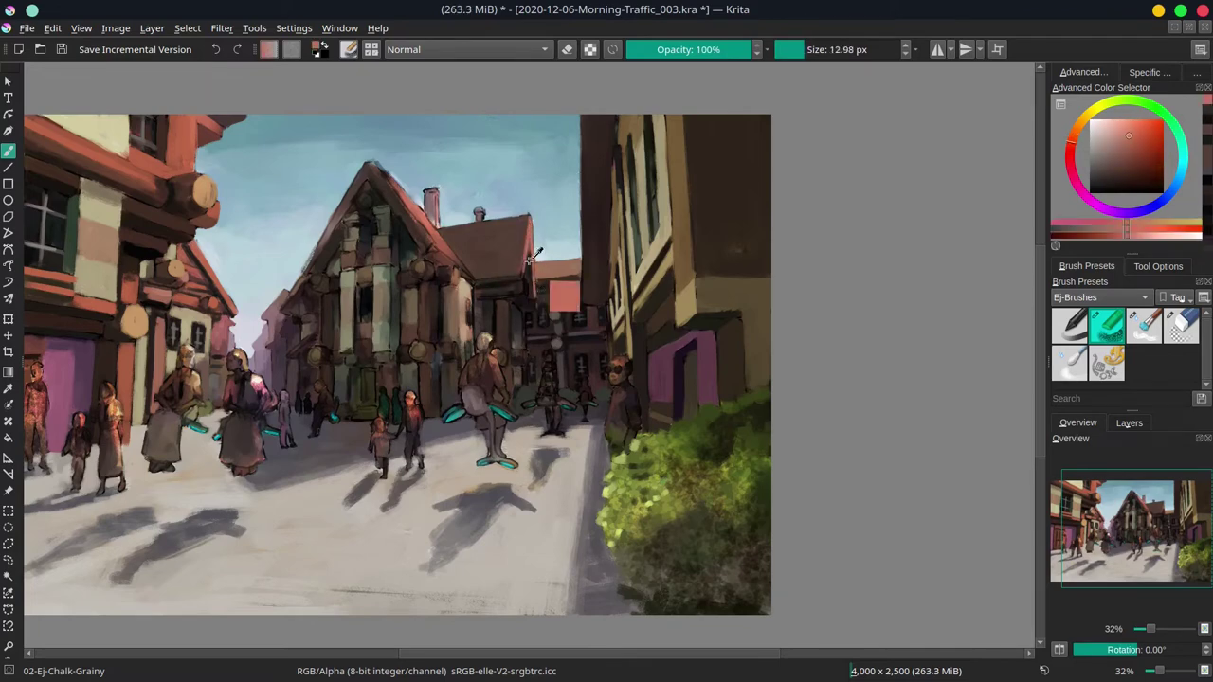
- Sample roof and sky colours, paint a light-blue dab on the gable, then undo it
ctrl+click(545, 210)
ctrl+click(543, 214)
ctrl+click(540, 217)
ctrl+click(537, 220)
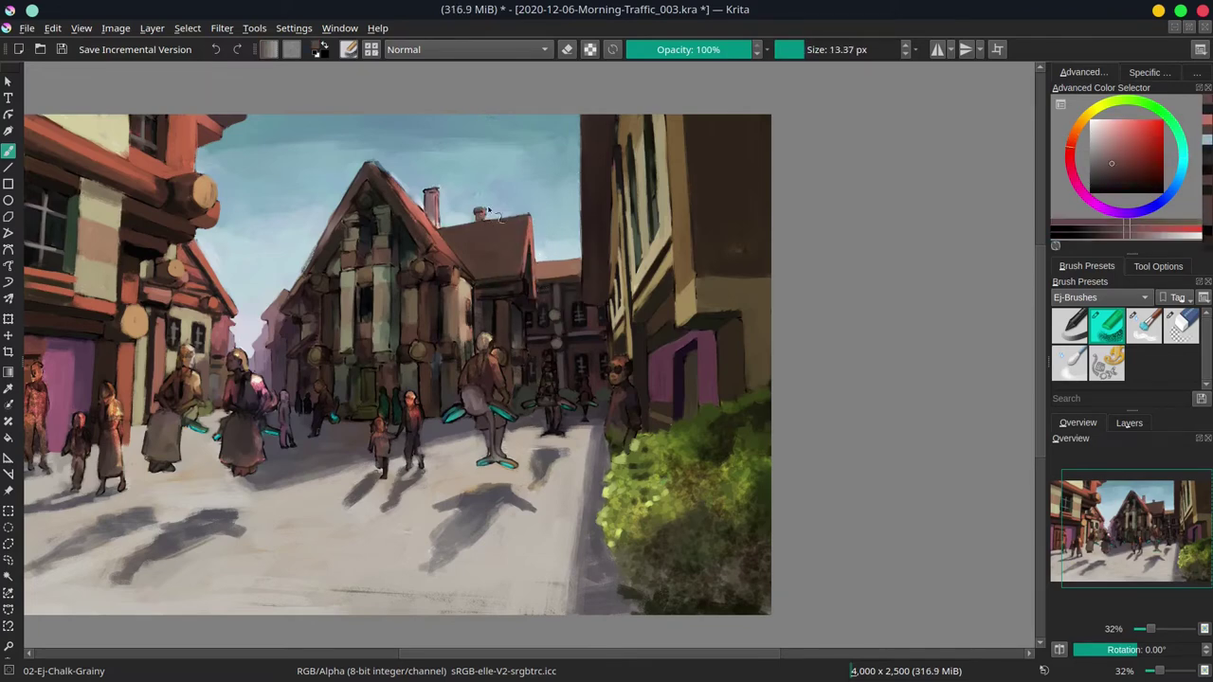
ctrl+click(537, 223)
ctrl+click(436, 187)
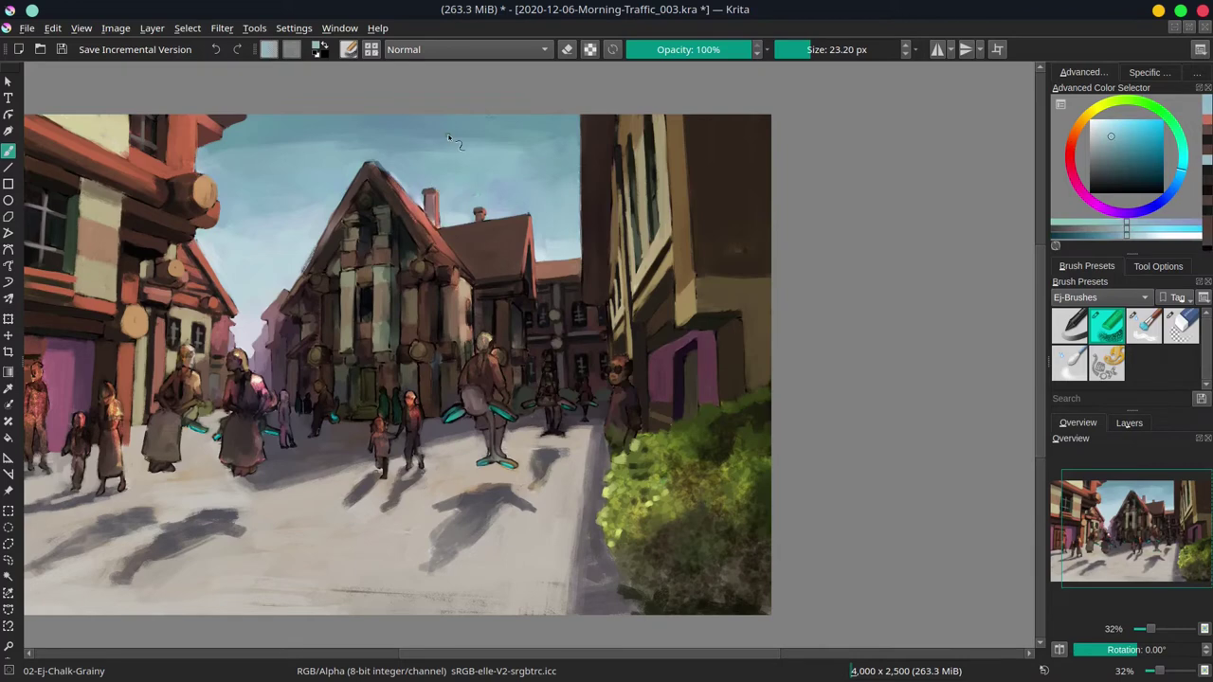
ctrl+click(393, 176)
ctrl+click(383, 223)
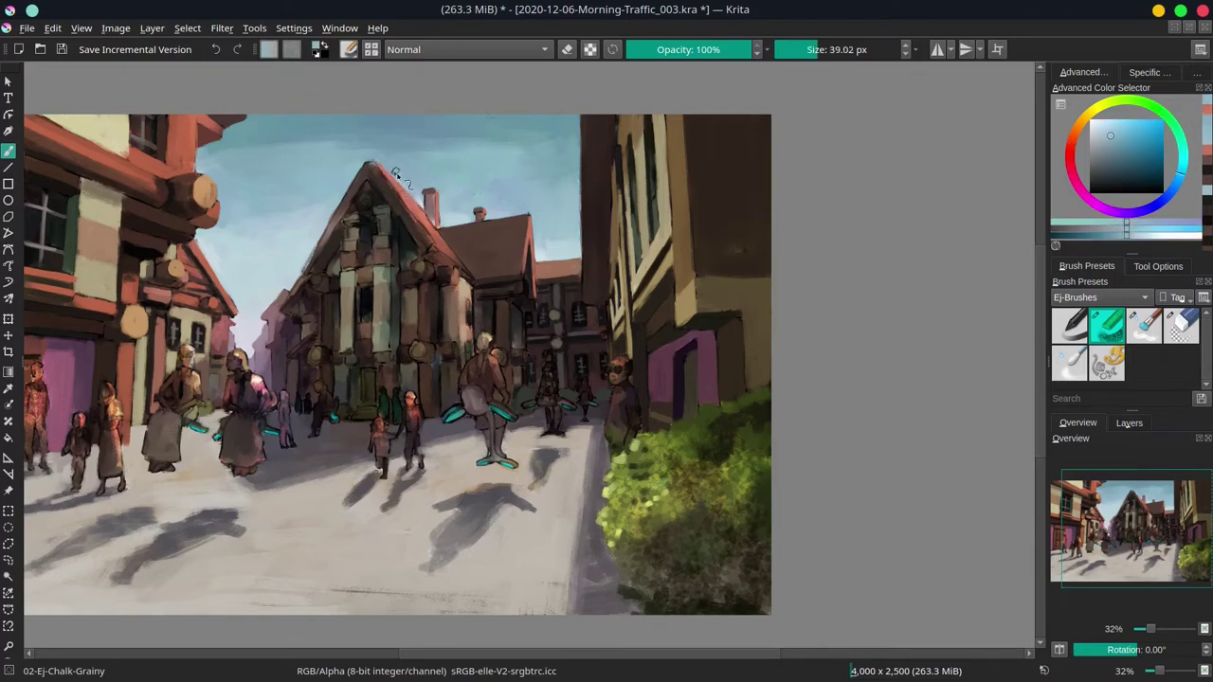
drag(369, 248, 372, 271)
key(ctrl+z)
- Dab salmon red, light orange and dark reddish brown touches around the central rider
ctrl+click(509, 149)
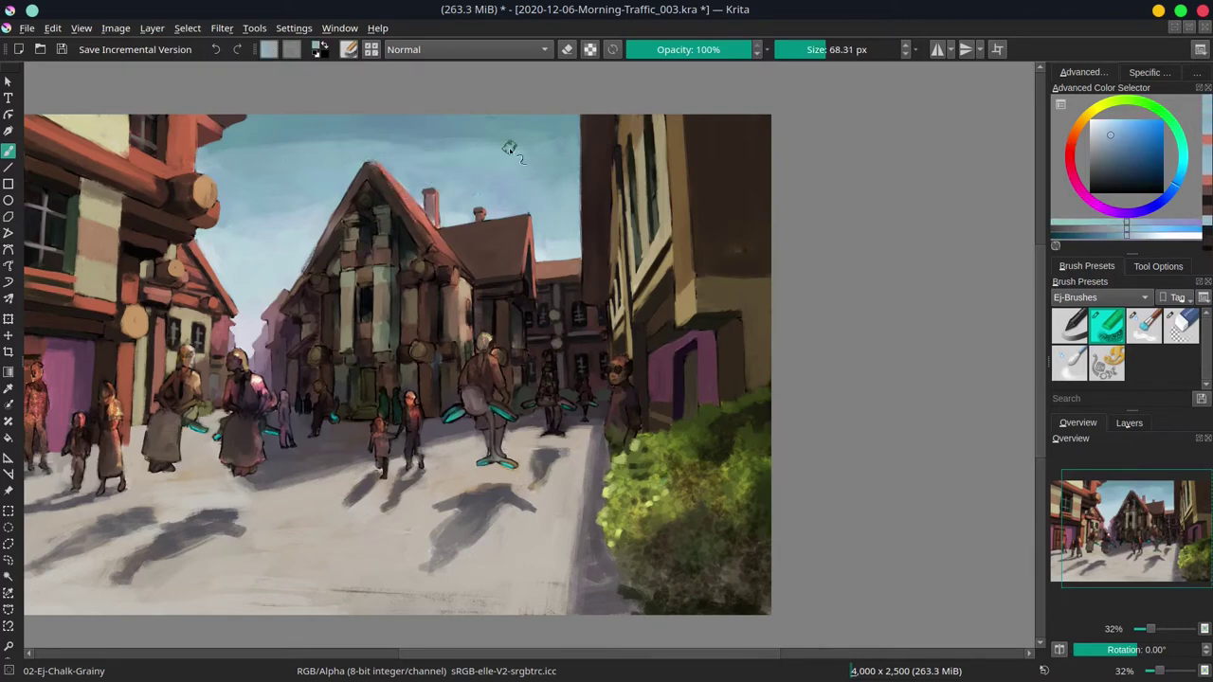
ctrl+click(289, 196)
ctrl+click(412, 192)
key(bracketleft)
key(bracketleft)
key(bracketleft)
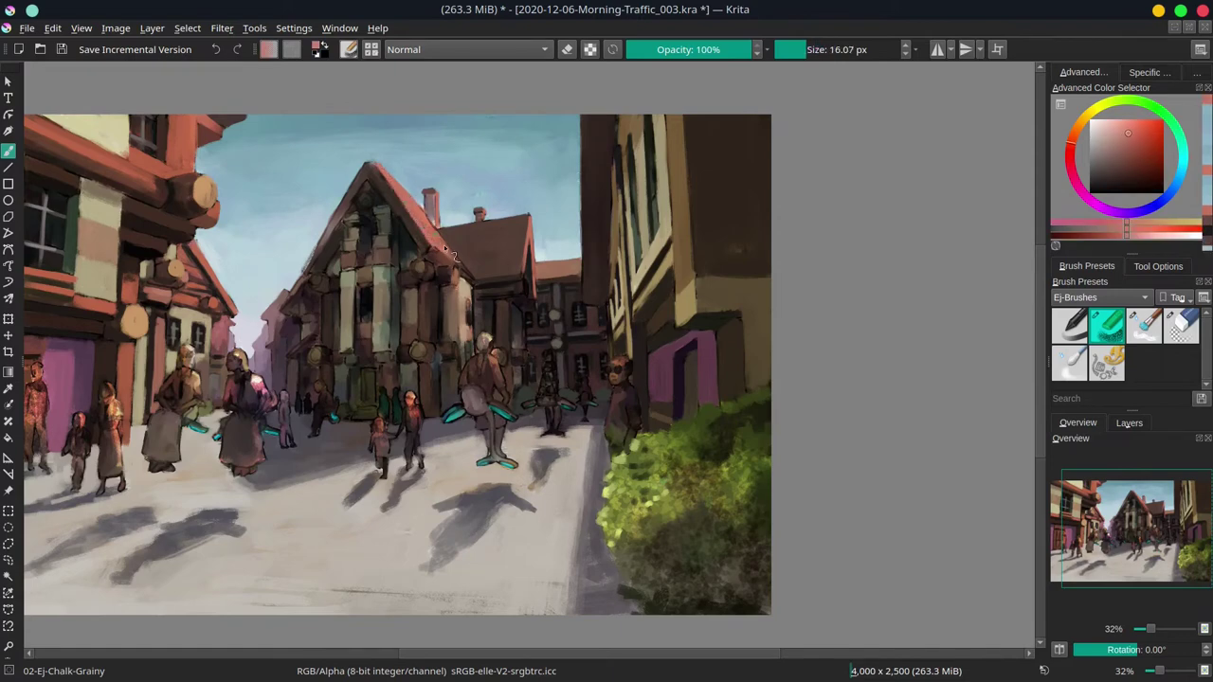
ctrl+click(454, 258)
ctrl+click(502, 305)
key(bracketleft)
ctrl+click(528, 295)
key(bracketright)
key(bracketright)
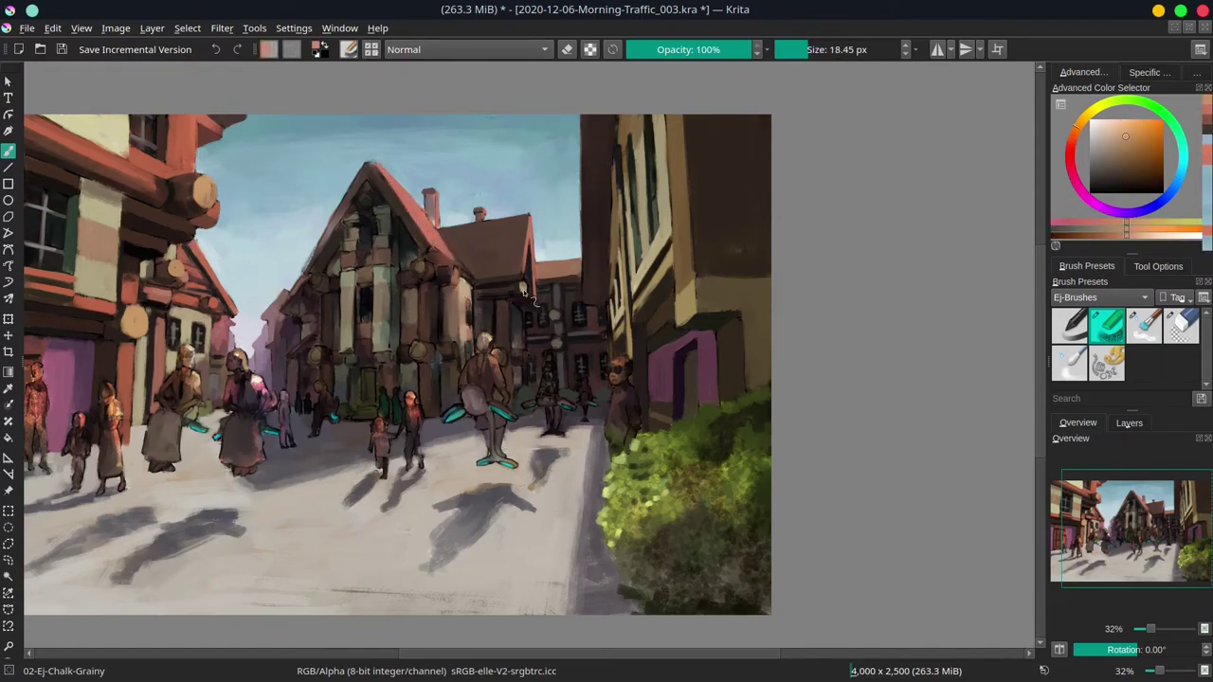
ctrl+click(526, 297)
key(bracketright)
ctrl+click(532, 322)
- Add light tan and pale yellow touches to the central figure with varied brush sizes
ctrl+click(489, 339)
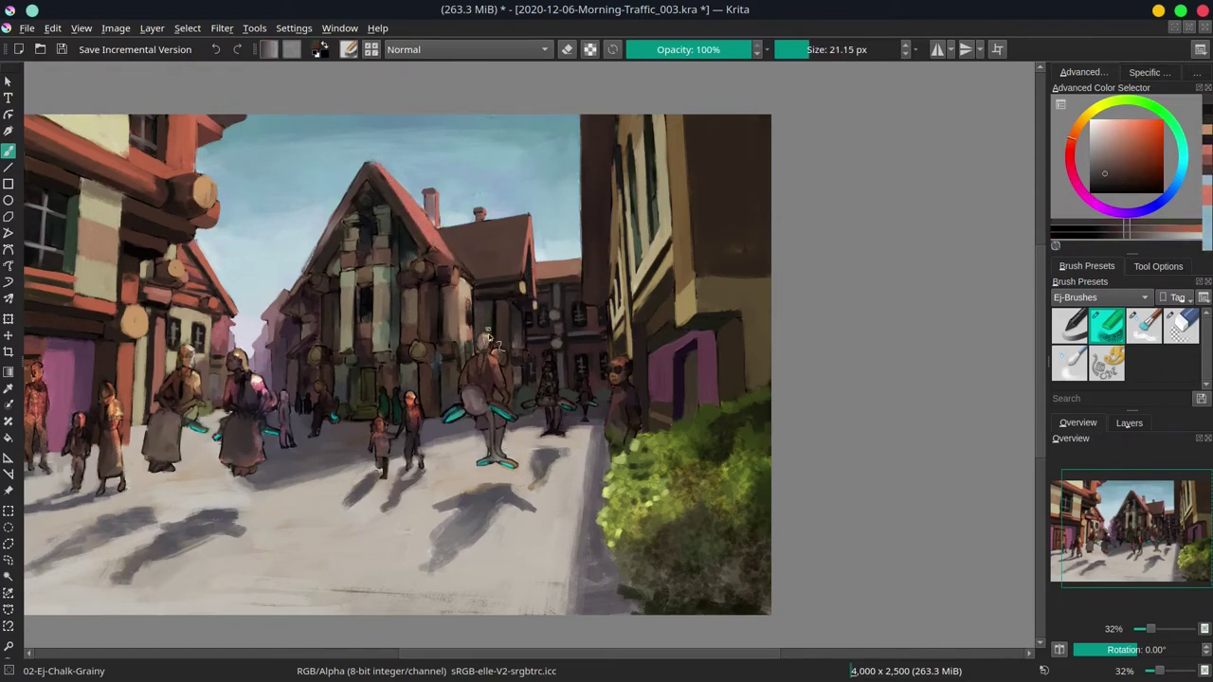
ctrl+click(512, 319)
ctrl+click(523, 301)
key(bracketleft)
ctrl+click(528, 294)
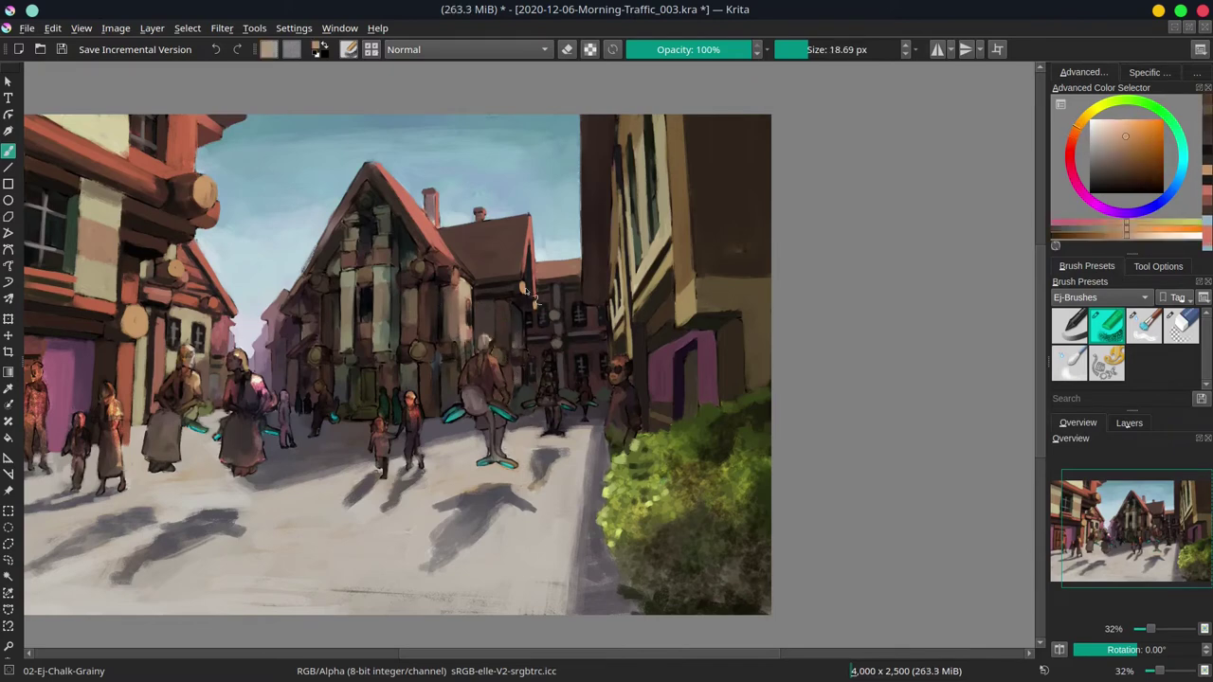
ctrl+click(529, 299)
ctrl+click(527, 305)
ctrl+click(526, 317)
key(bracketleft)
ctrl+click(523, 354)
ctrl+click(521, 358)
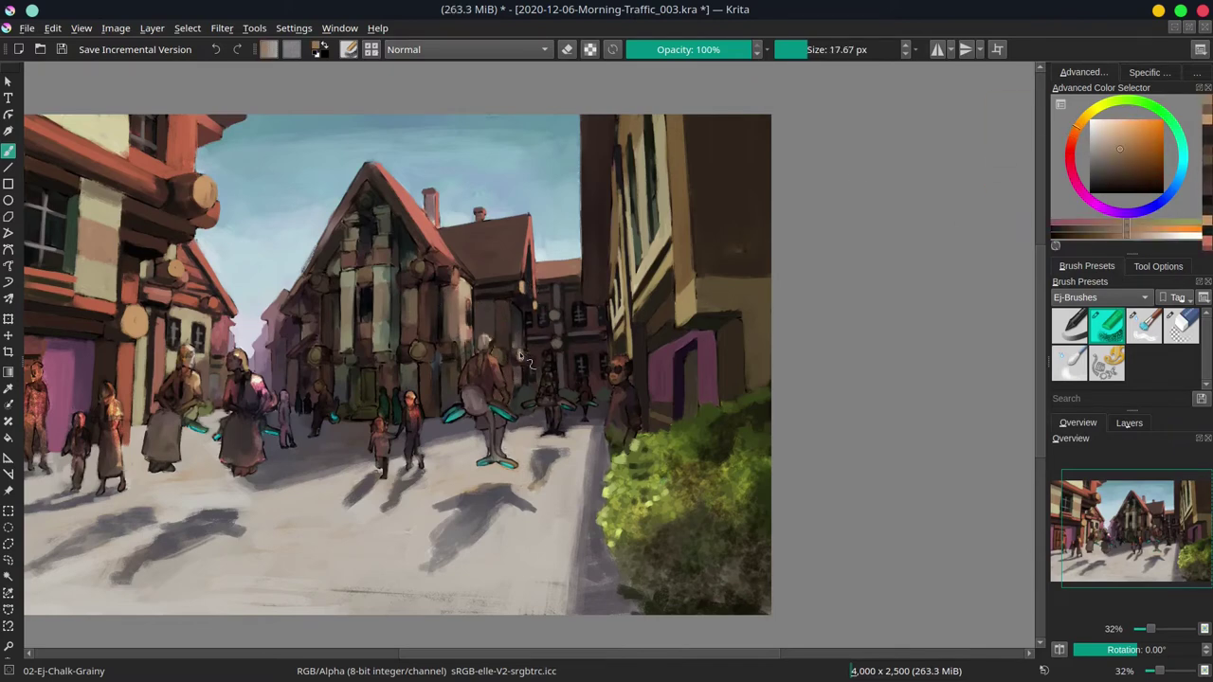
ctrl+click(521, 349)
ctrl+click(521, 336)
key(bracketright)
key(bracketright)
ctrl+click(520, 318)
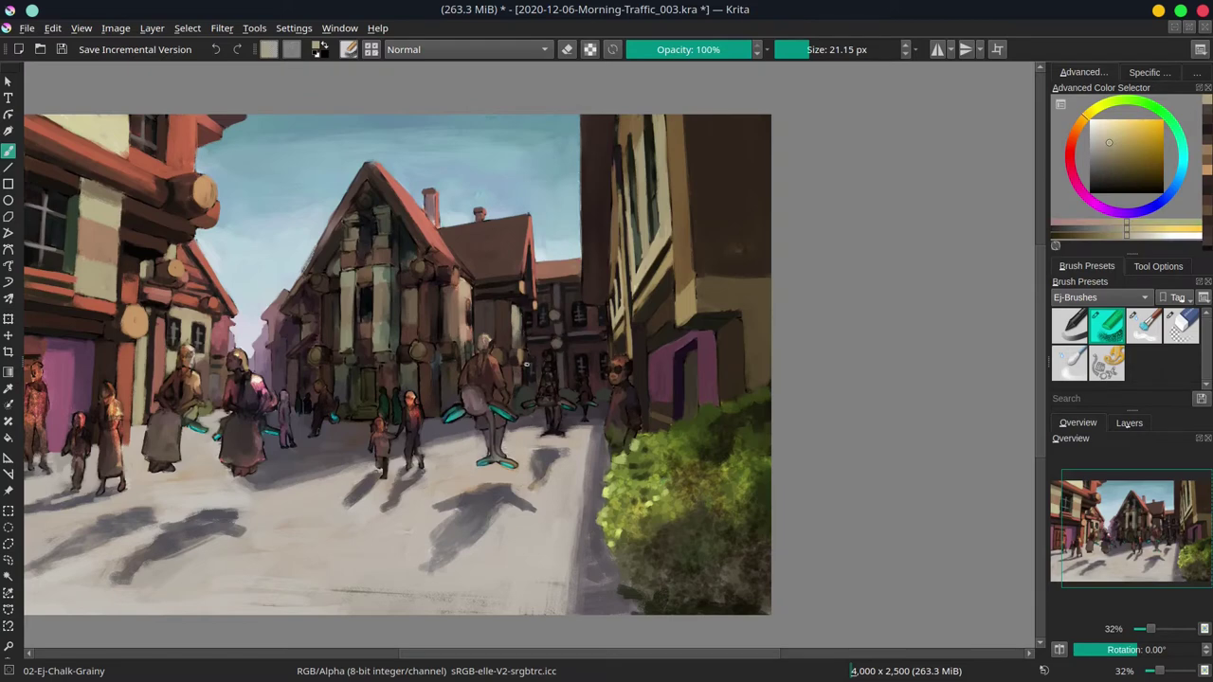
- Work reddish tones and dark reddish-brown accents into the rider and houses behind
ctrl+click(525, 360)
key(bracketleft)
ctrl+click(559, 379)
key(bracketleft)
ctrl+click(549, 369)
ctrl+click(512, 322)
key(bracketleft)
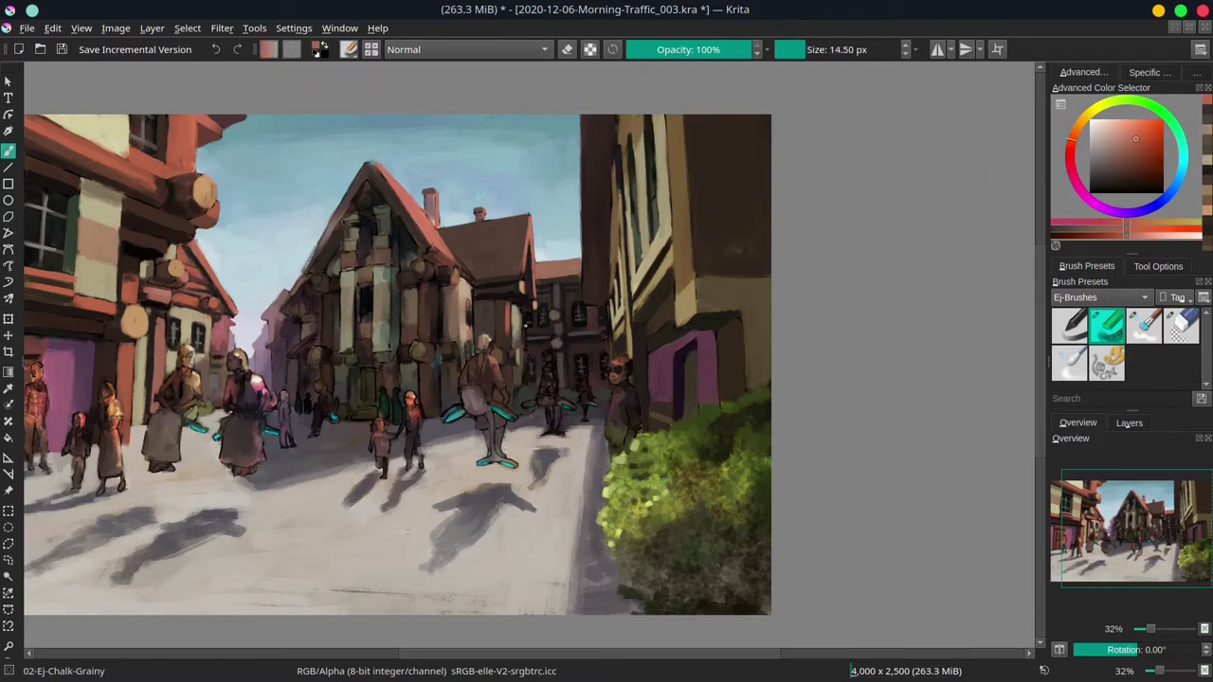
key(bracketleft)
ctrl+click(526, 325)
ctrl+click(526, 308)
ctrl+click(530, 284)
ctrl+click(537, 249)
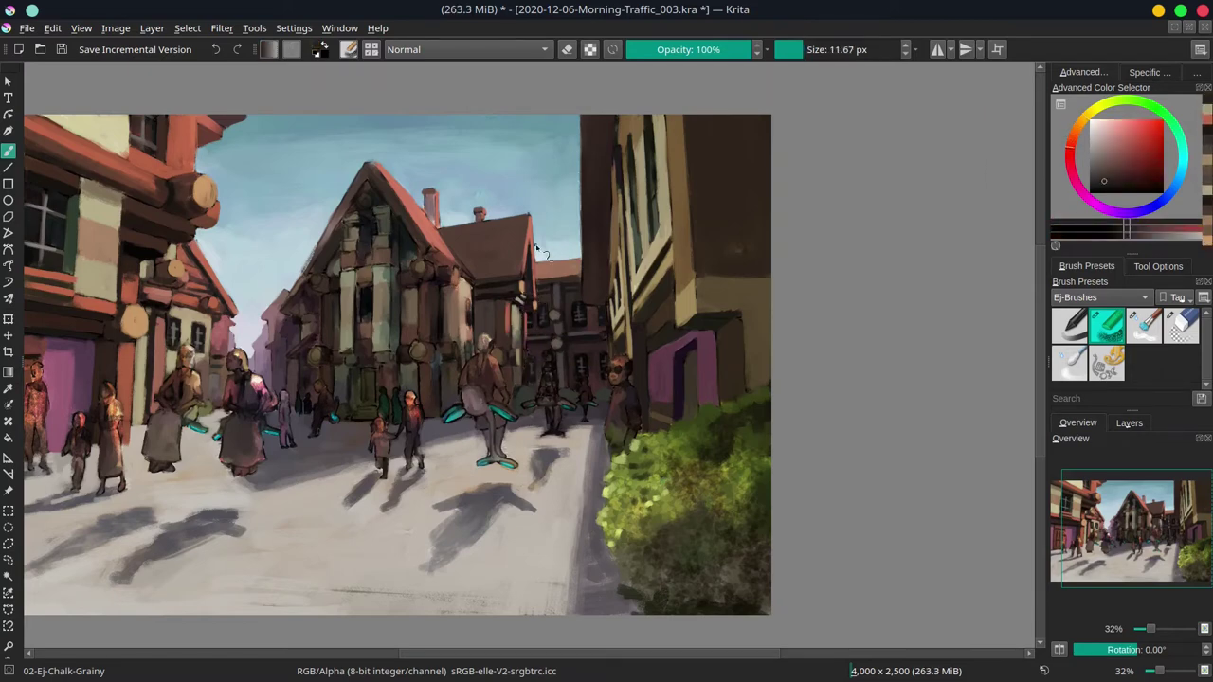
- Finish with light yellowish-brown and dark green dabs near the central figure
ctrl+click(542, 371)
ctrl+click(523, 353)
ctrl+click(526, 357)
ctrl+click(526, 358)
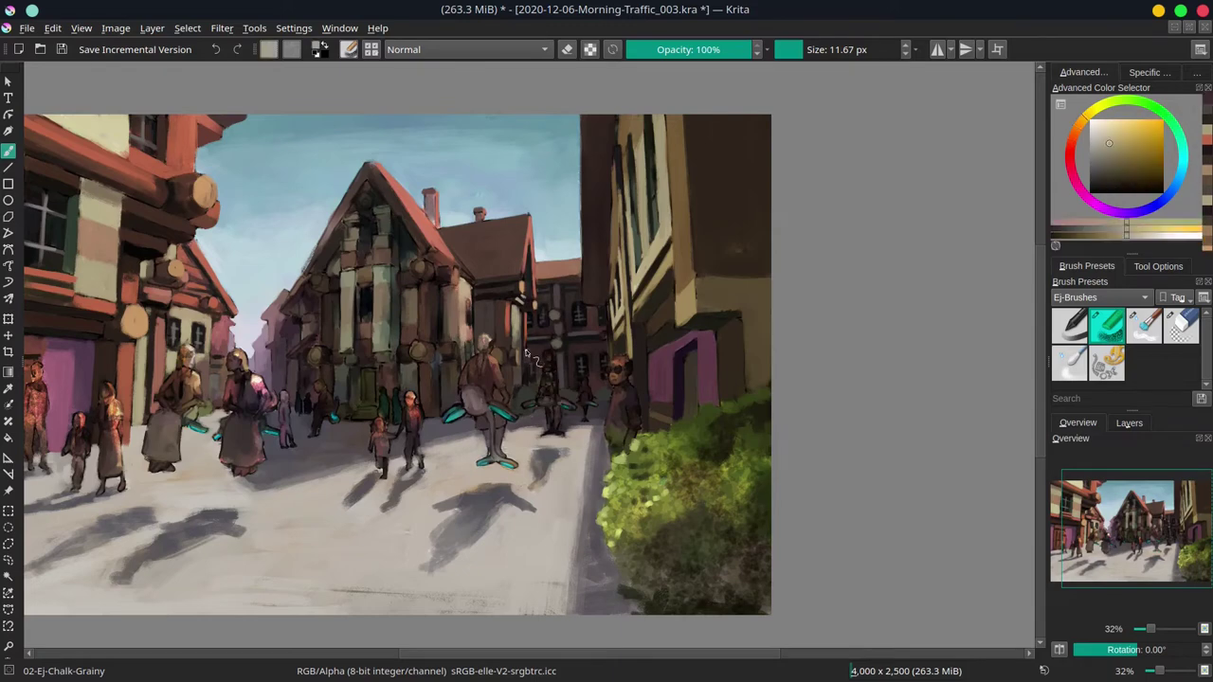
ctrl+click(527, 365)
key(bracketleft)
key(bracketleft)
ctrl+click(520, 391)
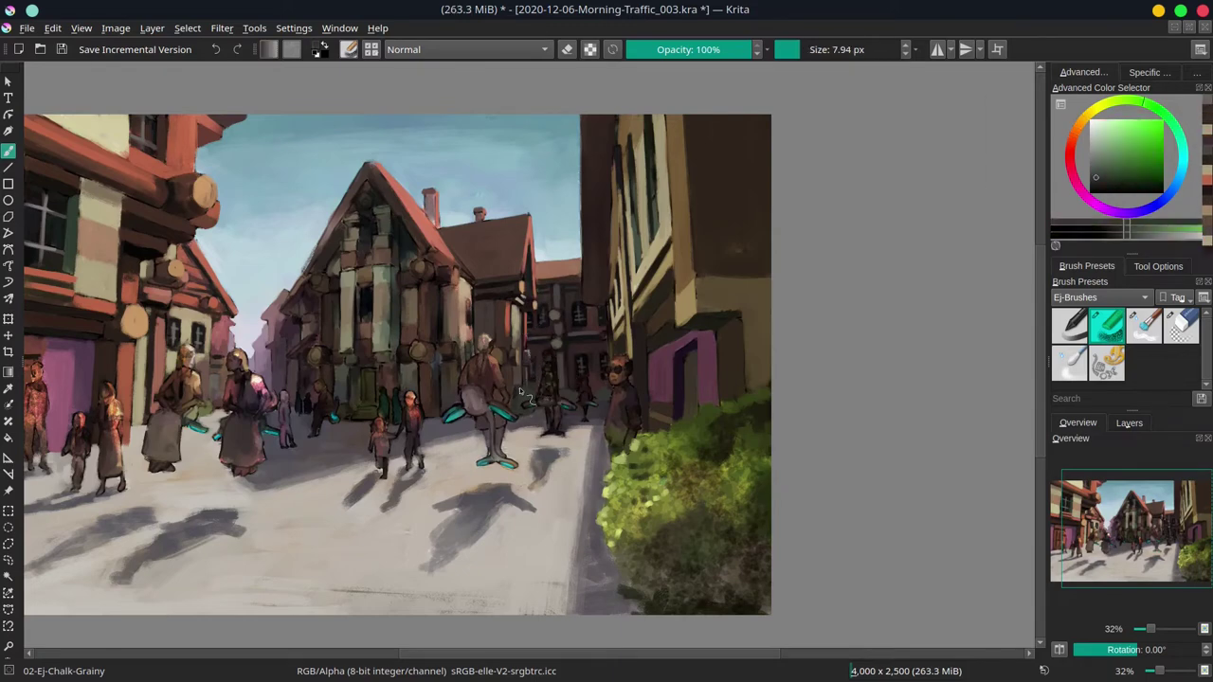
- Save the street painting with Ctrl+S
key(ctrl+s)
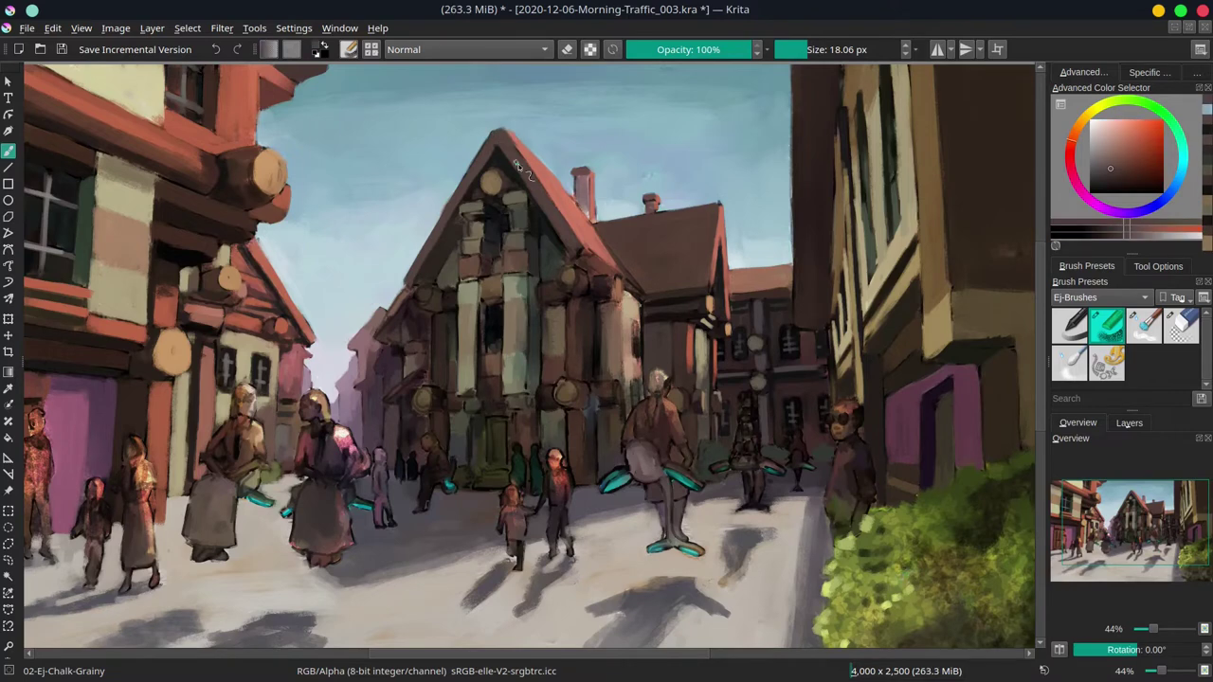
- Save, then touch light sky blue into the sky beside the church
ctrl+click(521, 461)
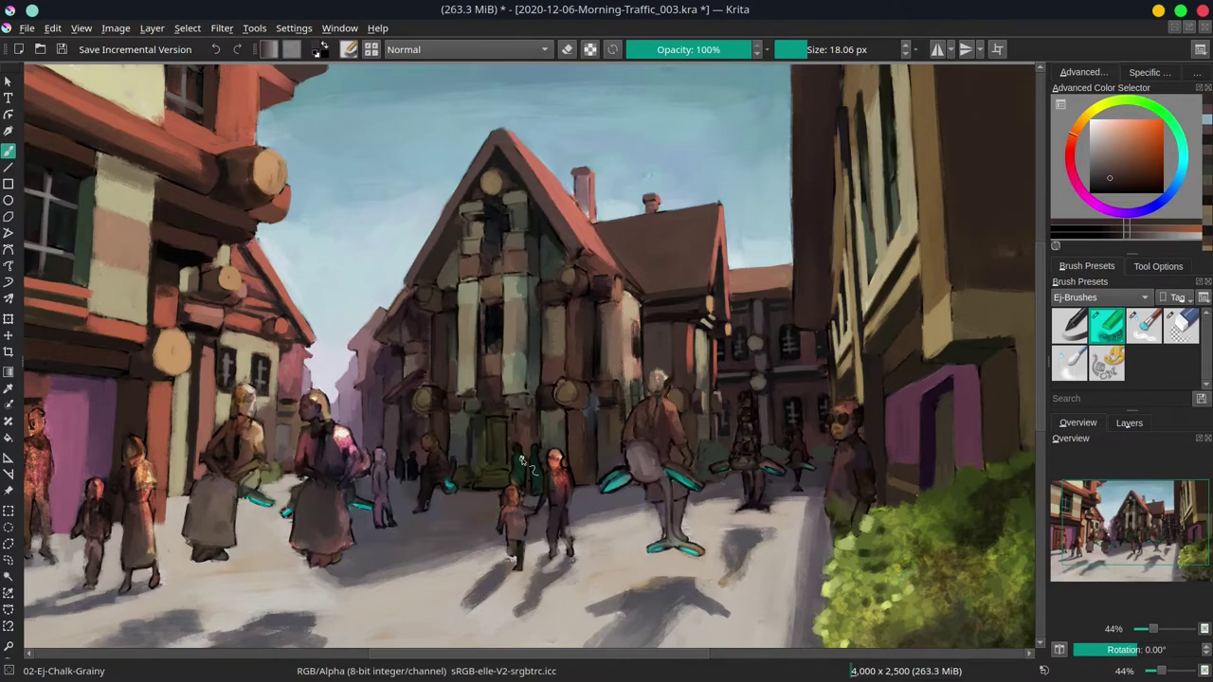
key(ctrl+s)
ctrl+click(511, 161)
drag(531, 180, 573, 218)
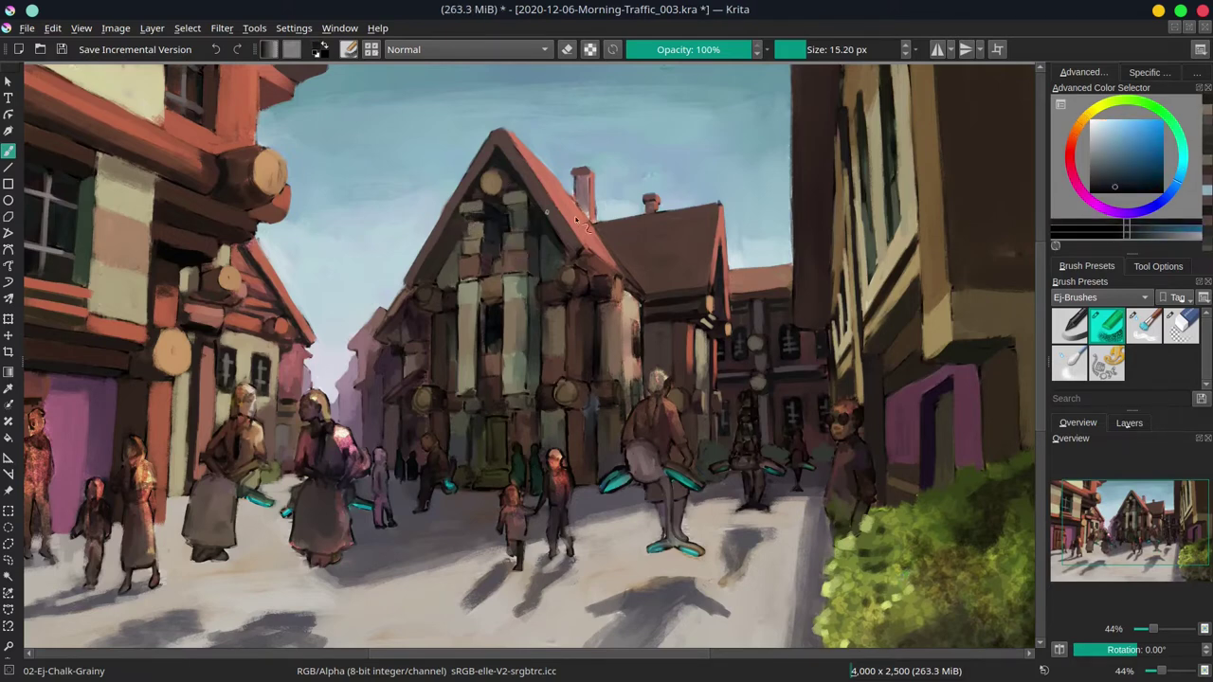
- Add light warm orange-beige strokes across the church facade
ctrl+click(488, 206)
ctrl+click(511, 227)
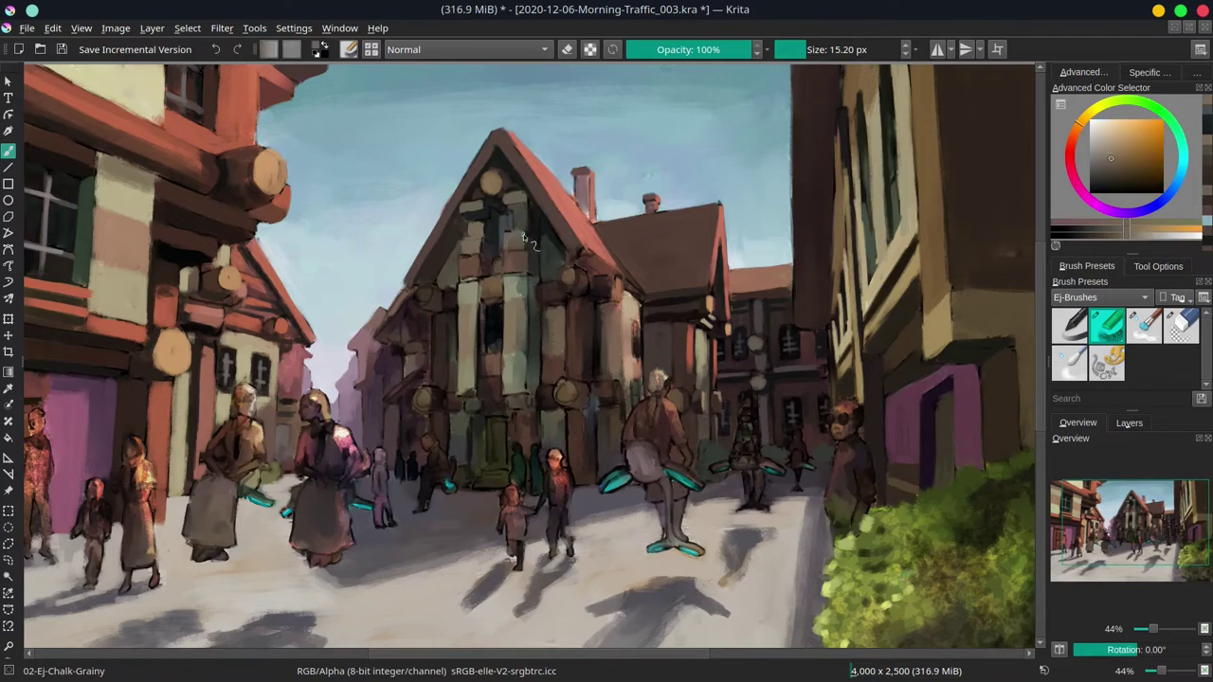
ctrl+click(511, 236)
mouse_move(469, 204)
mouse_down()
mouse_move(530, 228)
mouse_move(509, 216)
mouse_move(548, 268)
mouse_up()
ctrl+click(492, 256)
- Darken the facade's light patch with blue-grey, dab timber tones, and save the painting
ctrl+click(509, 216)
ctrl+click(526, 227)
drag(521, 214, 540, 275)
ctrl+click(532, 242)
ctrl+click(532, 242)
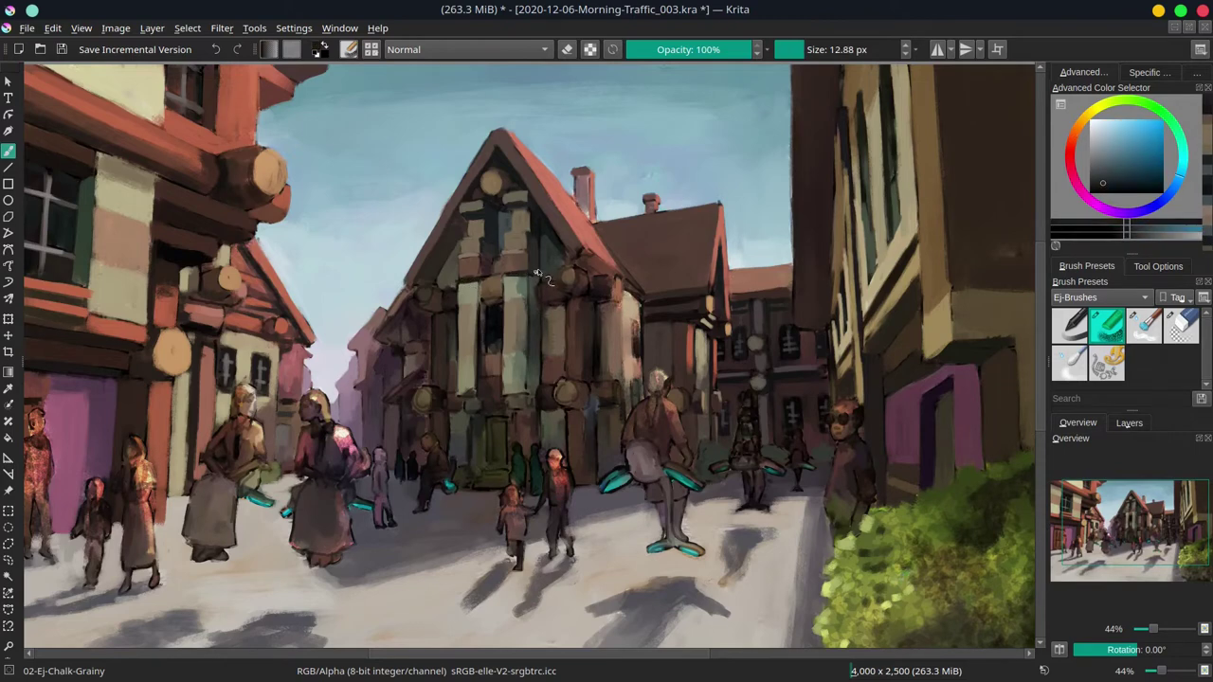
ctrl+click(538, 278)
ctrl+click(538, 277)
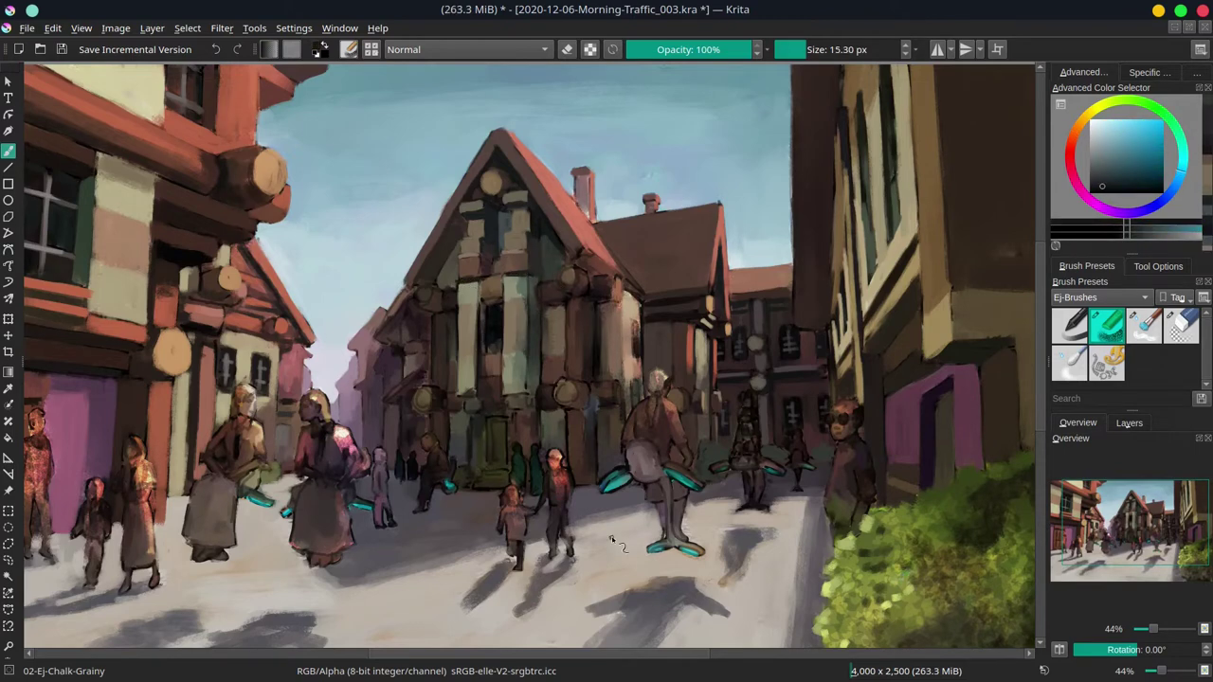
key(ctrl+s)
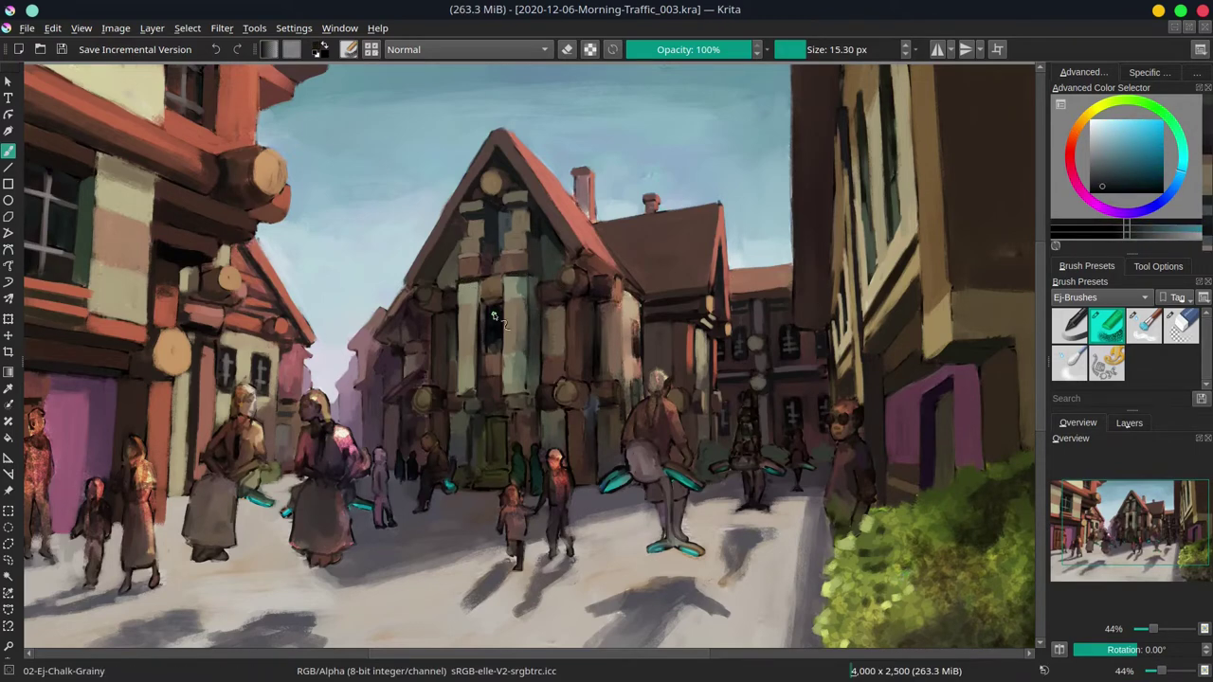
- Paint small dark red-brown strokes and dabs on the facade under the roof
ctrl+click(578, 270)
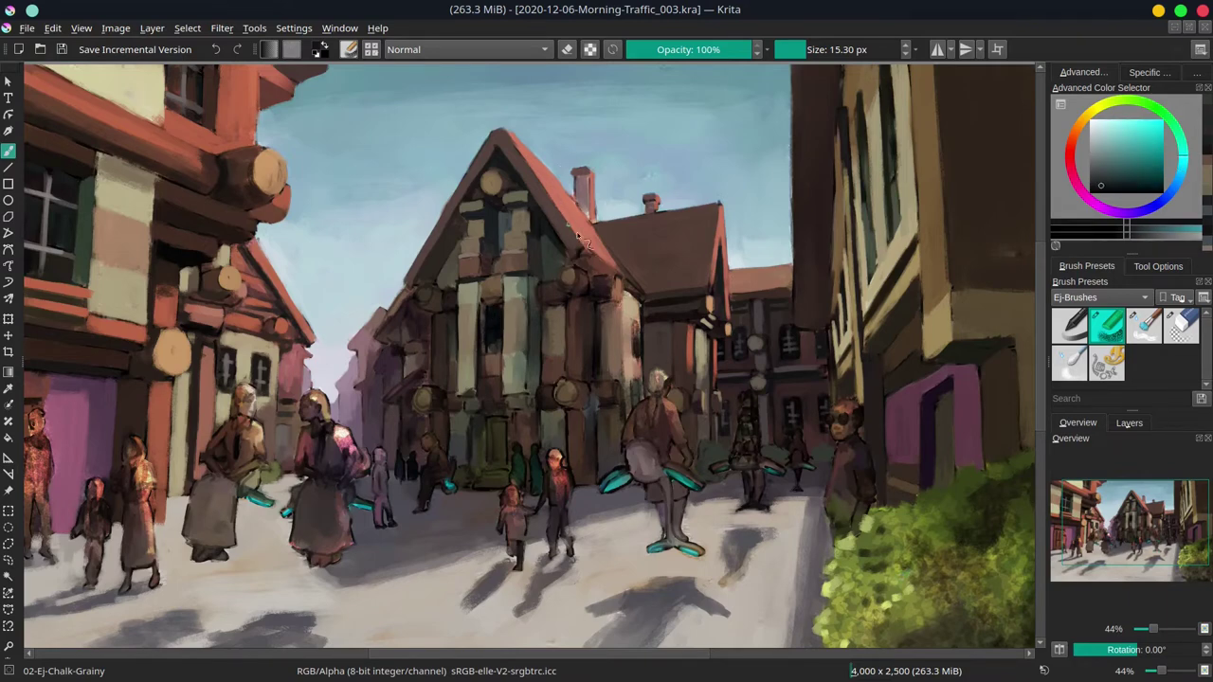
drag(574, 266, 643, 313)
ctrl+click(625, 294)
ctrl+click(610, 273)
- Paint pale yellow strokes down the facade column, undoing a stray pale patch
ctrl+click(611, 280)
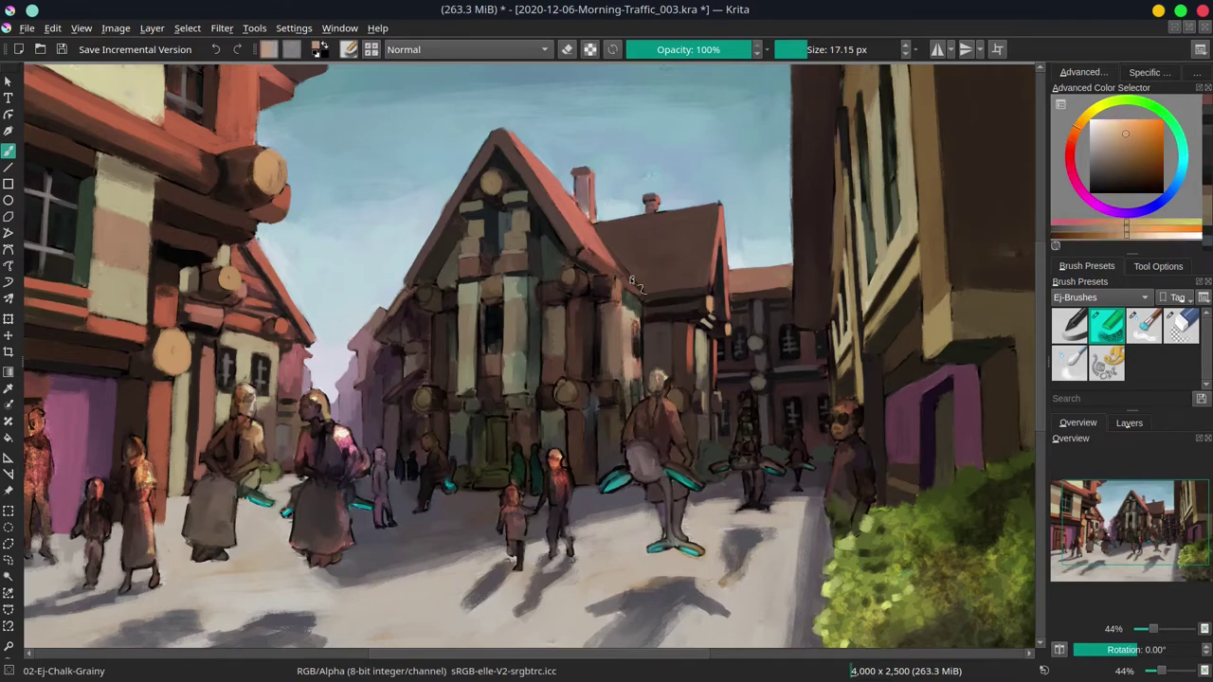
ctrl+click(618, 299)
drag(612, 365, 626, 316)
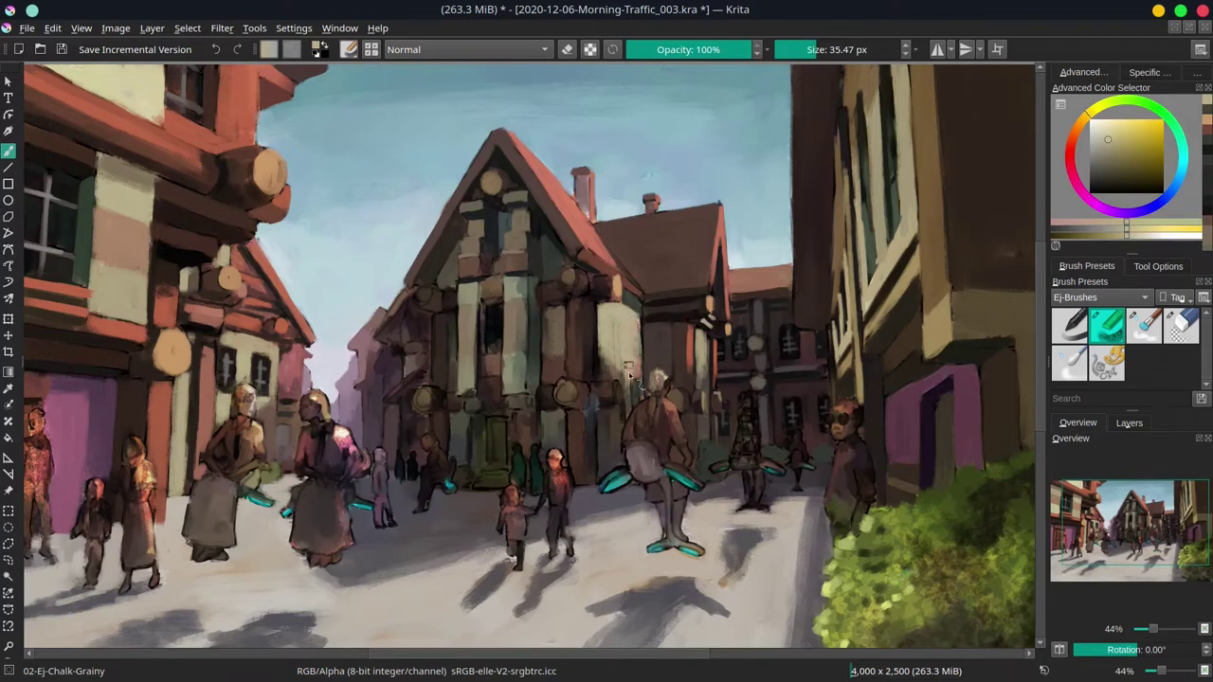
drag(628, 373, 595, 313)
drag(606, 407, 616, 445)
ctrl+click(640, 327)
mouse_move(640, 323)
mouse_down()
mouse_move(641, 398)
mouse_move(654, 397)
mouse_up()
ctrl+click(606, 379)
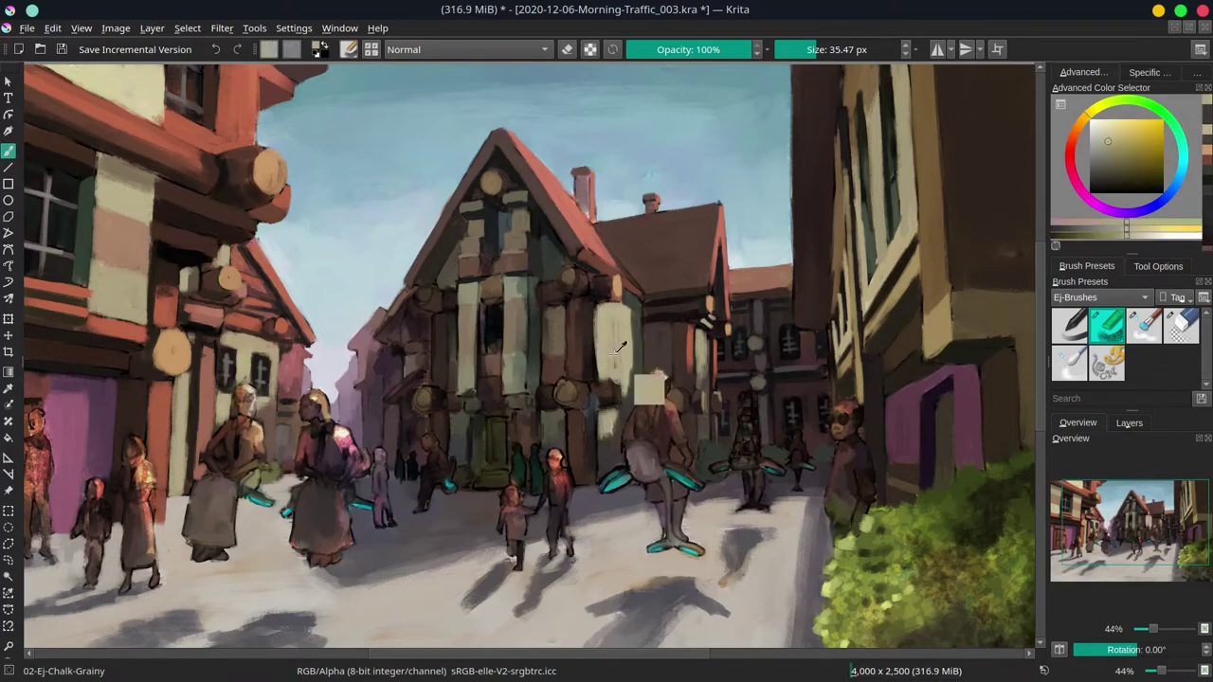
key(ctrl+z)
- Add red strokes from the roof to the column and dark purple accents to the facade
ctrl+click(589, 318)
drag(589, 314, 589, 384)
drag(597, 419, 569, 393)
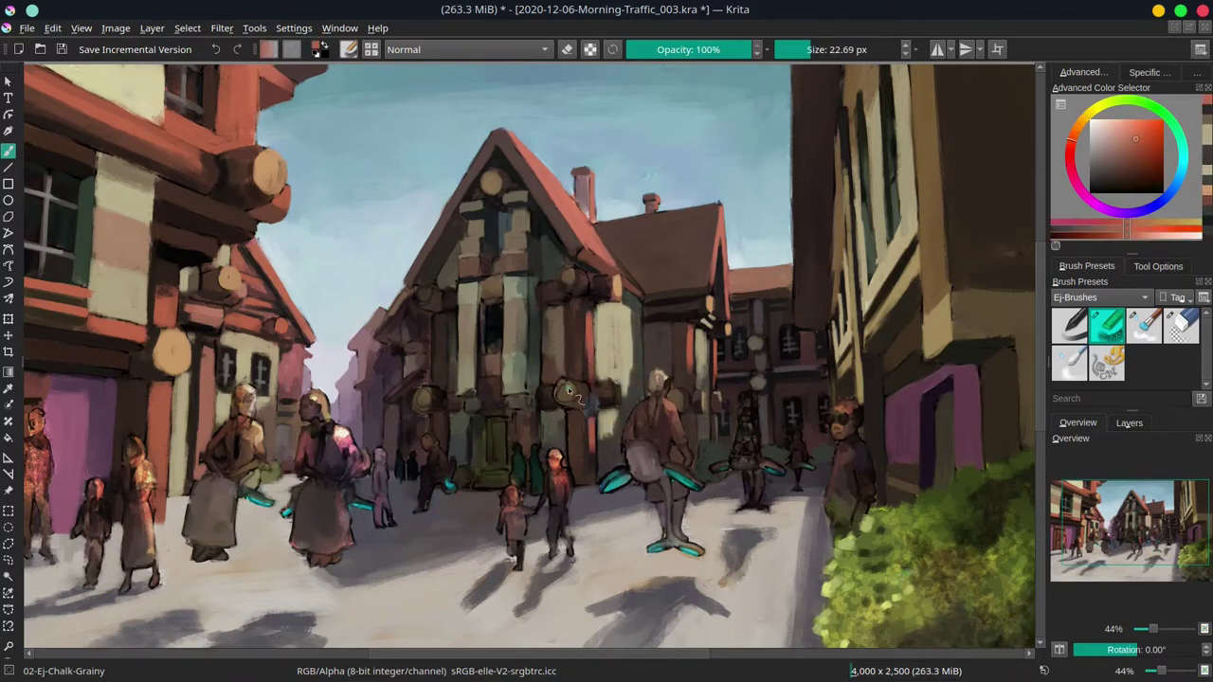
ctrl+click(568, 393)
ctrl+click(530, 360)
ctrl+click(473, 327)
shift+drag(473, 323, 455, 320)
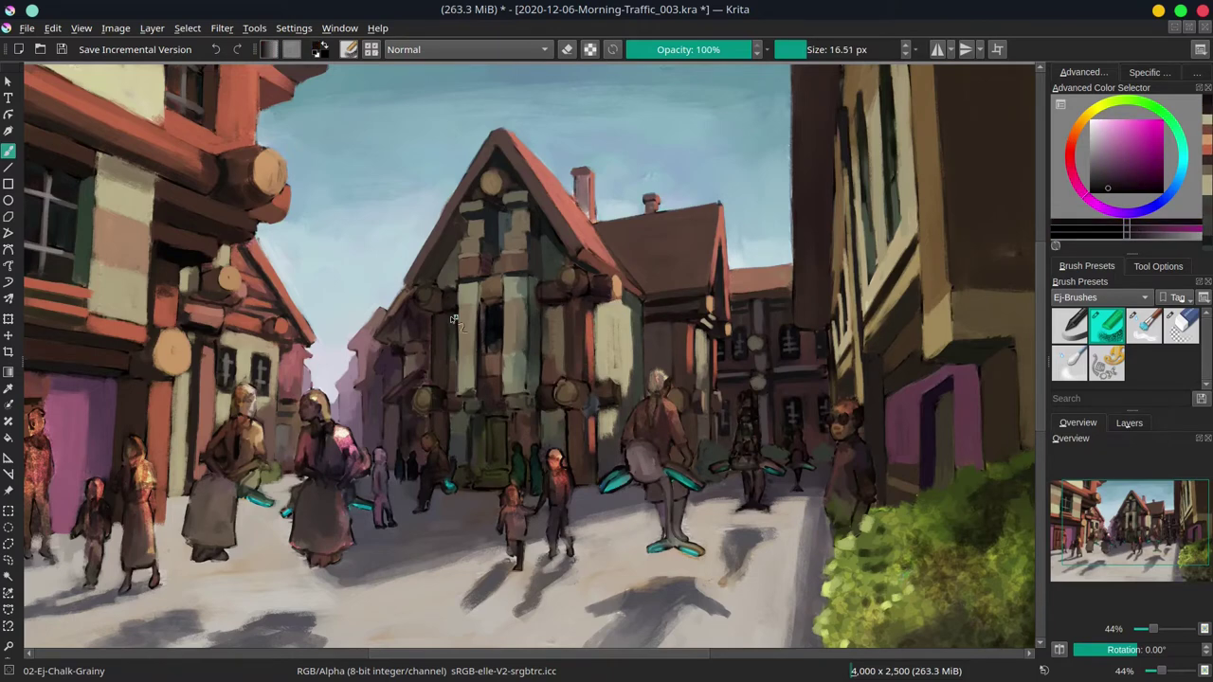
- Paint dark reddish-brown timber lines and fill the upper windows with dark teal
ctrl+click(585, 300)
shift+drag(585, 299, 575, 299)
ctrl+click(626, 296)
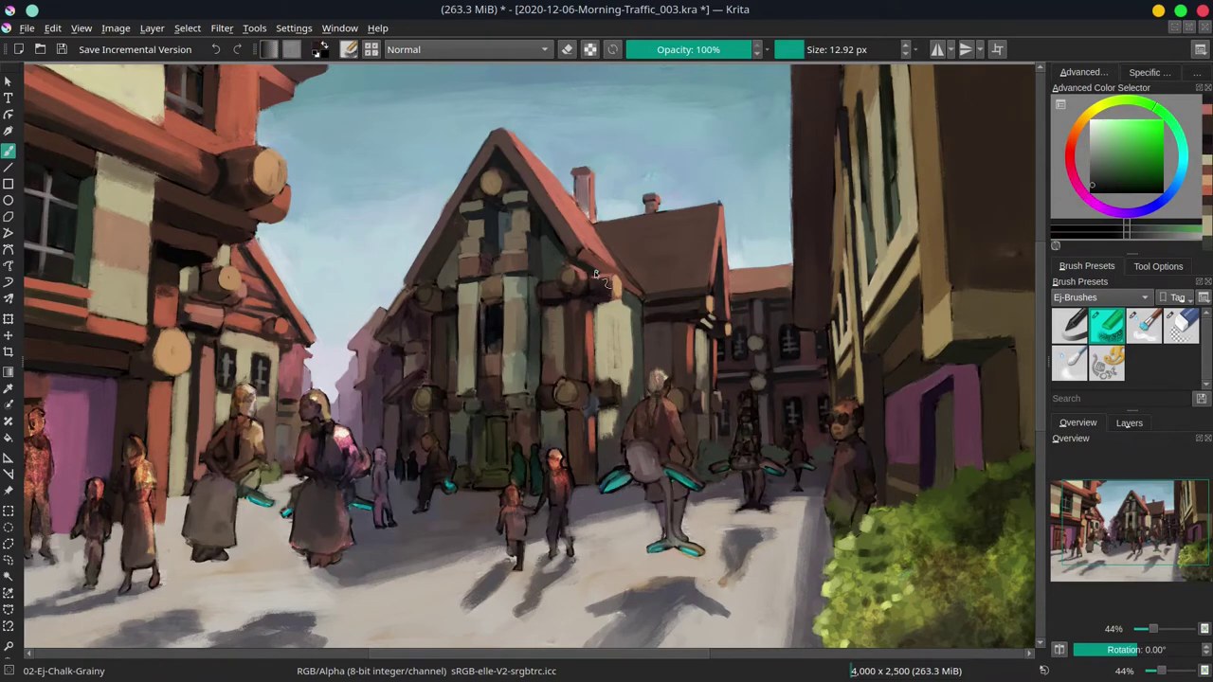
ctrl+click(562, 256)
ctrl+click(594, 274)
shift+drag(562, 256, 616, 277)
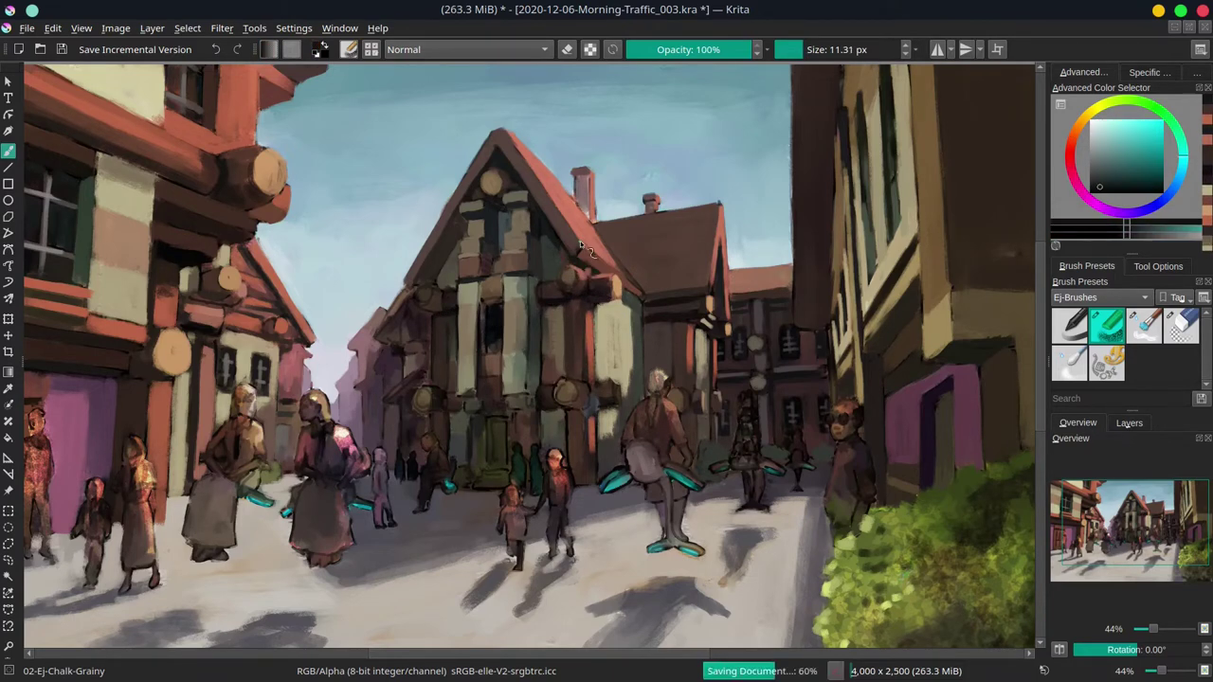
- Paint orange-brown strokes and dabs down the facade
ctrl+click(609, 386)
ctrl+click(584, 409)
ctrl+click(583, 409)
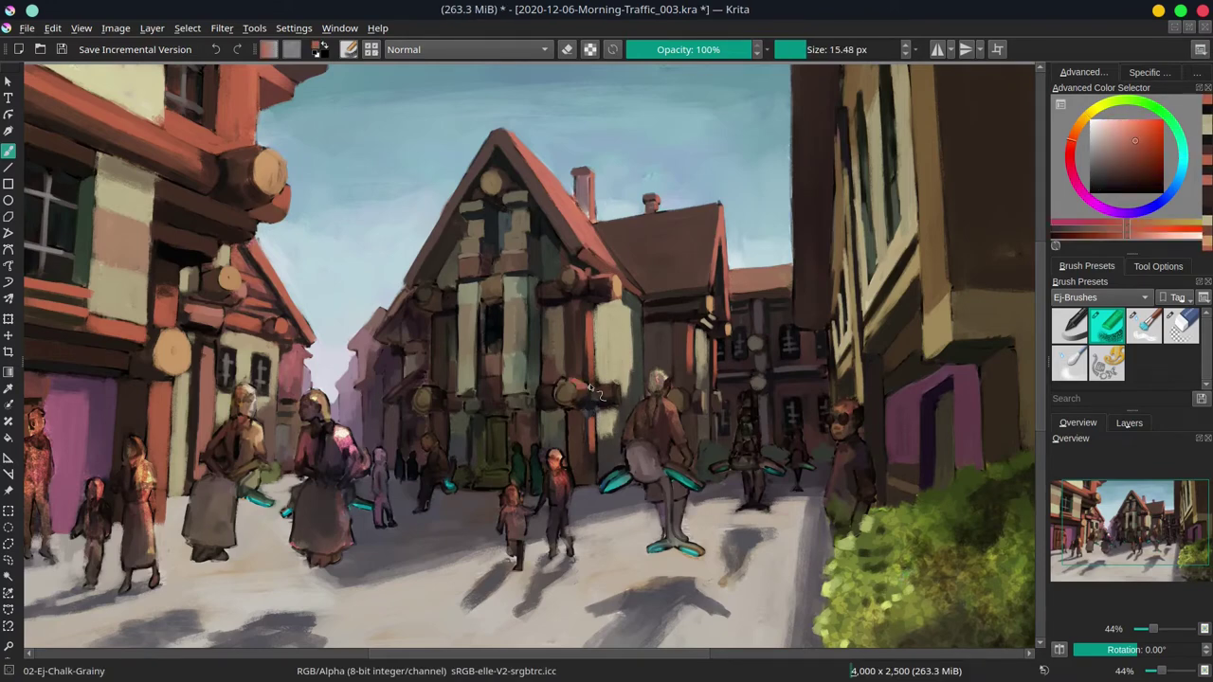
ctrl+click(586, 389)
ctrl+click(568, 281)
mouse_move(568, 280)
shift+mouse_down()
mouse_move(566, 395)
mouse_move(550, 369)
shift+mouse_up()
ctrl+click(566, 395)
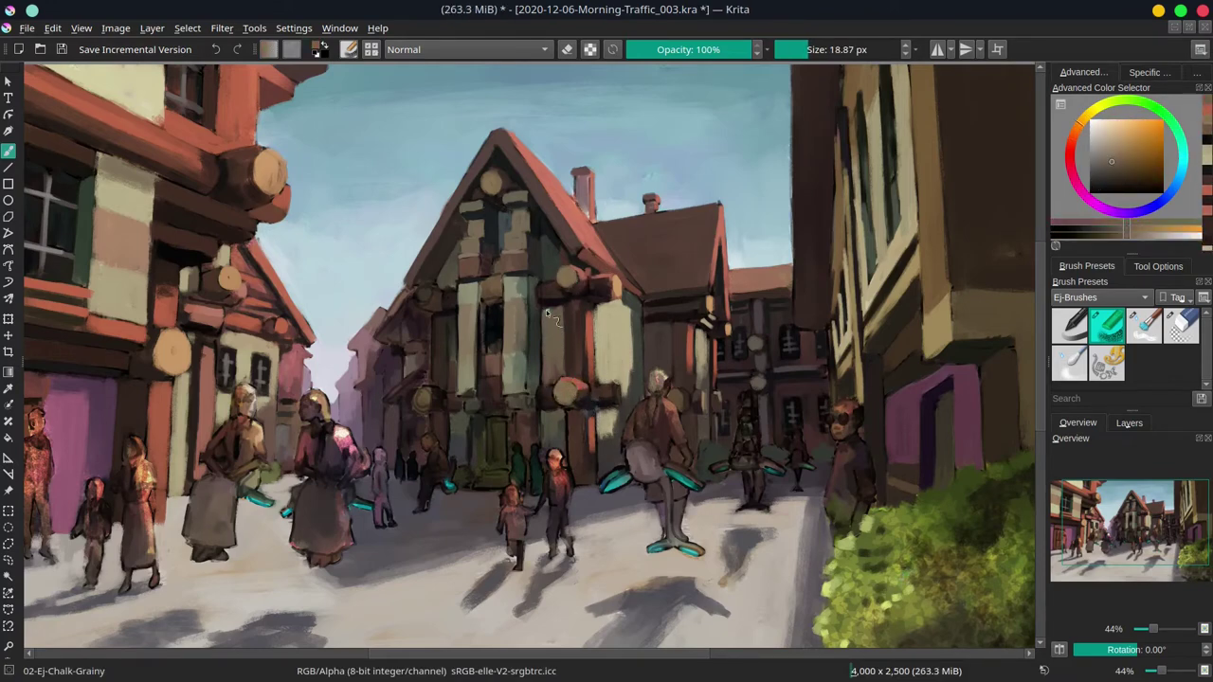
- Pick colours from the roof and house front and add a stroke to the house front
ctrl+click(551, 292)
ctrl+click(620, 281)
ctrl+click(613, 409)
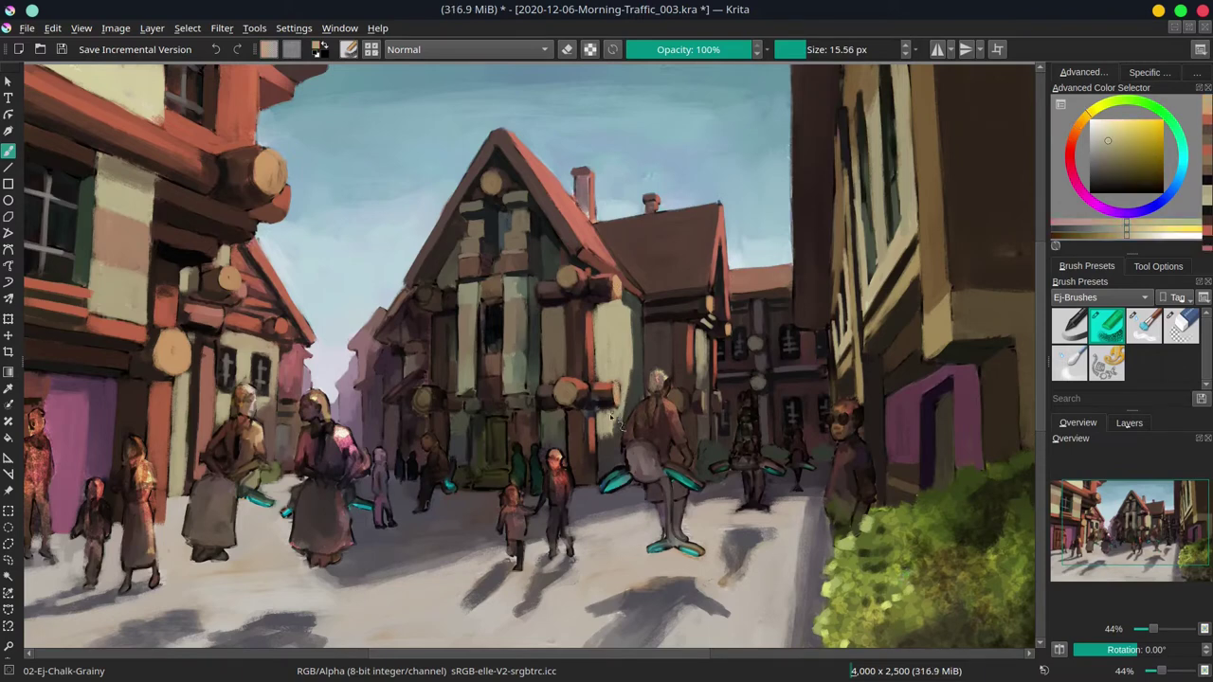
ctrl+click(603, 440)
shift+drag(616, 465, 611, 462)
- Add a short dark magenta stroke by the side windows and brighten one with bluish grey
ctrl+click(595, 458)
ctrl+click(597, 453)
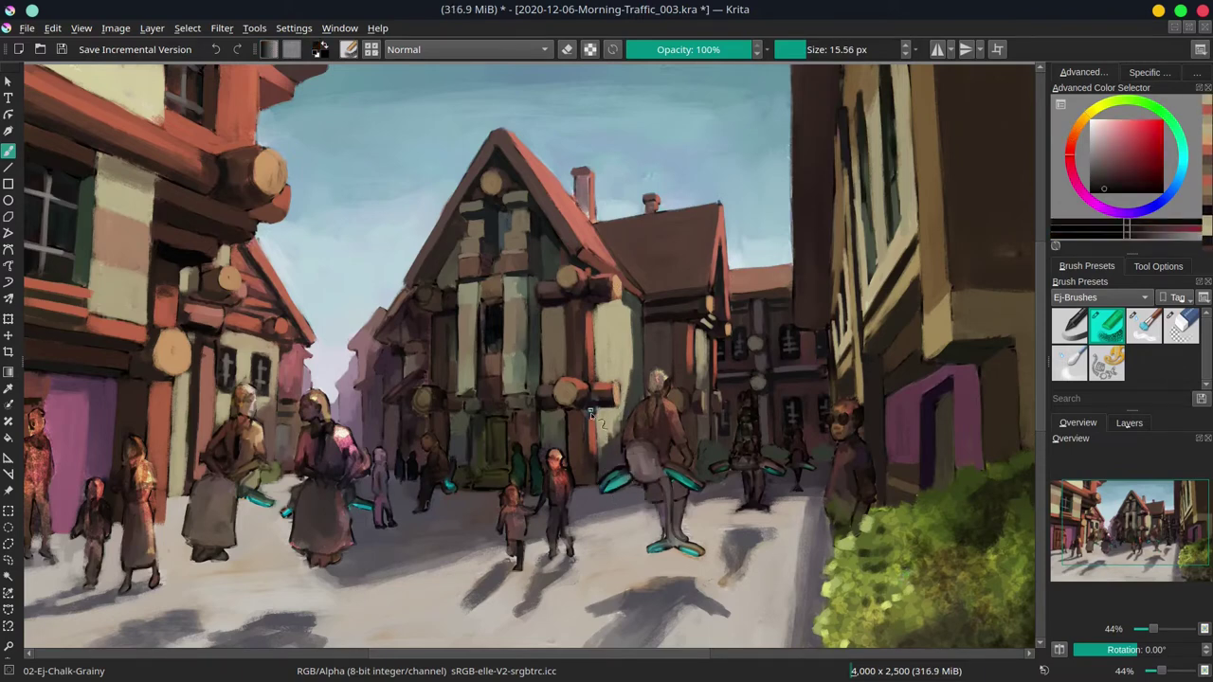
ctrl+click(641, 436)
ctrl+click(625, 398)
shift+drag(606, 313, 625, 312)
mouse_move(606, 312)
mouse_down()
mouse_move(611, 352)
mouse_move(514, 223)
mouse_move(607, 317)
mouse_move(611, 358)
mouse_move(630, 324)
mouse_up()
ctrl+click(549, 264)
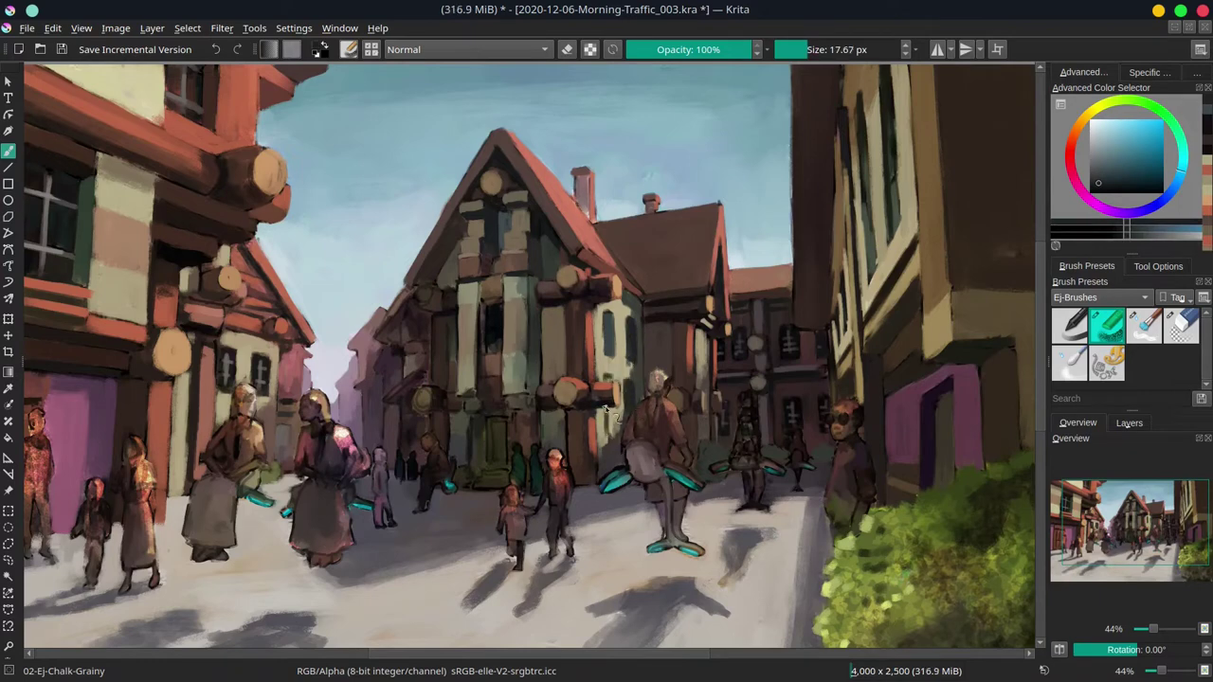
- Paint muted red strokes on the facade, then pick a light orange-beige panel colour
ctrl+click(615, 379)
mouse_move(625, 388)
shift+mouse_down()
mouse_move(634, 343)
mouse_move(623, 406)
shift+mouse_up()
ctrl+click(603, 442)
ctrl+click(608, 531)
ctrl+click(627, 349)
ctrl+click(635, 339)
ctrl+click(622, 405)
ctrl+click(567, 533)
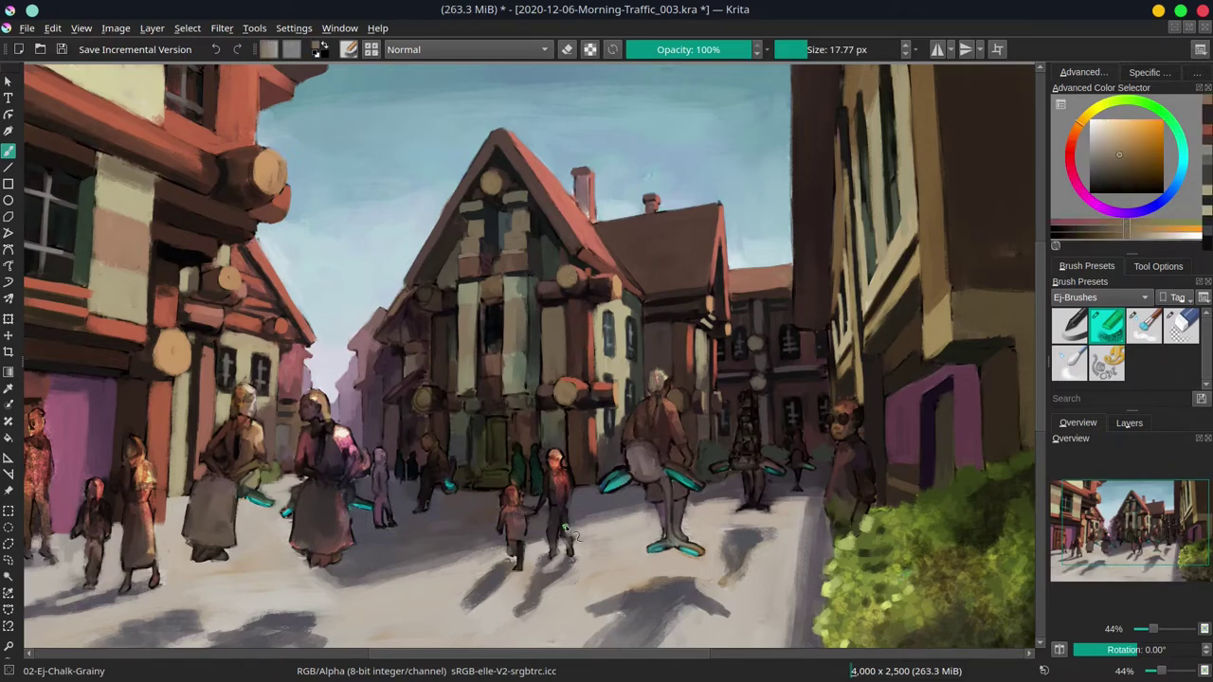
- Reduce the brush size and pick a dark red-brown from the facade
shift+drag(425, 292, 422, 301)
ctrl+click(423, 296)
ctrl+click(426, 301)
ctrl+click(423, 312)
ctrl+click(425, 331)
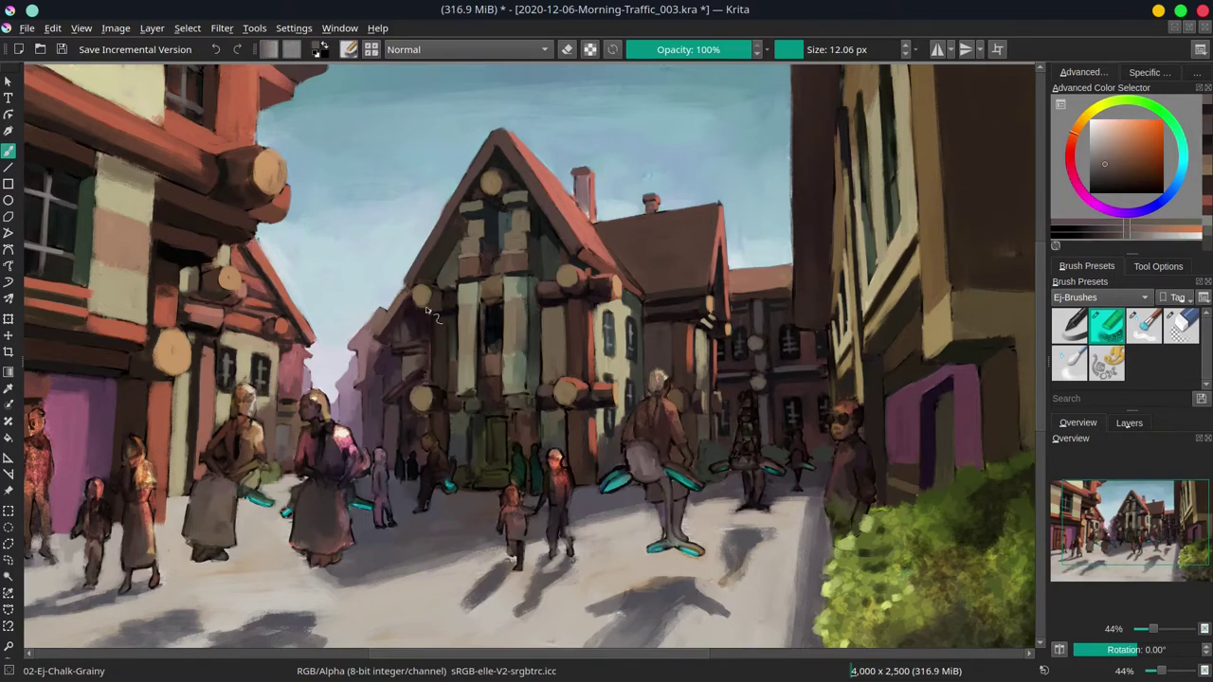
ctrl+click(427, 353)
ctrl+click(428, 372)
- Sample colours from the figures, settle on a red-brown, and slightly enlarge the brush
ctrl+click(418, 422)
ctrl+click(410, 464)
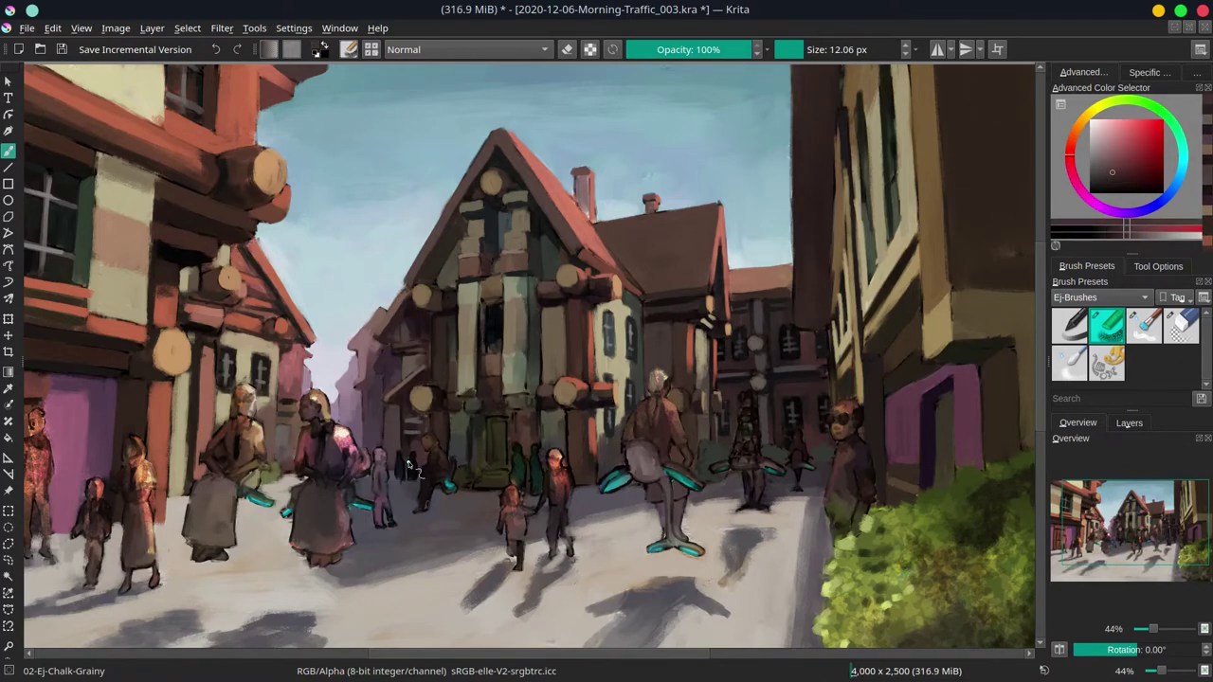
ctrl+click(422, 406)
ctrl+click(382, 426)
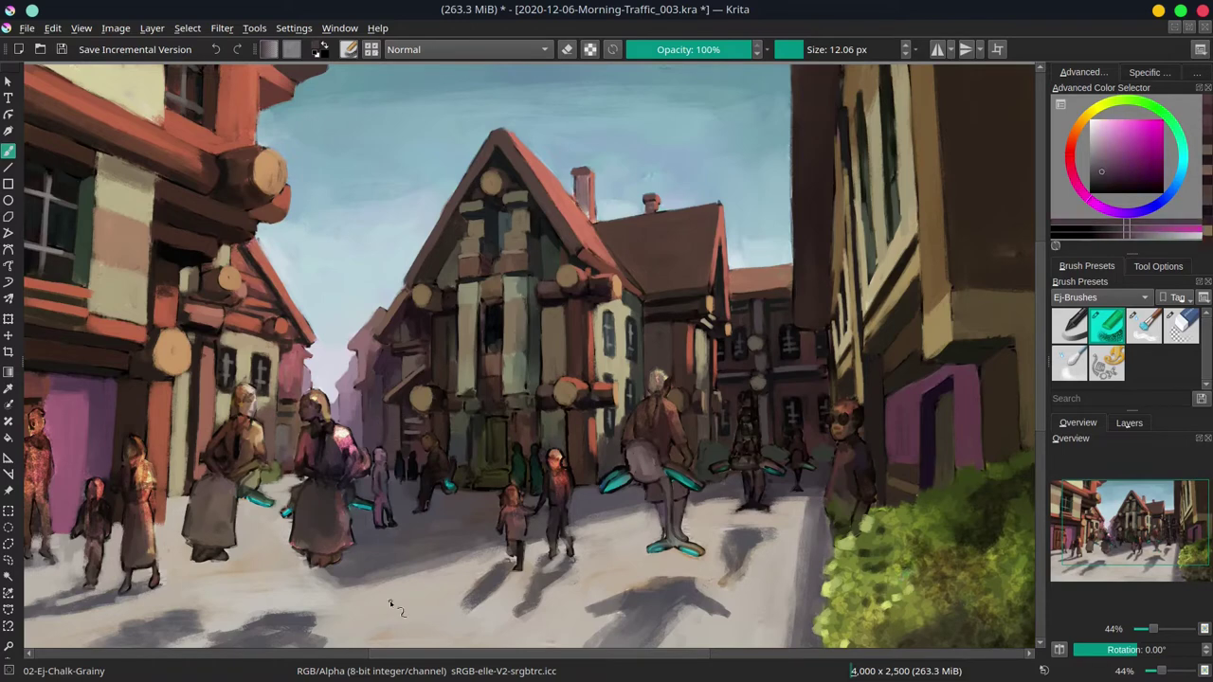
ctrl+click(405, 540)
ctrl+click(422, 455)
ctrl+click(434, 379)
ctrl+click(447, 308)
shift+drag(441, 308, 442, 298)
- Pick dark red, dark yellow-olive and brown-orange from the house front, resizing the brush
ctrl+click(447, 308)
ctrl+click(437, 292)
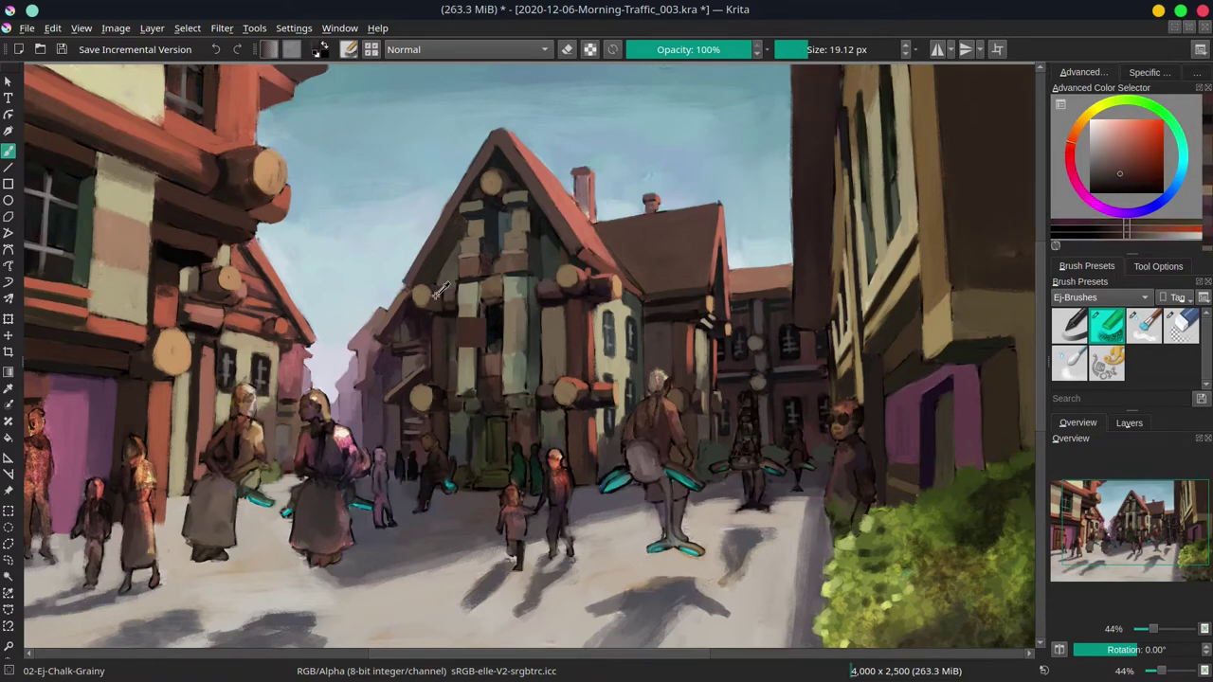
ctrl+click(465, 341)
ctrl+click(473, 355)
ctrl+click(459, 370)
shift+drag(451, 379, 455, 400)
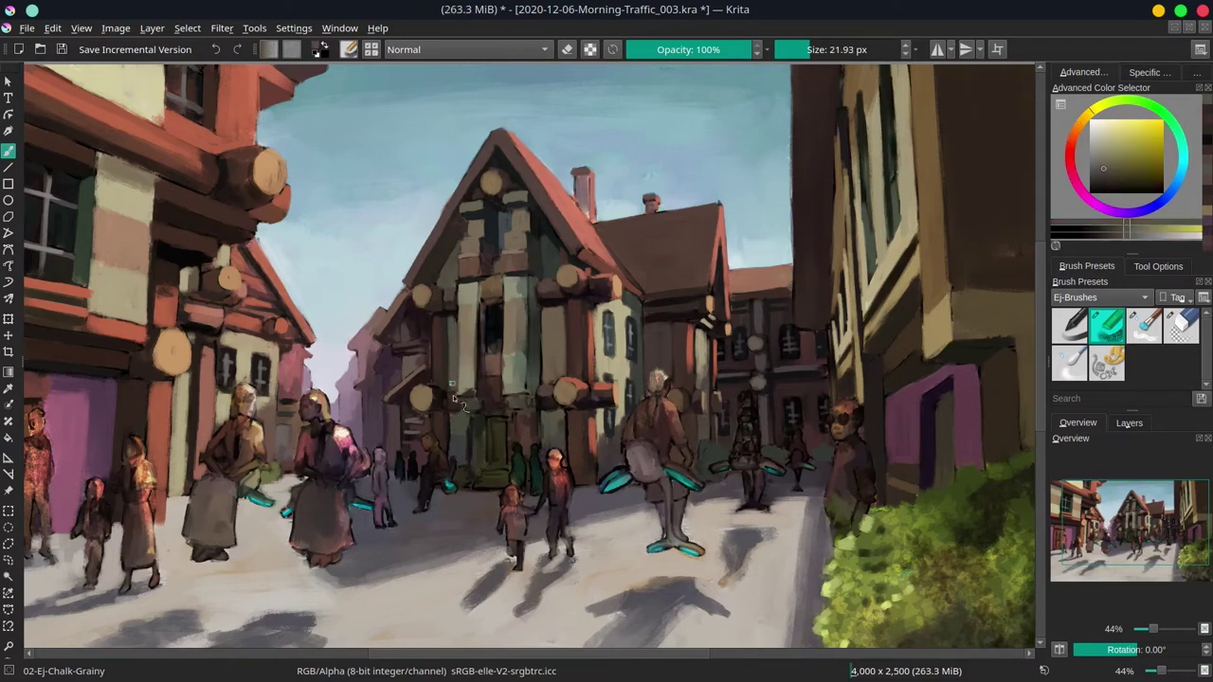
ctrl+click(455, 407)
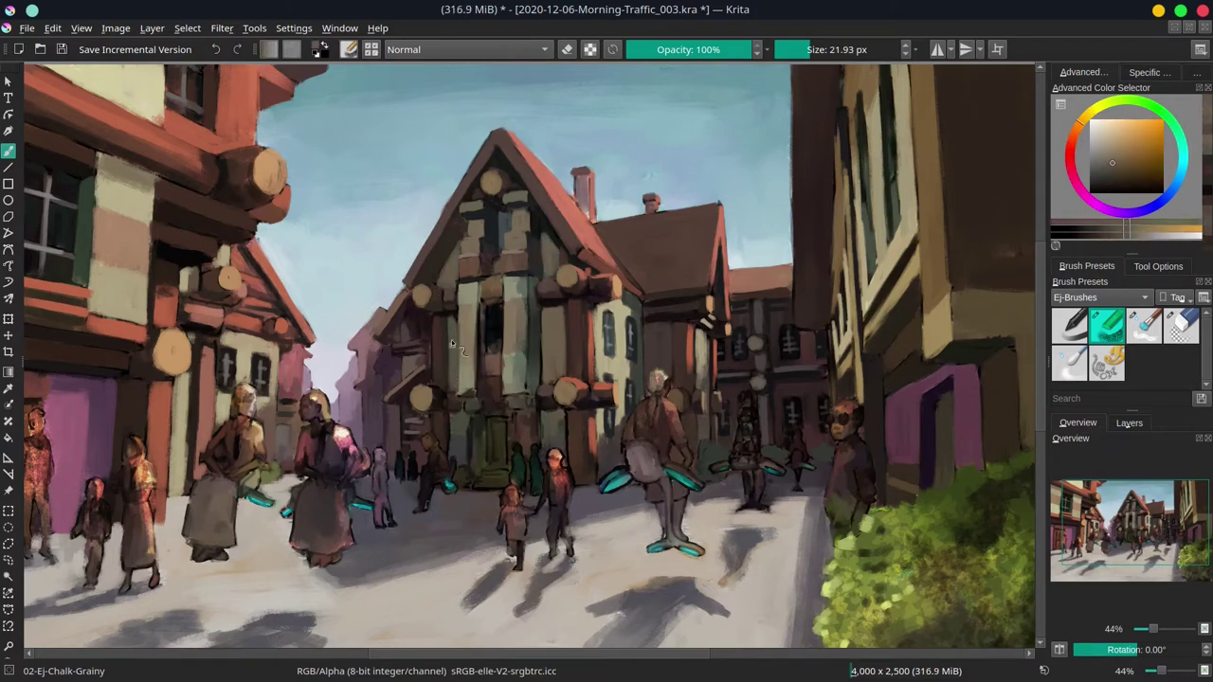
shift+drag(453, 464, 446, 462)
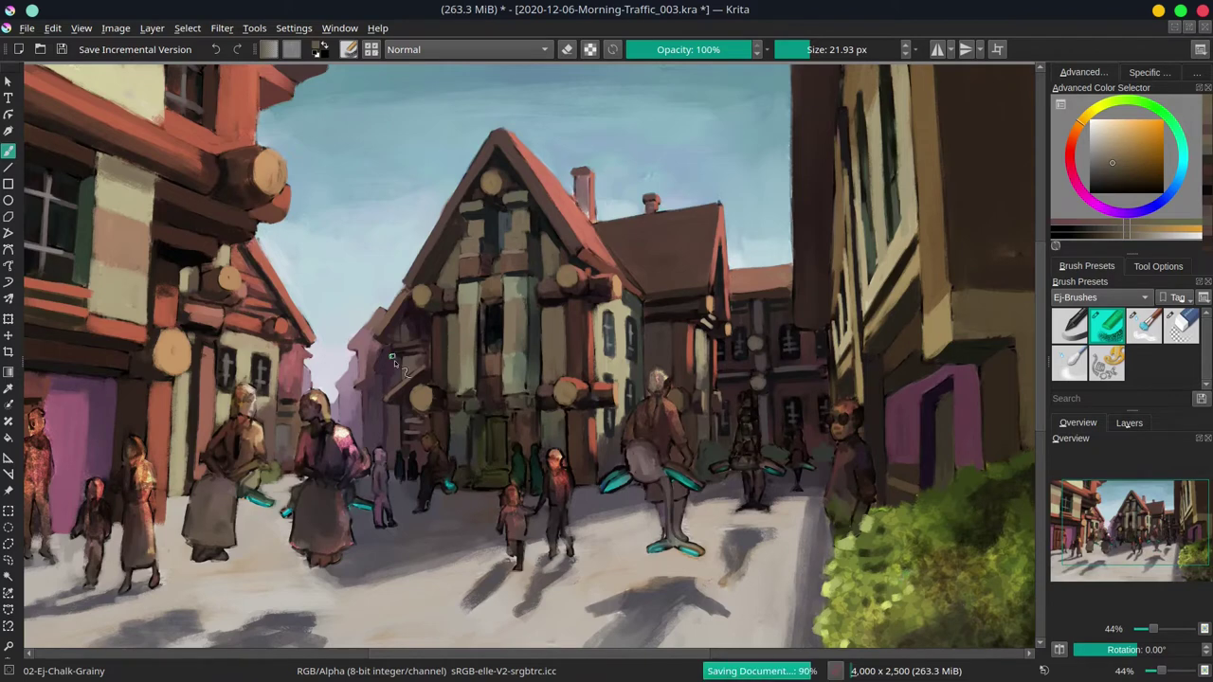
- Sample dark red and dark olive-yellow tones around the doorway
ctrl+click(452, 441)
ctrl+click(451, 417)
ctrl+click(451, 391)
ctrl+click(461, 422)
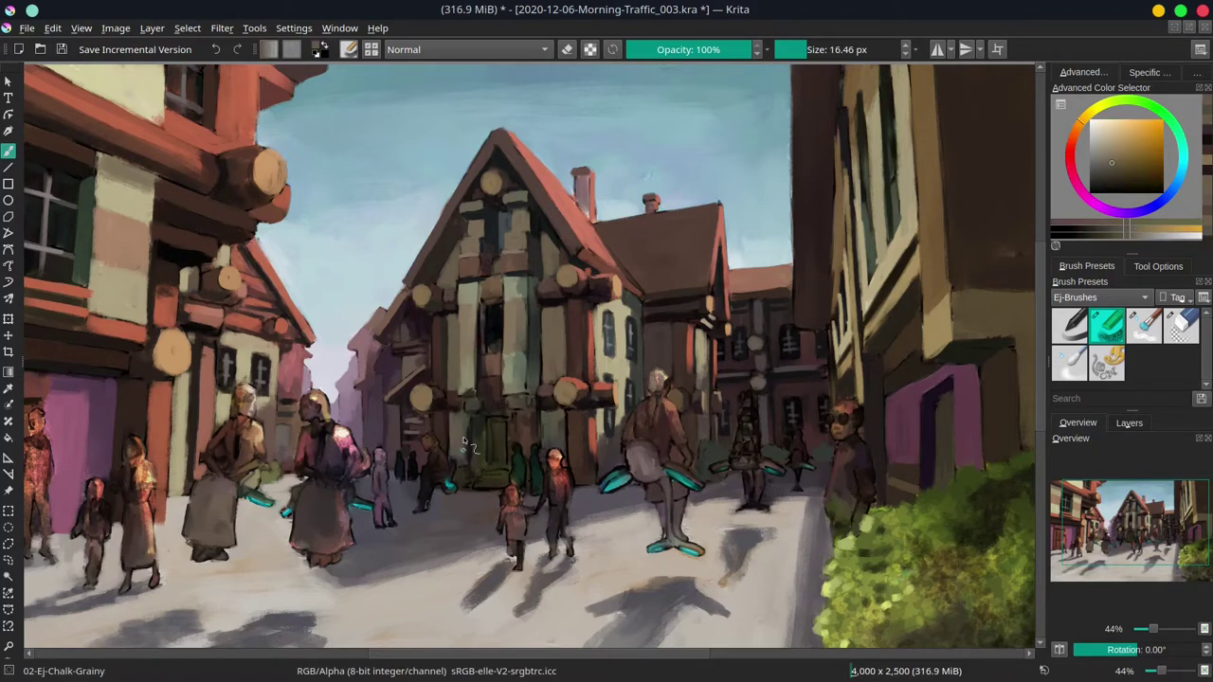
ctrl+click(471, 453)
ctrl+click(463, 516)
- Mirror the zoomed-out view to check composition, save, then zoom back in and pick the house-centre yellow
scroll(891, 201, down, 4)
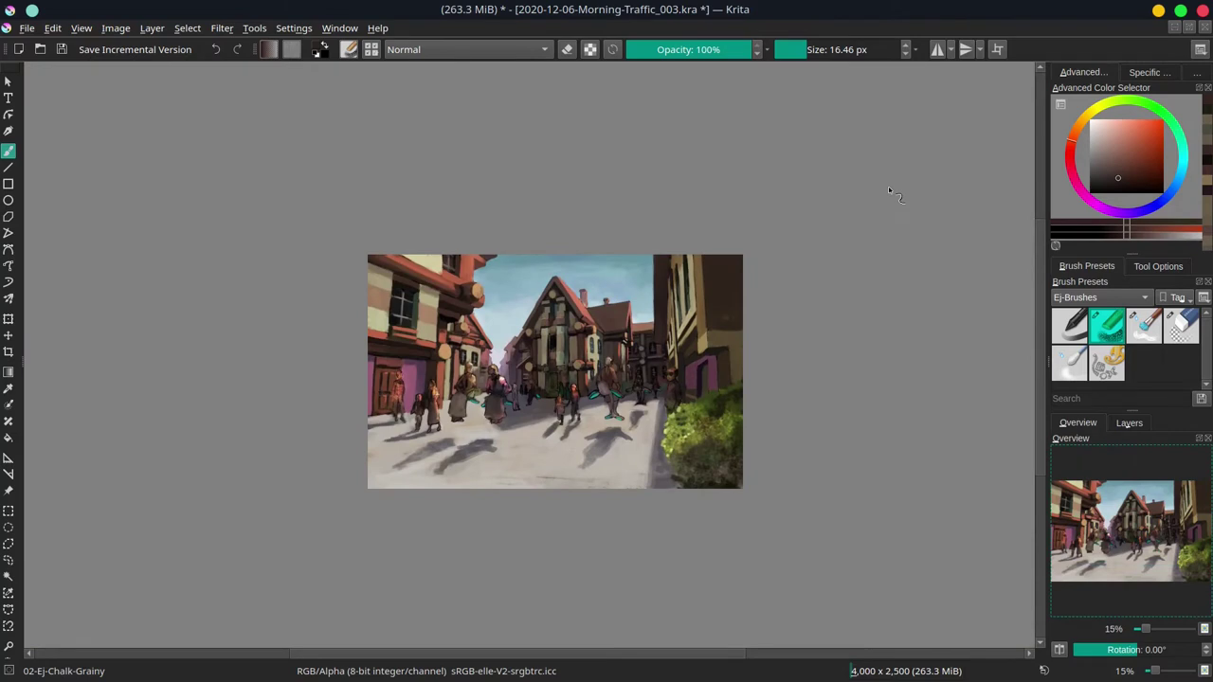
click(1059, 650)
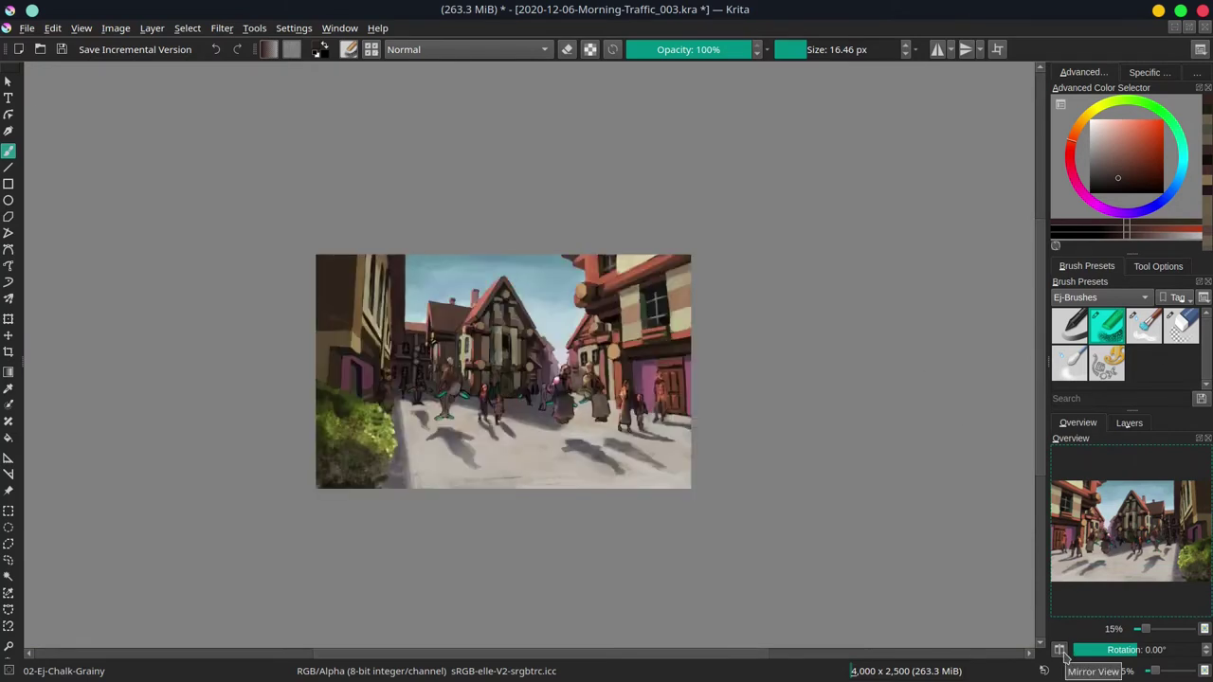
key(ctrl+s)
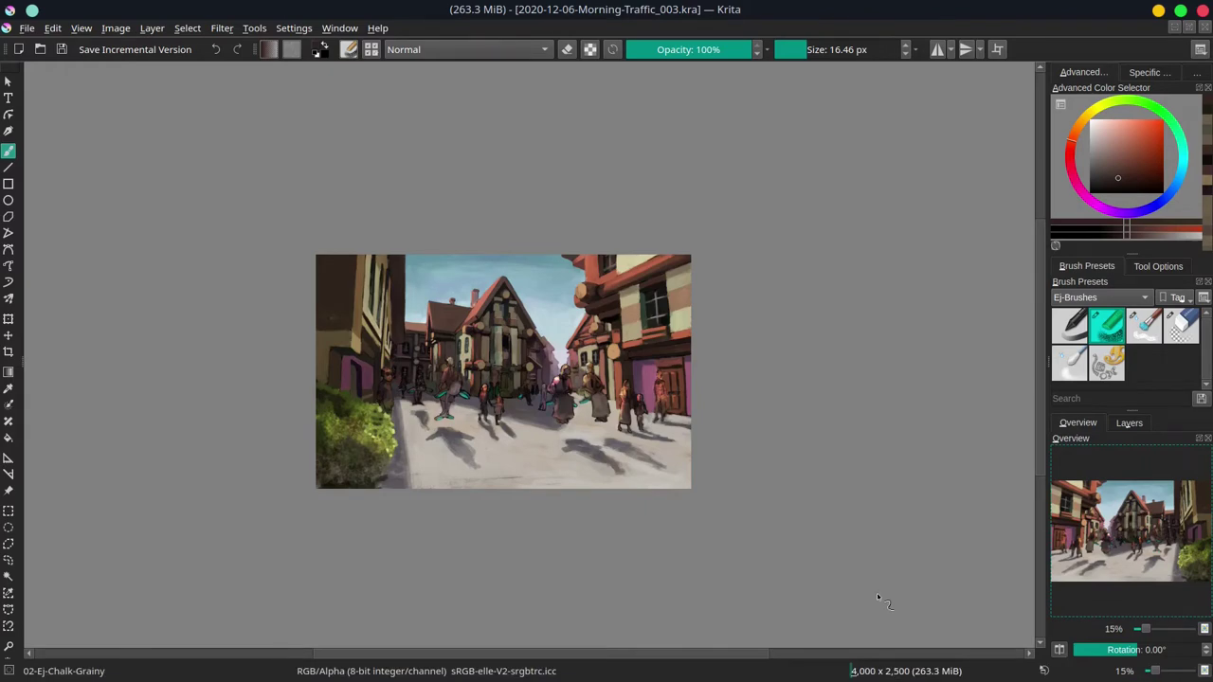
scroll(483, 336, up, 4)
ctrl+click(502, 322)
- Sample light and dark colours from the house while adjusting the brush size
ctrl+click(542, 308)
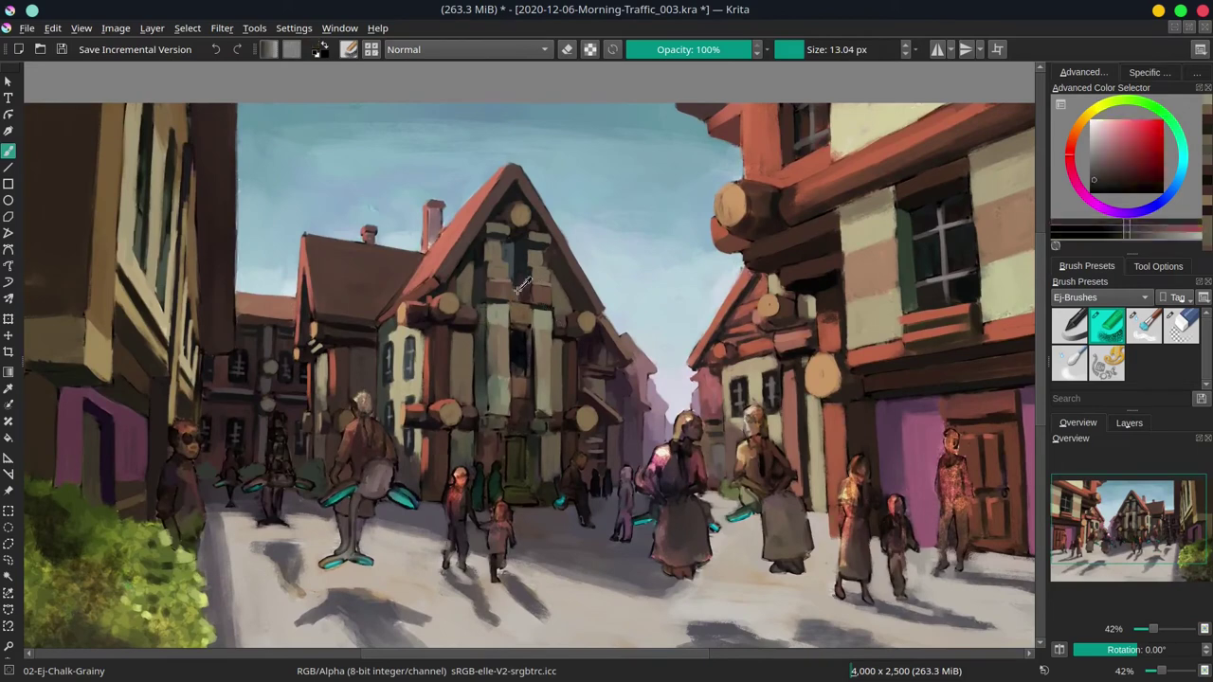
ctrl+click(530, 294)
key(bracketleft)
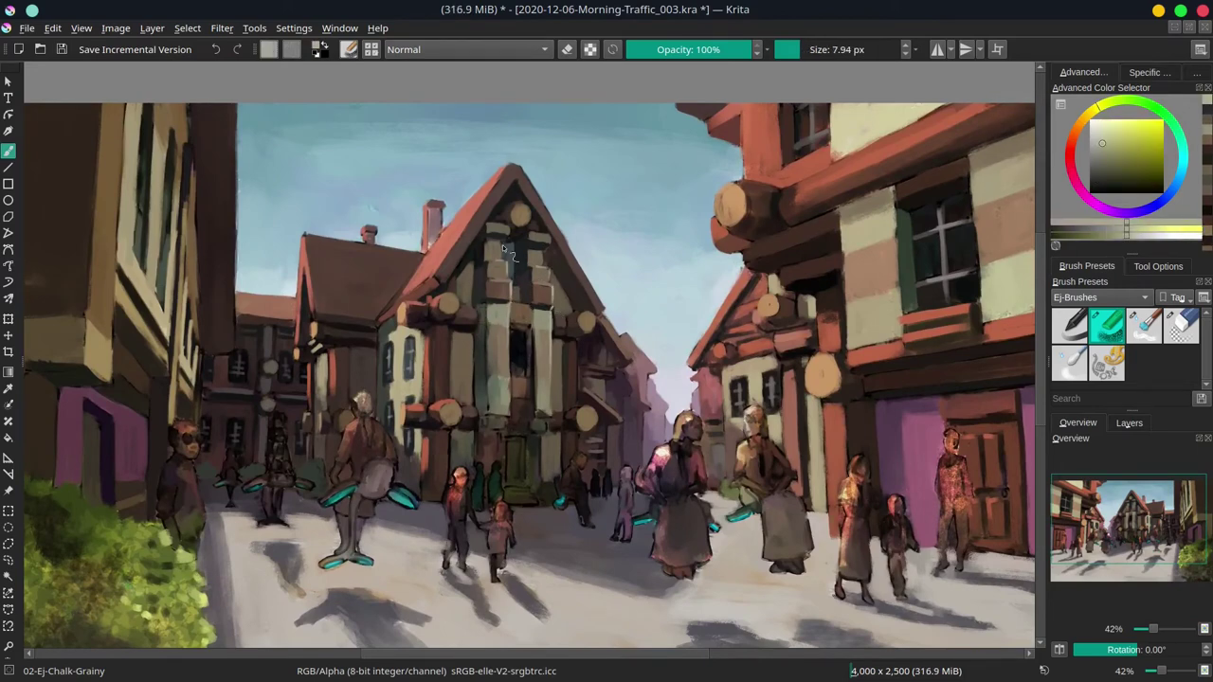
ctrl+click(516, 305)
key(bracketleft)
ctrl+click(481, 318)
key(bracketright)
key(bracketright)
key(bracketright)
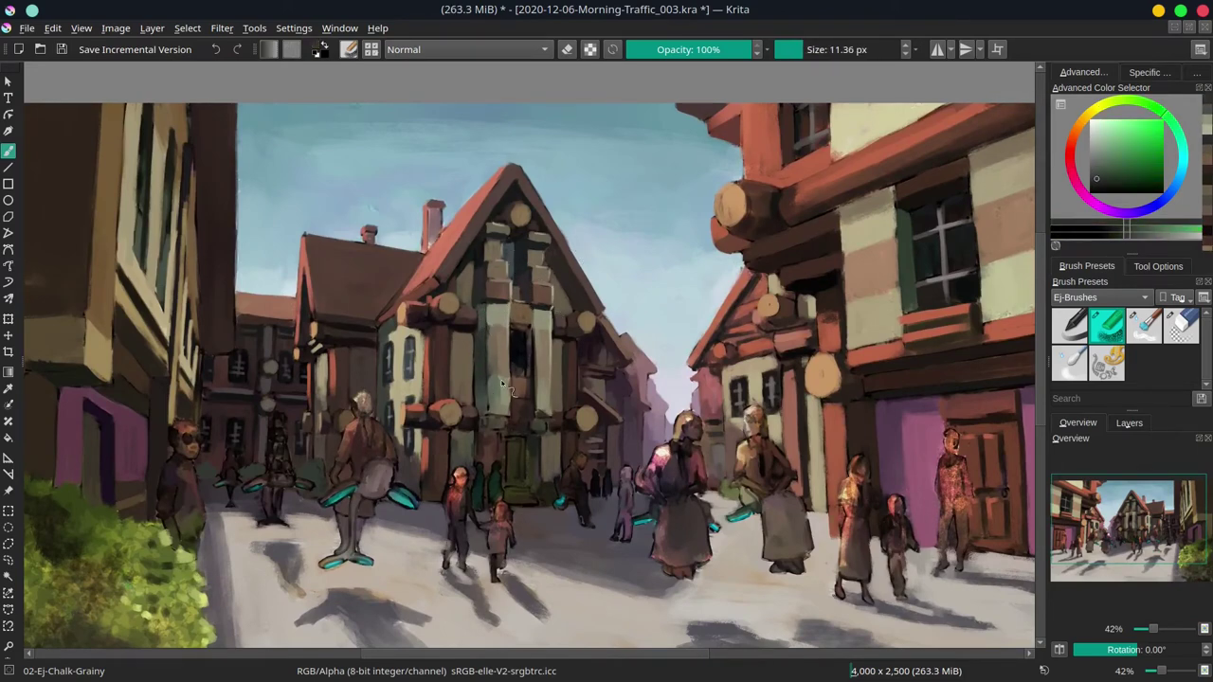
- Pick a dark red and paint short dark strokes on the house front near the doorway
ctrl+click(488, 341)
ctrl+click(492, 350)
ctrl+click(505, 325)
ctrl+click(525, 364)
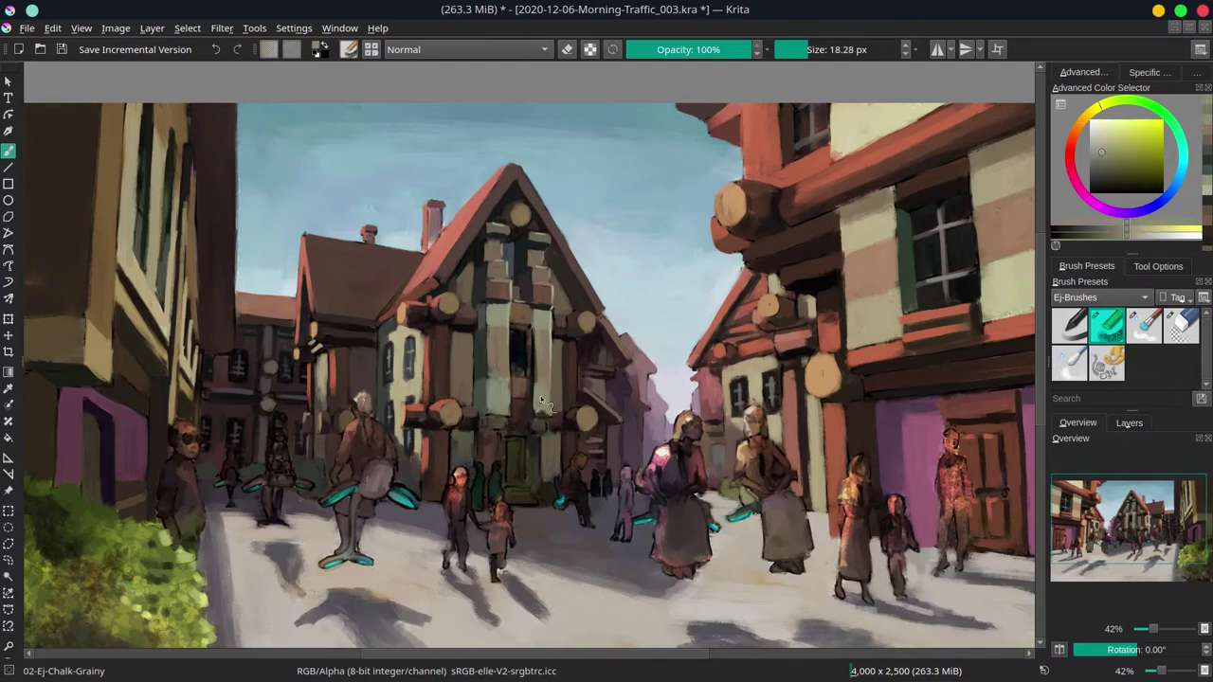
ctrl+click(540, 395)
drag(534, 379, 533, 410)
- Sample gable colours, enlarge the brush slightly, and dab dark red onto the house front
ctrl+click(545, 390)
ctrl+click(545, 388)
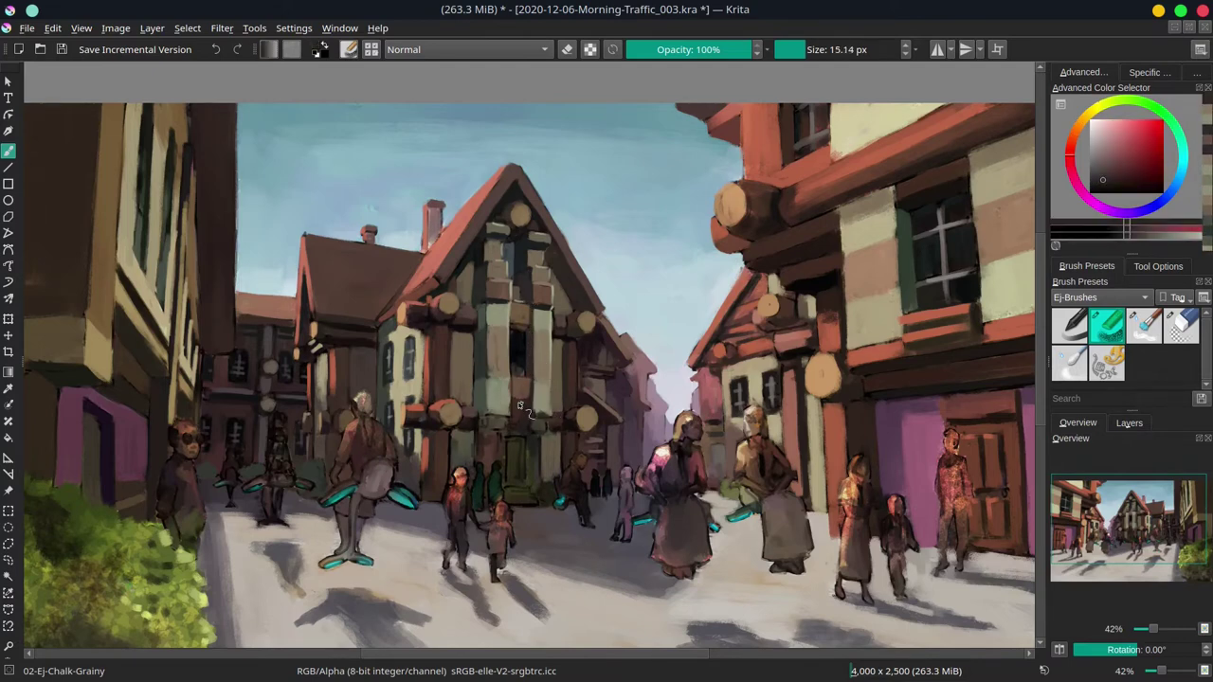
ctrl+click(502, 312)
ctrl+click(512, 270)
ctrl+click(516, 313)
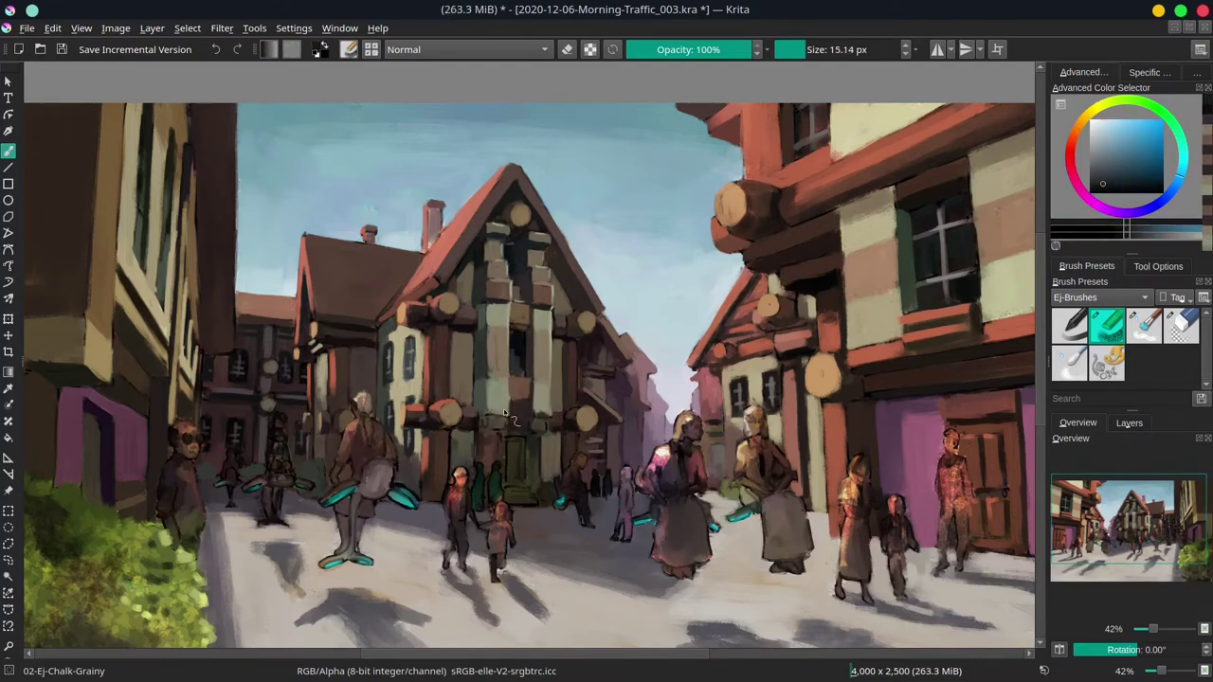
key(bracketright)
ctrl+click(526, 379)
ctrl+click(537, 423)
ctrl+click(559, 418)
- Paint dark blue-grey onto the house front with a larger brush, then pick a dark olive-yellow
ctrl+click(555, 417)
key(bracketright)
key(bracketright)
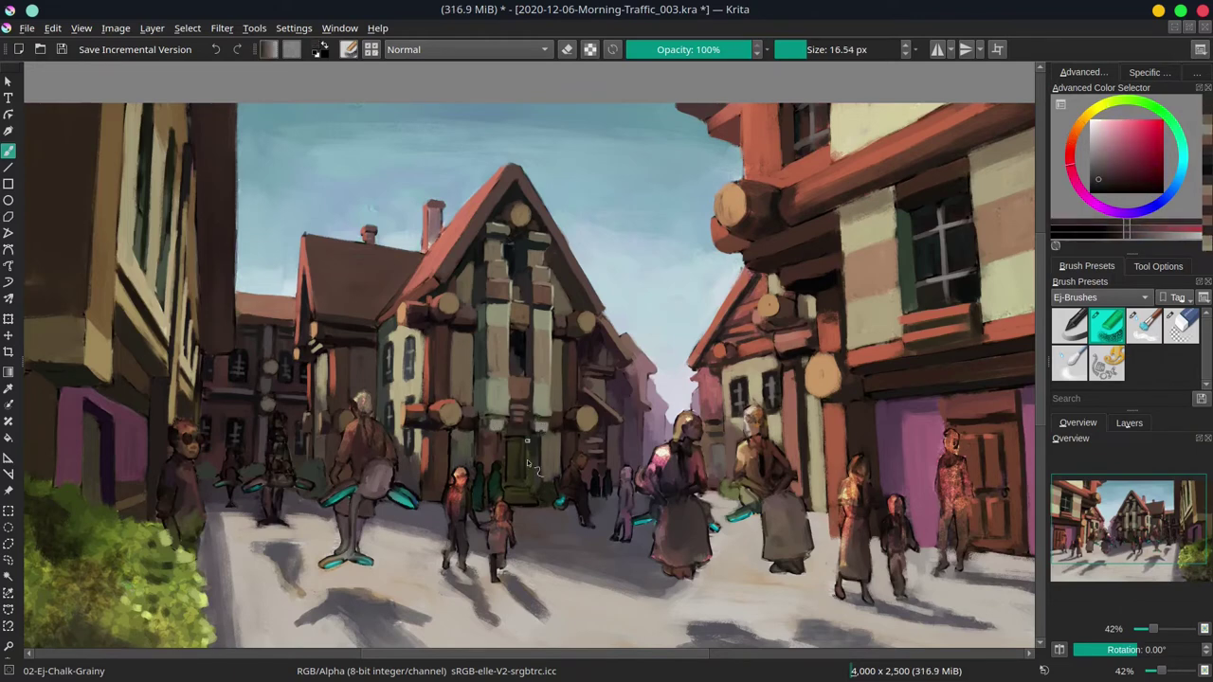
ctrl+click(526, 443)
ctrl+click(481, 460)
key(bracketleft)
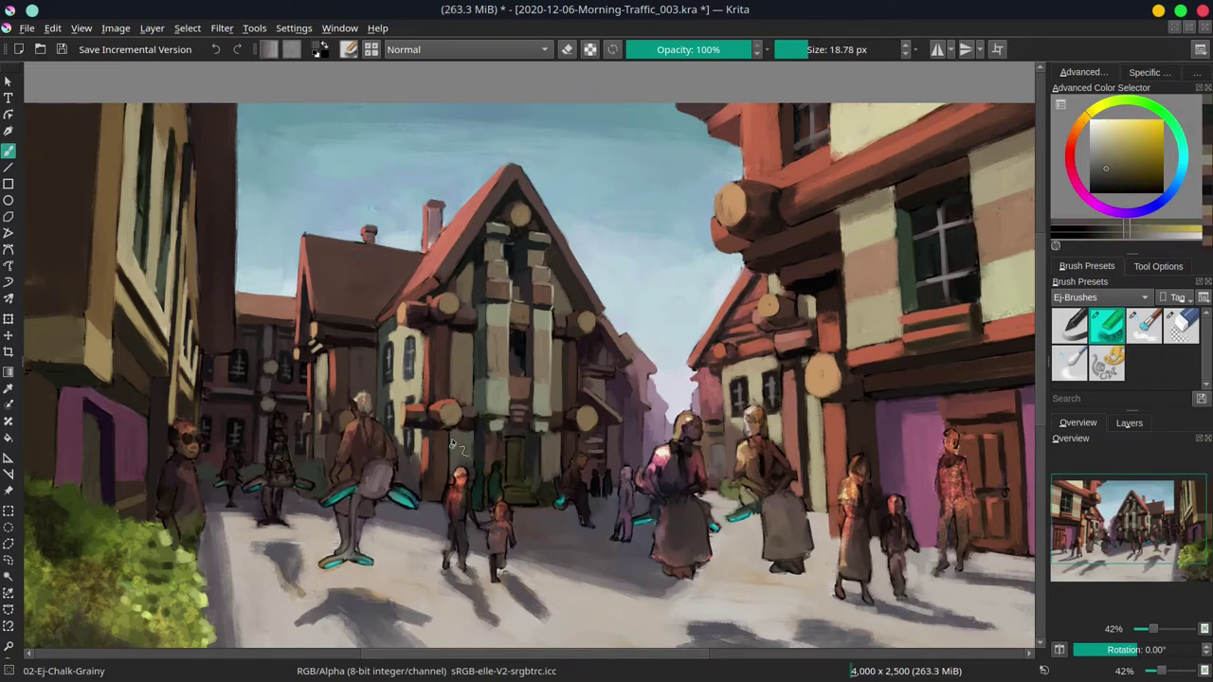
- Paint a dark red timber touch onto the central house with a smaller brush
ctrl+click(566, 375)
ctrl+click(504, 447)
key(bracketleft)
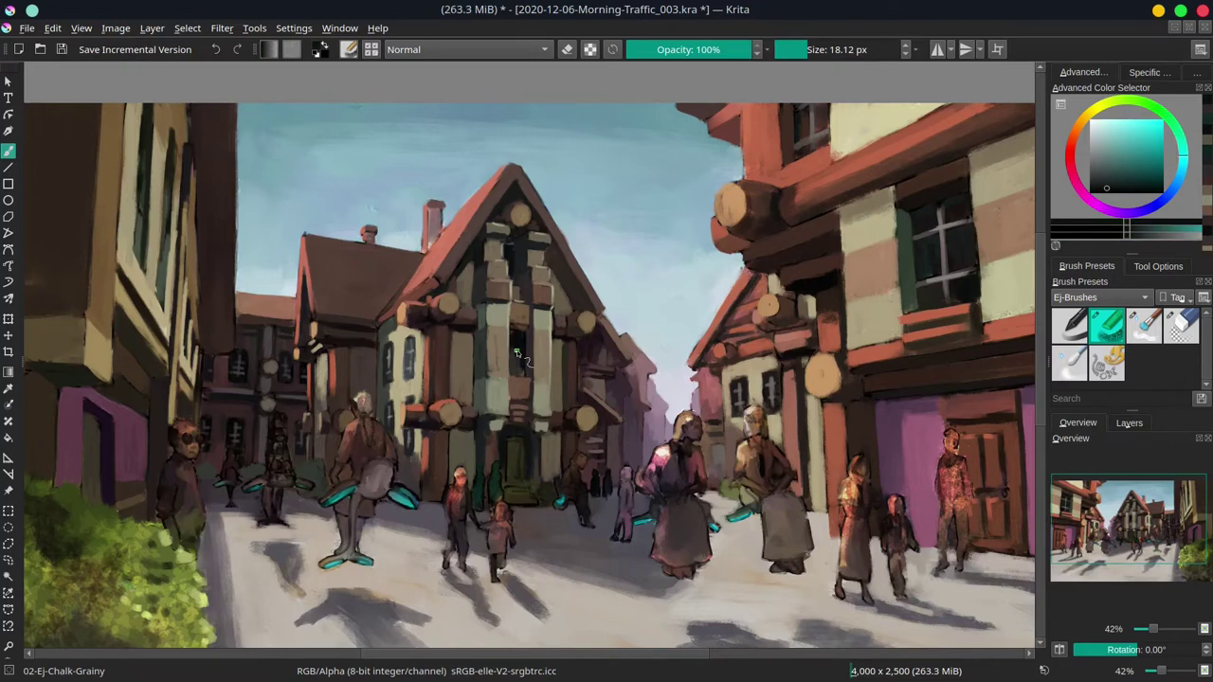
ctrl+click(540, 510)
- Pick a dark reddish brown and paint it around the doorway
ctrl+click(540, 504)
ctrl+click(536, 448)
ctrl+click(517, 501)
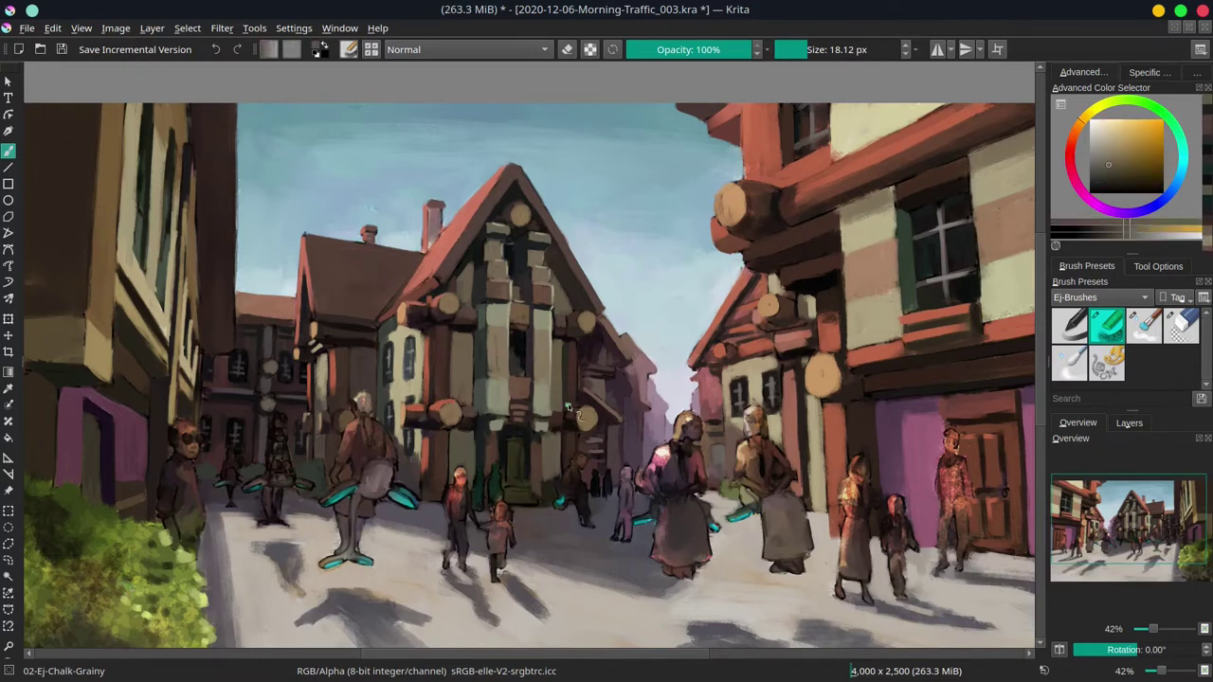
ctrl+click(517, 403)
ctrl+click(516, 402)
ctrl+click(606, 379)
ctrl+click(720, 360)
key(bracketright)
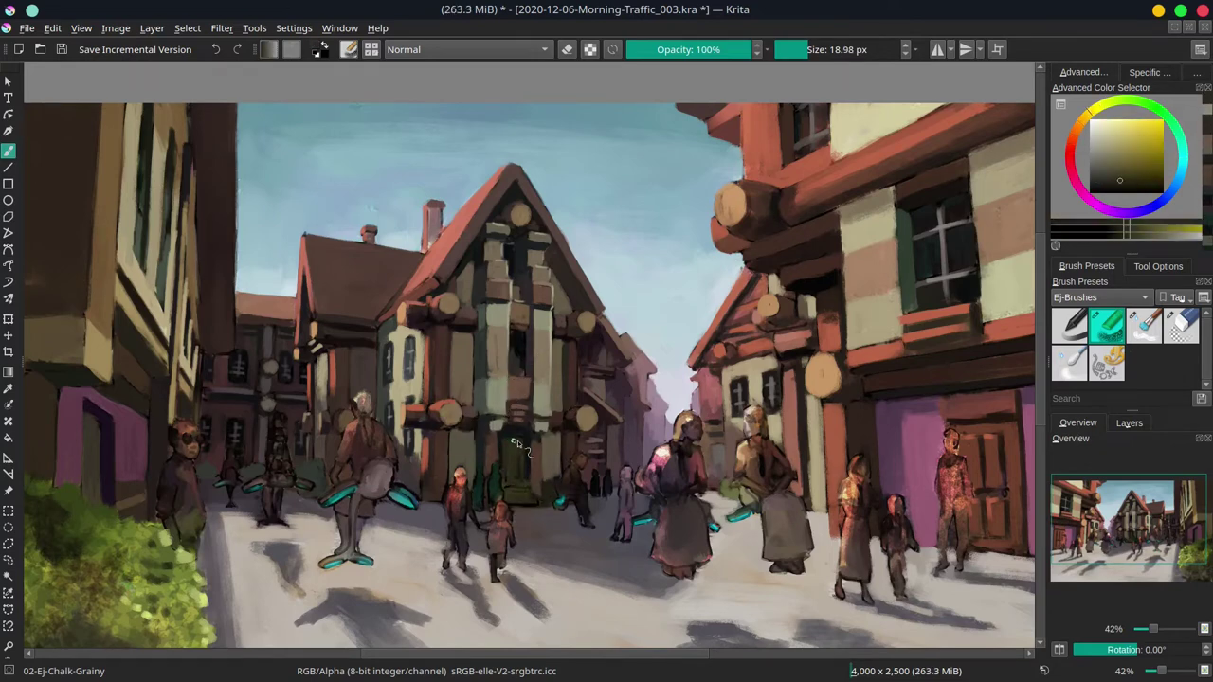
ctrl+click(774, 350)
- Paint grey-teal steps in front of the doorway, then save the painting
ctrl+click(519, 496)
ctrl+click(519, 461)
ctrl+click(508, 511)
key(bracketleft)
key(bracketleft)
key(bracketleft)
key(bracketleft)
key(bracketleft)
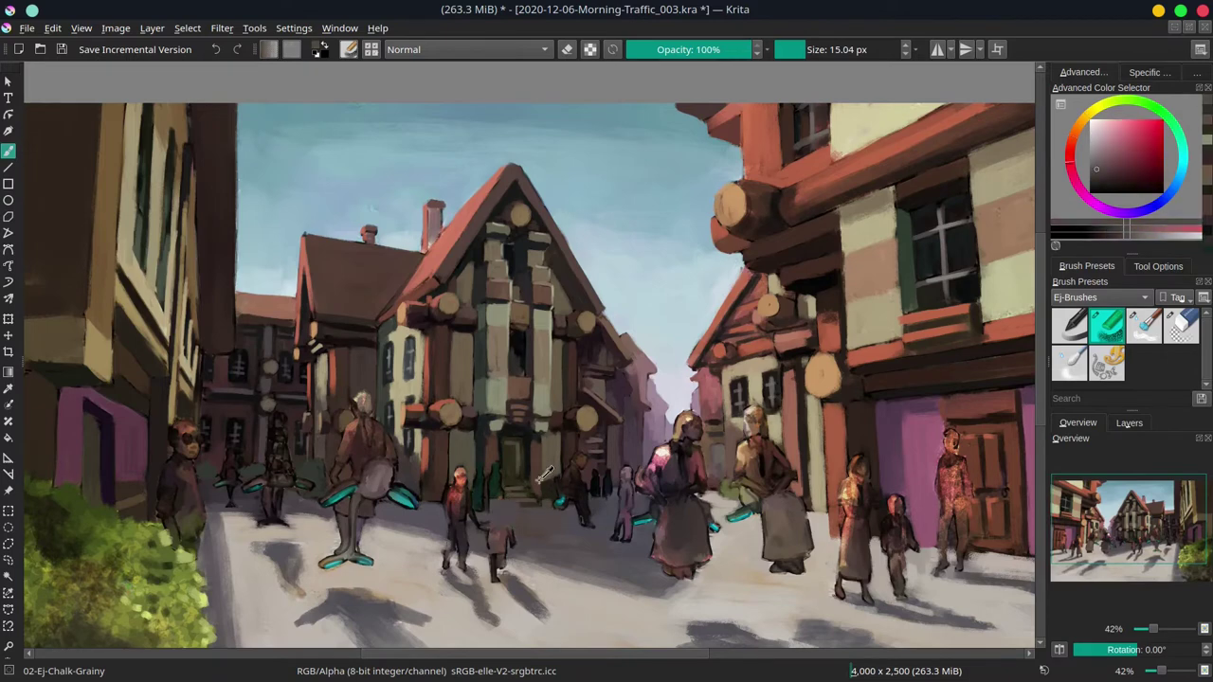
ctrl+click(519, 332)
ctrl+click(522, 345)
key(bracketleft)
key(bracketleft)
key(bracketleft)
key(bracketleft)
key(bracketleft)
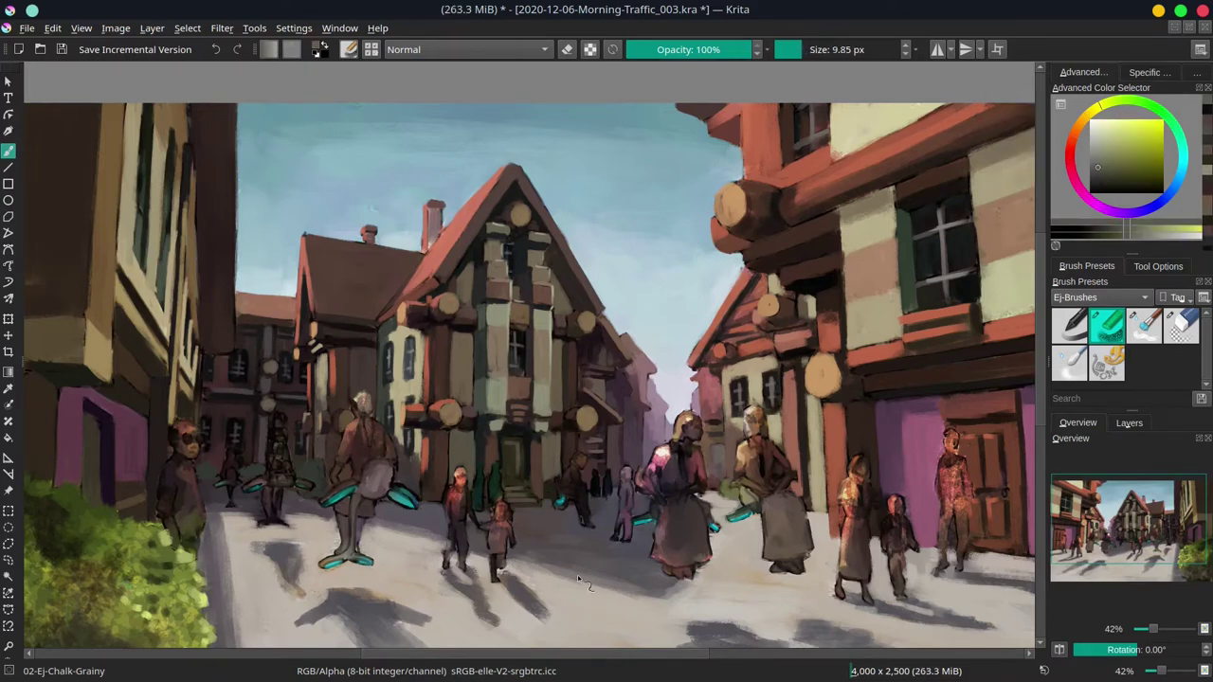
key(ctrl+s)
- Set Paint Layer 3, which holds the teal hoverboard strokes, to Color Dodge blending
click(1129, 422)
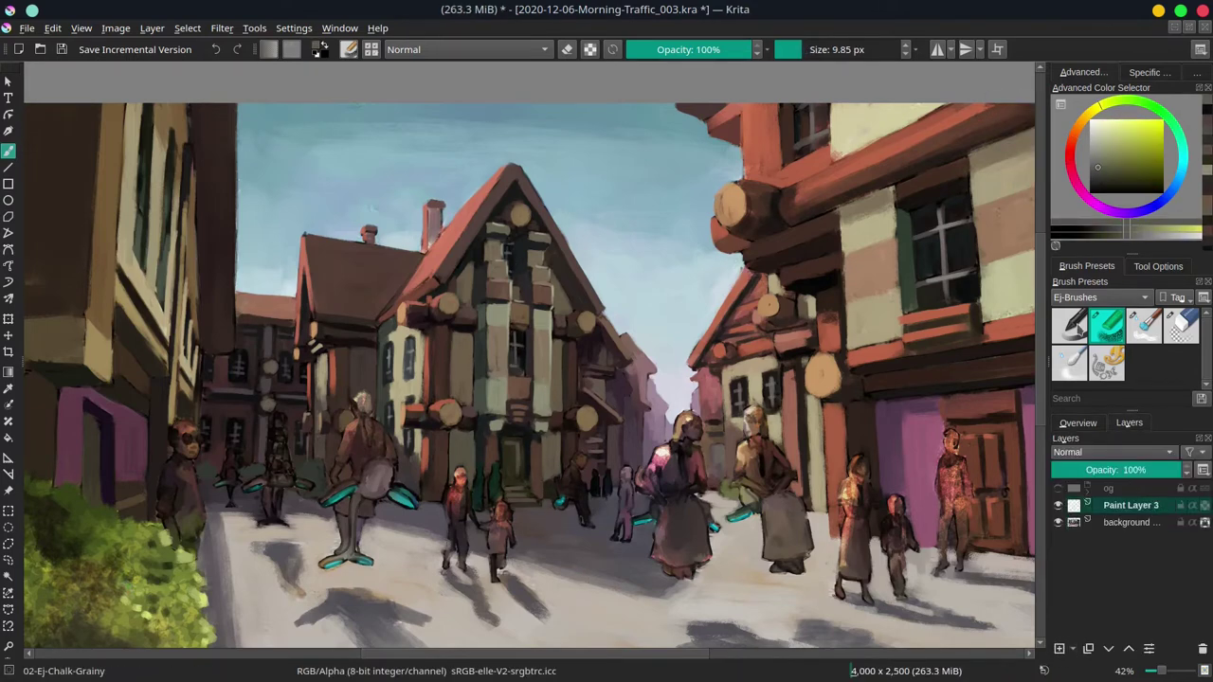
key(slash)
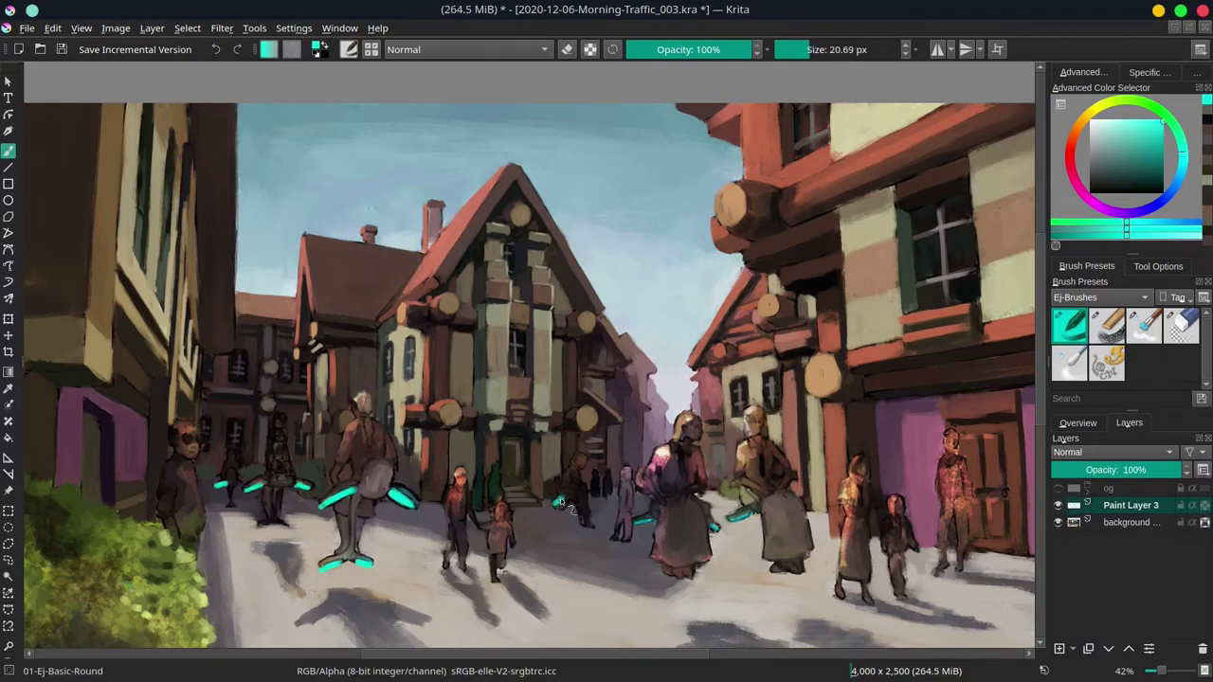
key(slash)
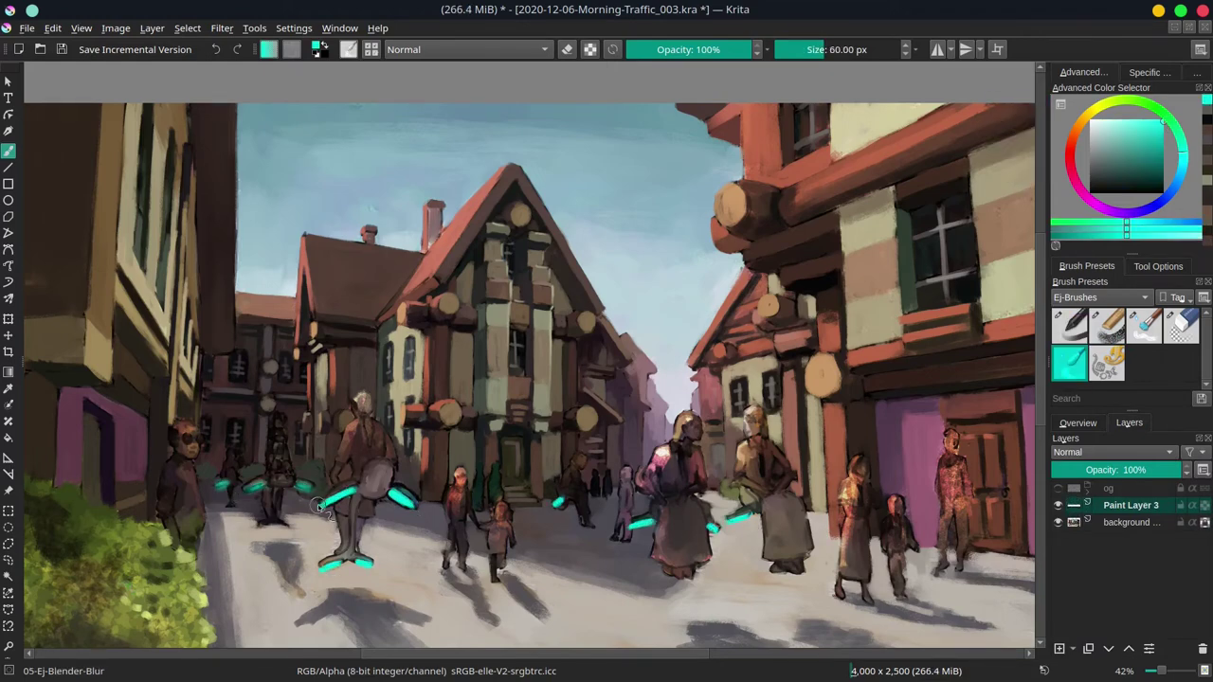
click(1089, 452)
click(1060, 509)
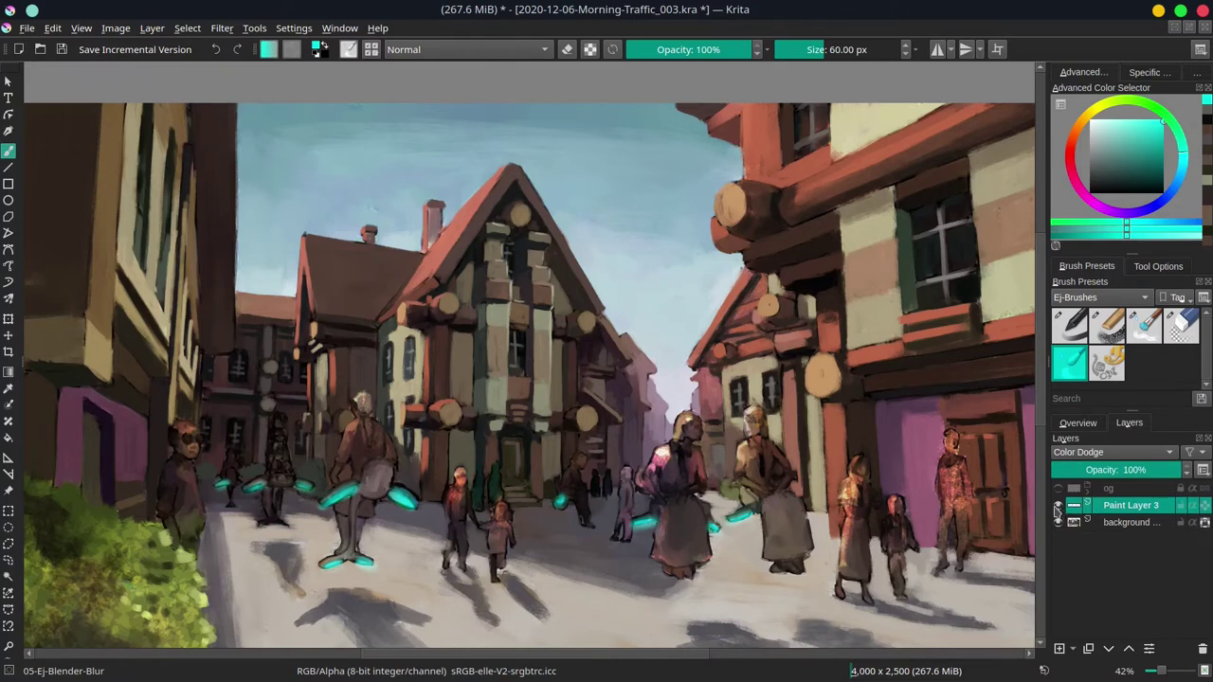
click(1078, 422)
key(slash)
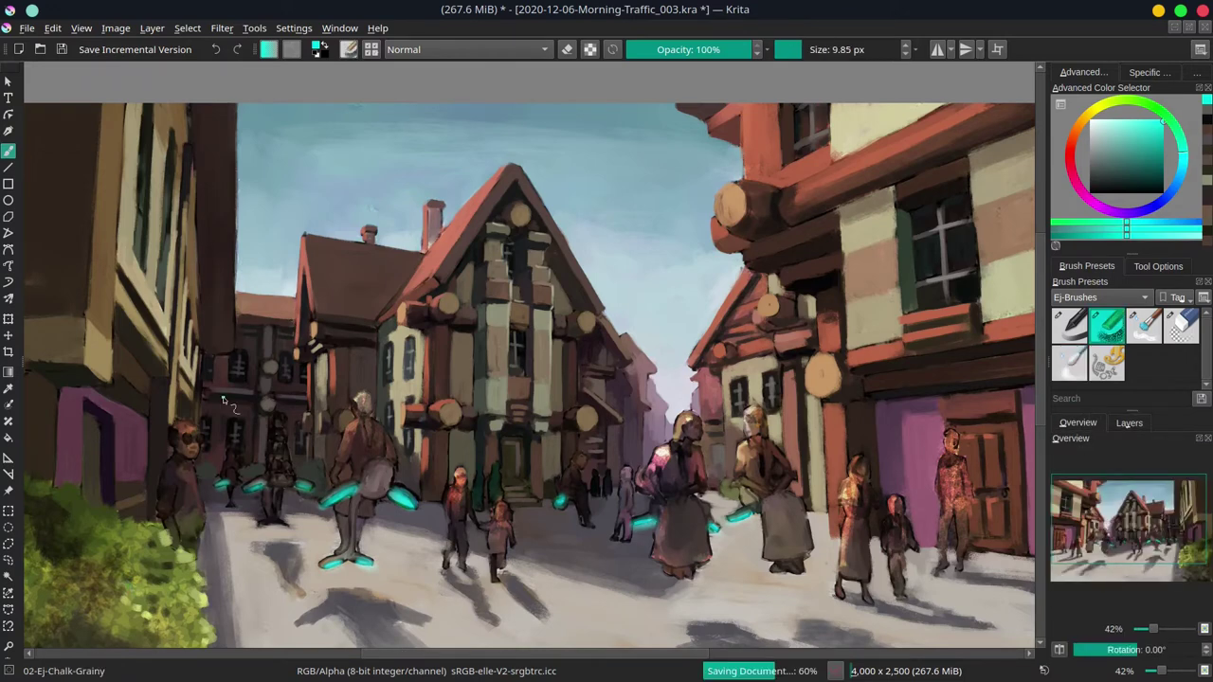
- Zoom in on the bald man by the hedge and sample dark brown and orange skin tones
scroll(242, 393, up, 2)
ctrl+click(242, 393)
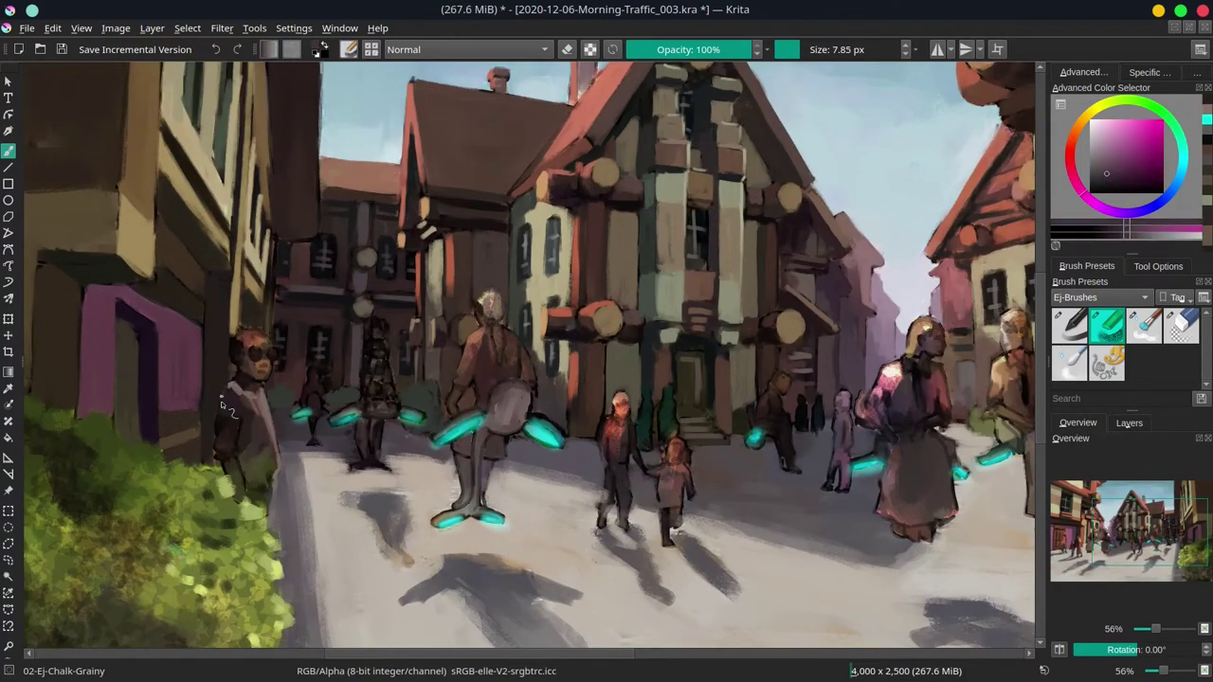
ctrl+click(256, 356)
key(bracketright)
key(bracketright)
key(bracketleft)
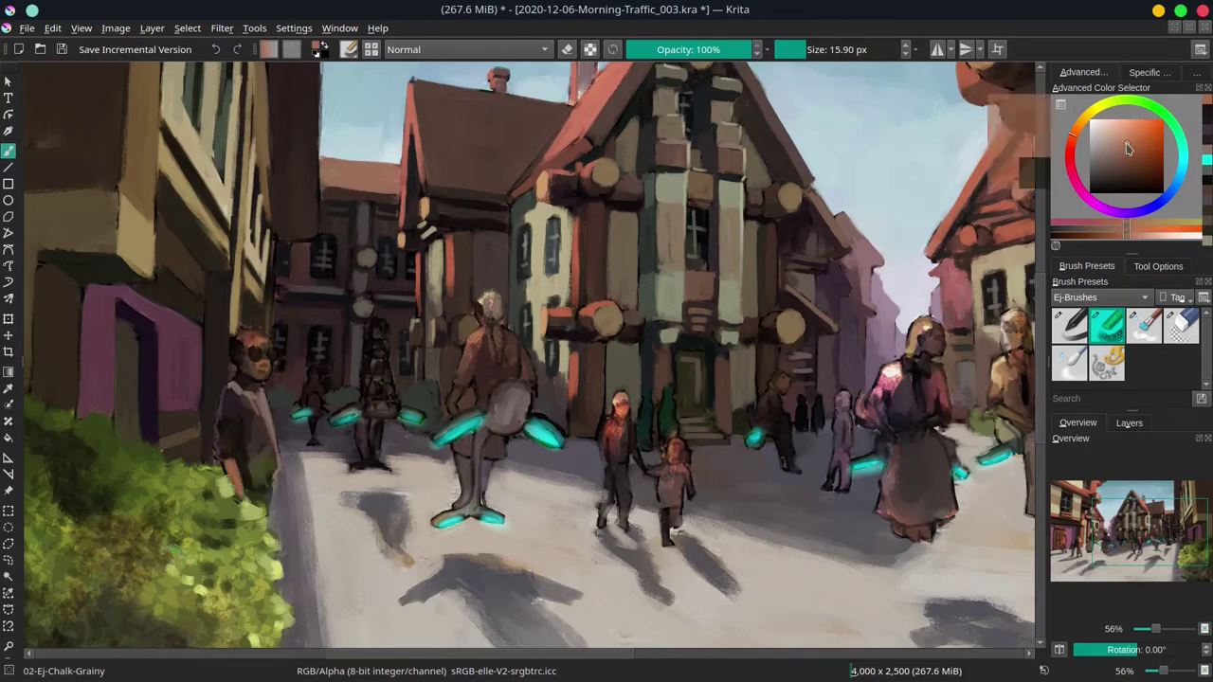
drag(256, 356, 317, 304)
- Paint reddish skin tone on the man's face and dark olive-brown around his head
ctrl+click(299, 356)
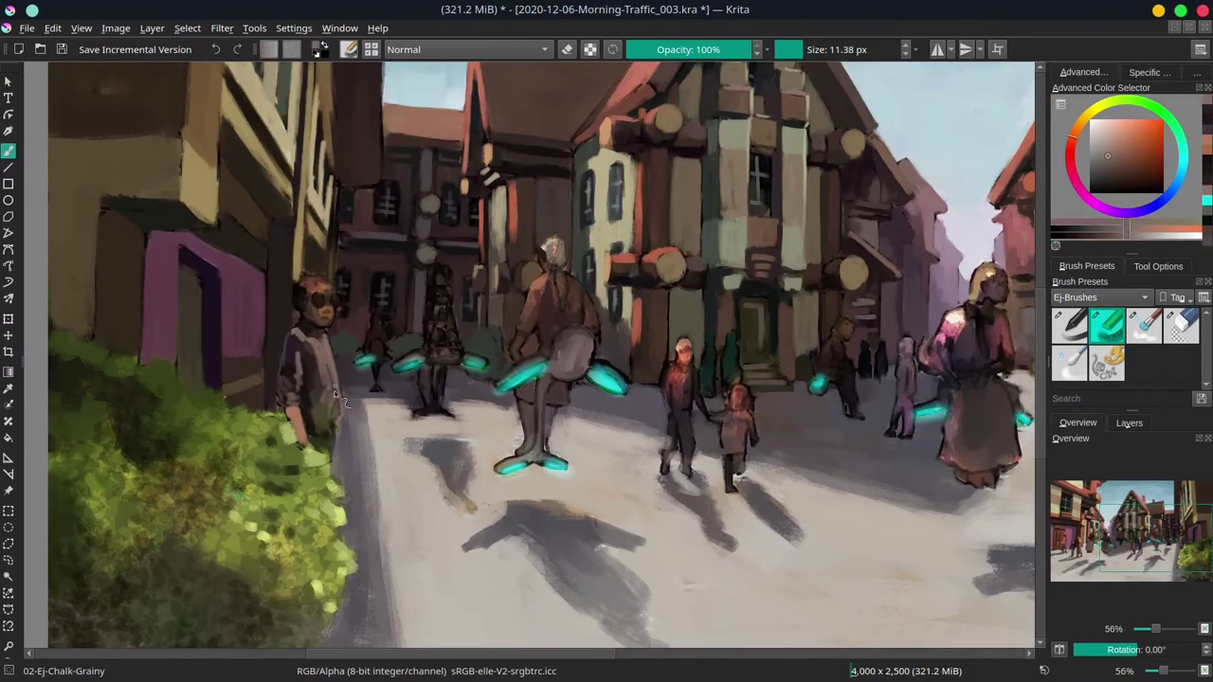
scroll(336, 396, up, 1)
key(bracketleft)
key(bracketleft)
ctrl+click(319, 272)
ctrl+click(303, 300)
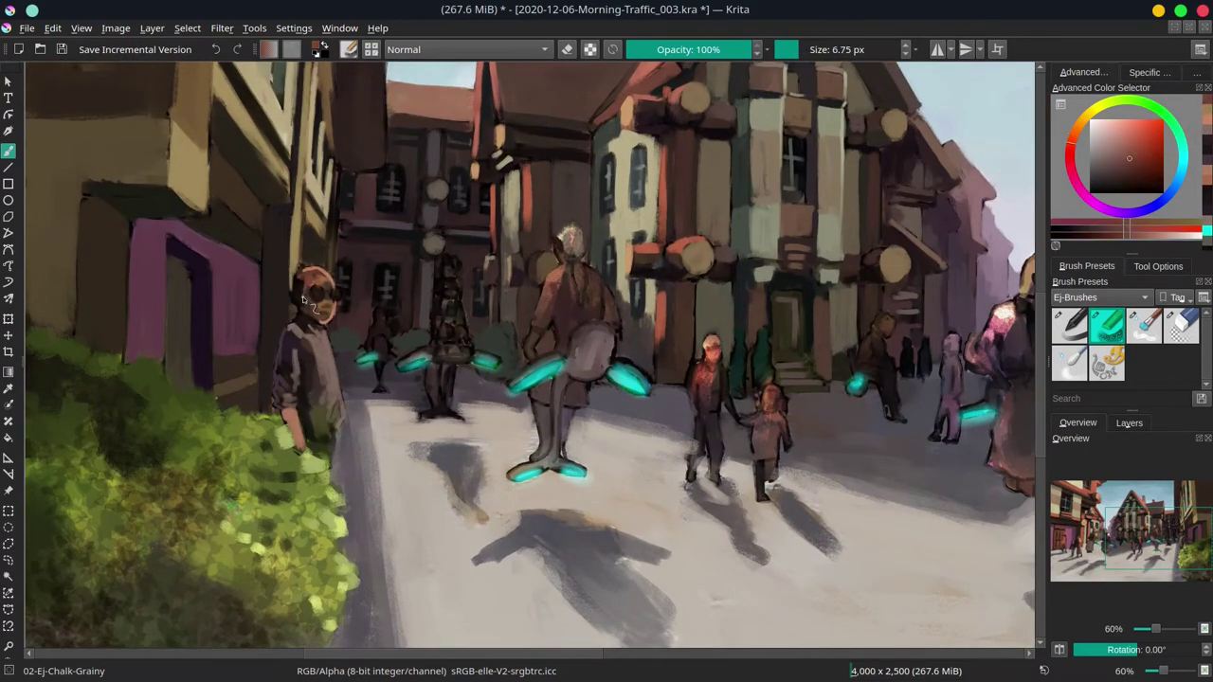
ctrl+click(306, 305)
key(bracketleft)
ctrl+click(318, 317)
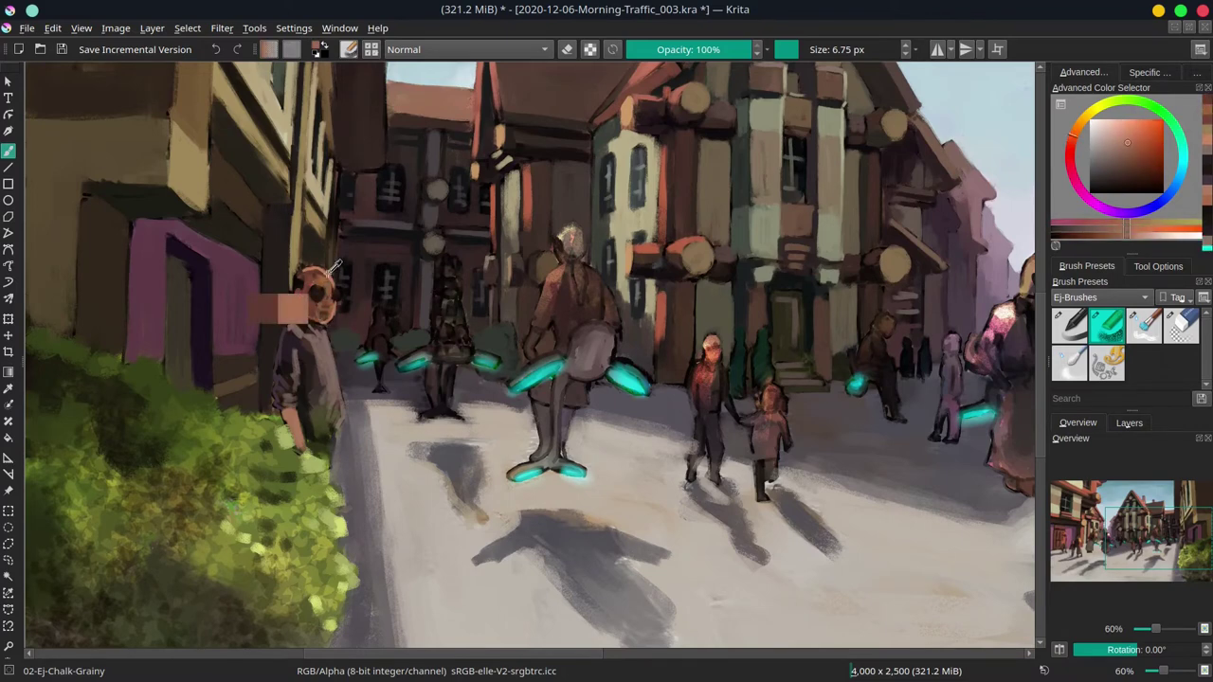
ctrl+click(331, 305)
key(bracketright)
key(bracketright)
key(bracketright)
ctrl+click(315, 216)
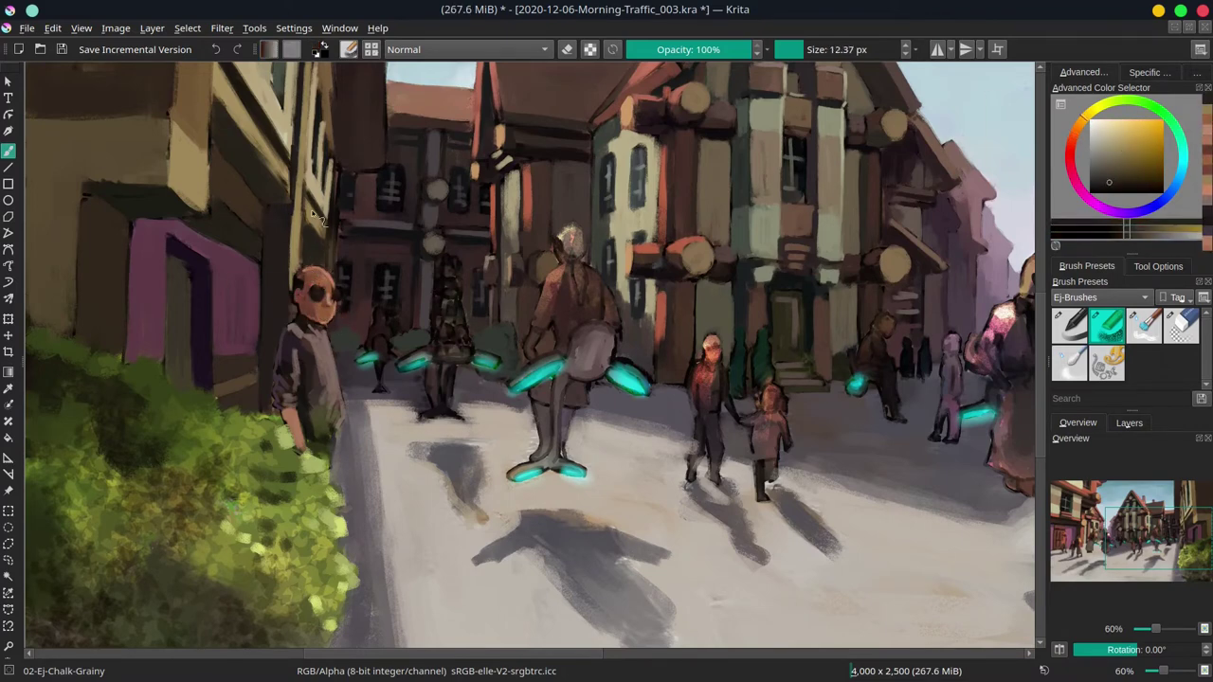
- Paint dark round glasses on the bald man's face with a smaller brush
ctrl+click(301, 403)
ctrl+click(311, 296)
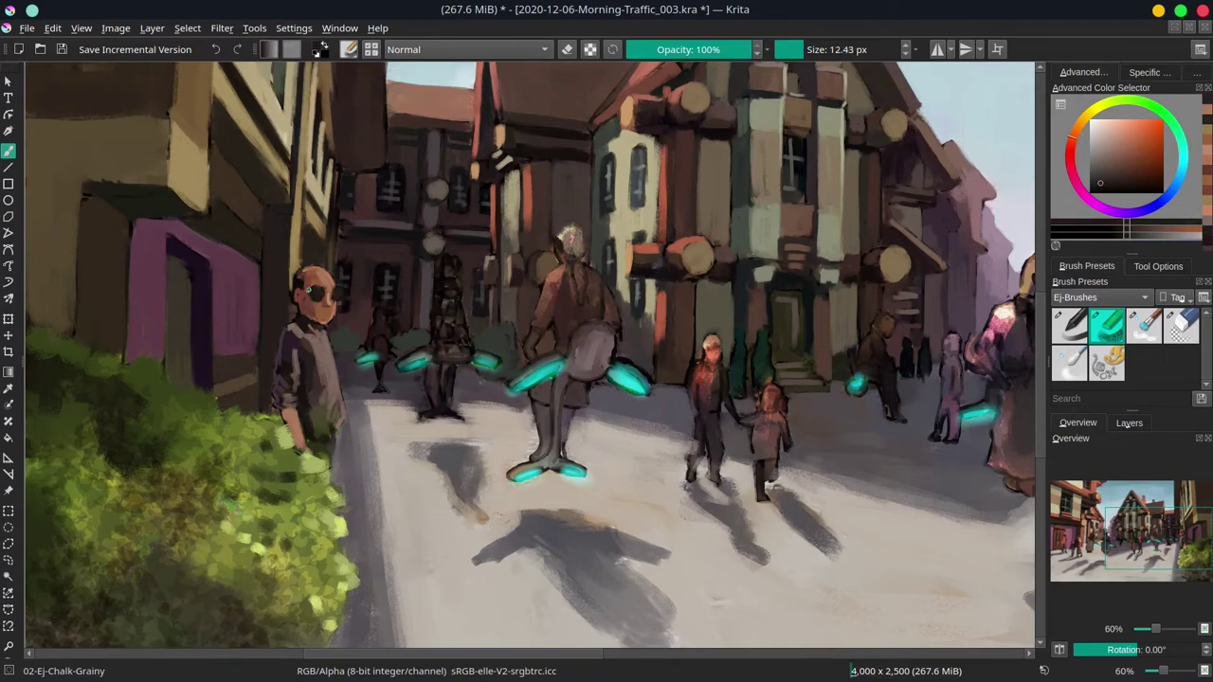
ctrl+click(327, 277)
key(bracketleft)
key(bracketleft)
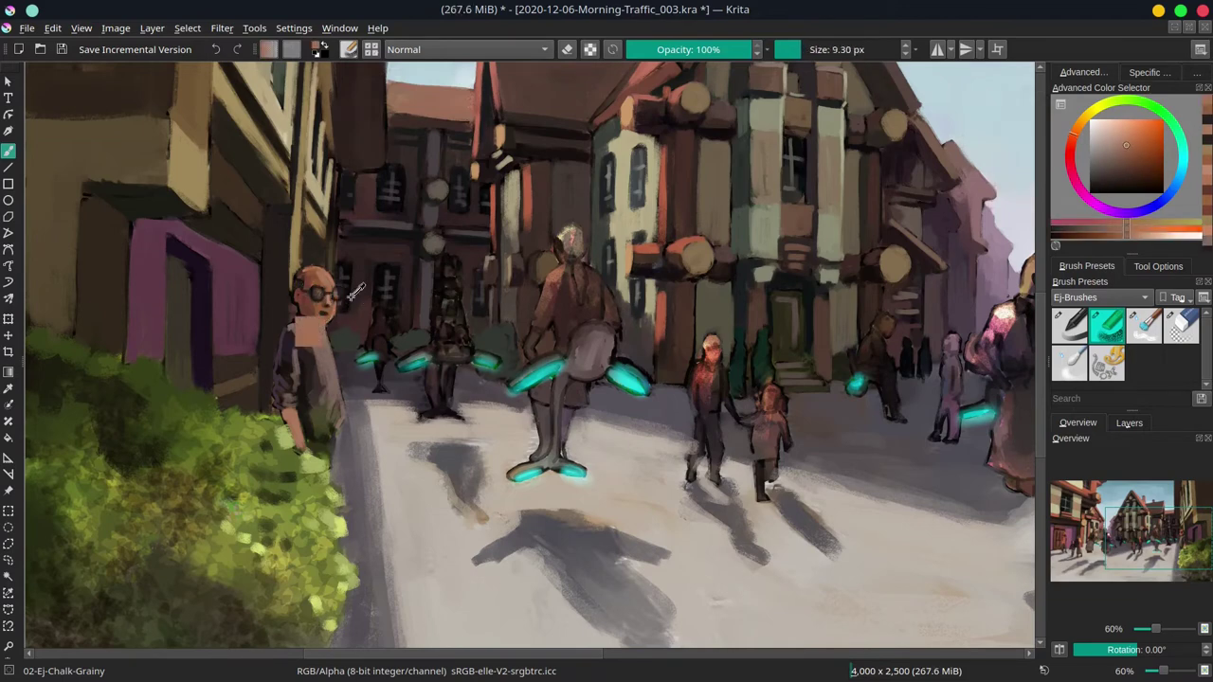
ctrl+click(319, 298)
ctrl+click(342, 297)
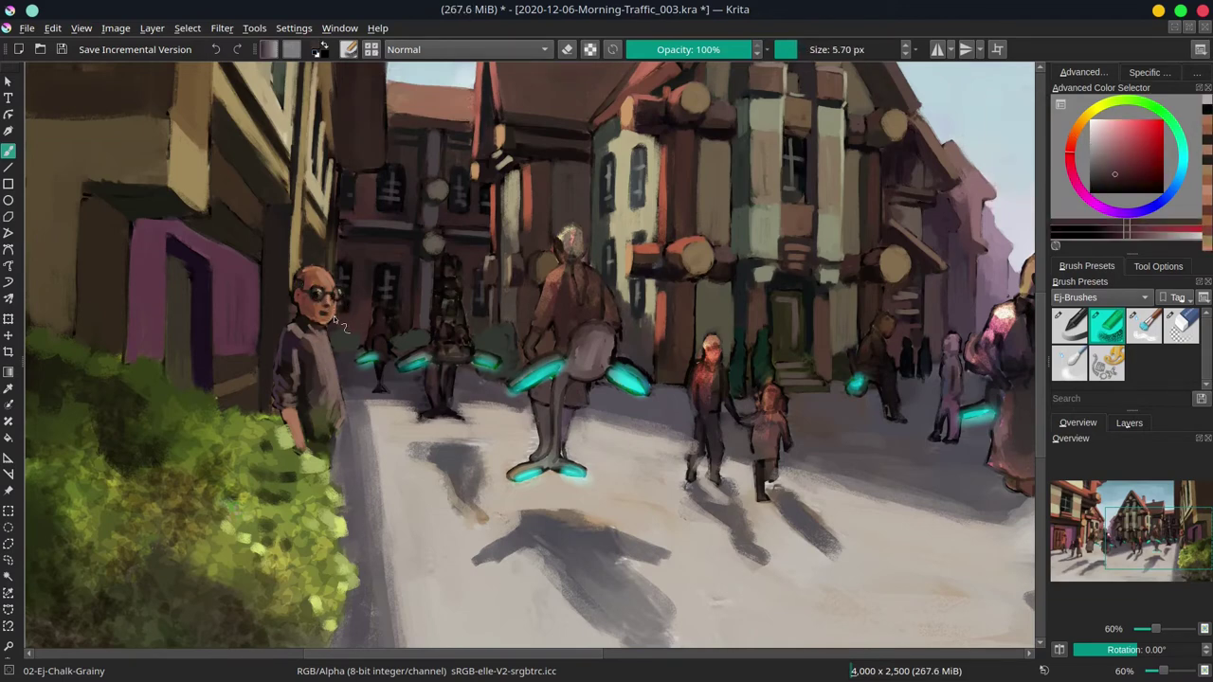
key(bracketleft)
- Shade the figure beside the church doorway in dark muted pink and sample its dark teals
ctrl+click(705, 306)
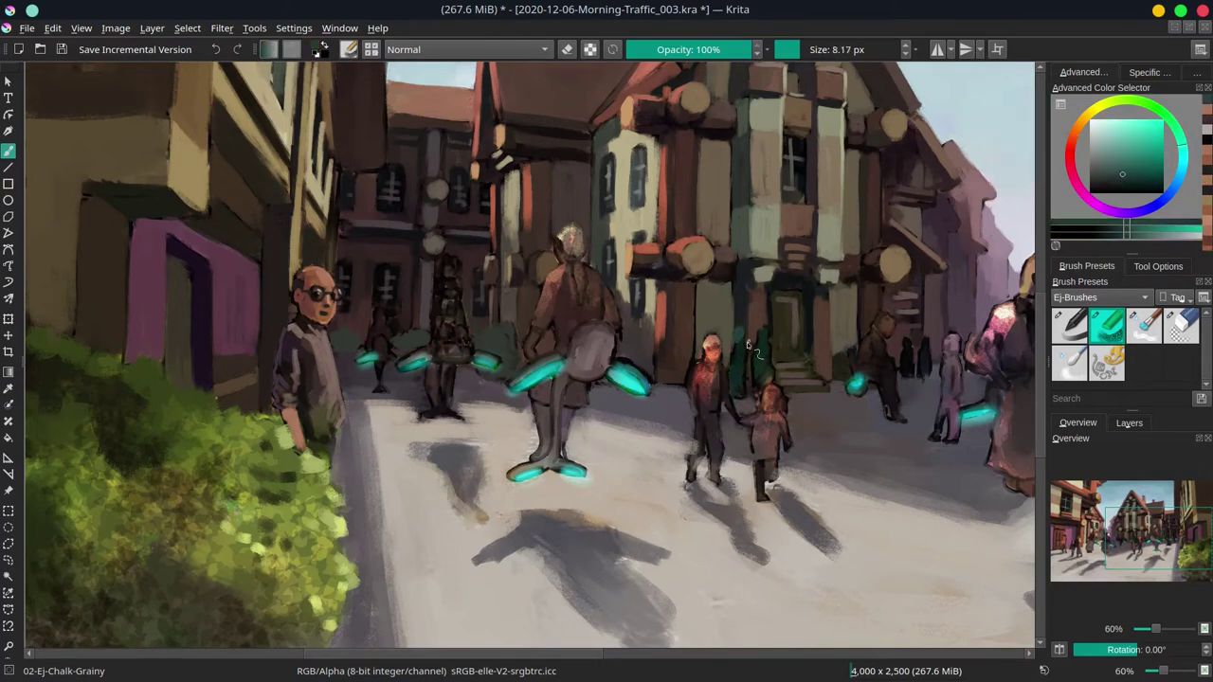
key(bracketright)
key(bracketright)
key(bracketright)
ctrl+click(738, 398)
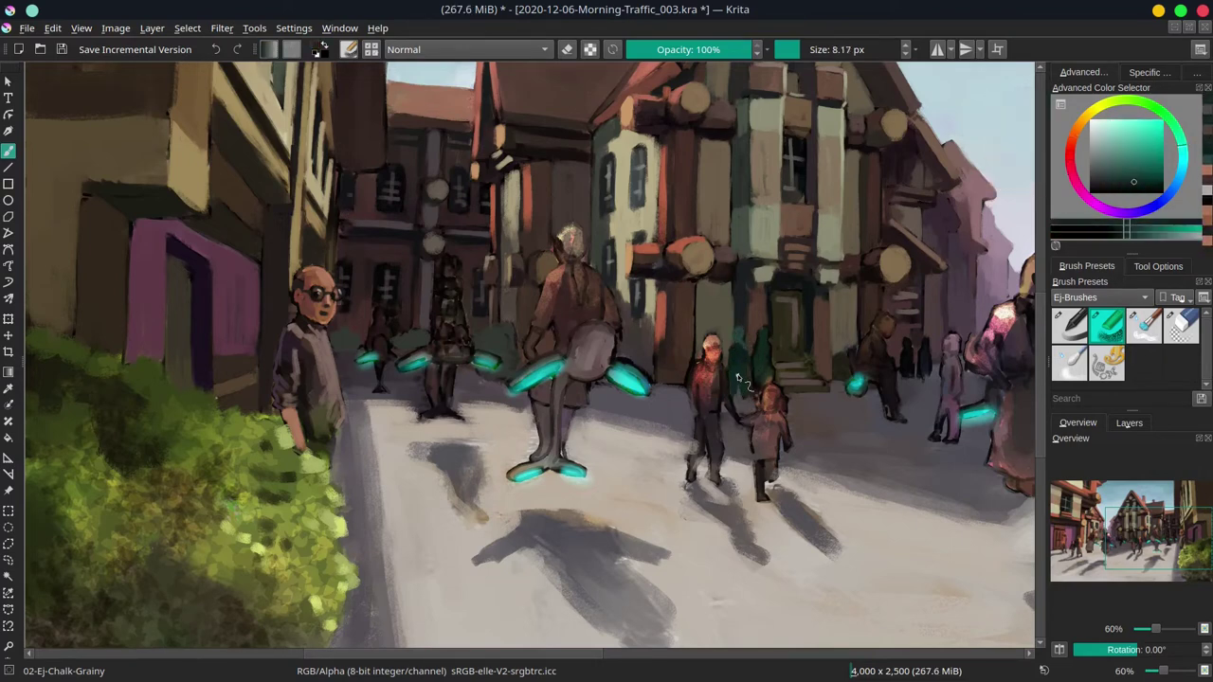
ctrl+click(736, 351)
ctrl+click(757, 351)
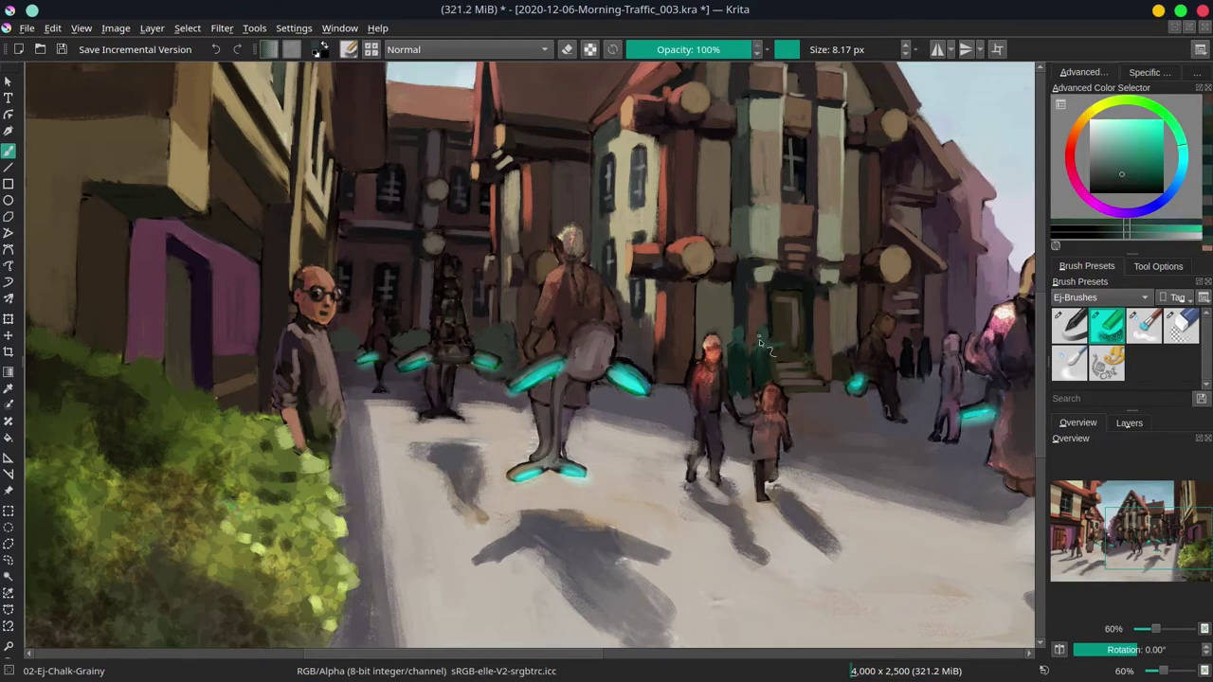
- Save the painting and add a small teal stroke on a background figure
ctrl+click(772, 342)
key(ctrl+s)
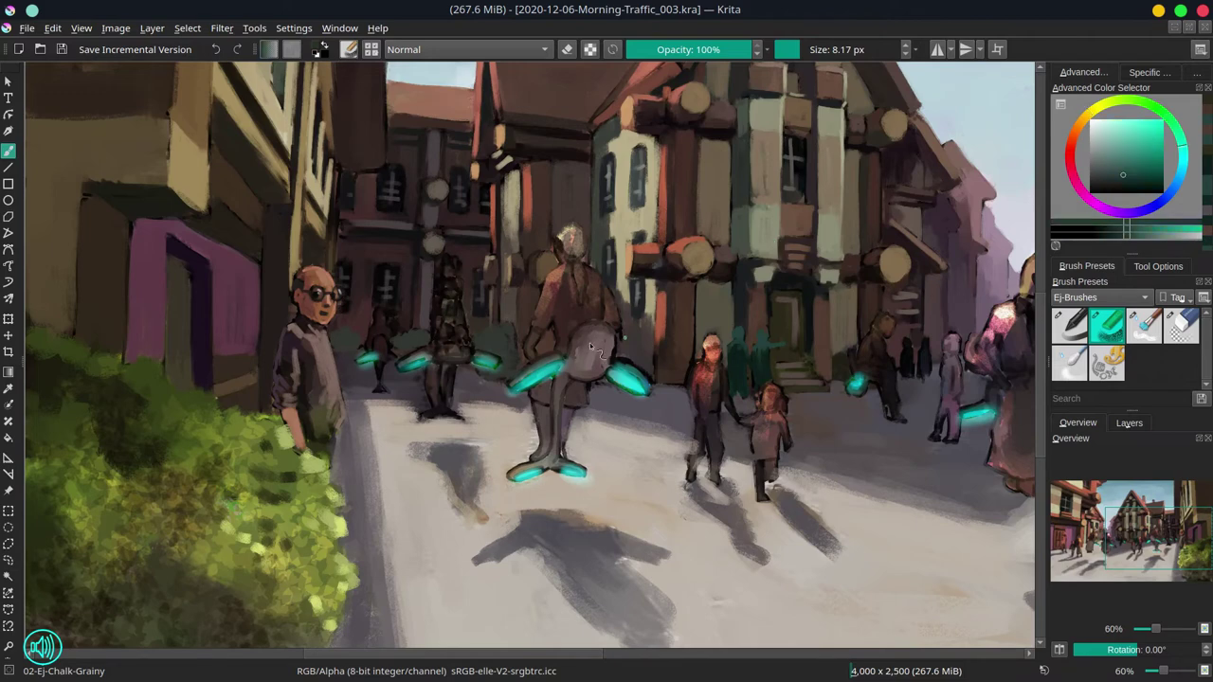
drag(378, 317, 382, 326)
ctrl+click(381, 312)
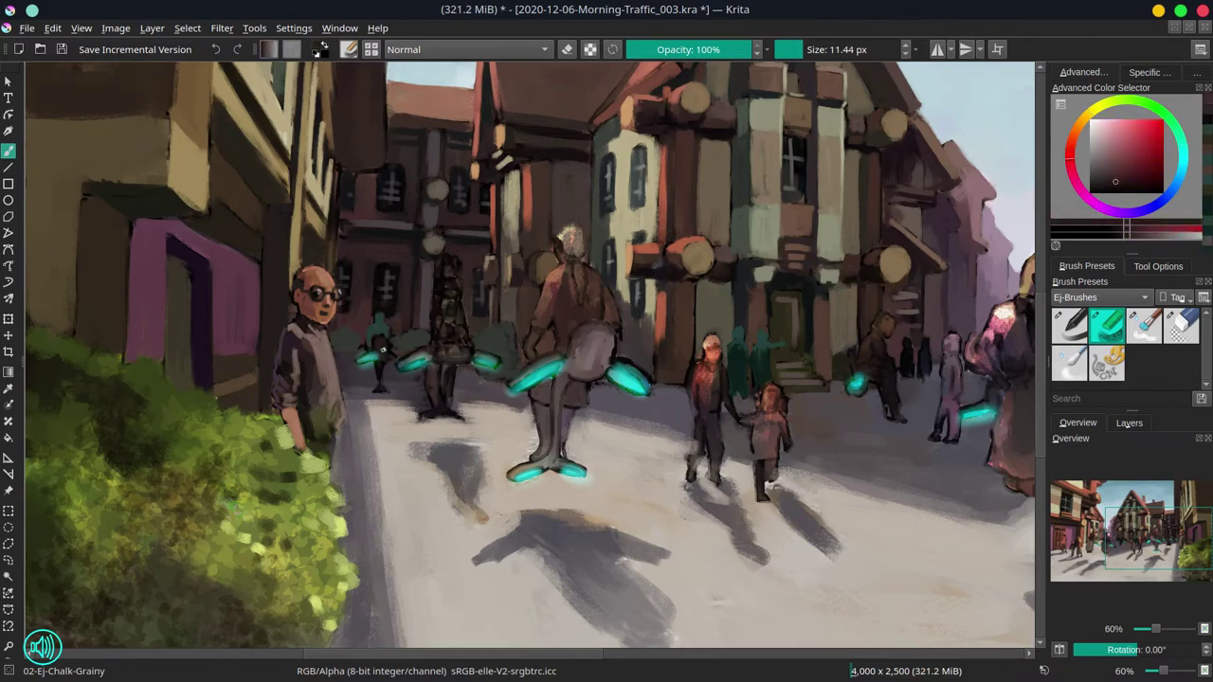
key([)
key(])
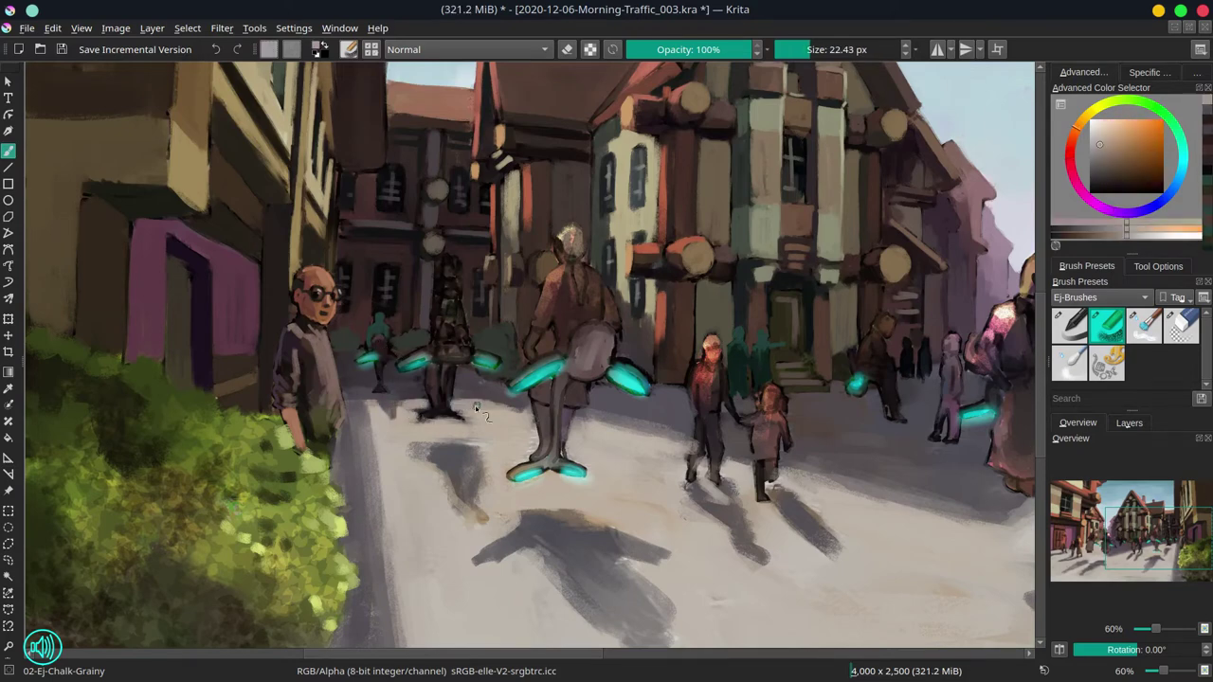
ctrl+click(376, 347)
key([)
- Paint small dark red-brown details on the patterned figure left of centre
ctrl+click(452, 292)
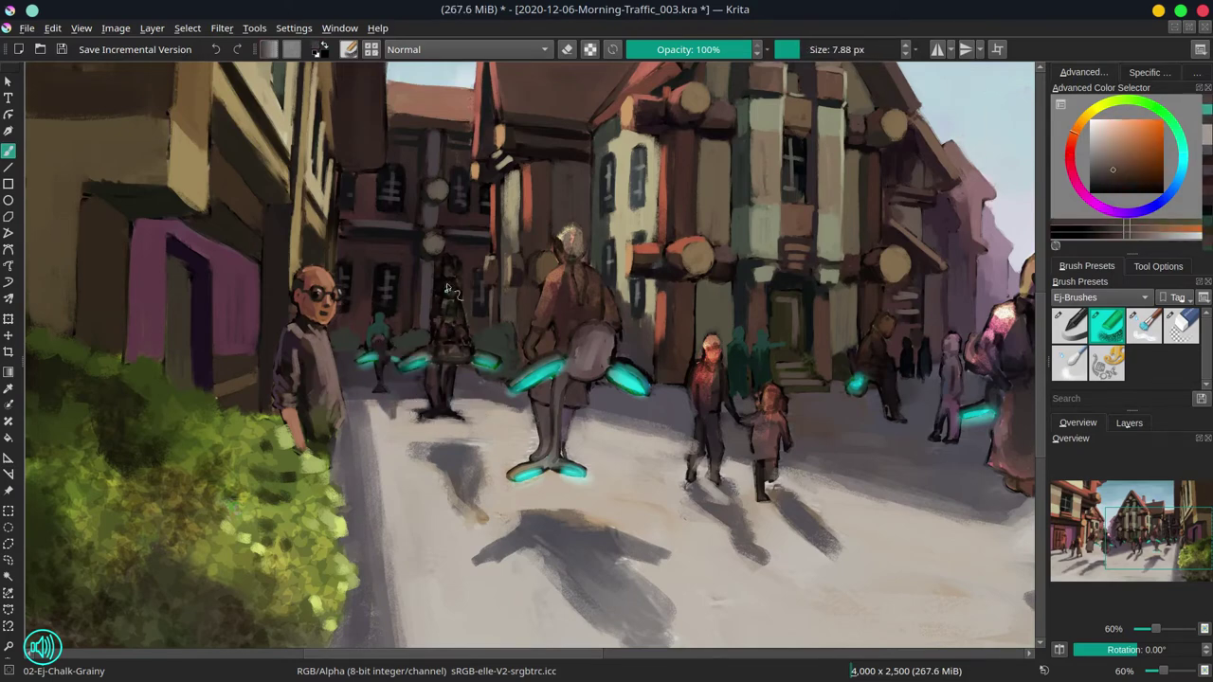
key(bracketleft)
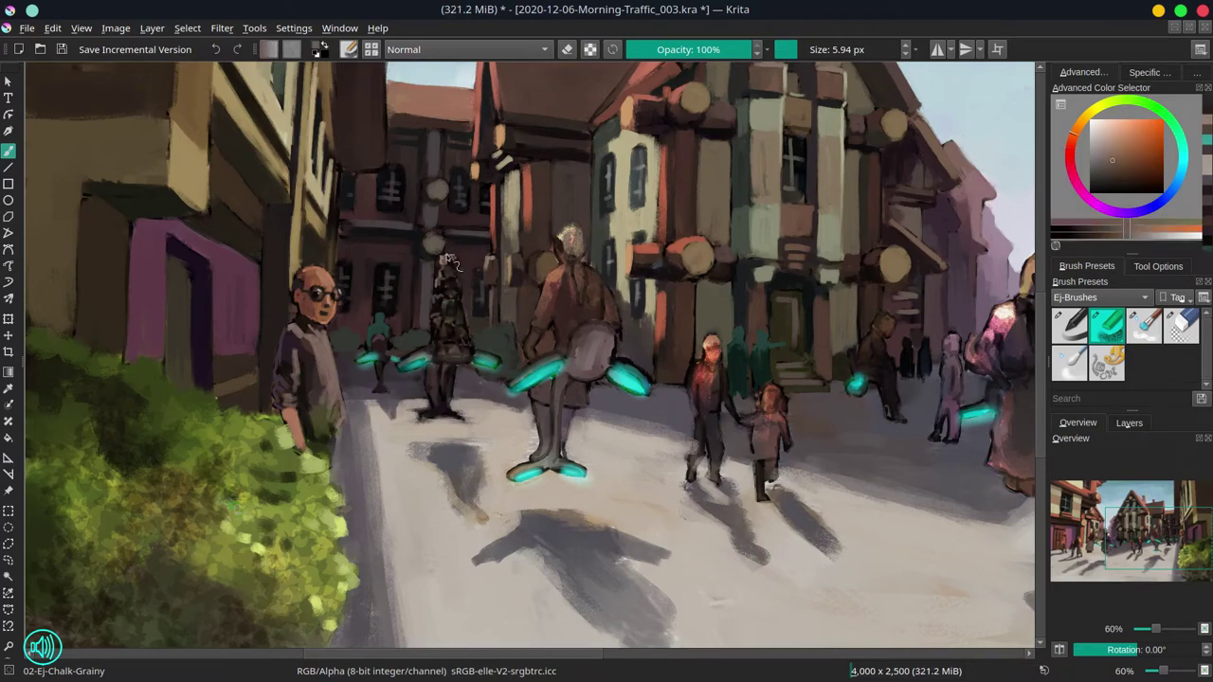
ctrl+click(452, 309)
key(bracketleft)
ctrl+click(453, 308)
ctrl+click(451, 304)
drag(447, 296, 454, 318)
ctrl+click(453, 313)
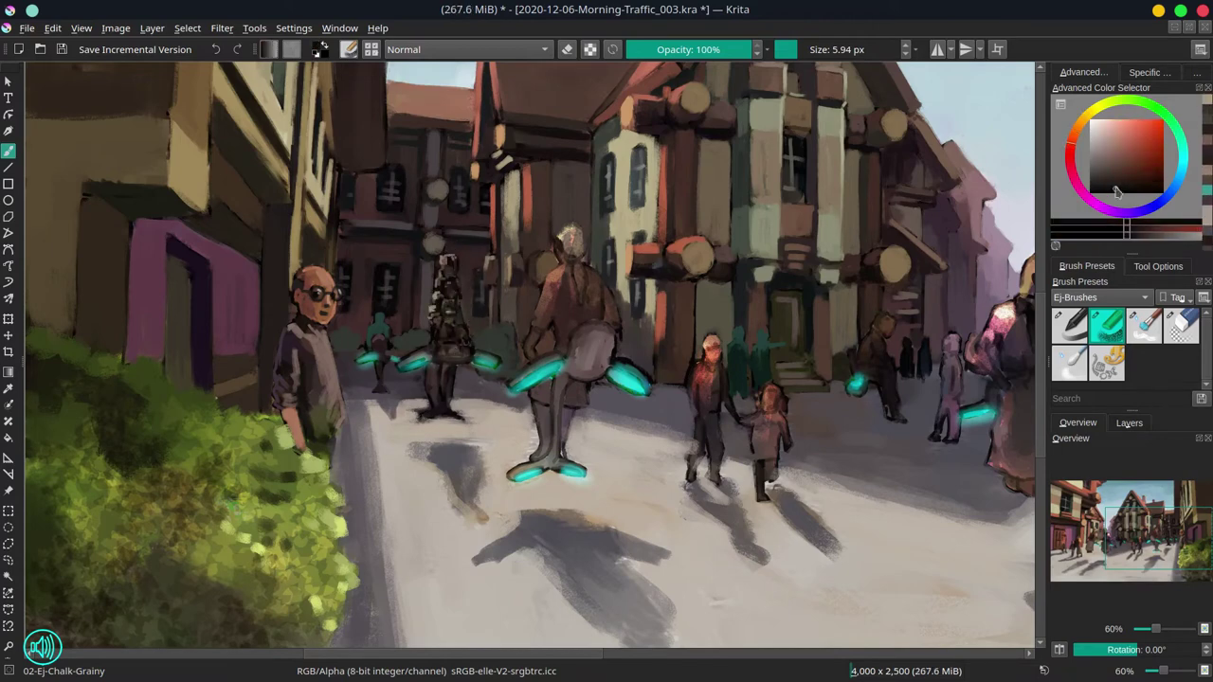
drag(424, 387, 464, 346)
key(bracketright)
- Pick pale pinkish grey and dark magenta-grey tones with the brush at about 13 px
ctrl+click(454, 354)
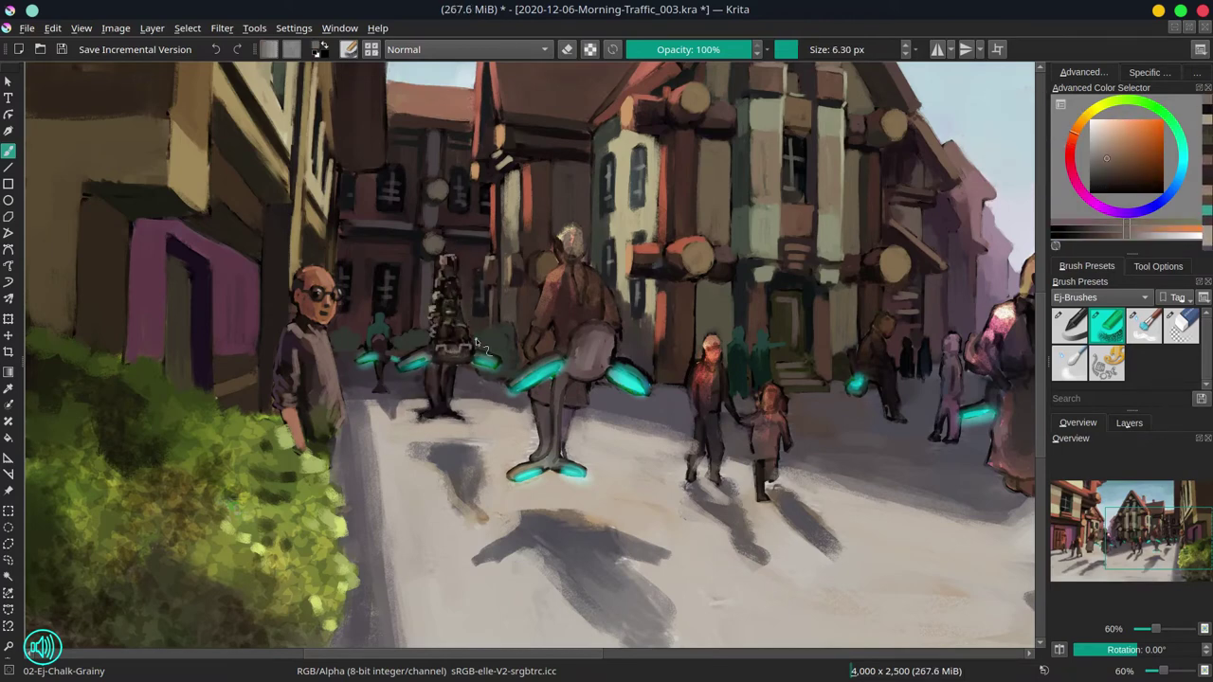
ctrl+click(425, 354)
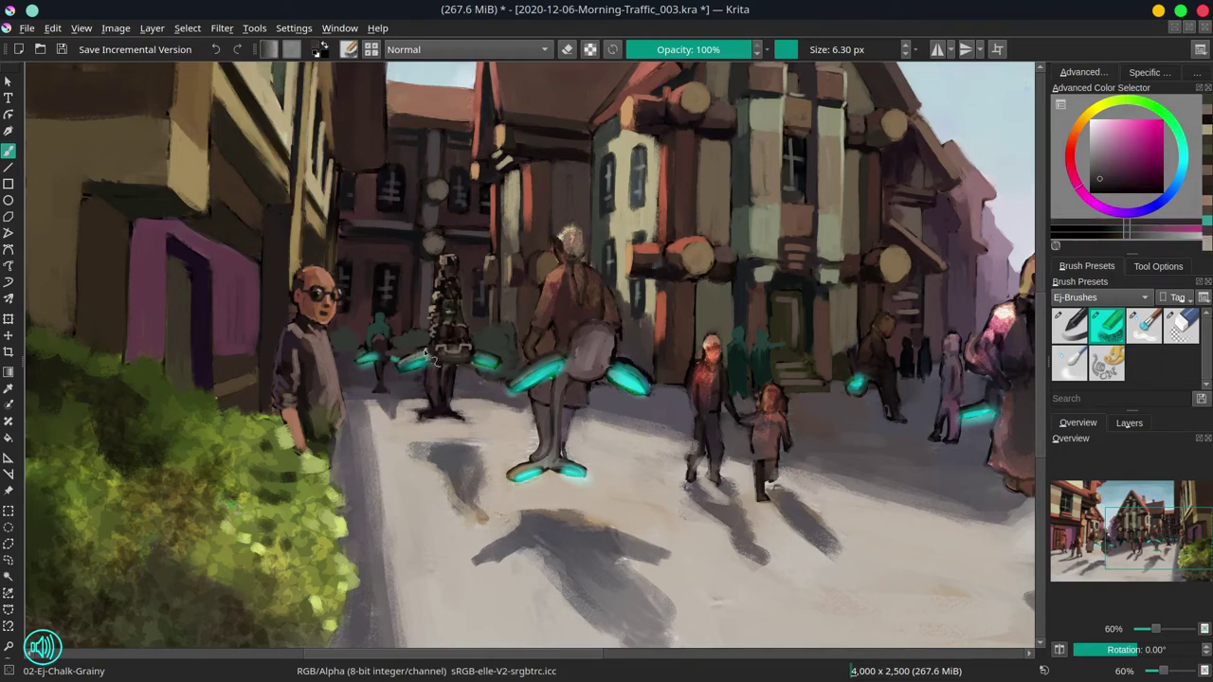
ctrl+click(346, 180)
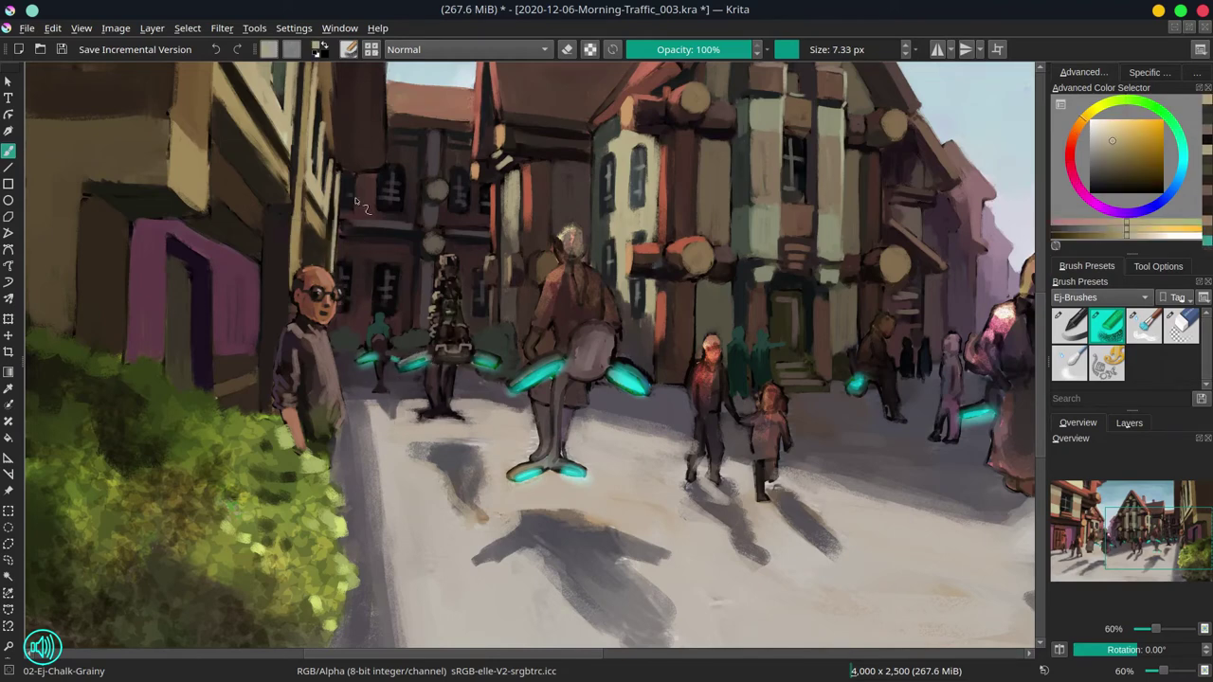
ctrl+click(352, 230)
ctrl+click(350, 396)
ctrl+click(352, 396)
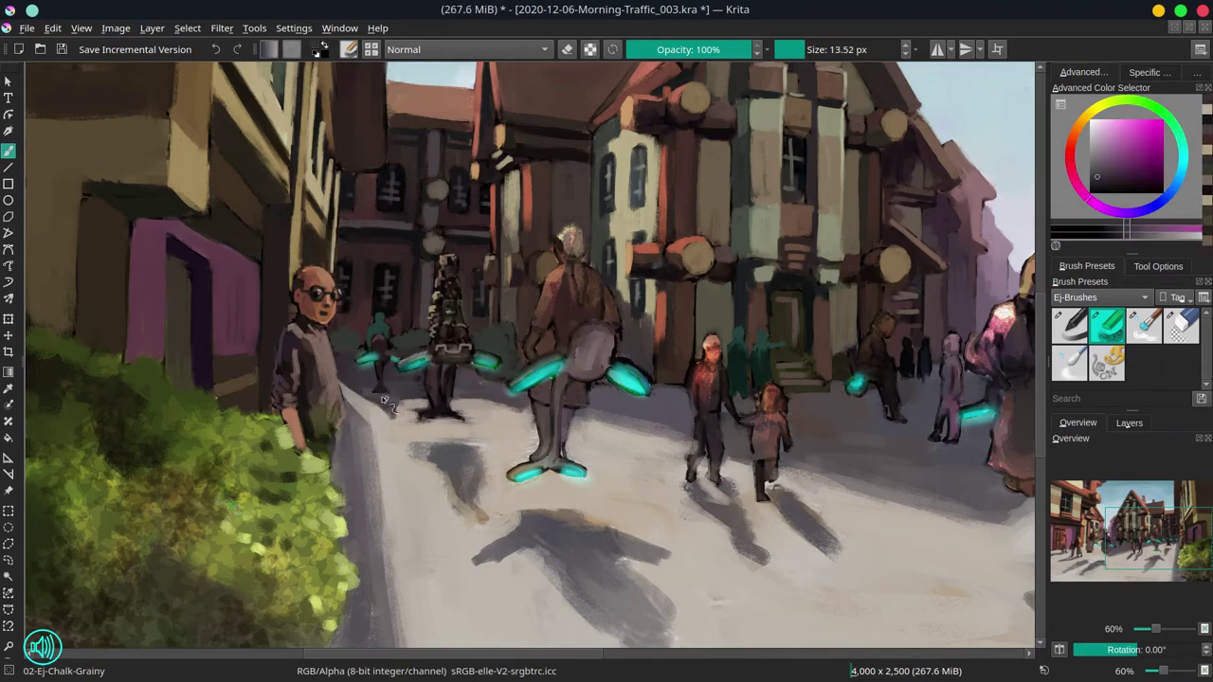
ctrl+click(386, 402)
ctrl+click(372, 444)
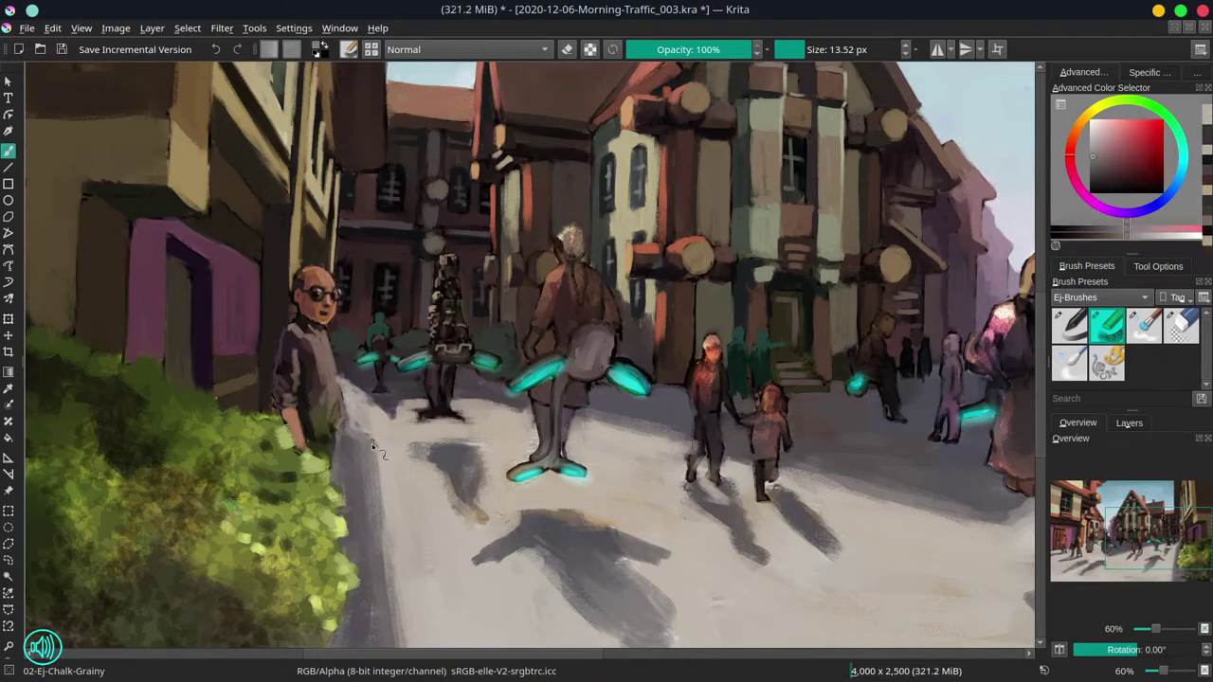
ctrl+click(375, 388)
- Paint cyan hoverboard glow at the patterned figure's legs and feet, then make the background layer active
ctrl+click(485, 327)
mouse_move(428, 379)
mouse_down()
mouse_move(428, 410)
mouse_move(463, 427)
mouse_up()
key(bracketright)
key(slash)
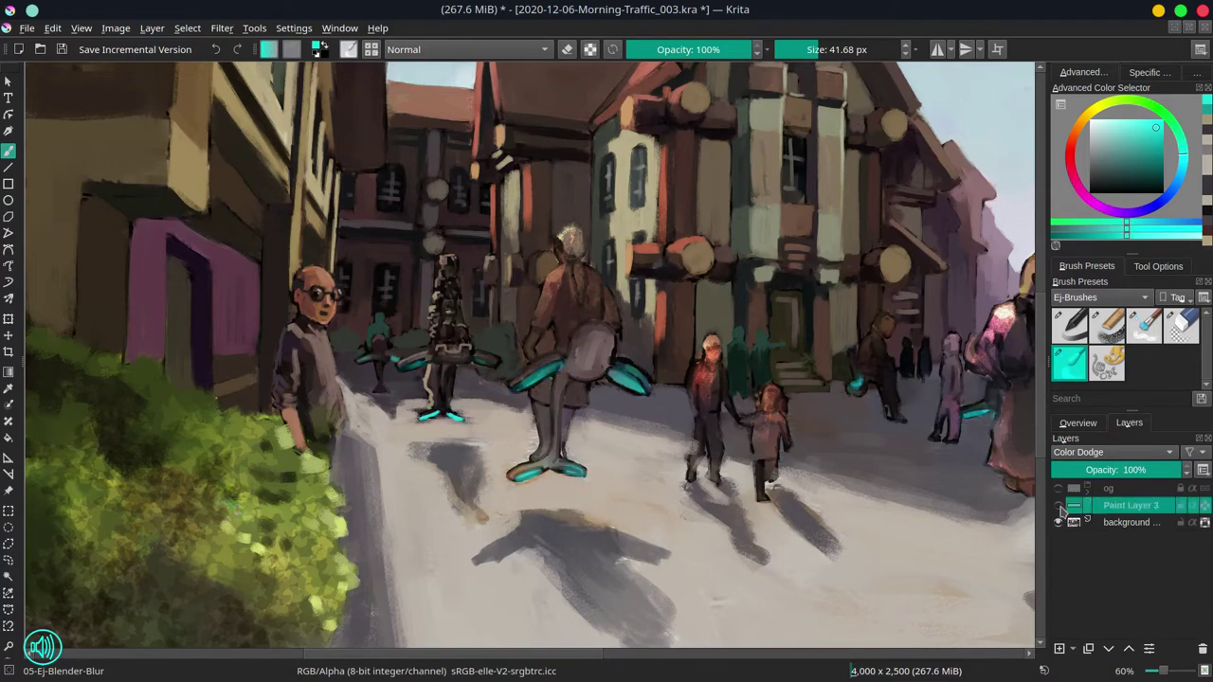
click(1188, 520)
key(slash)
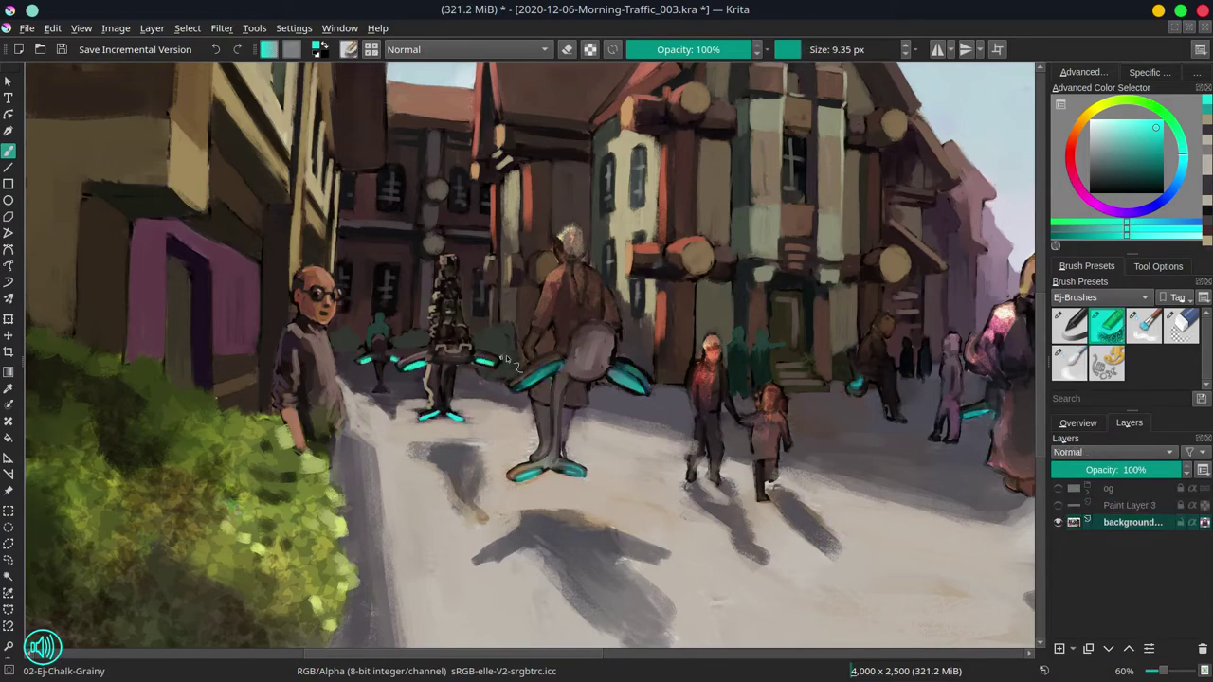
drag(507, 360, 464, 403)
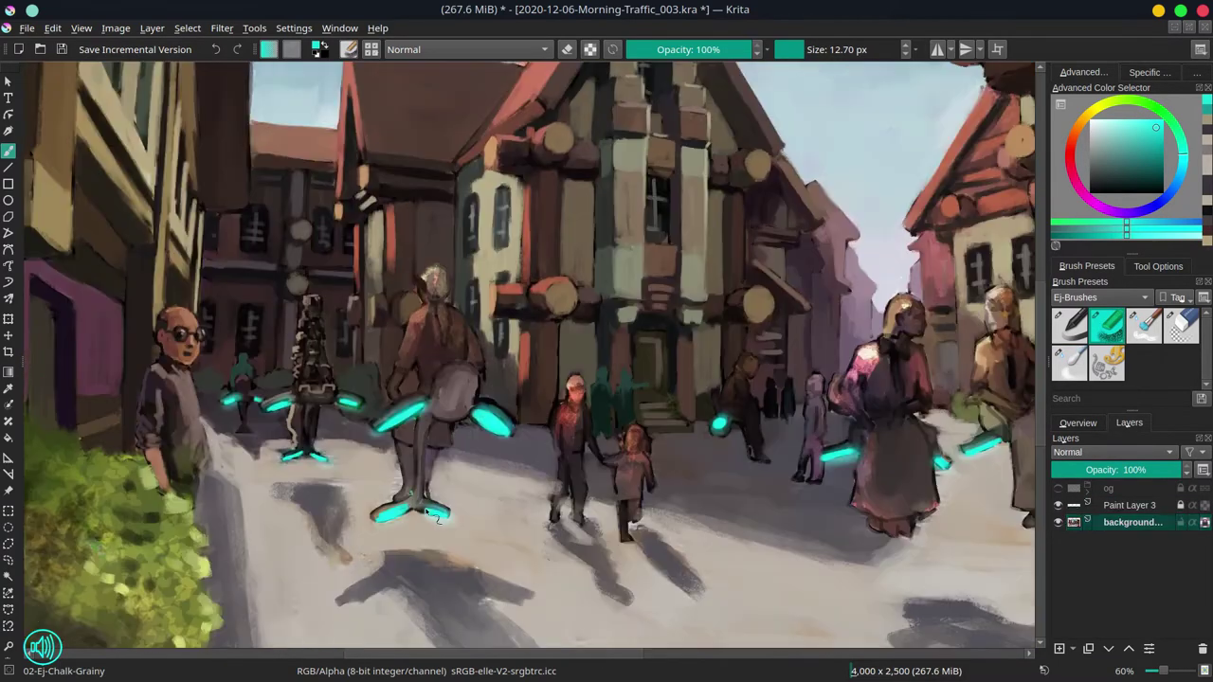
- Repaint the rider's bag with lighter dark greyish-red strokes
click(1078, 423)
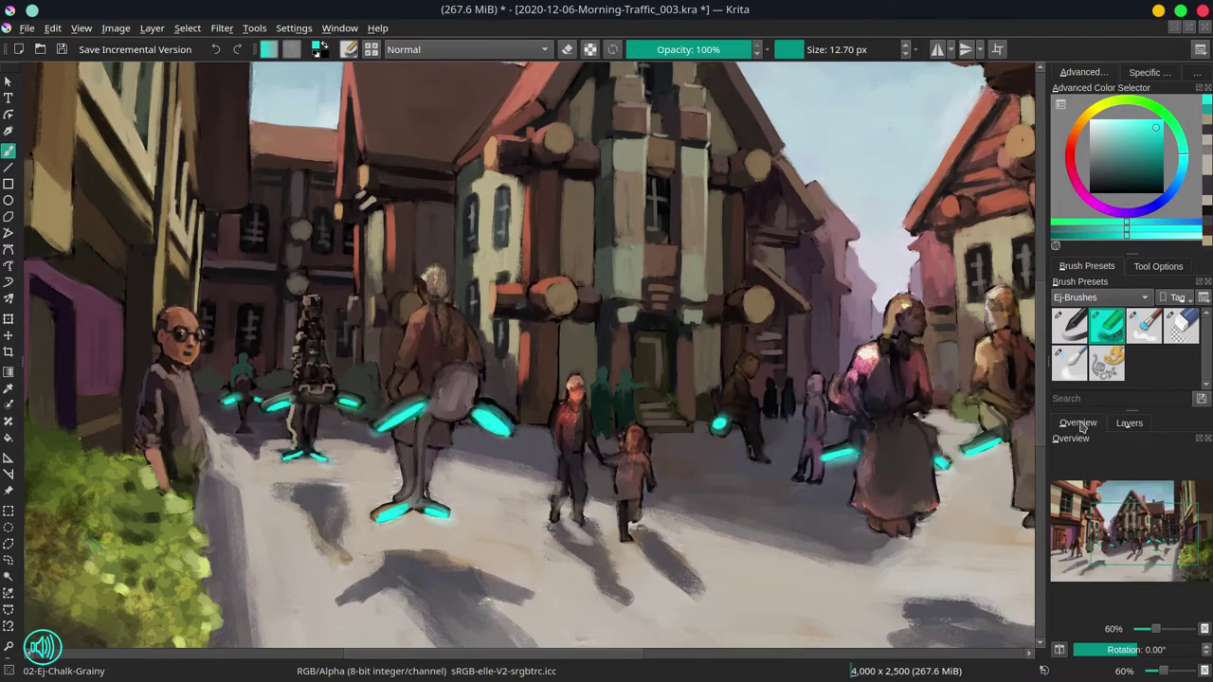
ctrl+click(270, 341)
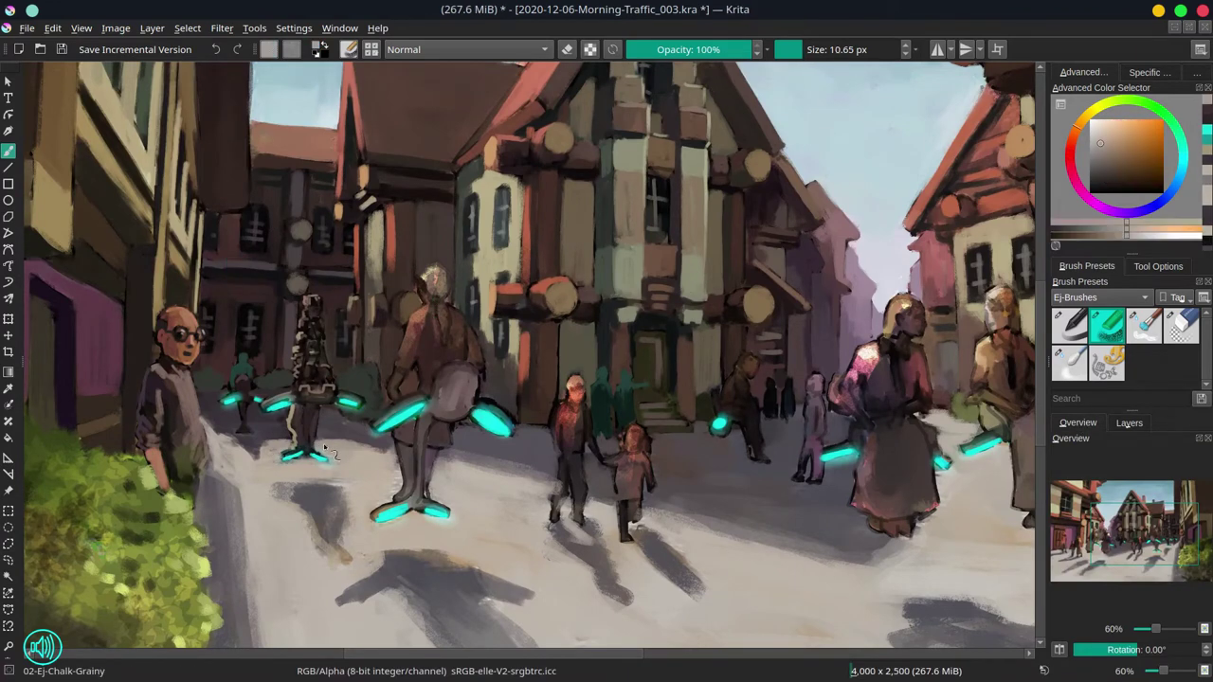
drag(327, 450, 306, 462)
ctrl+click(388, 394)
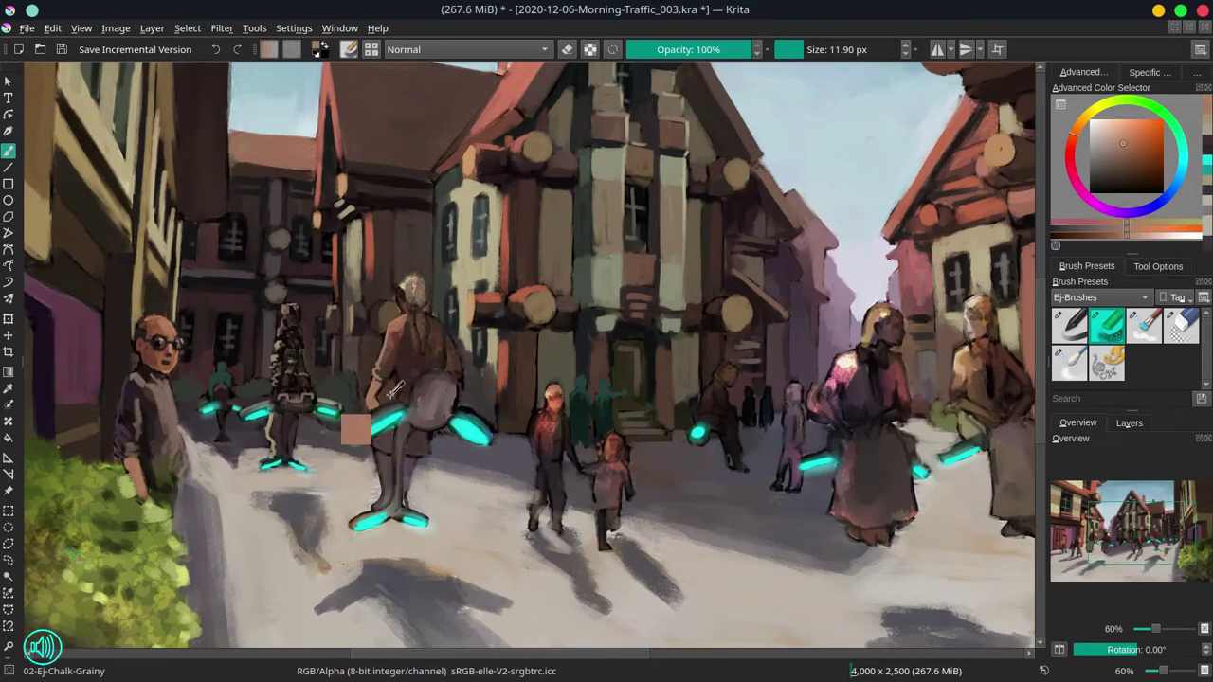
ctrl+click(388, 394)
mouse_move(355, 428)
mouse_down()
mouse_move(424, 383)
mouse_move(462, 407)
mouse_move(455, 389)
mouse_up()
ctrl+click(445, 406)
ctrl+click(455, 379)
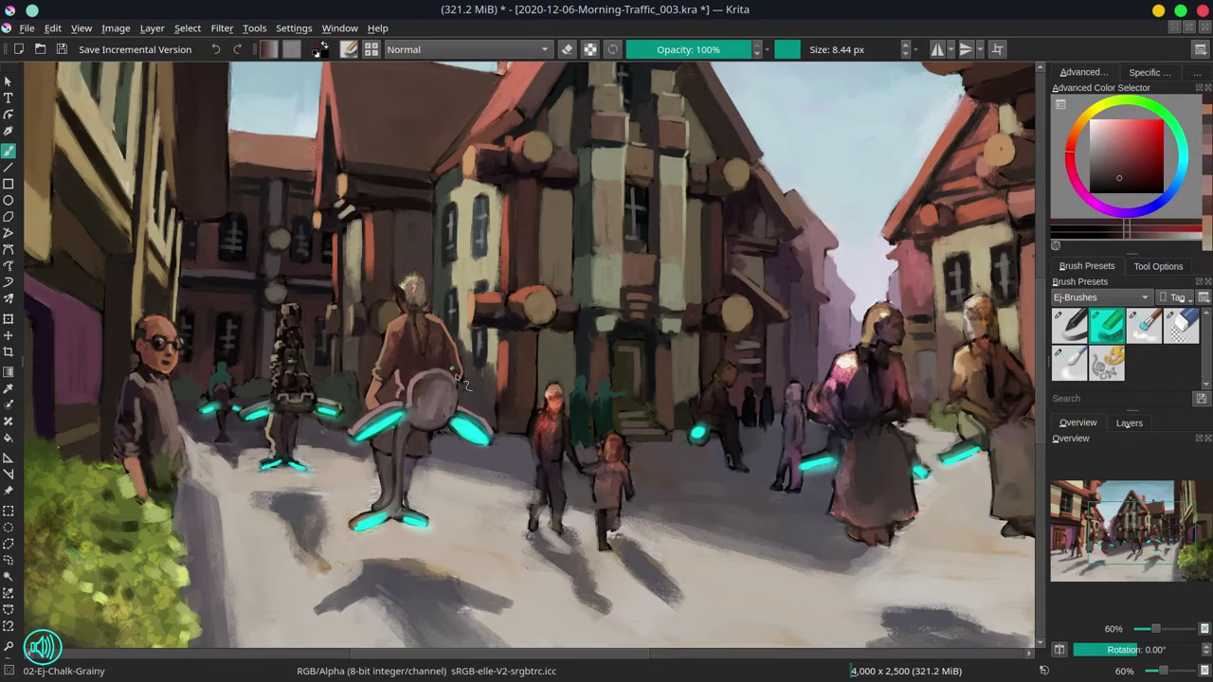
- Paint orange strokes on the rider's leg
ctrl+click(428, 320)
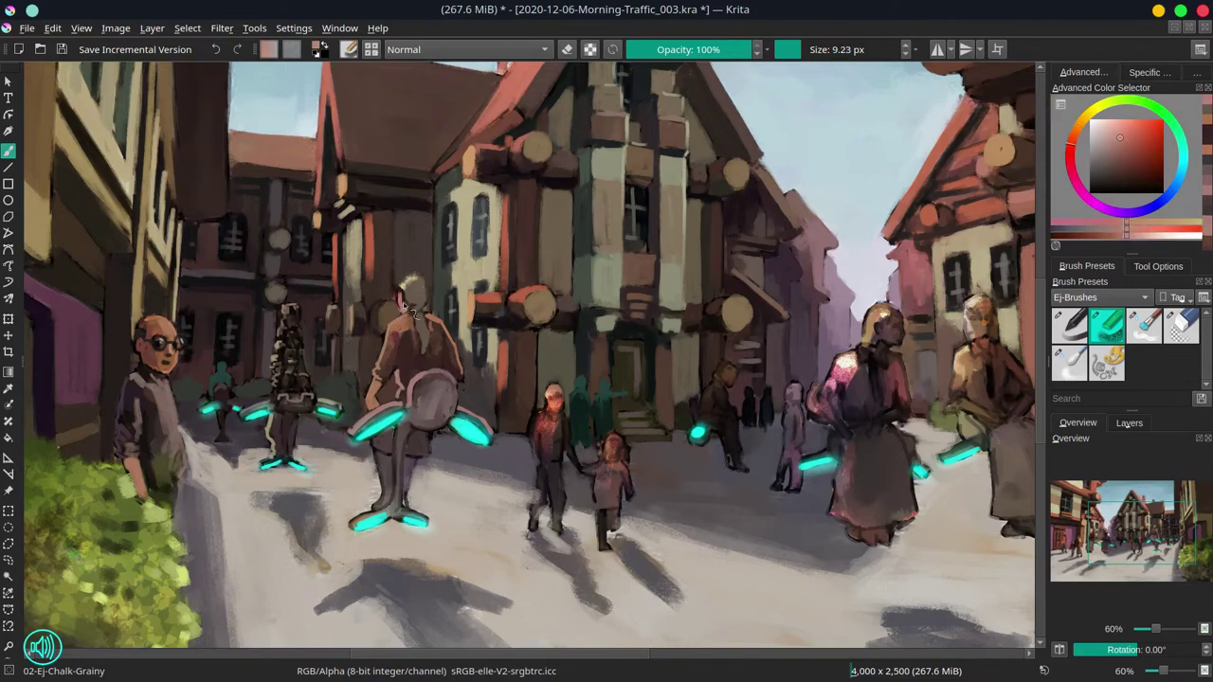
ctrl+click(403, 288)
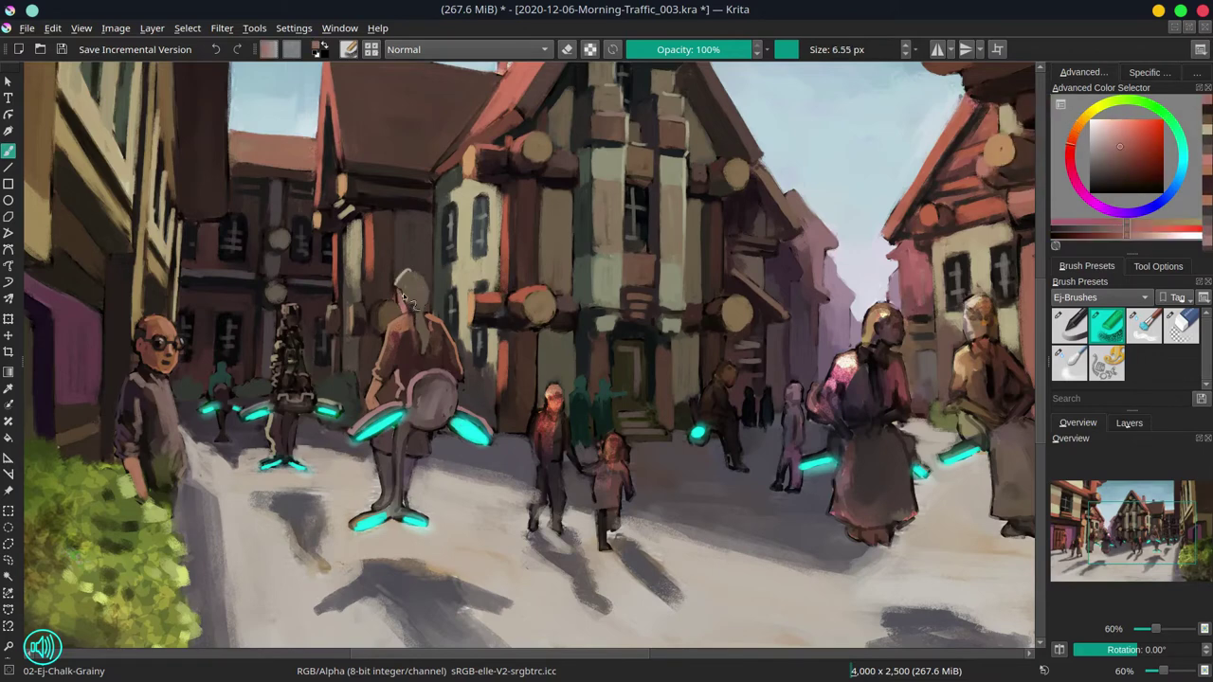
ctrl+click(386, 202)
ctrl+click(421, 429)
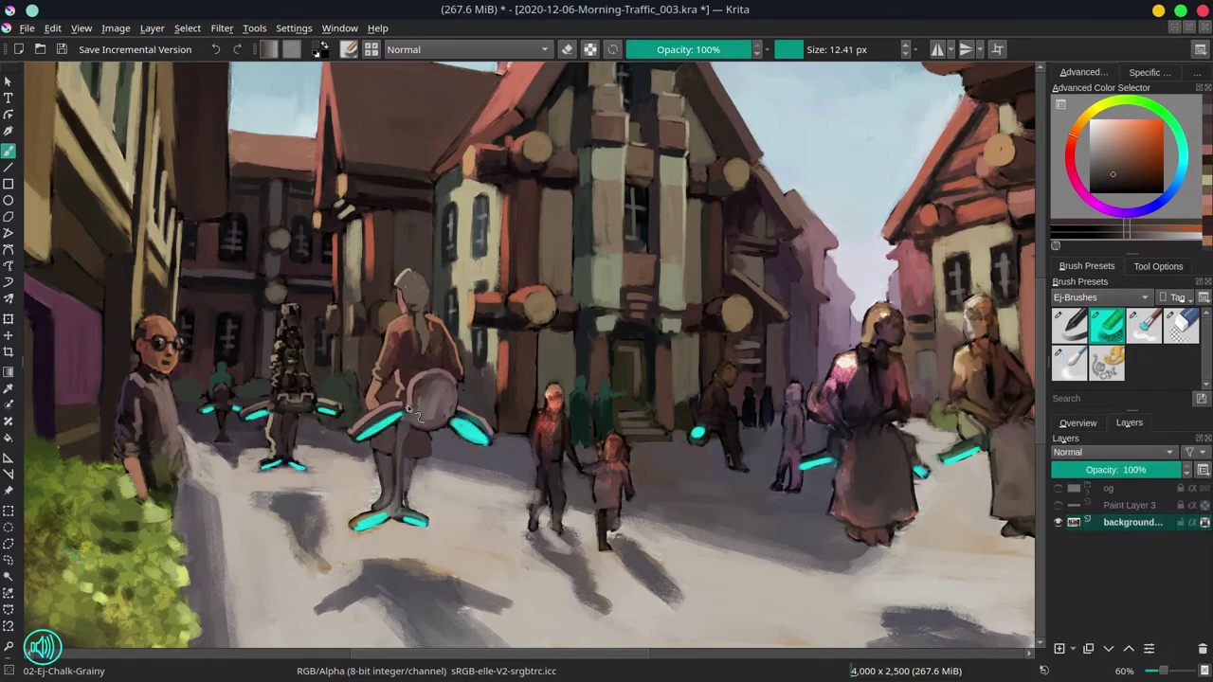
mouse_move(391, 454)
mouse_down()
mouse_move(370, 523)
mouse_move(377, 380)
mouse_move(391, 468)
mouse_up()
key([)
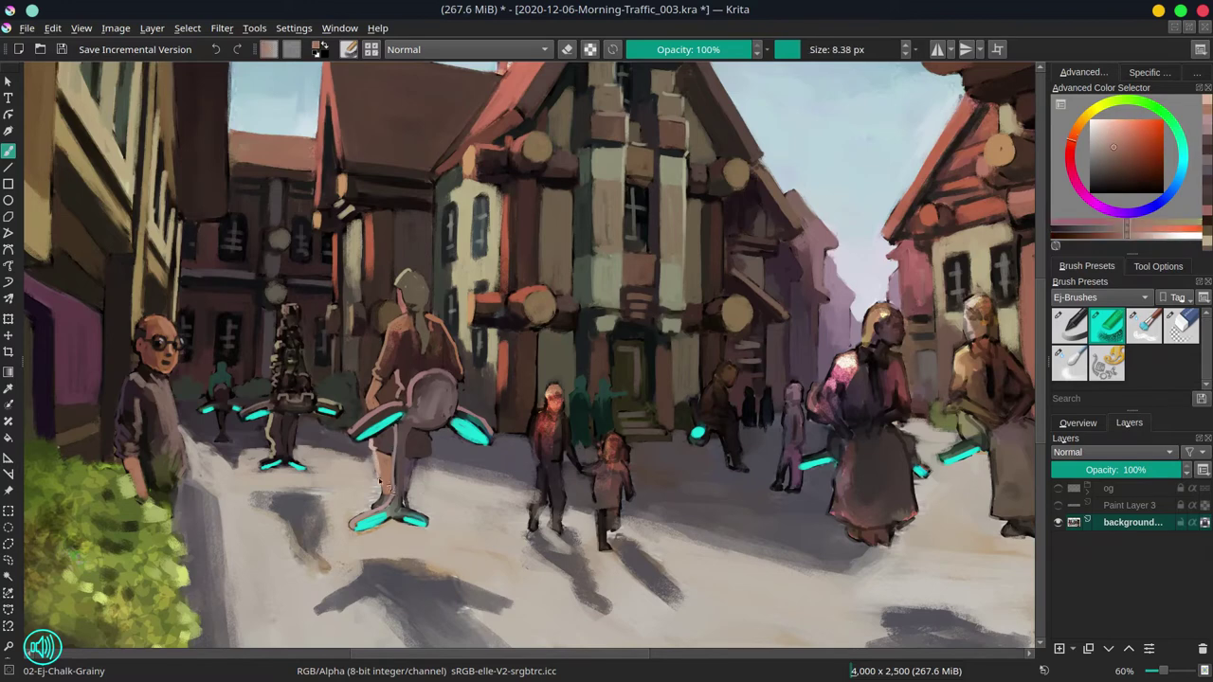
- Add light orange strokes to the small figure and settle on a salmon-orange
ctrl+click(425, 527)
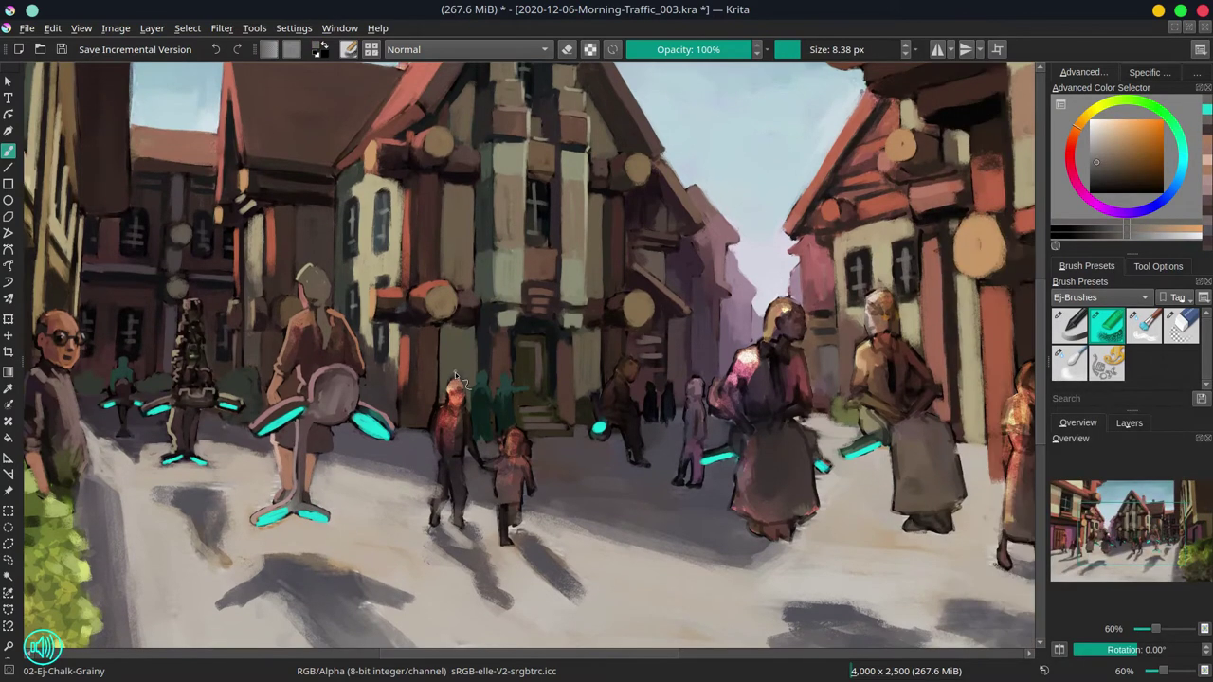
ctrl+click(464, 388)
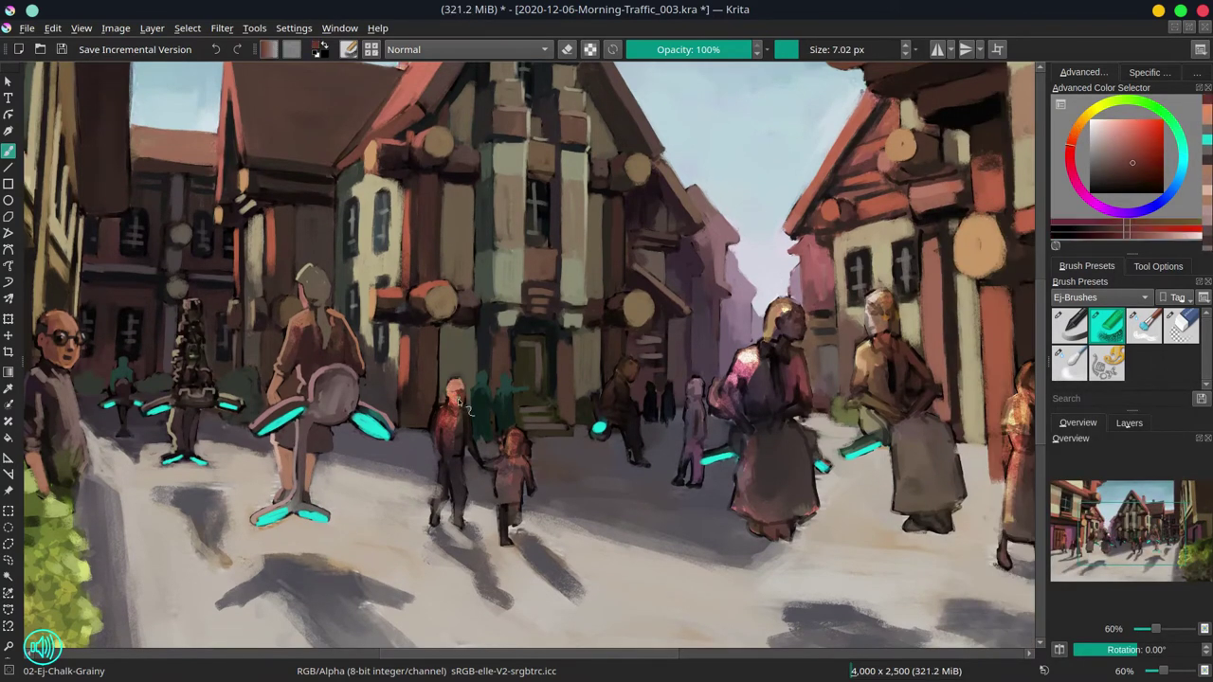
drag(438, 406, 436, 451)
ctrl+click(549, 322)
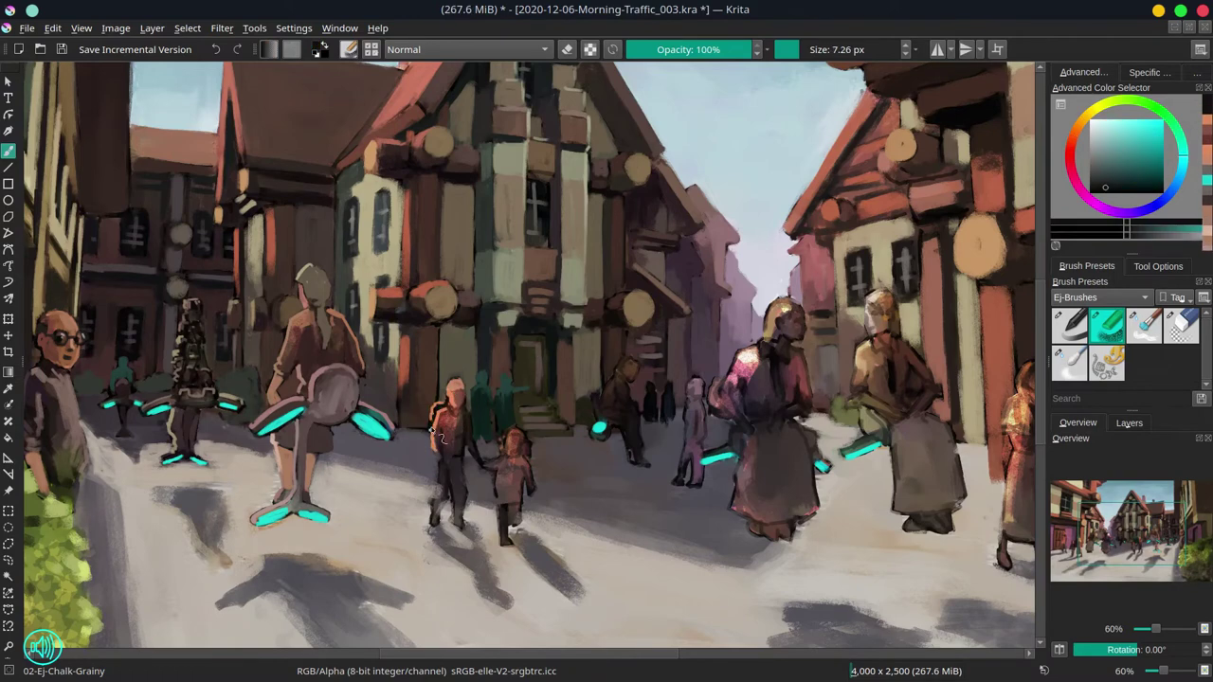
ctrl+click(469, 417)
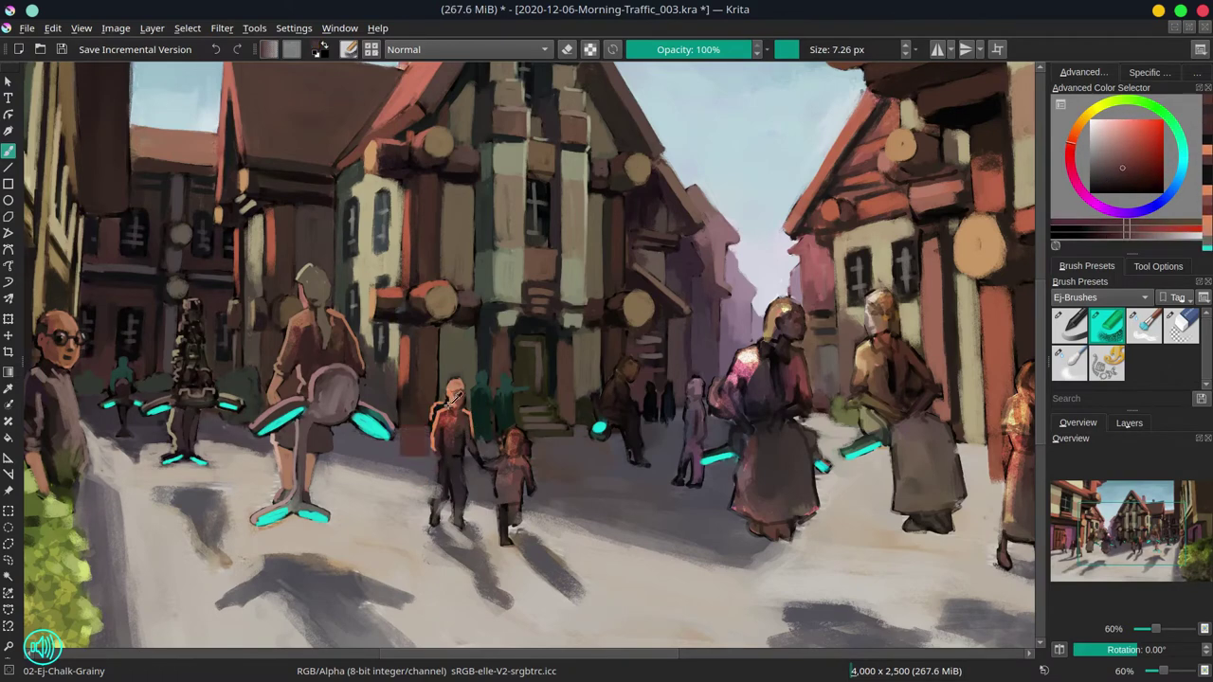
ctrl+click(441, 517)
ctrl+click(435, 522)
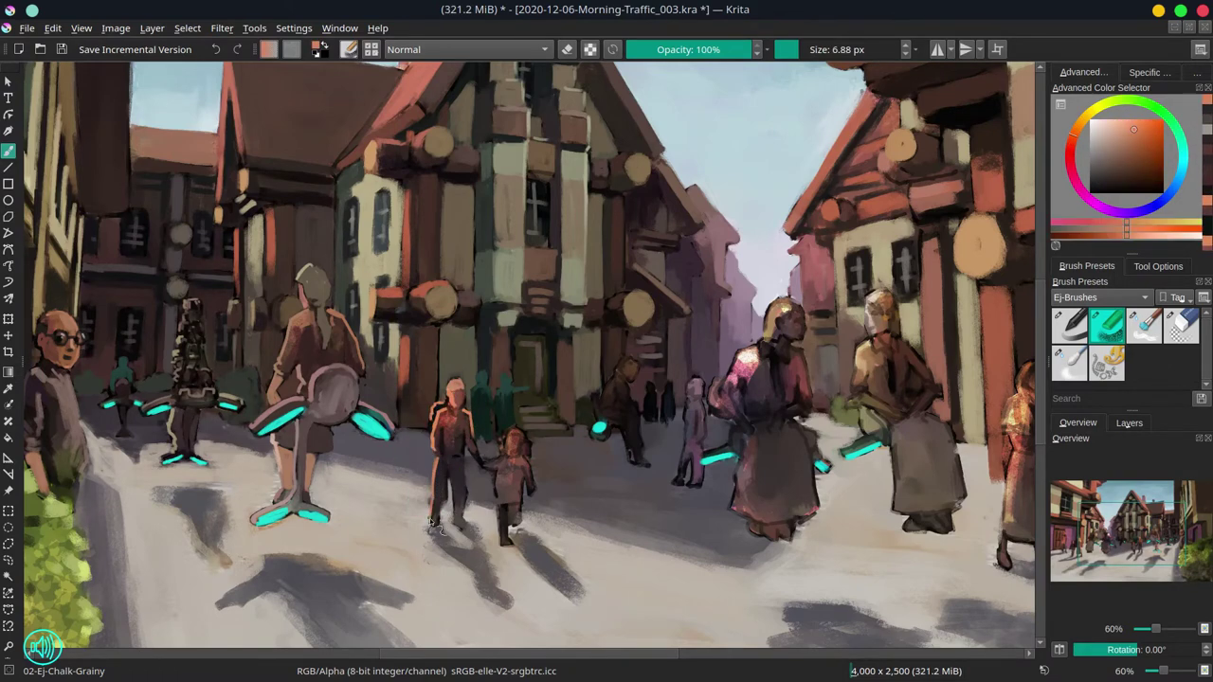
ctrl+click(467, 409)
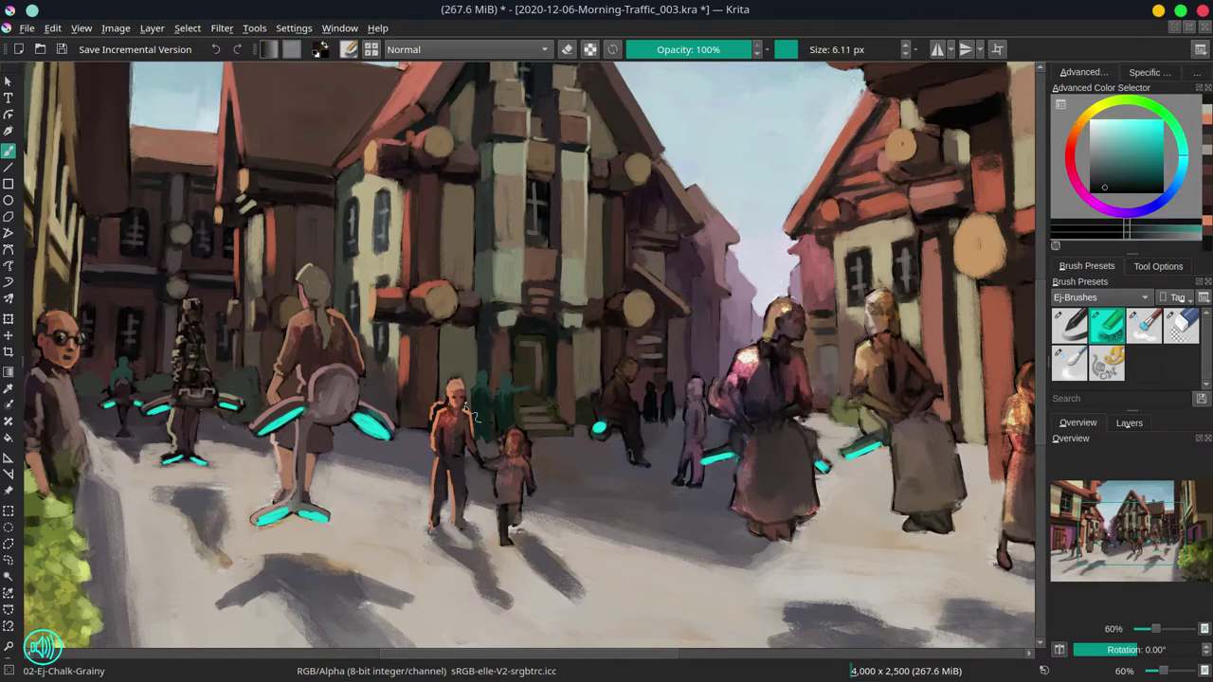
ctrl+click(475, 359)
ctrl+click(478, 361)
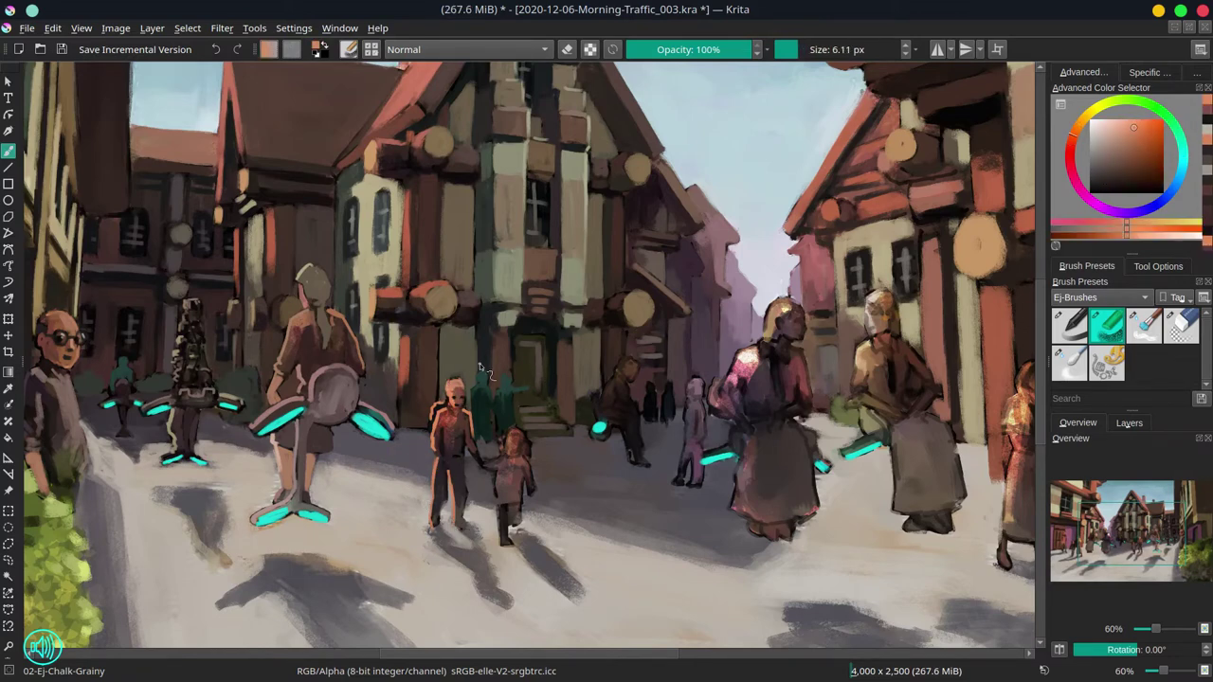
ctrl+click(479, 363)
ctrl+click(452, 384)
- Try a reddish-brown stroke near the child's feet and undo it
ctrl+click(493, 459)
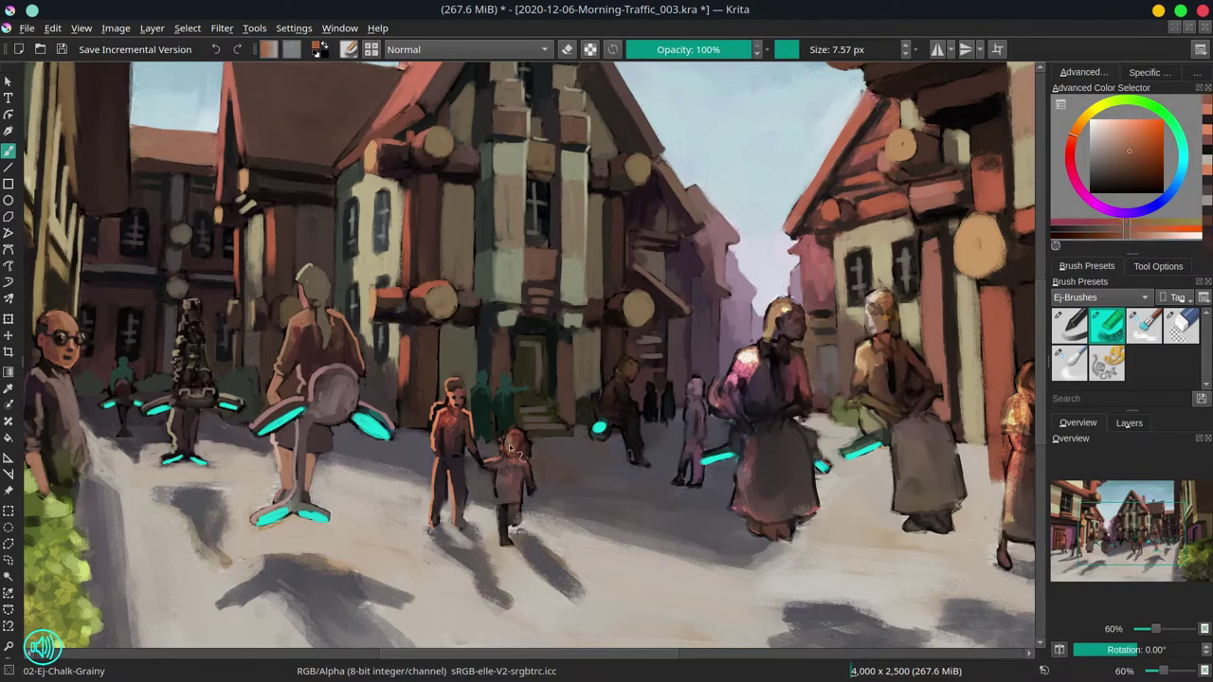
ctrl+click(514, 452)
ctrl+click(533, 443)
ctrl+click(527, 454)
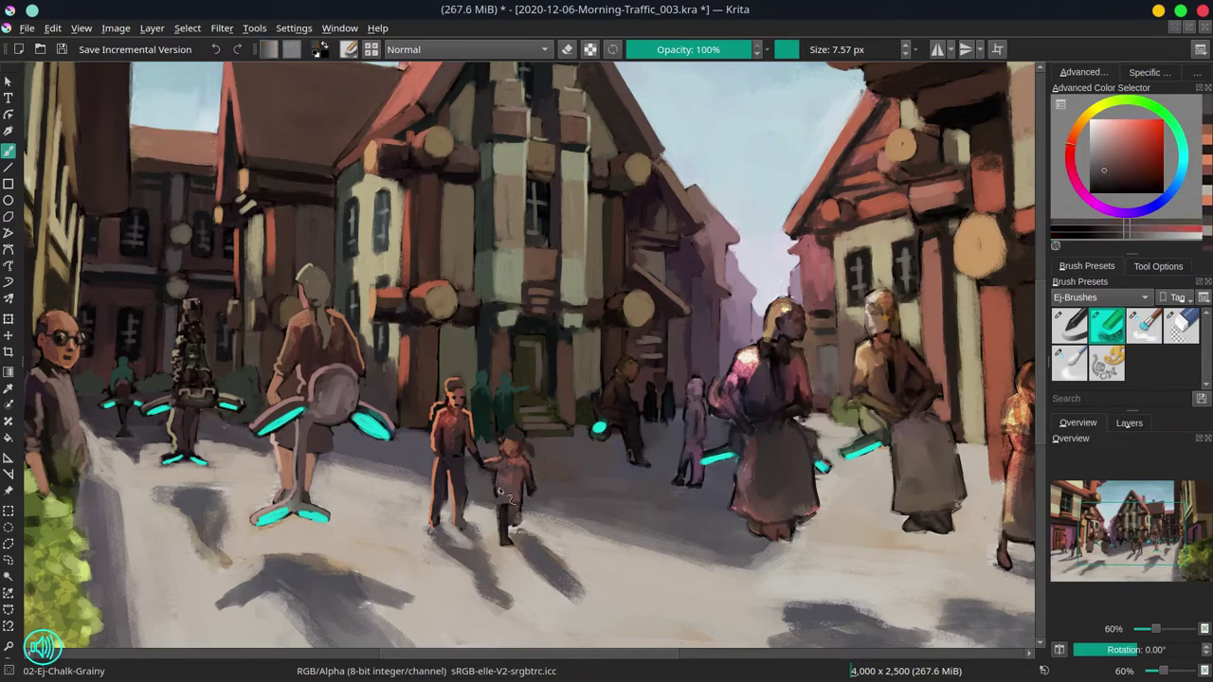
ctrl+click(521, 465)
drag(441, 521, 499, 523)
key(ctrl+z)
- Sample street beige, doorway reddish-brown and salmon orange, shrinking the brush to about 6 px
ctrl+click(526, 497)
ctrl+click(531, 507)
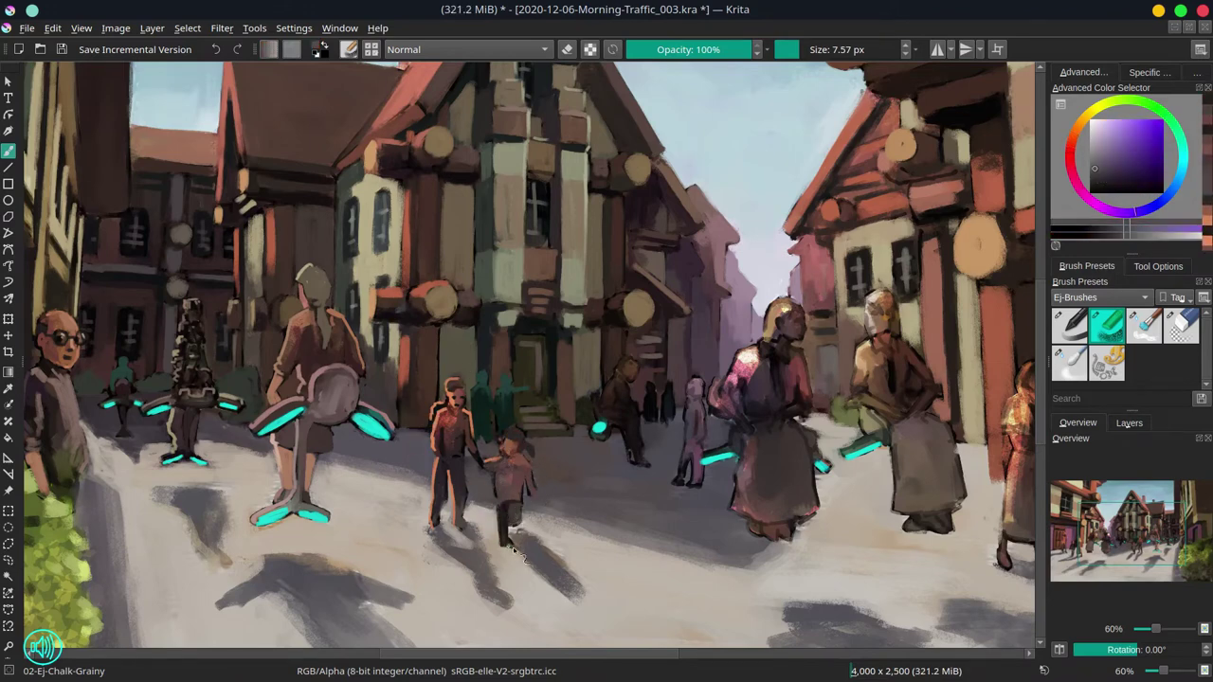
ctrl+click(536, 517)
ctrl+click(543, 527)
ctrl+click(525, 386)
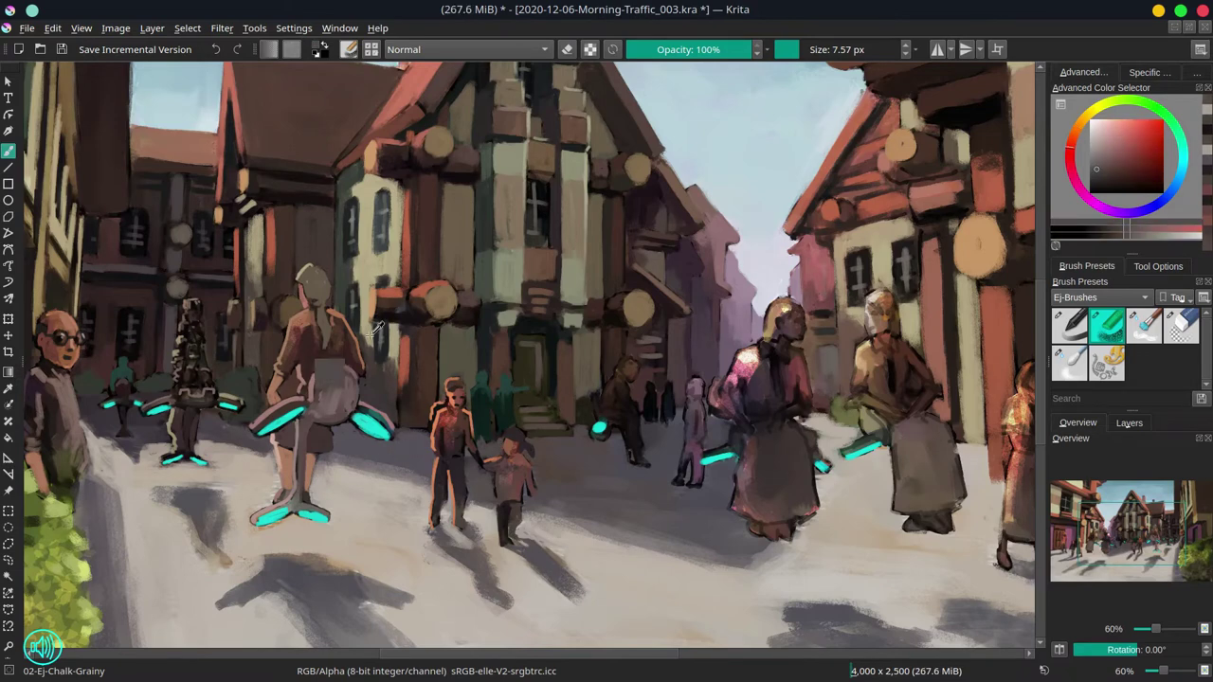
ctrl+click(377, 327)
key(bracketleft)
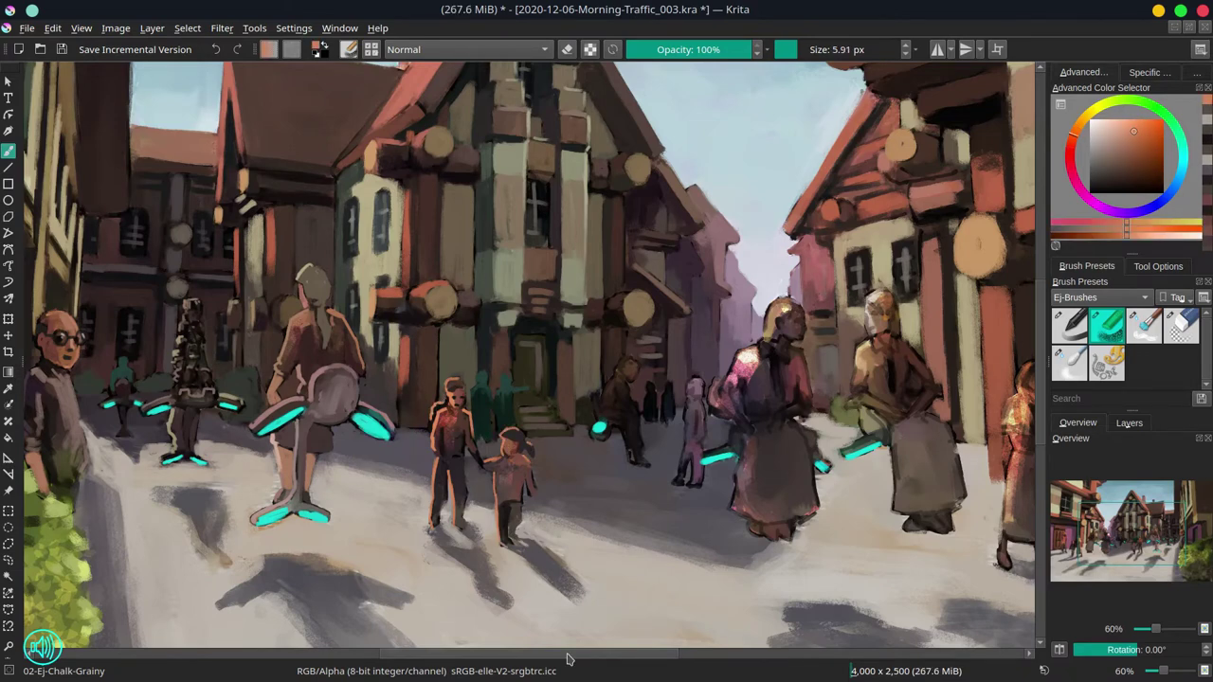
- Zoom out to 21%, mirror the canvas view horizontally, then zoom back to about 64%
scroll(561, 385, down, 5)
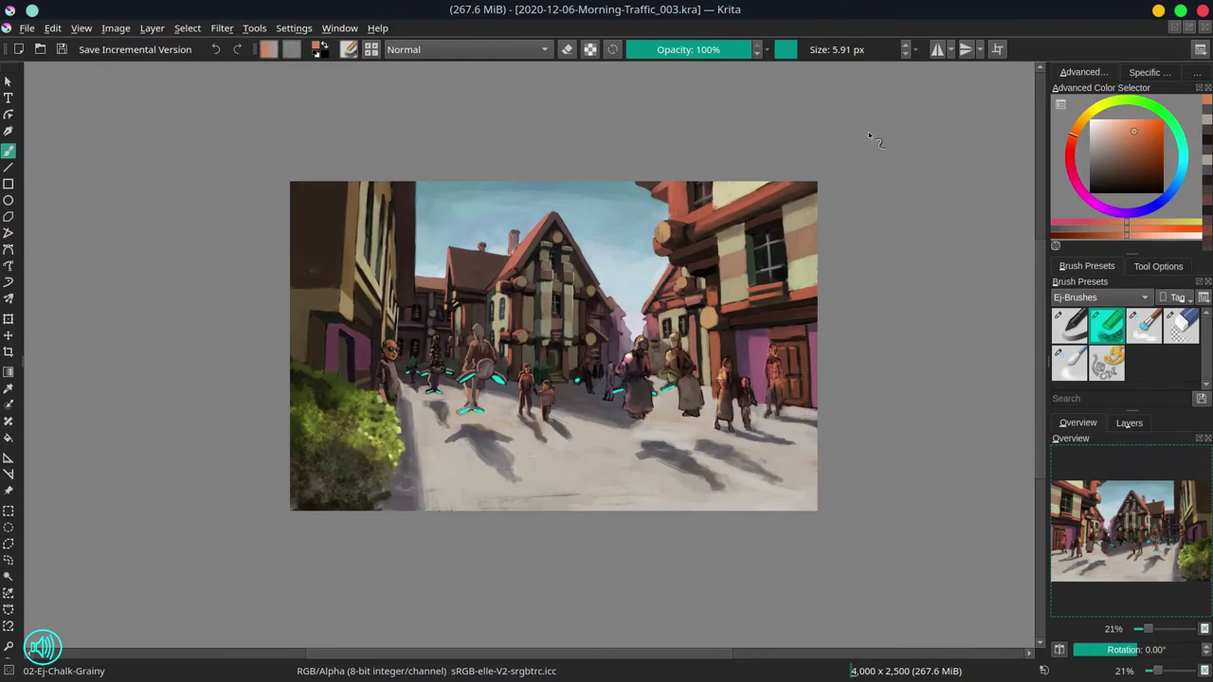
key(m)
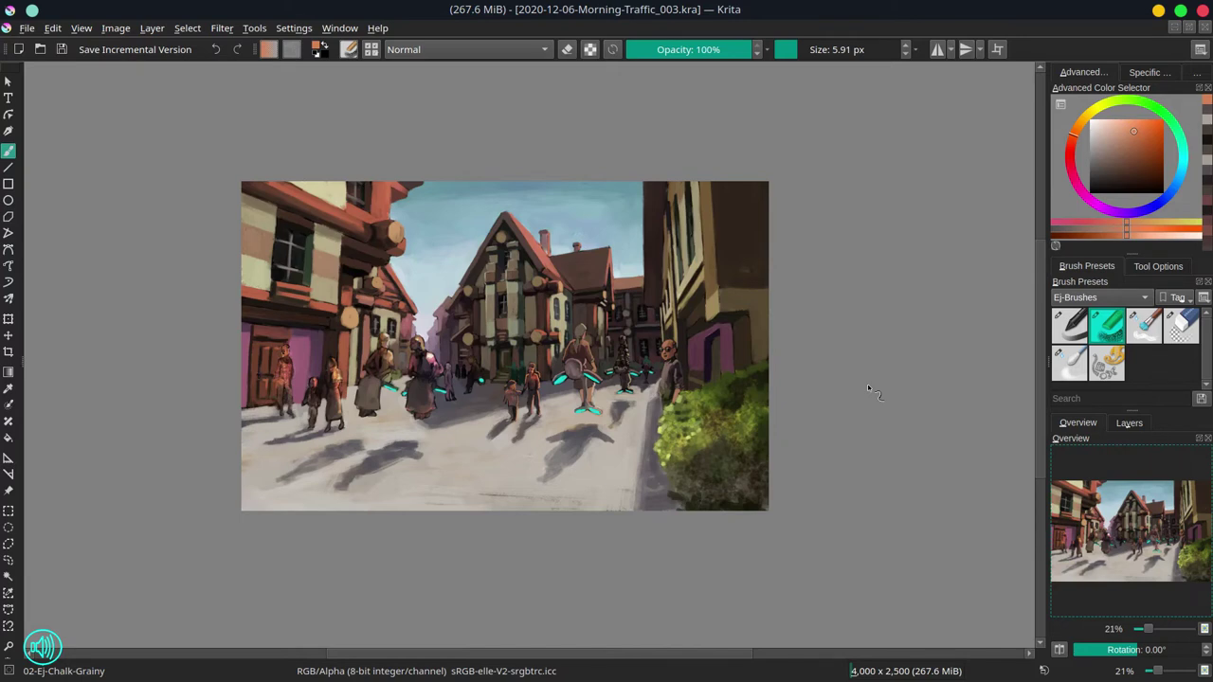
scroll(484, 409, up, 5)
- Sample dark red, light peach, teal and muted reds from the mid-street figures
ctrl+click(527, 414)
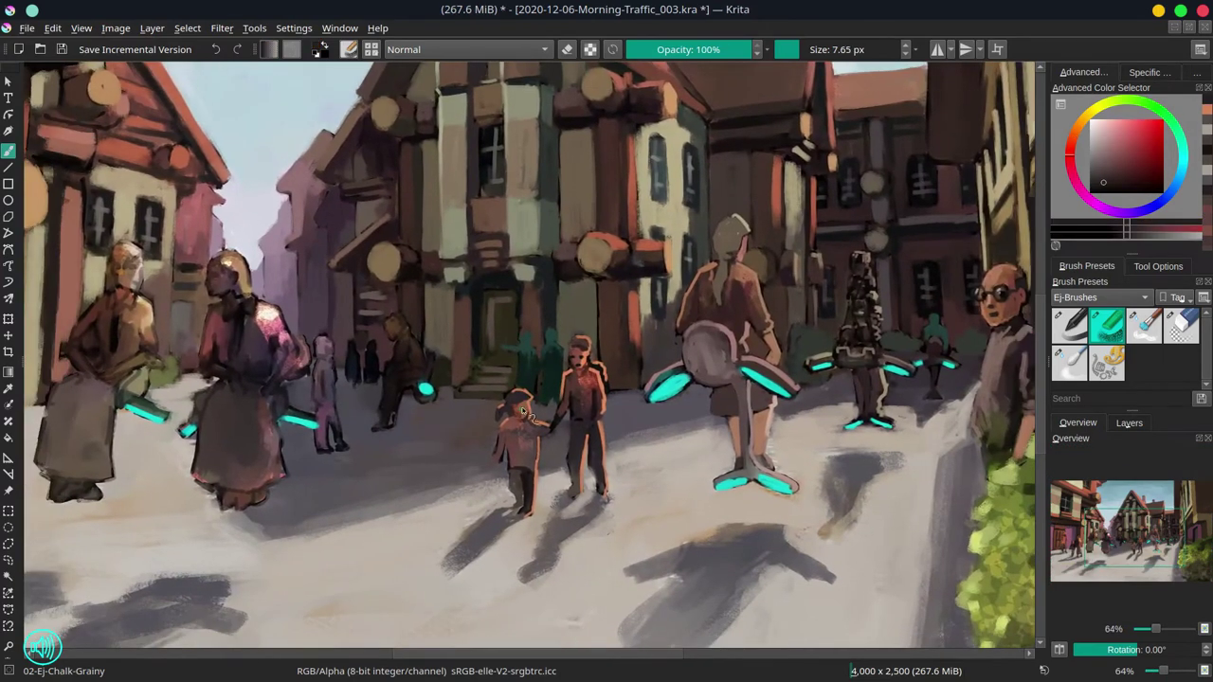
ctrl+click(539, 405)
ctrl+click(545, 540)
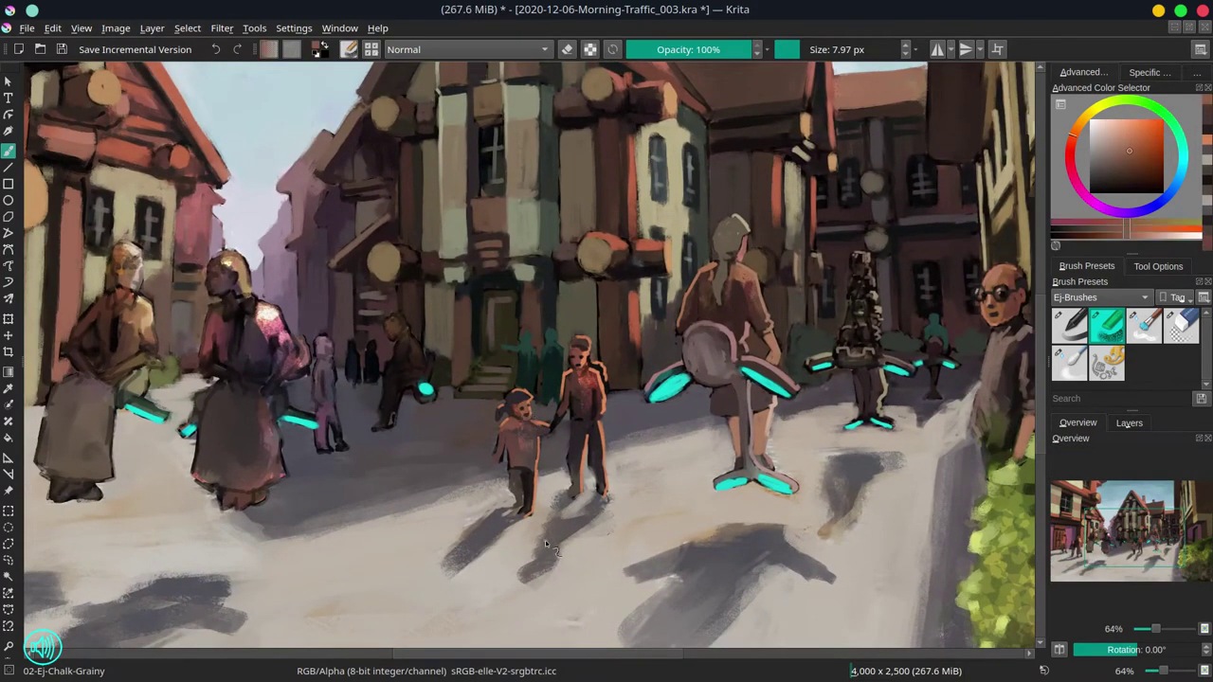
ctrl+click(549, 343)
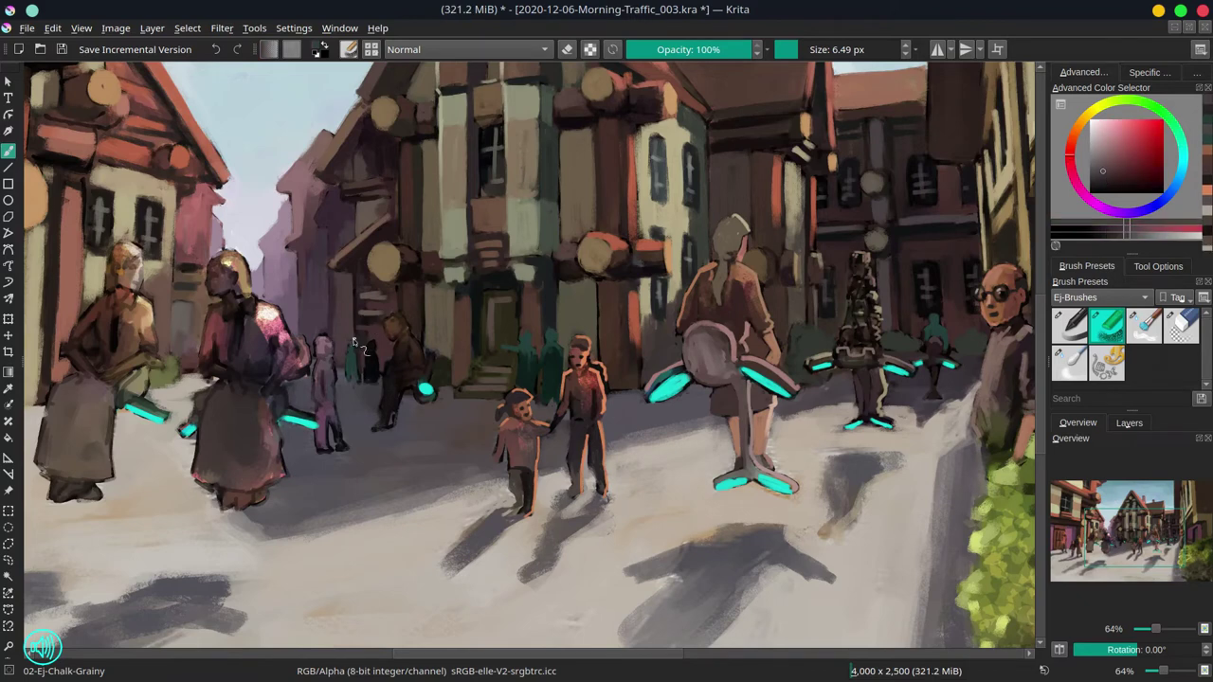
ctrl+click(369, 344)
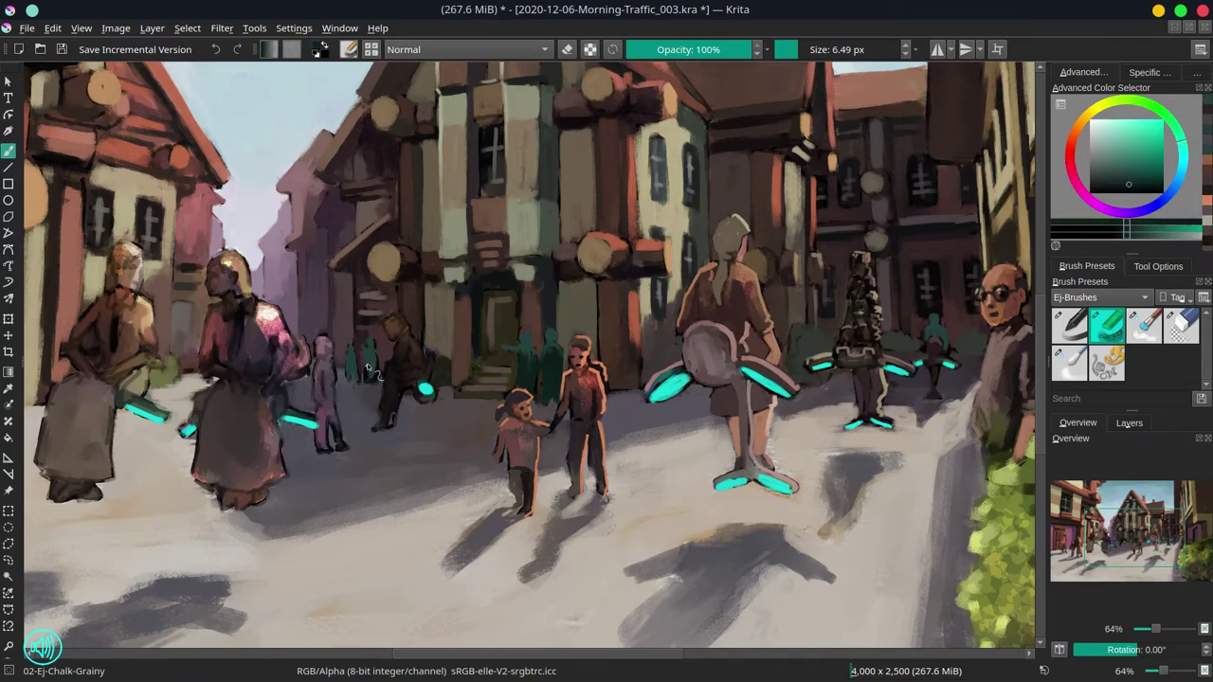
ctrl+click(378, 359)
ctrl+click(376, 390)
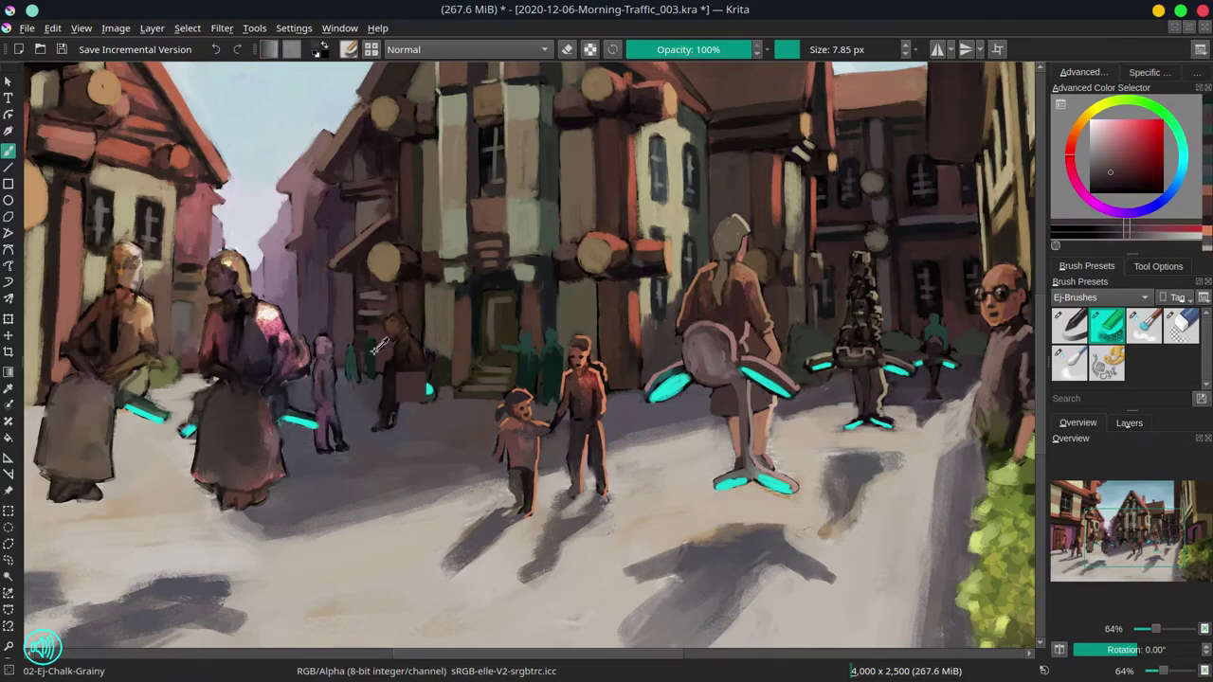
ctrl+click(365, 357)
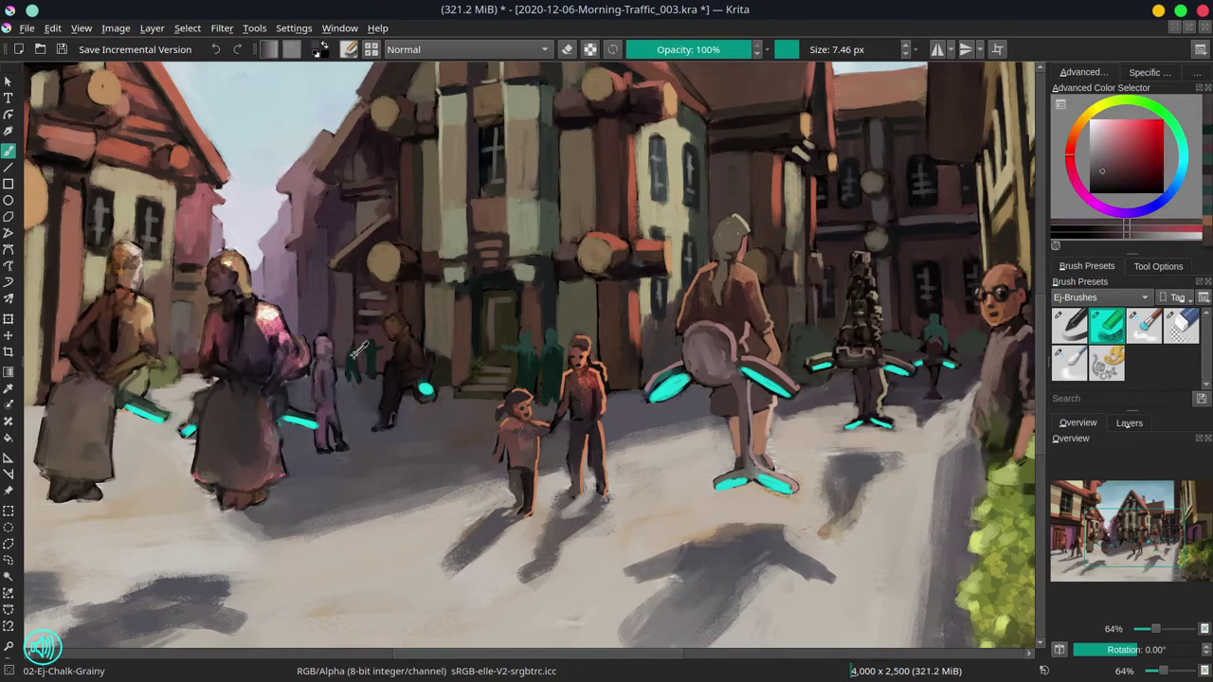
- Paint the distant rider by the glowing board in dark blue-violet and pick pink from the pink figure
ctrl+click(381, 363)
ctrl+click(415, 319)
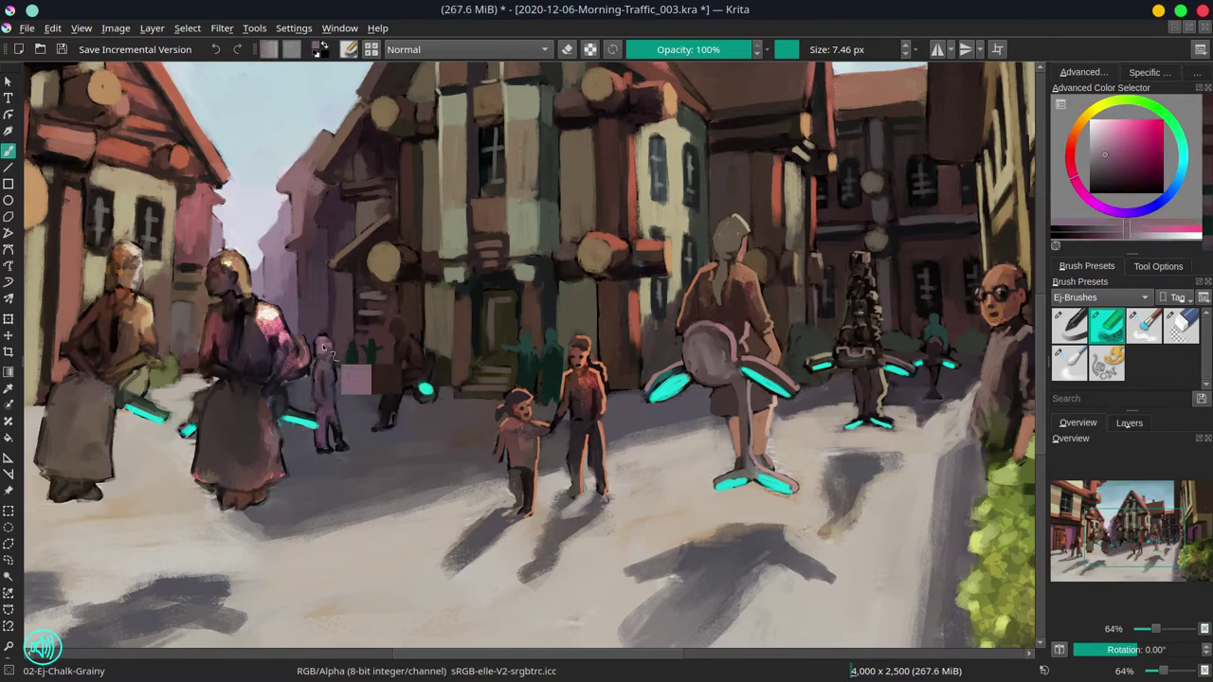
ctrl+click(402, 351)
ctrl+click(396, 408)
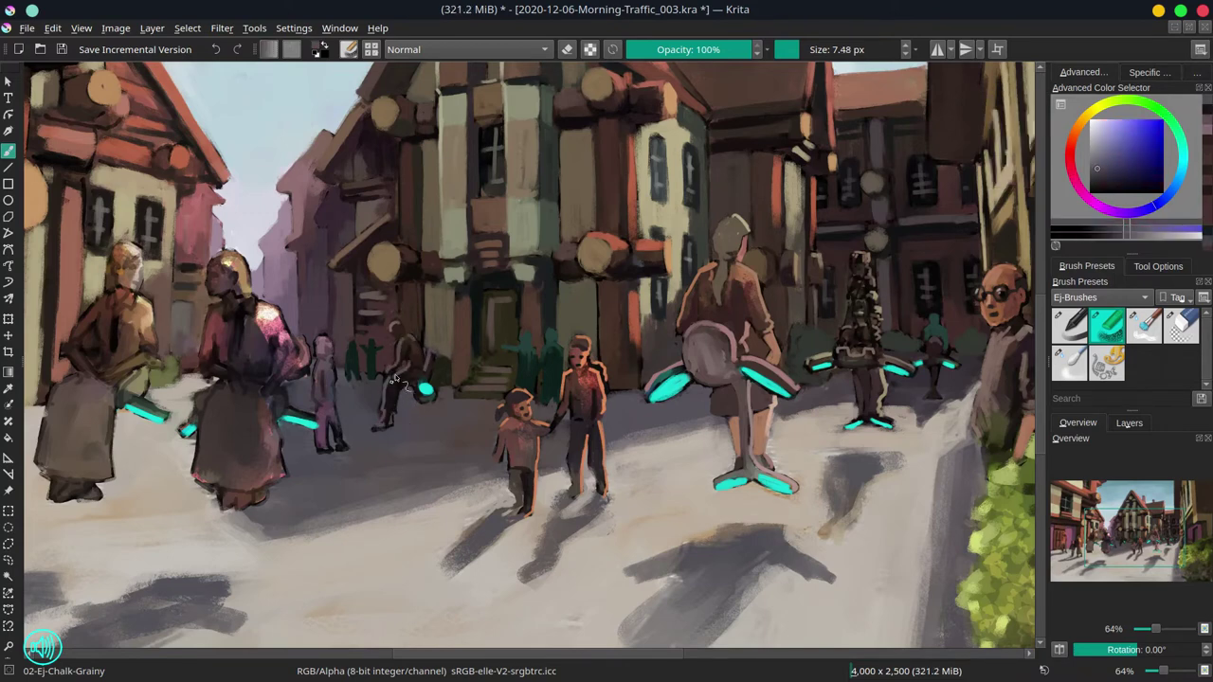
shift+drag(398, 410, 383, 417)
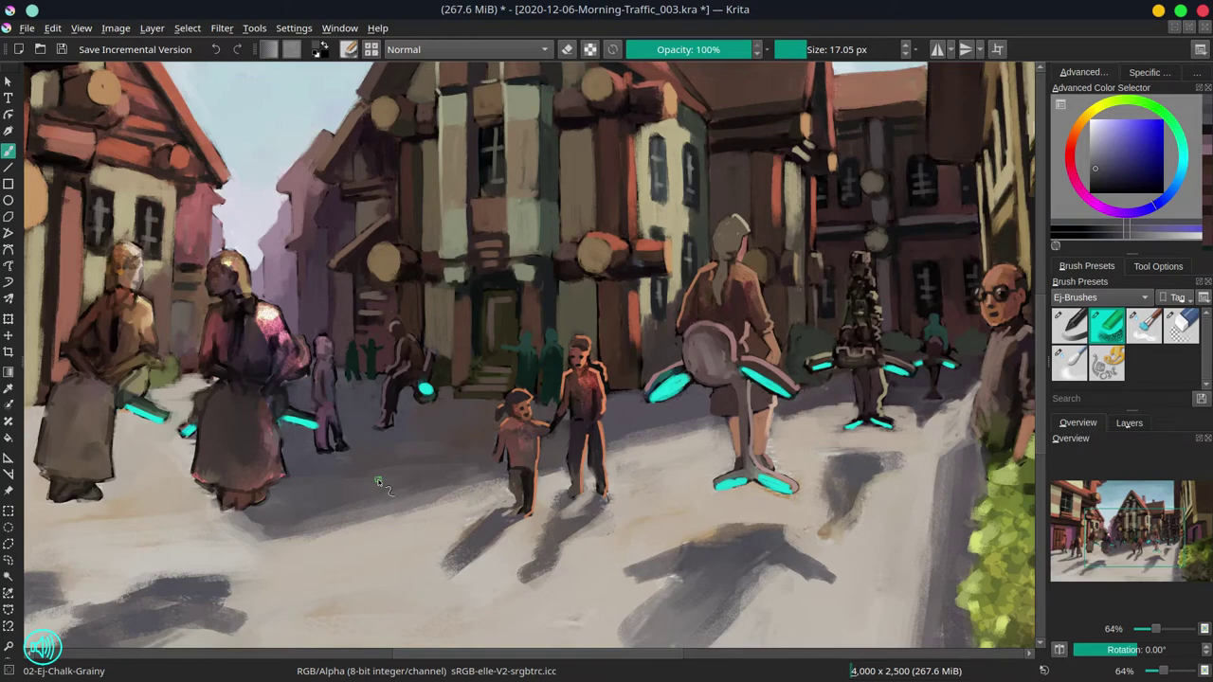
mouse_move(338, 358)
ctrl+mouse_down()
mouse_move(313, 336)
mouse_move(341, 440)
mouse_move(329, 396)
mouse_move(317, 394)
mouse_move(325, 349)
mouse_move(343, 379)
ctrl+mouse_up()
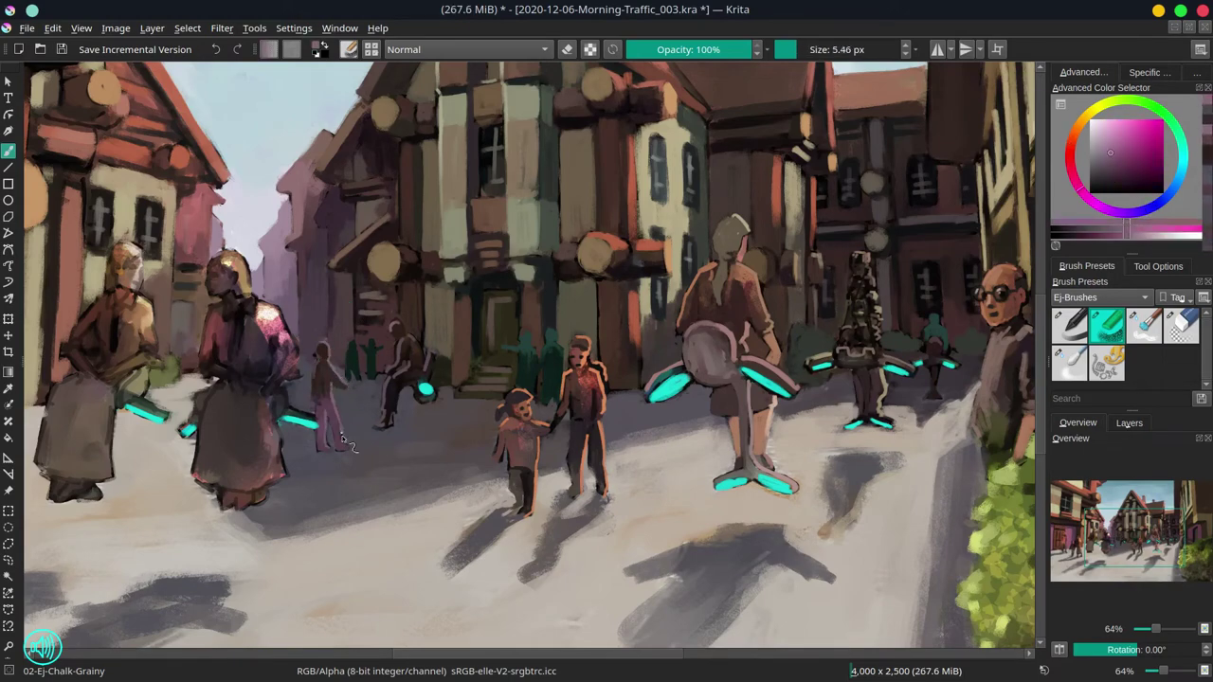
drag(297, 484, 610, 483)
- Pick a pale cream and paint a light rim along the pink-shirted woman's arm
ctrl+click(461, 295)
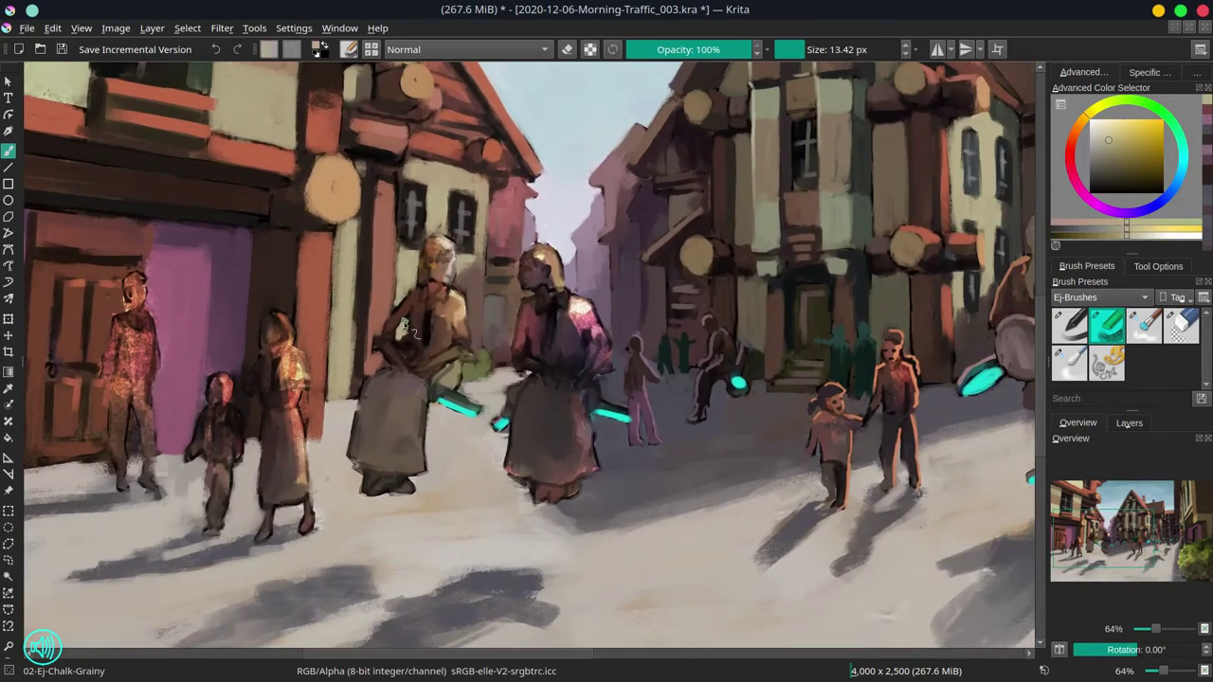
ctrl+click(461, 295)
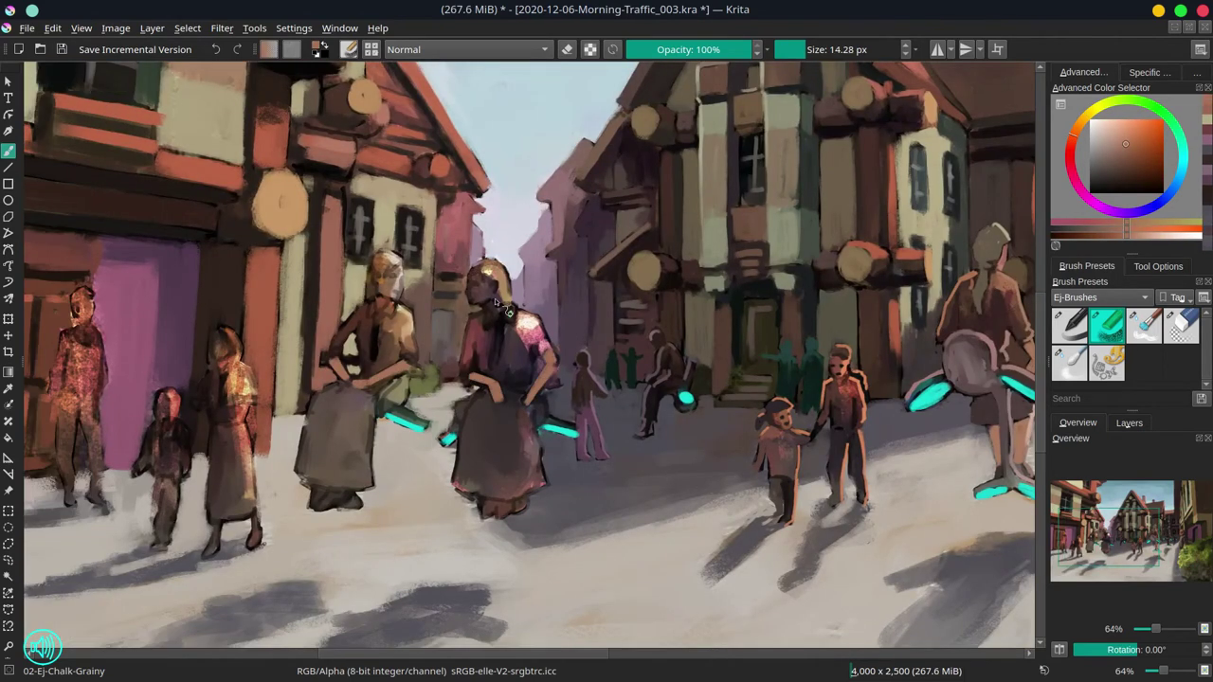
mouse_move(488, 245)
ctrl+mouse_down()
mouse_move(486, 270)
mouse_move(512, 300)
ctrl+mouse_up()
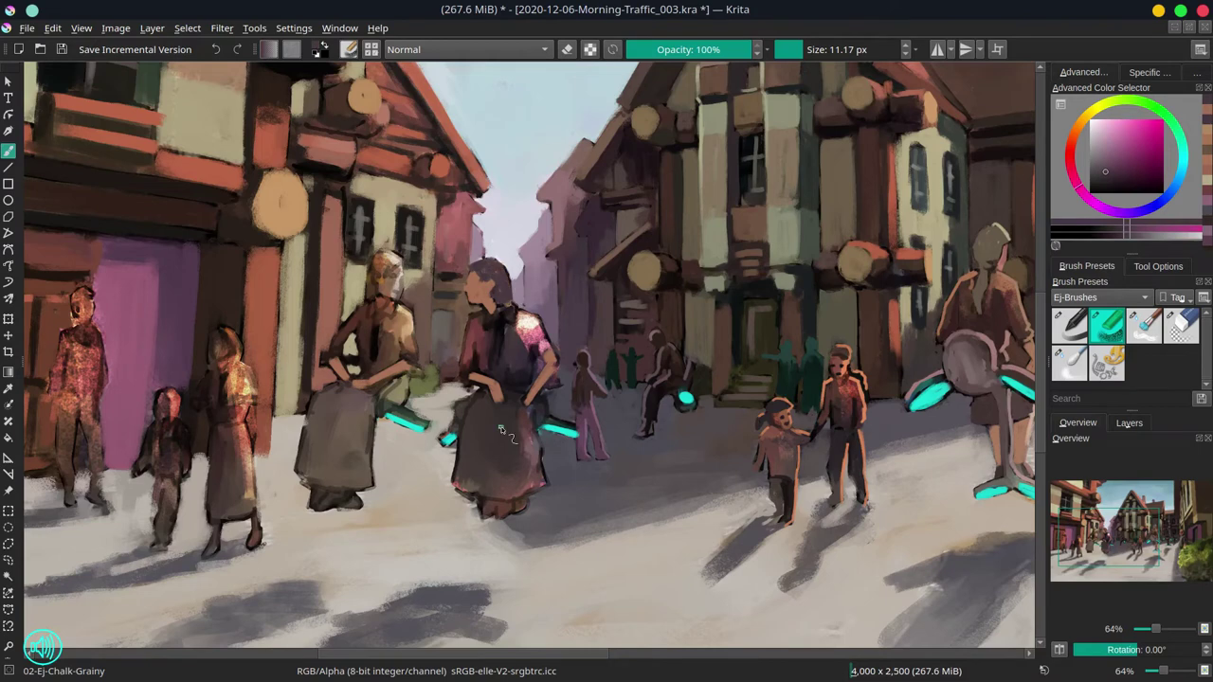
ctrl+drag(500, 430, 530, 399)
ctrl+drag(409, 277, 406, 294)
ctrl+click(502, 260)
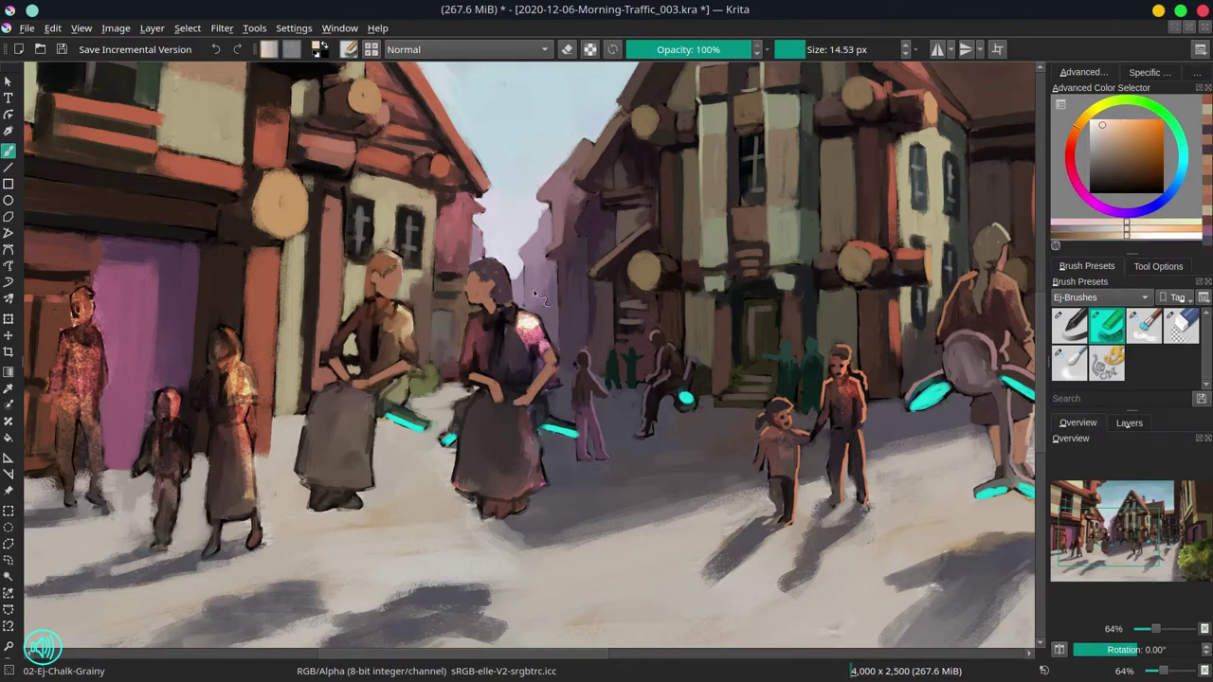
shift+drag(545, 301, 508, 275)
mouse_move(546, 428)
mouse_down()
mouse_move(590, 438)
mouse_move(503, 331)
mouse_move(471, 317)
mouse_move(521, 336)
mouse_move(540, 366)
mouse_move(512, 365)
mouse_up()
- Return to Chalk-Grainy and add a light warm beige rim along the skirt hem
key(slash)
click(1098, 327)
ctrl+click(511, 366)
ctrl+click(461, 425)
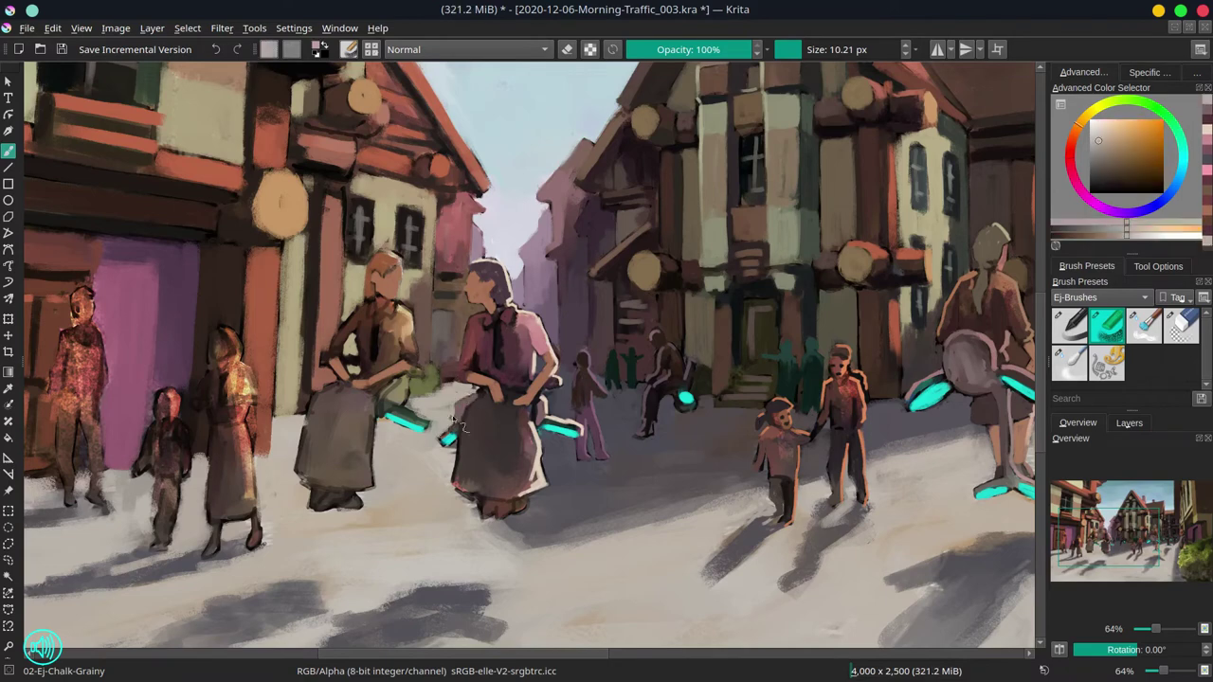
ctrl+click(487, 510)
shift+drag(523, 507, 459, 488)
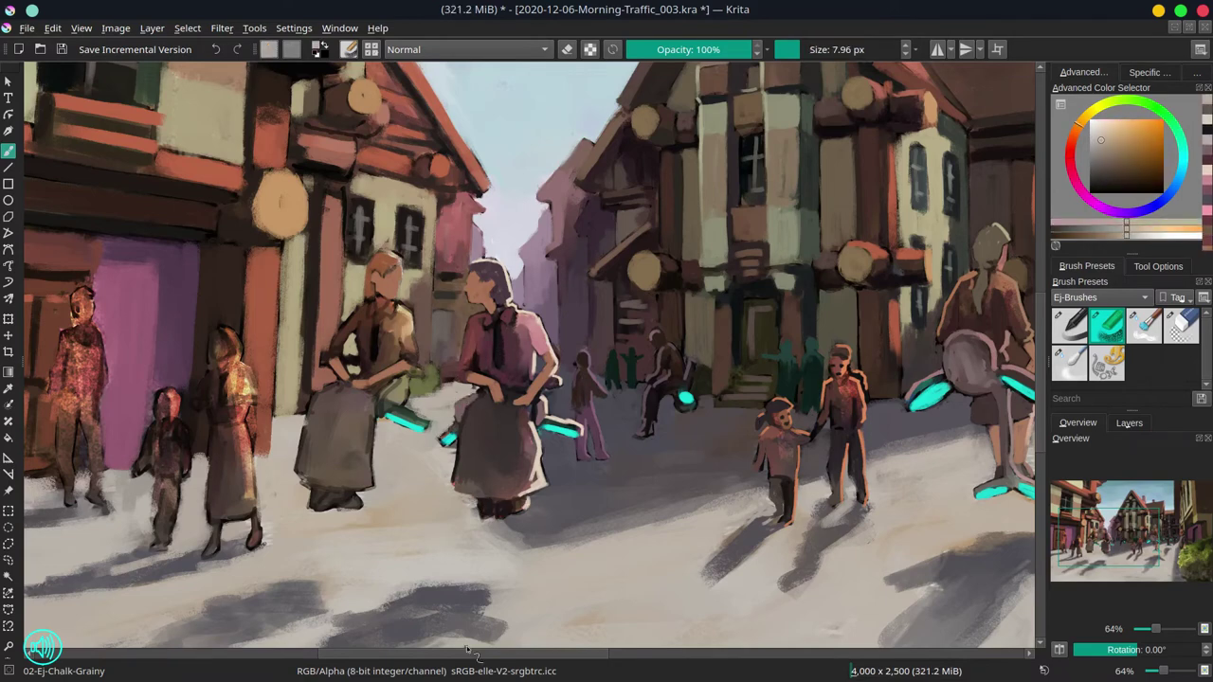
- Paint the dark purple neckerchief and refine the profile face with skin tones
ctrl+click(508, 282)
shift+drag(512, 282, 471, 282)
ctrl+click(471, 283)
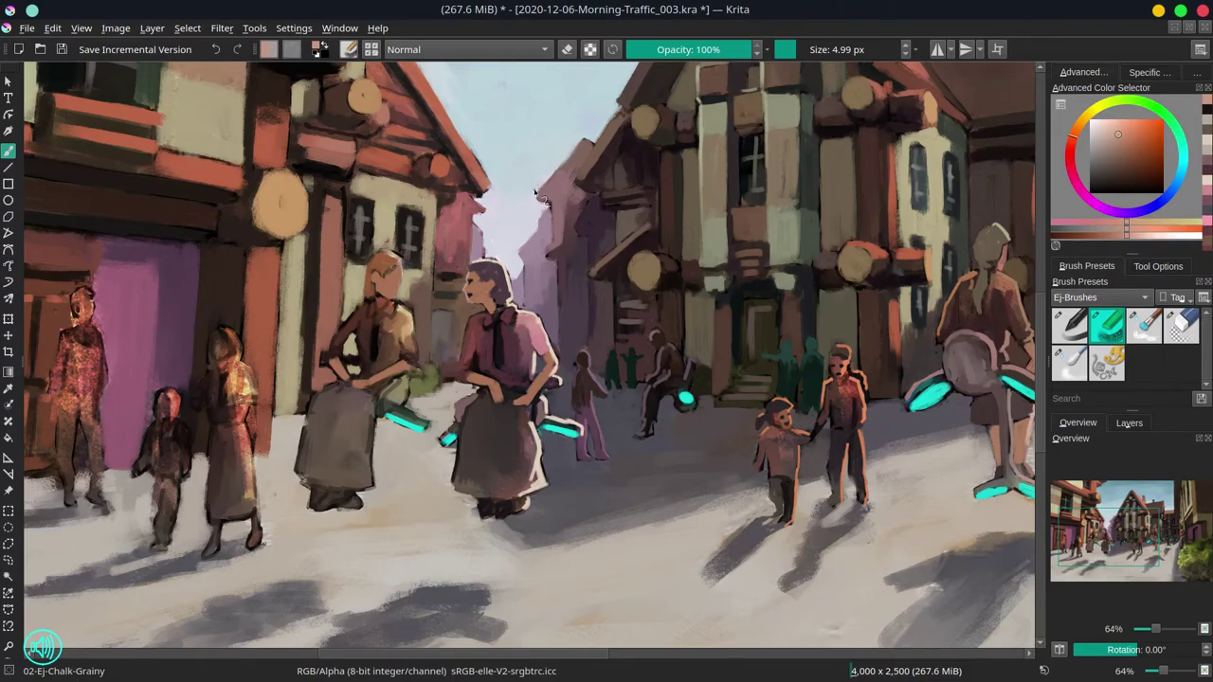
scroll(536, 195, down, 5)
scroll(537, 195, up, 5)
ctrl+click(523, 360)
shift+drag(520, 360, 523, 360)
scroll(523, 360, down, 5)
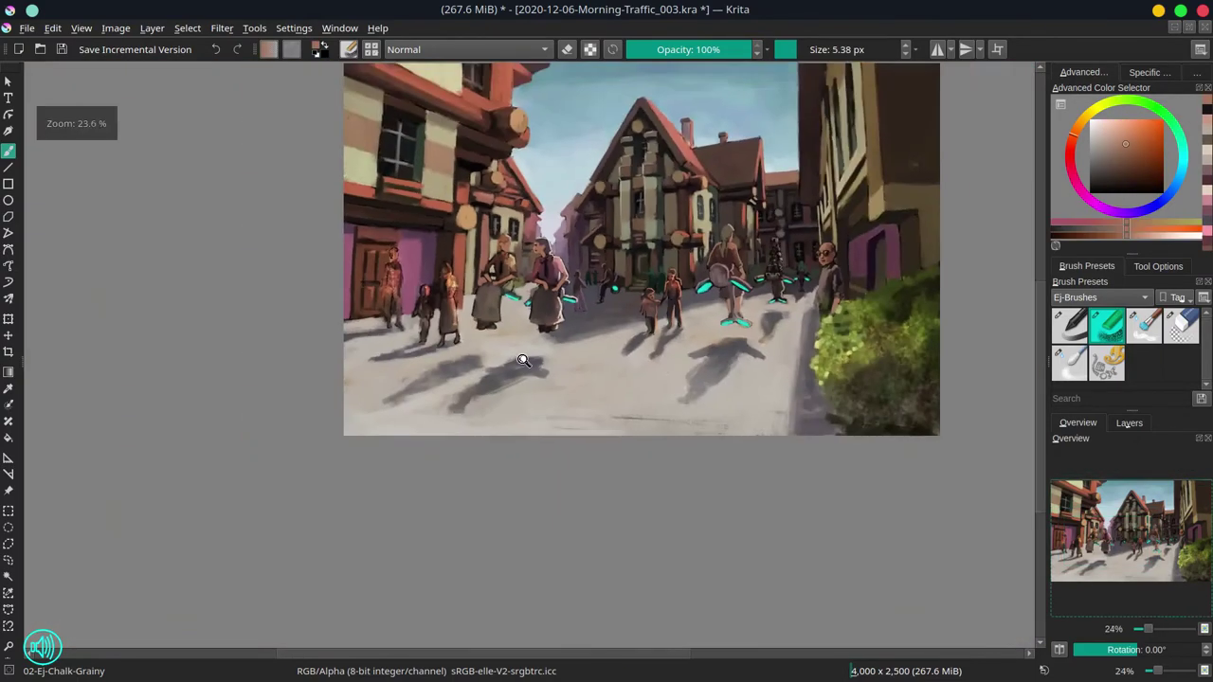
scroll(523, 360, up, 5)
ctrl+click(484, 261)
shift+drag(487, 261, 491, 282)
scroll(491, 282, down, 4)
scroll(491, 283, up, 2)
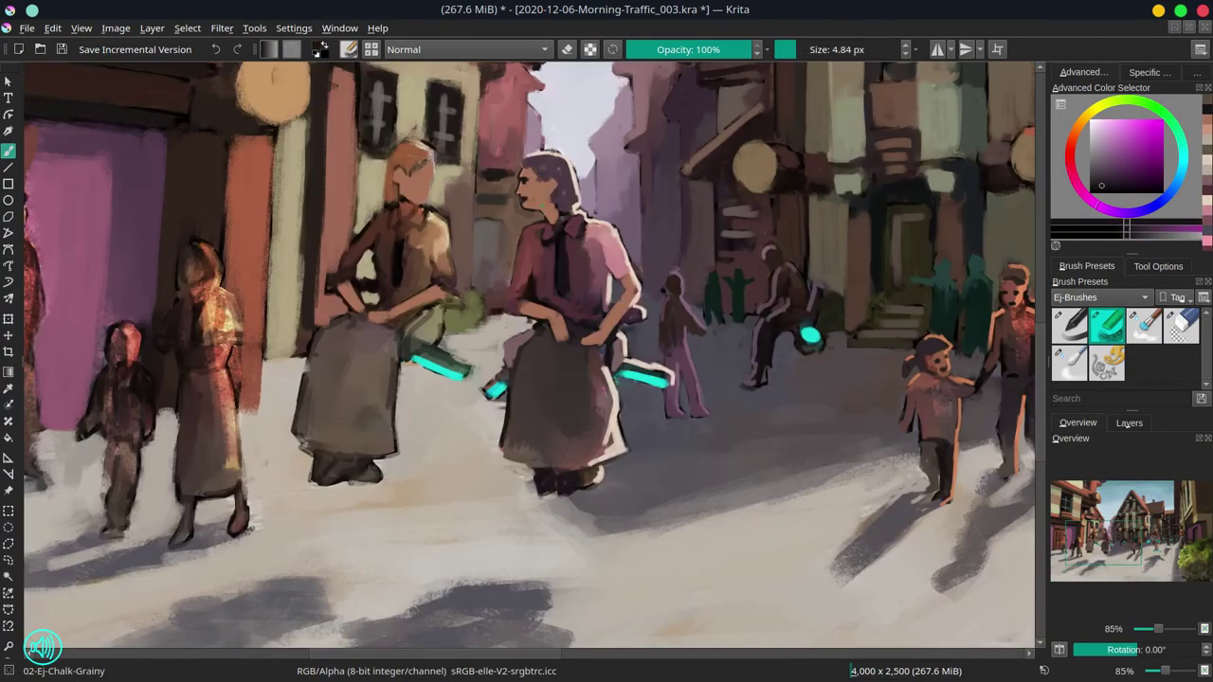
scroll(654, 106, down, 4)
click(1128, 422)
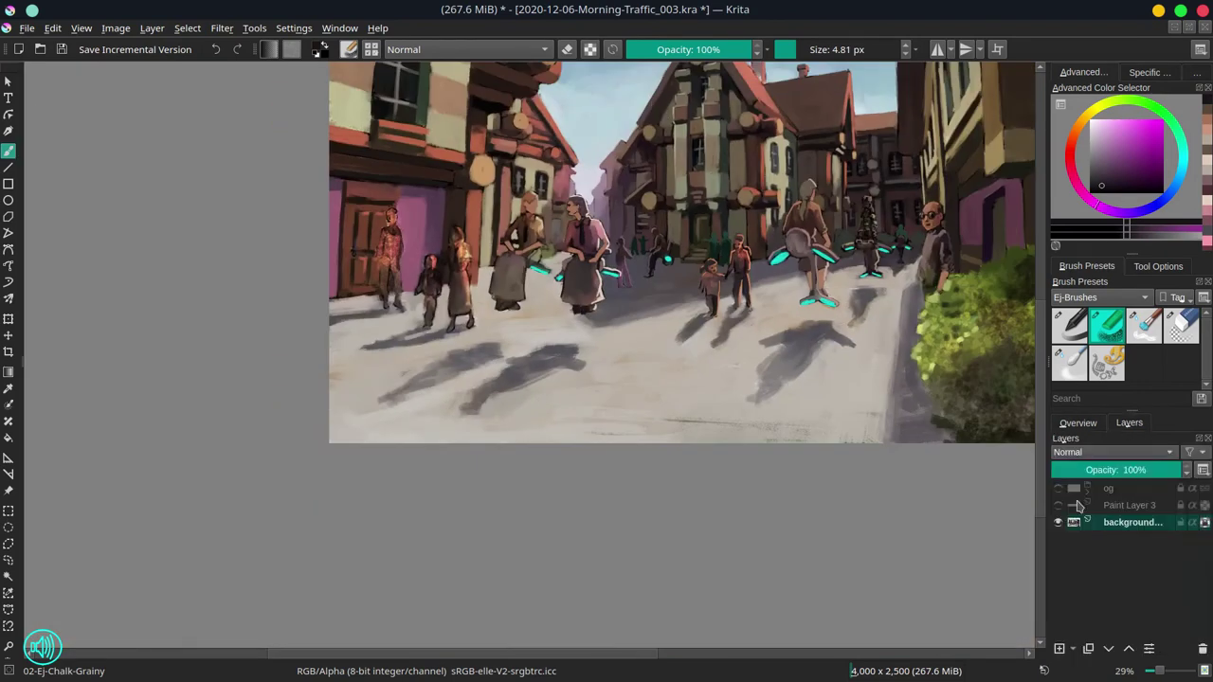
drag(950, 161, 790, 287)
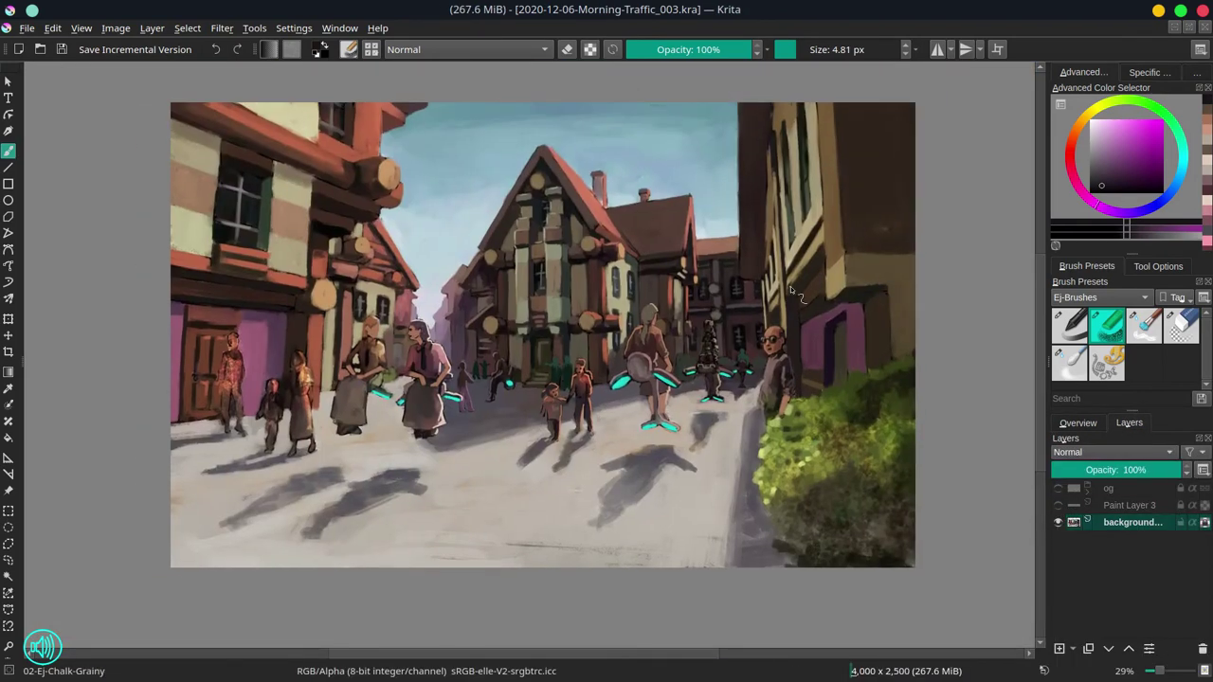
click(1077, 423)
scroll(668, 344, down, 5)
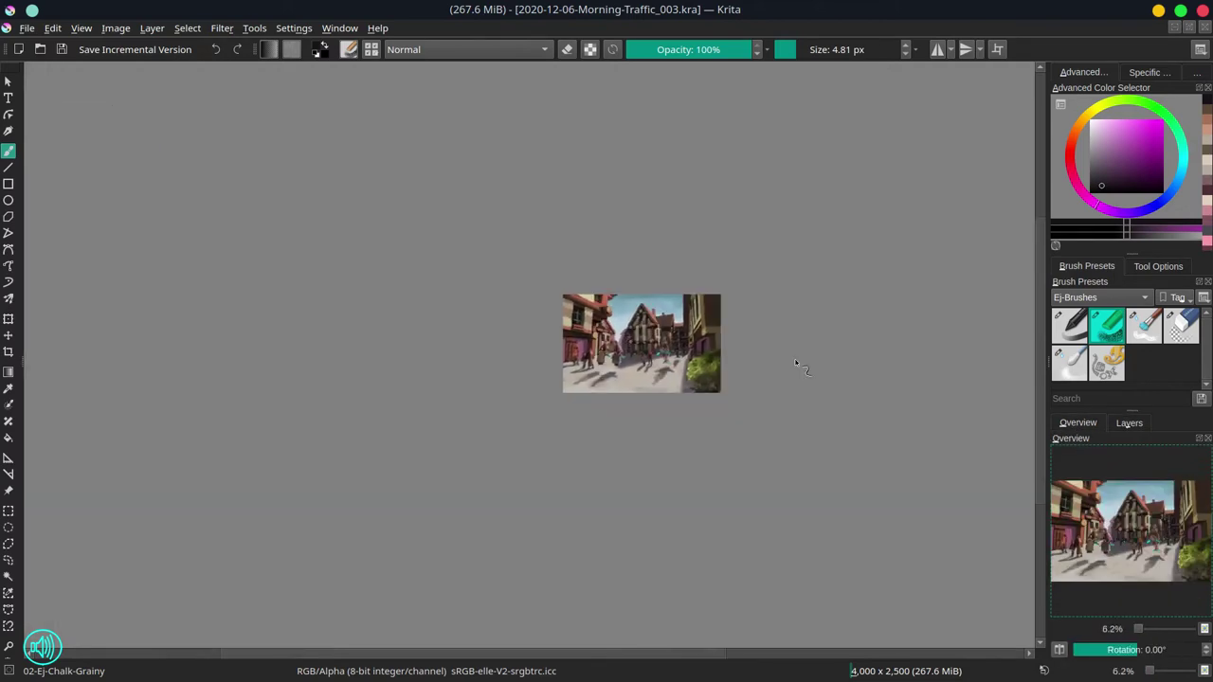
scroll(796, 365, up, 4)
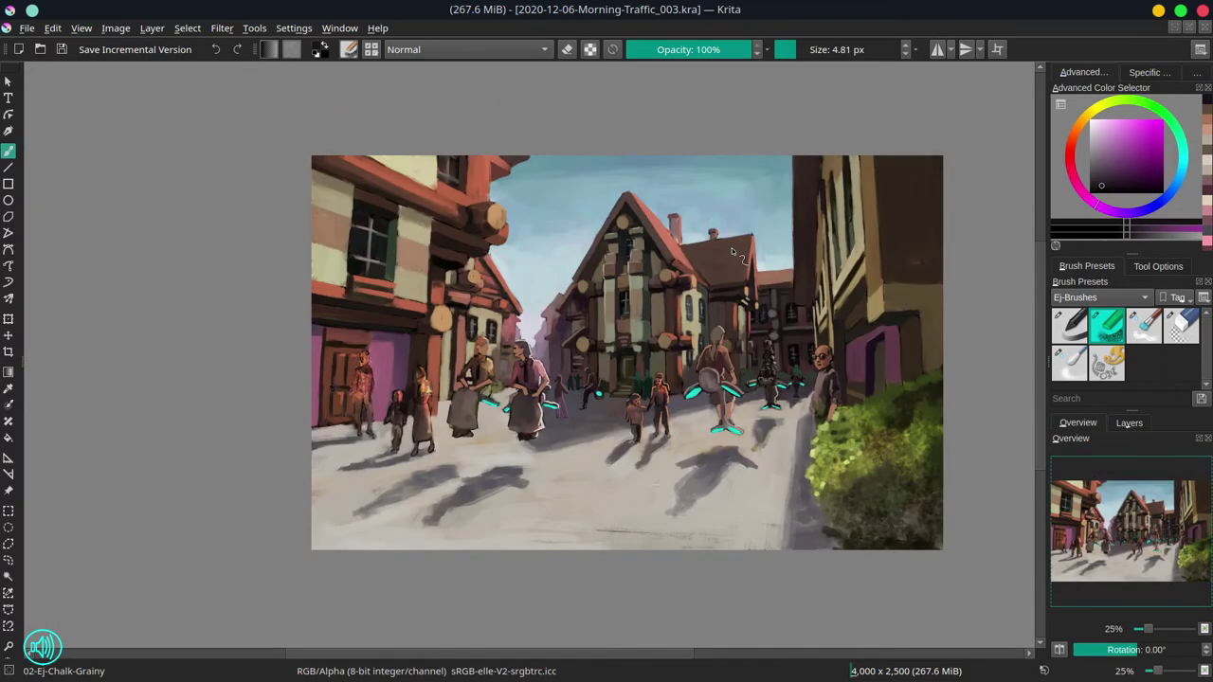
scroll(499, 379, up, 3)
- Smooth the blonde woman's face with a sampled skin tone
ctrl+click(453, 279)
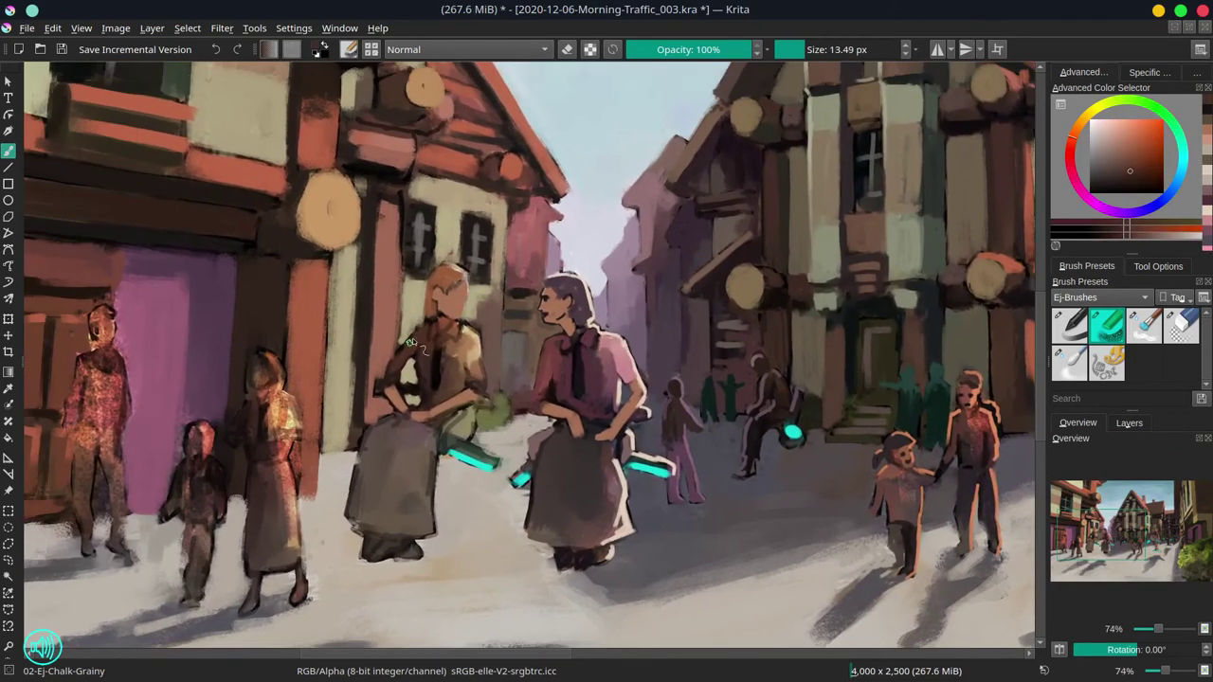
ctrl+click(453, 277)
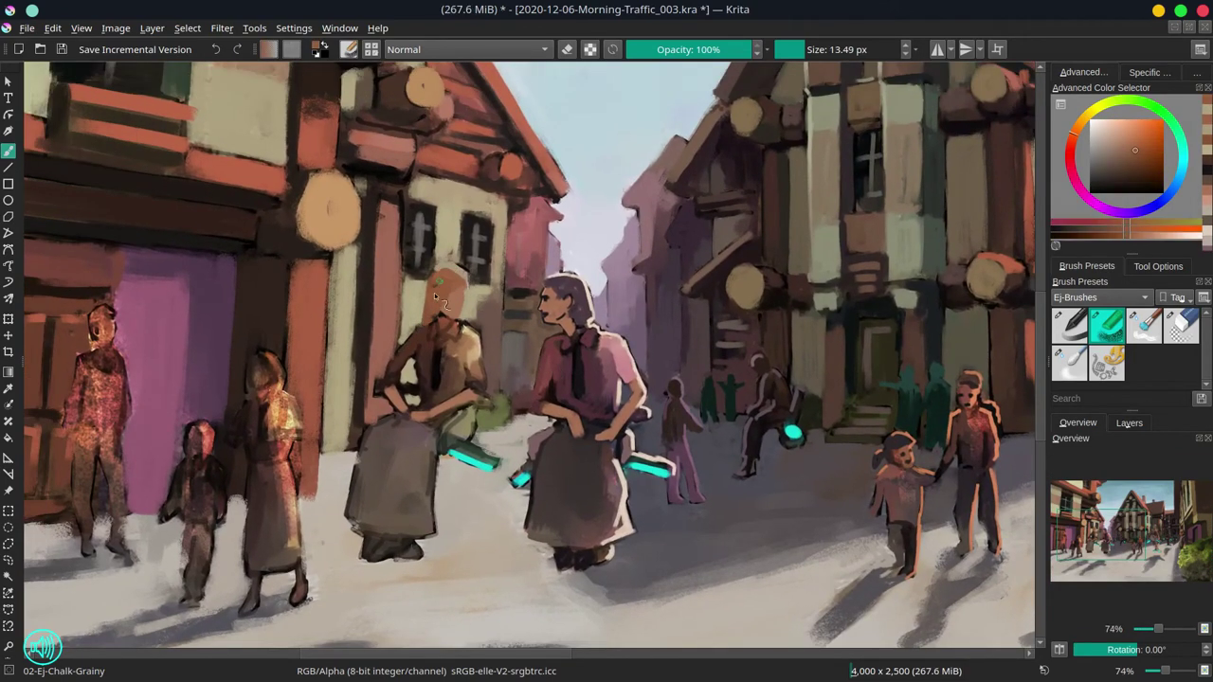
ctrl+click(462, 296)
drag(462, 296, 451, 290)
- With a smaller brush, dab peach, pink and darker reddish tones across the face
key(bracketleft)
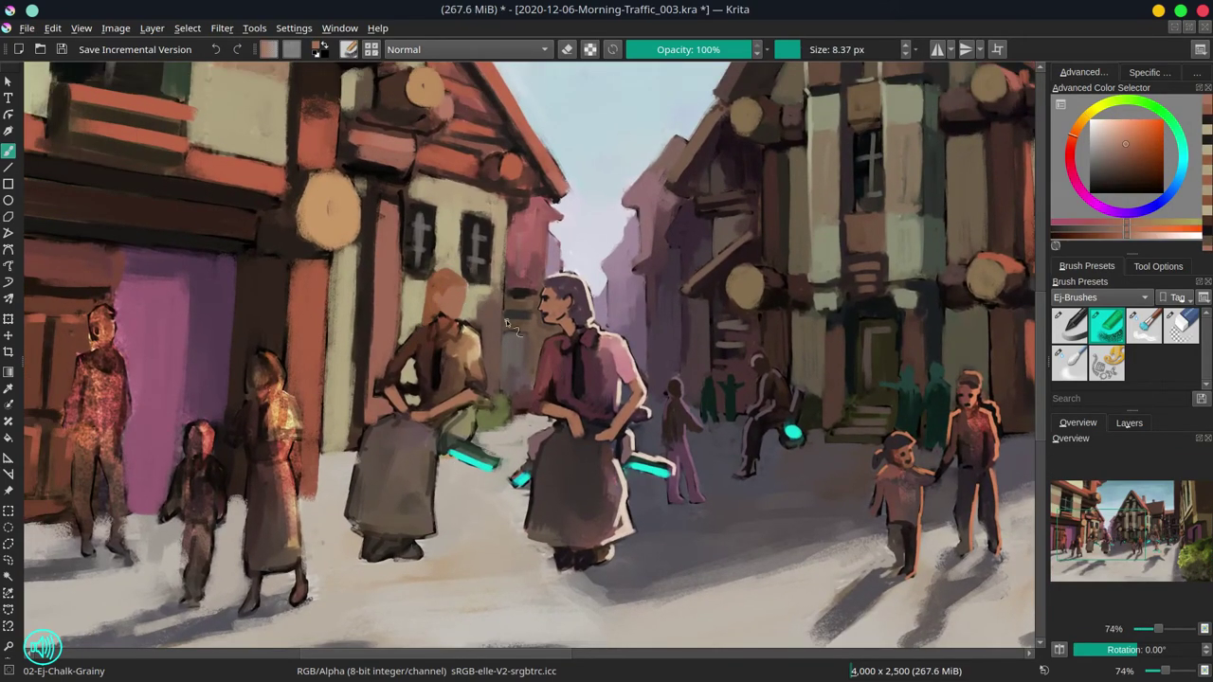
ctrl+click(488, 363)
ctrl+click(464, 379)
ctrl+click(478, 375)
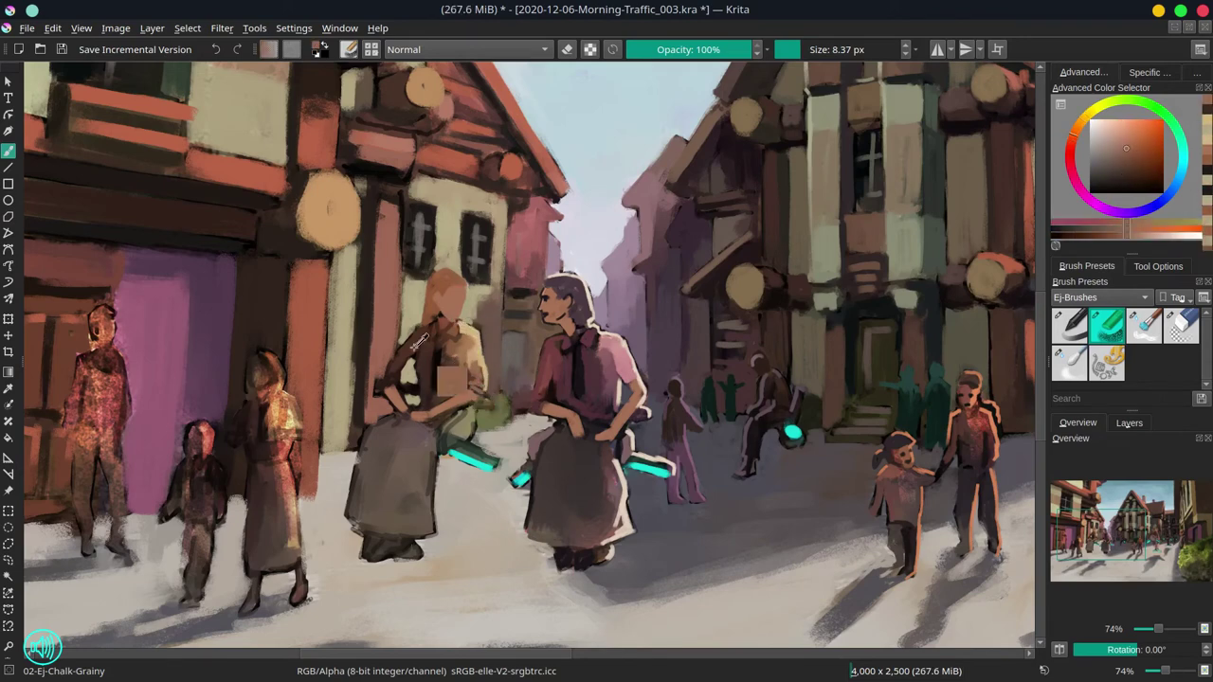
ctrl+click(474, 383)
ctrl+click(440, 332)
ctrl+click(435, 330)
ctrl+click(434, 335)
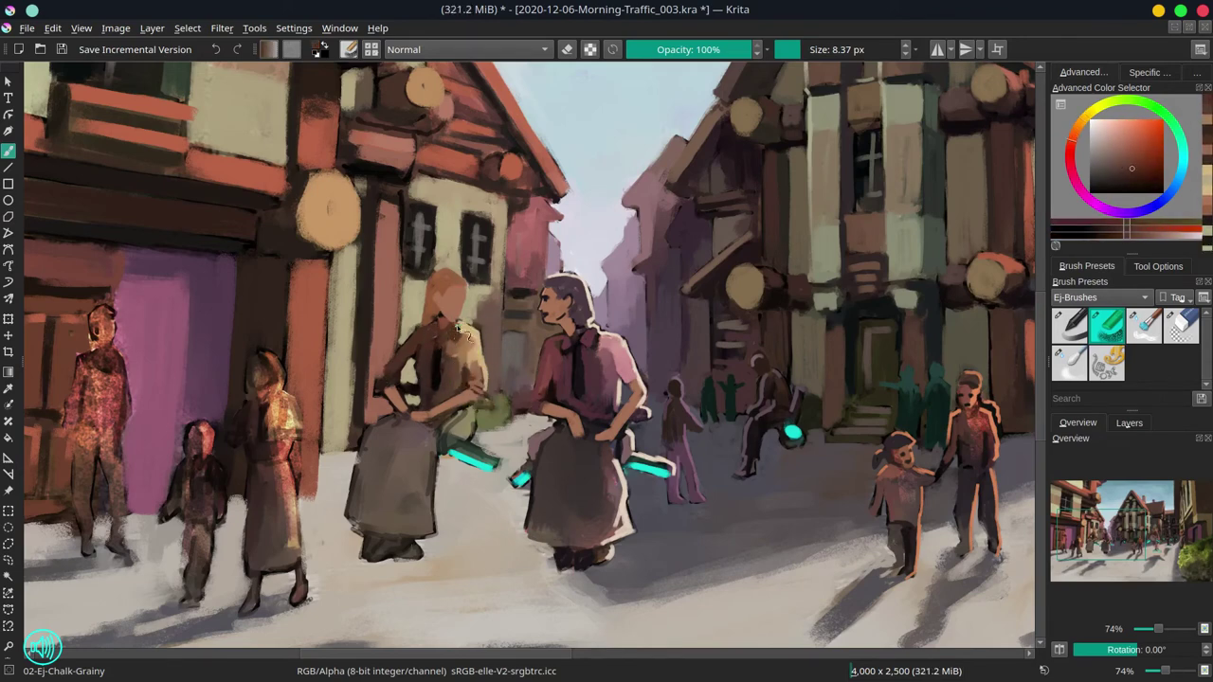
ctrl+click(431, 341)
ctrl+click(430, 347)
ctrl+click(430, 352)
ctrl+click(431, 365)
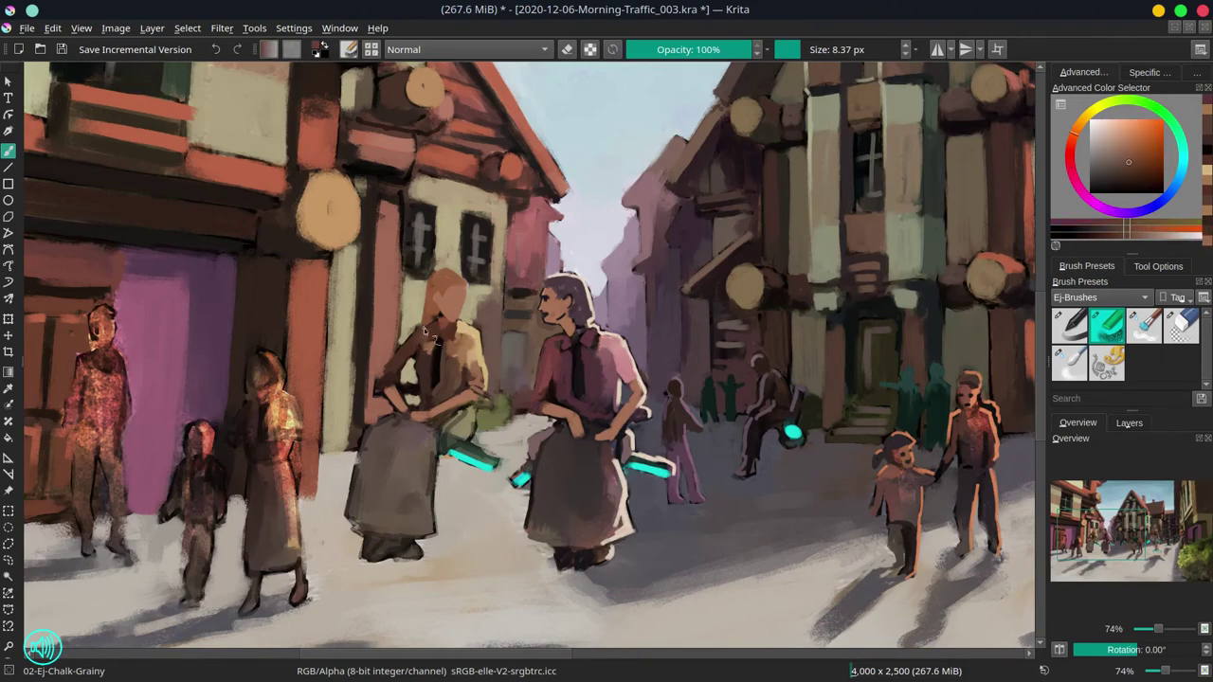
ctrl+click(432, 375)
ctrl+click(434, 389)
- Work green and yellow-orange tones into the face area with a larger brush
ctrl+click(442, 387)
ctrl+click(451, 398)
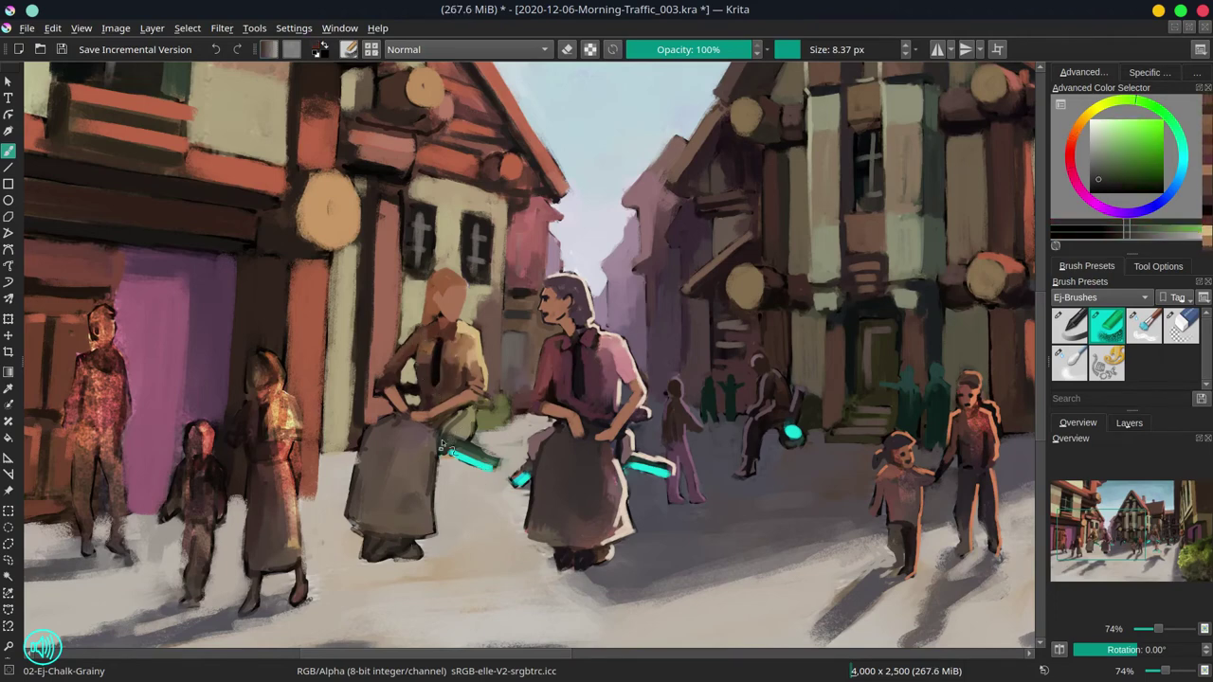
ctrl+click(459, 391)
ctrl+click(466, 382)
ctrl+click(469, 387)
ctrl+click(472, 392)
ctrl+click(475, 397)
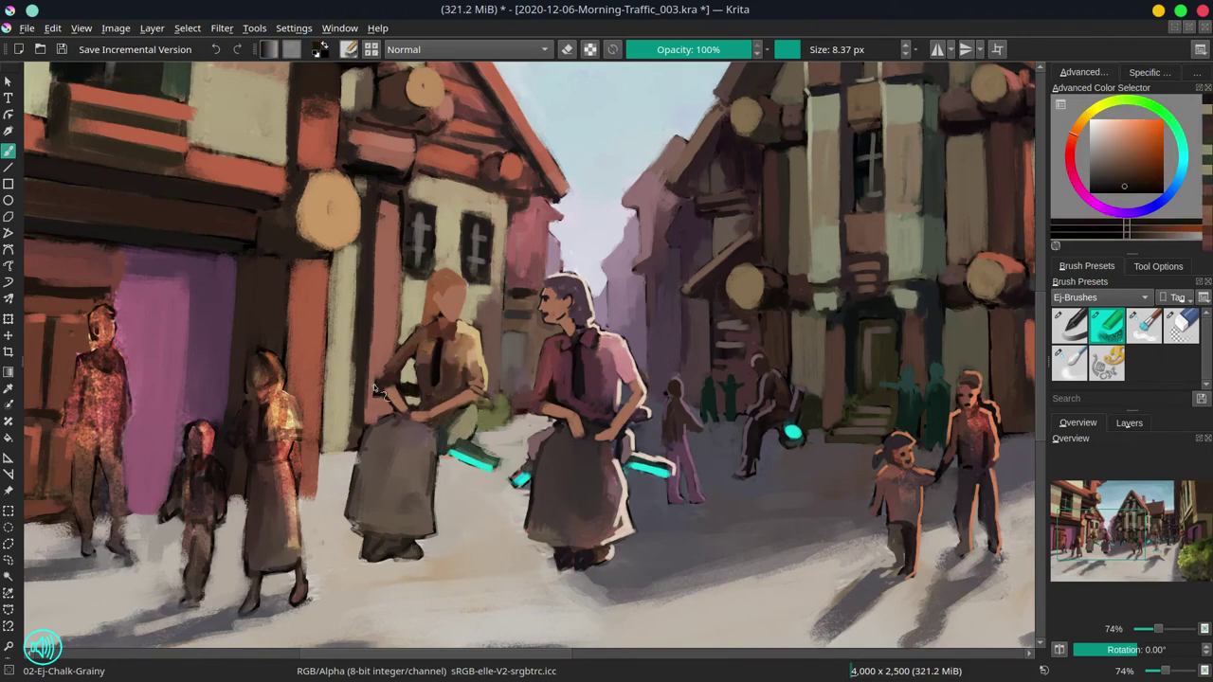
ctrl+click(481, 402)
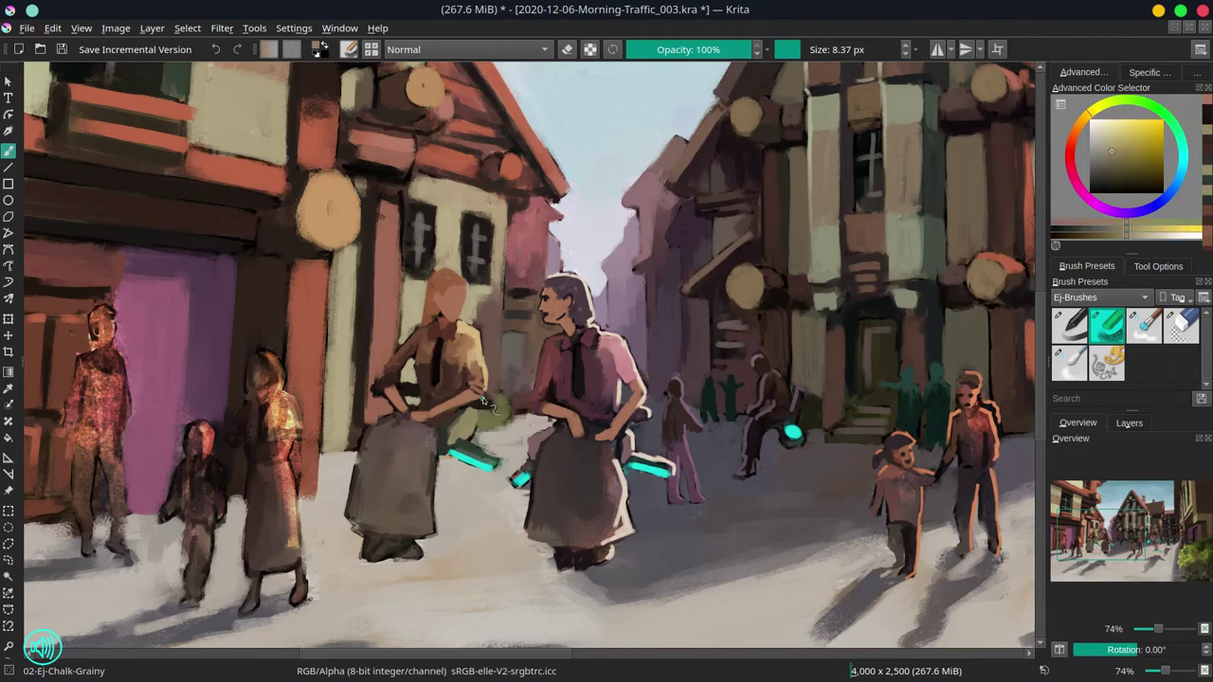
ctrl+click(372, 477)
key(bracketright)
- Pick a dark red, shrink the brush and save the painting
drag(588, 549, 611, 509)
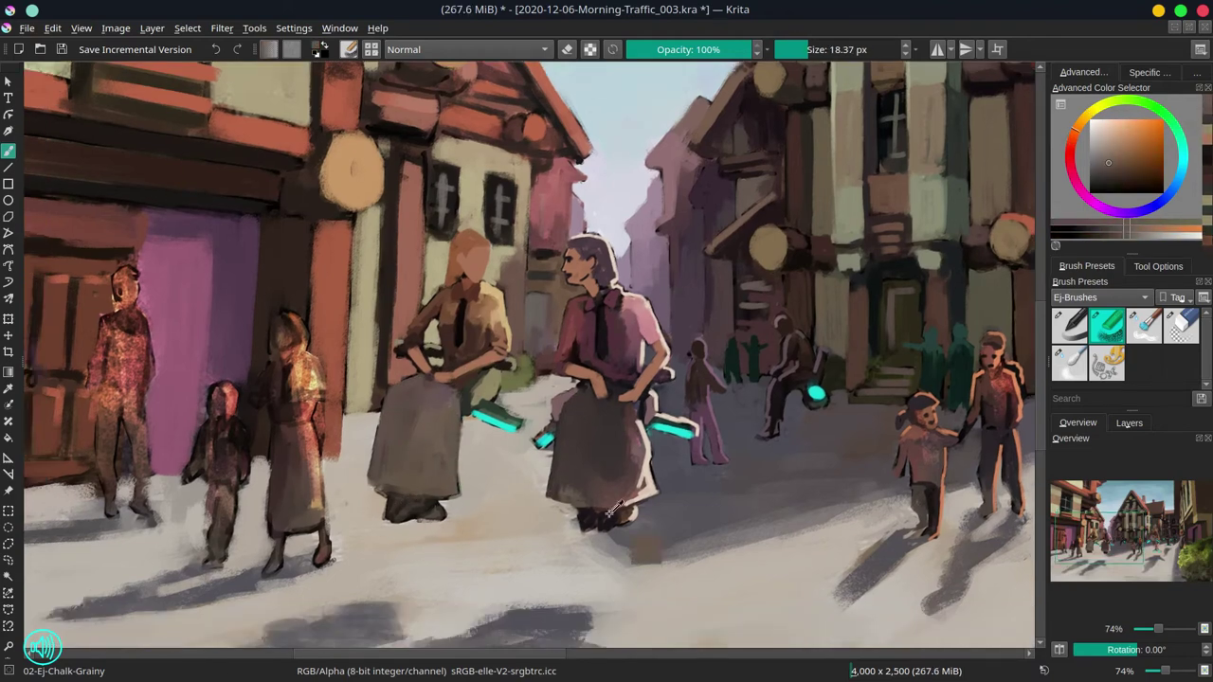
ctrl+click(646, 557)
ctrl+click(543, 425)
key(bracketleft)
drag(466, 315, 441, 423)
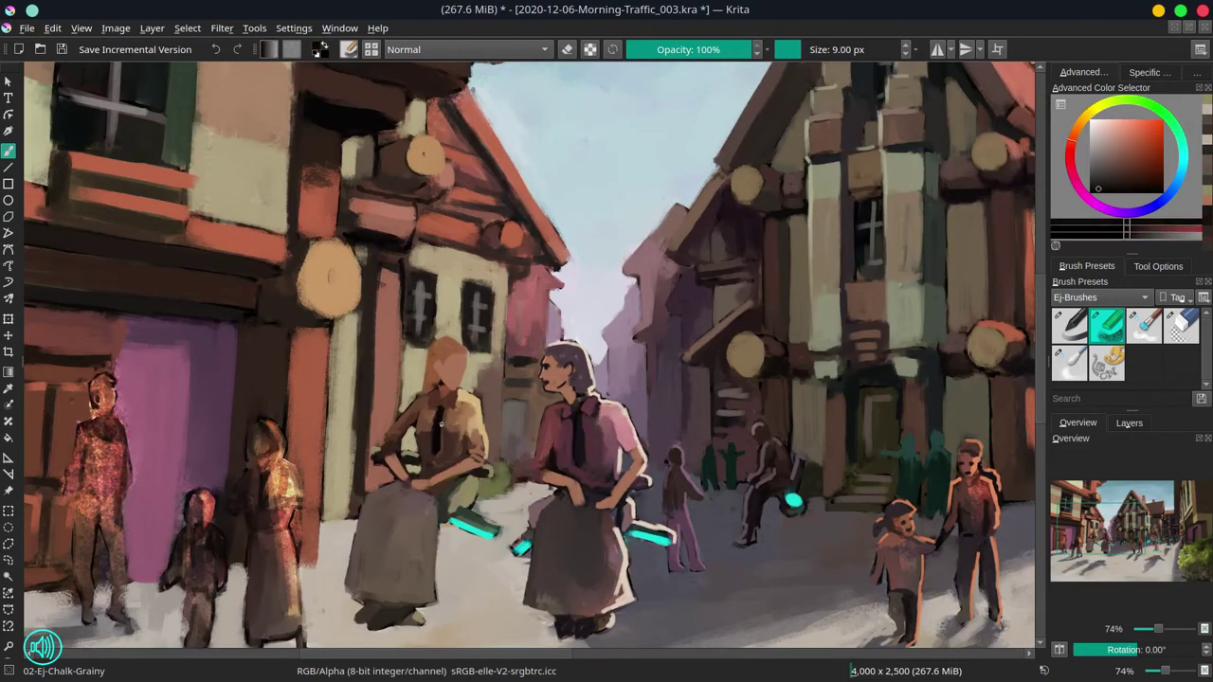
key(bracketleft)
key(ctrl+s)
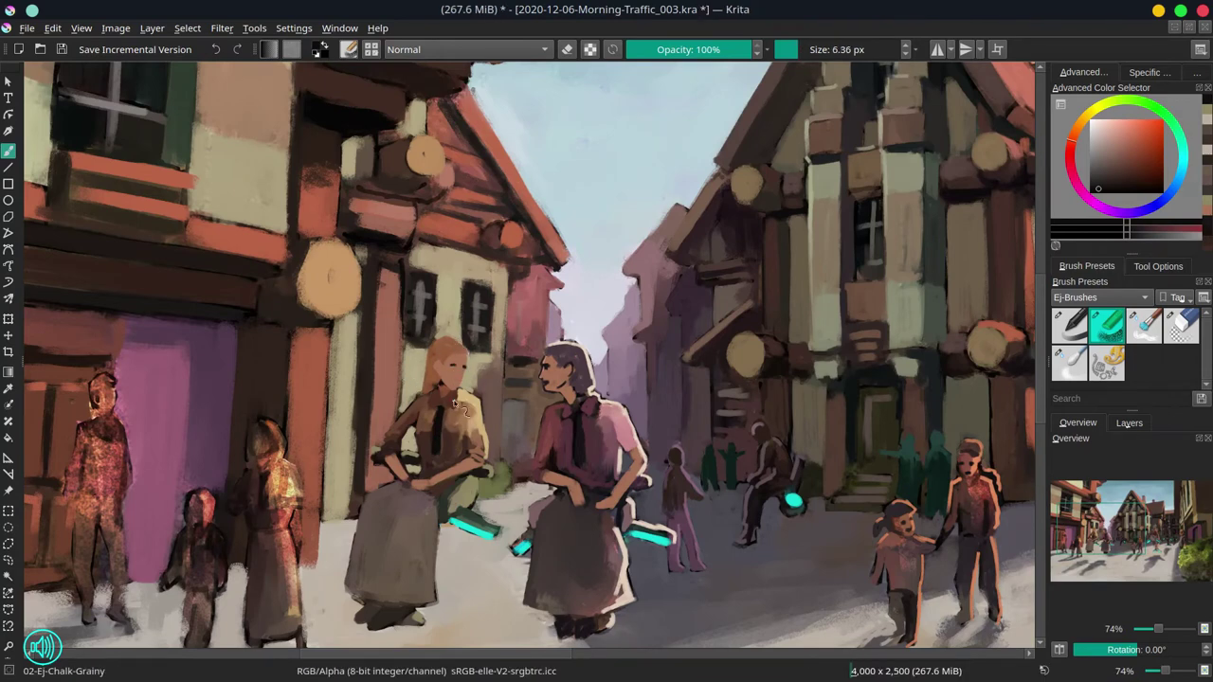
- Paint the eyes, nose and mouth in near-black red with a fine brush
key(bracketright)
ctrl+click(441, 379)
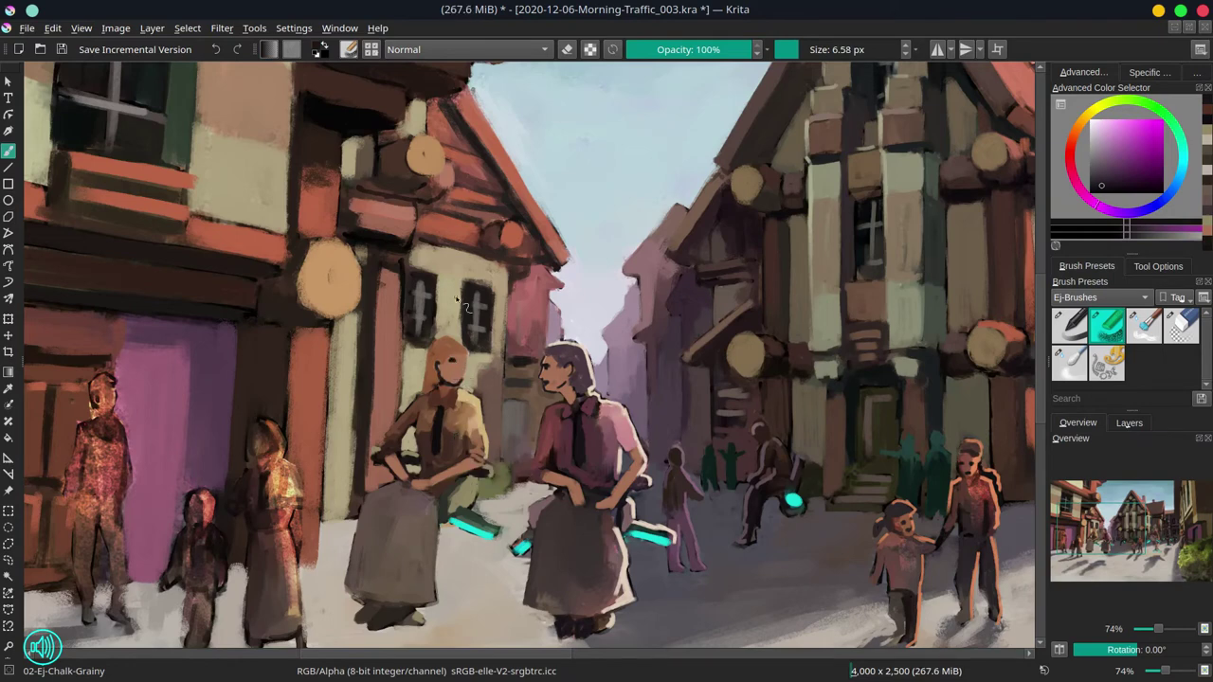
ctrl+click(483, 308)
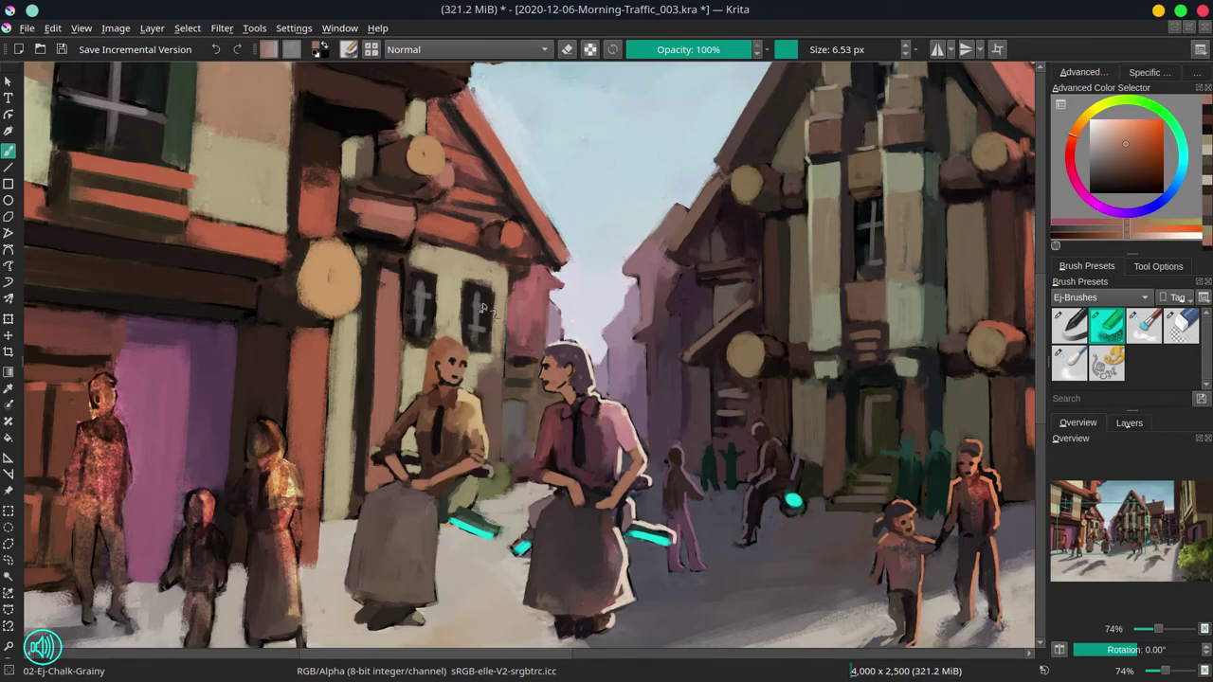
ctrl+click(462, 347)
key(bracketleft)
key(bracketleft)
key(bracketleft)
ctrl+click(438, 409)
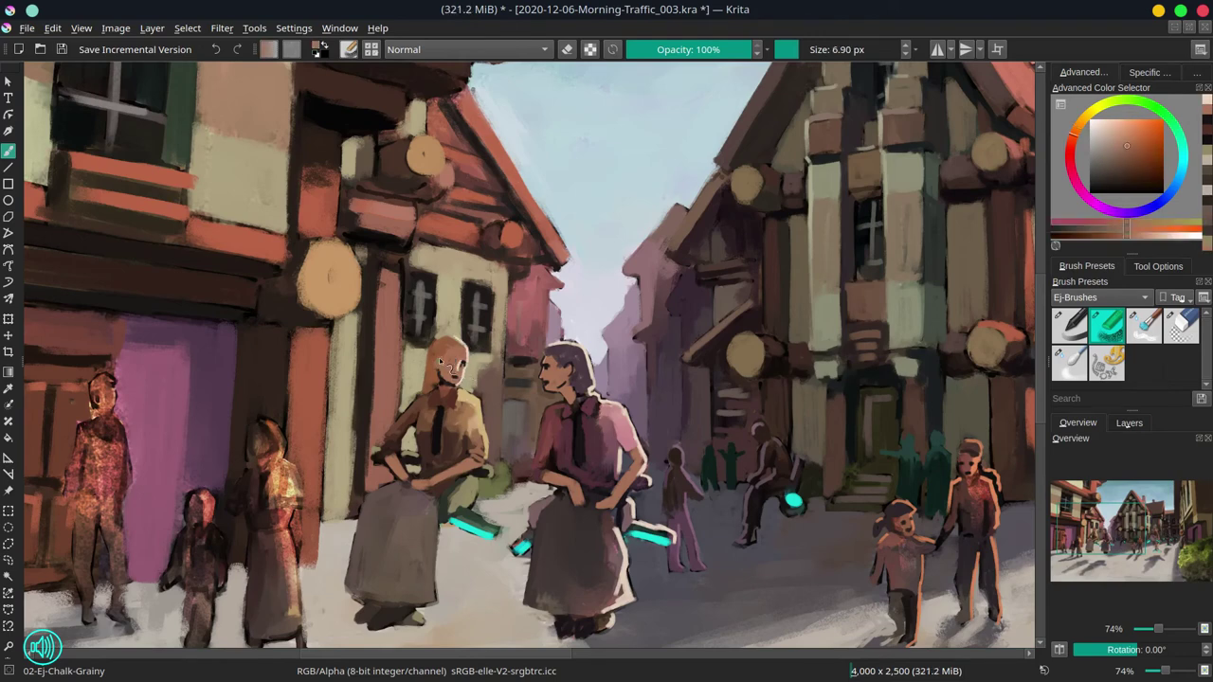
key(bracketright)
key(bracketright)
key(bracketright)
key(bracketright)
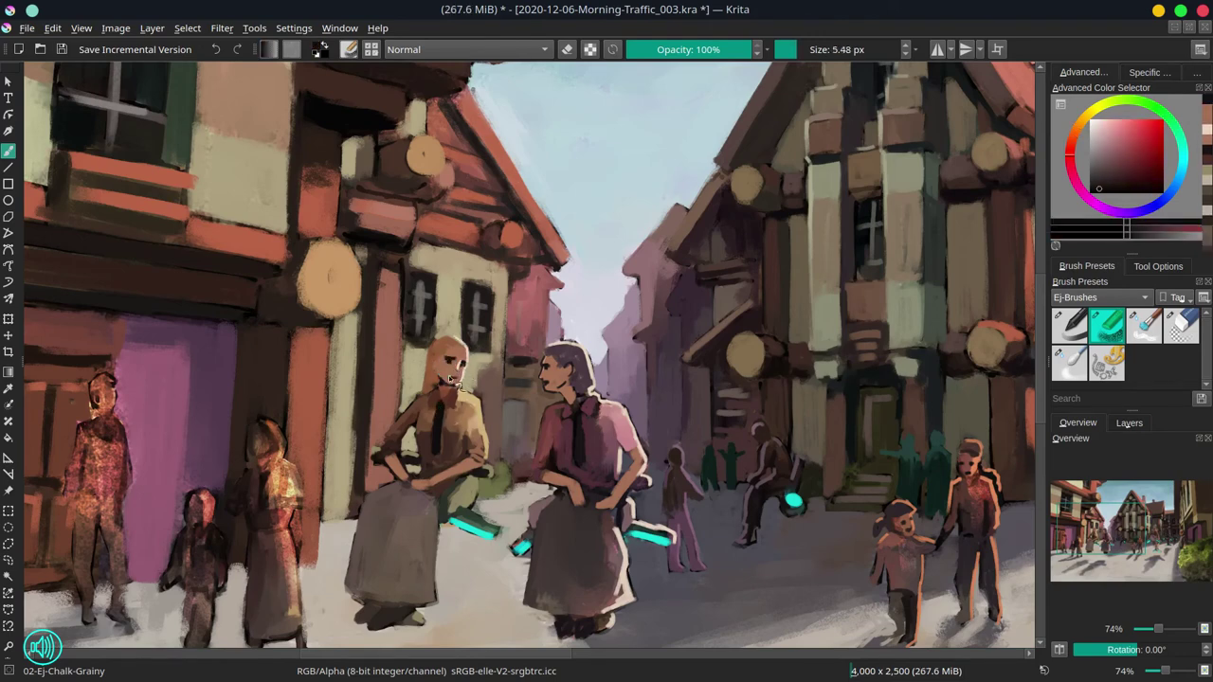
- Shade the face with red-brown tones at about 4 px, then mirror the view
ctrl+click(446, 376)
key(bracketright)
key(bracketright)
key(bracketright)
key(bracketright)
key(bracketright)
key(bracketright)
ctrl+click(439, 377)
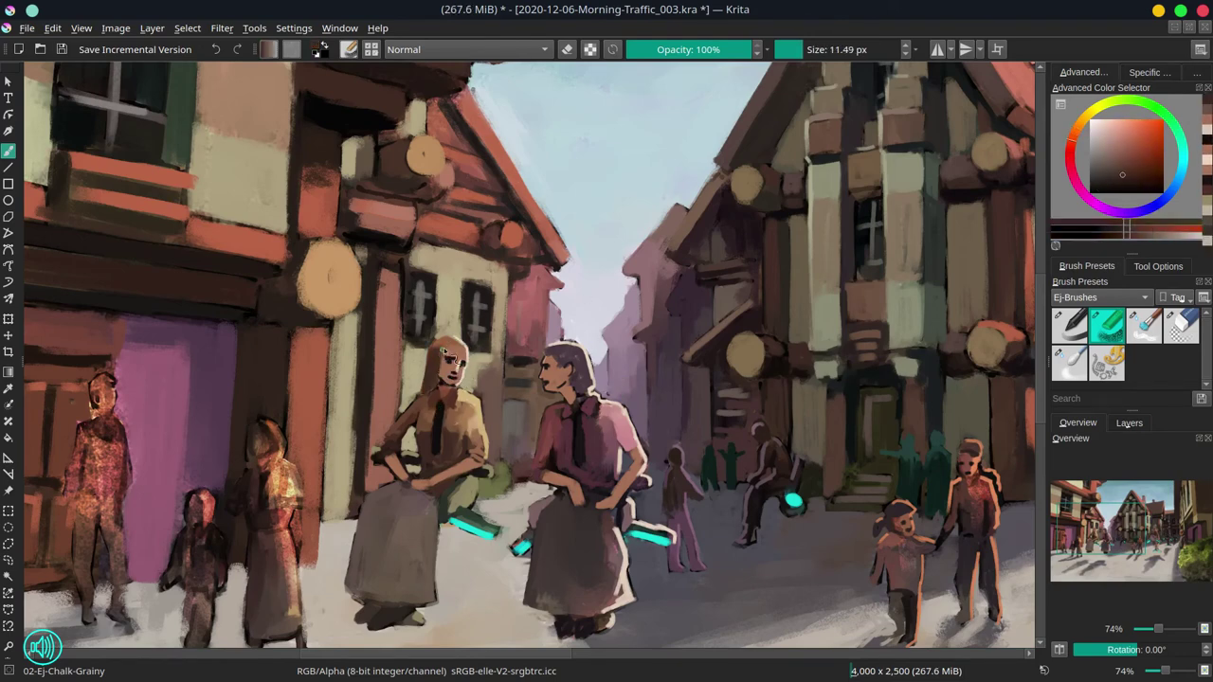
key(bracketleft)
key(bracketleft)
key(bracketleft)
key(bracketleft)
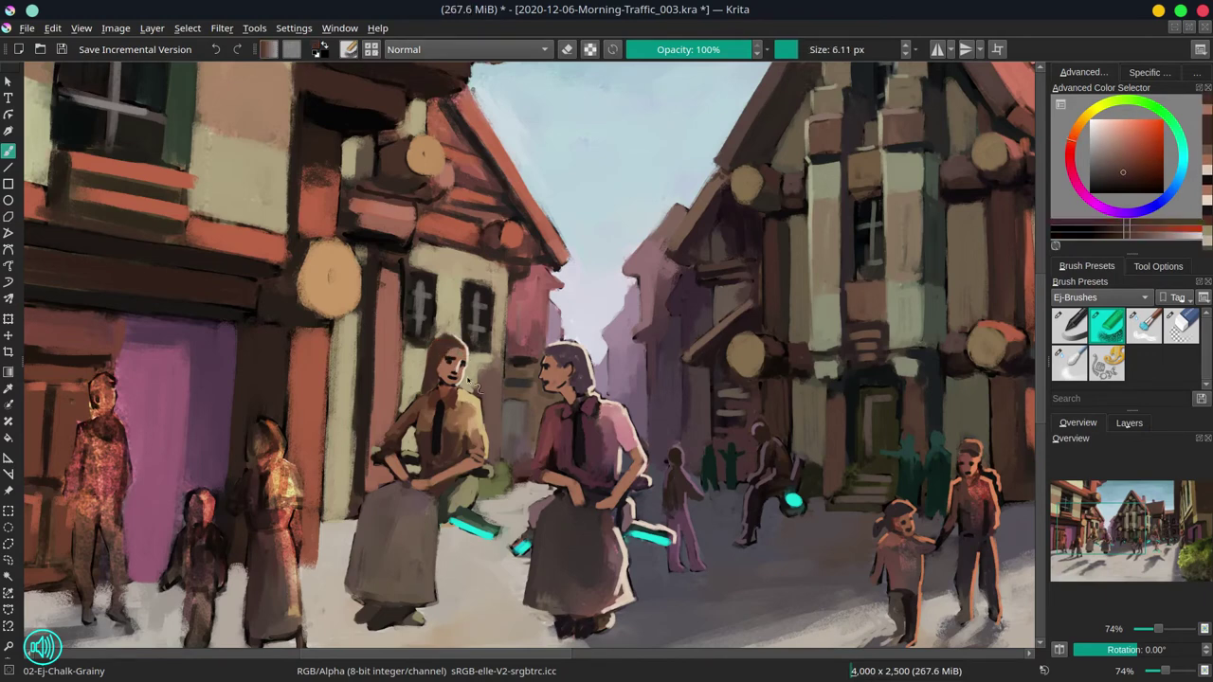
ctrl+click(465, 372)
key(bracketleft)
key(bracketleft)
key(bracketleft)
key(bracketleft)
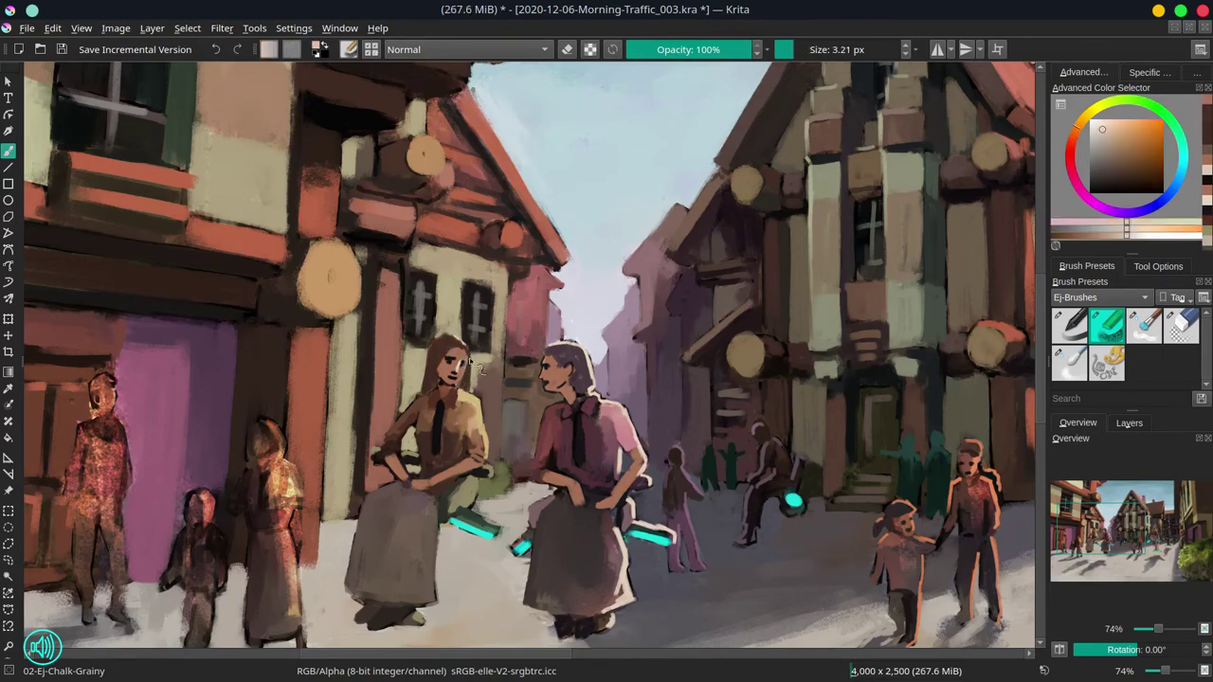
ctrl+click(480, 364)
key(m)
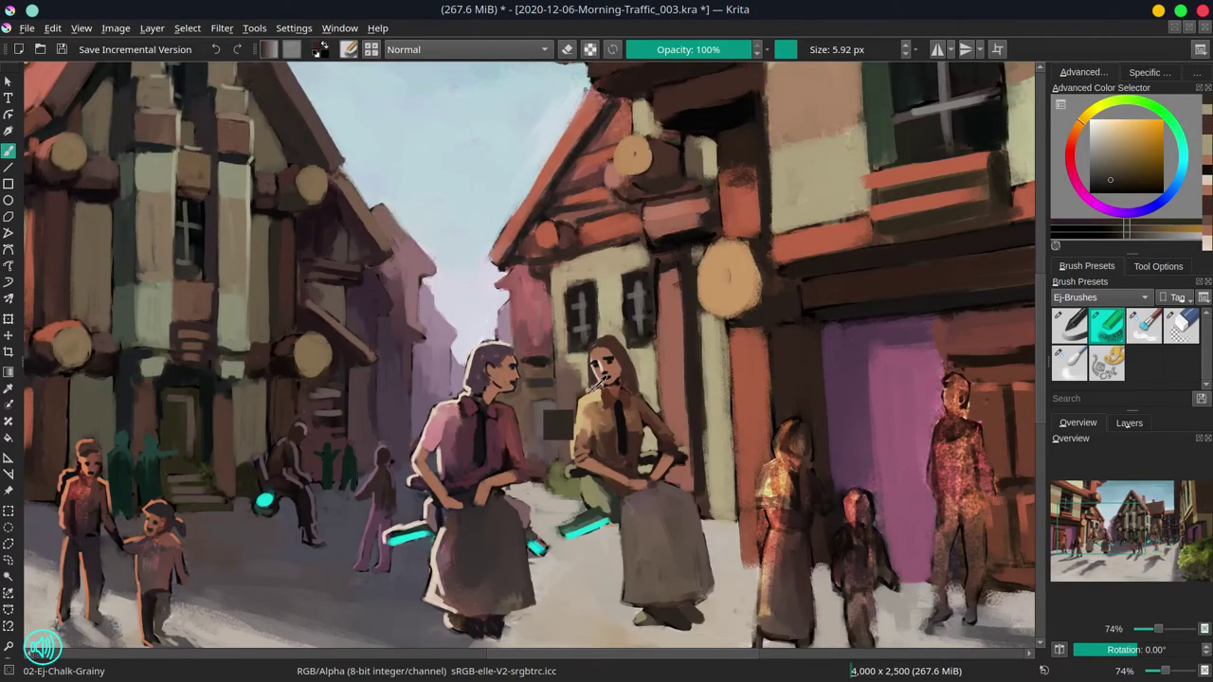
- Save, then paint light strokes on the standing girl's face, the child and her feet
ctrl+click(578, 388)
drag(633, 350, 384, 303)
key(ctrl+s)
ctrl+click(547, 389)
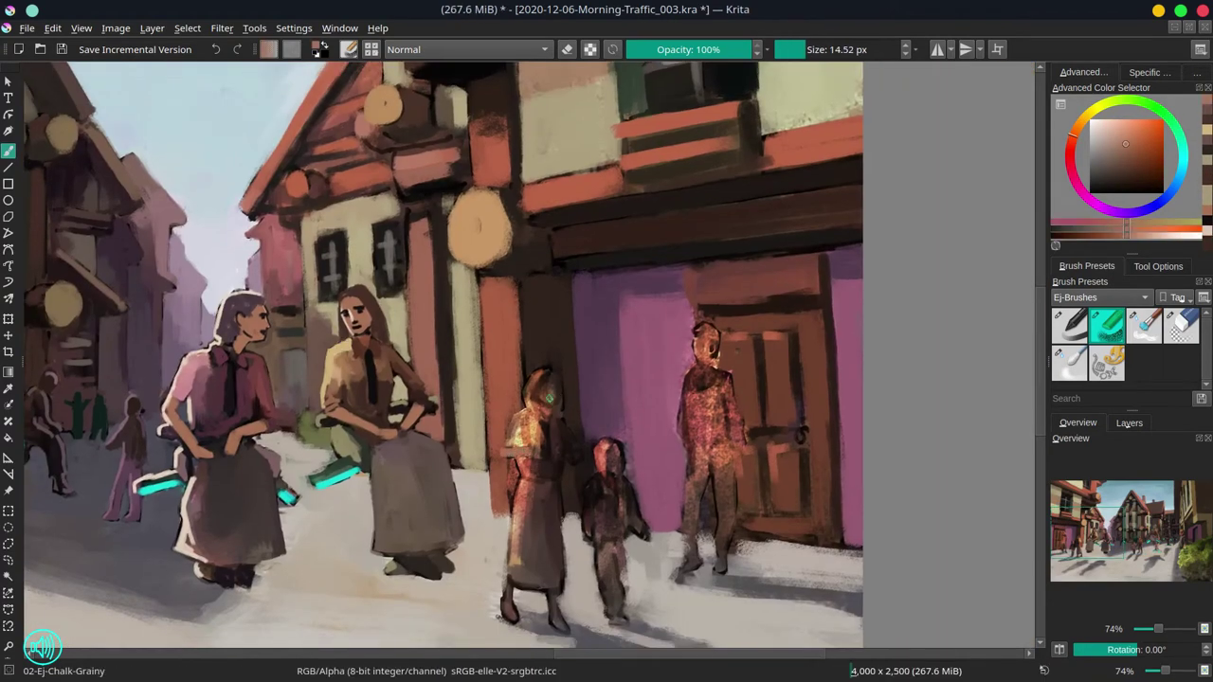
drag(542, 378, 559, 403)
drag(611, 455, 611, 476)
drag(549, 597, 559, 621)
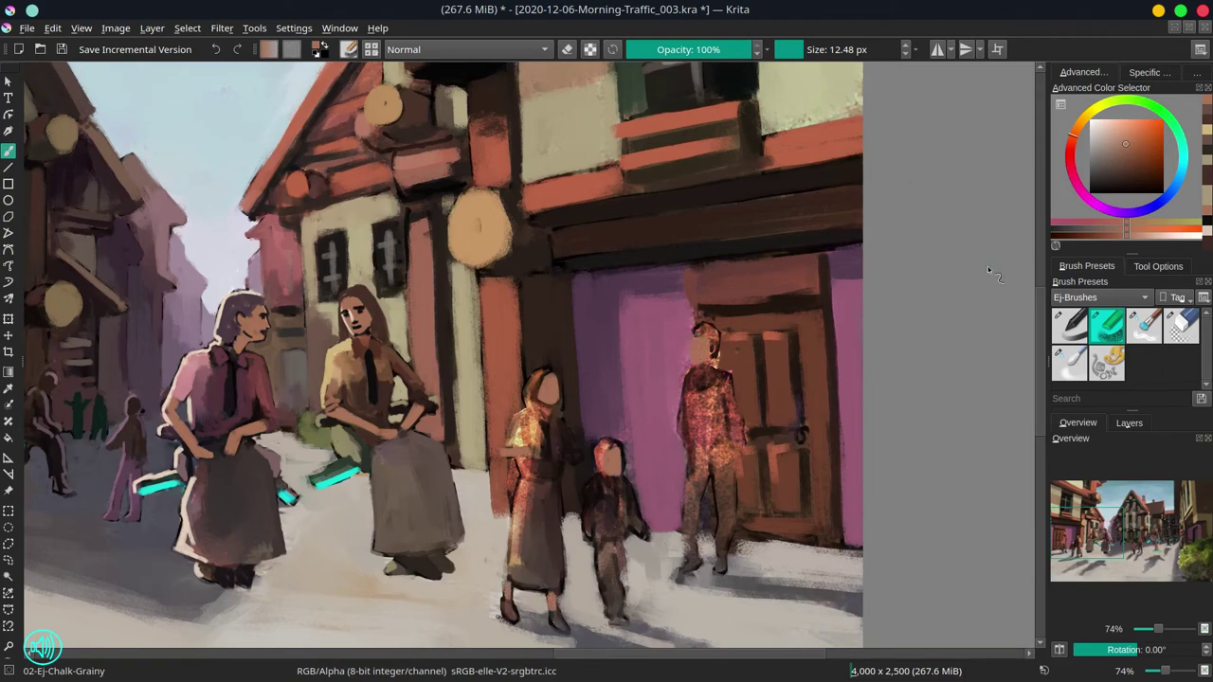
- Blend the girl's dress shading with the Blender-Textured-Soft brush
key(slash)
drag(521, 417, 535, 450)
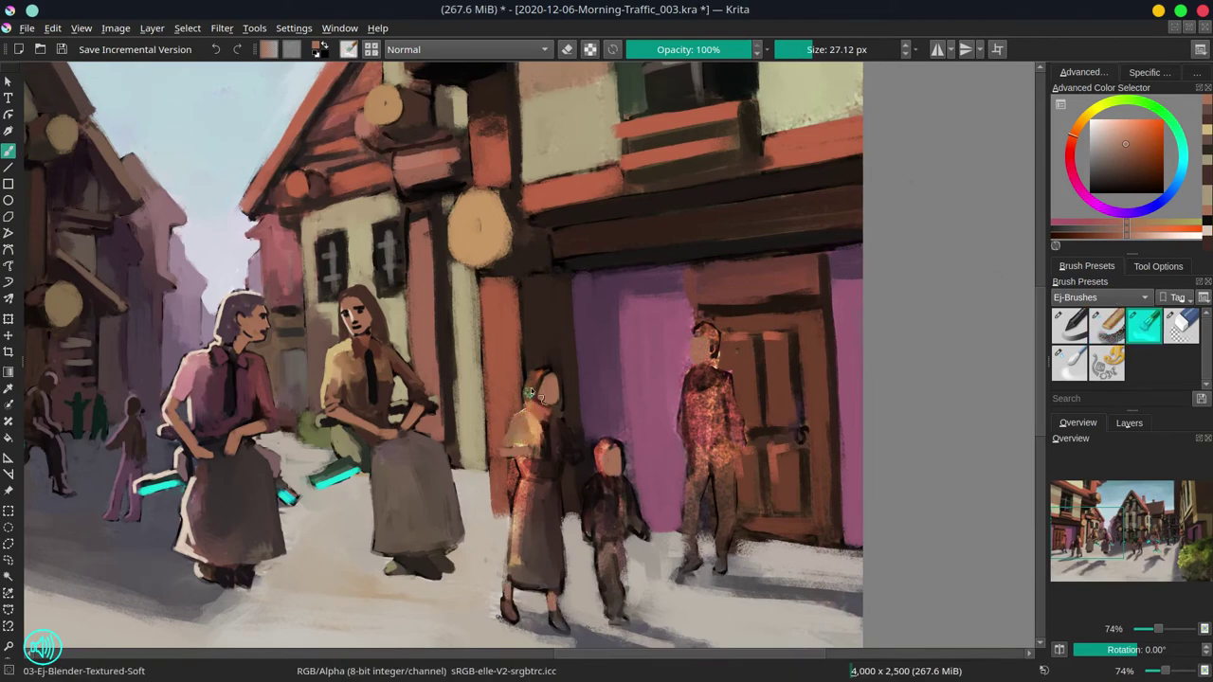
mouse_move(545, 393)
mouse_down()
mouse_move(512, 477)
mouse_move(517, 574)
mouse_up()
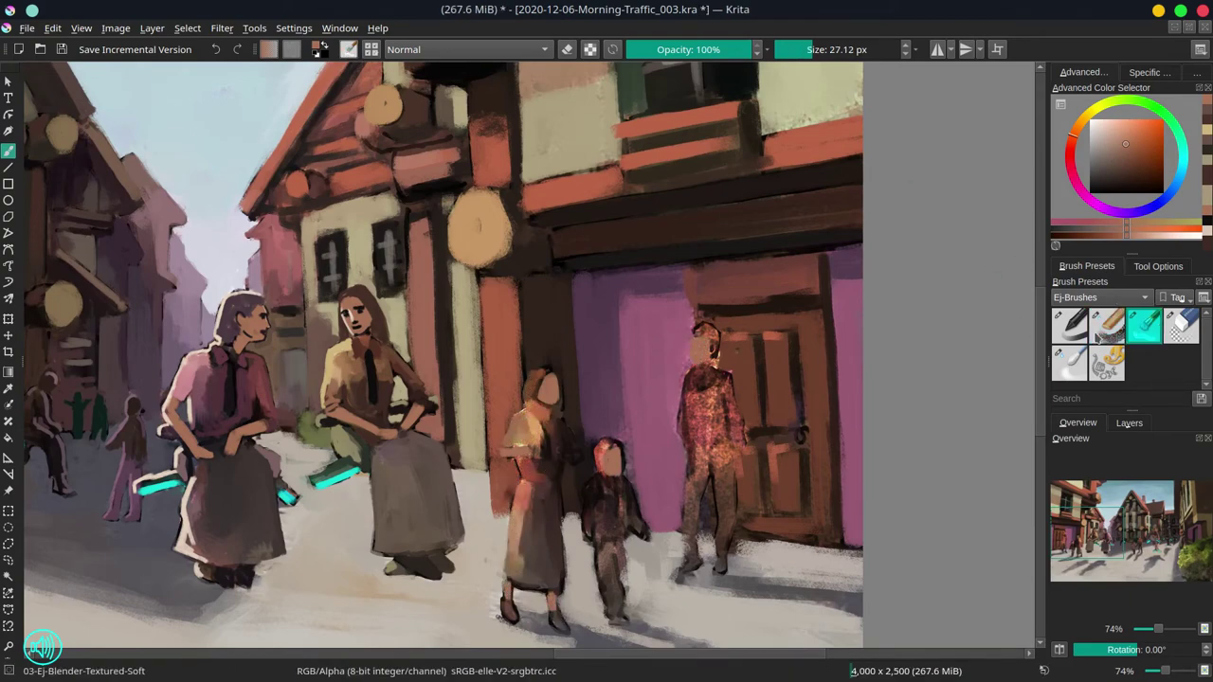
key(slash)
- With Chalk-Grainy, add light strokes around the head and dark red-brown facial features
drag(521, 379, 527, 413)
ctrl+click(559, 409)
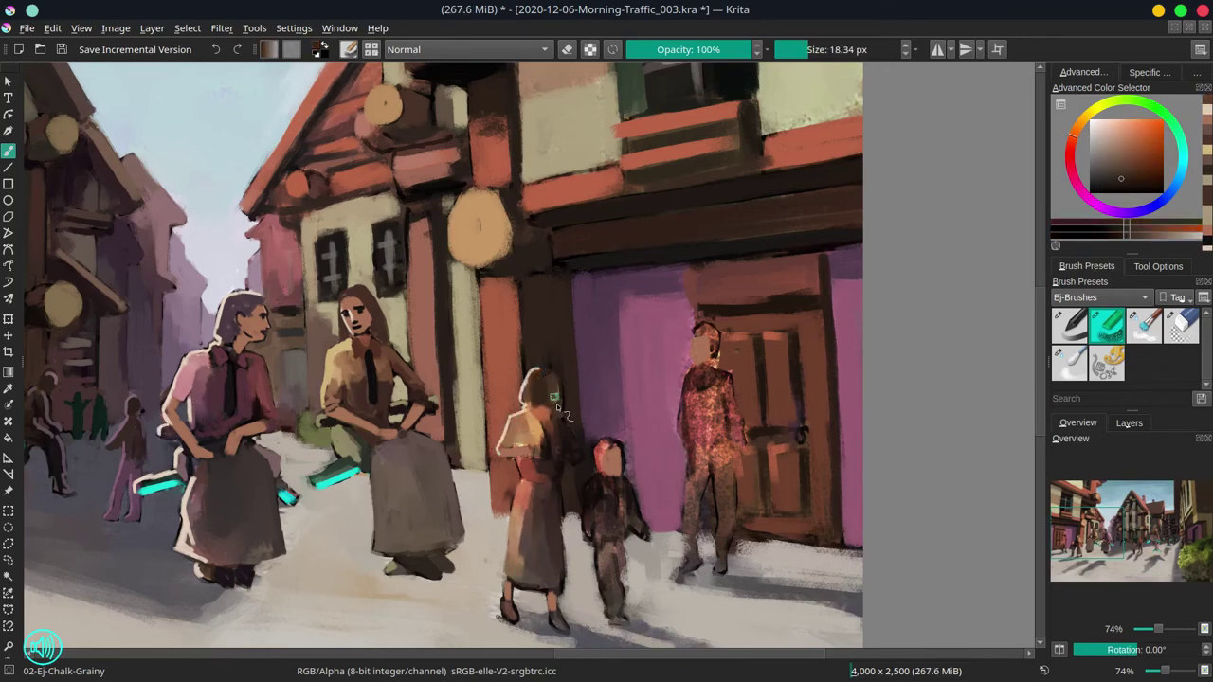
ctrl+click(559, 398)
key(bracketleft)
key(bracketleft)
key(bracketleft)
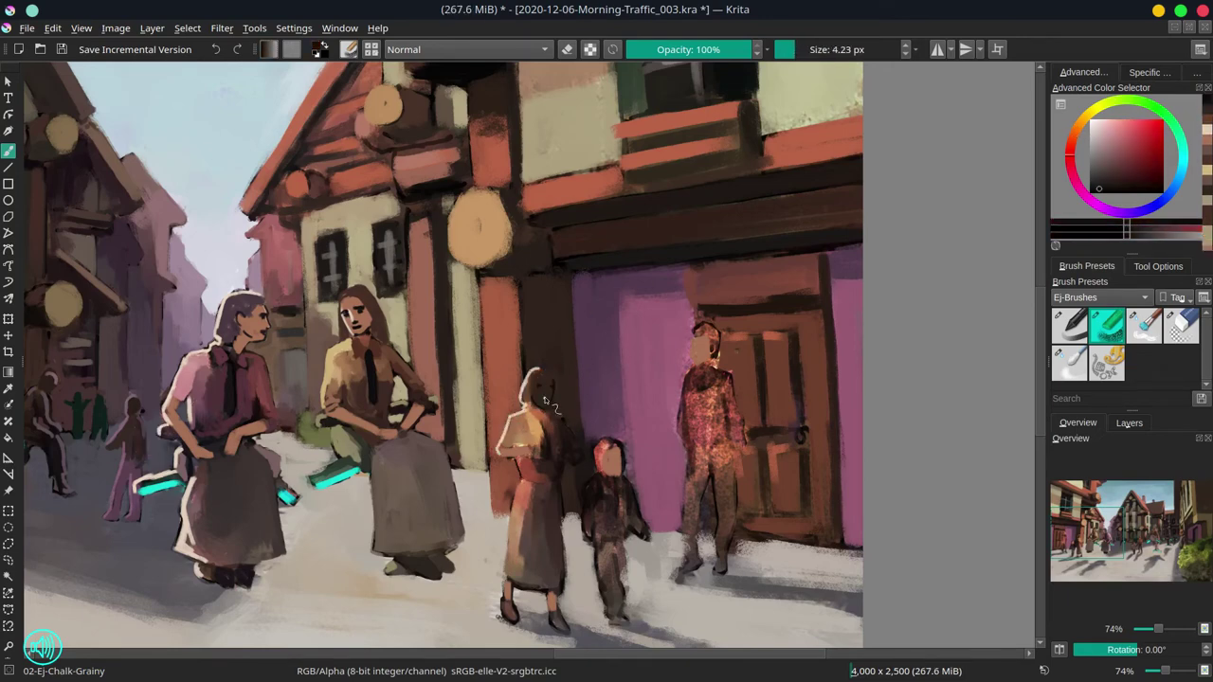
key(bracketright)
ctrl+click(546, 402)
mouse_move(538, 384)
mouse_down()
mouse_move(600, 270)
mouse_move(507, 284)
mouse_move(548, 399)
mouse_up()
ctrl+click(547, 400)
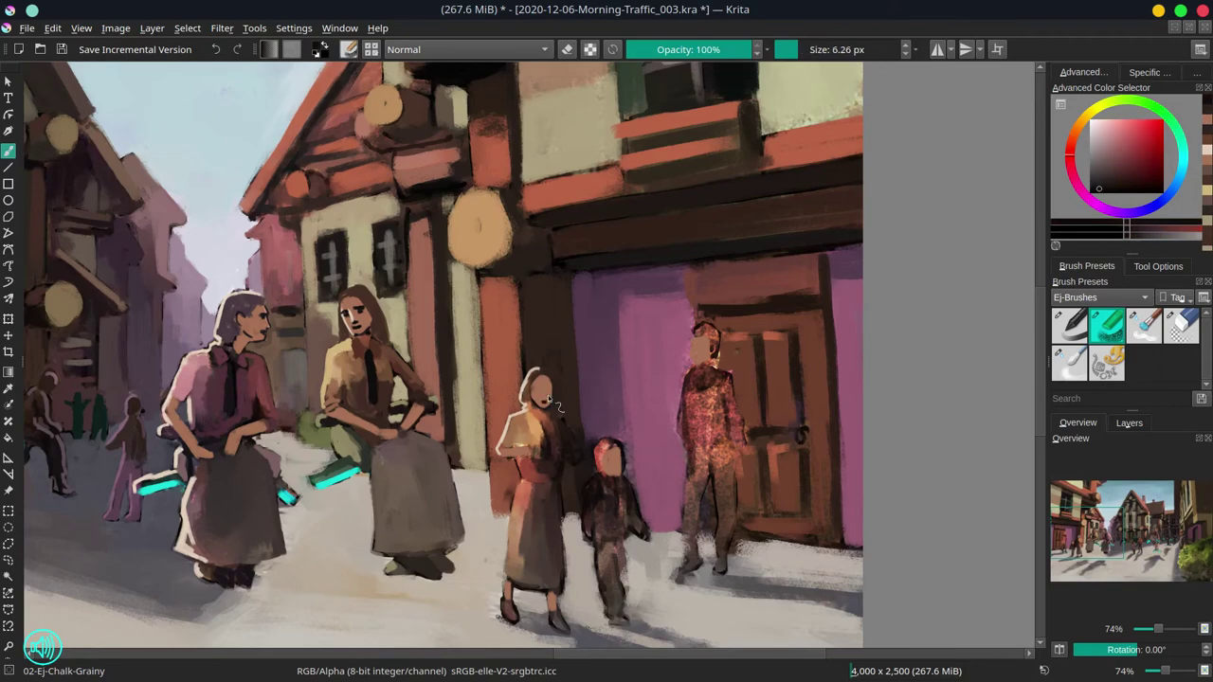
ctrl+click(559, 401)
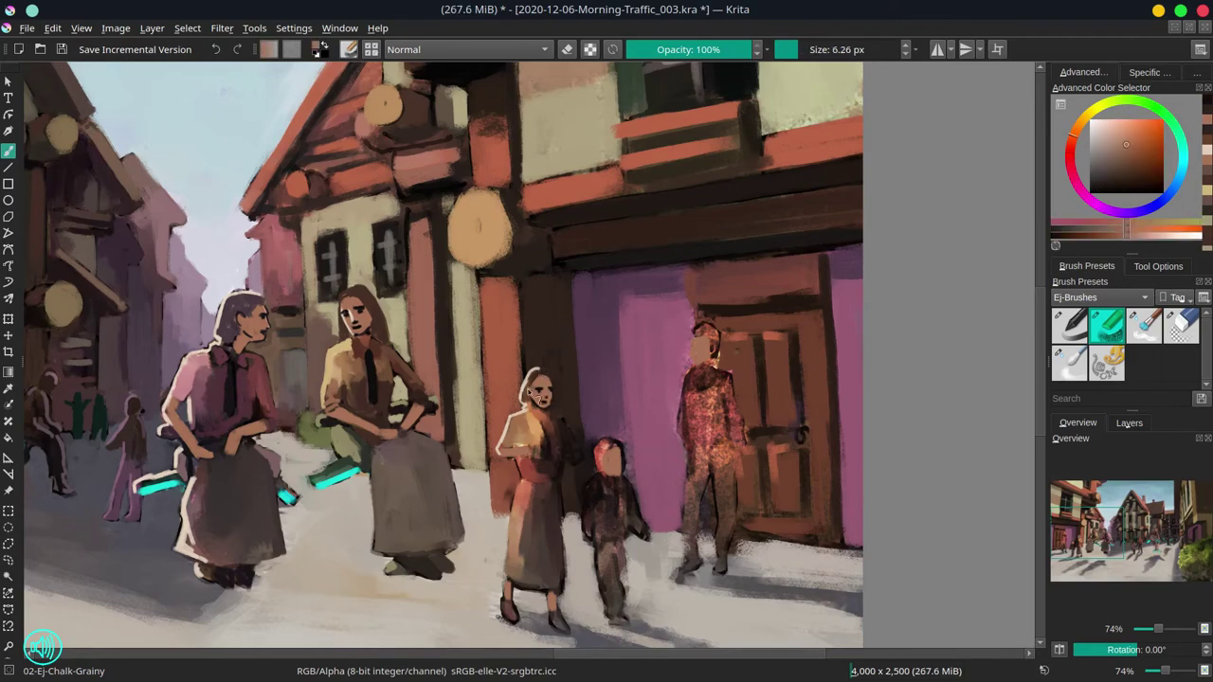
ctrl+click(550, 382)
key(bracketleft)
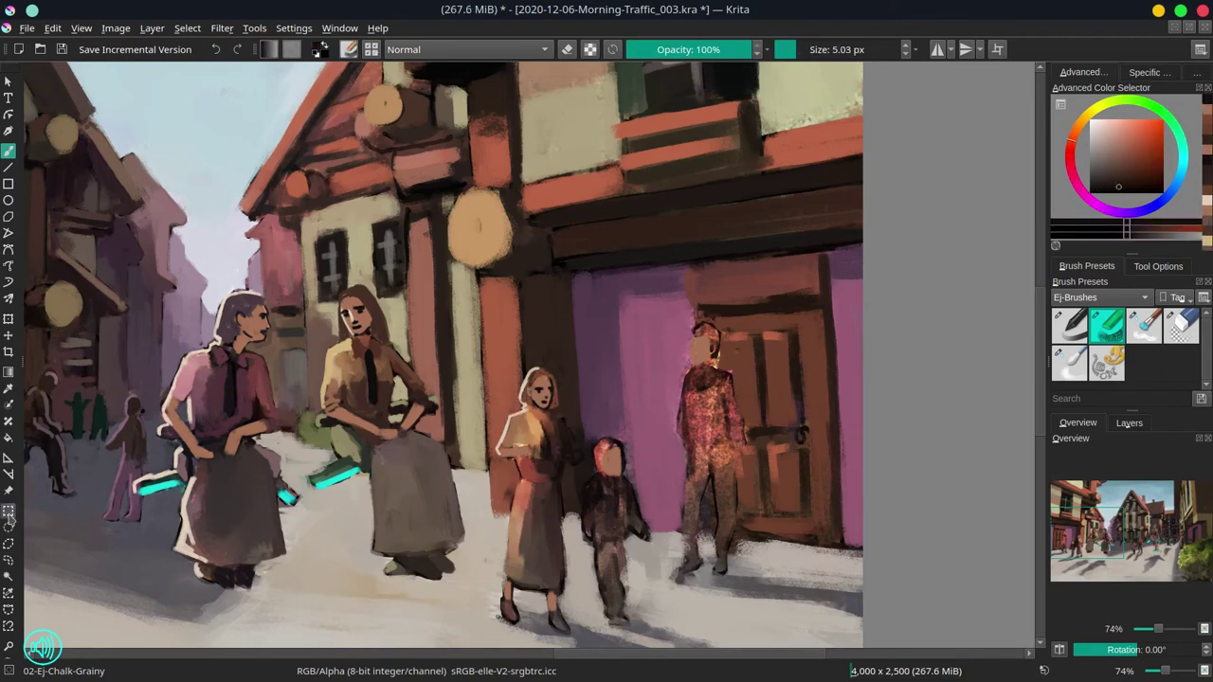
- Adjust the girl's face proportions with Ctrl+T and return to the brush
click(52, 27)
key(Escape)
key(ctrl+t)
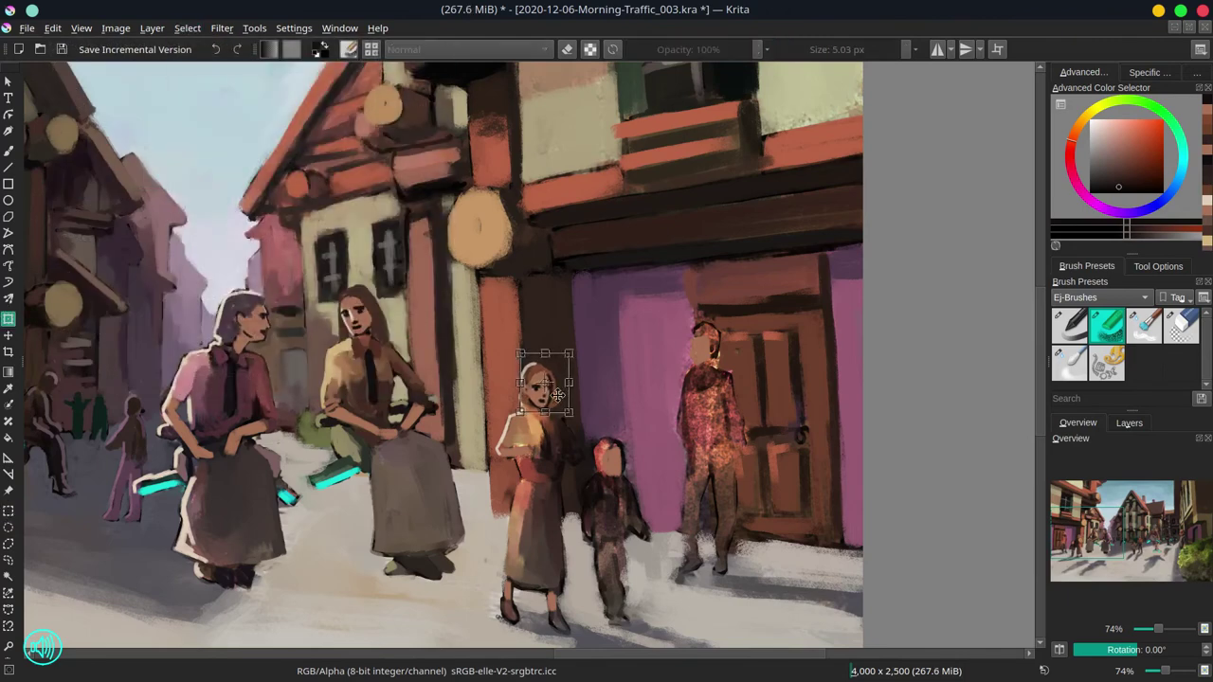
key(Return)
key(b)
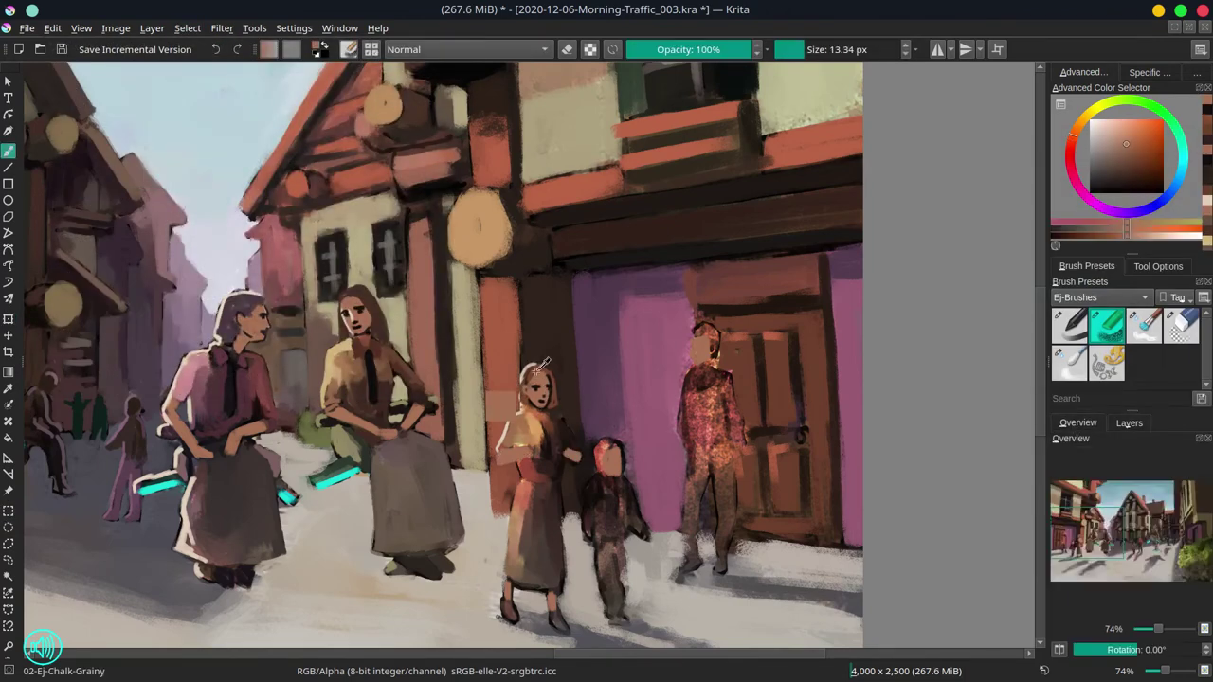
- Paint a thin light peach edge down the girl's skirt
ctrl+click(559, 408)
key(bracketleft)
key(bracketleft)
key(bracketleft)
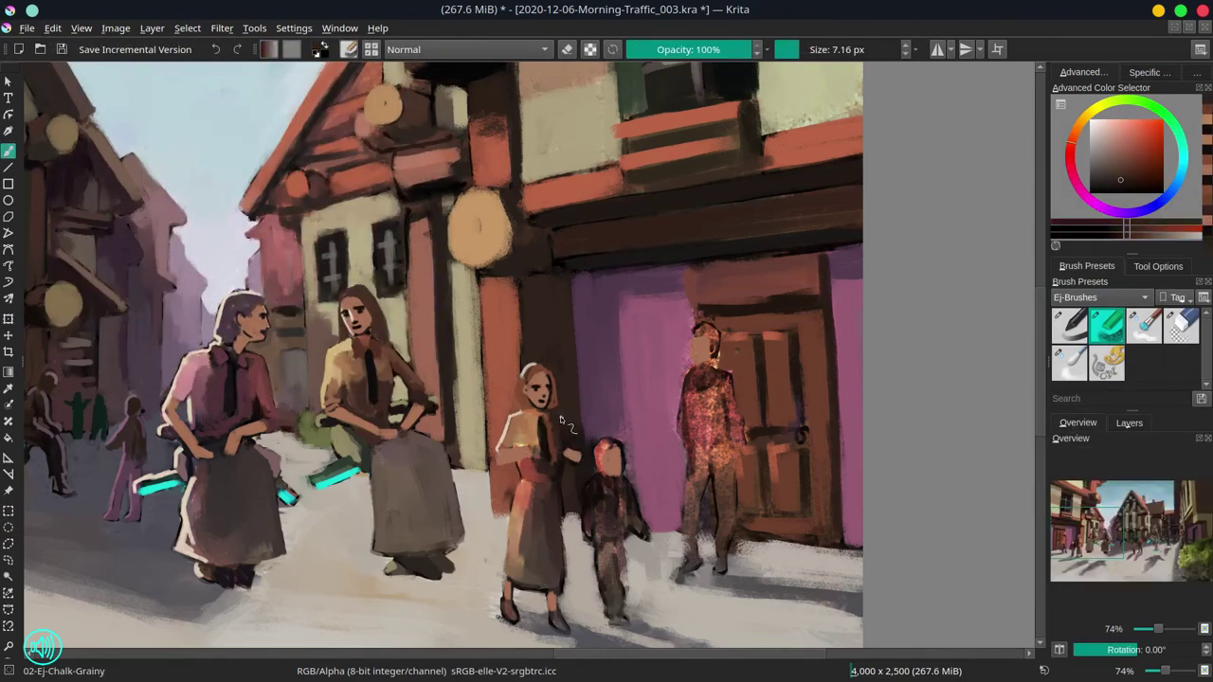
ctrl+click(569, 438)
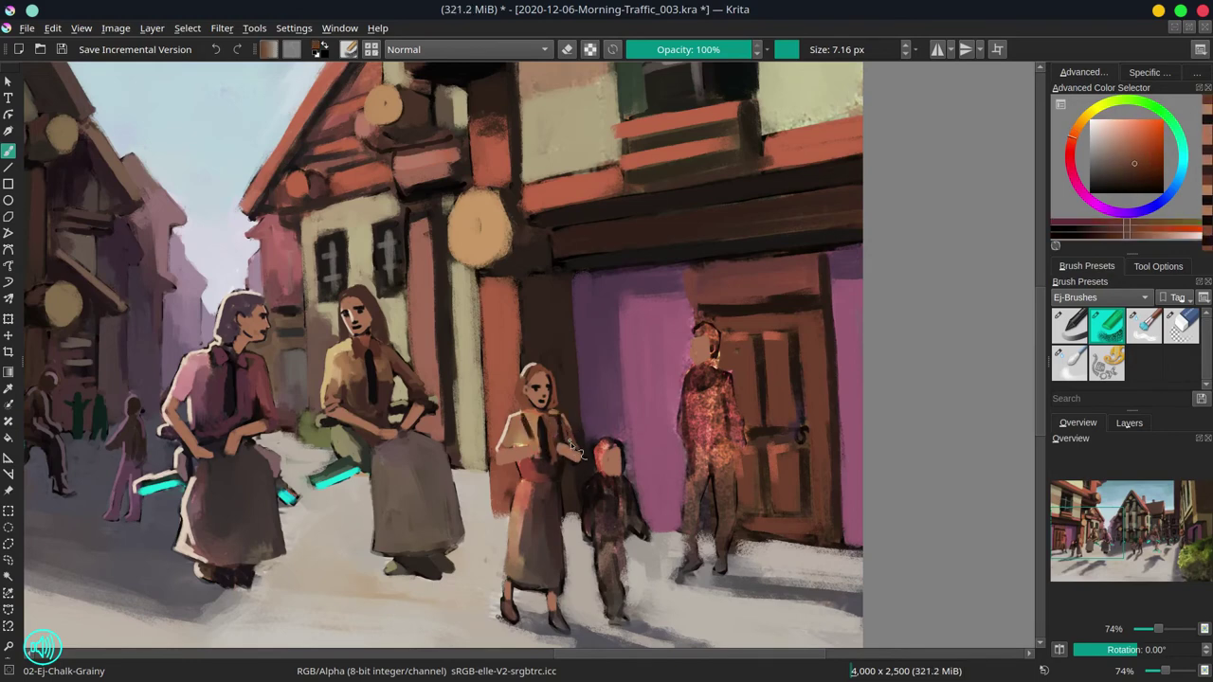
ctrl+click(573, 448)
ctrl+click(573, 448)
ctrl+click(573, 448)
drag(573, 448, 548, 422)
key(bracketright)
key(bracketright)
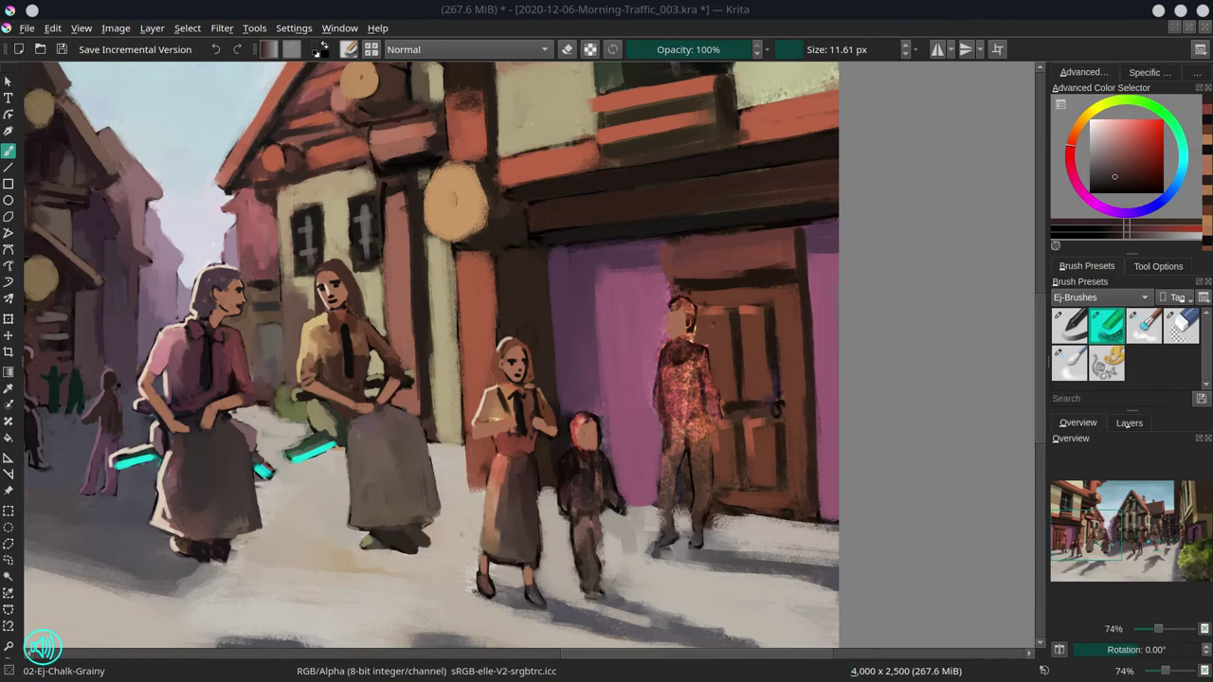
ctrl+click(479, 396)
key(bracketleft)
key(bracketleft)
key(bracketleft)
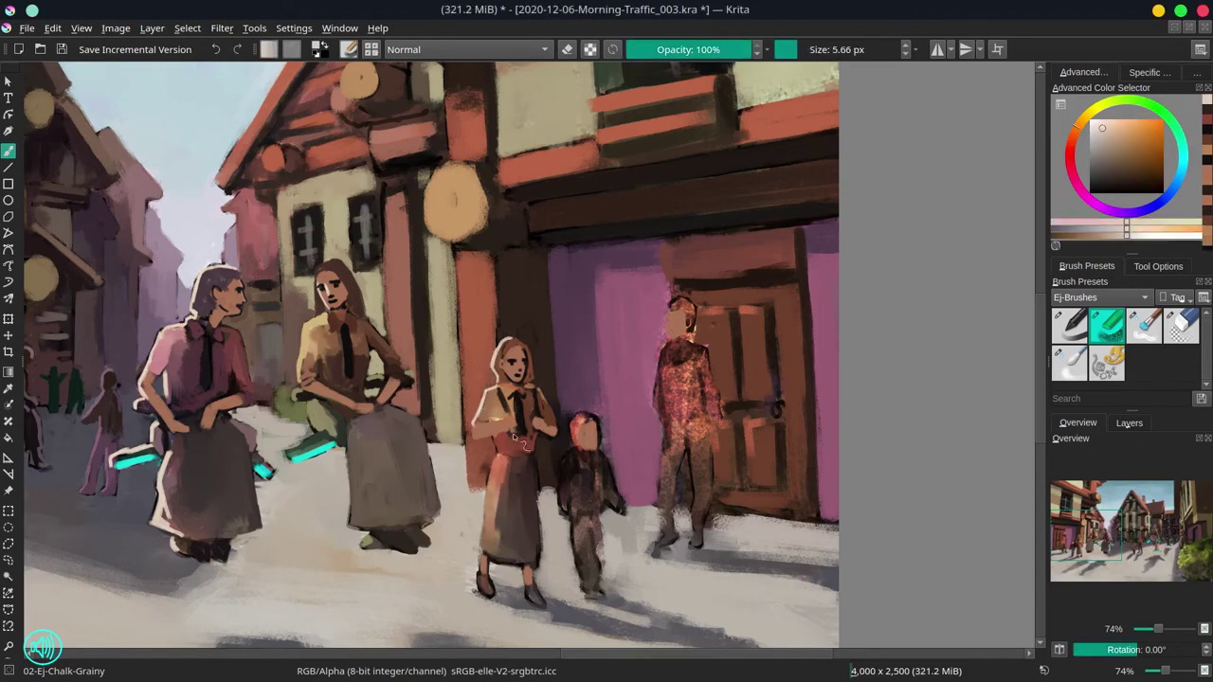
drag(495, 445, 481, 586)
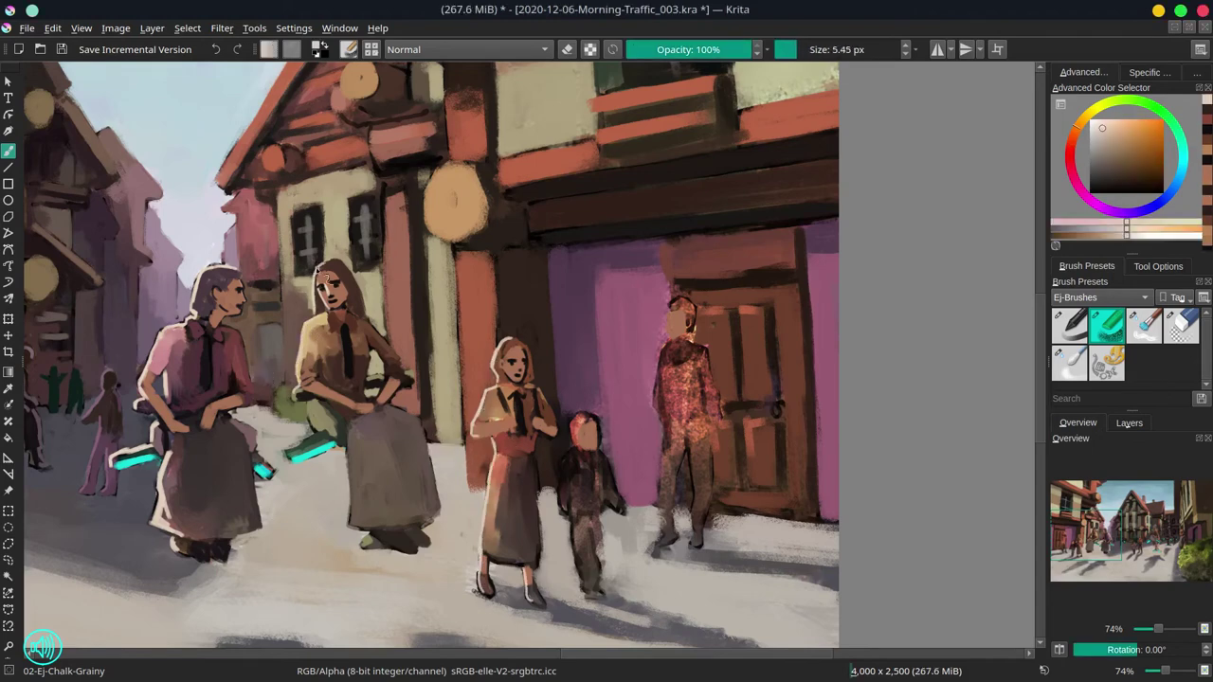
- Pick a darker brown-red shadow colour with a larger brush and shift the view left
ctrl+click(668, 309)
ctrl+click(668, 309)
ctrl+click(668, 309)
key(bracketright)
key(bracketright)
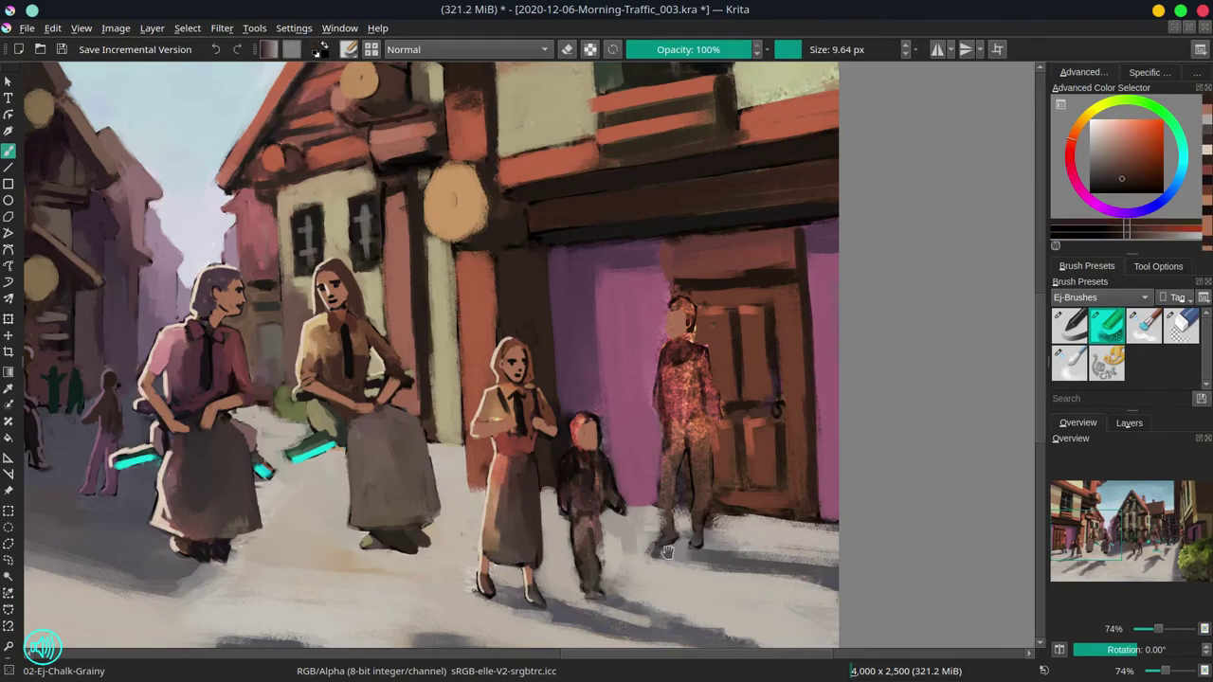
drag(668, 309, 585, 305)
scroll(585, 306, down, 5)
scroll(606, 416, up, 7)
- Zoom out to the whole street scene and show the Layers list: og, Paint Layer 3, background
ctrl+click(607, 420)
key(bracketright)
key(bracketright)
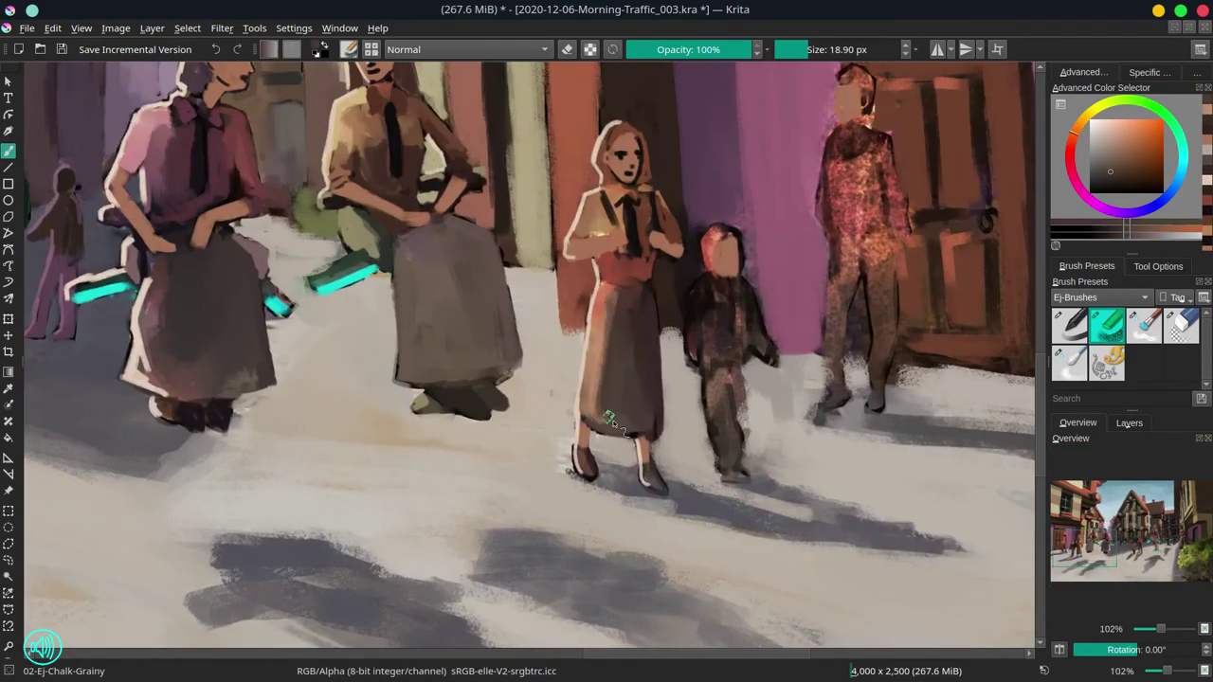
ctrl+click(661, 431)
scroll(660, 431, down, 5)
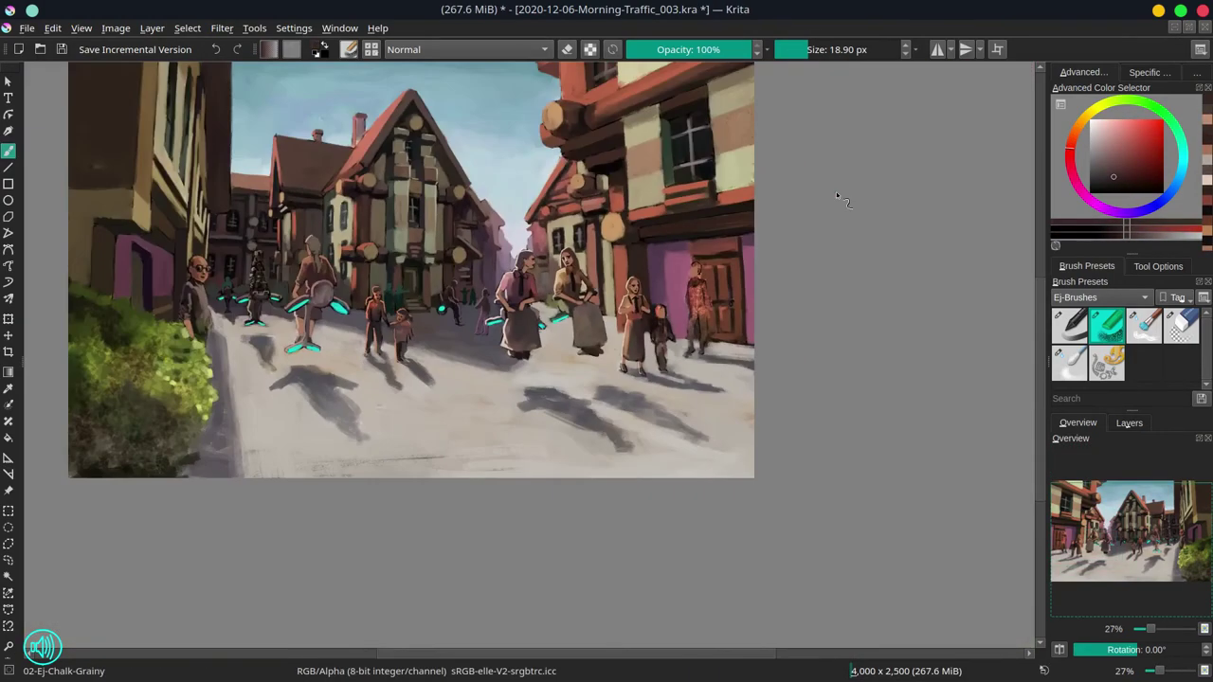
drag(859, 245, 930, 330)
click(1129, 422)
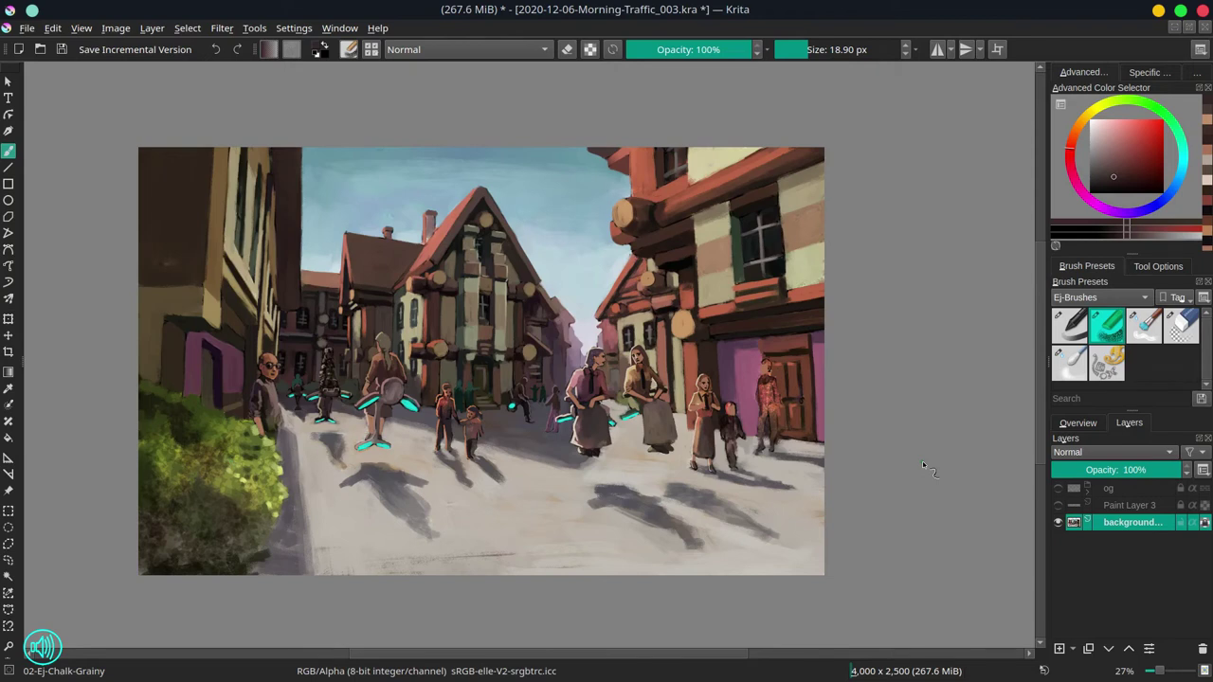
click(1078, 423)
click(1128, 423)
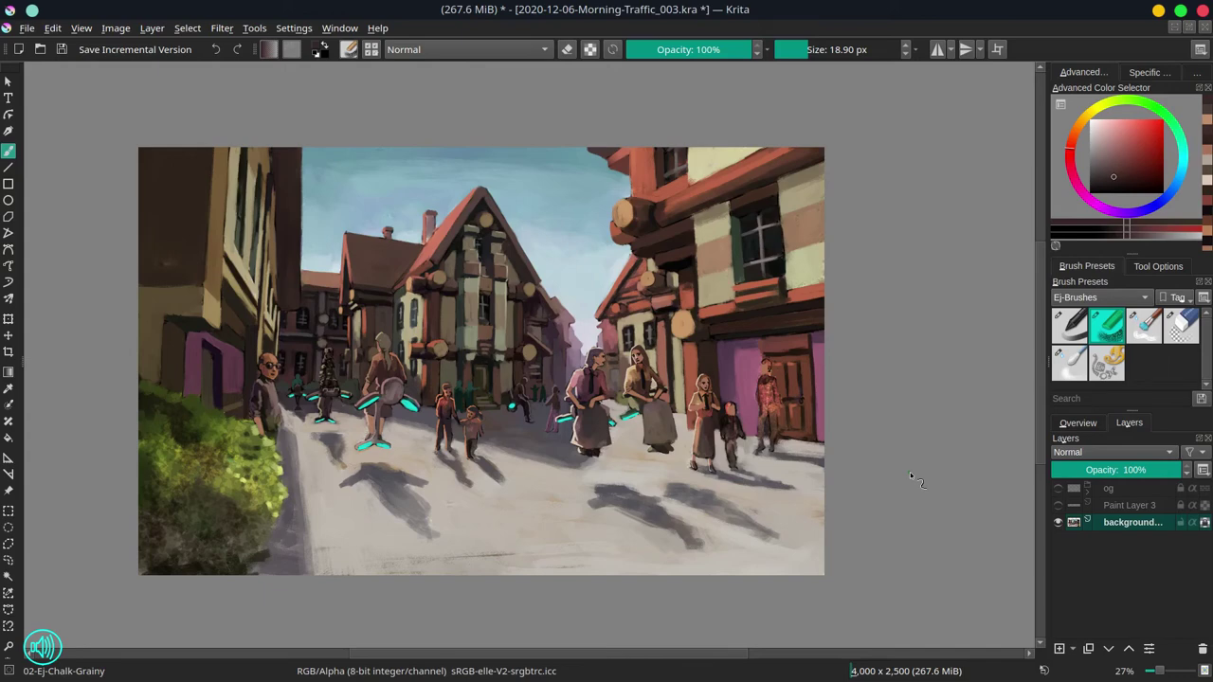
- Shade the child's shoulder, arm and body with red and brown chalk and blender strokes
scroll(758, 426, up, 5)
ctrl+click(609, 417)
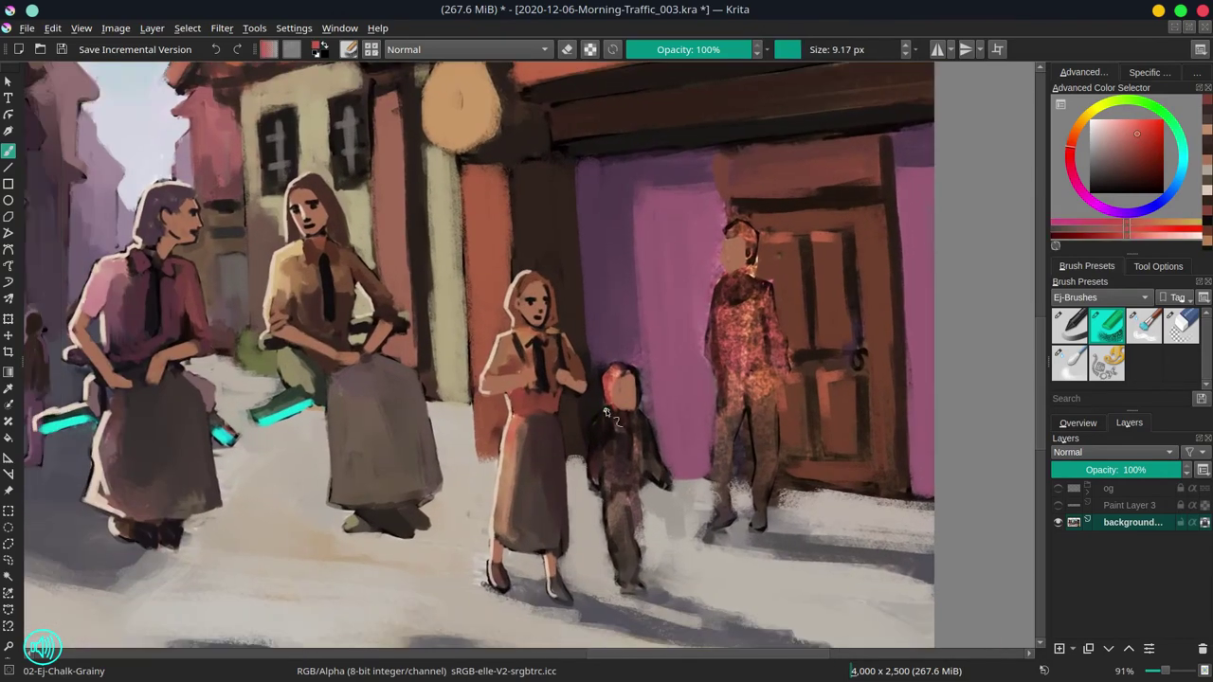
drag(608, 414, 590, 455)
key(period)
drag(640, 412, 599, 493)
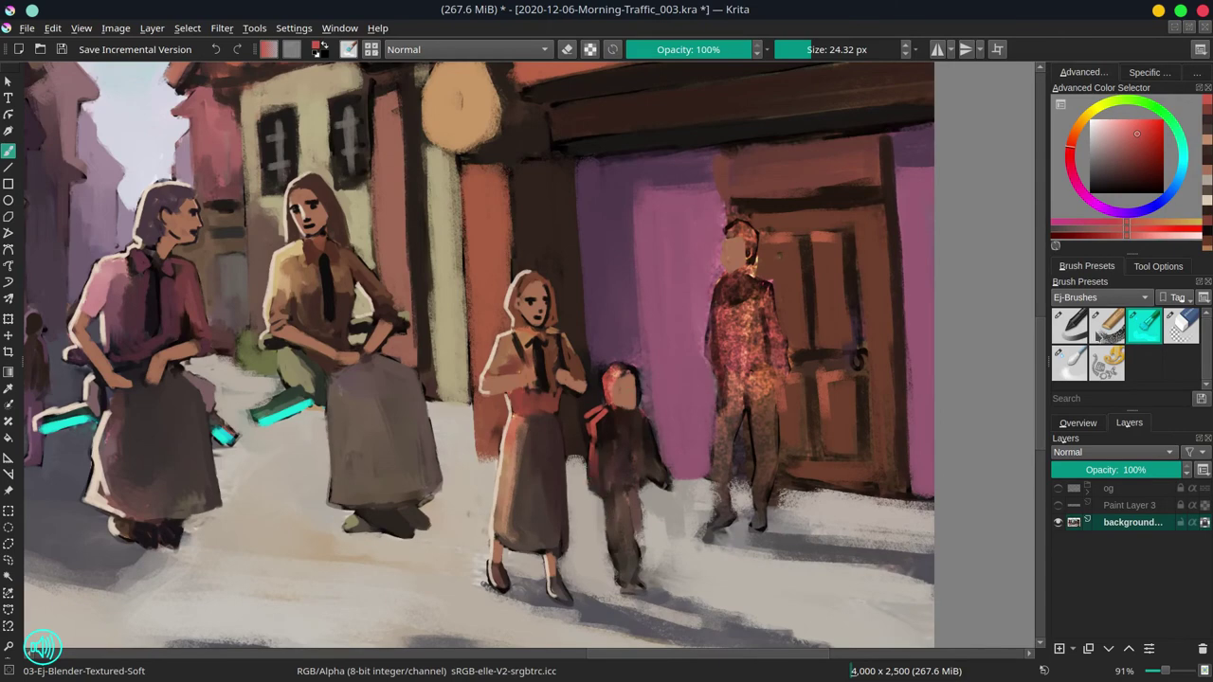
key(comma)
ctrl+click(620, 380)
key(bracketleft)
ctrl+click(634, 386)
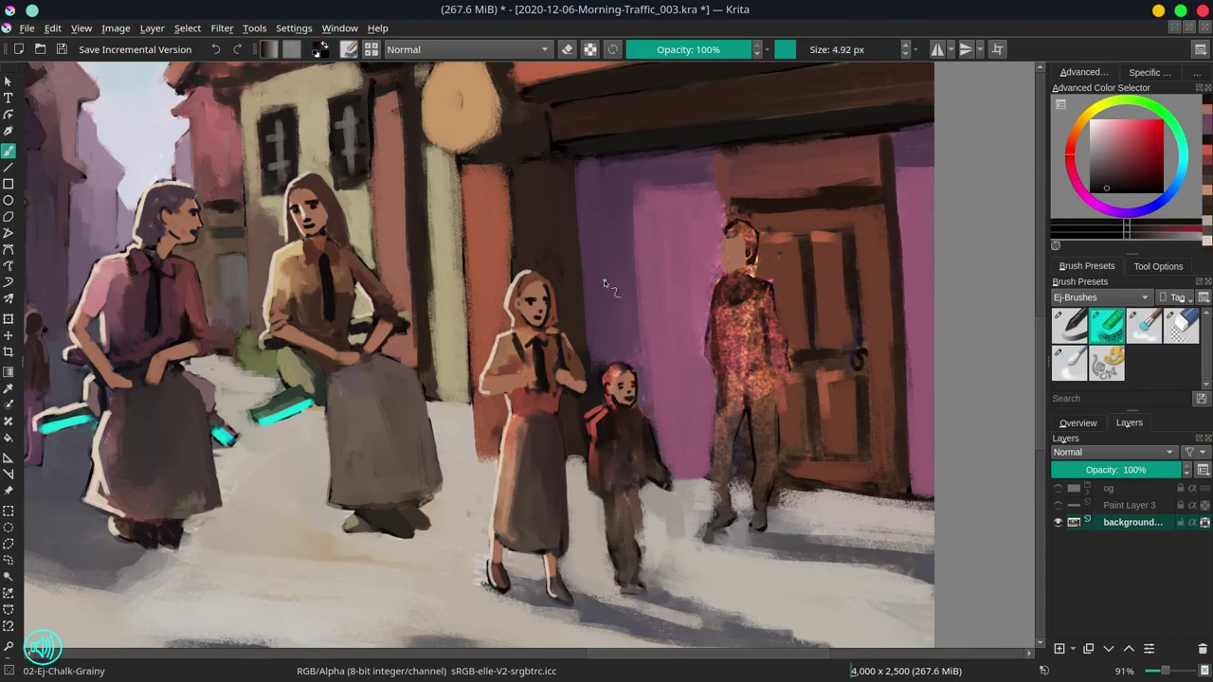
- Paste the child's head onto its own layer and reshape it with a transform
key(ctrl+v)
key(ctrl+t)
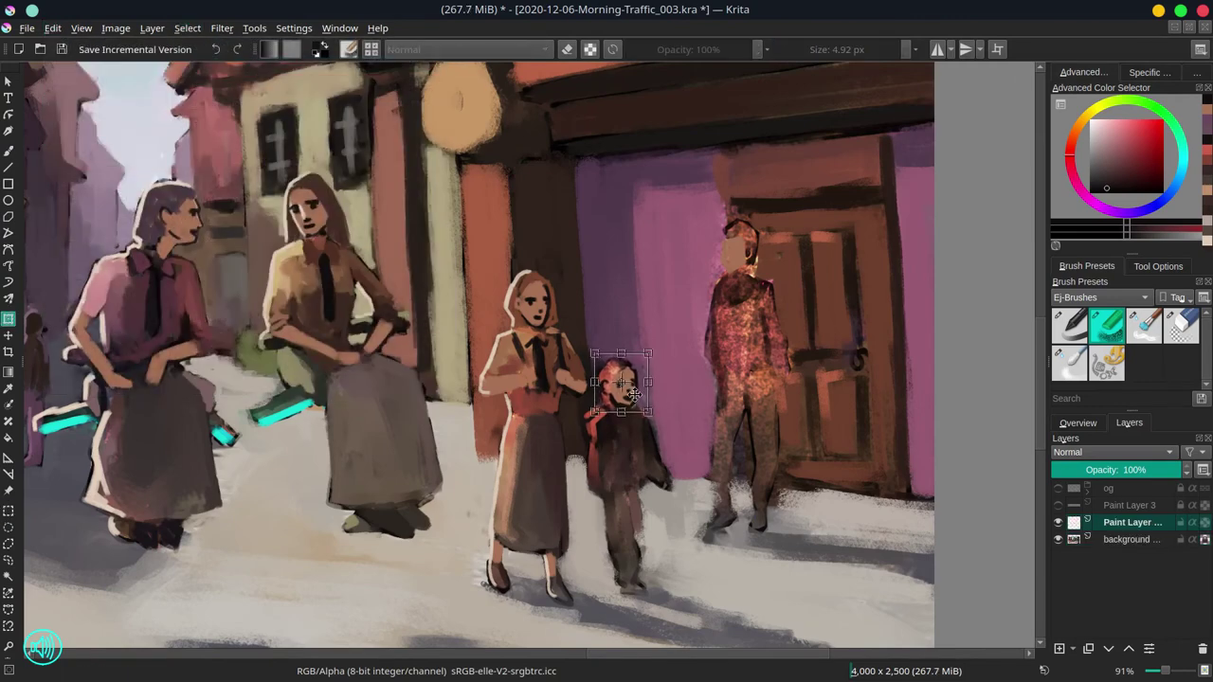
key(Return)
key(period)
key(b)
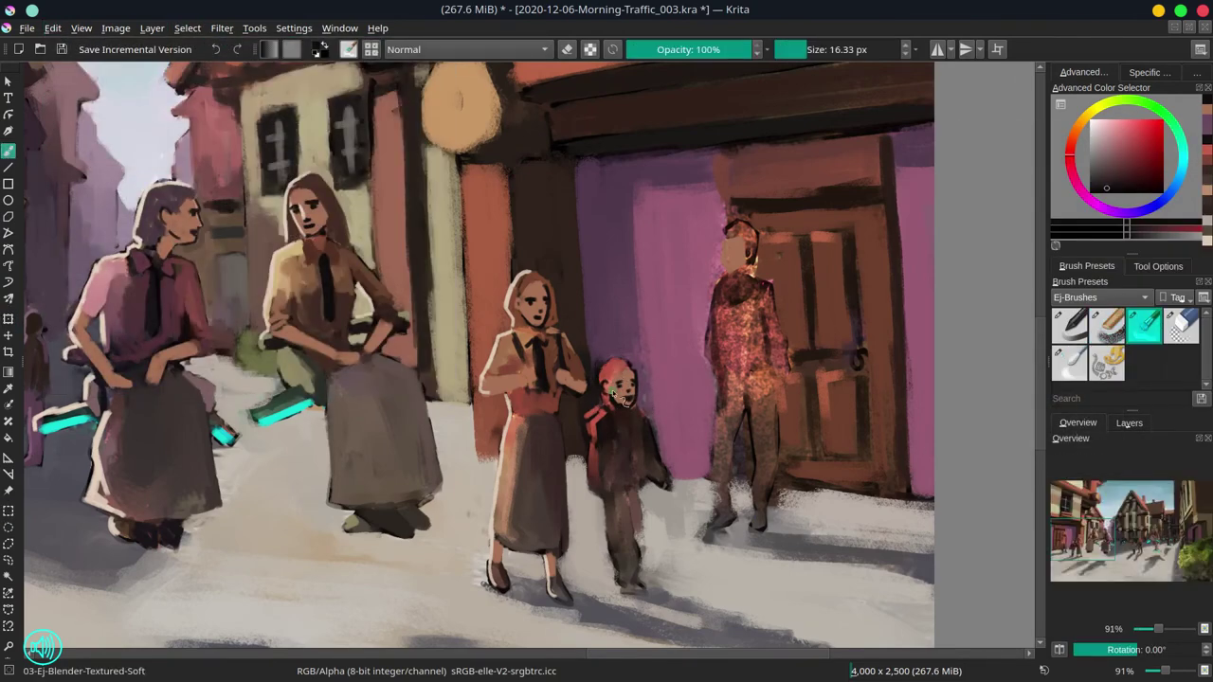
- Shade the child's legs in darker red with a smaller grainy chalk brush
ctrl+click(642, 391)
key(comma)
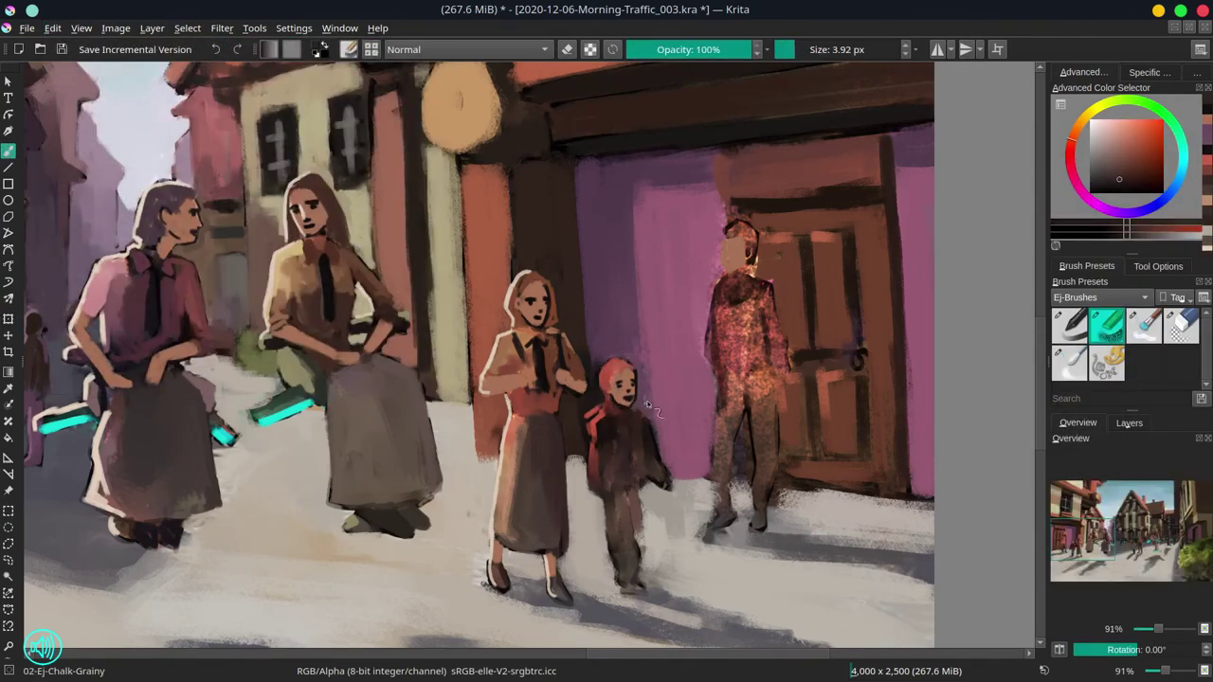
key(bracketright)
key(bracketleft)
ctrl+click(656, 482)
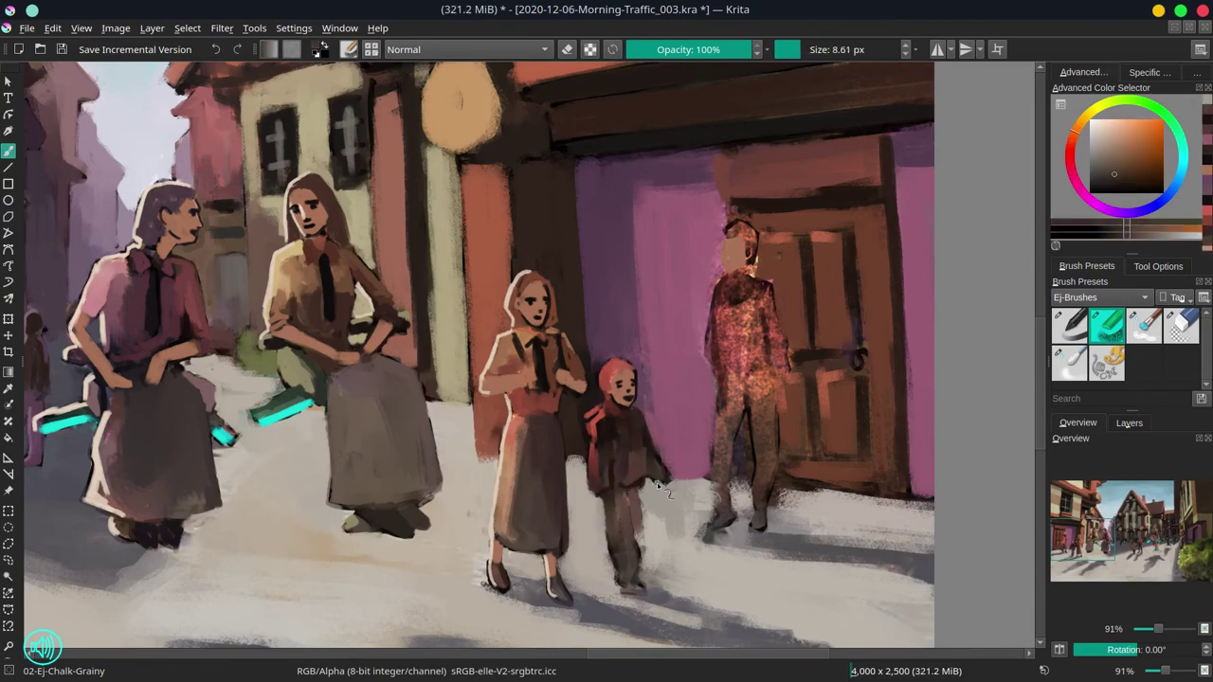
mouse_move(656, 482)
mouse_down()
mouse_move(591, 500)
mouse_move(633, 523)
mouse_up()
- Paint a light peach rim down the child's left edge and save the painting
ctrl+click(604, 392)
key(bracketleft)
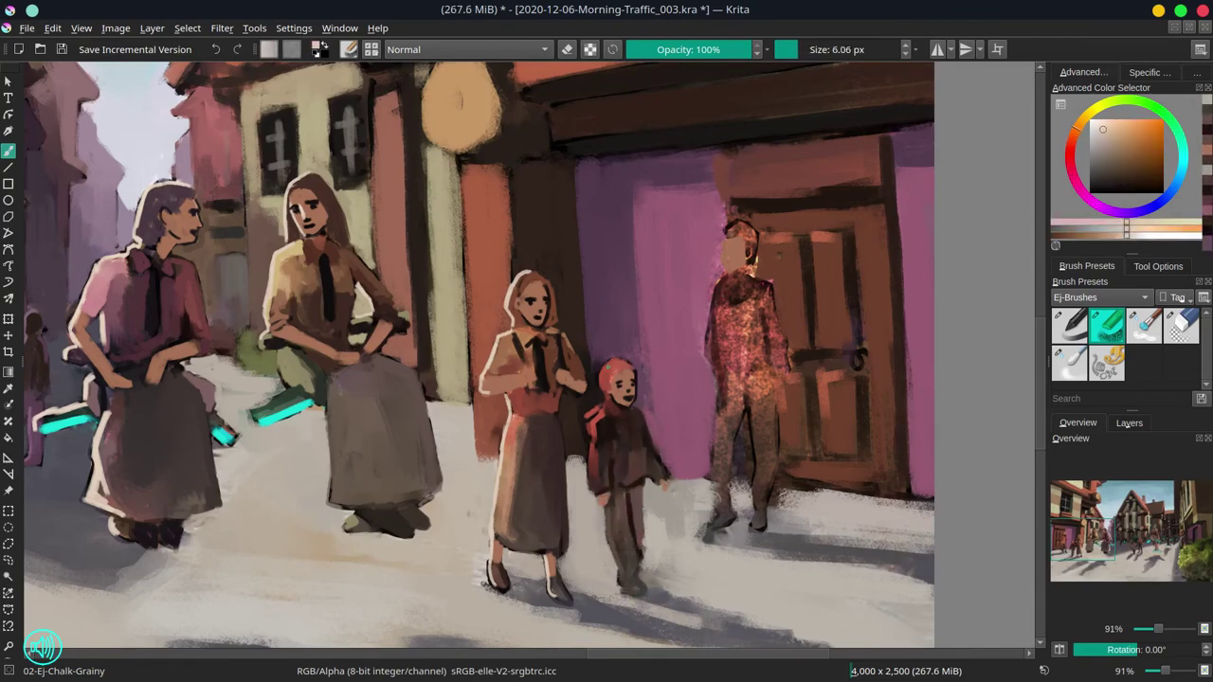
mouse_move(604, 393)
mouse_down()
mouse_move(591, 434)
mouse_move(608, 534)
mouse_up()
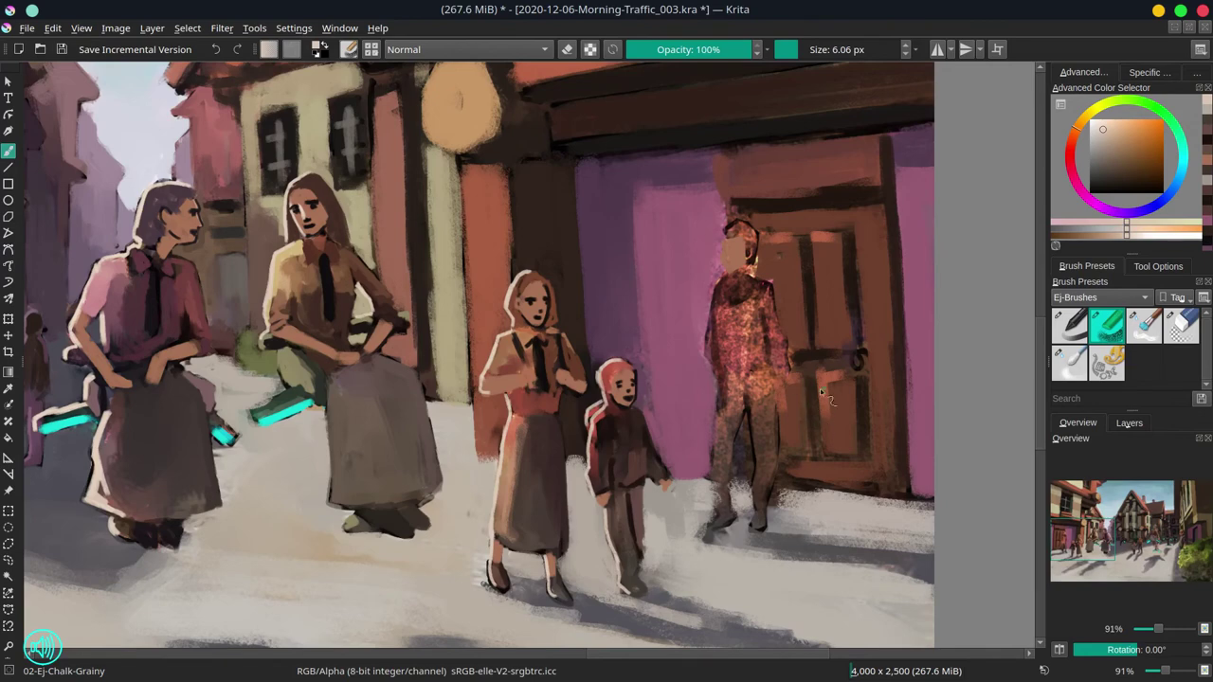
scroll(805, 351, down, 5)
key(ctrl+s)
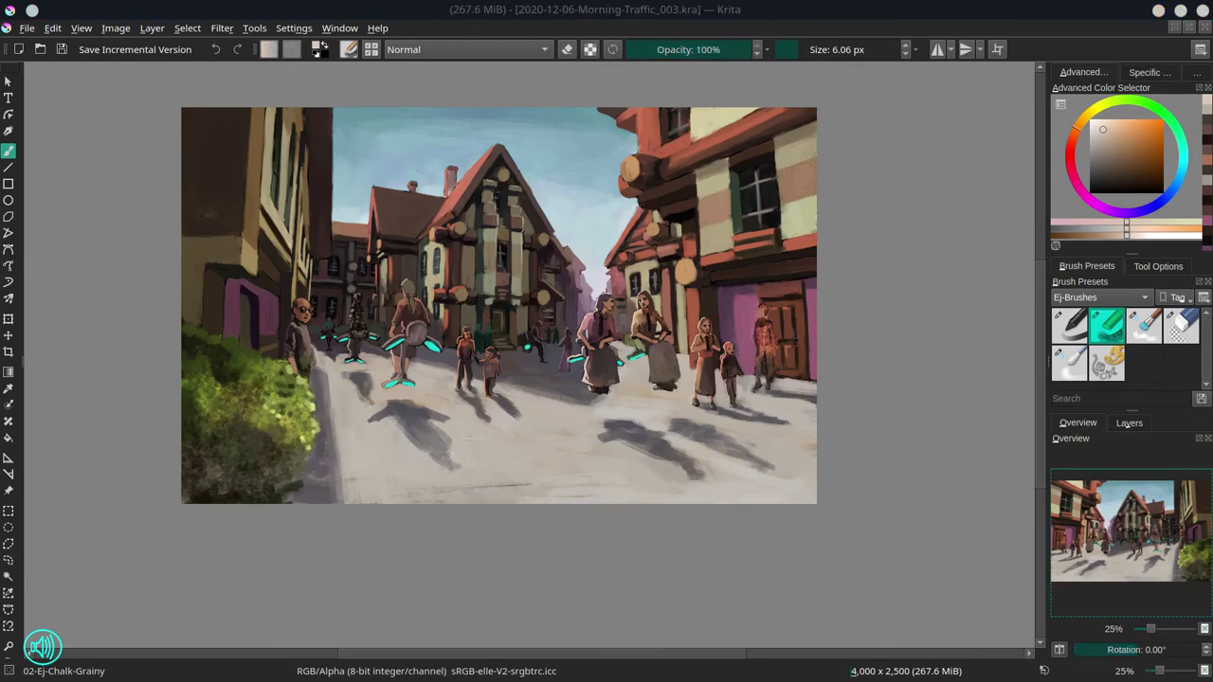
- Smooth out the sparkly texture on the doorway man with the soft blender brush
click(1128, 422)
scroll(841, 533, down, 1)
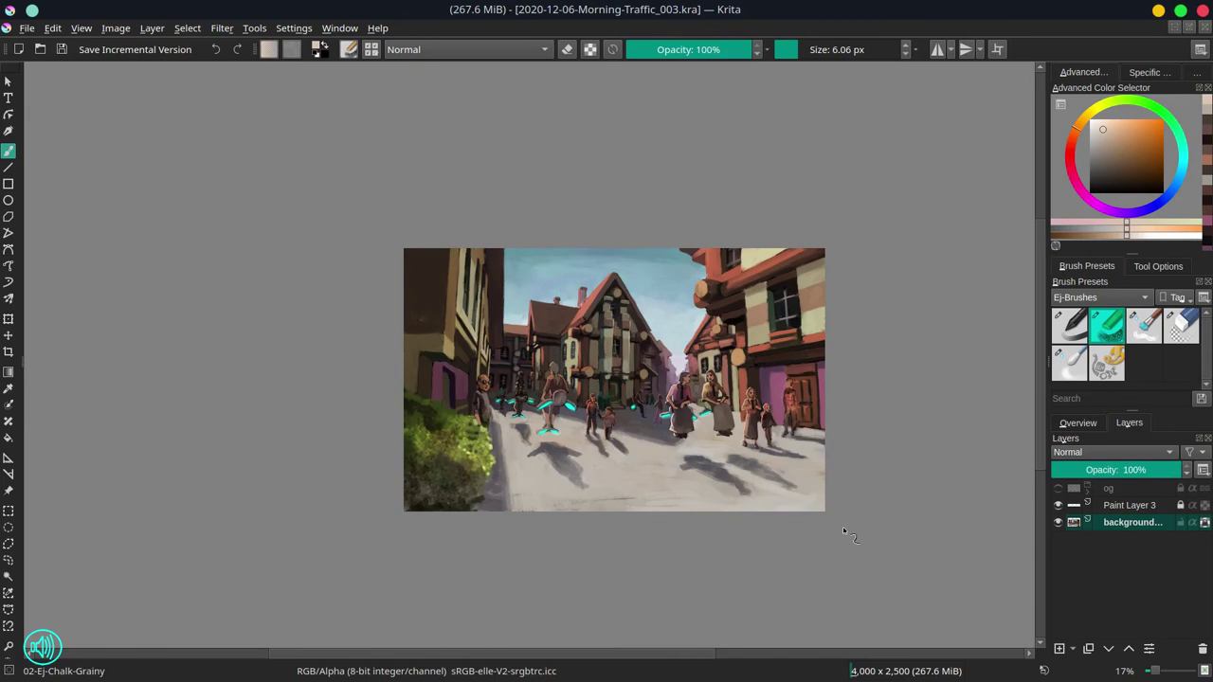
scroll(799, 397, up, 5)
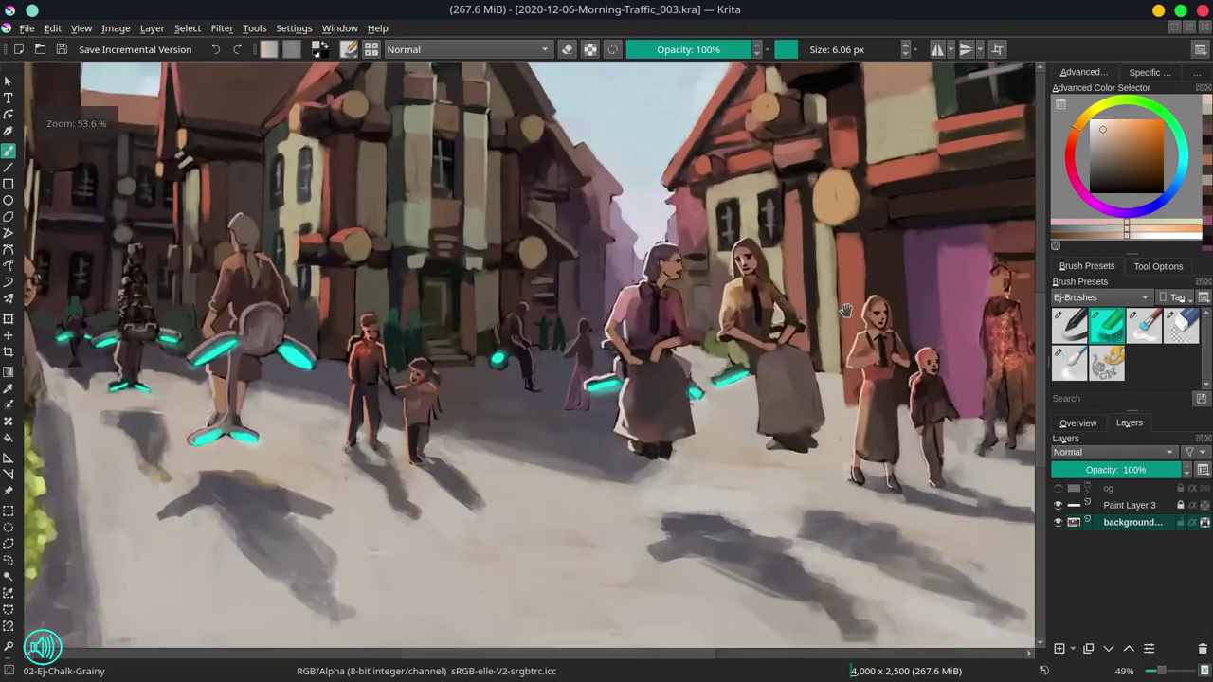
key(/)
key(bracketleft)
mouse_move(650, 285)
mouse_down()
mouse_move(702, 379)
mouse_move(663, 521)
mouse_move(682, 360)
mouse_up()
key(slash)
ctrl+click(663, 270)
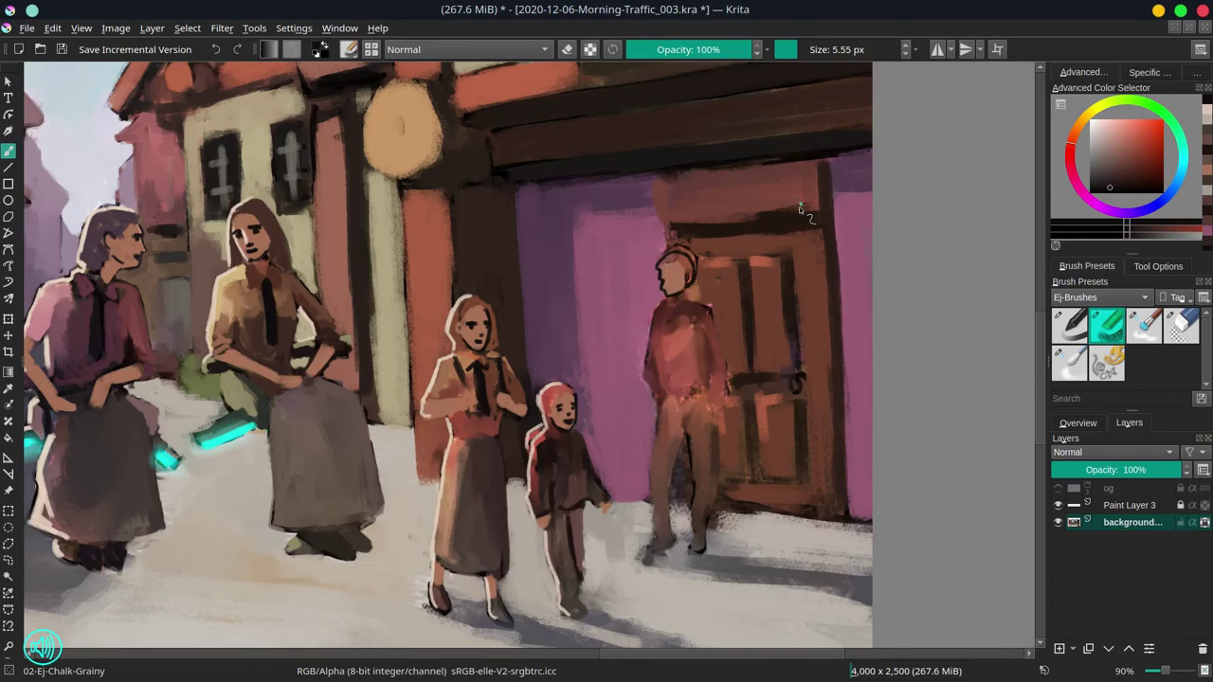
- Paste the copied head onto a new layer via Edit > Paste and transform it
click(52, 27)
click(85, 173)
key(ctrl+t)
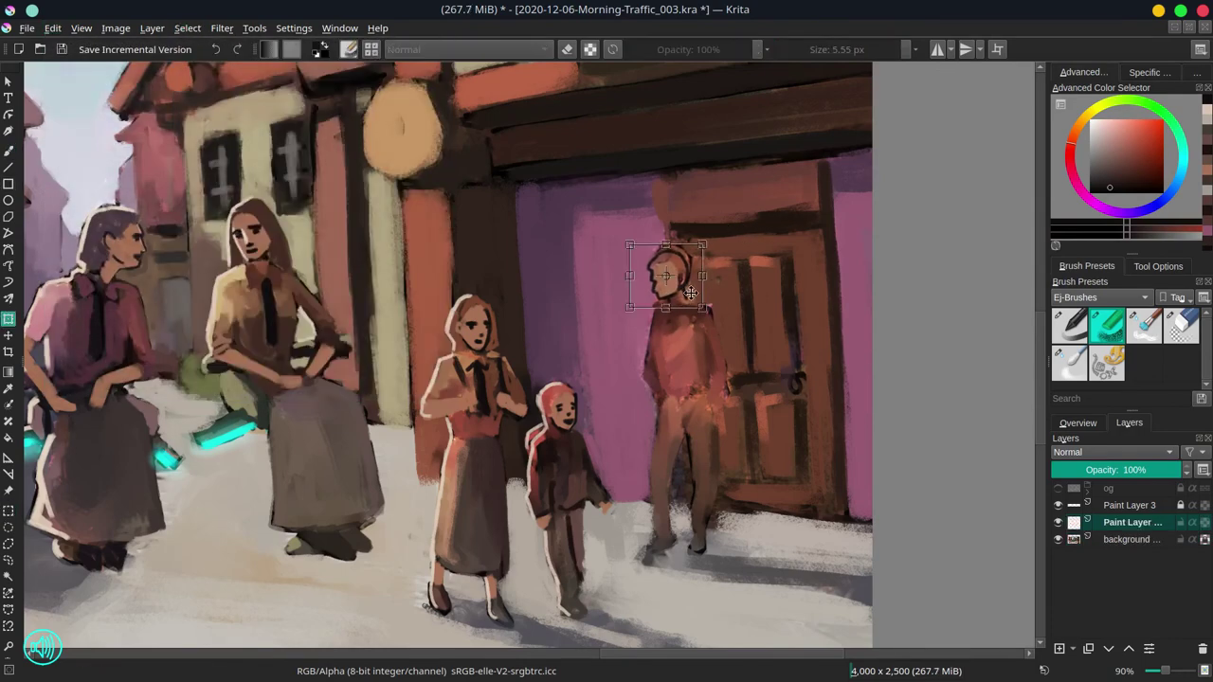
key(b)
- Paint the man's head and shade his face and chin in skin and brown tones
ctrl+click(465, 311)
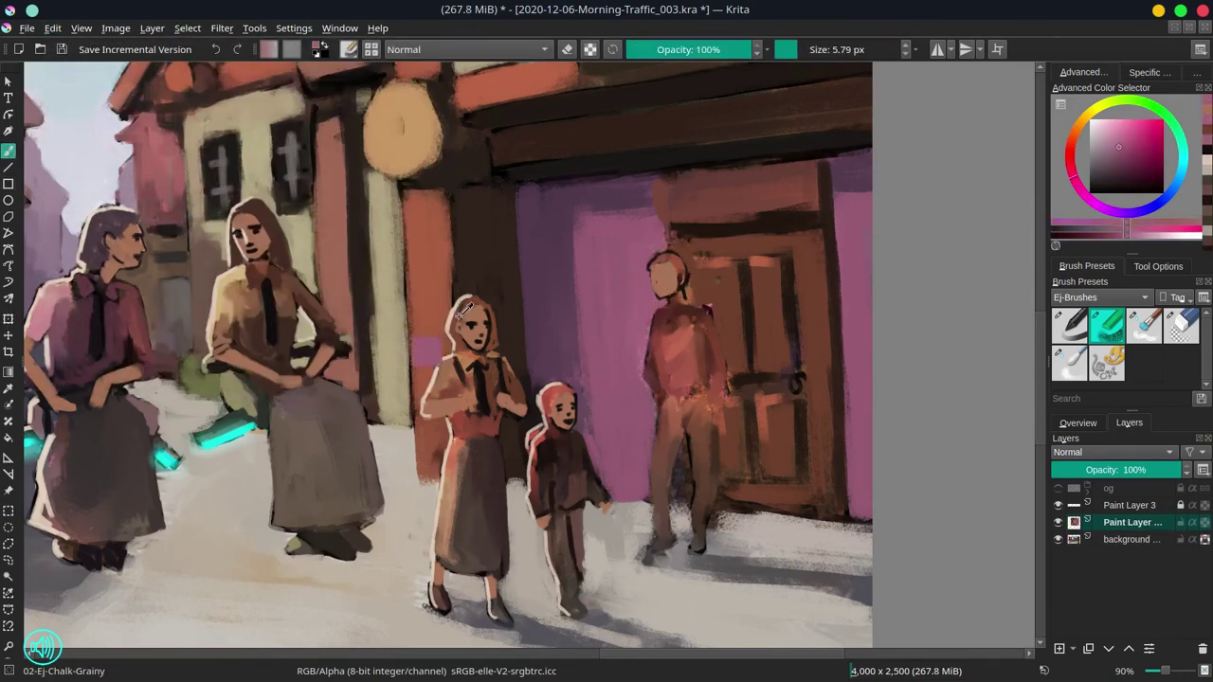
ctrl+click(660, 275)
ctrl+click(659, 279)
mouse_move(658, 278)
mouse_down()
mouse_move(687, 272)
mouse_move(676, 273)
mouse_move(672, 303)
mouse_move(665, 266)
mouse_move(655, 282)
mouse_move(658, 299)
mouse_move(668, 286)
mouse_move(659, 295)
mouse_move(676, 294)
mouse_move(646, 379)
mouse_up()
ctrl+click(656, 277)
ctrl+click(663, 290)
ctrl+click(681, 299)
- Add a light salmon rim along his left side and shade his torso and legs
ctrl+click(670, 290)
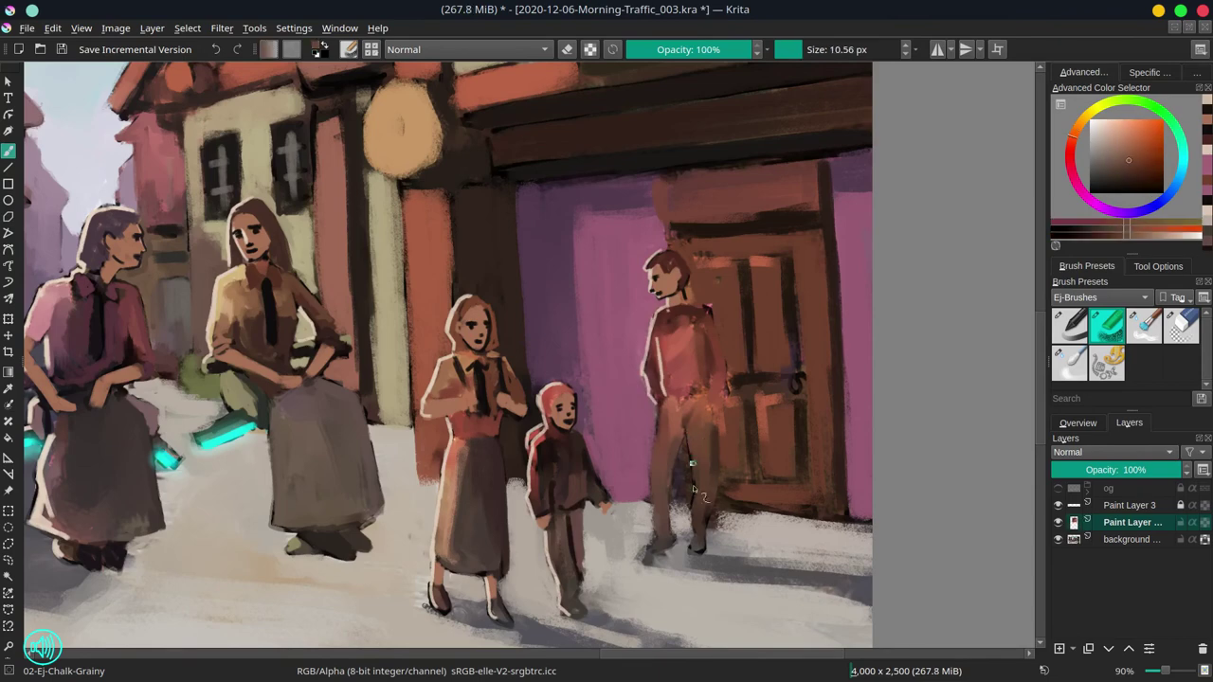
ctrl+click(701, 308)
ctrl+click(701, 313)
drag(708, 322, 705, 403)
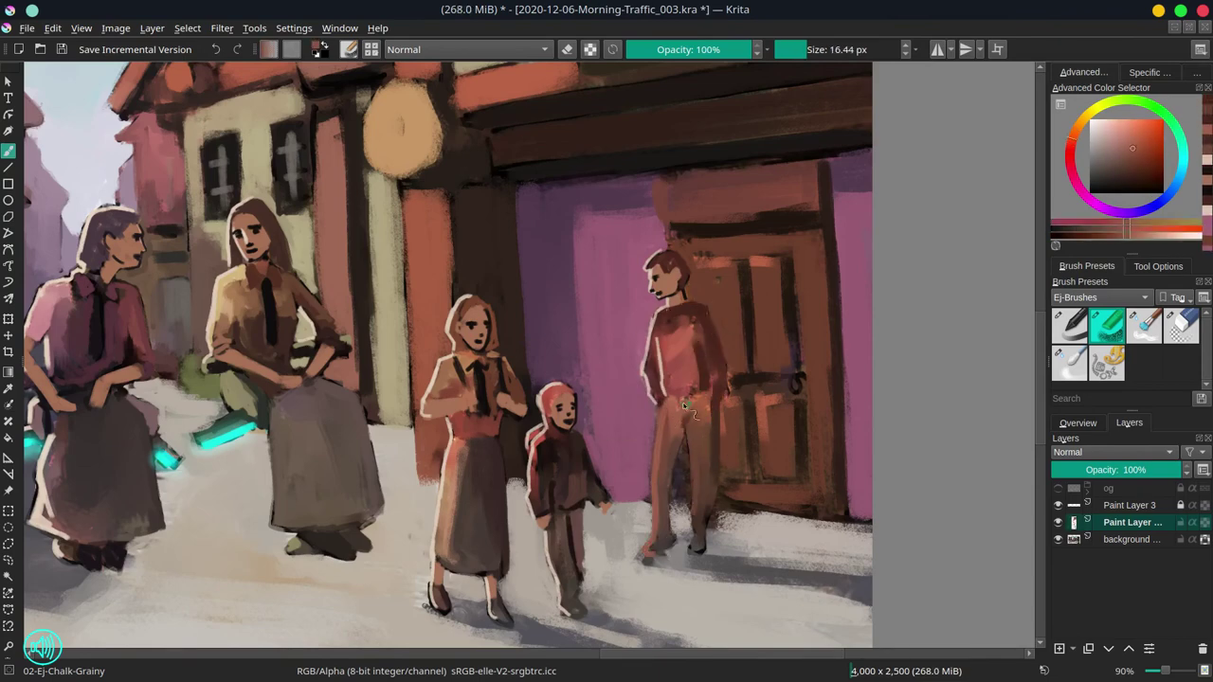
ctrl+click(691, 341)
drag(692, 341, 651, 550)
ctrl+click(690, 327)
drag(692, 435, 692, 535)
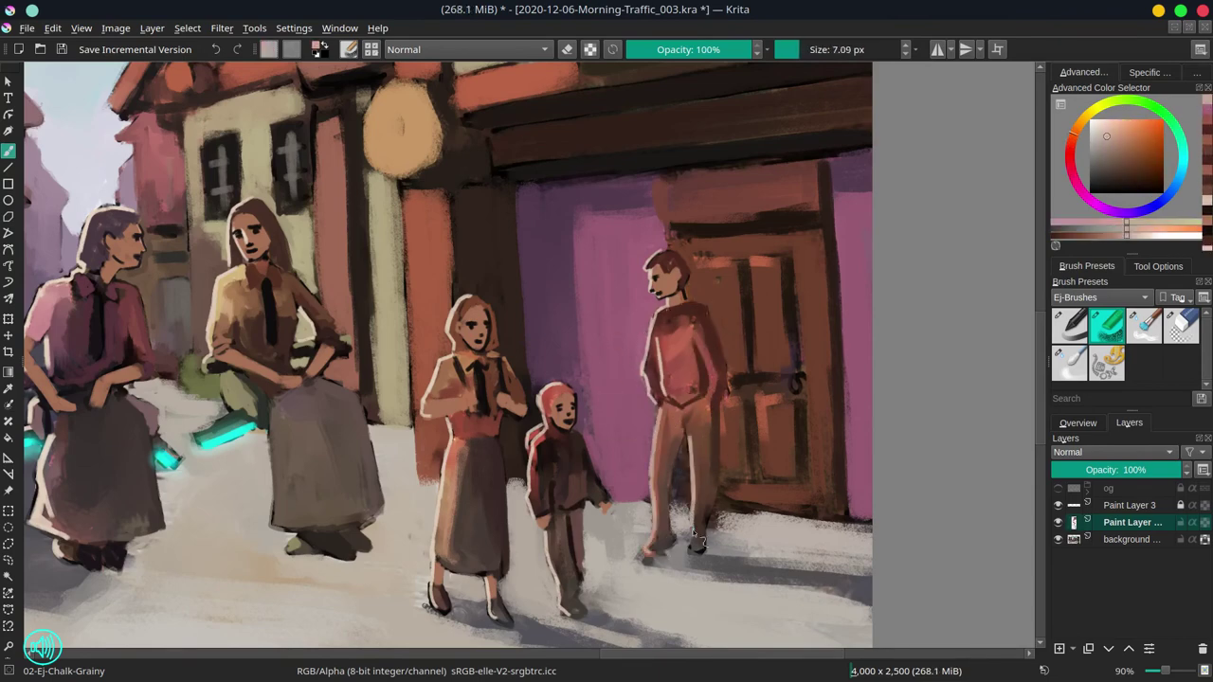
- Save the painting
scroll(692, 474, down, 8)
scroll(743, 238, up, 8)
scroll(744, 239, down, 8)
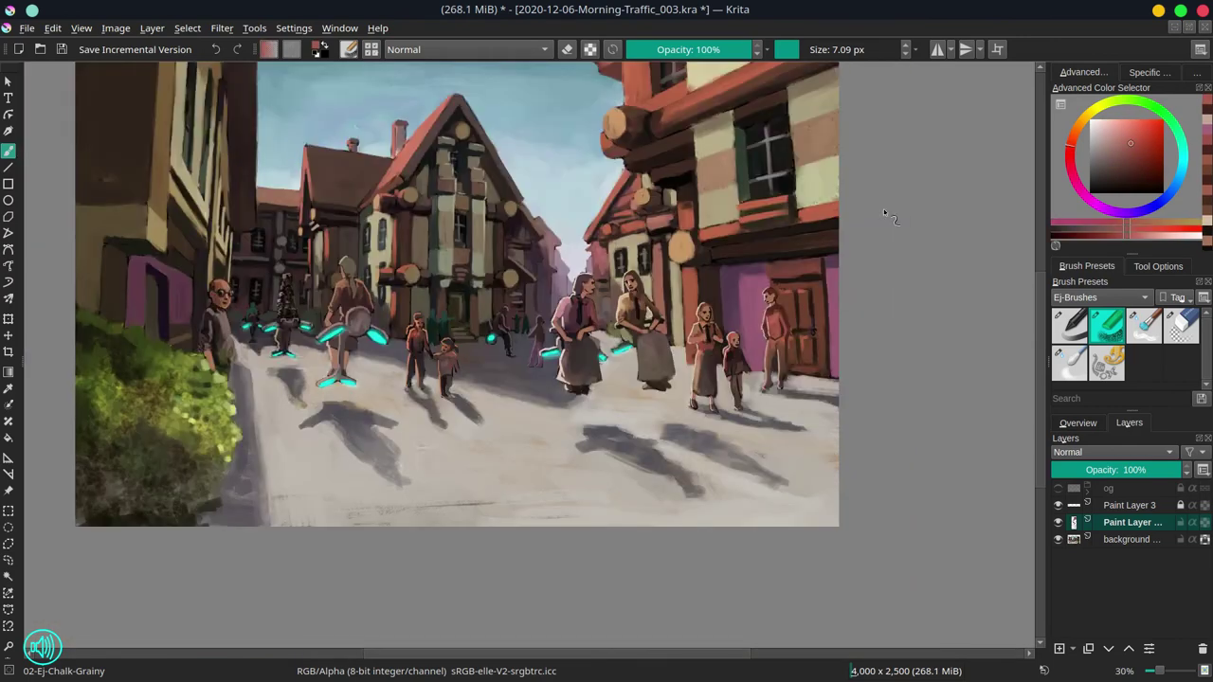
key(ctrl+s)
- Merge the paint layer into the background and choose the basic round brush
right_click(1099, 522)
click(1035, 284)
click(1069, 325)
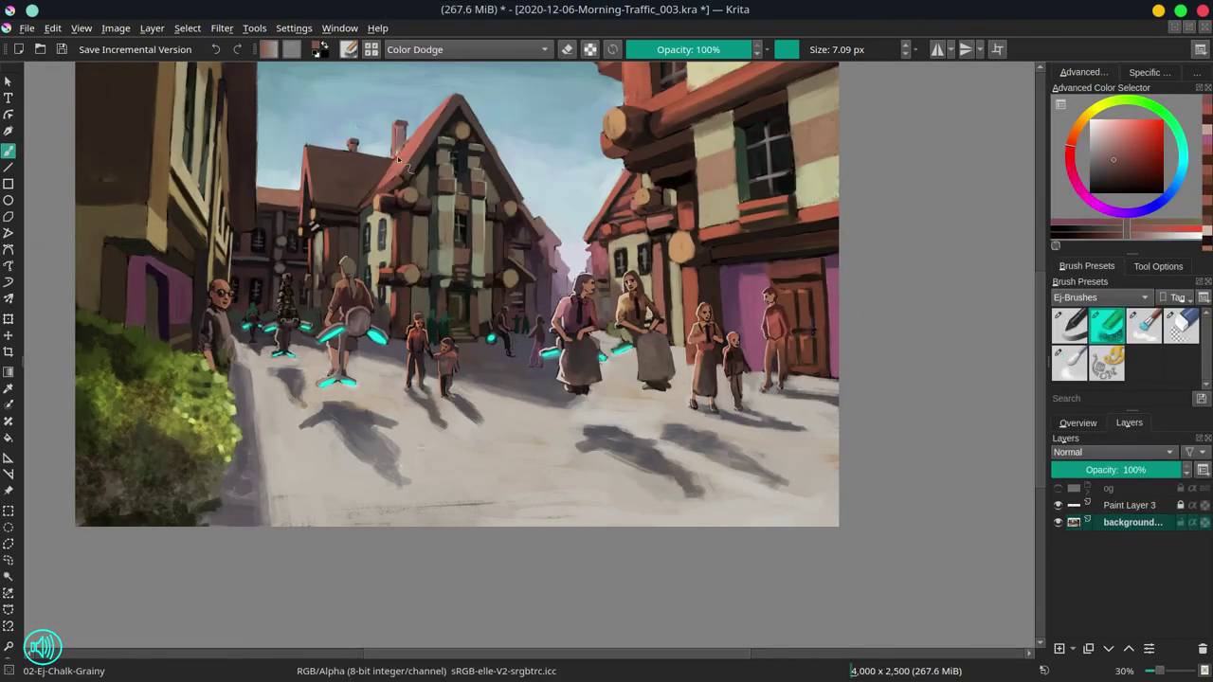
- Set the brush to Color Dodge at 77% opacity, enlarge it, and zoom onto the foreground figures
click(464, 49)
click(455, 189)
drag(807, 49, 727, 49)
key(F5)
key(F5)
key(bracketright)
key(bracketright)
key(bracketright)
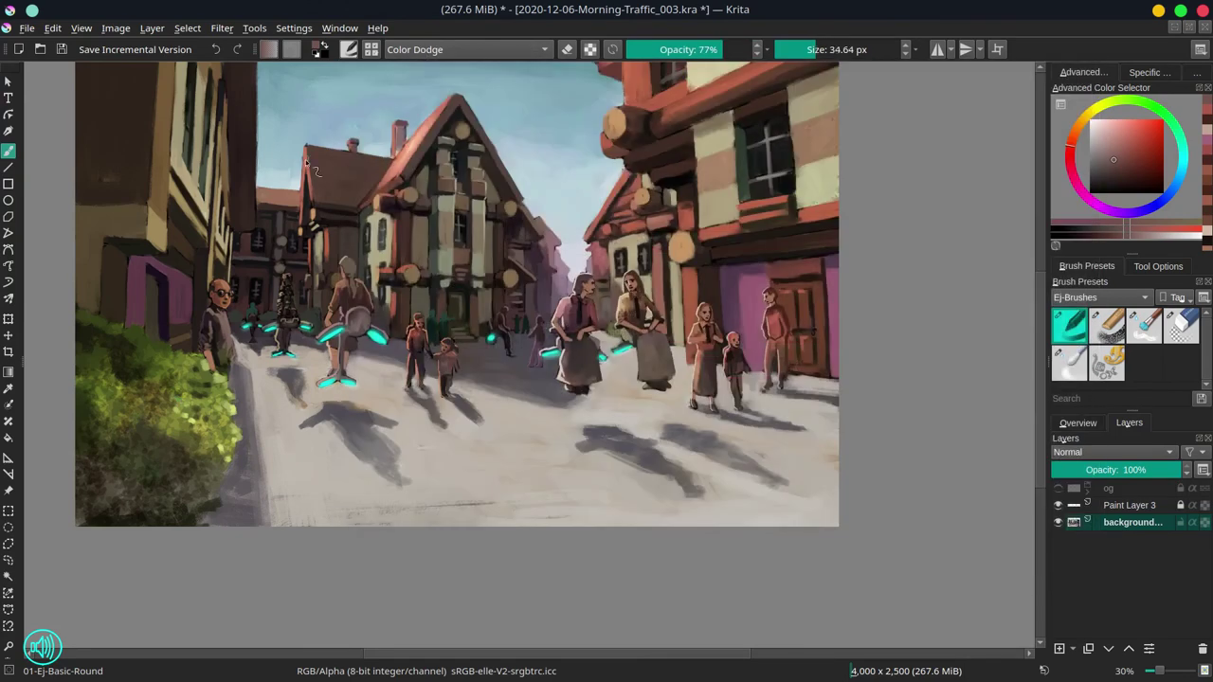
key(bracketright)
key(bracketright)
key(bracketright)
key(bracketright)
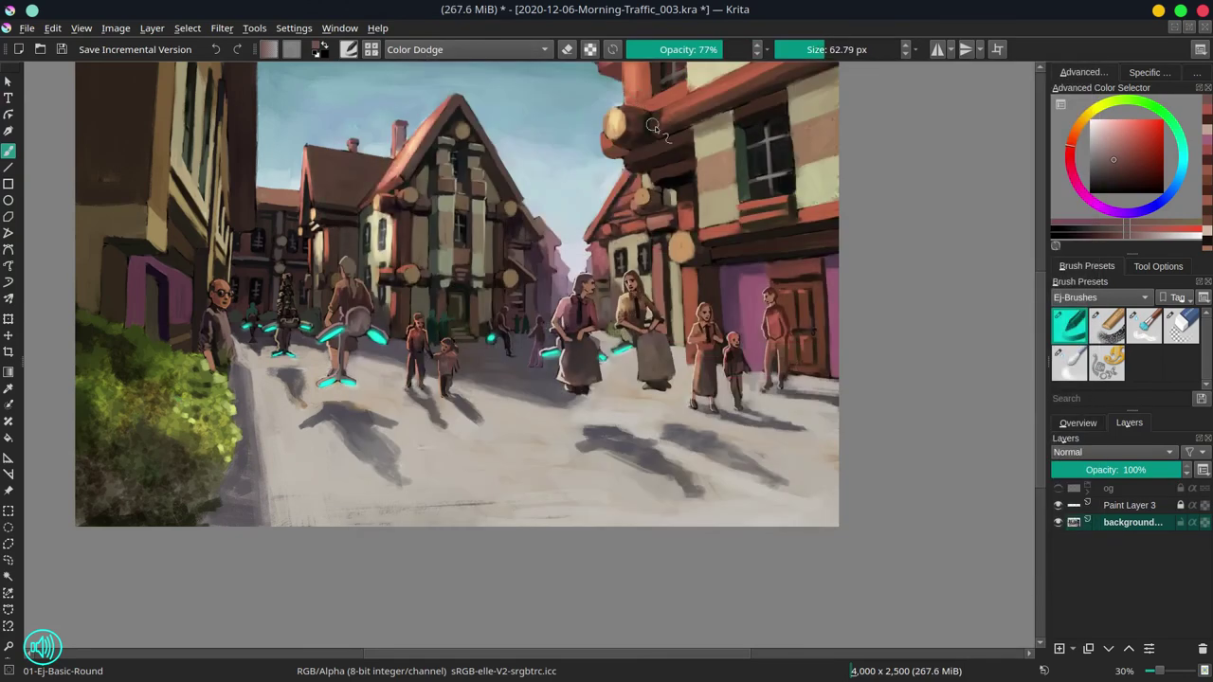
scroll(625, 104, up, 2)
key(bracketright)
key(bracketright)
key(bracketright)
key(bracketright)
scroll(686, 353, up, 5)
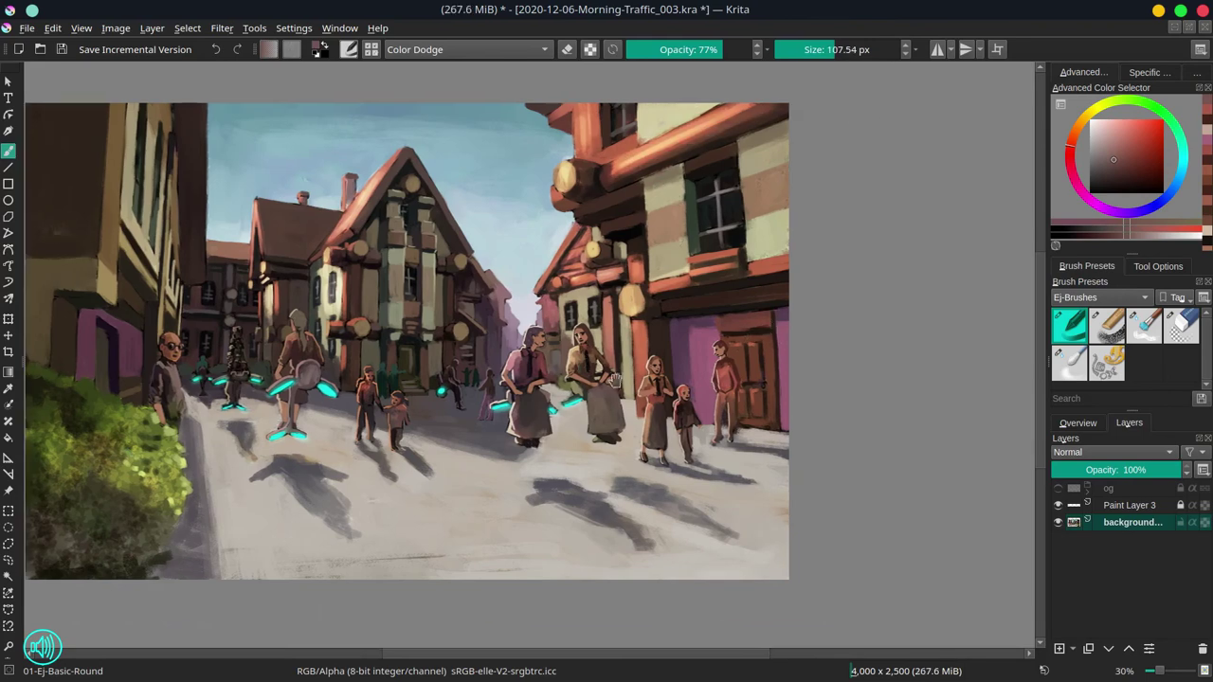
key(o)
key(o)
key(o)
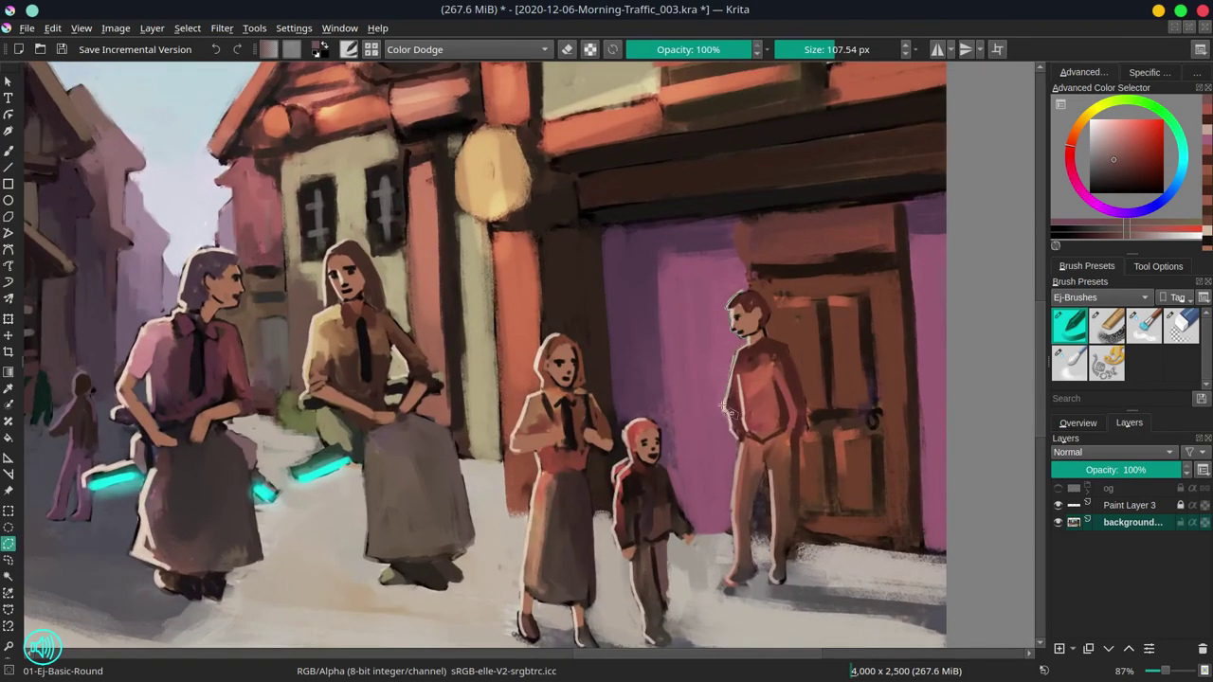
- Lasso freehand selections around the standing man, the girl, the child and the seated woman
mouse_move(739, 295)
mouse_down()
mouse_move(726, 407)
mouse_move(749, 493)
mouse_move(743, 301)
mouse_up()
mouse_move(548, 337)
mouse_down()
mouse_move(523, 388)
mouse_move(536, 459)
mouse_move(520, 635)
mouse_move(530, 646)
mouse_up()
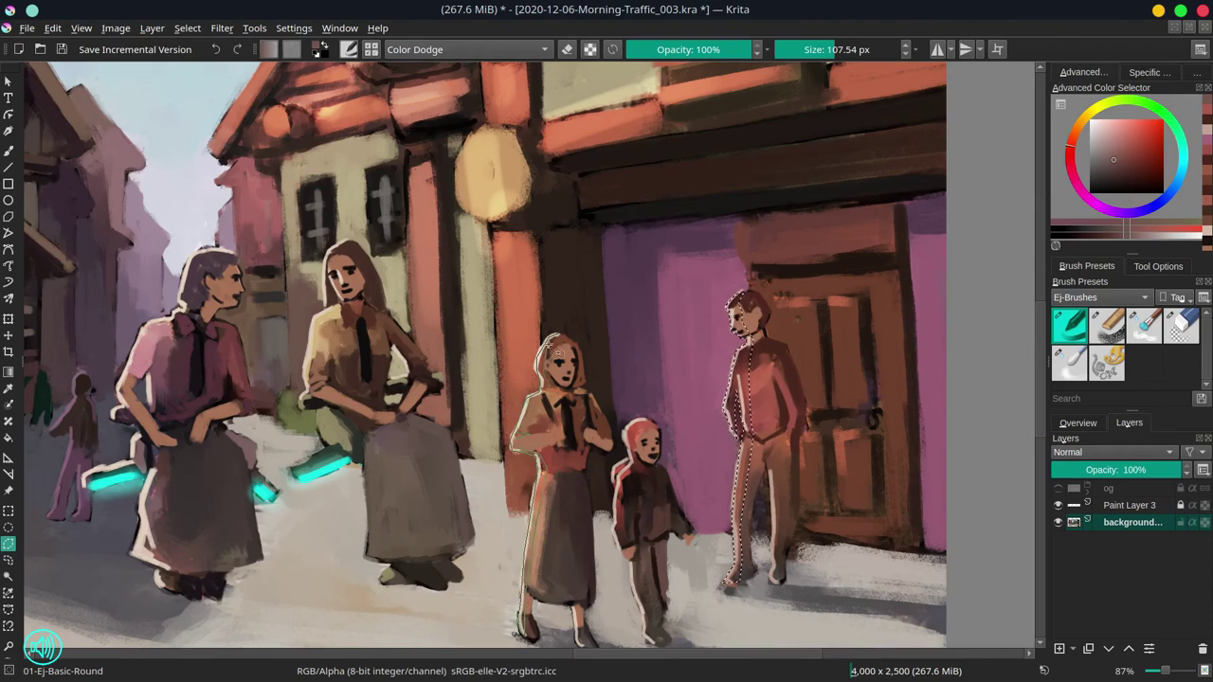
mouse_move(644, 440)
mouse_down()
mouse_move(650, 475)
mouse_move(625, 547)
mouse_up()
key(1)
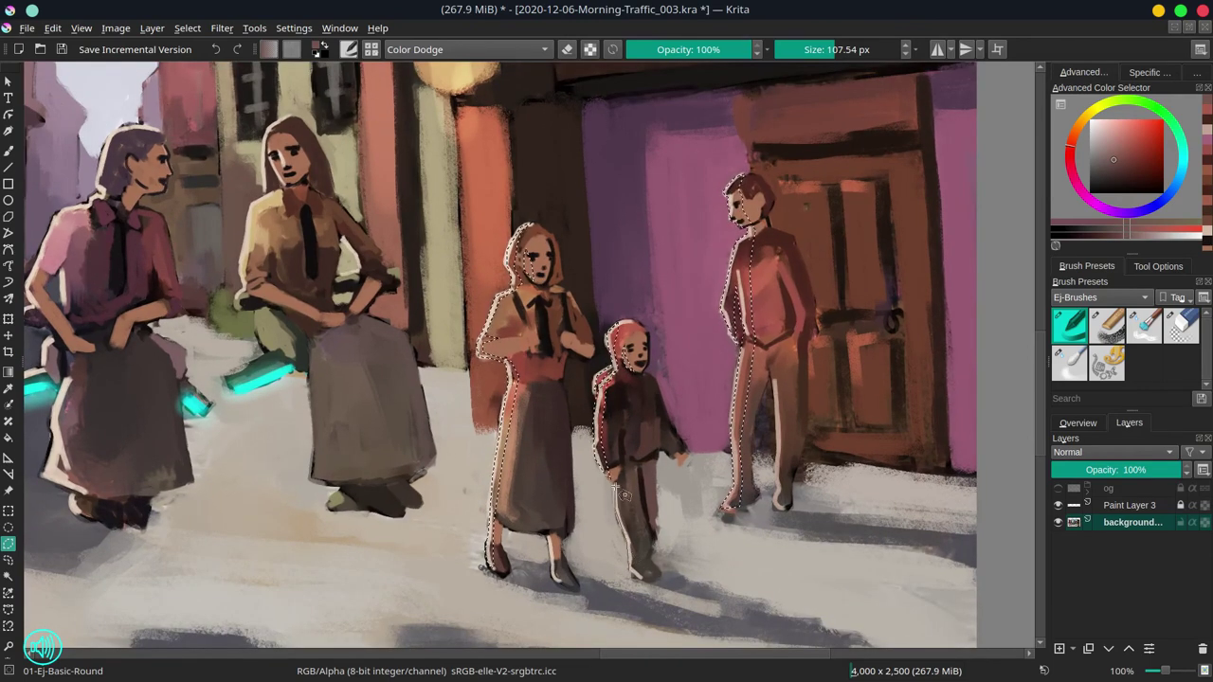
scroll(482, 511, up, 3)
scroll(481, 511, left, 4)
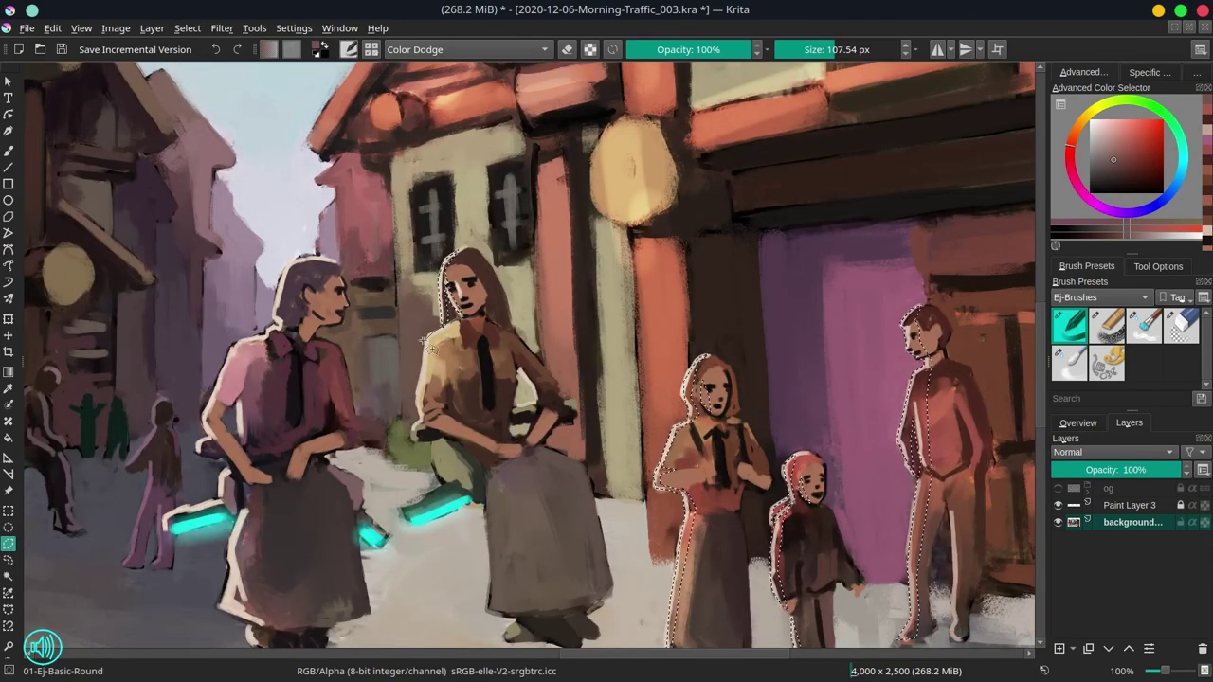
mouse_move(468, 329)
mouse_down()
mouse_move(539, 390)
mouse_move(525, 363)
mouse_move(483, 485)
mouse_move(409, 509)
mouse_move(475, 493)
mouse_move(512, 512)
mouse_up()
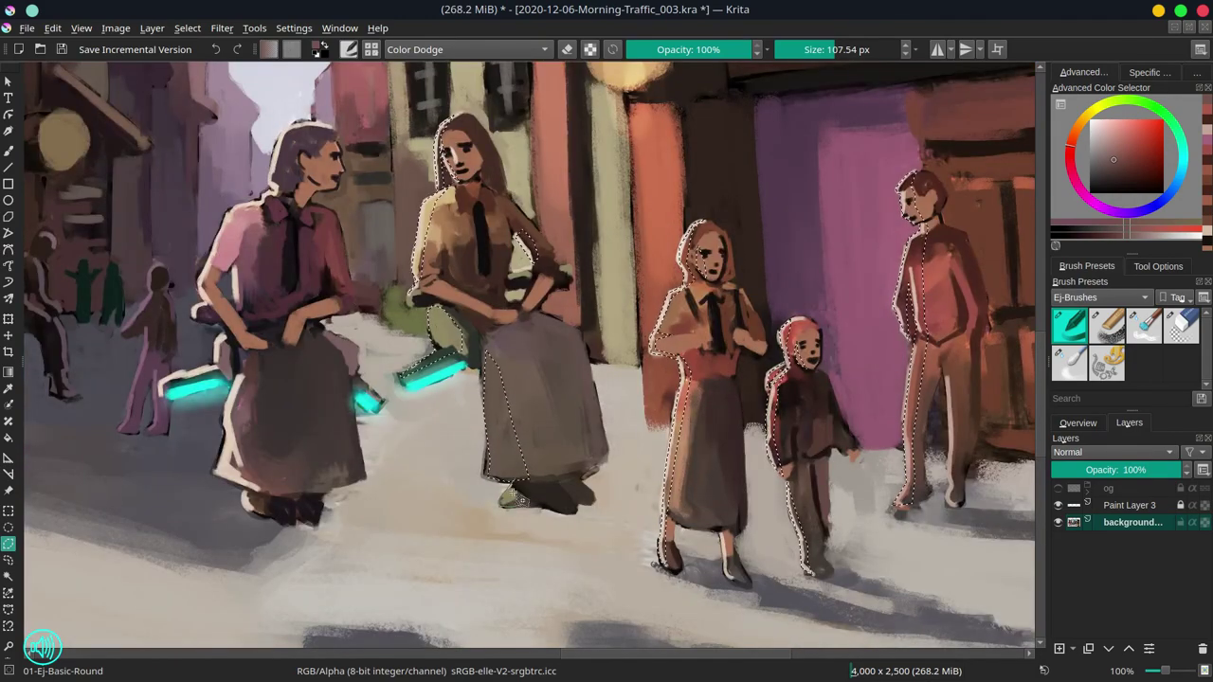
key(slash)
- Paint light outline strokes on the seated woman and select along the pink woman's left edge
key(b)
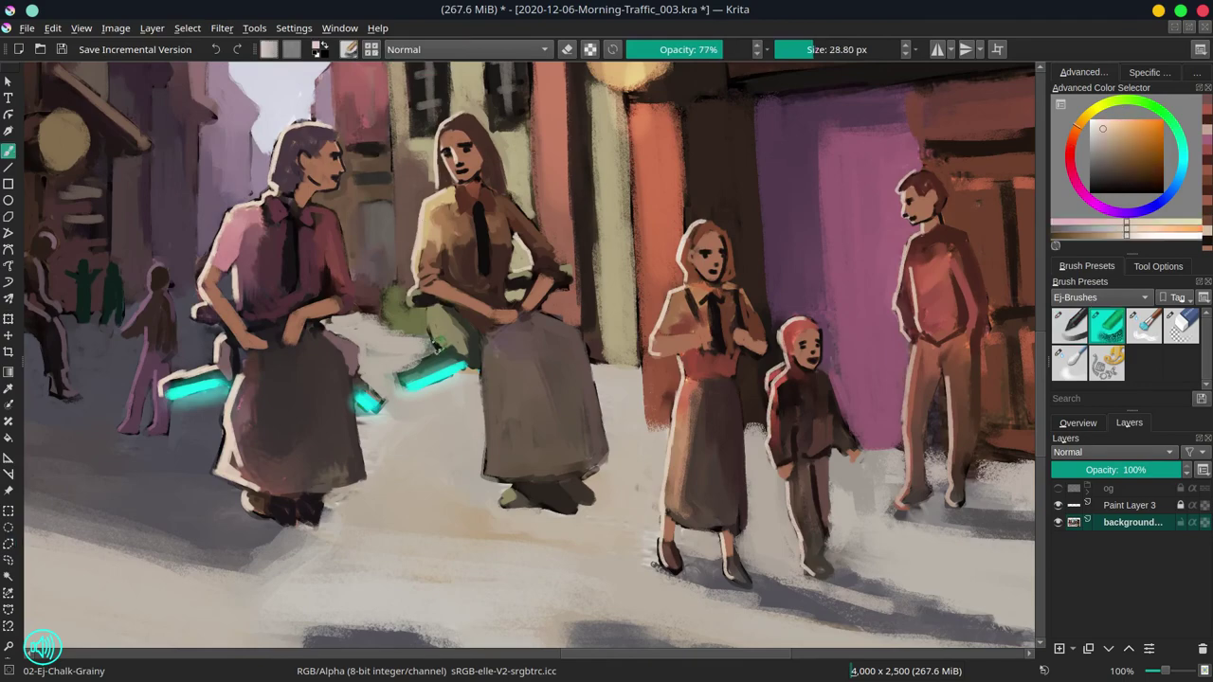
mouse_move(428, 305)
mouse_down()
mouse_move(497, 403)
mouse_move(486, 461)
mouse_move(550, 502)
mouse_up()
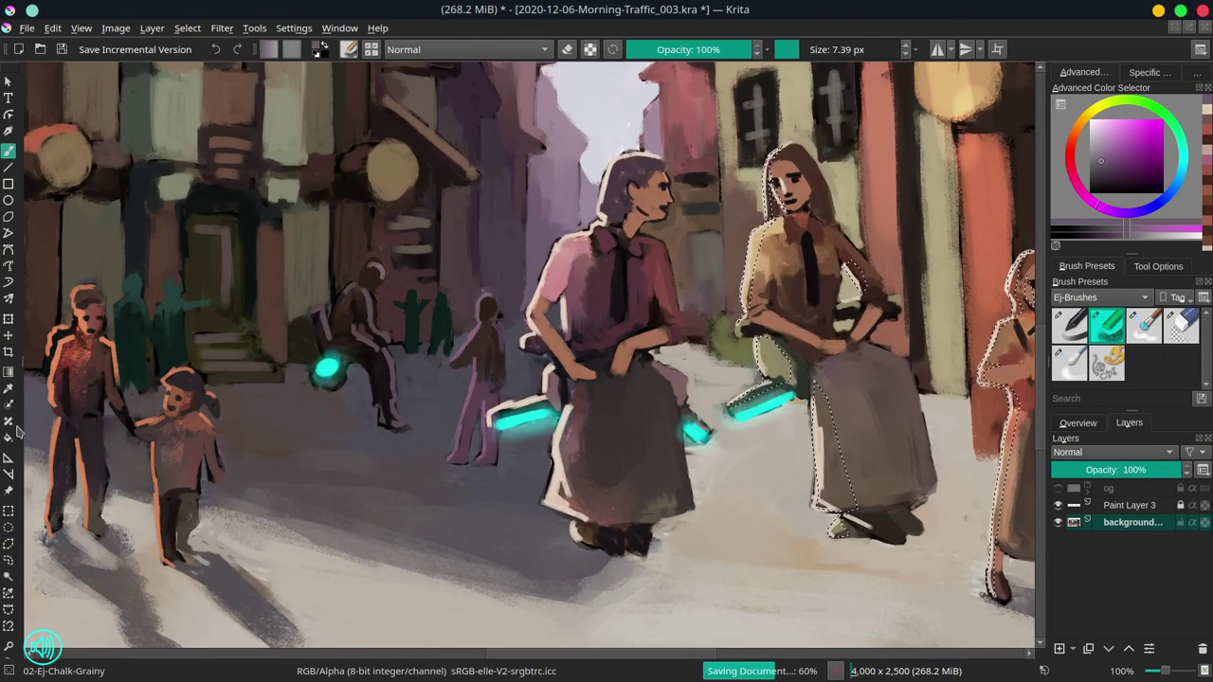
mouse_move(621, 168)
mouse_down()
mouse_move(606, 230)
mouse_move(559, 265)
mouse_move(538, 346)
mouse_move(624, 172)
mouse_move(549, 402)
mouse_move(502, 417)
mouse_move(497, 438)
mouse_move(578, 322)
mouse_move(559, 446)
mouse_move(581, 531)
mouse_up()
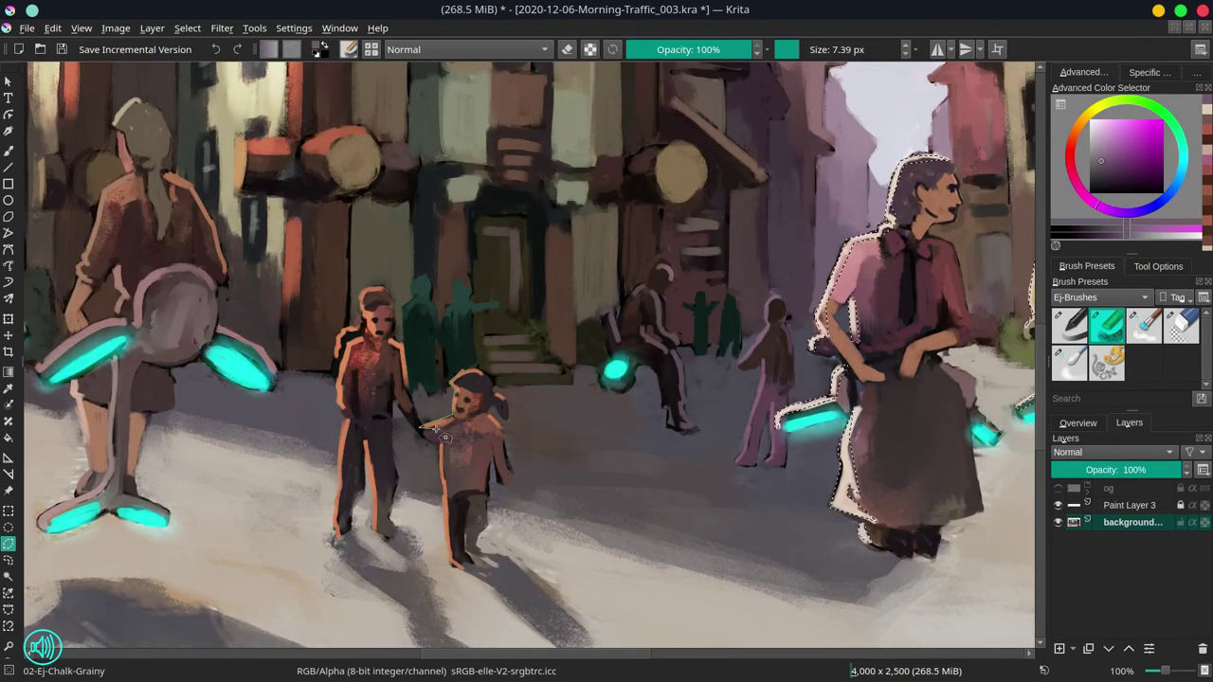
key(b)
- Paint a ~4 px light peach rim along the woman's outline, left side and legs
ctrl+click(460, 386)
key(bracketleft)
key(bracketleft)
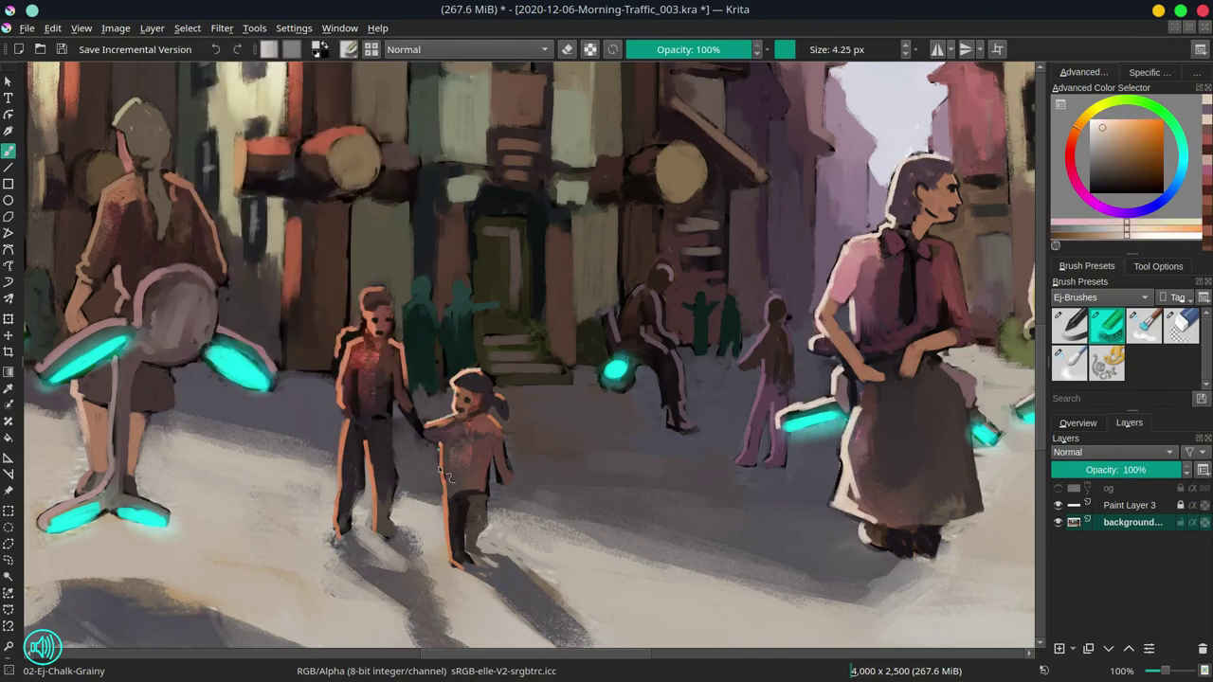
drag(449, 517, 451, 564)
drag(367, 447, 377, 523)
drag(341, 418, 338, 538)
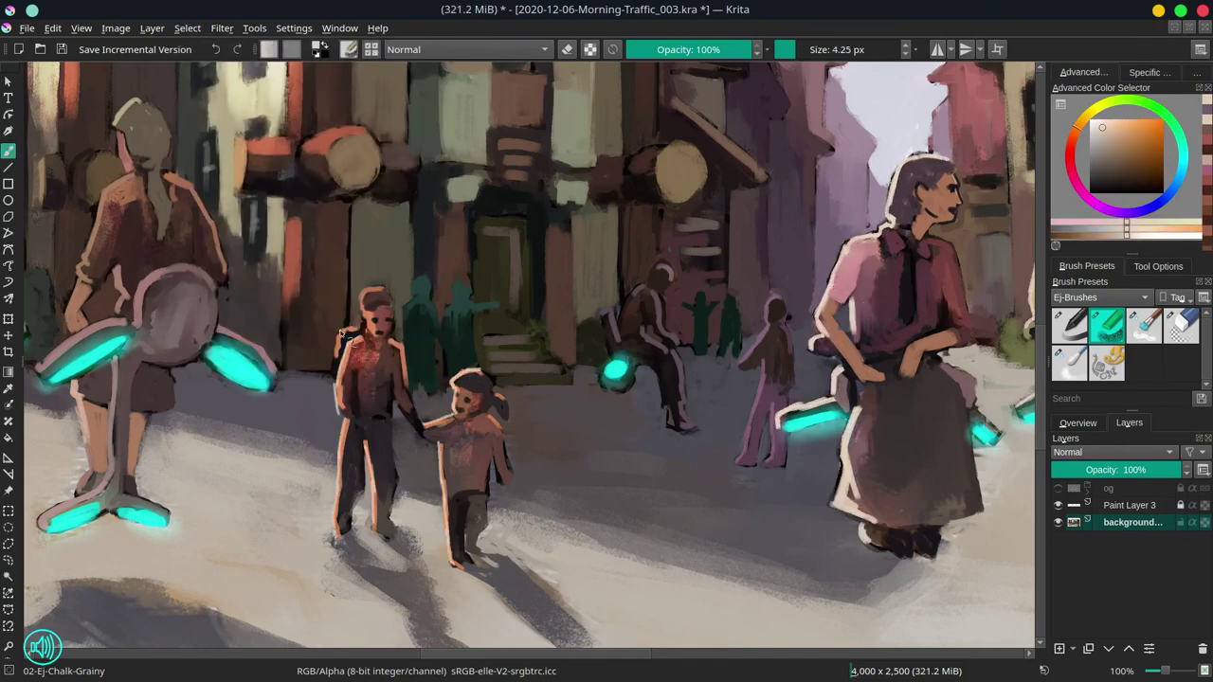
drag(346, 371, 364, 294)
drag(378, 284, 559, 327)
mouse_move(305, 156)
mouse_down()
mouse_move(302, 242)
mouse_move(254, 379)
mouse_up()
drag(301, 324, 303, 372)
drag(224, 421, 276, 379)
drag(271, 432, 267, 536)
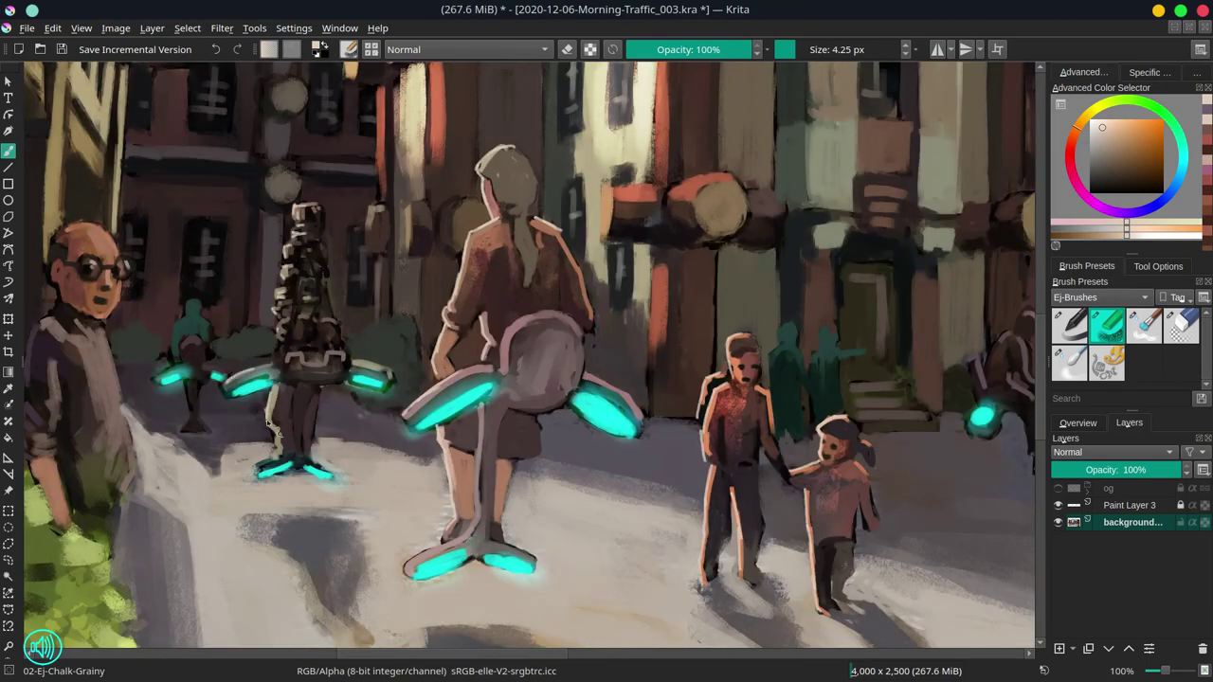
- Dodge light along the tower figure, the woman's head and legs, and the man and child edges
key(slash)
ctrl+click(289, 355)
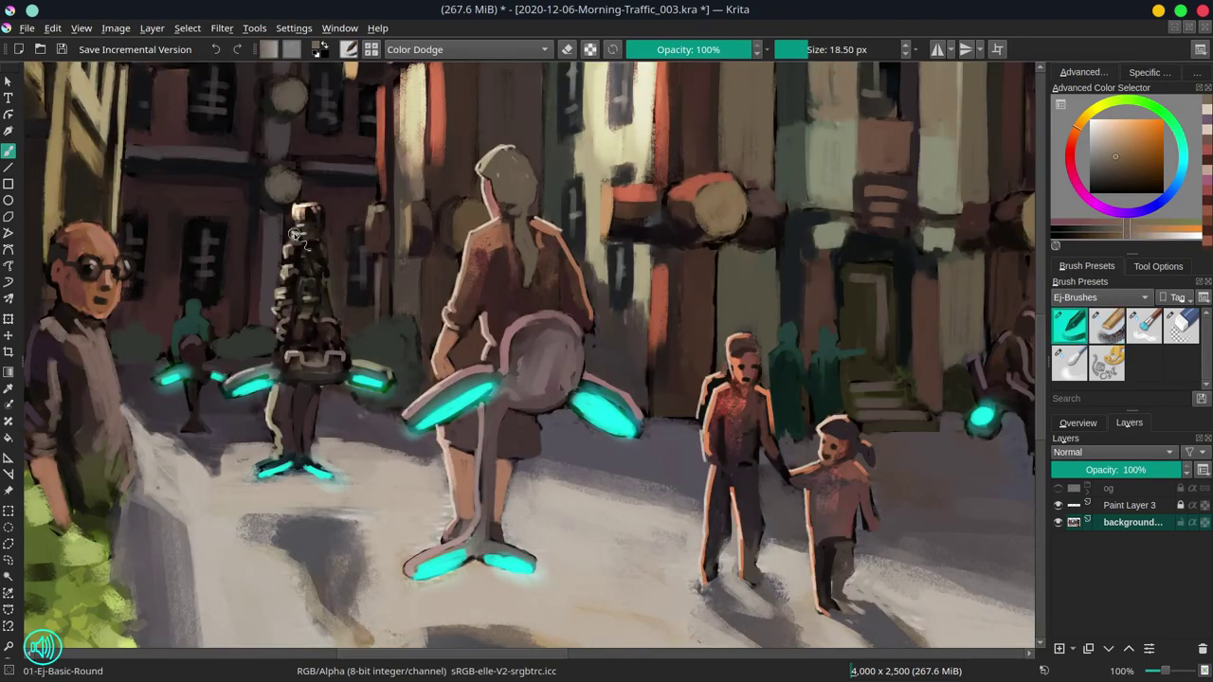
drag(296, 225, 272, 431)
mouse_move(485, 156)
mouse_down()
mouse_move(491, 242)
mouse_move(435, 379)
mouse_up()
mouse_move(446, 379)
mouse_down()
mouse_move(409, 417)
mouse_move(444, 547)
mouse_up()
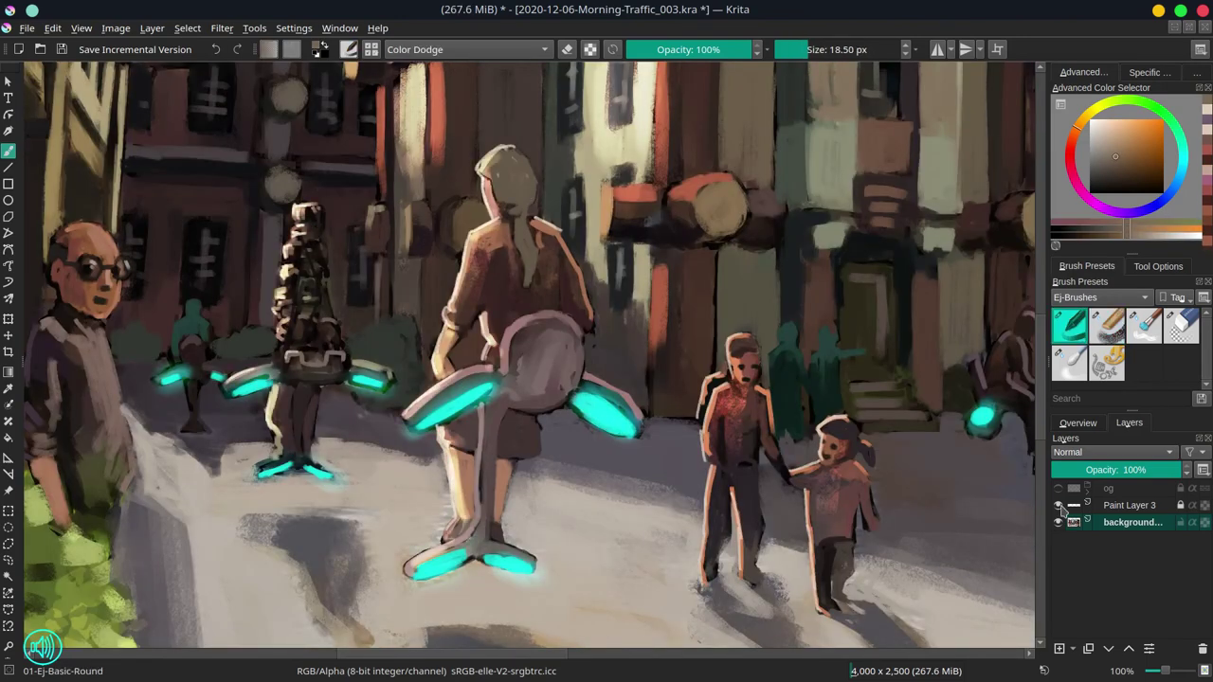
click(1077, 422)
drag(738, 337, 701, 450)
drag(713, 469, 706, 550)
drag(743, 495, 748, 559)
drag(834, 422, 821, 464)
drag(817, 493, 811, 589)
- Rim-light the outlines of the pink-shirted woman and the tan woman with Color Dodge strokes
mouse_move(708, 303)
mouse_down()
mouse_move(675, 413)
mouse_move(699, 461)
mouse_up()
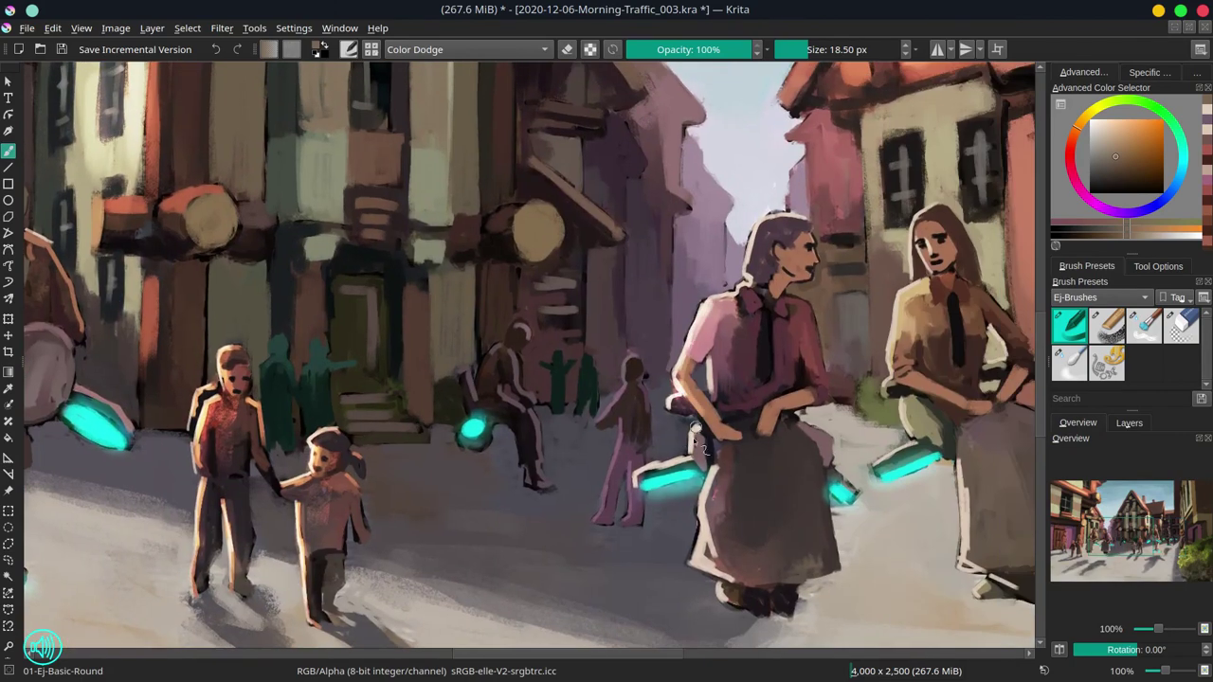
drag(706, 470, 701, 574)
drag(712, 564, 741, 603)
drag(797, 212, 748, 285)
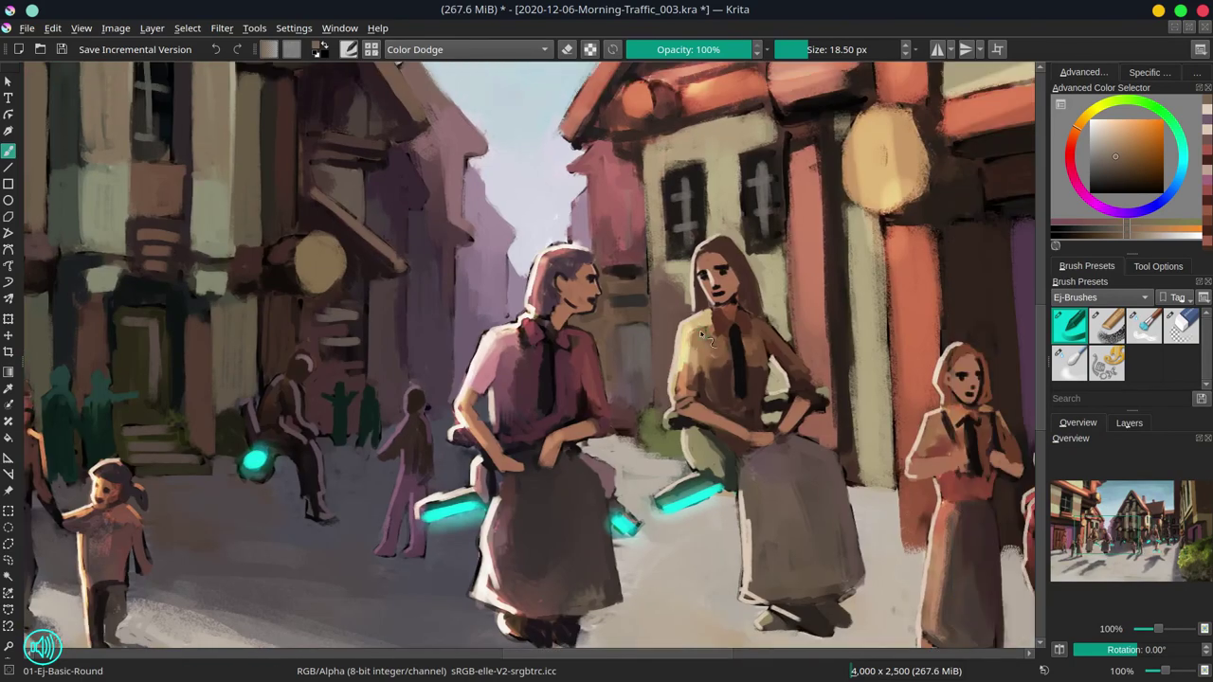
drag(712, 254, 674, 388)
drag(716, 246, 696, 297)
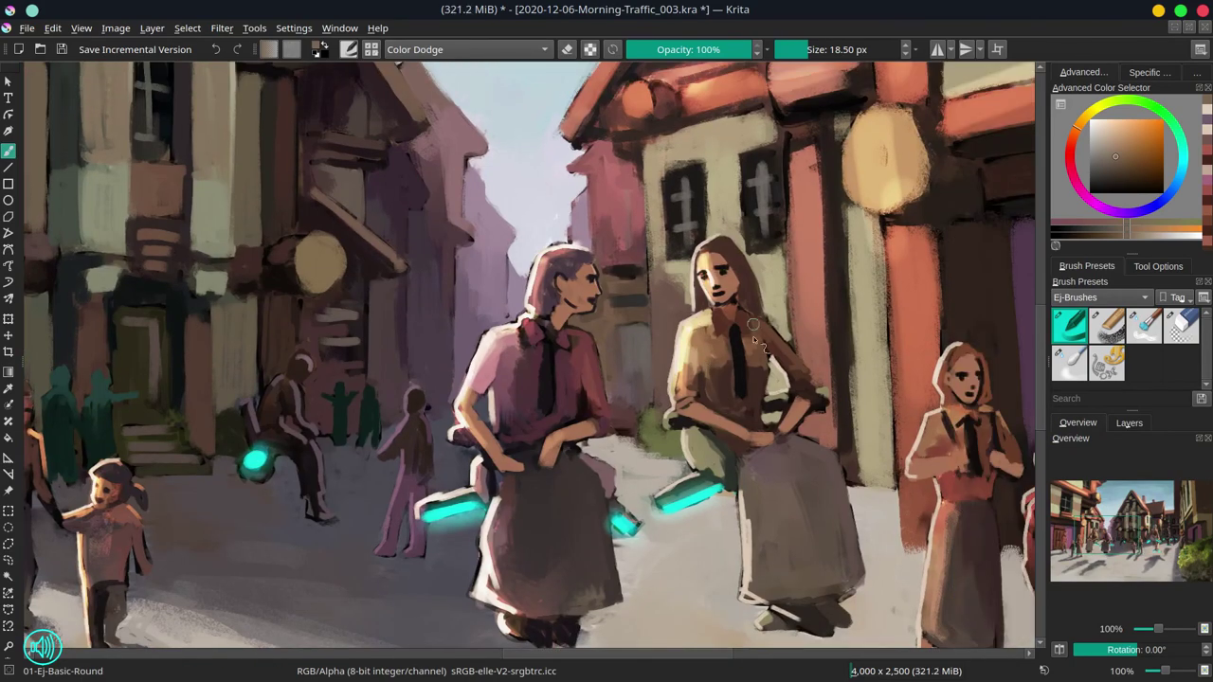
drag(696, 394, 675, 419)
drag(716, 428, 688, 476)
drag(739, 481, 770, 587)
drag(749, 519, 801, 628)
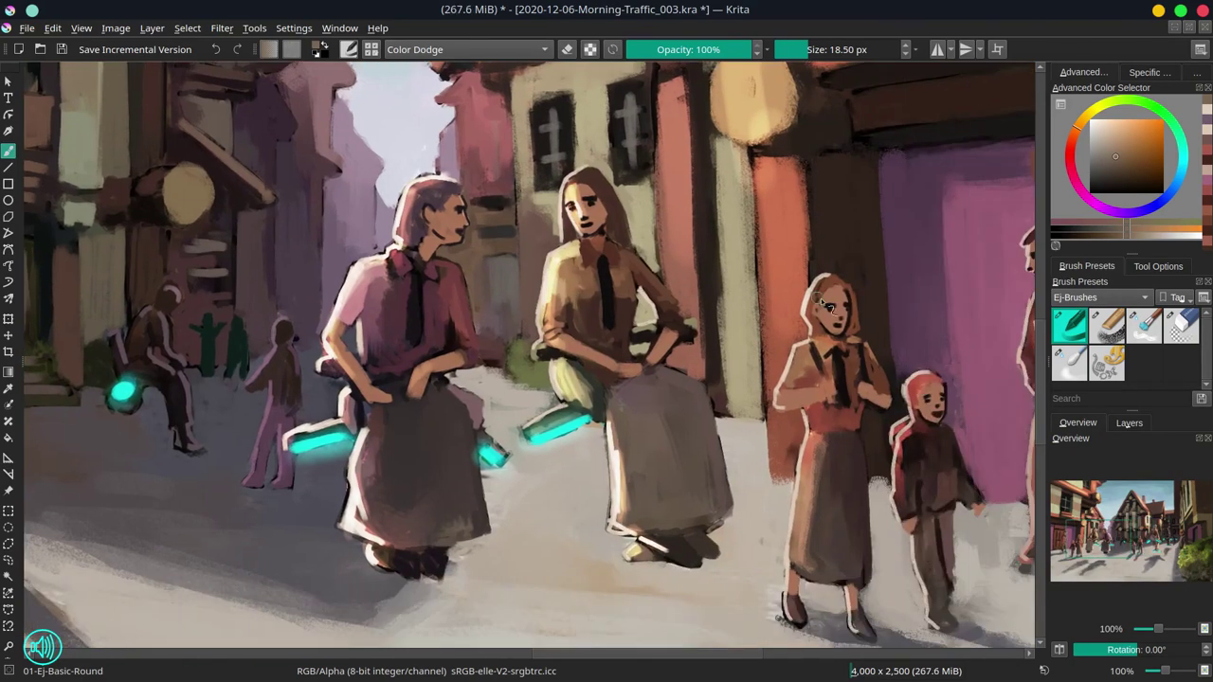
- Rim-light the girl, the small child and the standing man, then save the painting
drag(830, 281, 807, 332)
drag(815, 343, 773, 411)
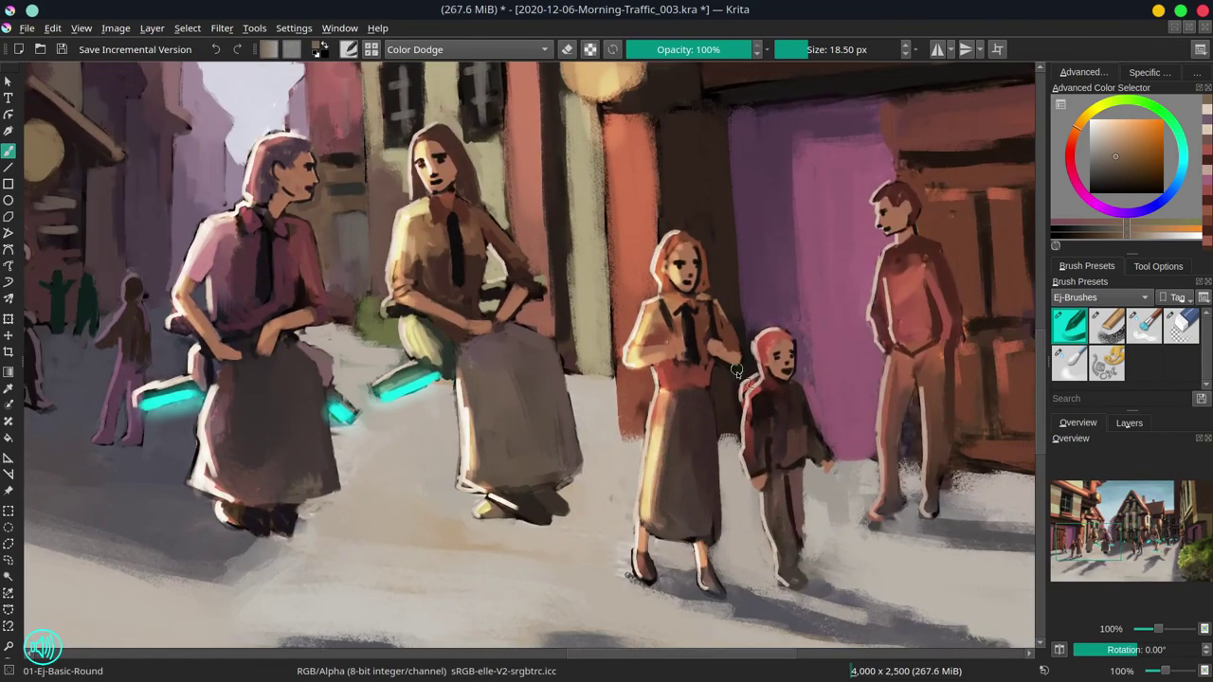
drag(779, 332, 759, 388)
drag(766, 379, 746, 423)
drag(771, 488, 782, 573)
drag(896, 195, 876, 243)
drag(908, 237, 885, 336)
drag(902, 351, 898, 431)
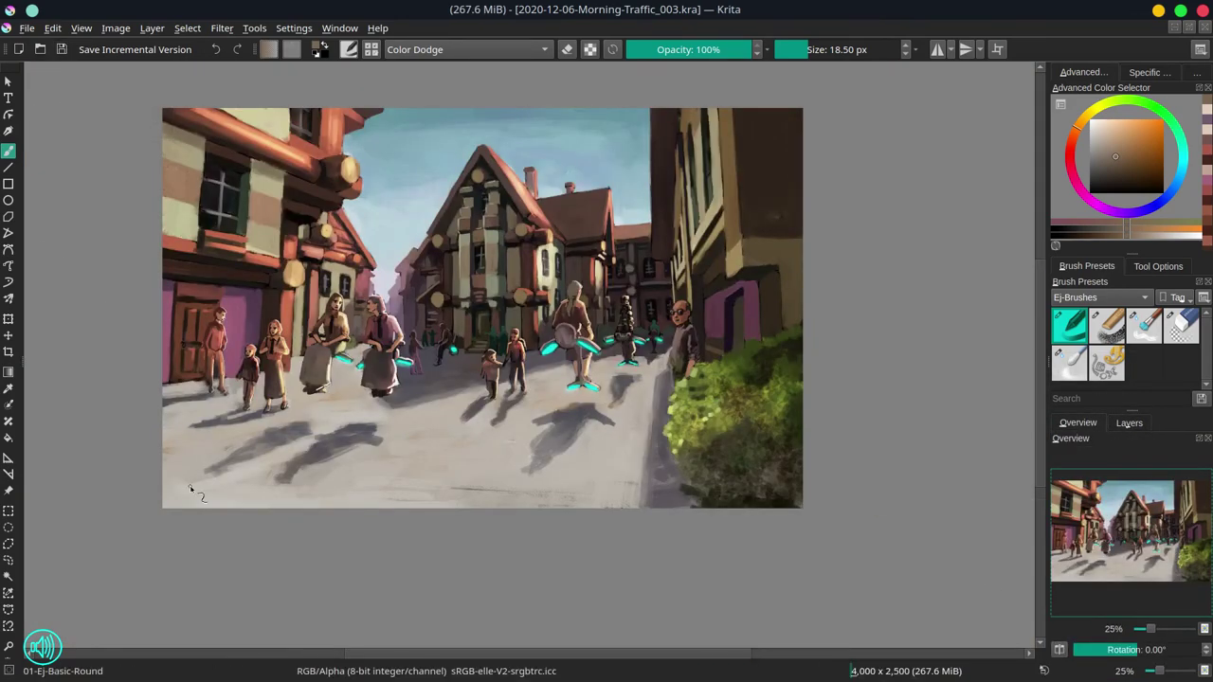
key(slash)
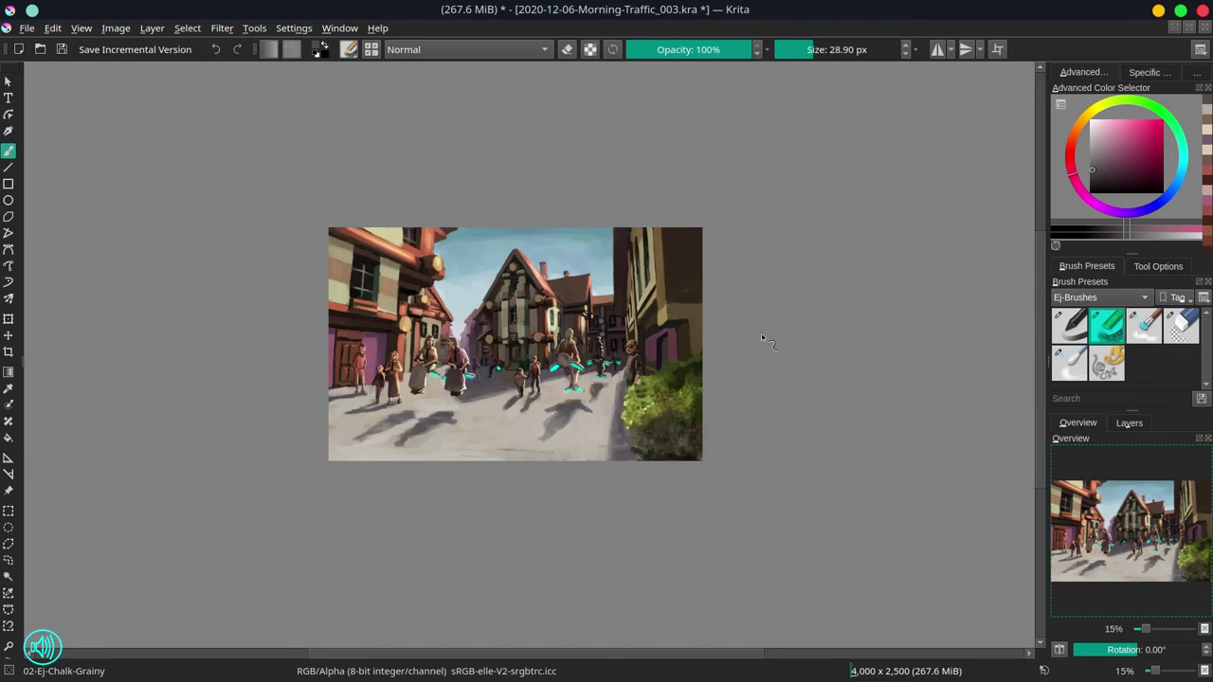
key(ctrl+s)
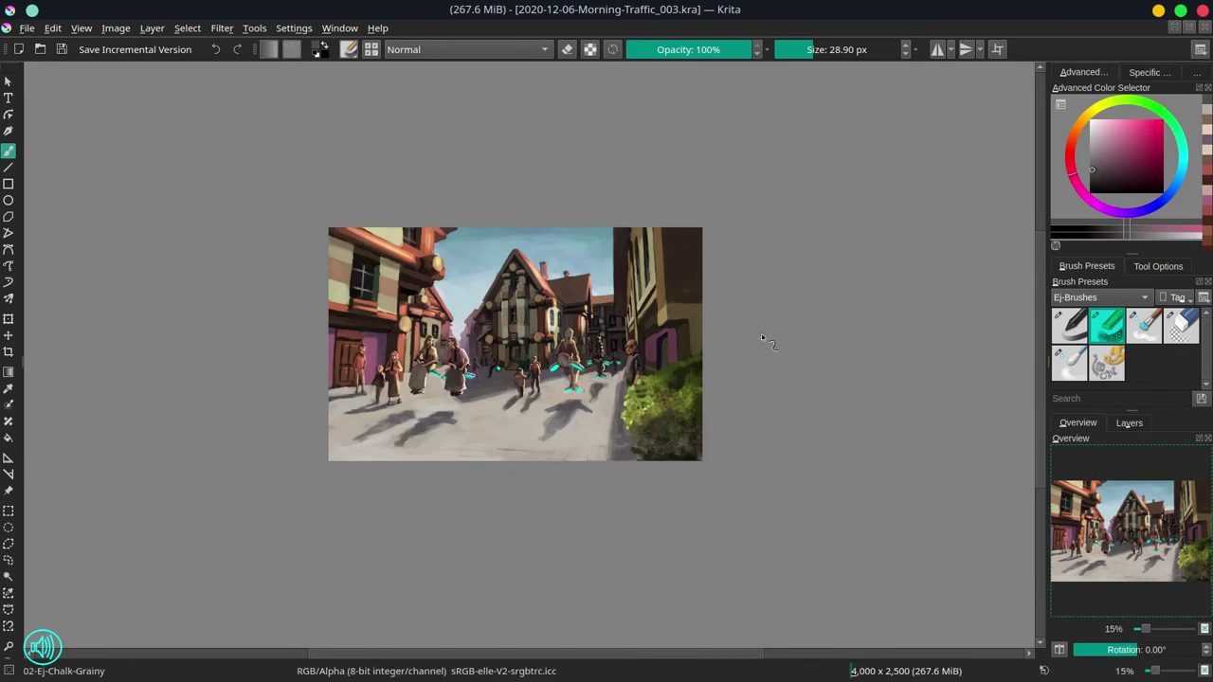